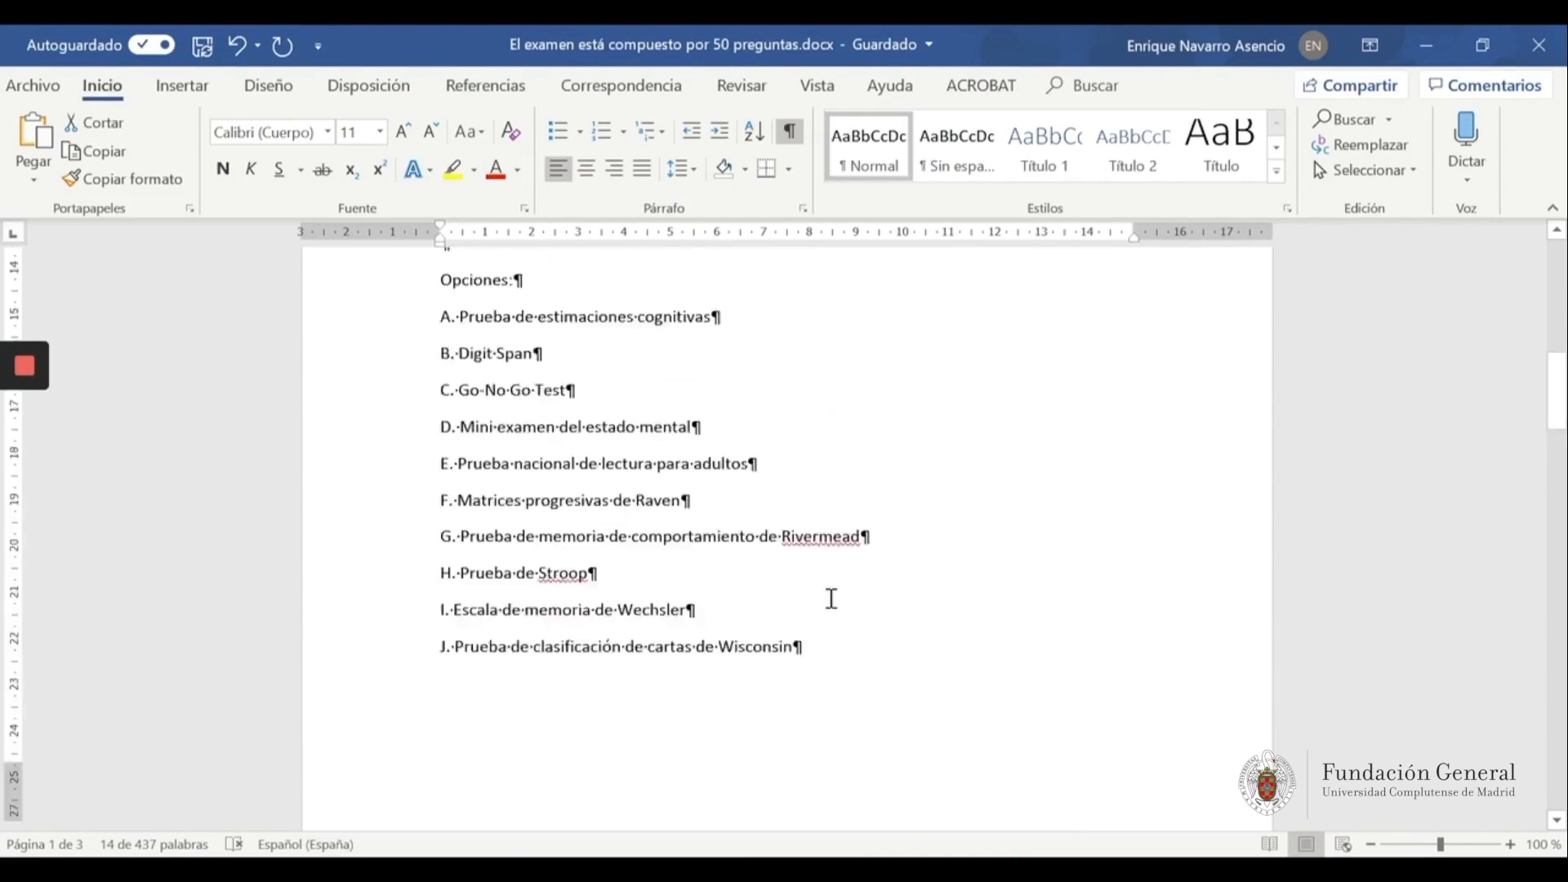
Copy the paragraph beginning "Un hombre de 54 años" from the Word document into the statement of emparejamiento_1 in Moodle
drag(443, 437, 942, 536)
key(ctrl+c)
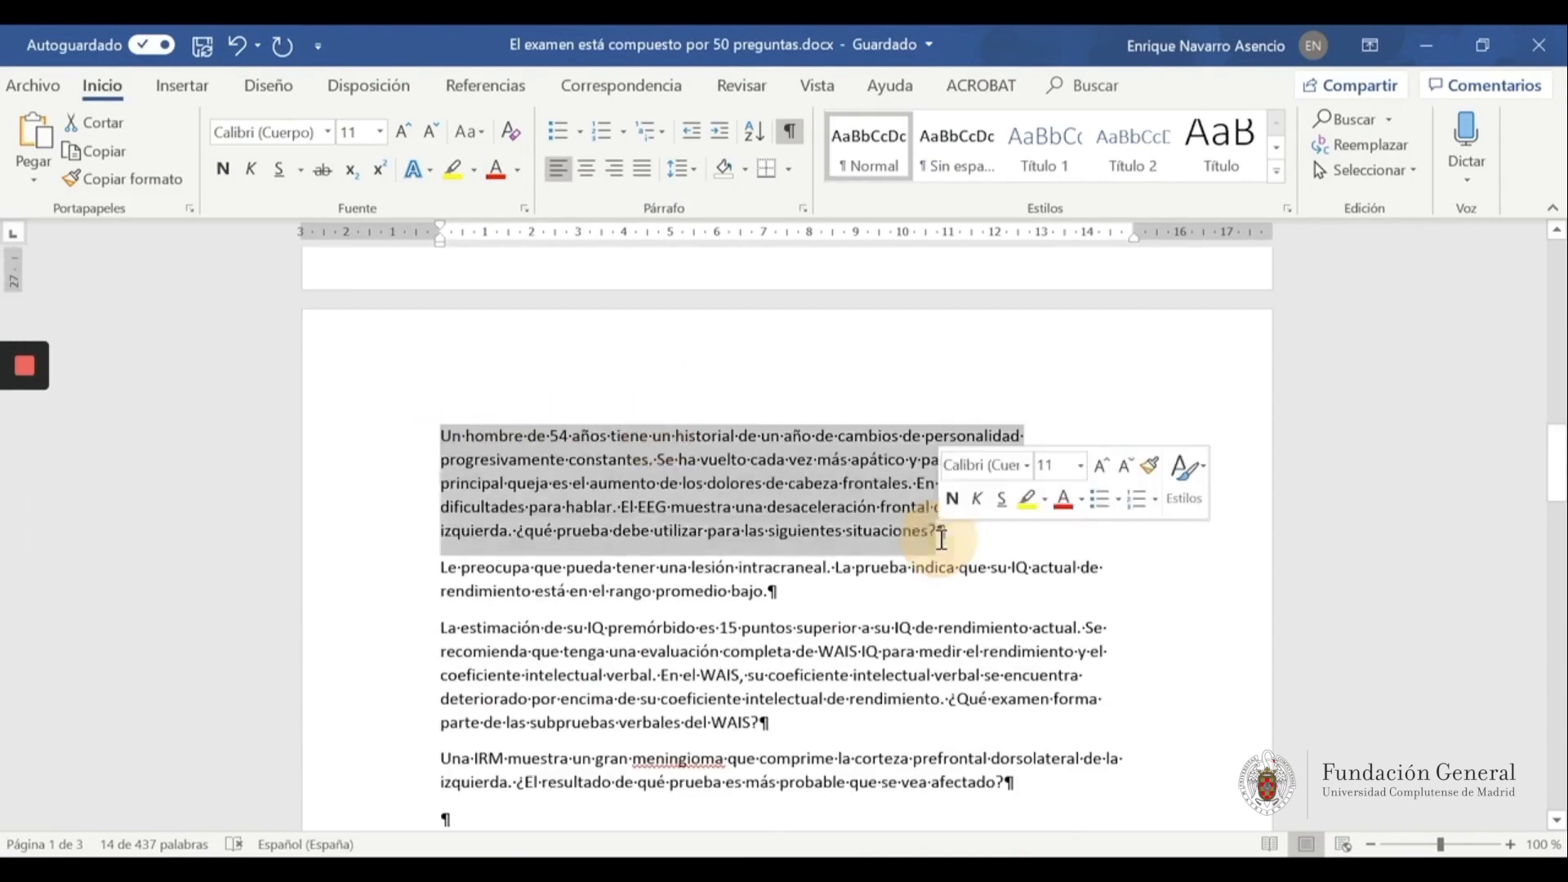
click(1434, 44)
click(878, 515)
key(ctrl+v)
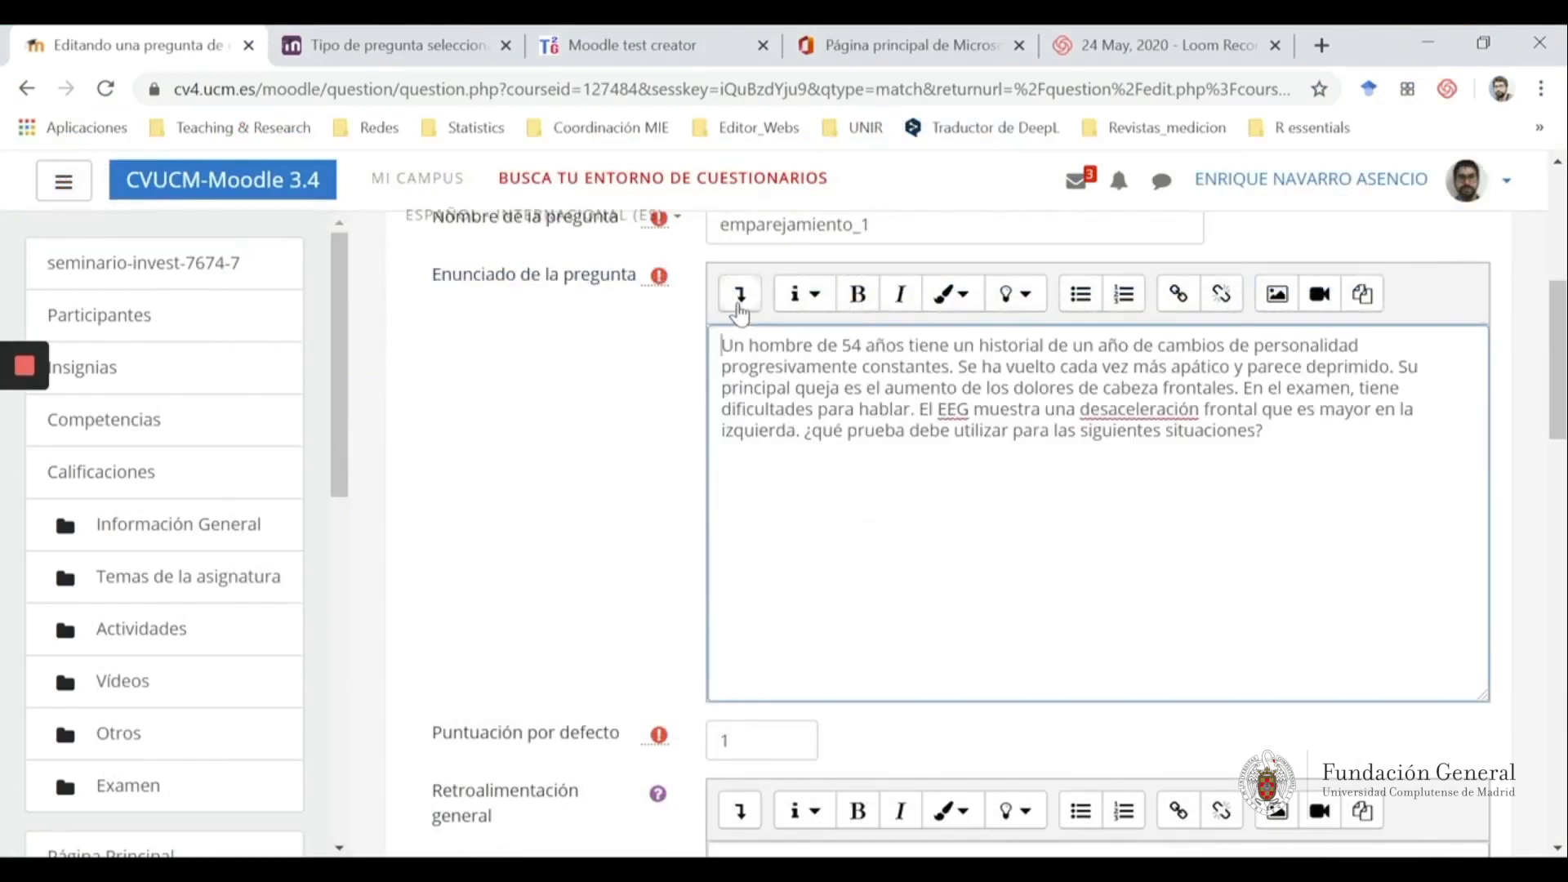
Inspect the HTML source of the question statement and return to the formatted view
click(740, 306)
click(838, 397)
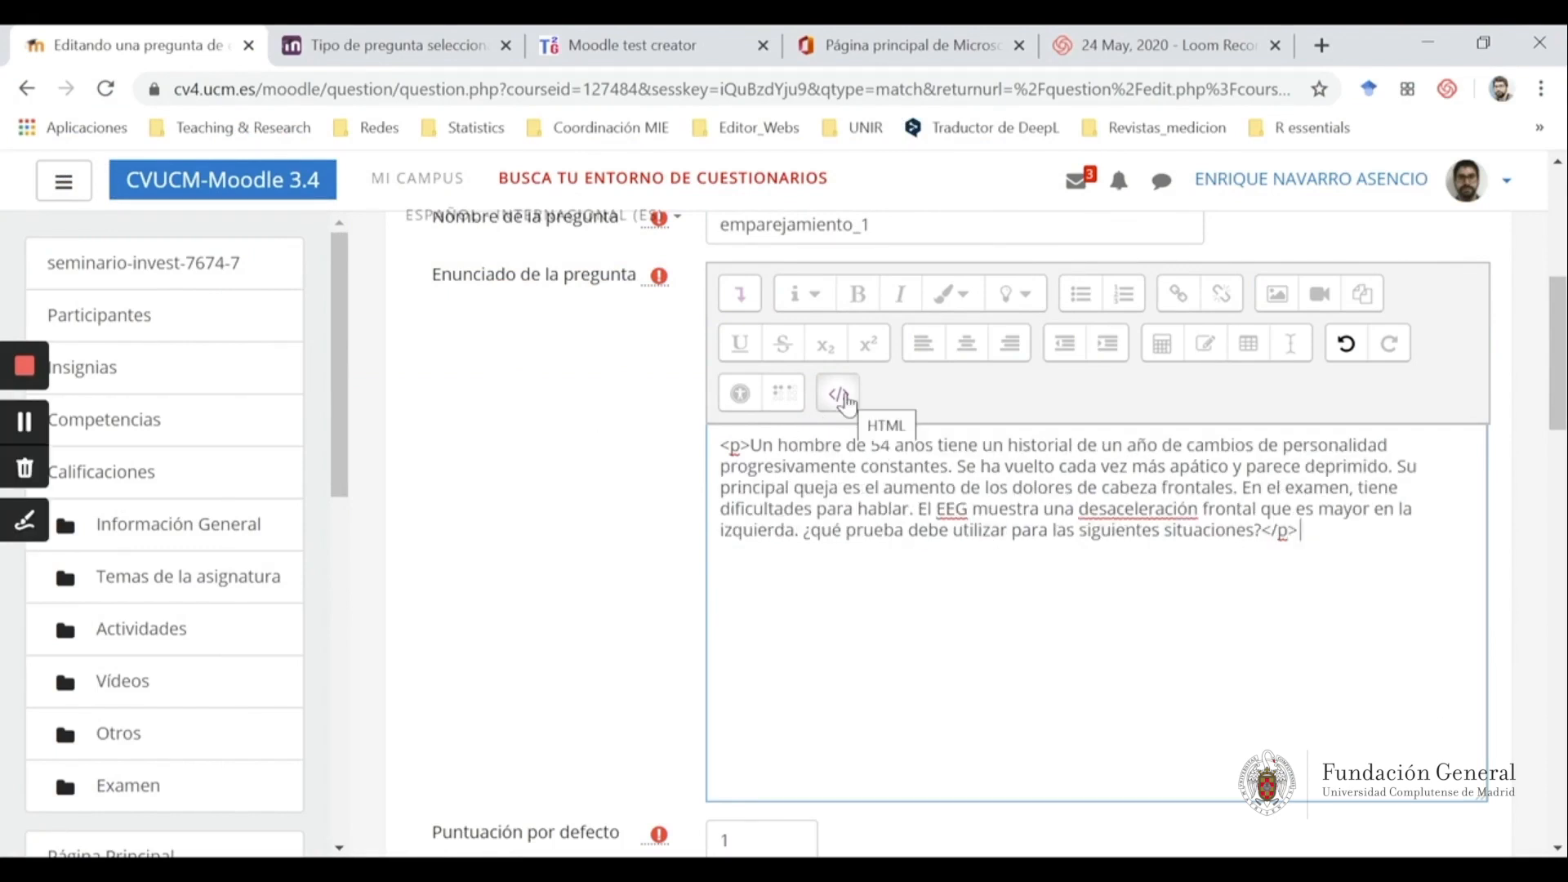
click(842, 398)
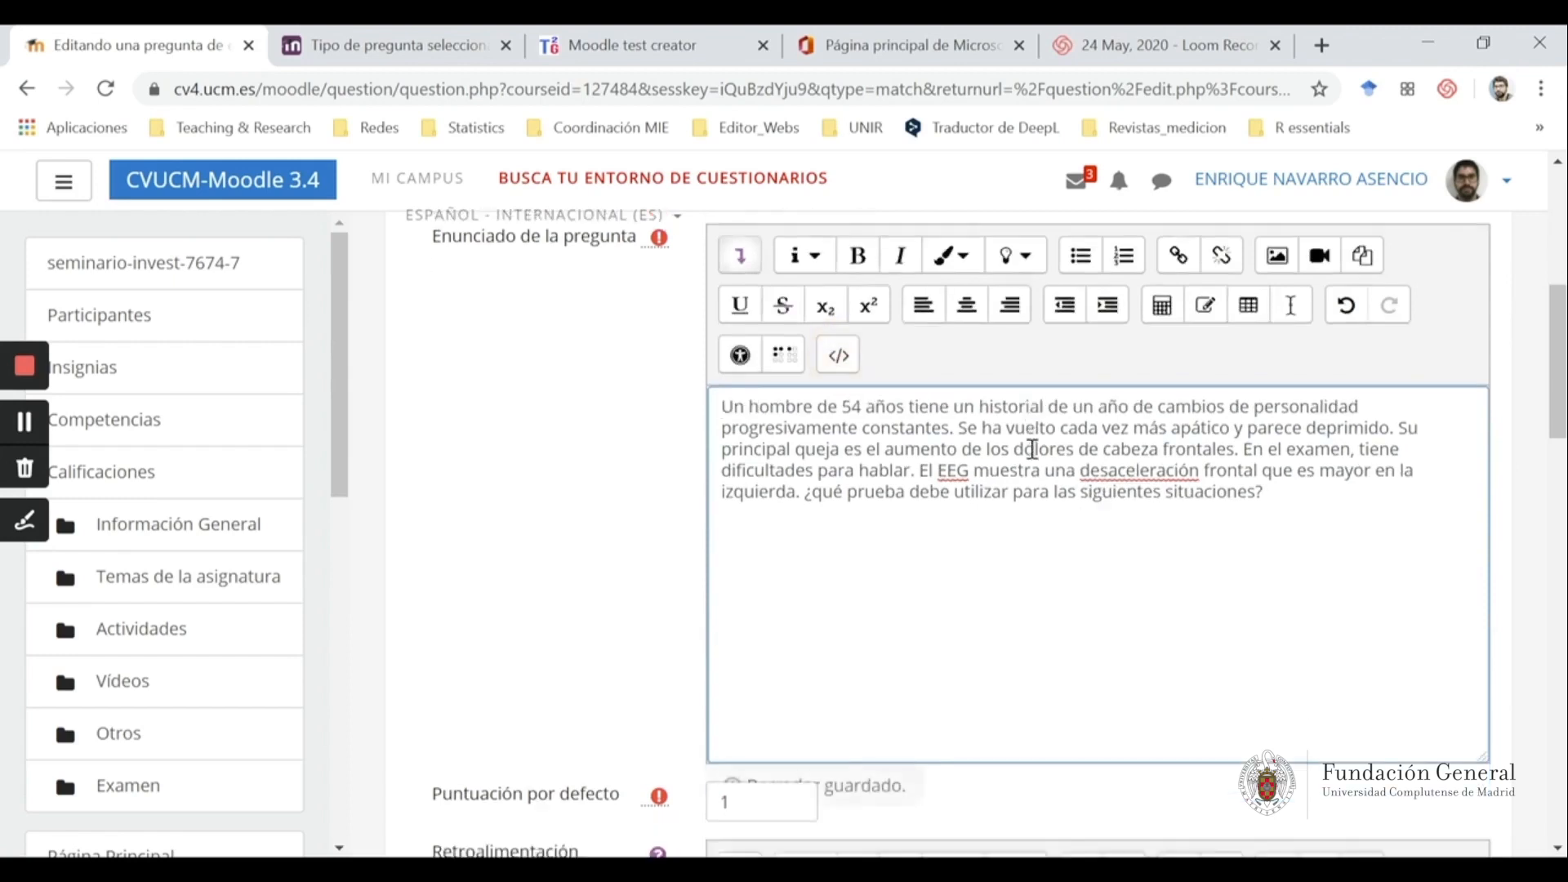
Set the question's default mark to 3
scroll(1032, 448, down, 7)
scroll(890, 326, up, 2)
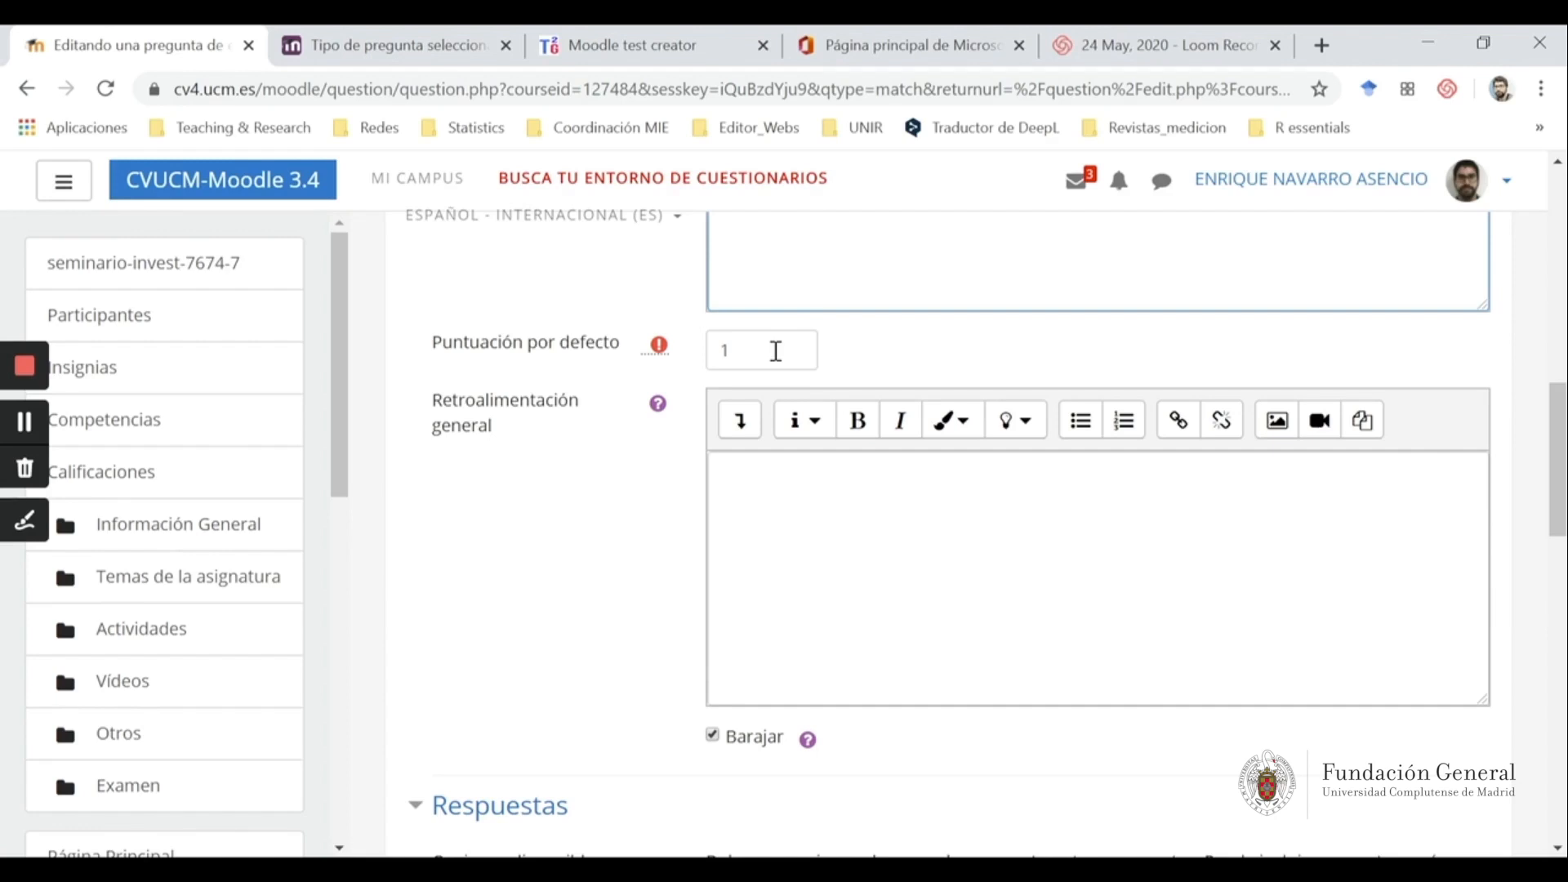
drag(734, 355, 693, 356)
Copy the paragraph beginning "Le preocupa que pueda tener una lesión intracraneal" from Word into Pregunta 1 of the Moodle form
scroll(1127, 432, down, 4)
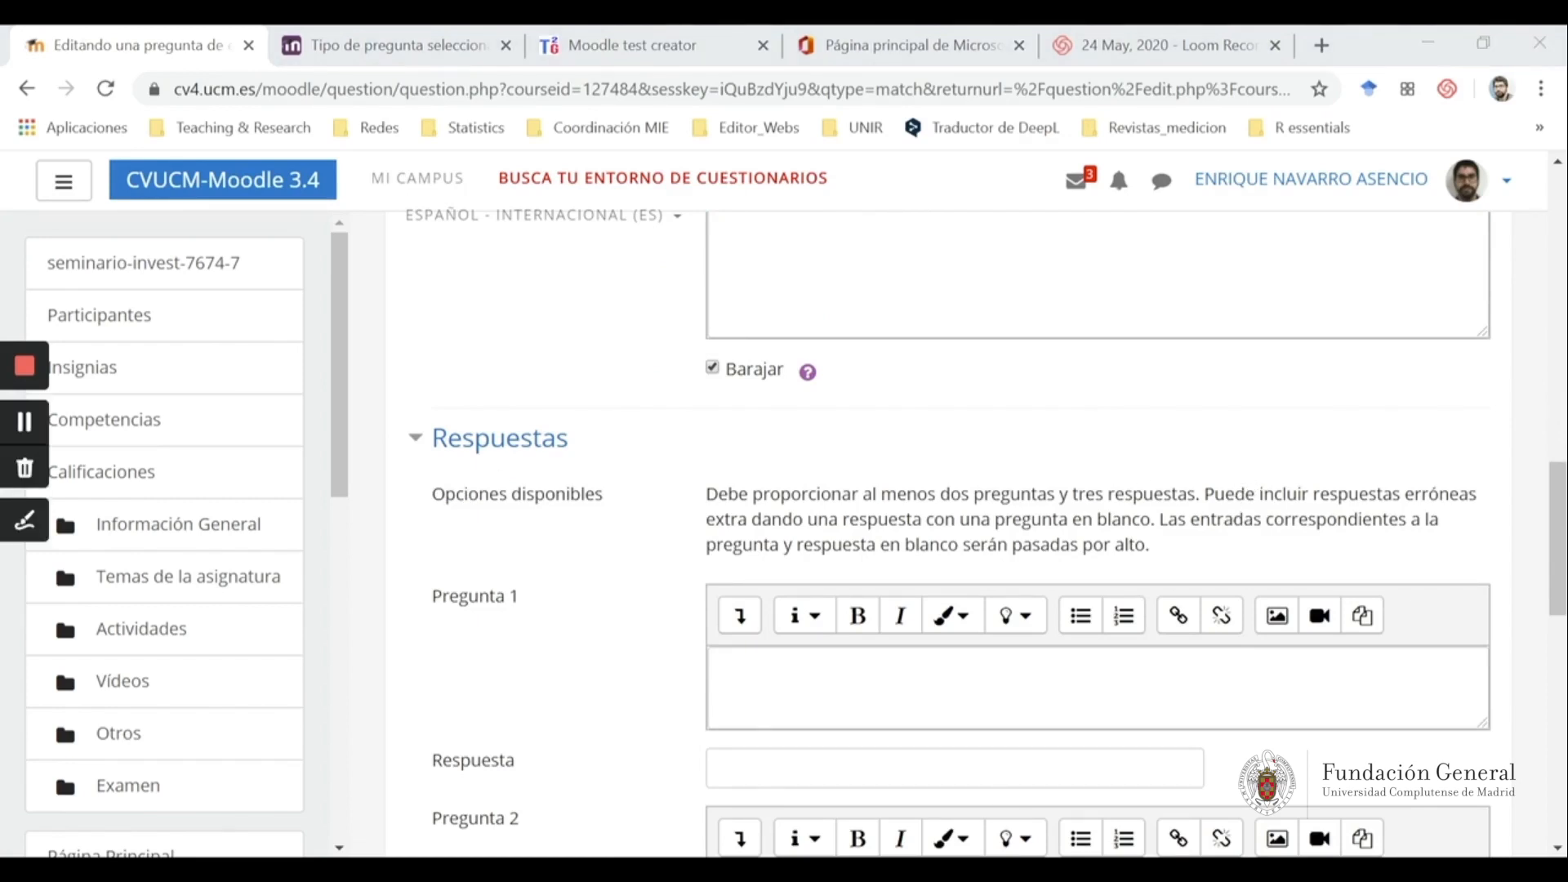
key(alt+Tab)
drag(776, 532, 445, 508)
key(ctrl+c)
key(alt+Tab)
click(882, 686)
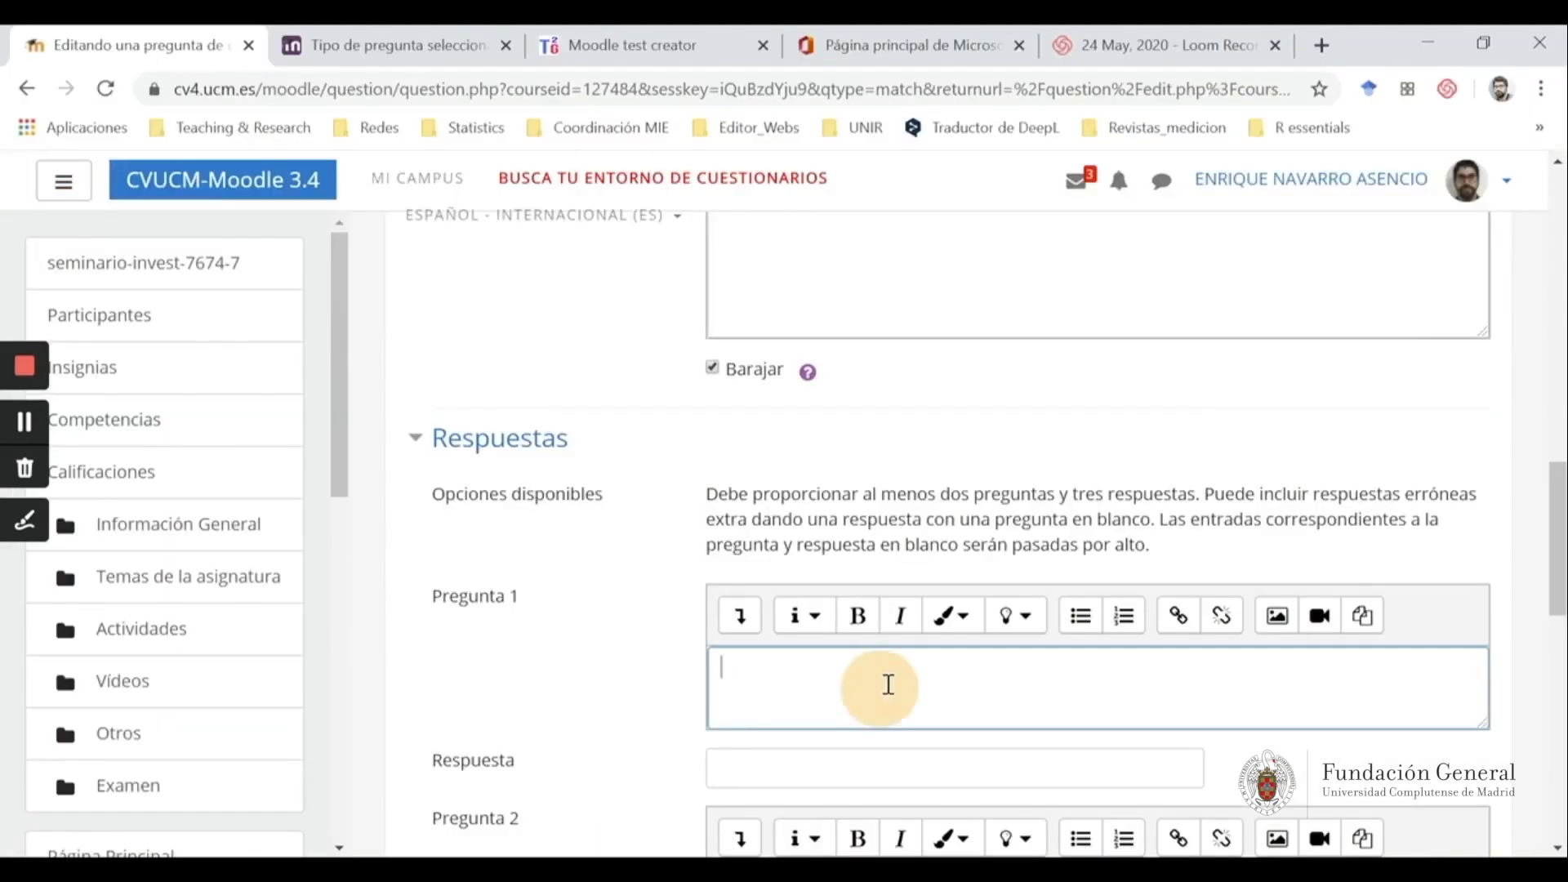
key(ctrl+v)
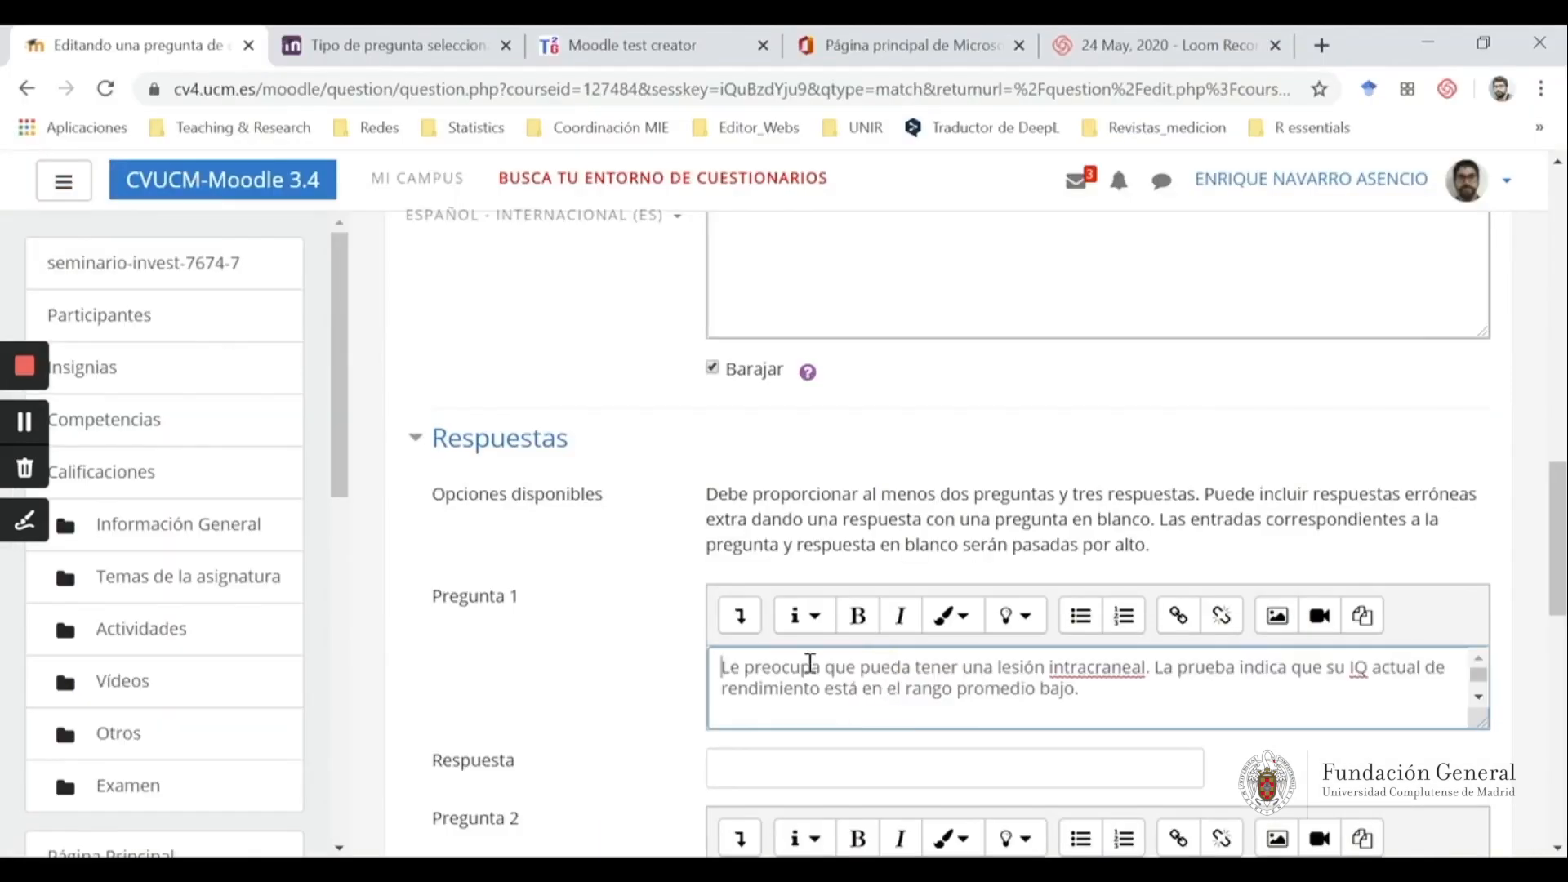
Switch the text of Pregunta 1 to its HTML source and back to the formatted view
click(740, 616)
scroll(875, 724, down, 1)
click(840, 595)
click(841, 595)
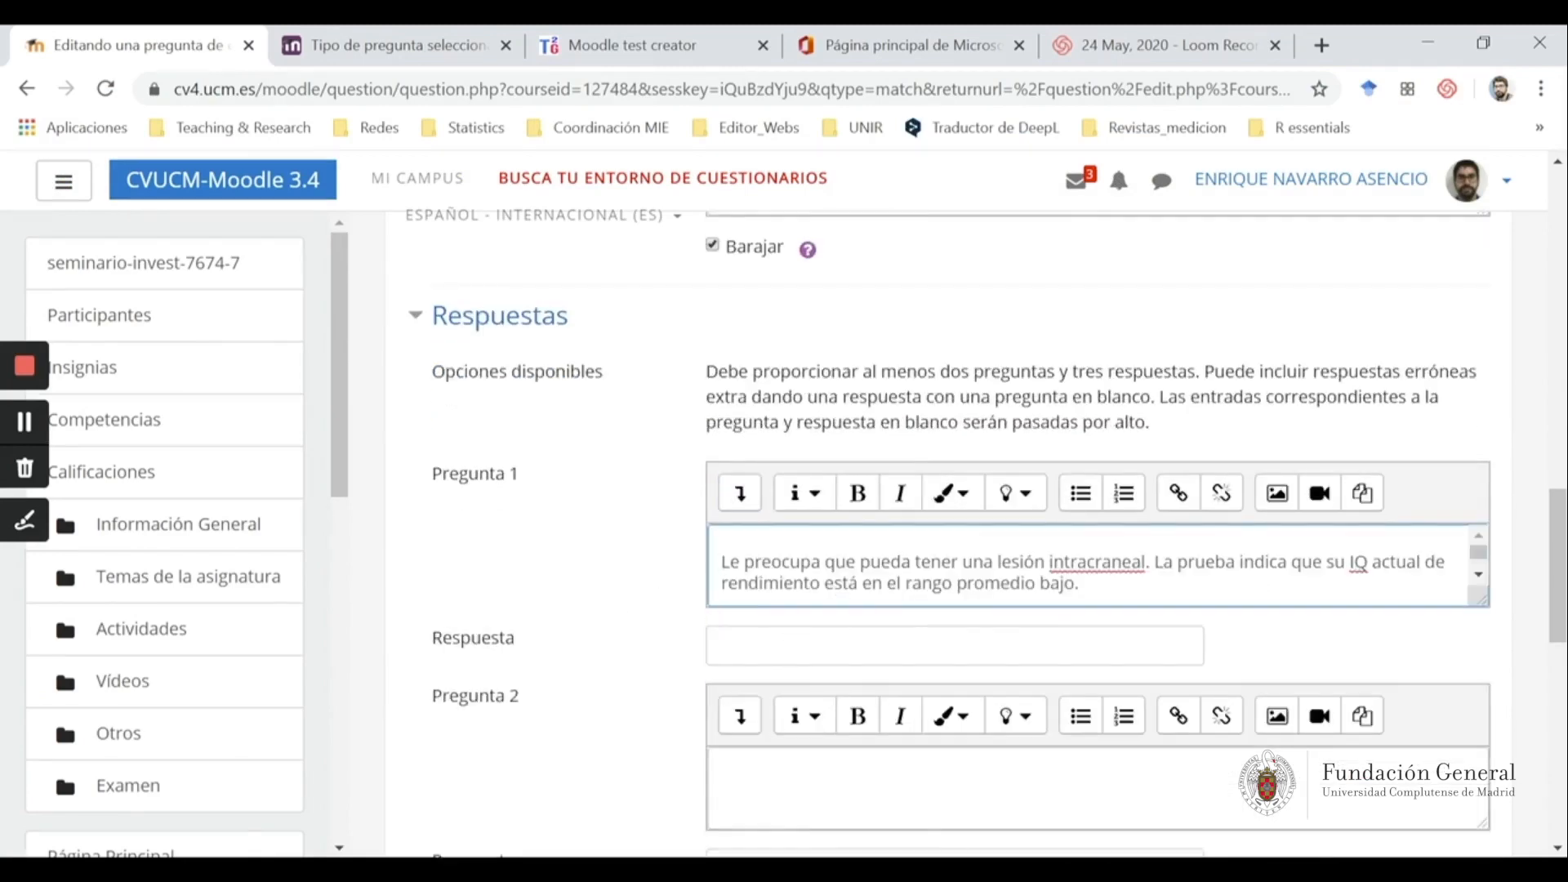
Copy the option "Prueba de estimaciones cognitivas" from Word into the answer of Pregunta 1 in Moodle
key(alt+Tab)
scroll(875, 604, up, 4)
drag(718, 371, 453, 373)
key(ctrl+c)
key(alt+Tab)
click(987, 640)
key(ctrl+v)
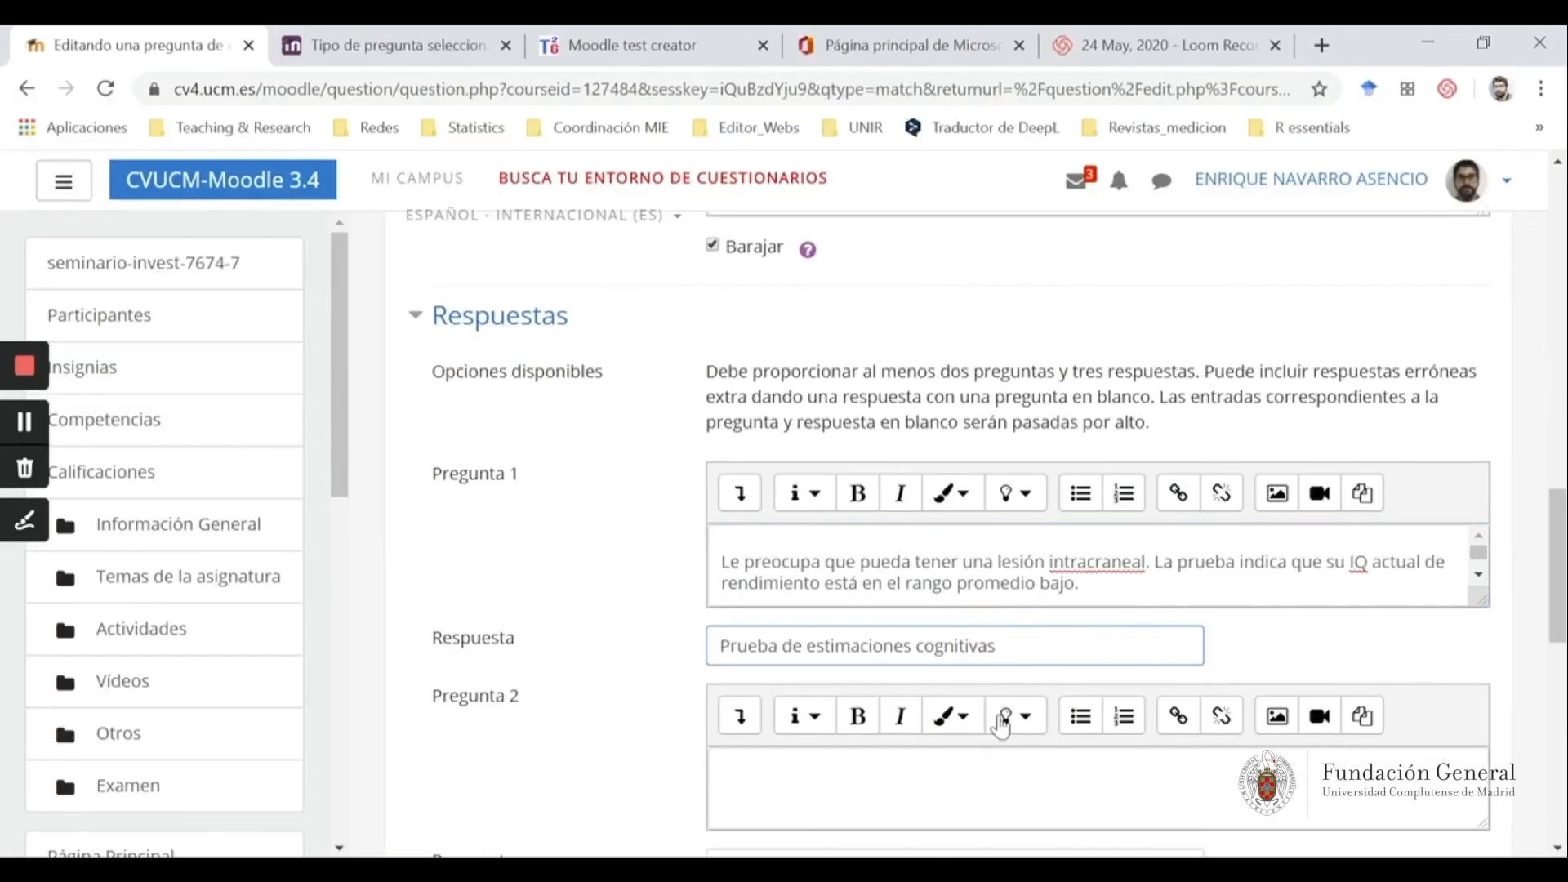
Copy the paragraph beginning "La estimación de su IQ premórbido" from Word into Pregunta 2 in Moodle
key(alt+Tab)
double_click(412, 635)
key(ctrl+c)
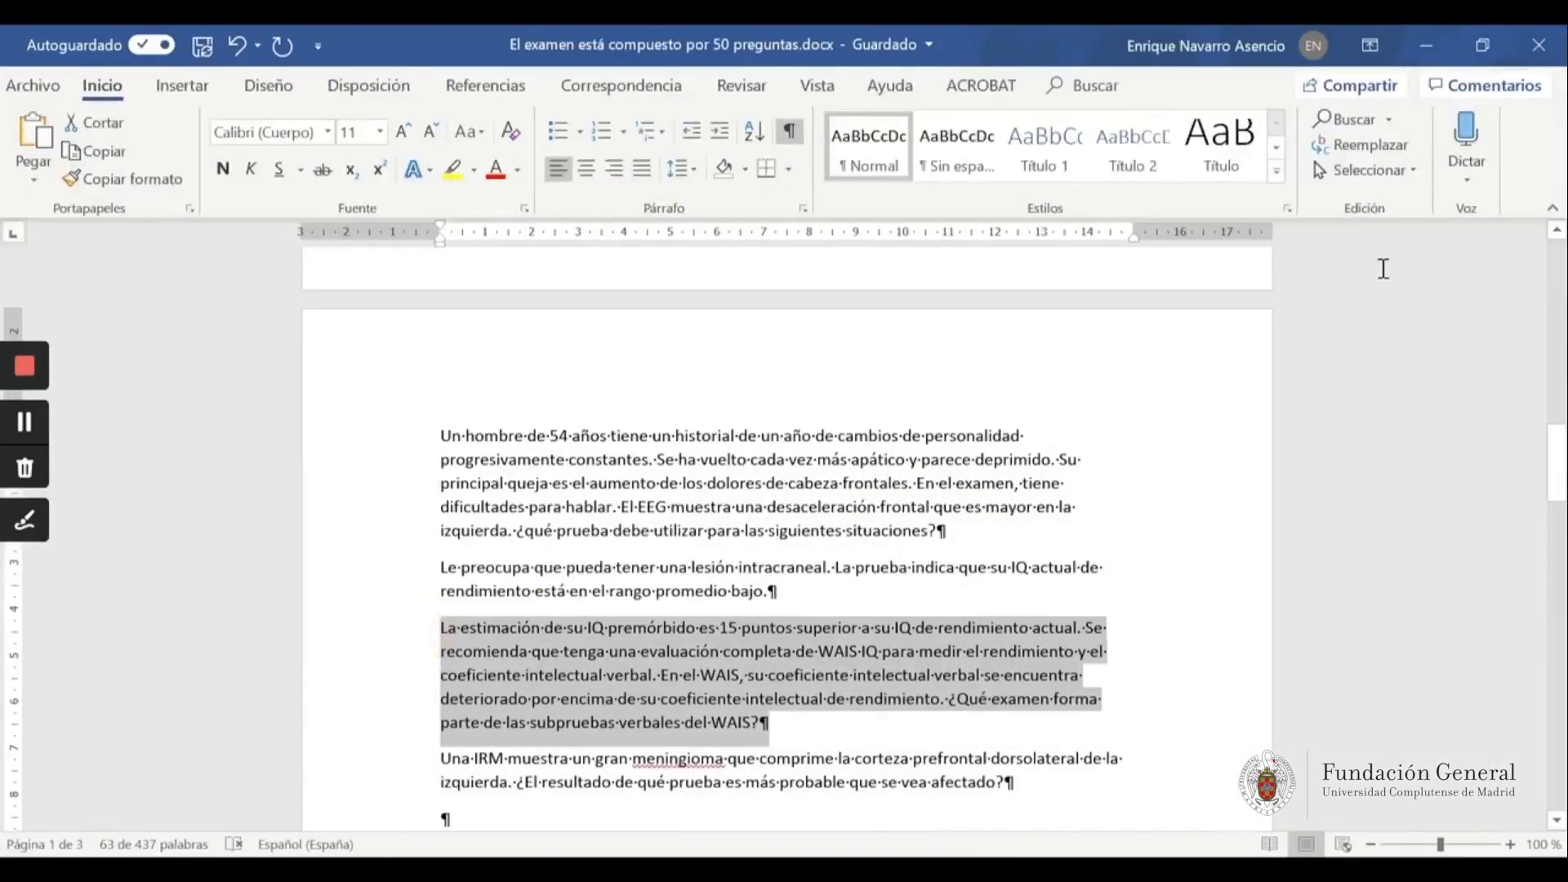
key(alt+Tab)
click(942, 767)
key(ctrl+v)
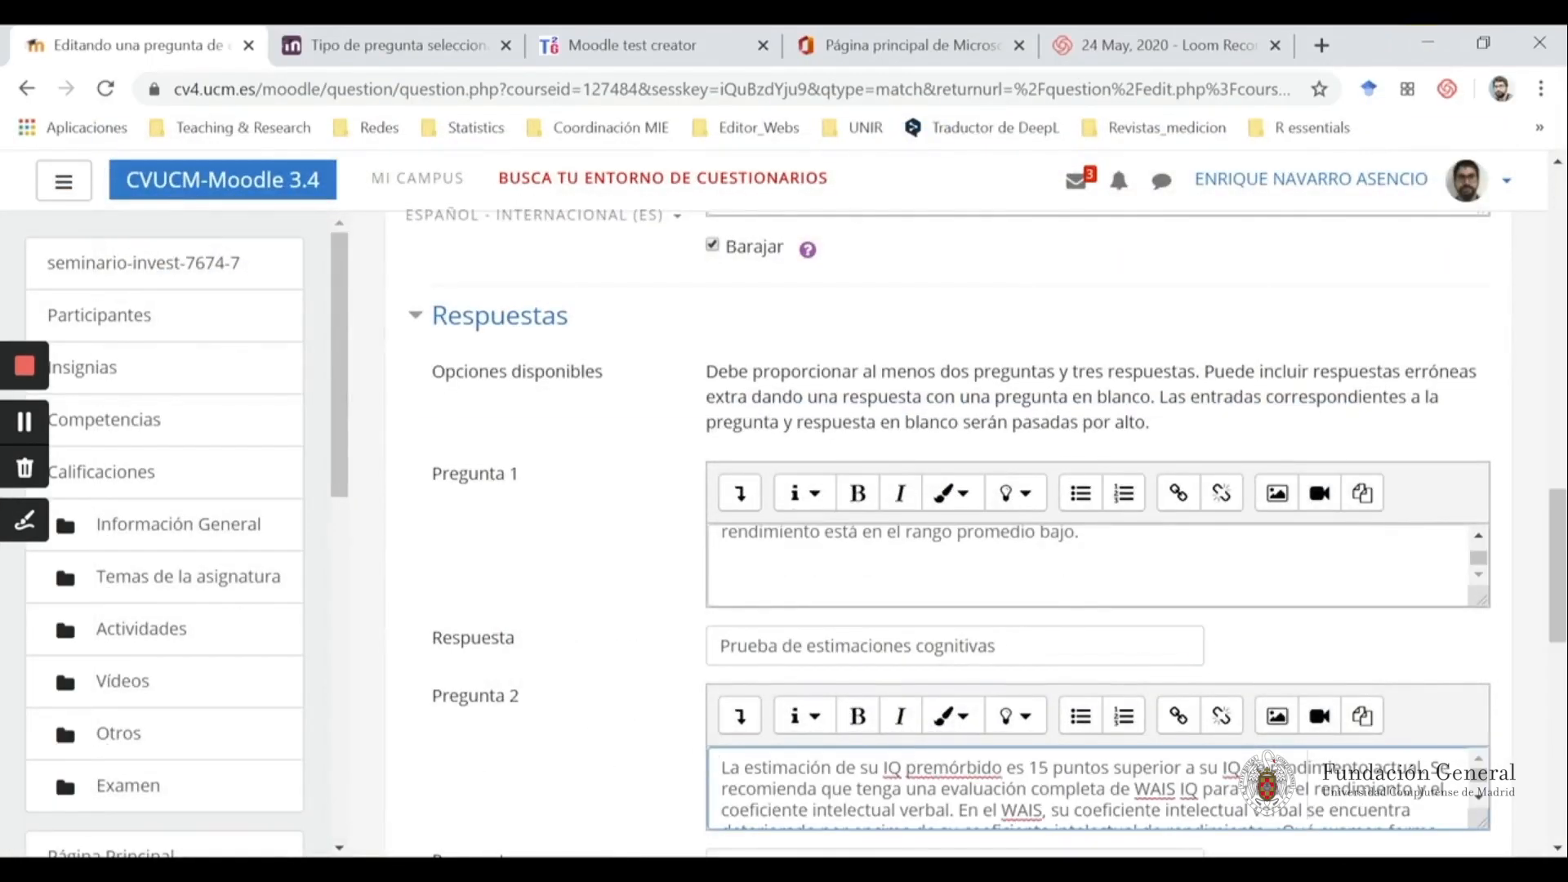
Copy the option "Digit Span" from Word into the answer of Pregunta 2 in Moodle
key(alt+Tab)
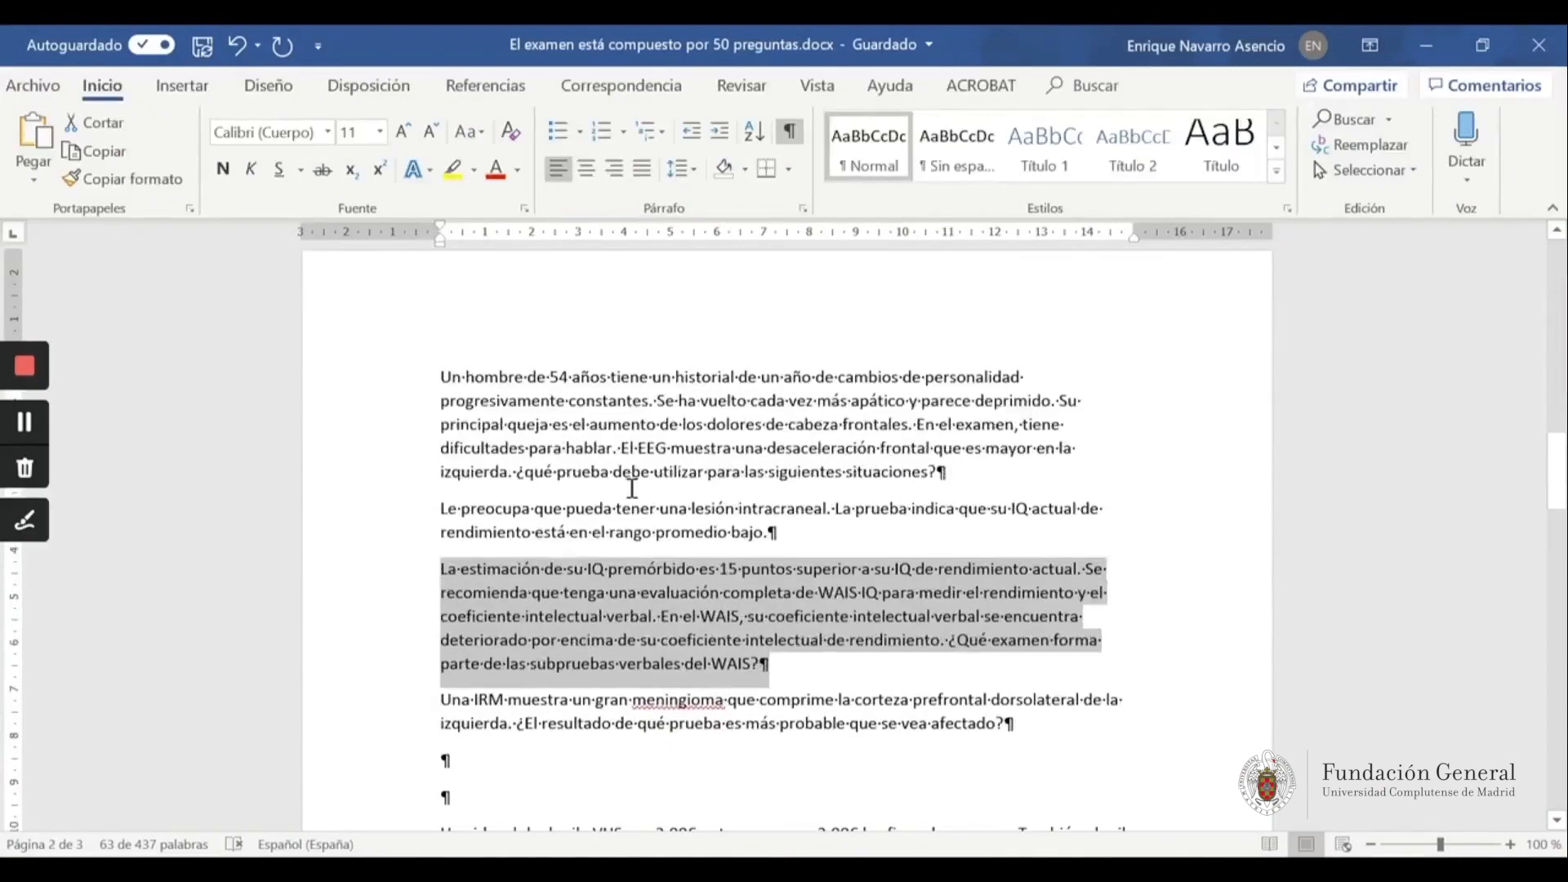
scroll(659, 478, up, 5)
scroll(659, 477, up, 4)
drag(542, 413, 456, 410)
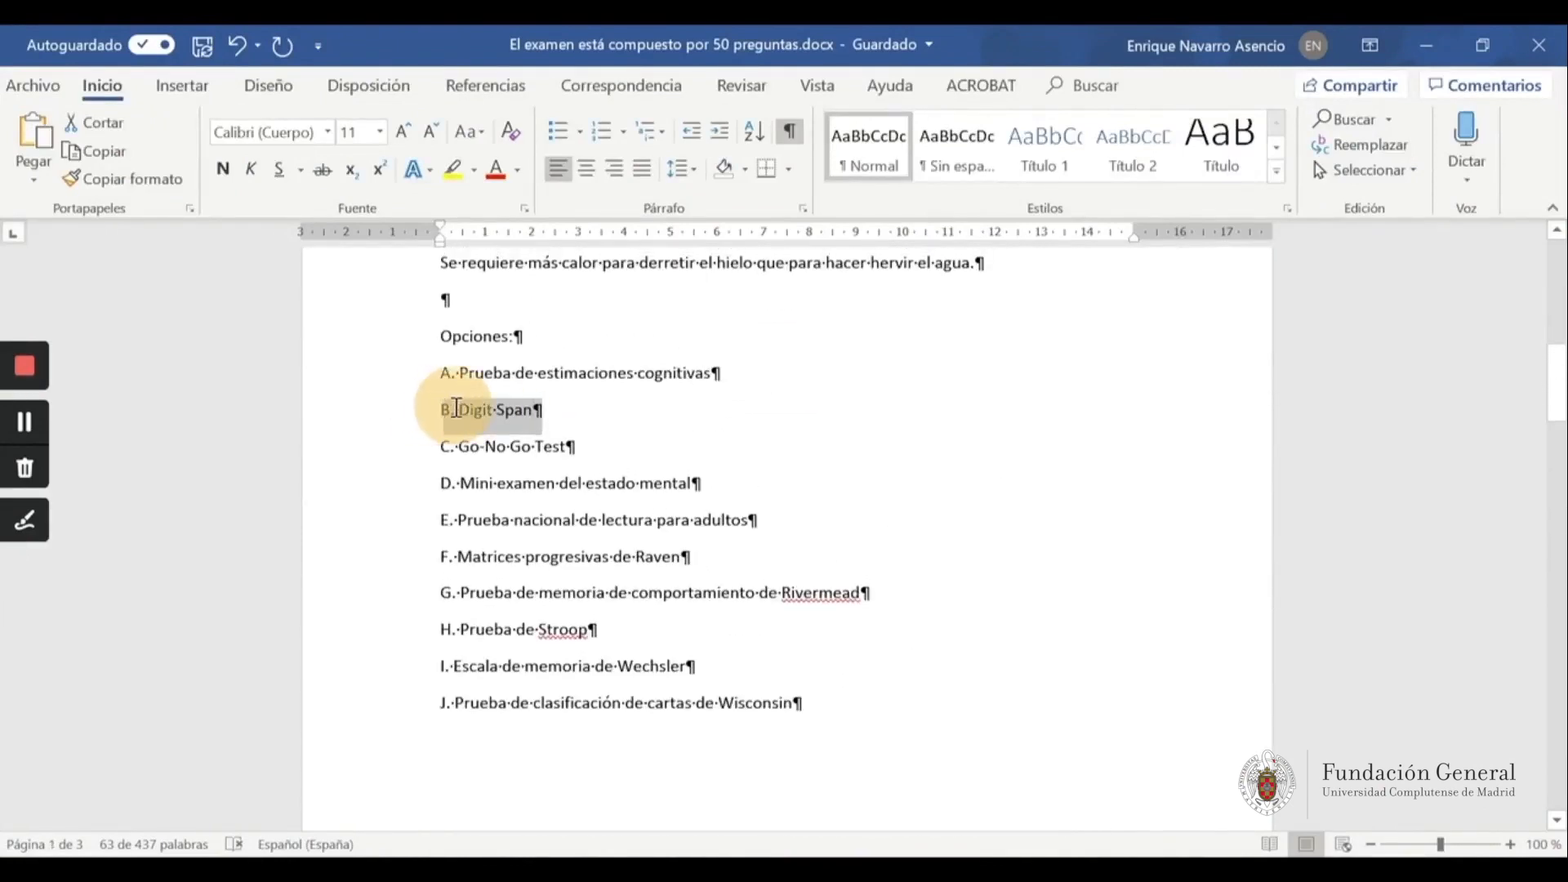
key(ctrl+c)
key(alt+Tab)
click(905, 488)
key(ctrl+v)
drag(905, 488, 712, 498)
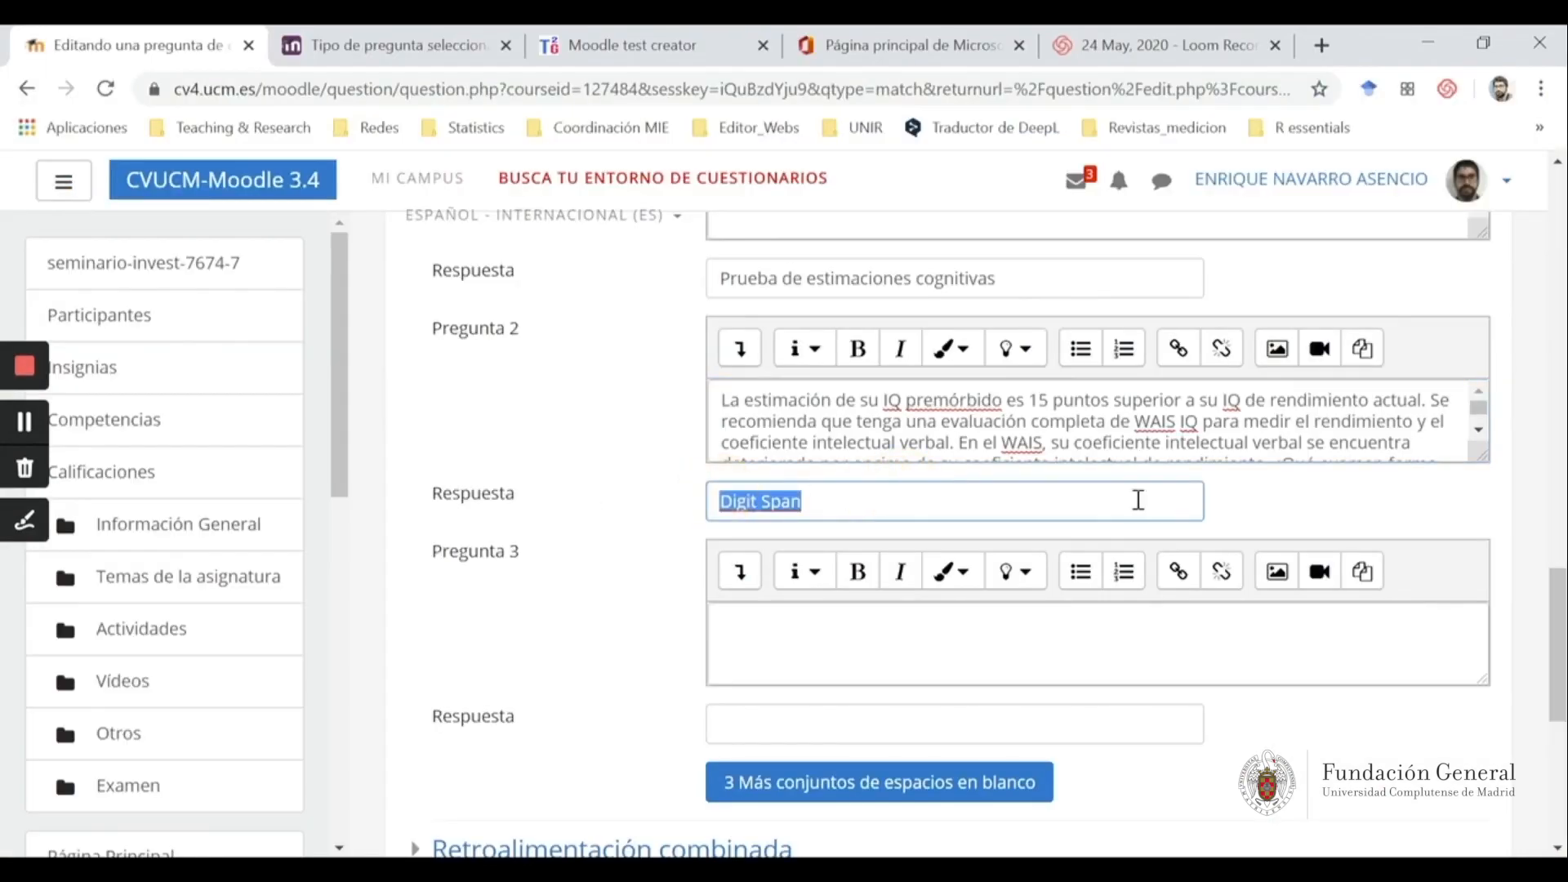
click(25, 424)
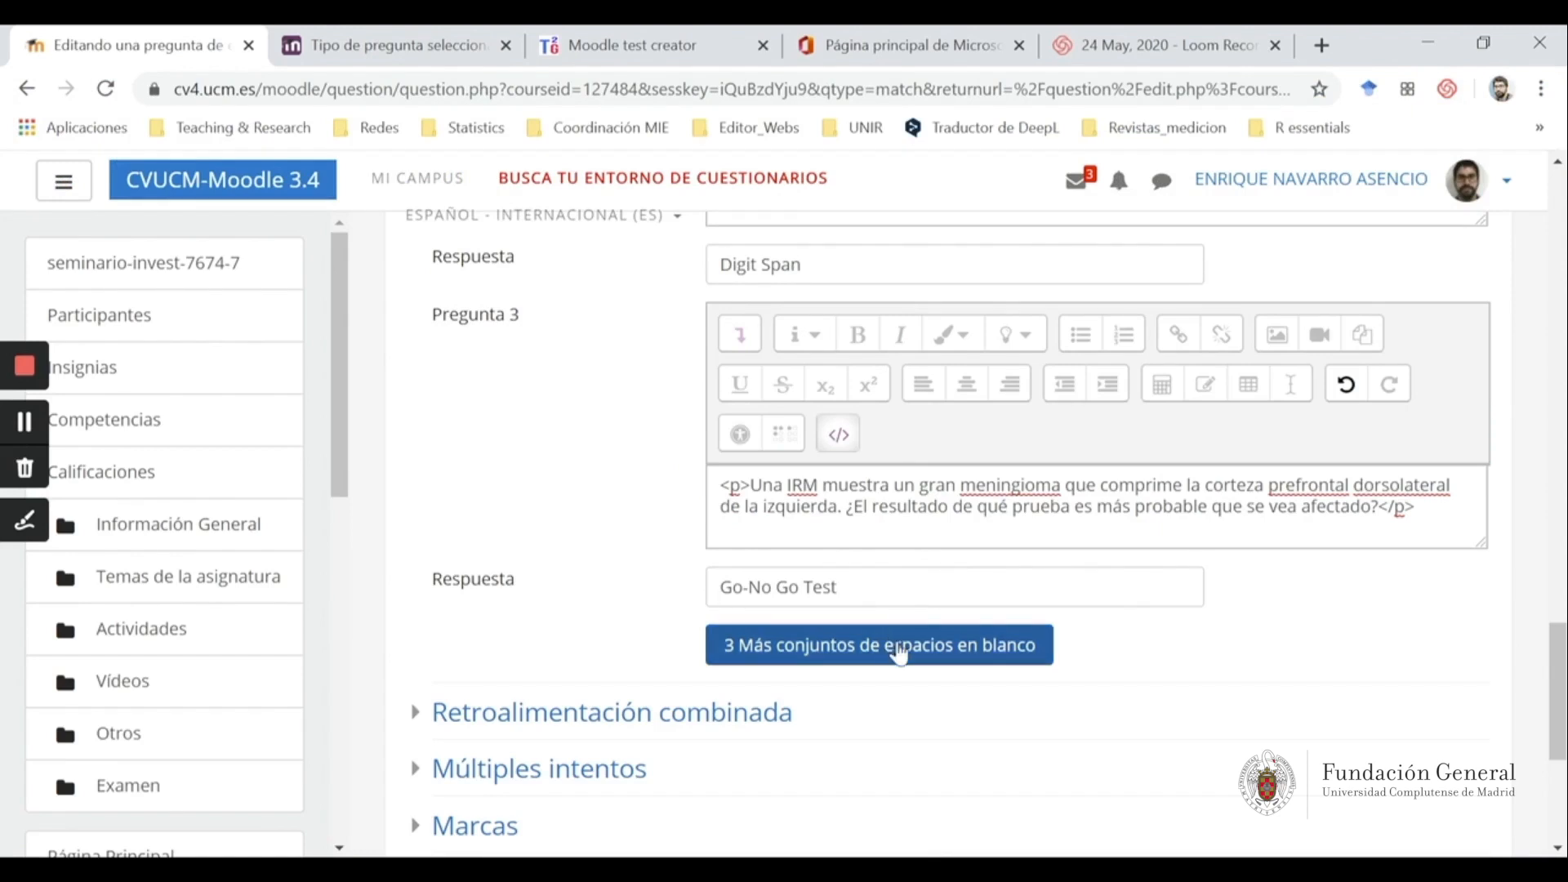
Add three more blank question sets and paste "Mini examen del estado mental" from Word as the answer of Pregunta 4
click(938, 652)
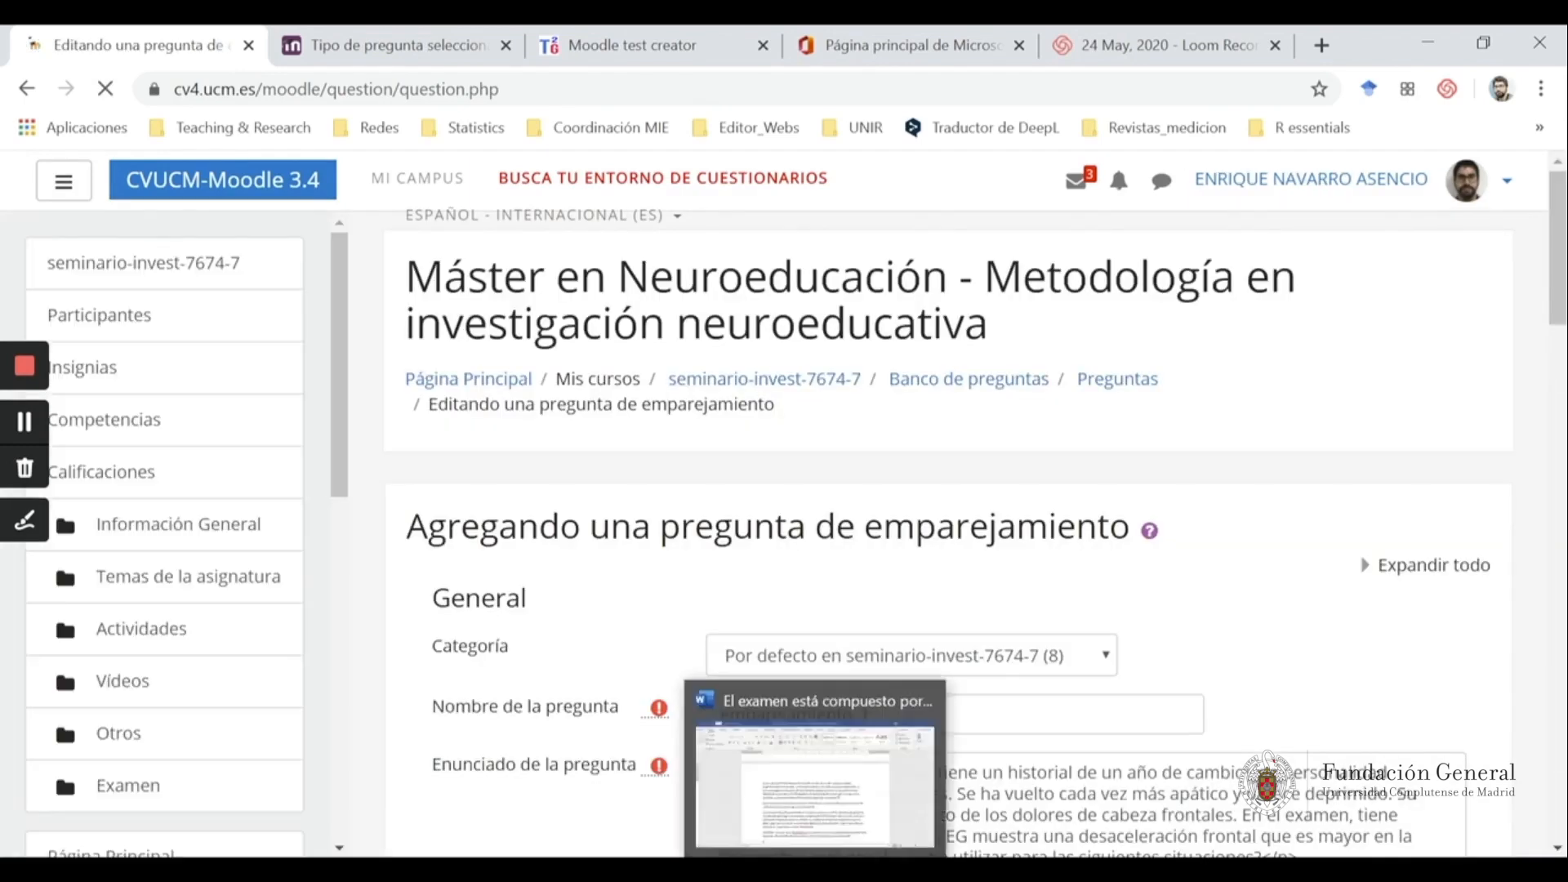
click(829, 868)
scroll(616, 531, up, 5)
drag(733, 492, 464, 493)
key(alt+Tab)
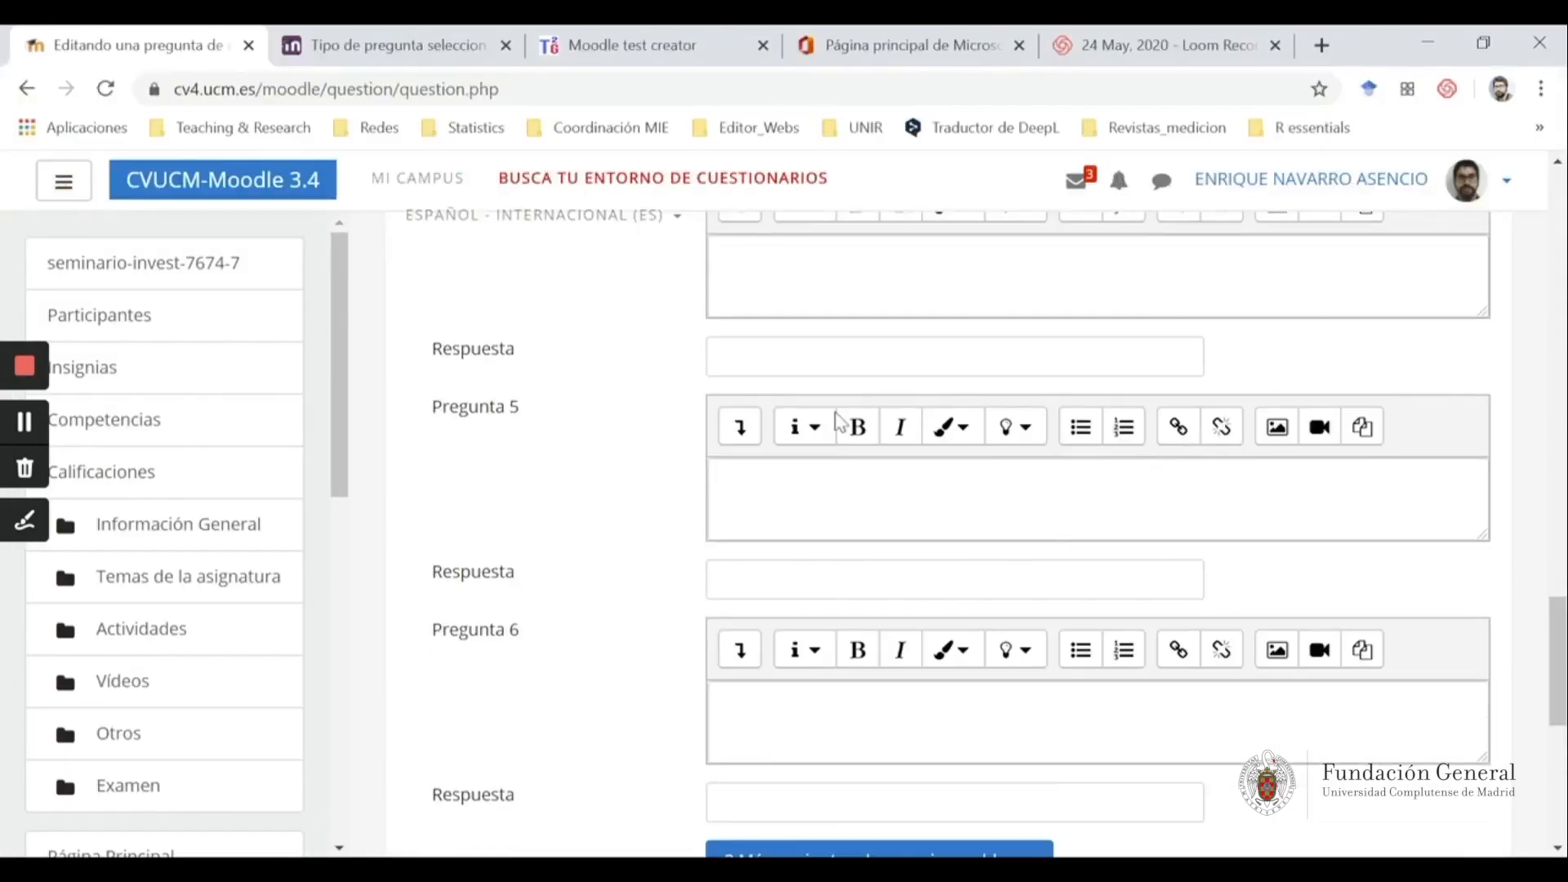
scroll(844, 490, up, 2)
click(761, 468)
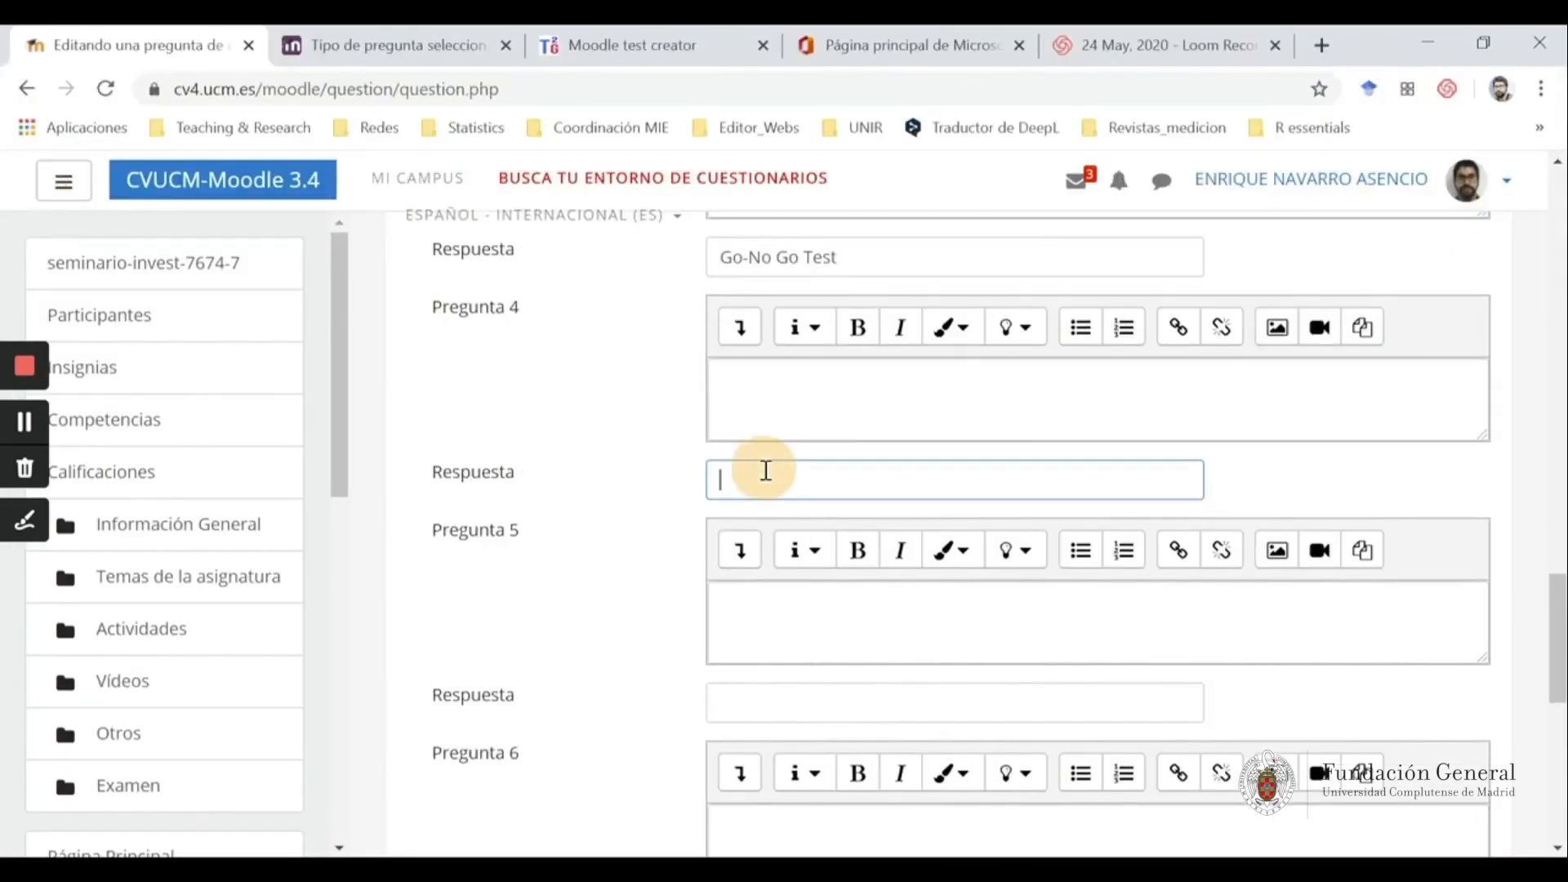
key(ctrl+v)
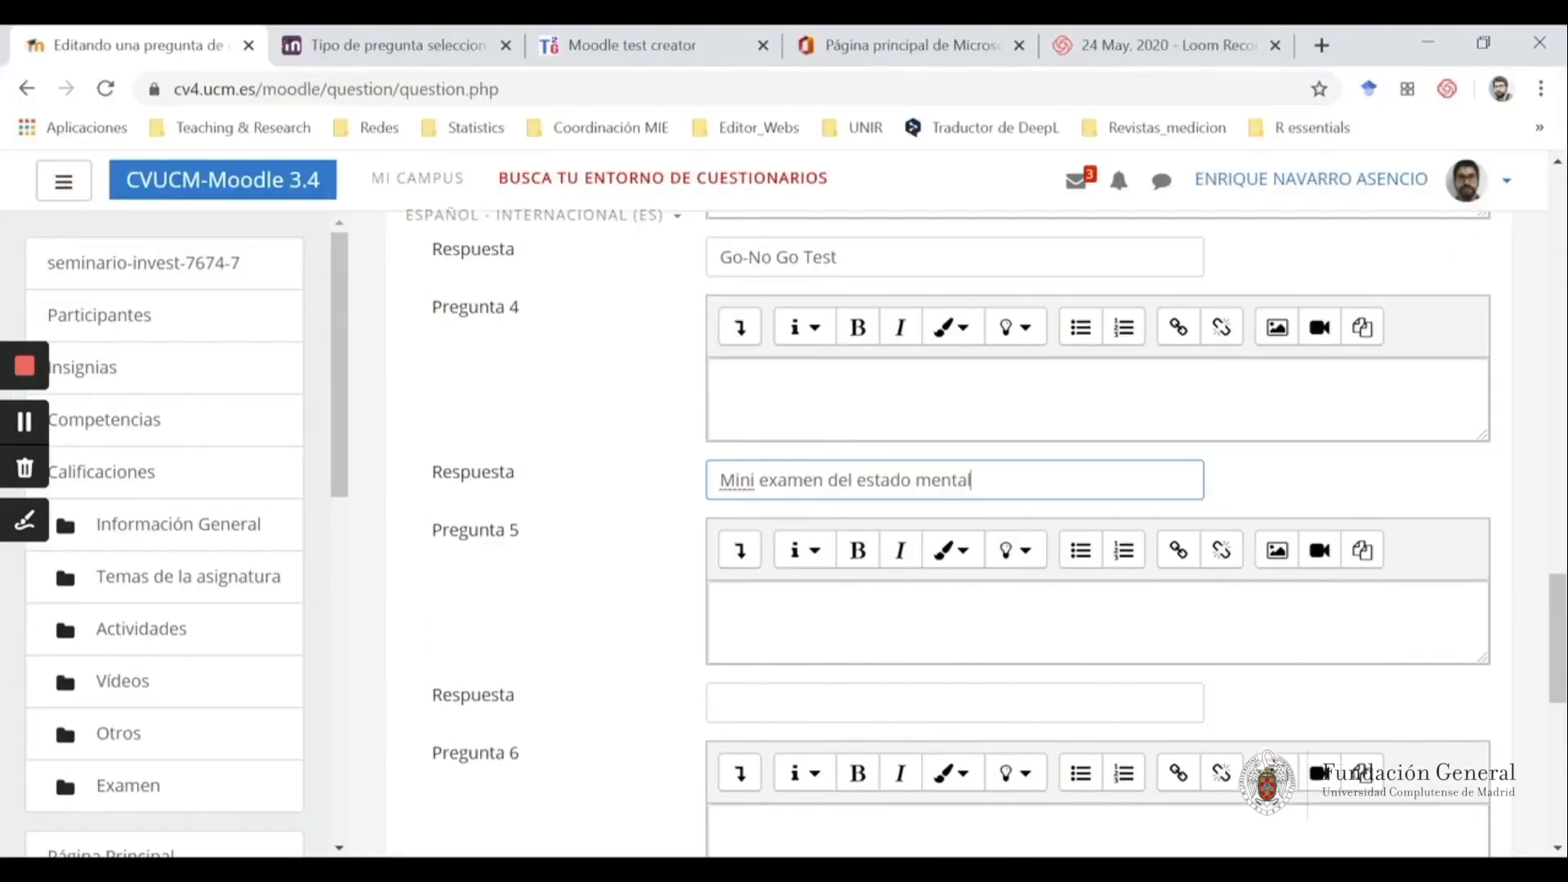
Copy the Word options from "Prueba nacional de lectura para adultos" through "Escala de memoria de Wechsler" into Moodle as answers without questions
key(alt+Tab)
drag(747, 520, 458, 531)
key(alt+Tab)
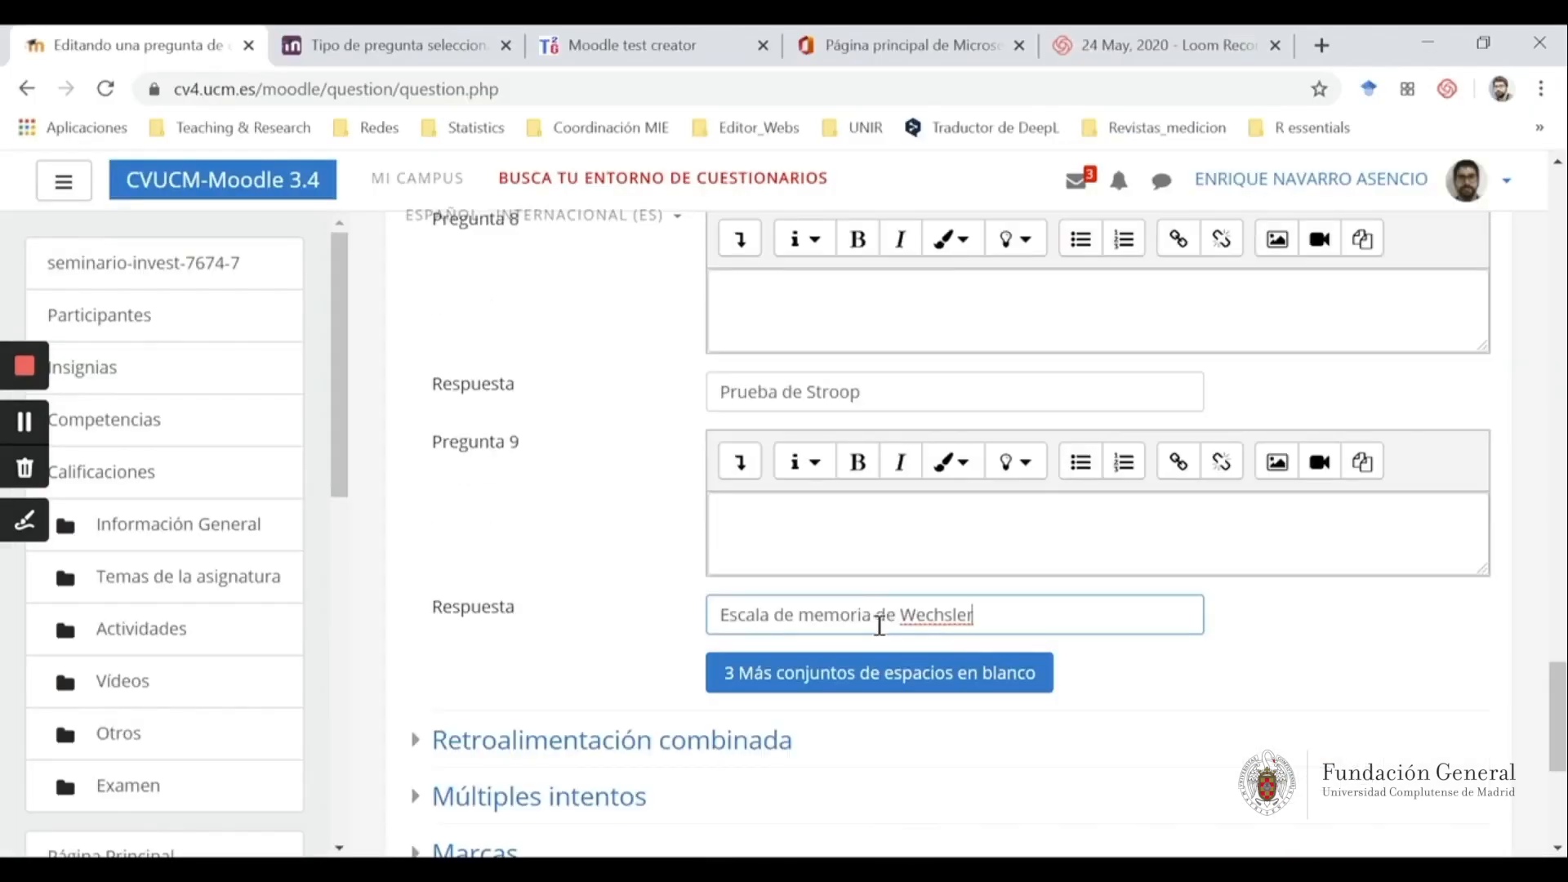
Save the matching question while staying in the editor and open its preview
scroll(1364, 555, down, 5)
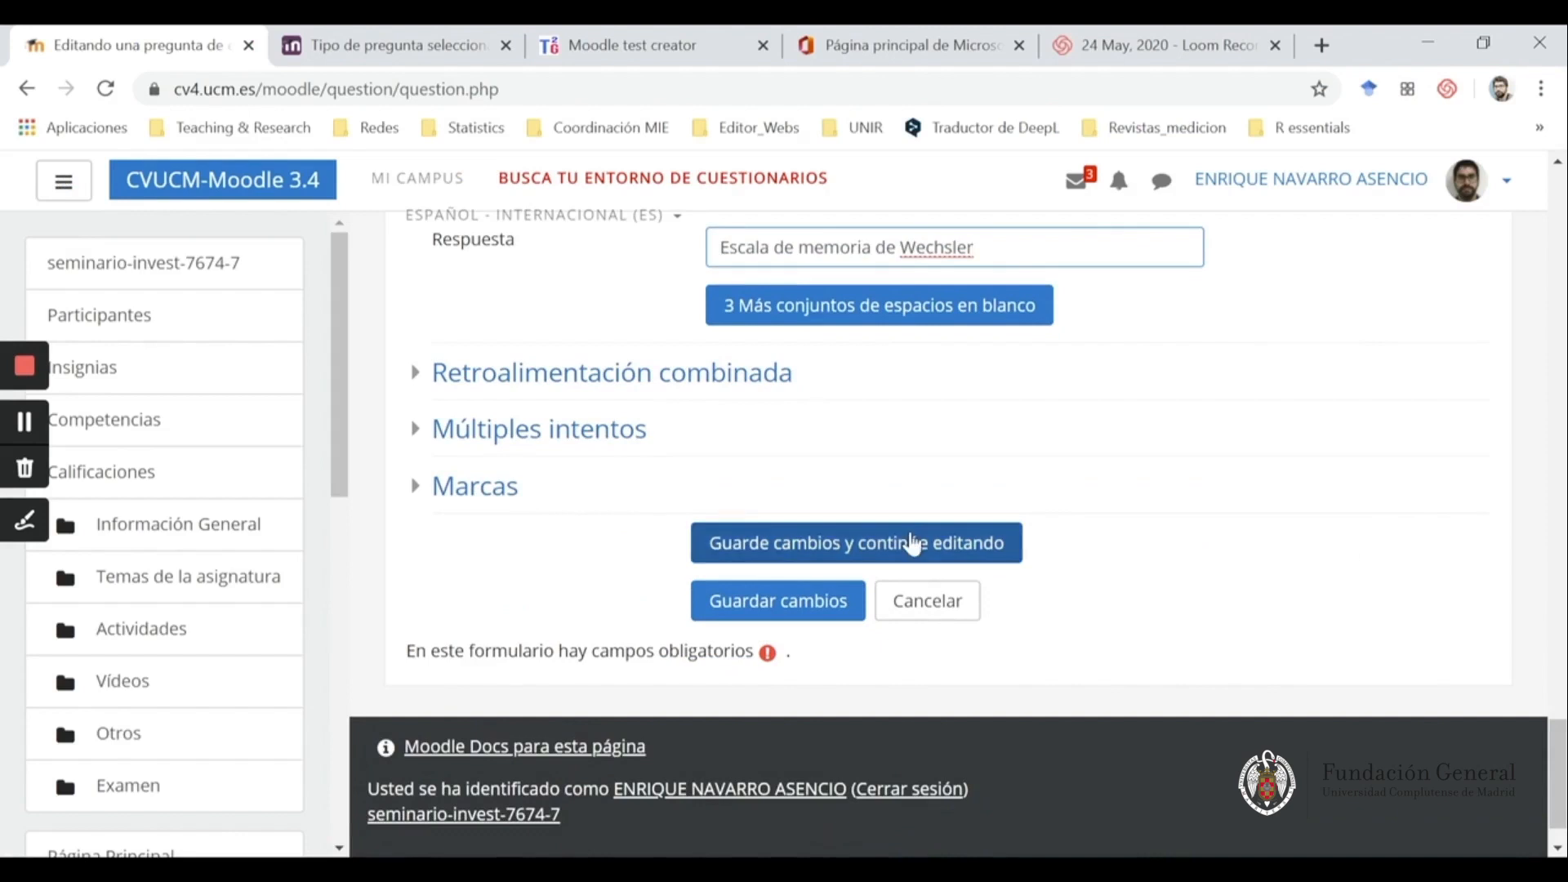
click(918, 546)
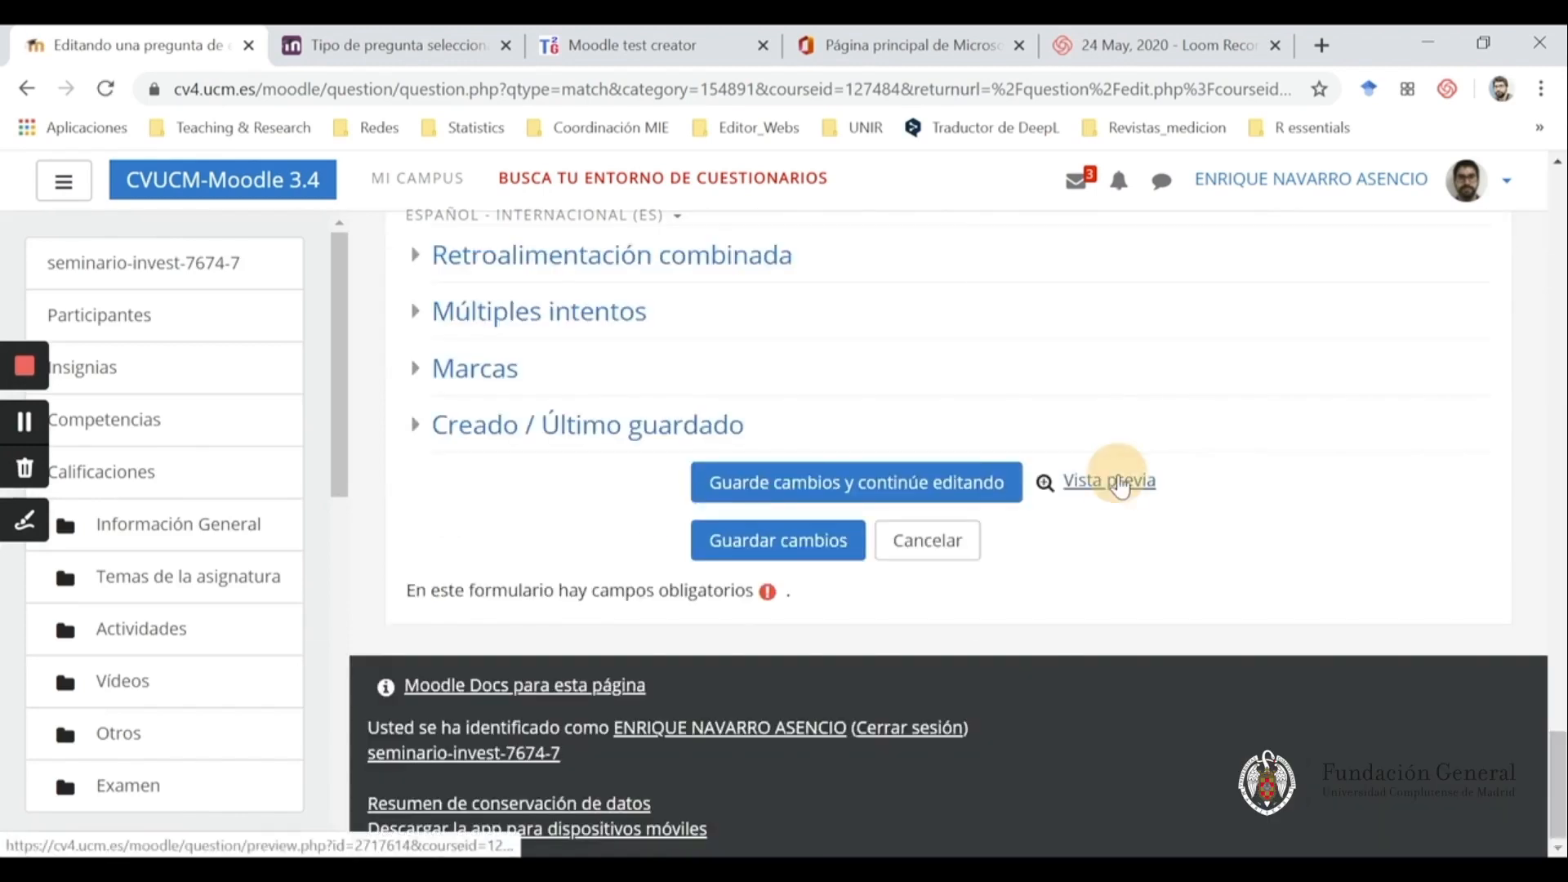
click(1111, 482)
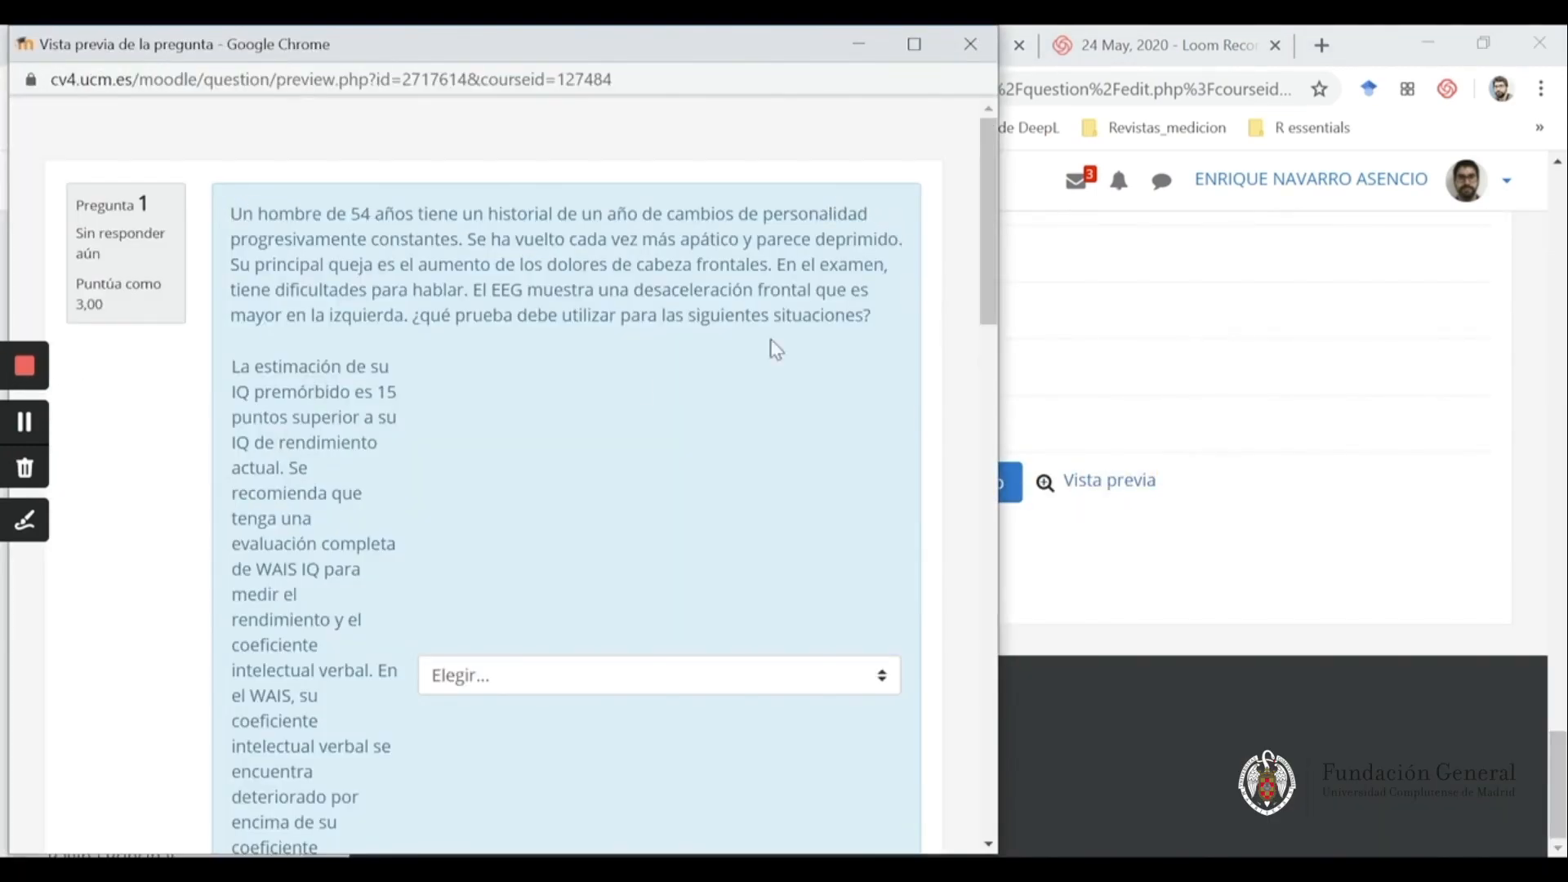
Examine the previewed matching items and the answer choices offered for the WAIS item
scroll(501, 417, down, 5)
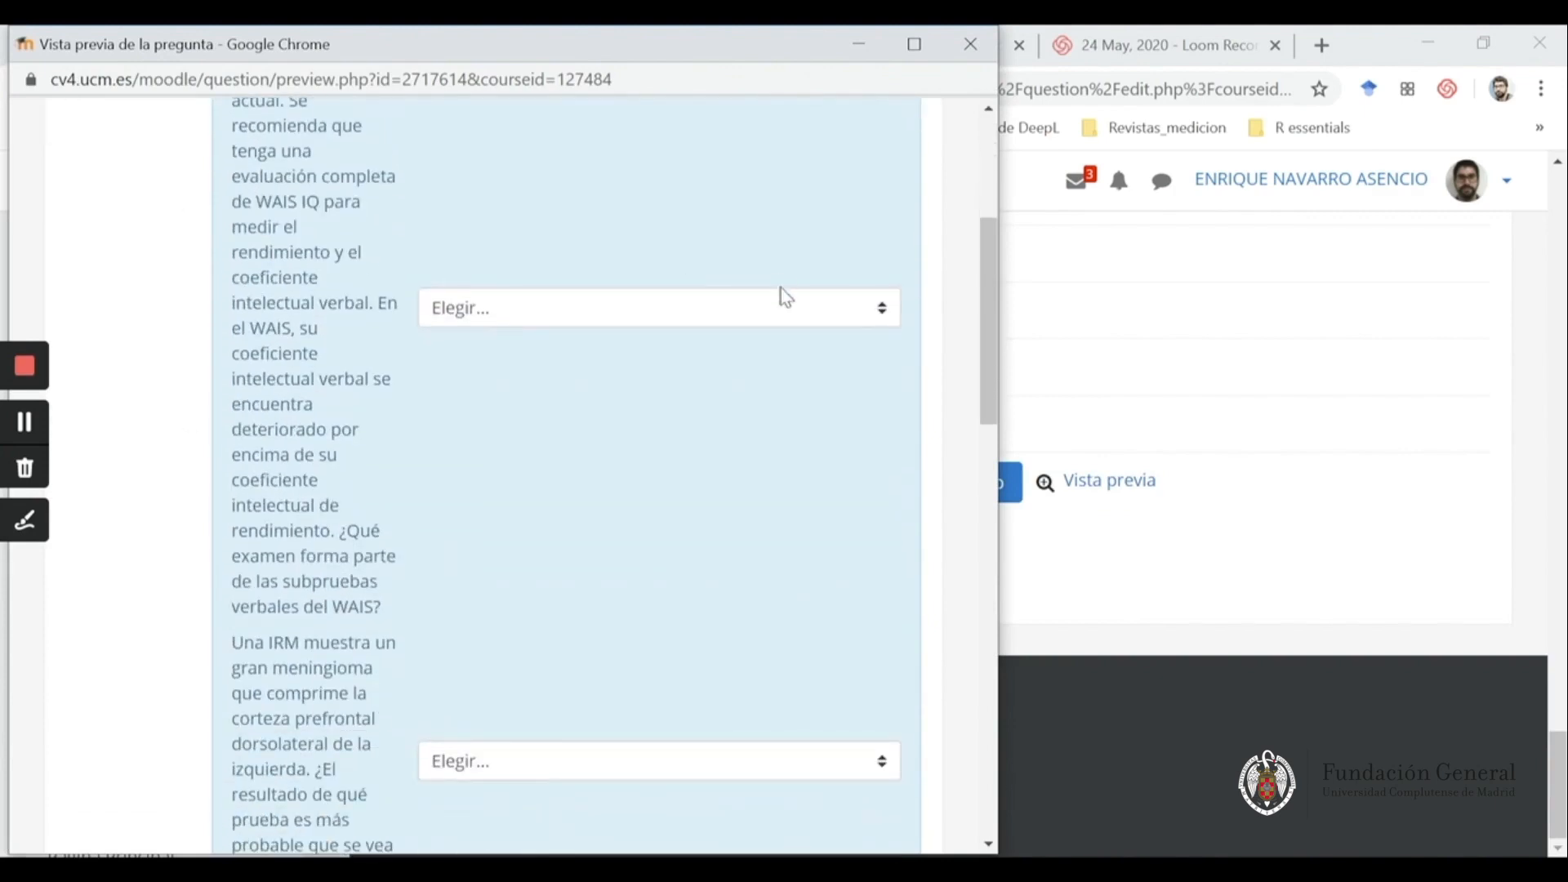
click(786, 300)
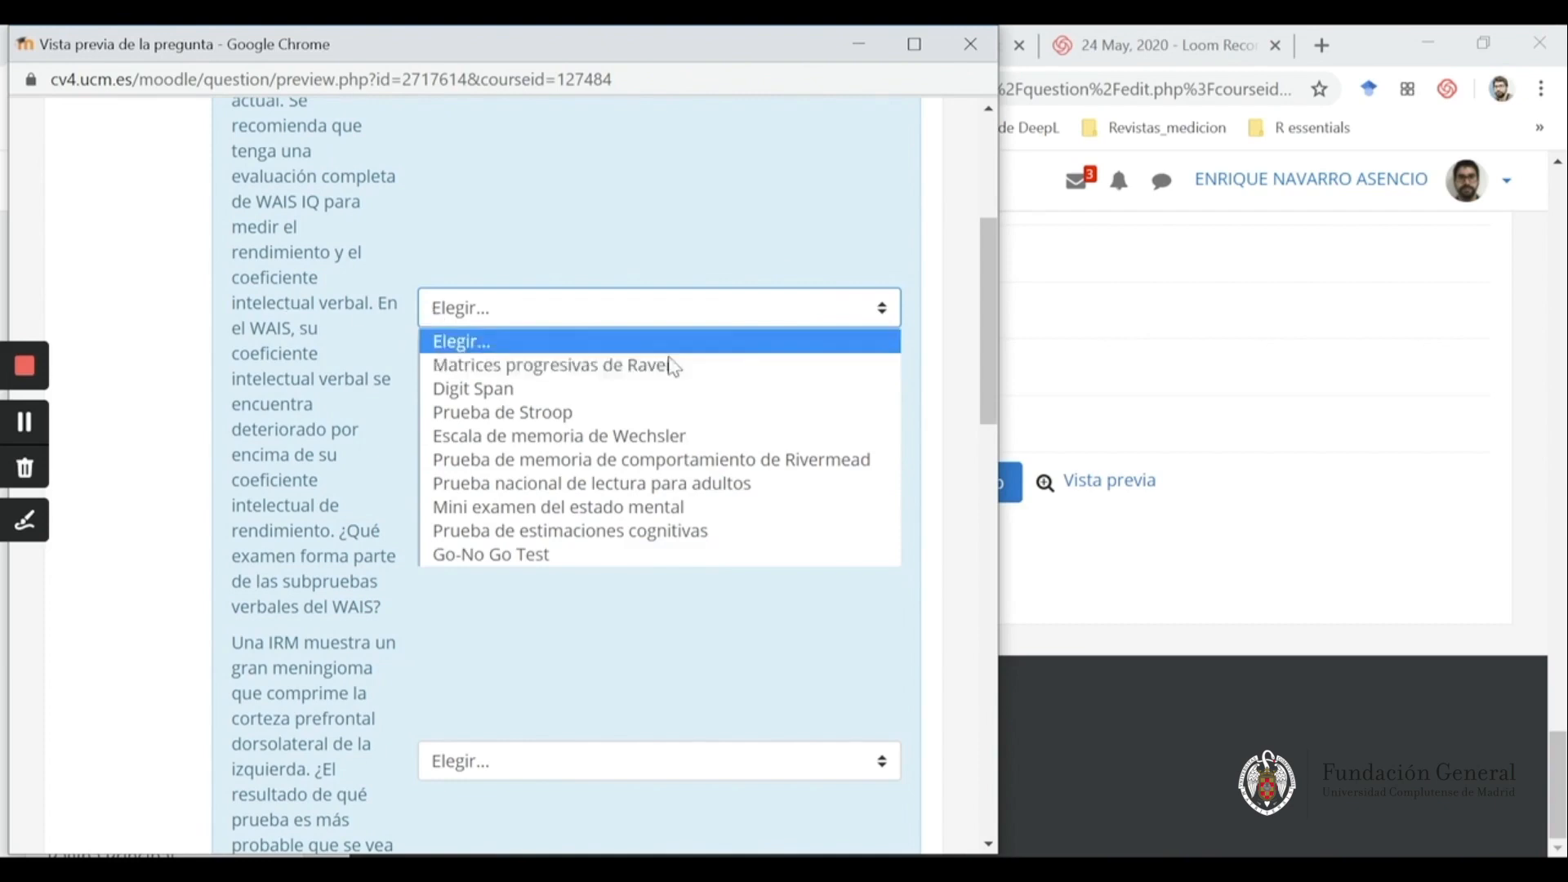
click(594, 637)
scroll(539, 612, down, 4)
scroll(441, 531, up, 1)
scroll(414, 494, down, 2)
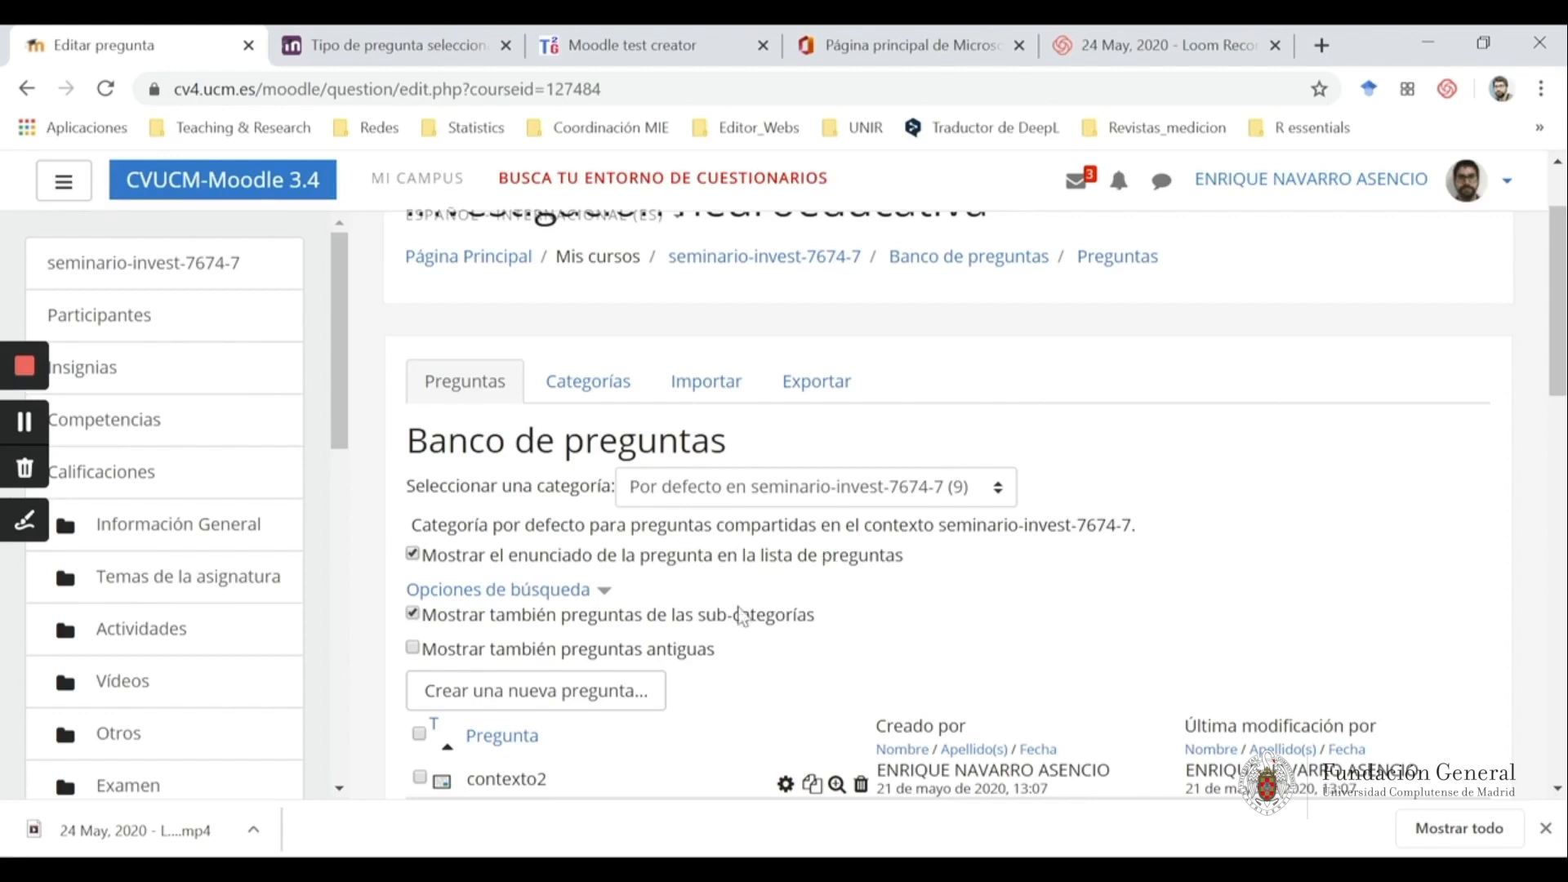
Create a new question of type "Elige la palabra perdida" in the question bank
click(625, 698)
scroll(624, 705, down, 5)
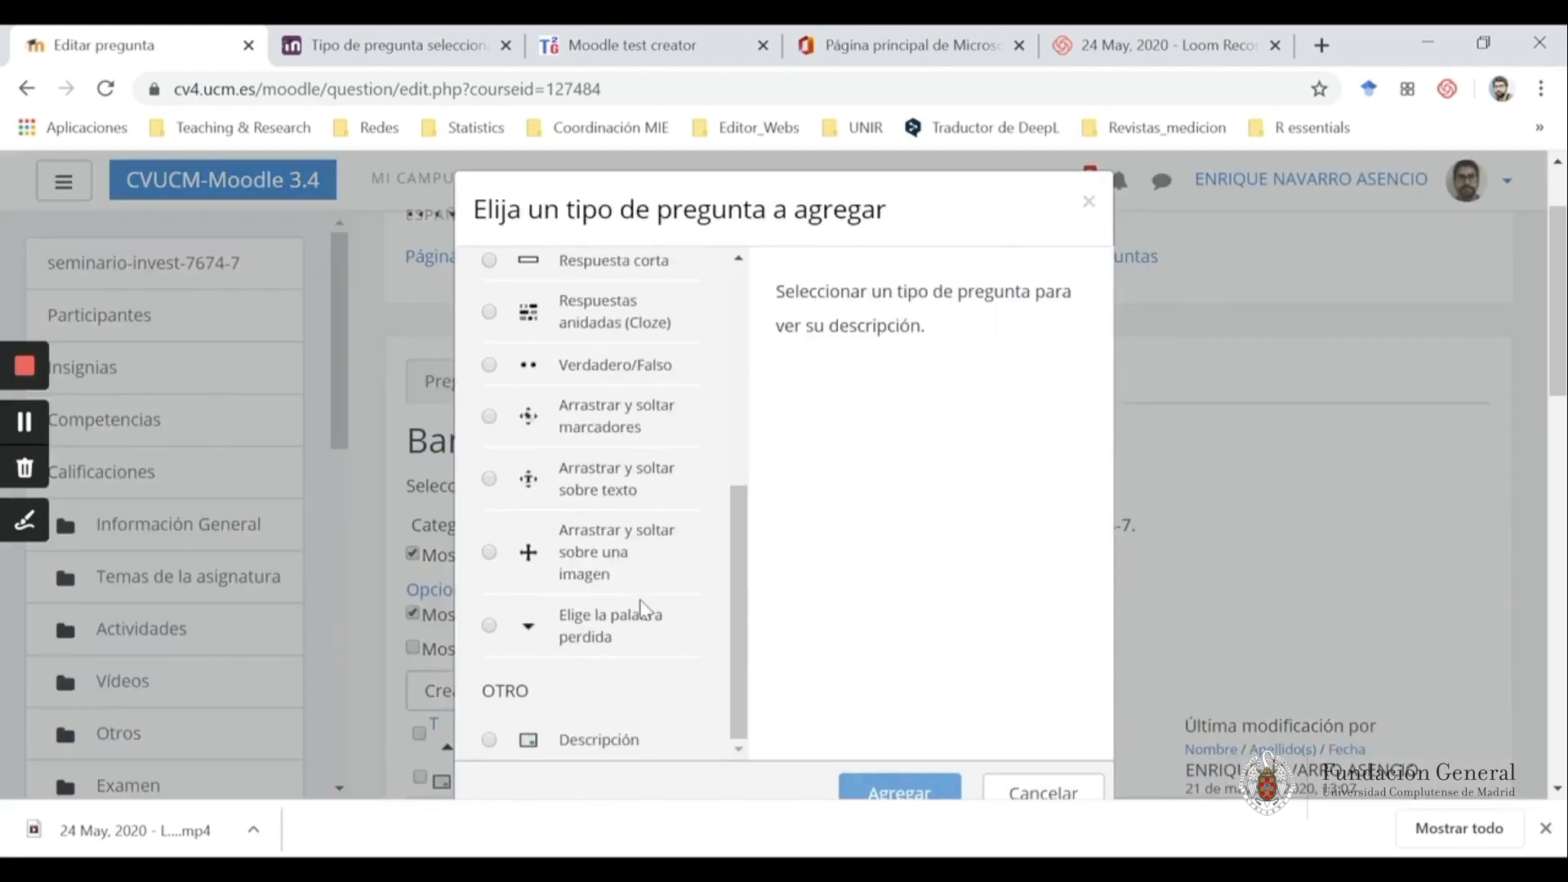
click(488, 628)
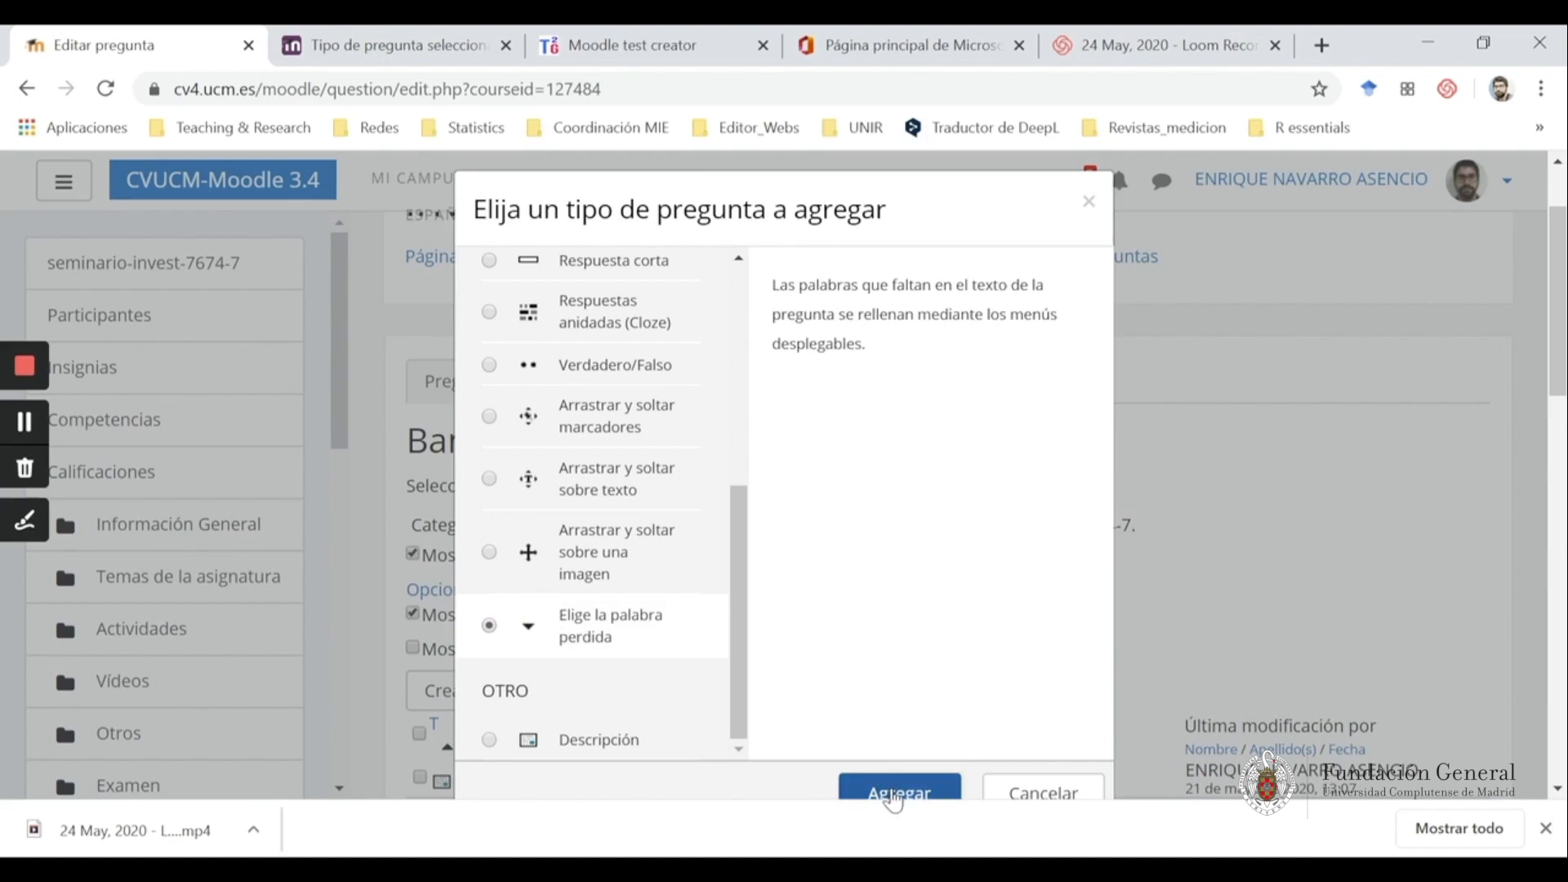
click(1546, 833)
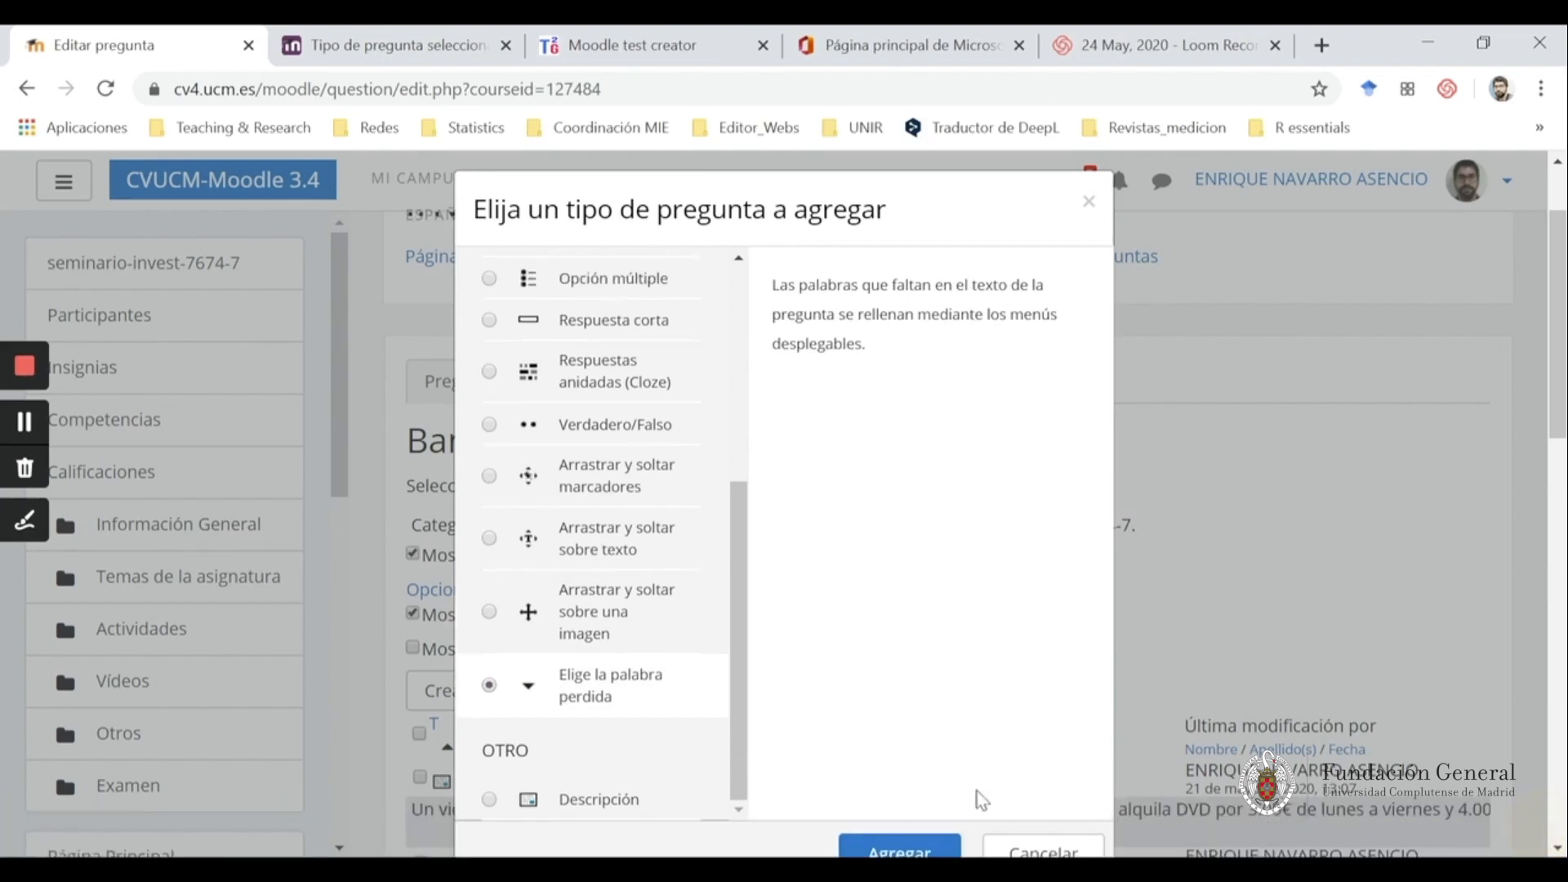
click(900, 849)
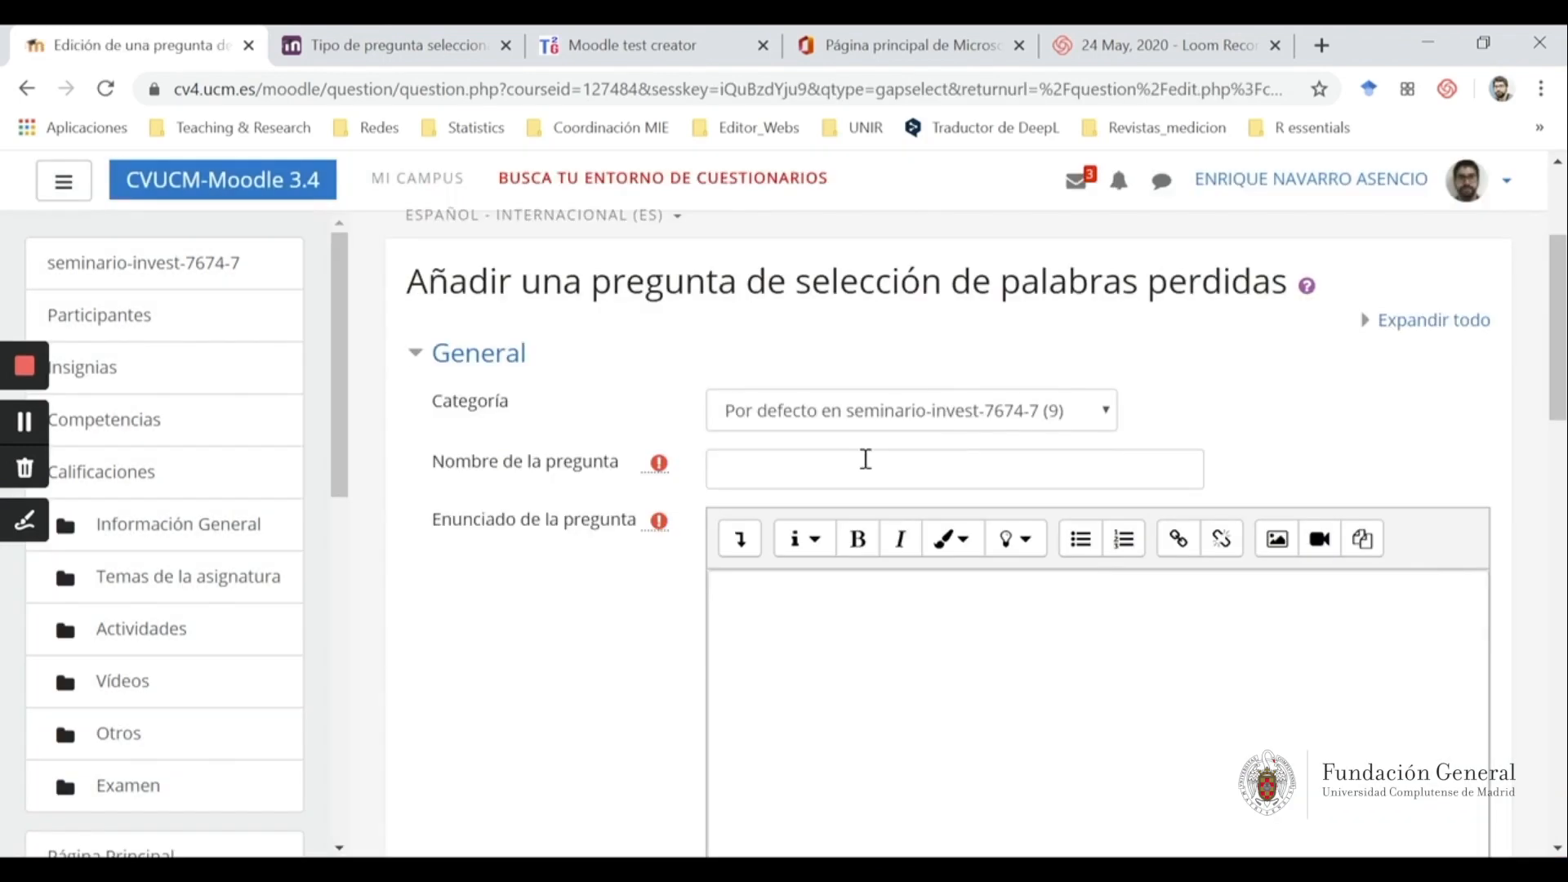
Name the question emparejamiento2 and copy the case paragraph beginning "Un hombre de 54 años" from Word into its statement
click(864, 460)
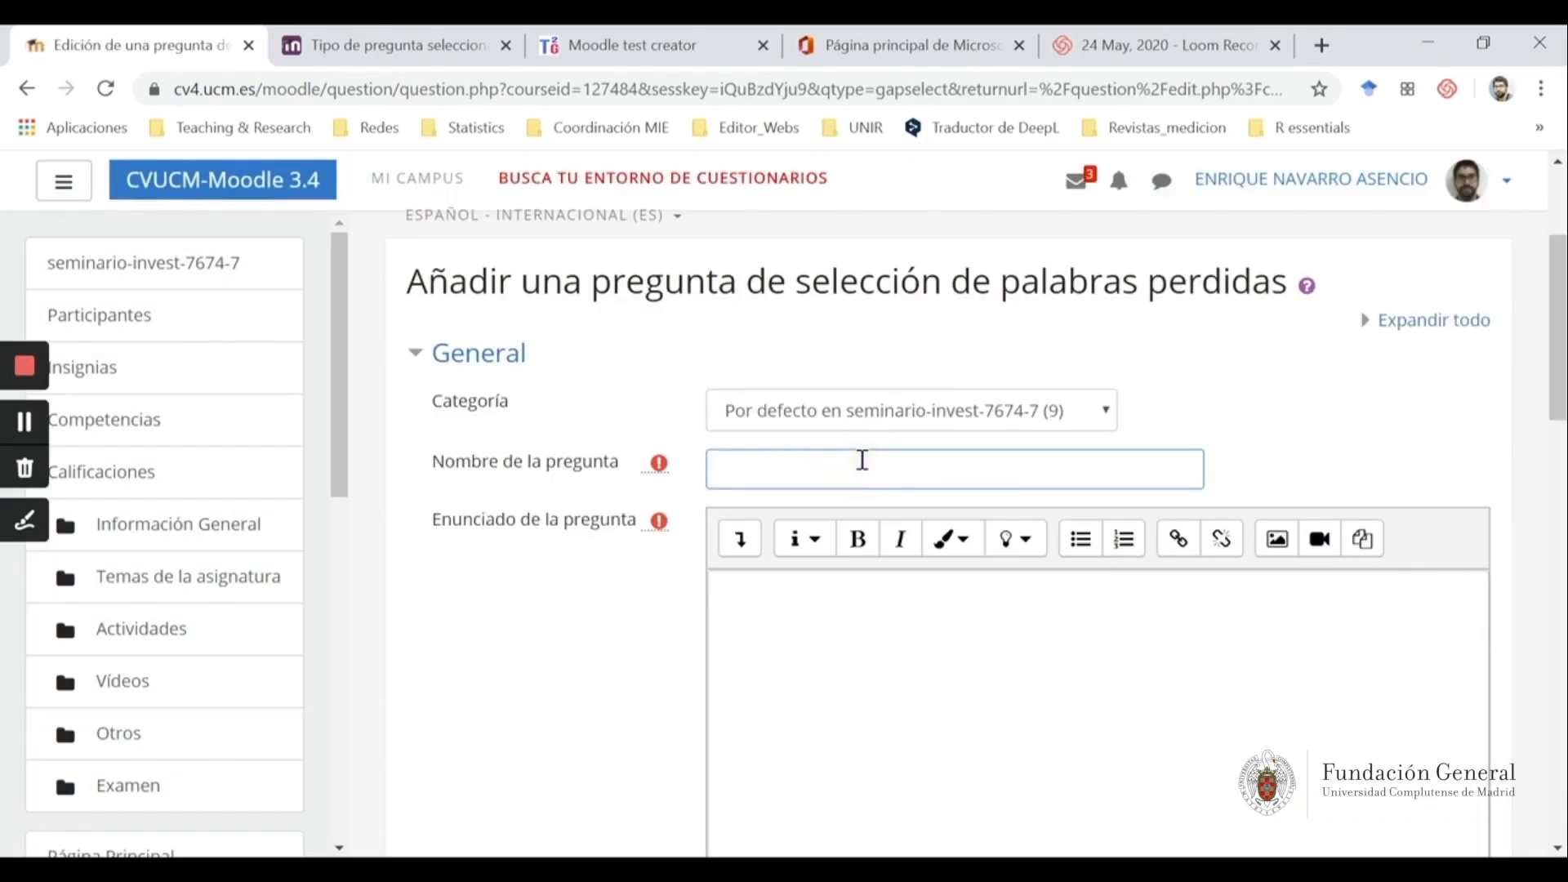
key(ctrl+v)
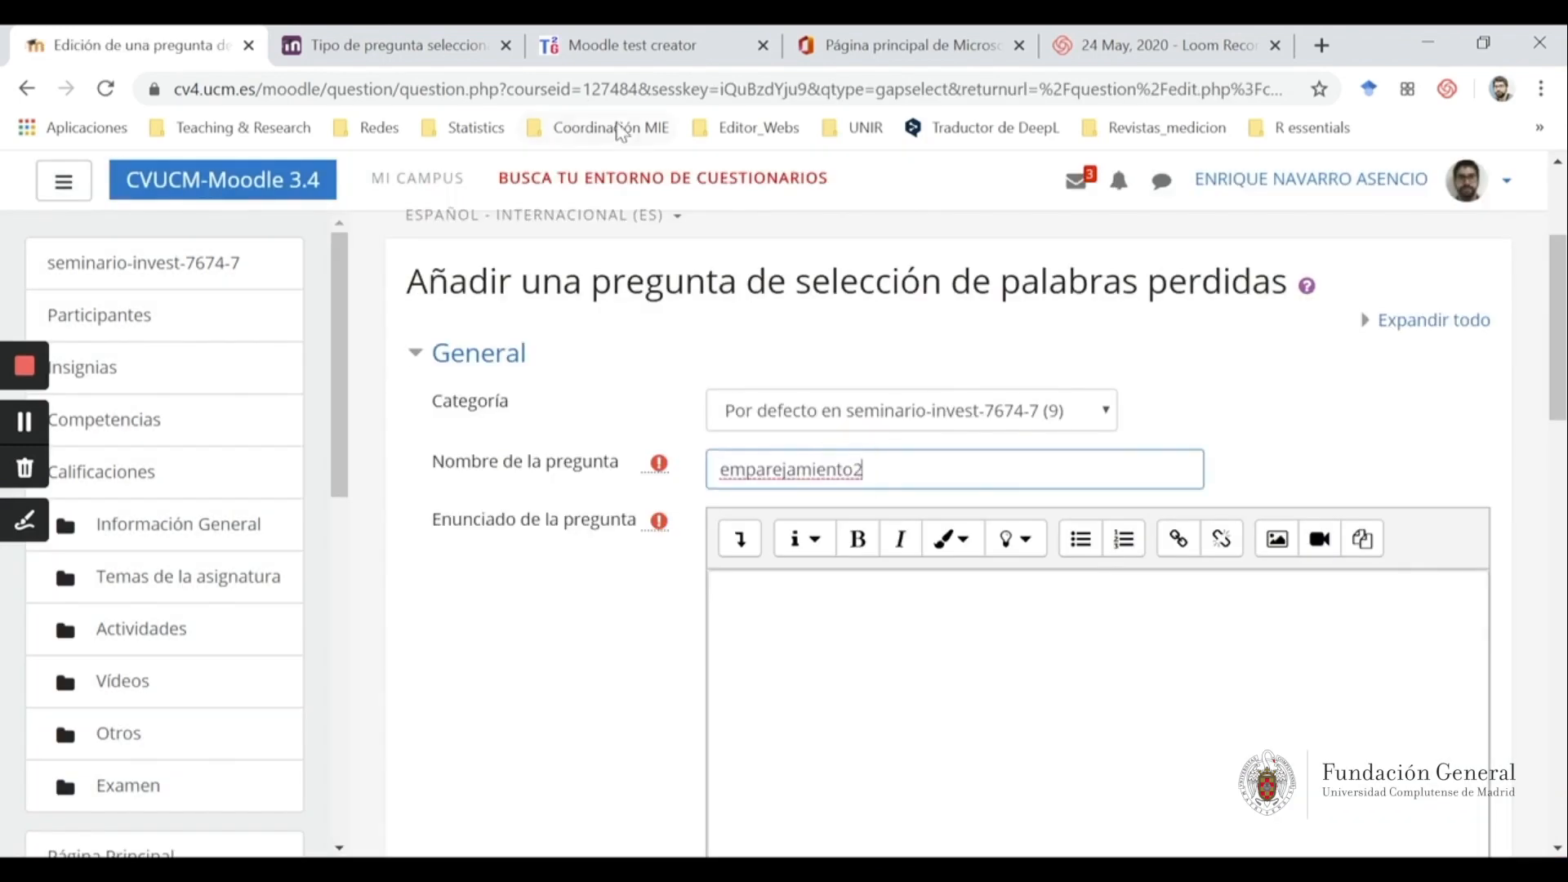
scroll(733, 304, down, 3)
key(alt+Tab)
drag(447, 546, 938, 651)
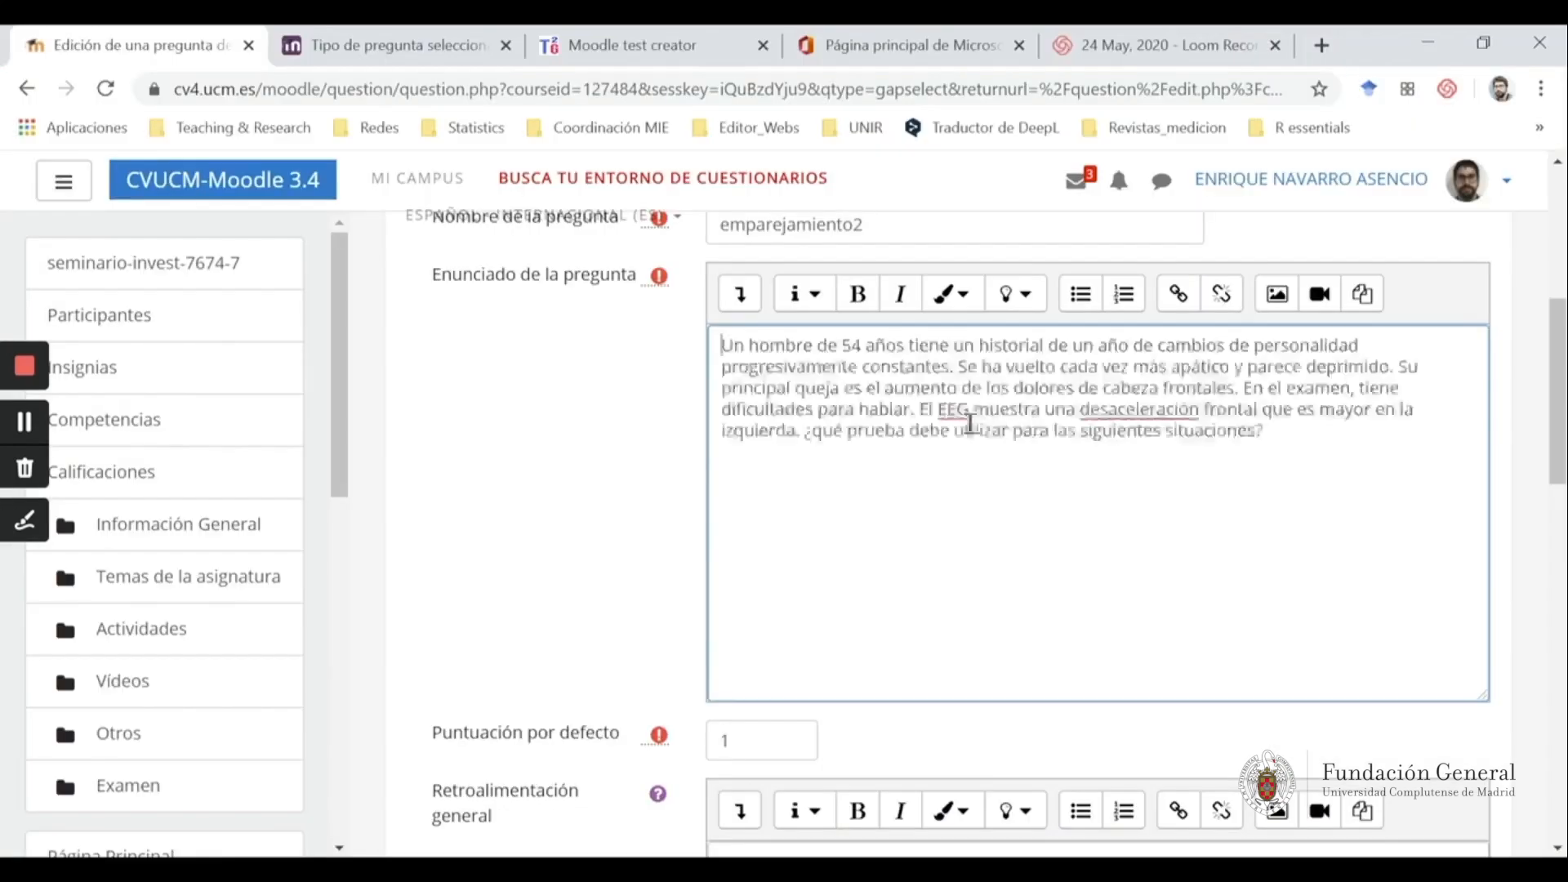
scroll(850, 488, down, 2)
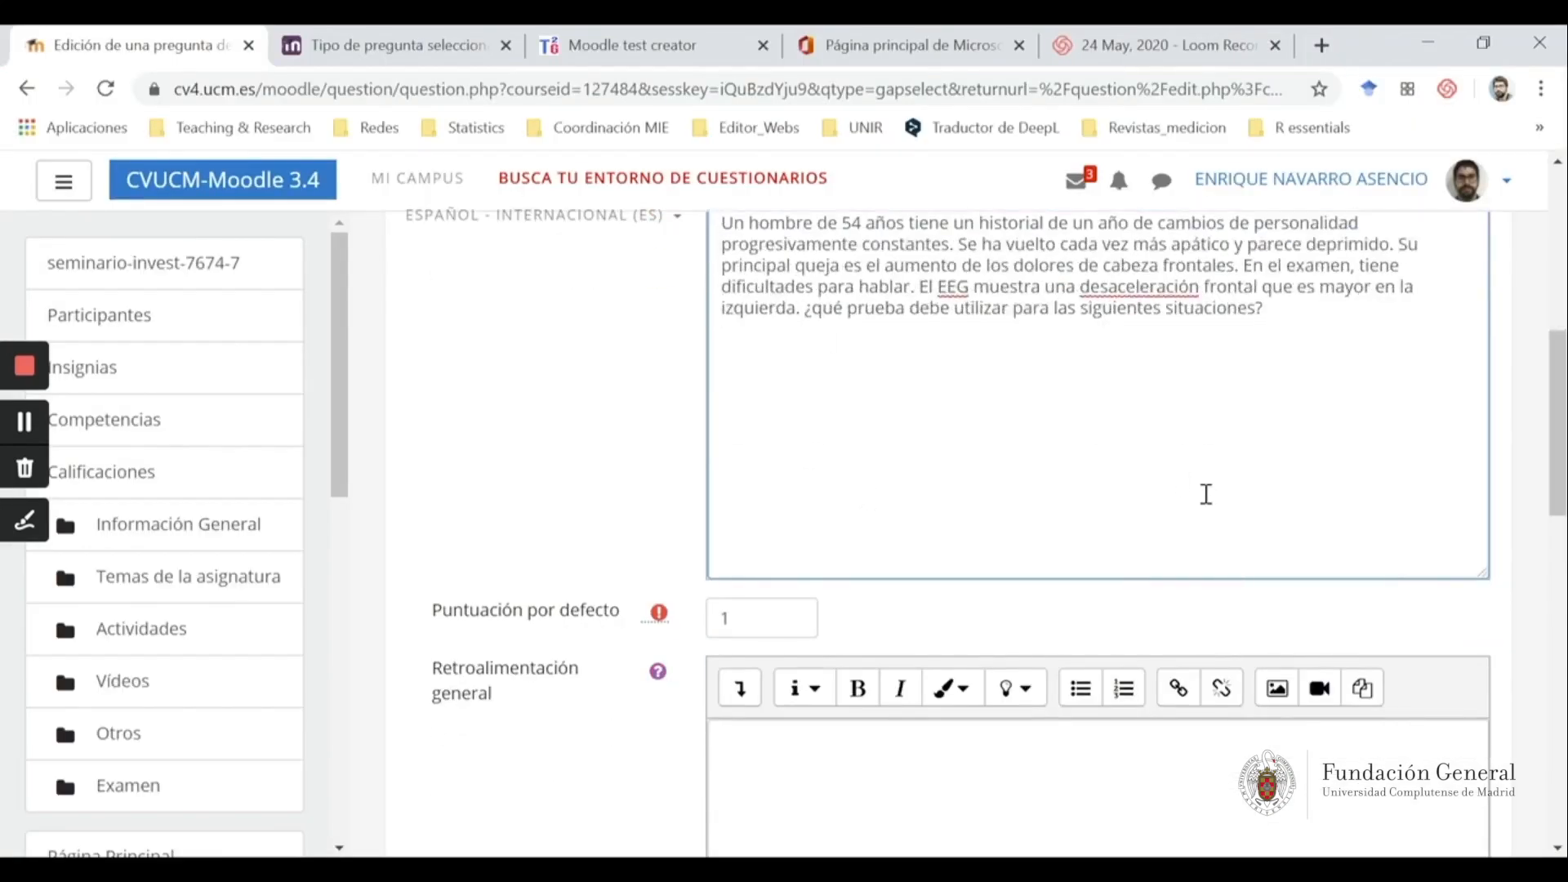
Enter "Prueba de estimaciones cognitivas" from the Word document as the answer for option 1
scroll(1206, 494, down, 2)
scroll(915, 543, down, 3)
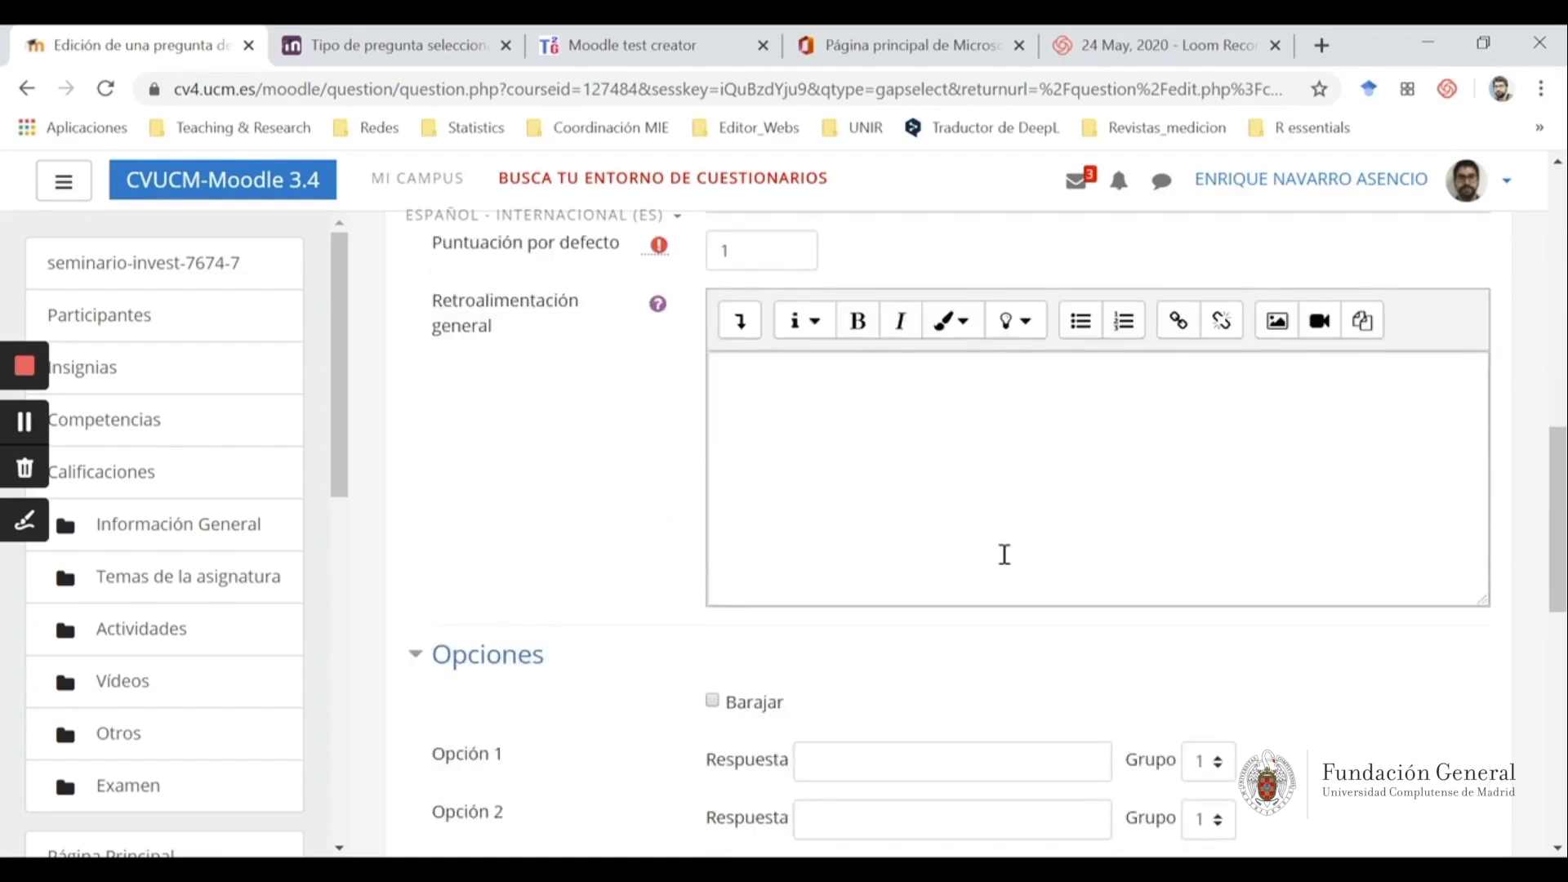
scroll(940, 554, down, 3)
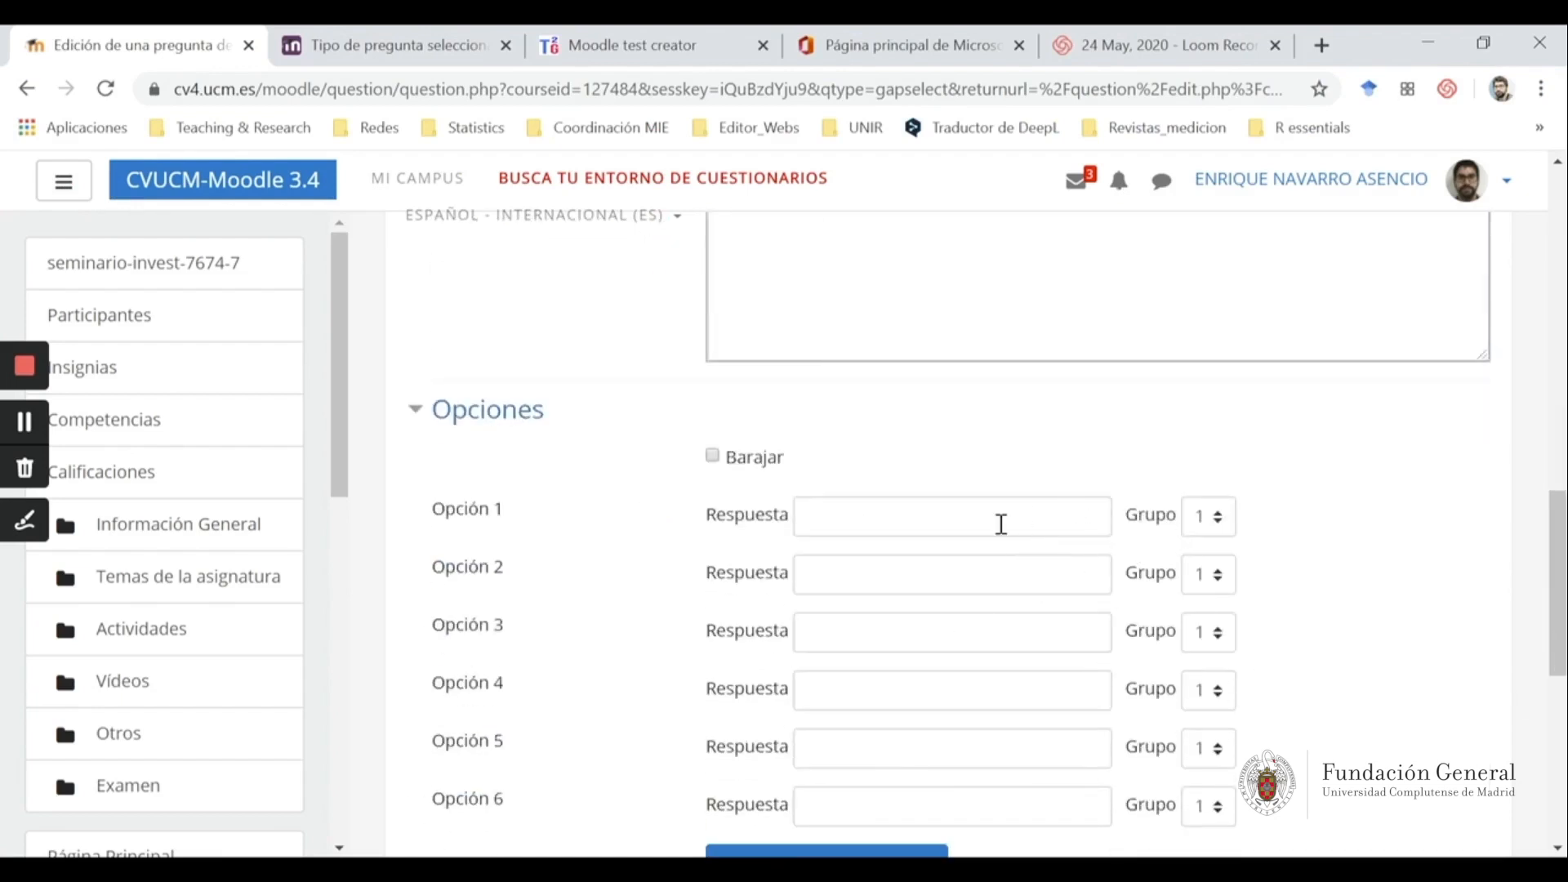
scroll(923, 553, down, 2)
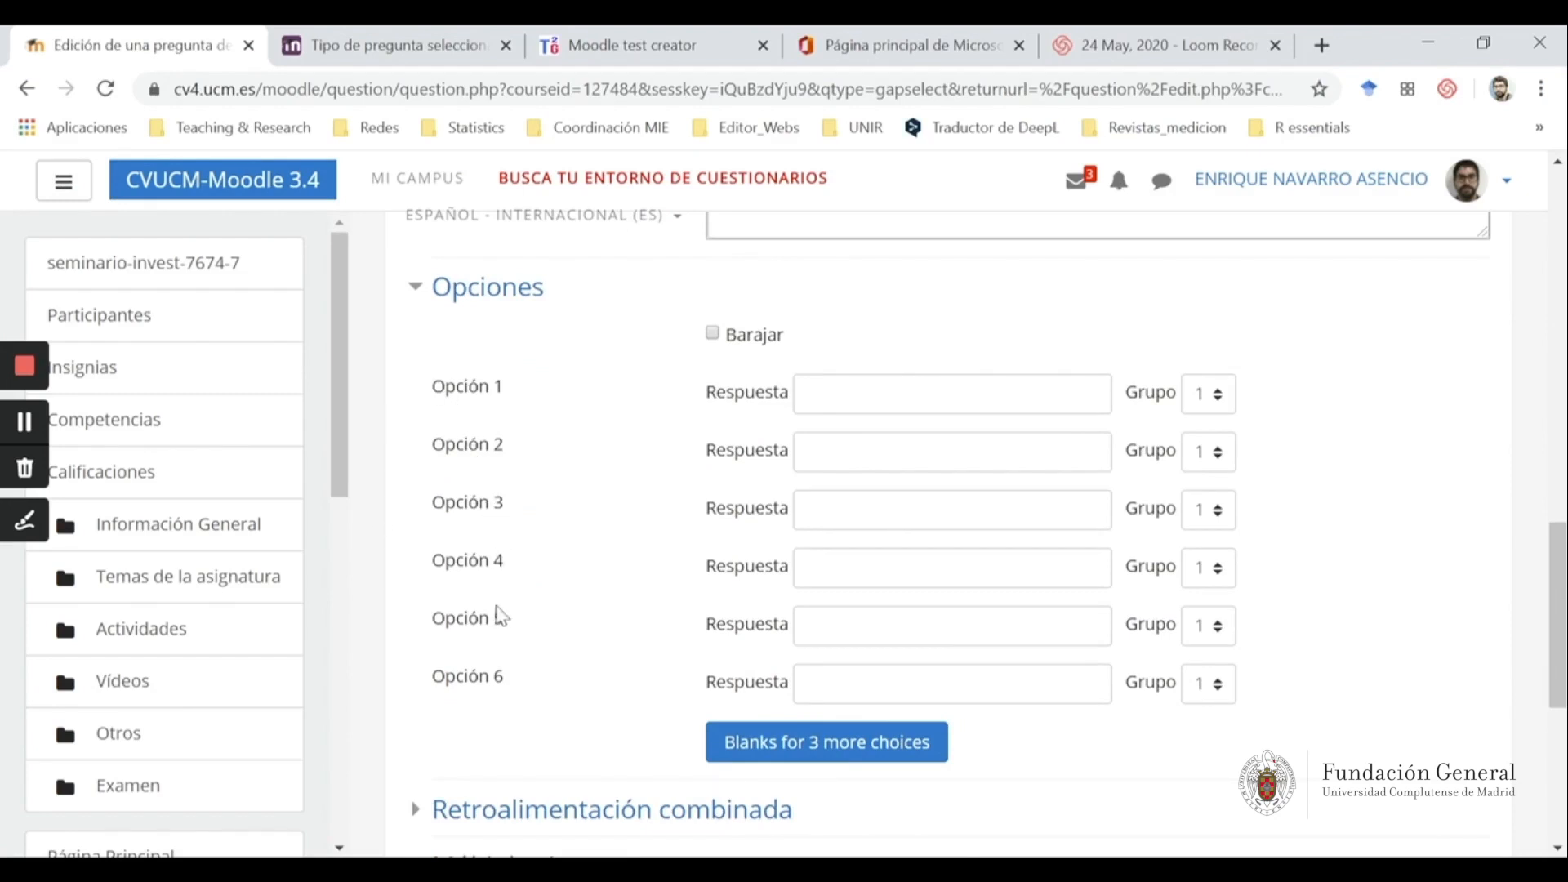
mouse_move(815, 868)
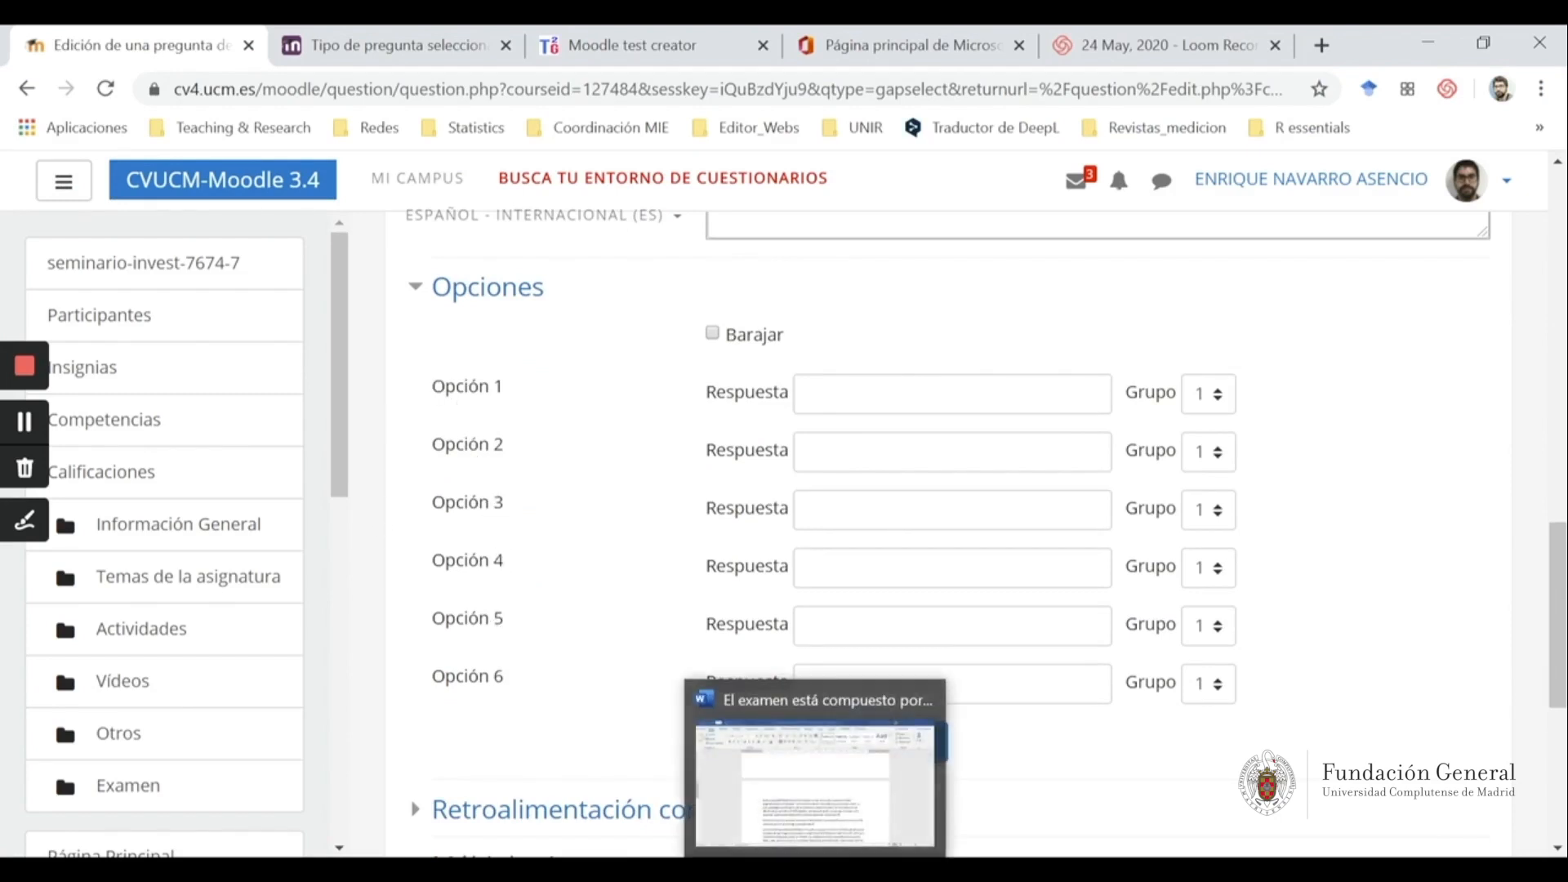
click(813, 839)
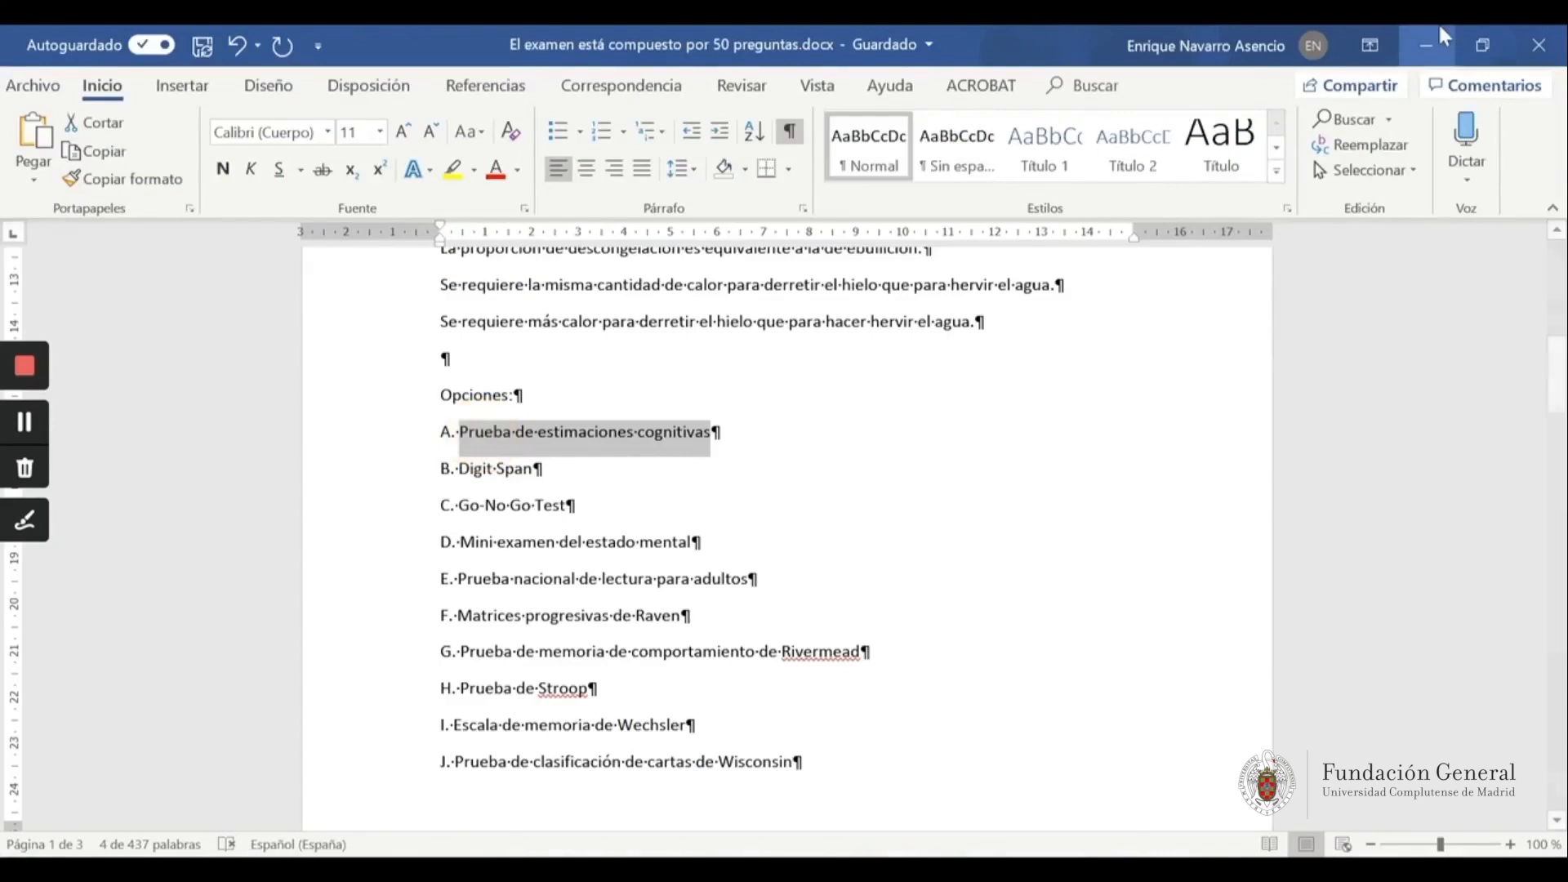
click(1426, 45)
click(993, 382)
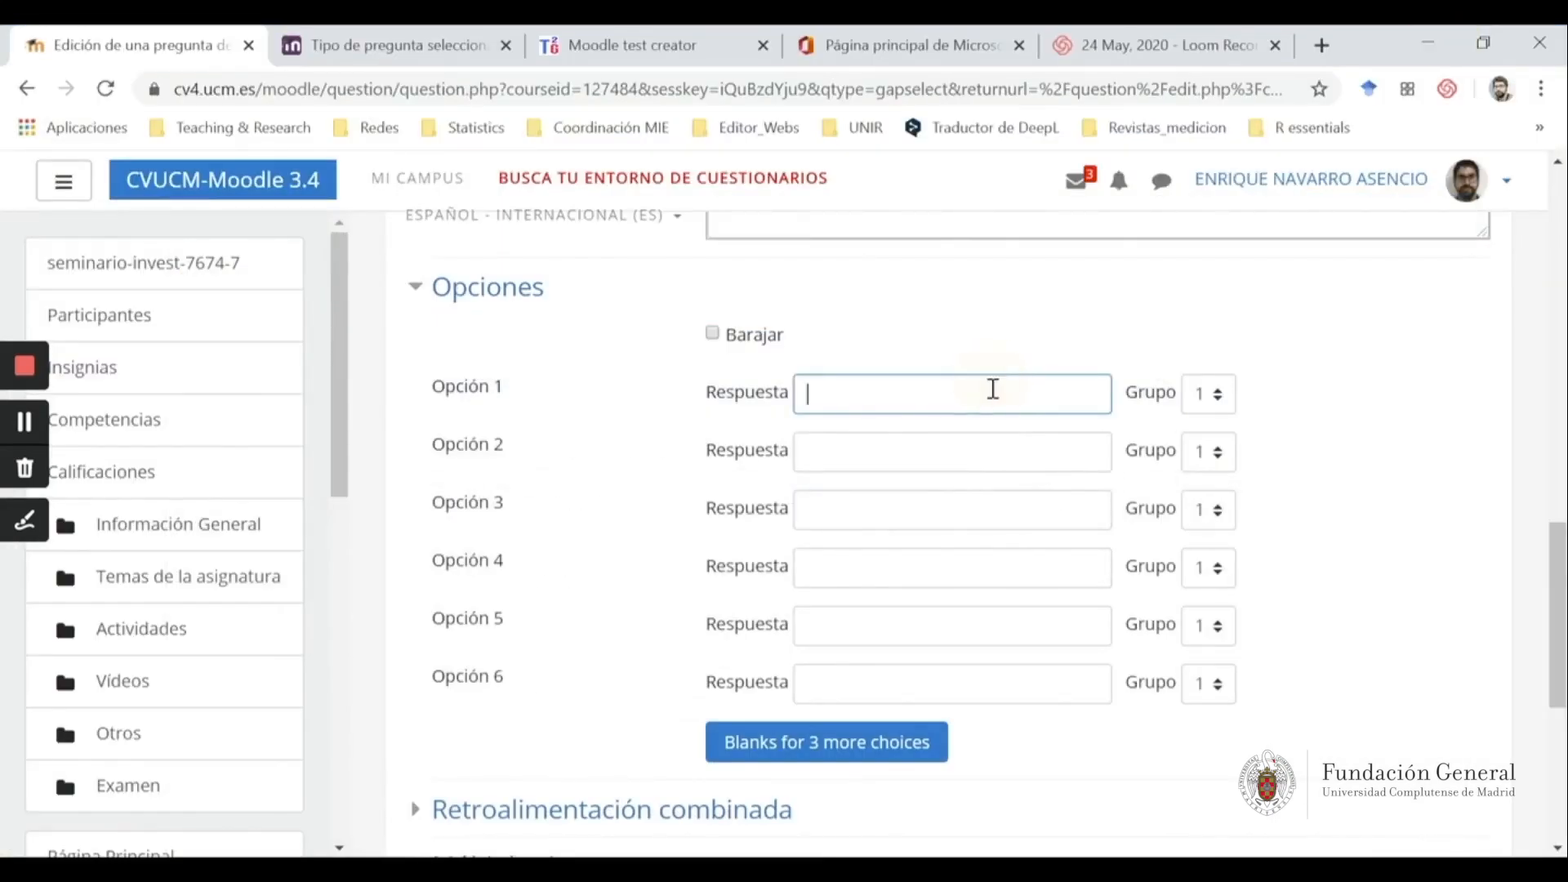
text(Prueba de estimaciones cognitivas)
Fill options 2 to 6 with tests B to F from the Word list, from Digit Span to Matrices progresivas de Raven
key(alt+Tab)
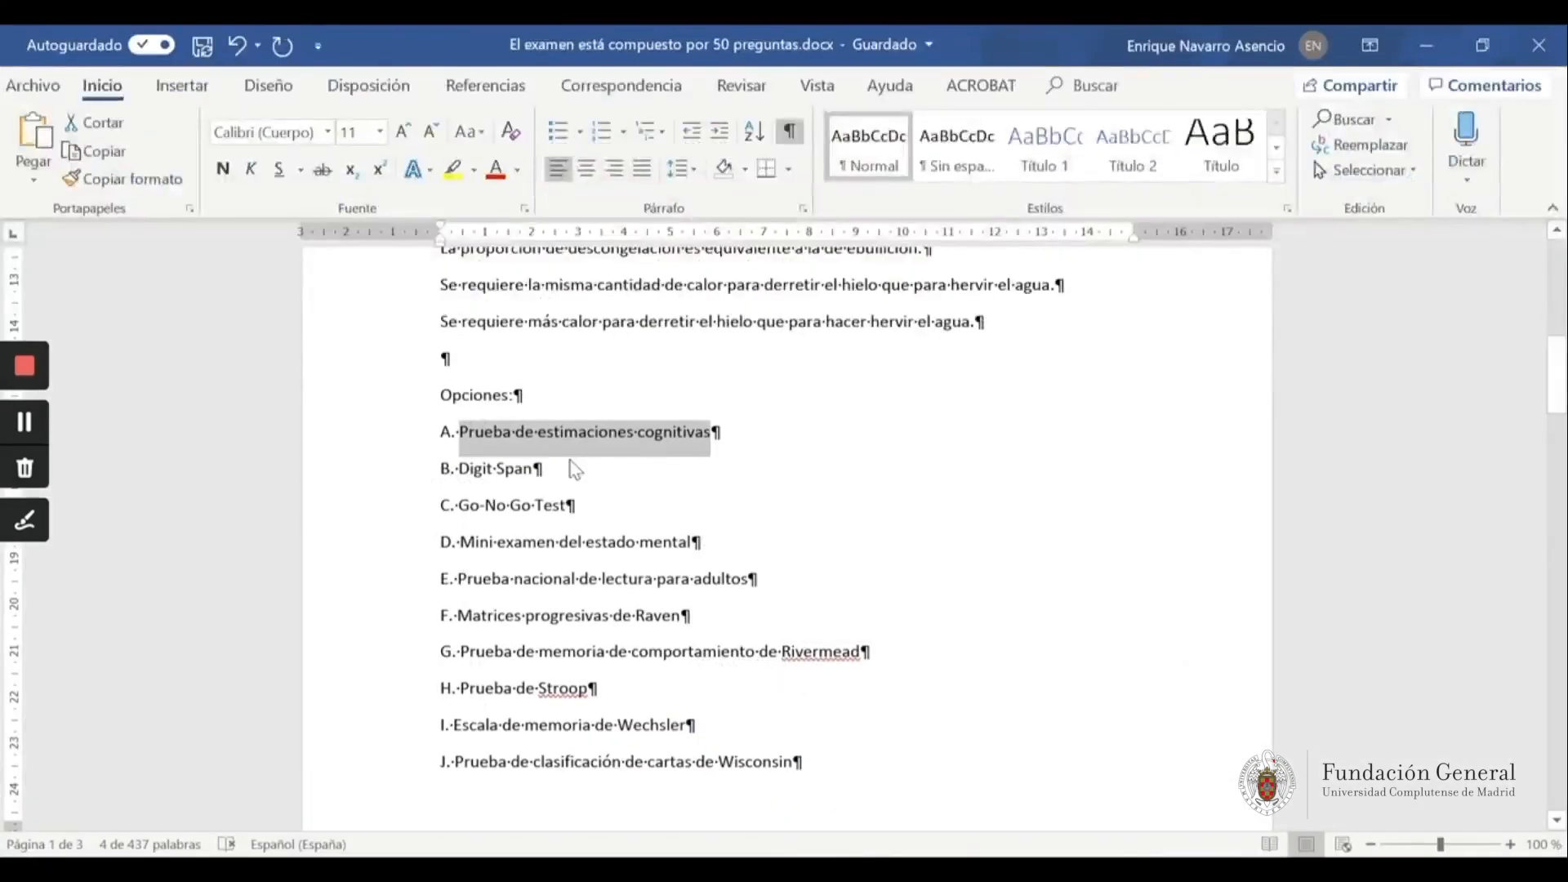
drag(535, 468, 458, 468)
key(ctrl+c)
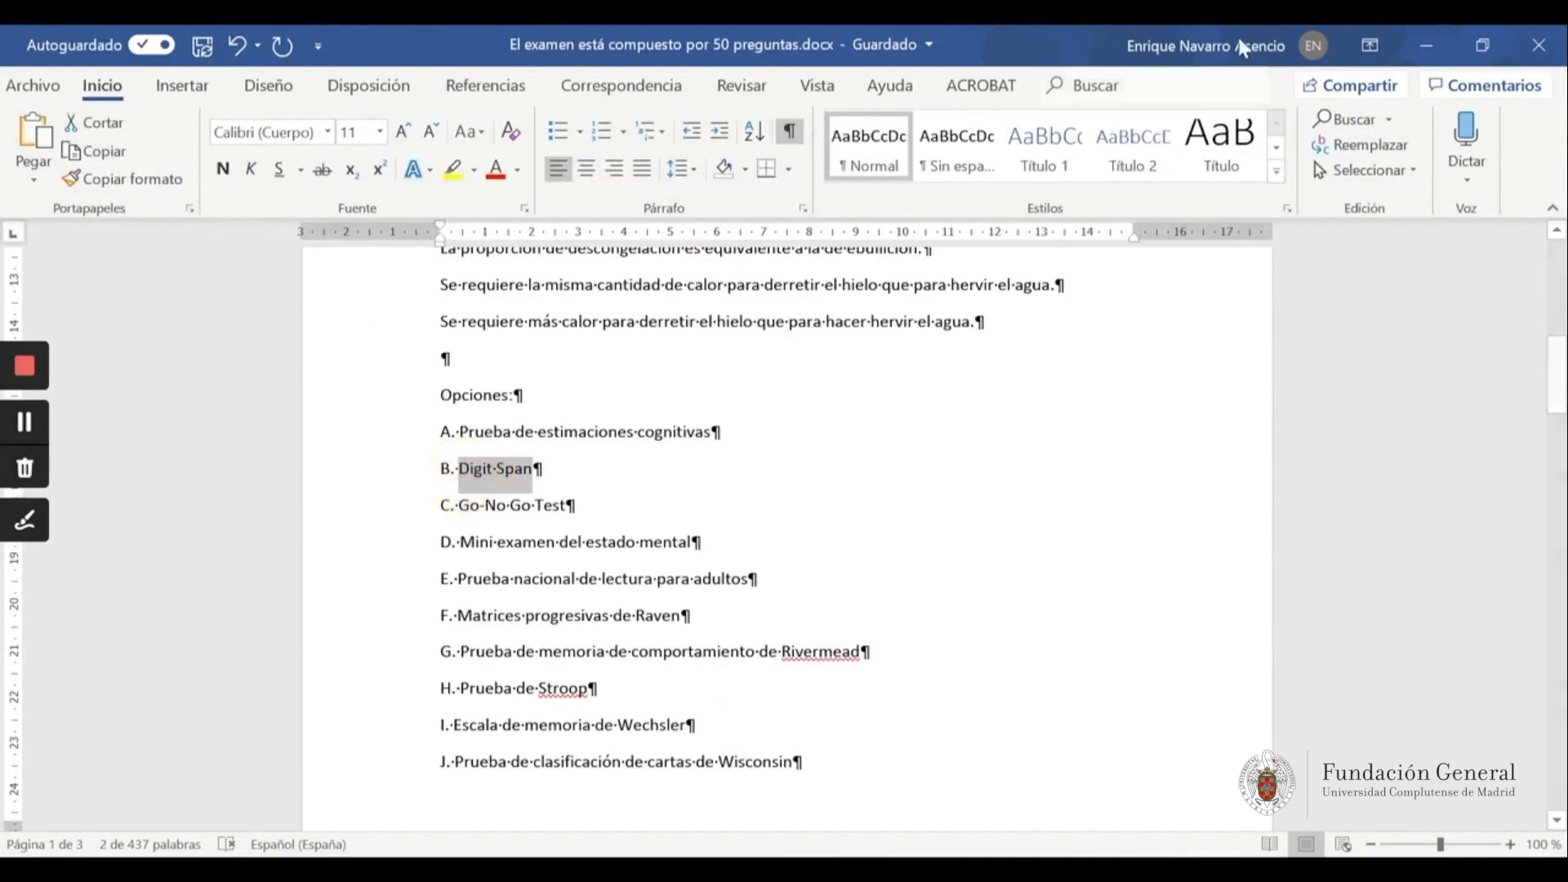
click(1423, 41)
click(901, 451)
key(ctrl+v)
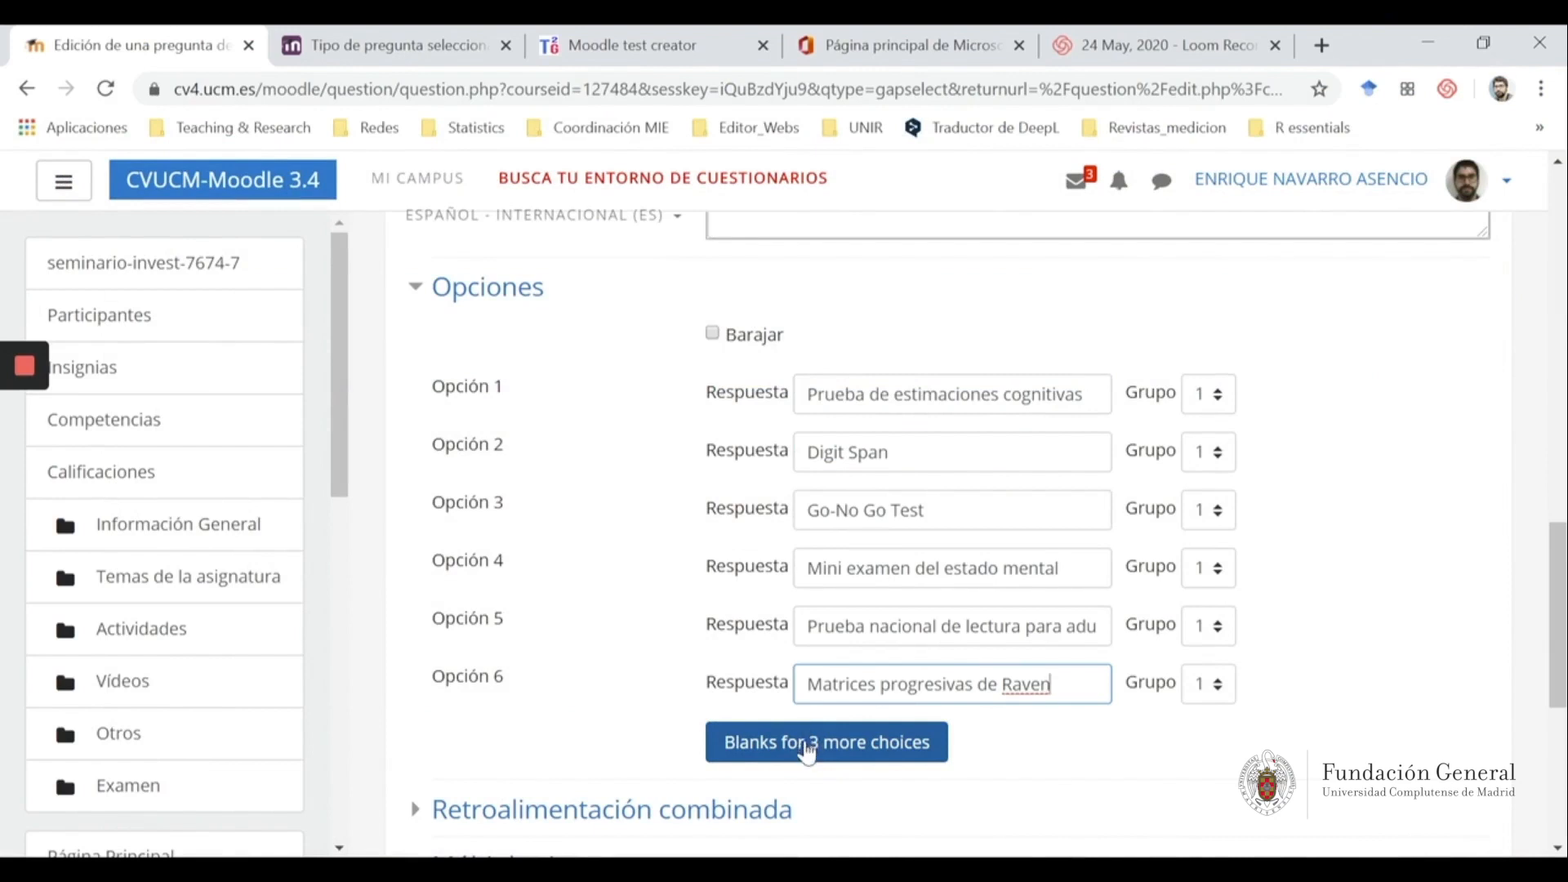
Add three more choices and fill options 7 to 9 with tests G to I from the Word list, ending with Escala de memoria de Wechsler
click(813, 753)
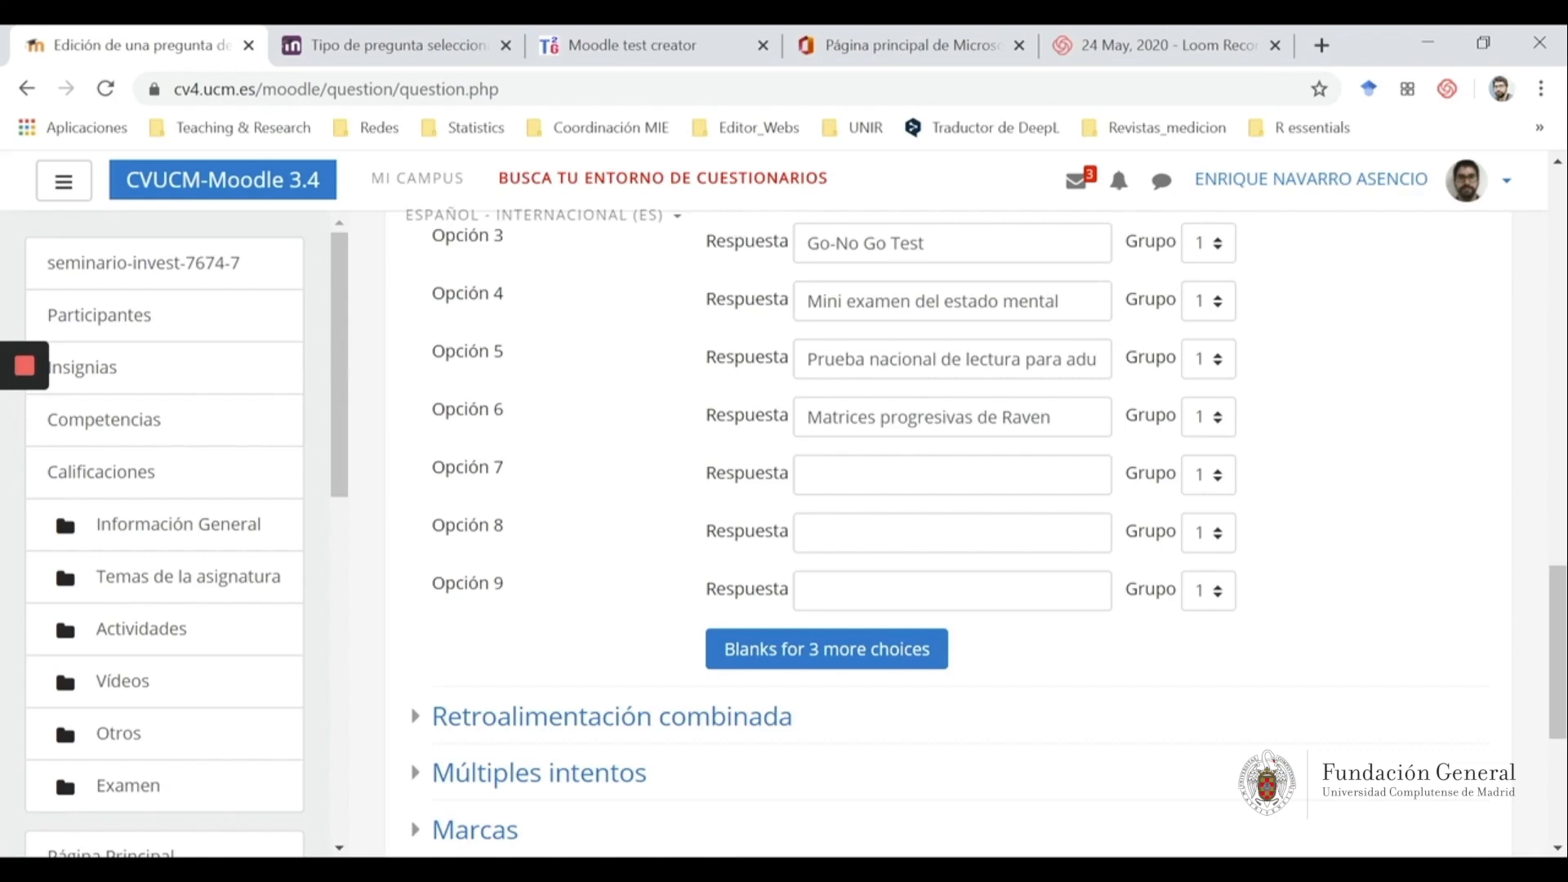
click(809, 768)
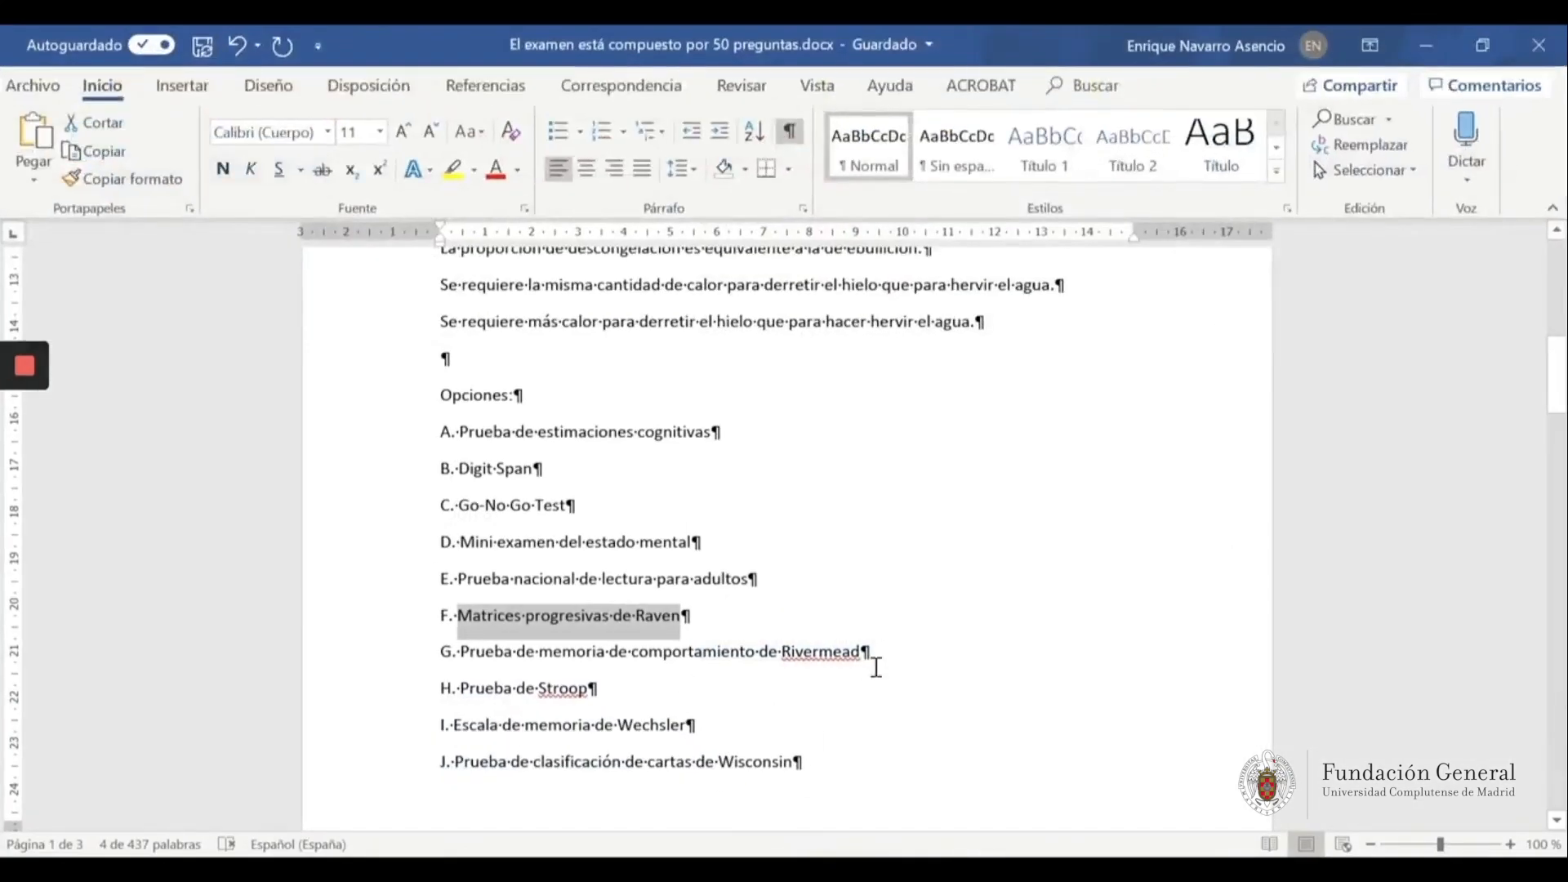
drag(876, 646, 491, 651)
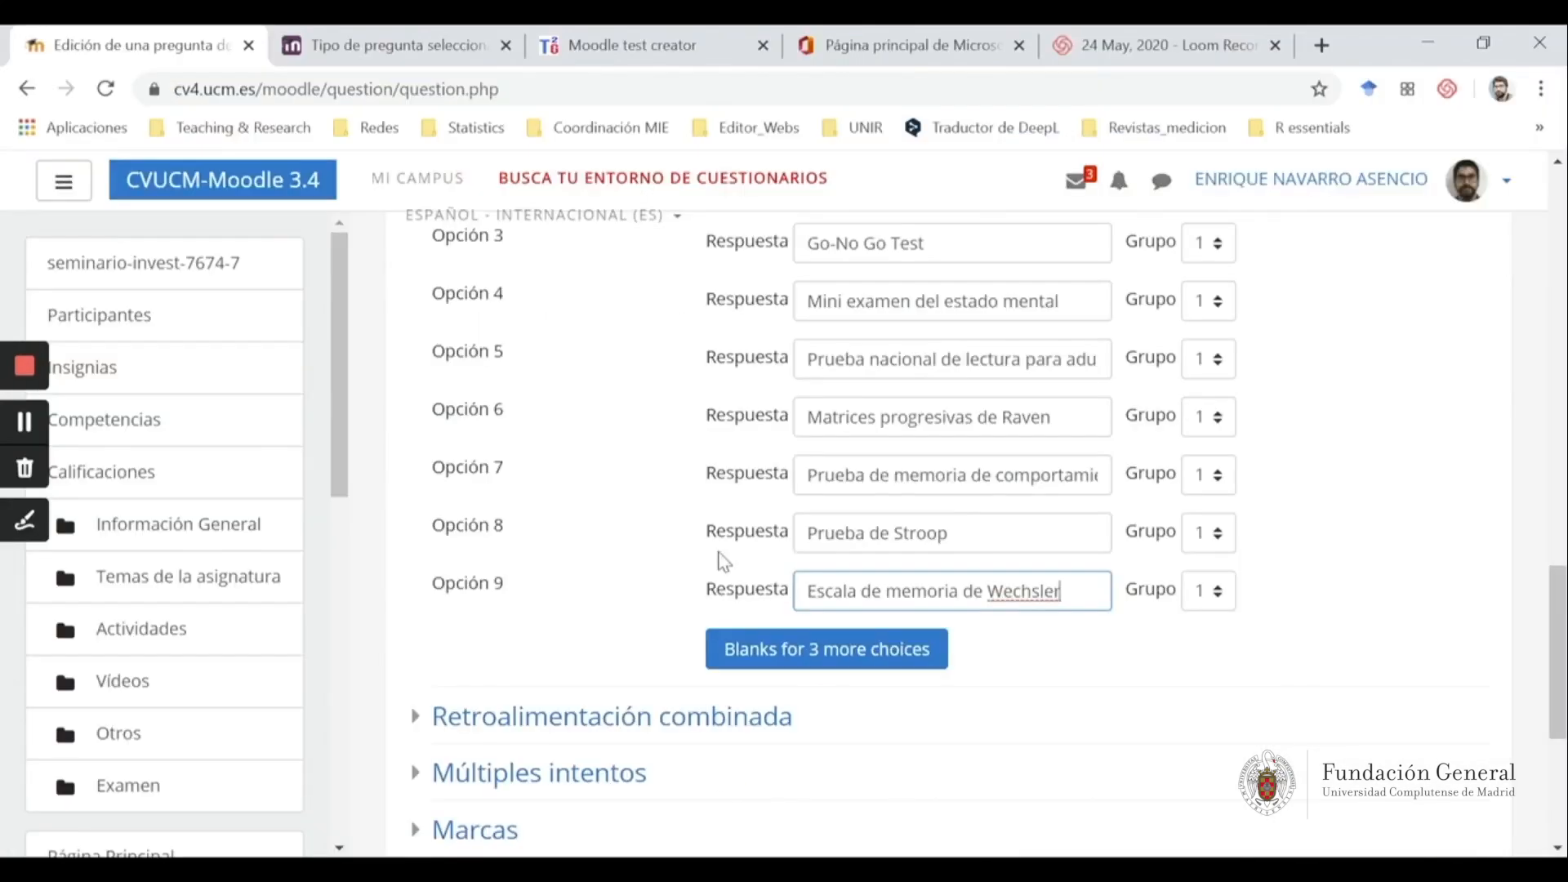
click(1035, 592)
Copy the three situation paragraphs from "Le preocupa que" to "Una IRM muestra" from Word into the question statement below the case
scroll(1124, 616, up, 10)
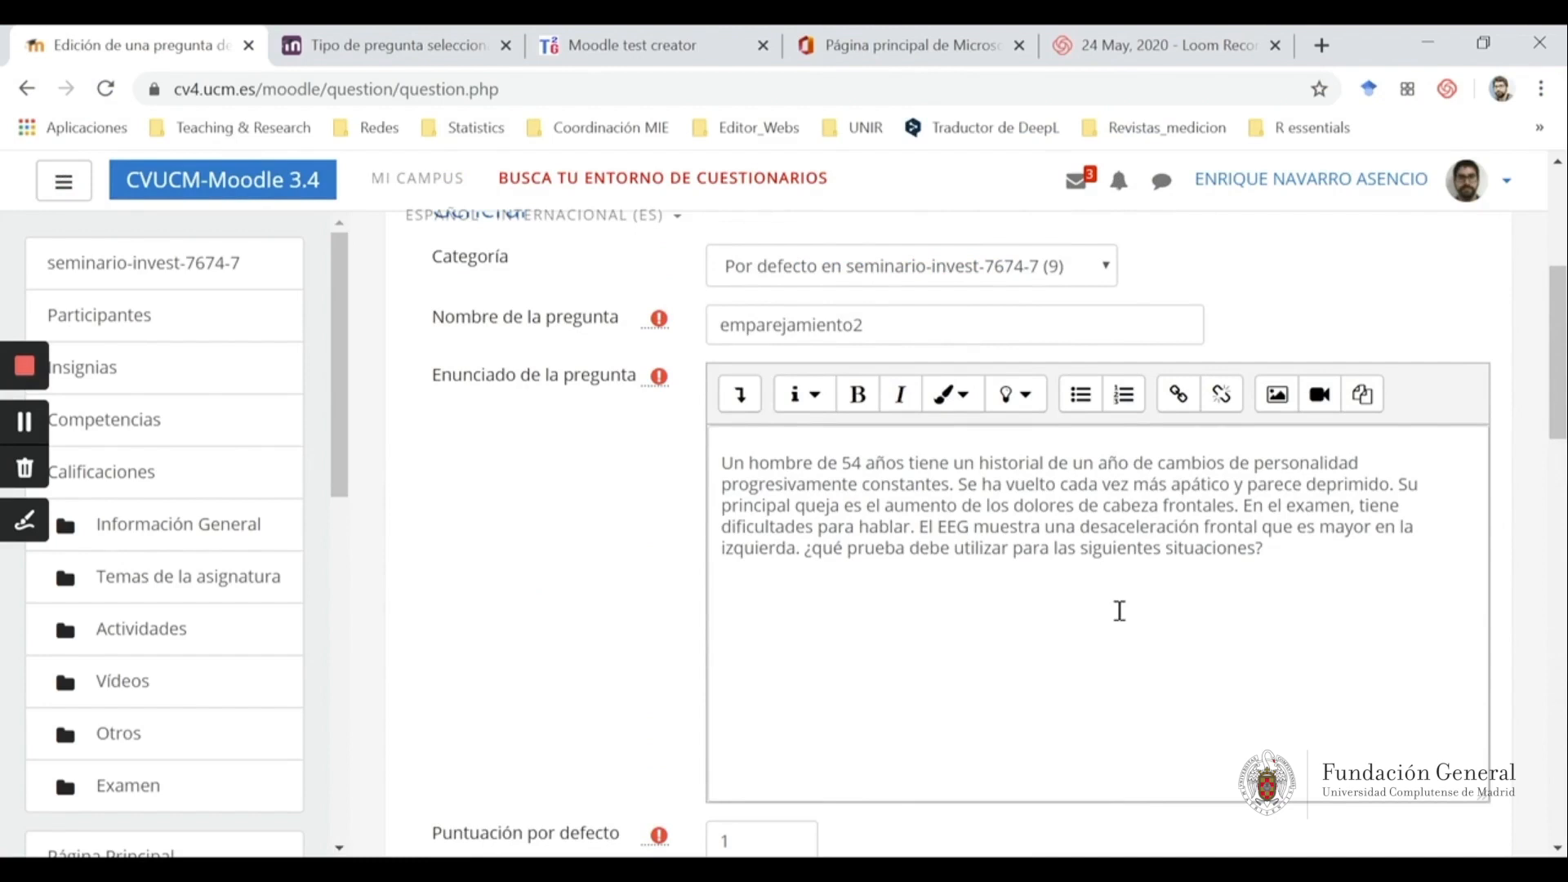
scroll(1131, 609, down, 12)
scroll(1153, 598, up, 1)
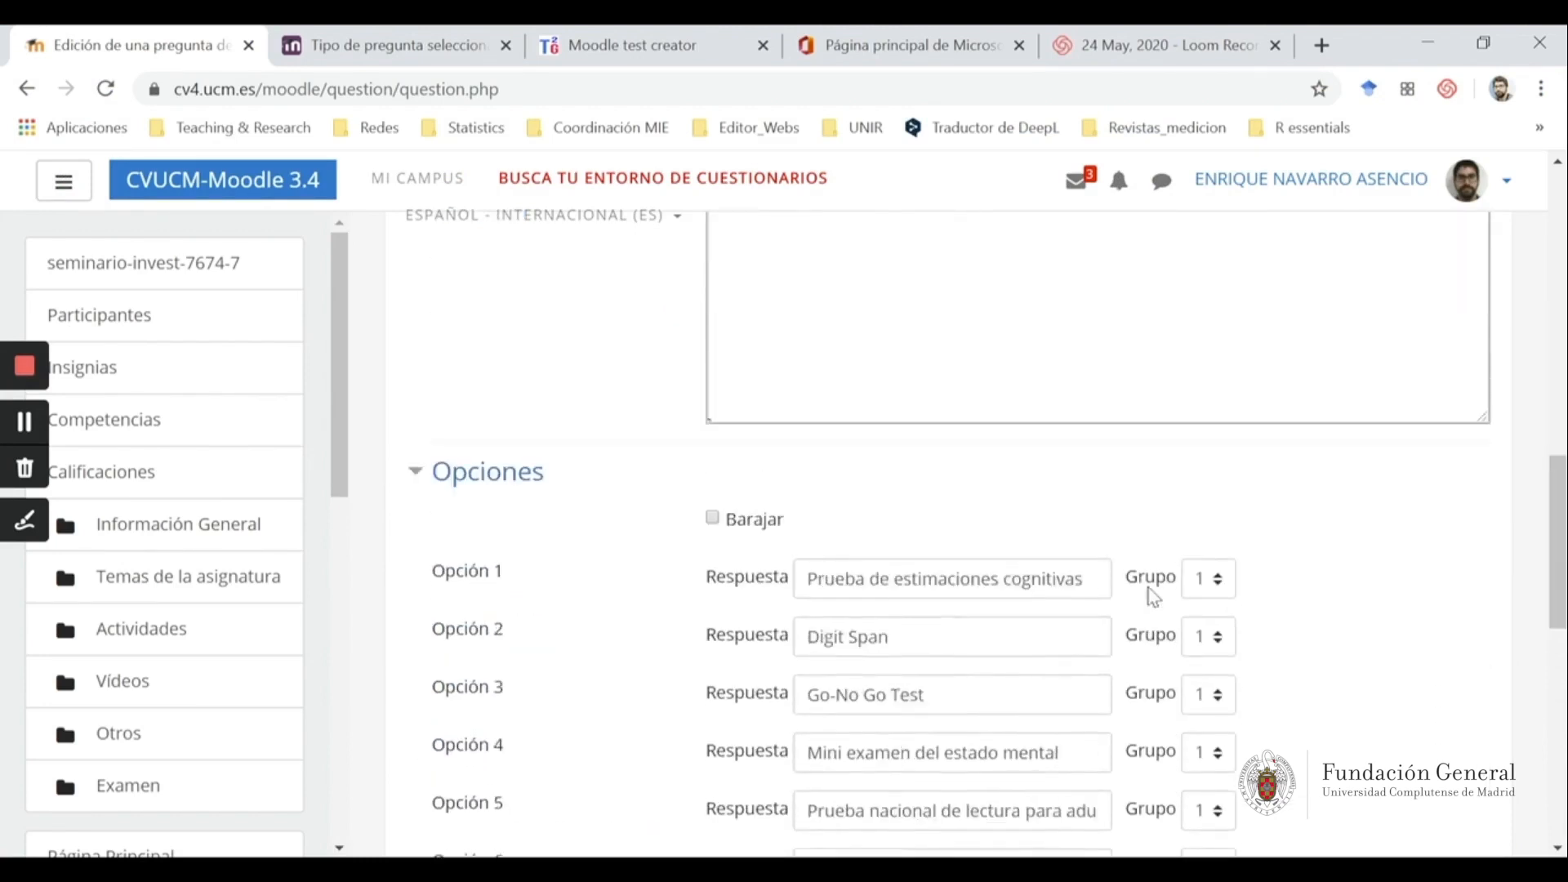
scroll(1153, 598, up, 8)
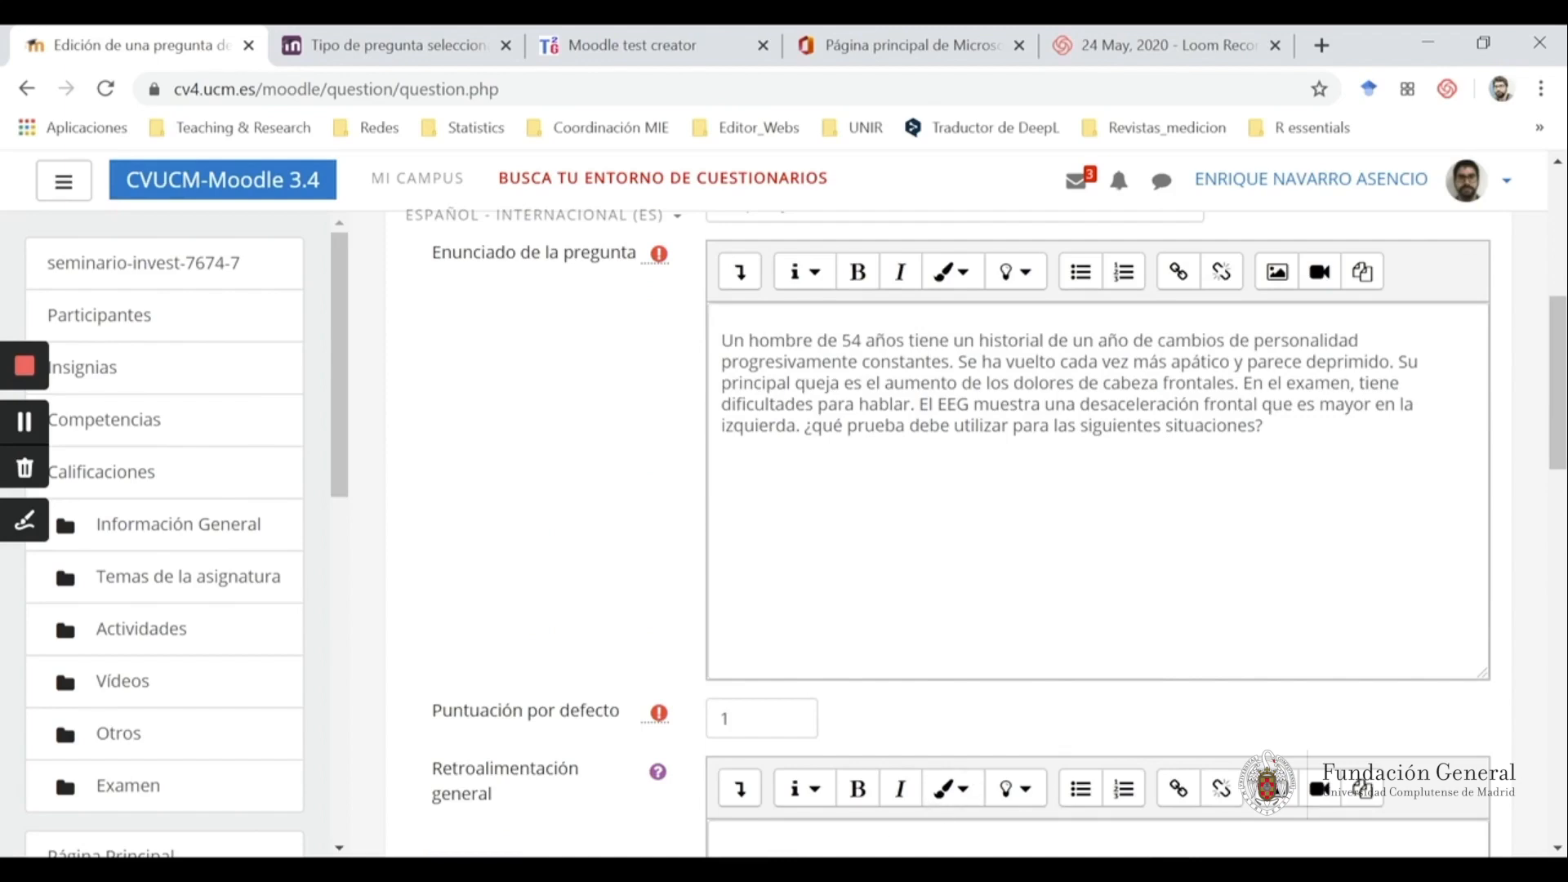
mouse_move(815, 870)
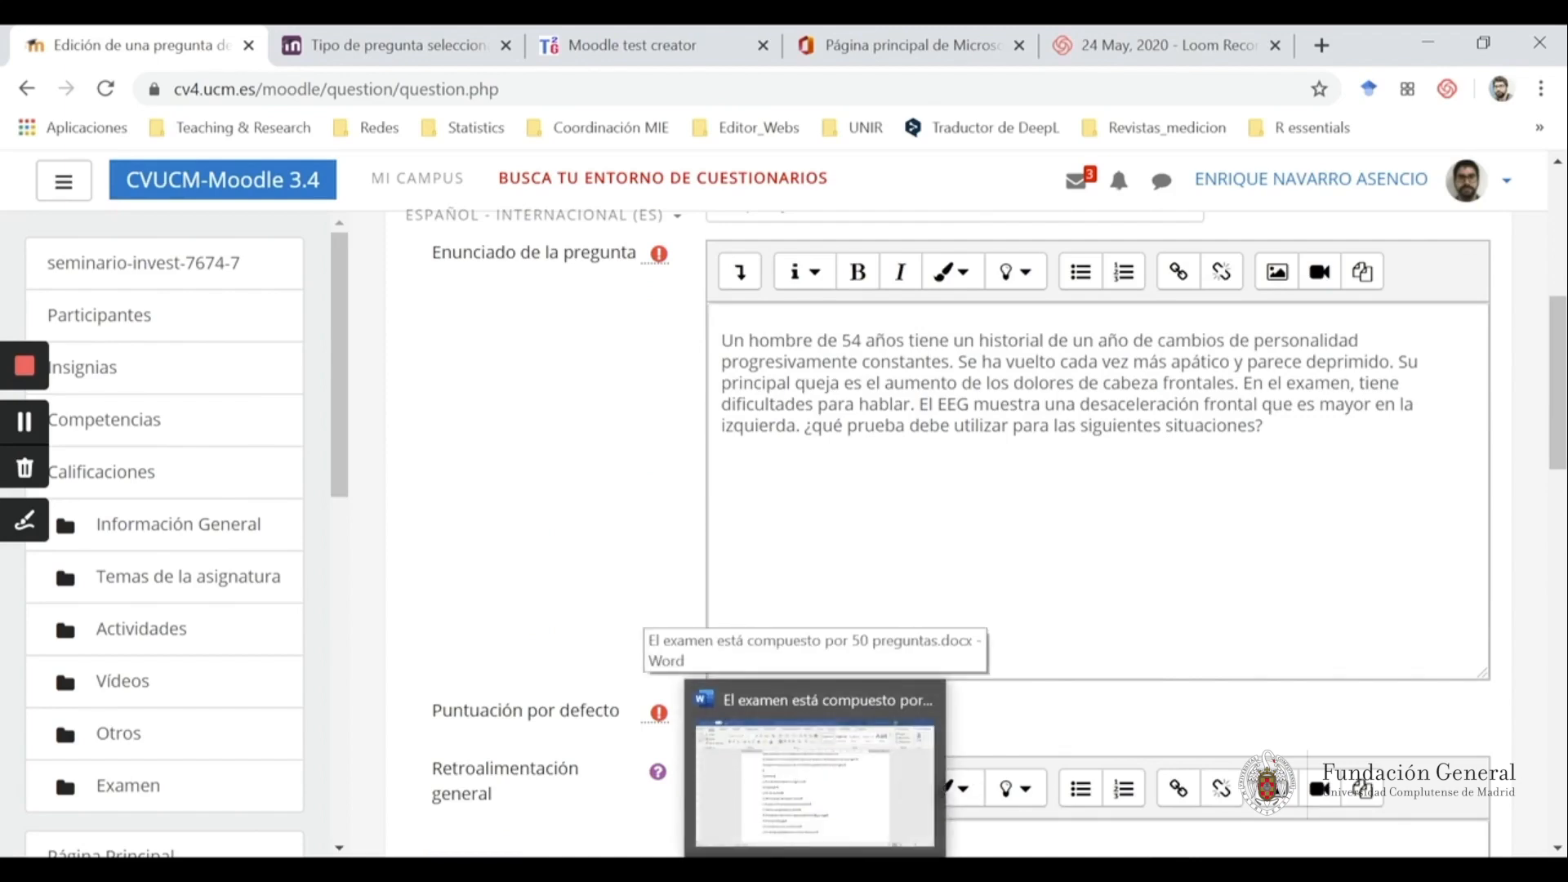
click(815, 784)
drag(435, 449, 1008, 663)
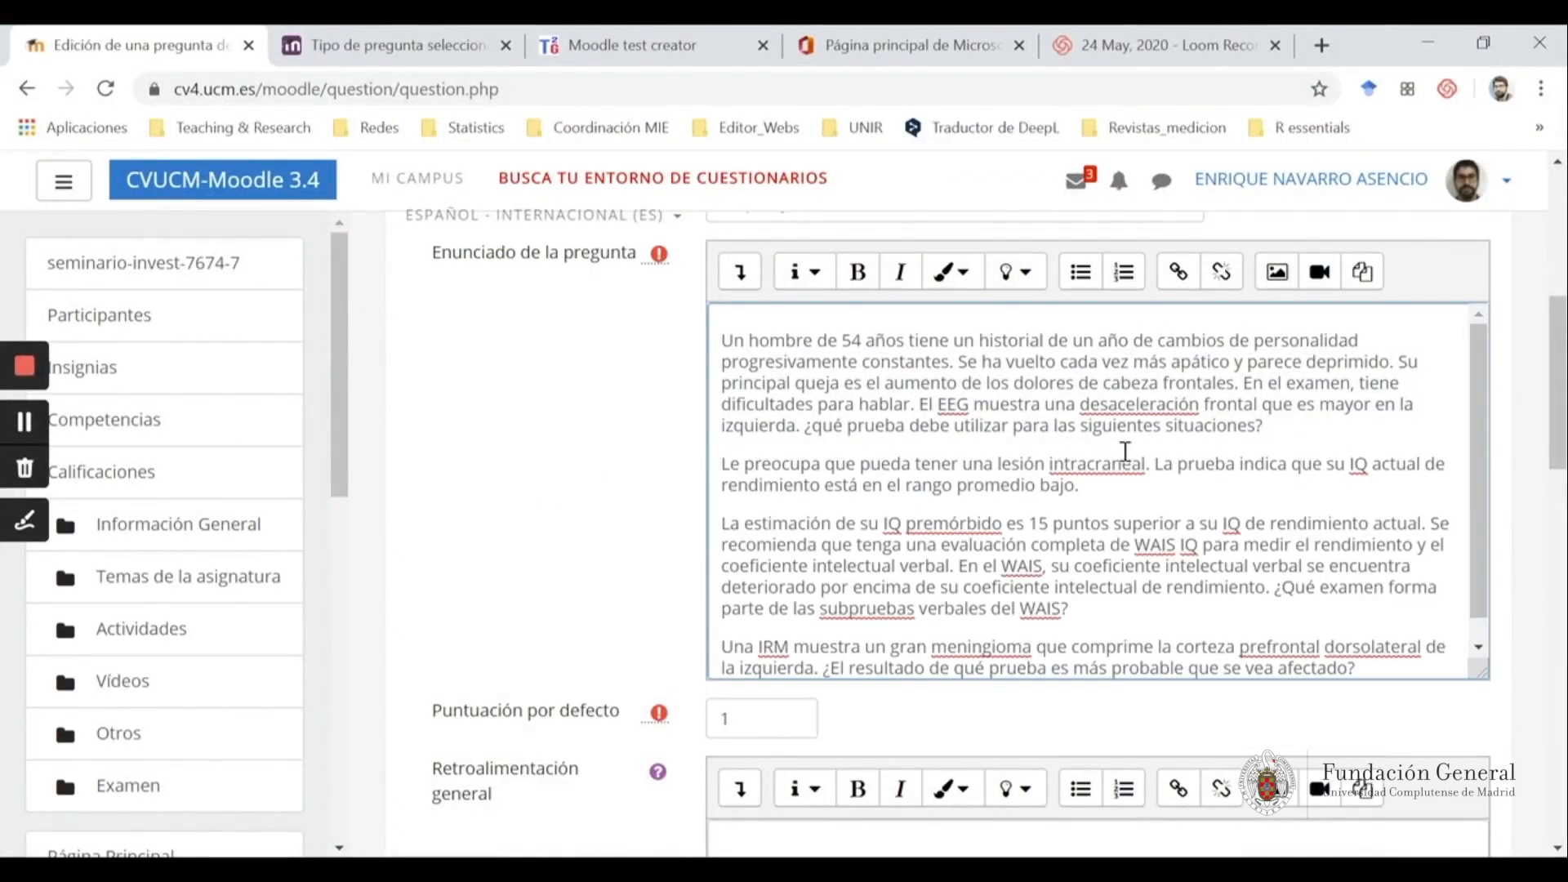
Review the statement and its numbered options, and consult the Moodle documentation on how missing-word gaps are marked
scroll(1126, 451, down, 1)
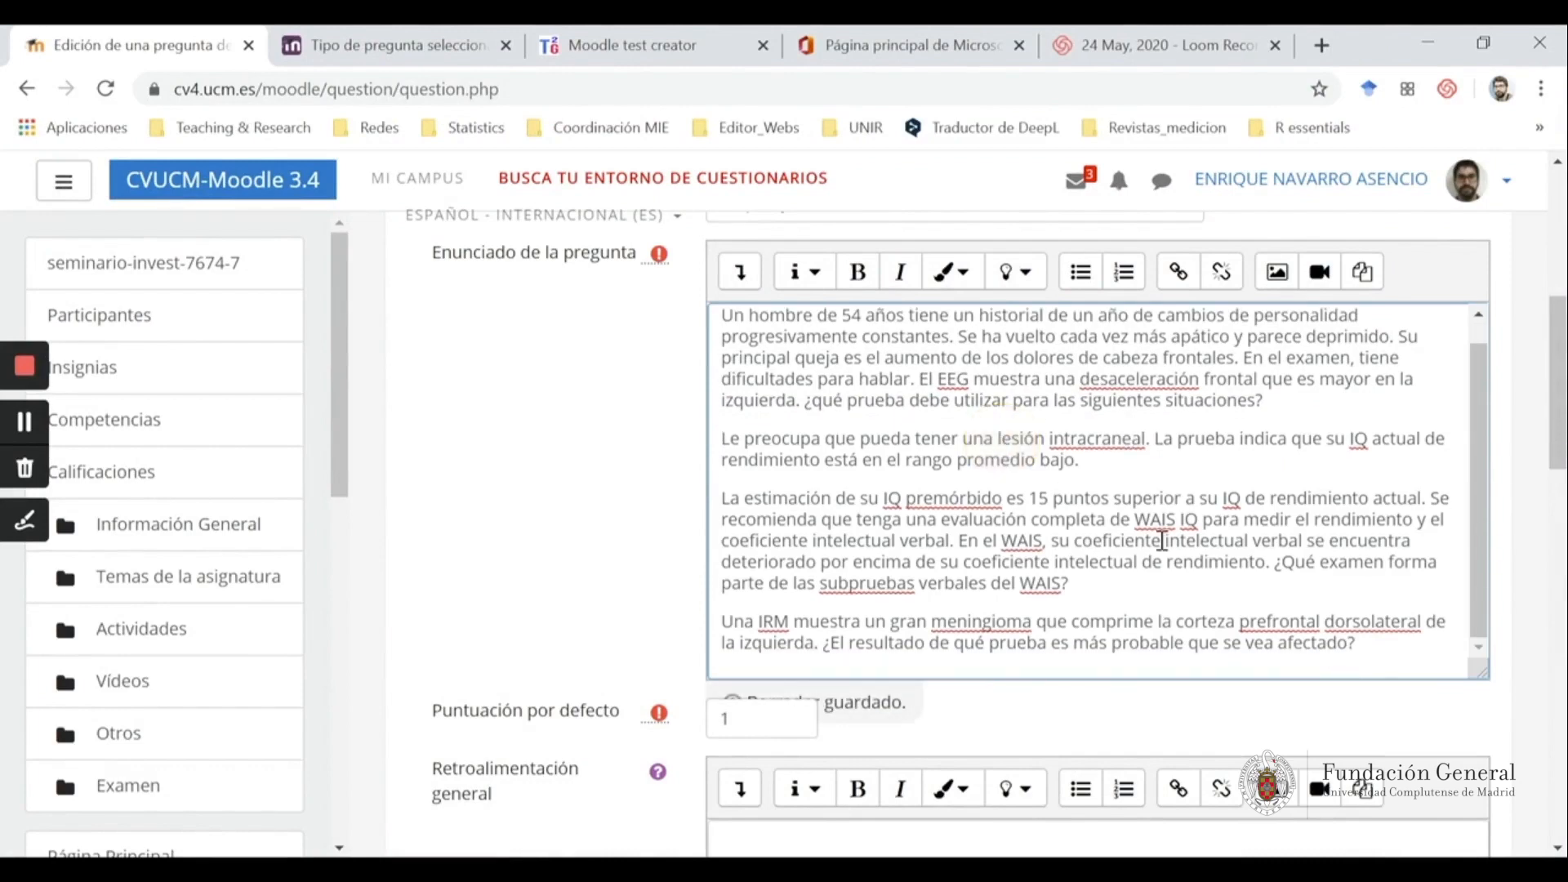
scroll(1163, 541, down, 4)
scroll(1155, 541, down, 6)
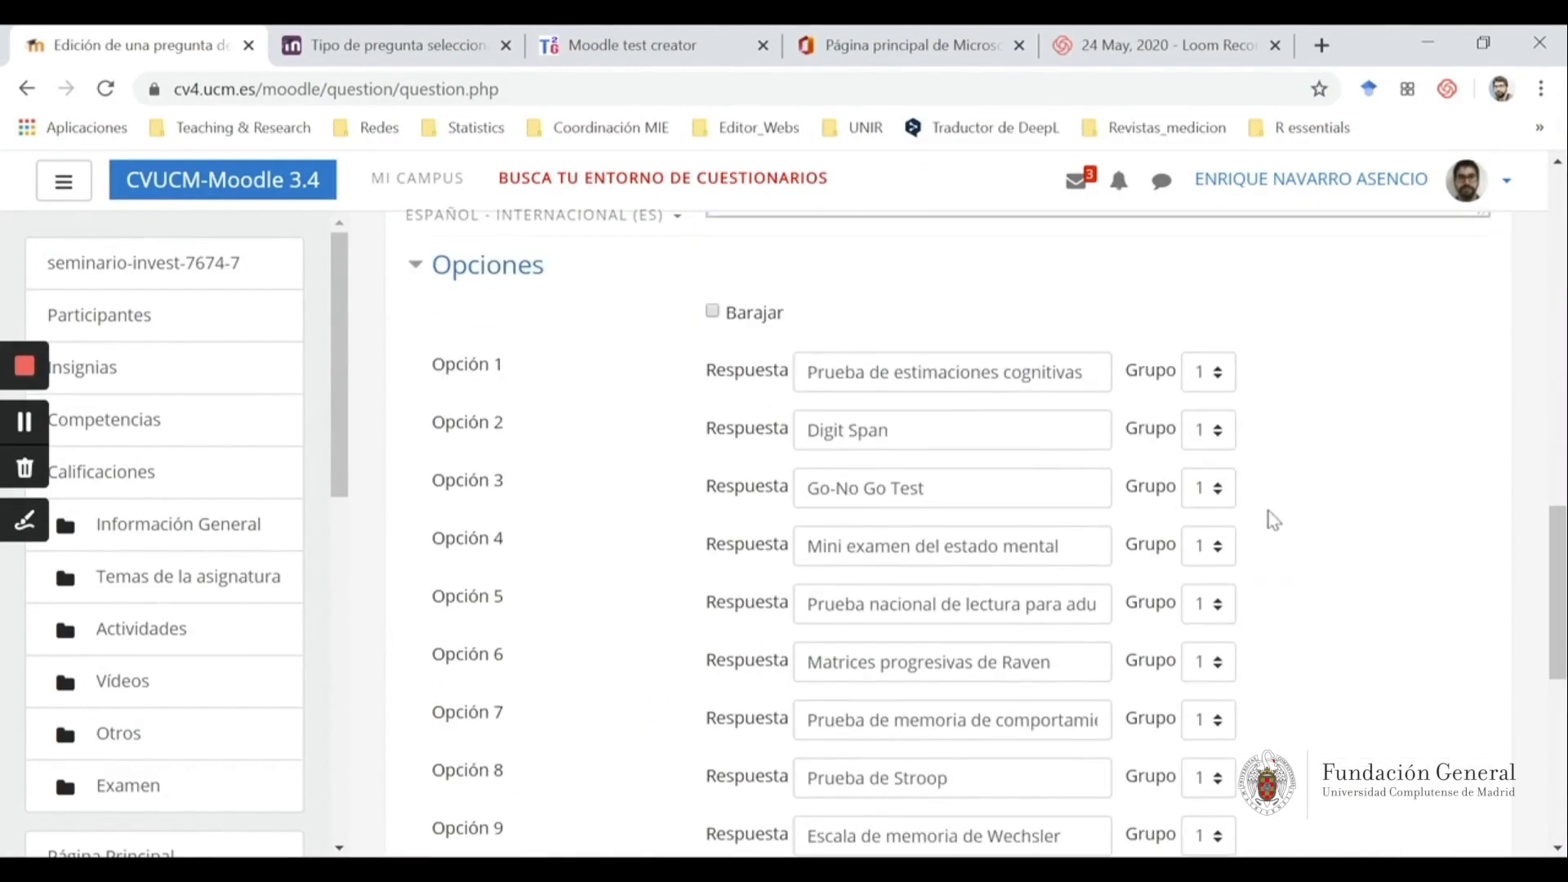
scroll(1271, 518, up, 6)
scroll(1271, 518, up, 5)
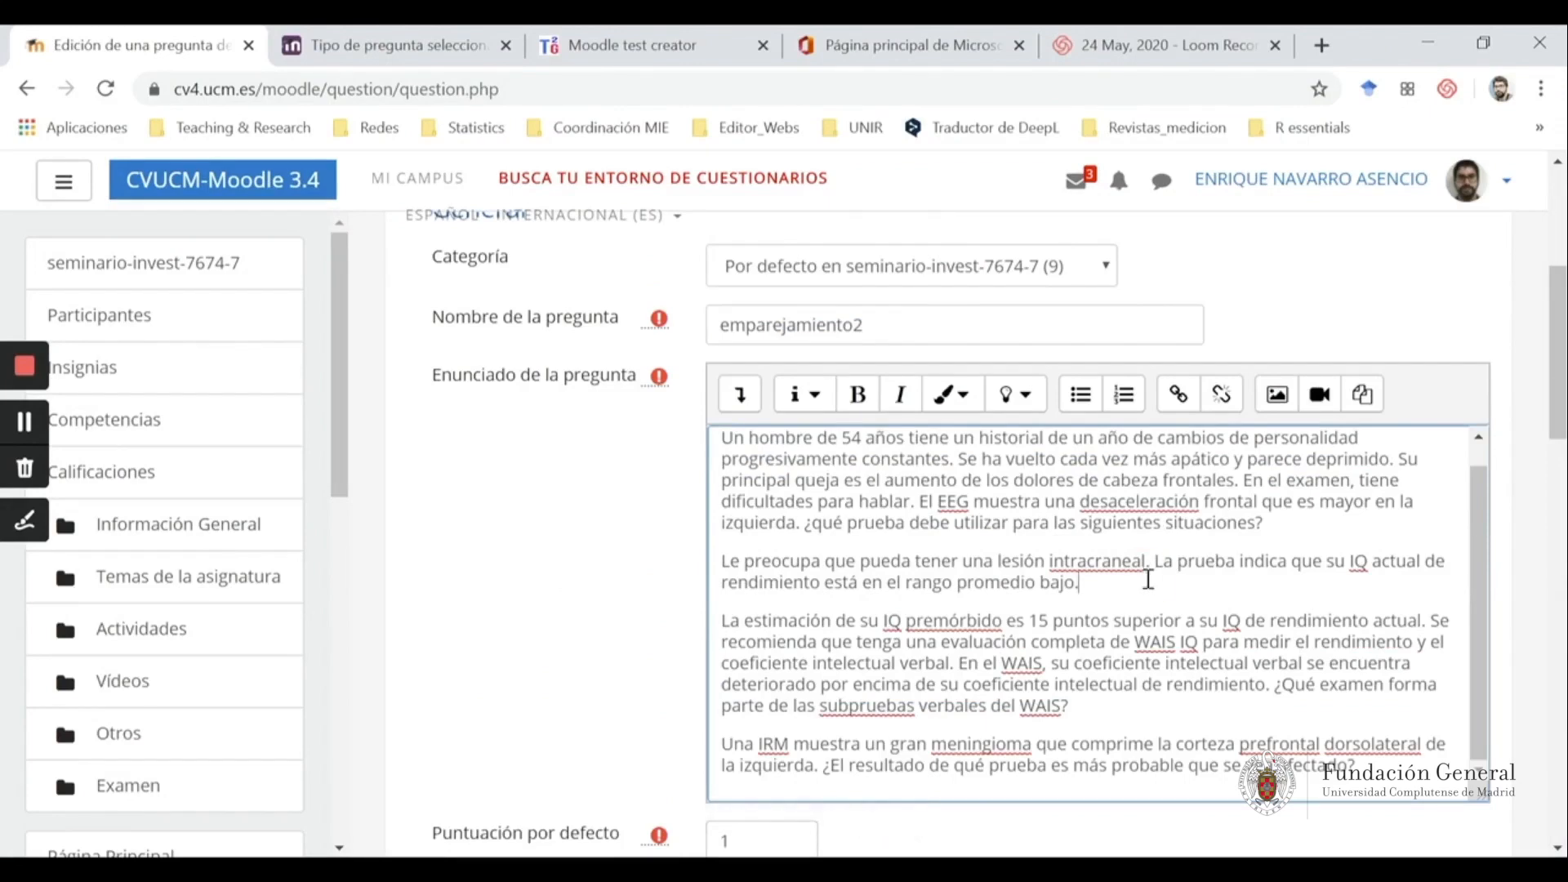
click(406, 54)
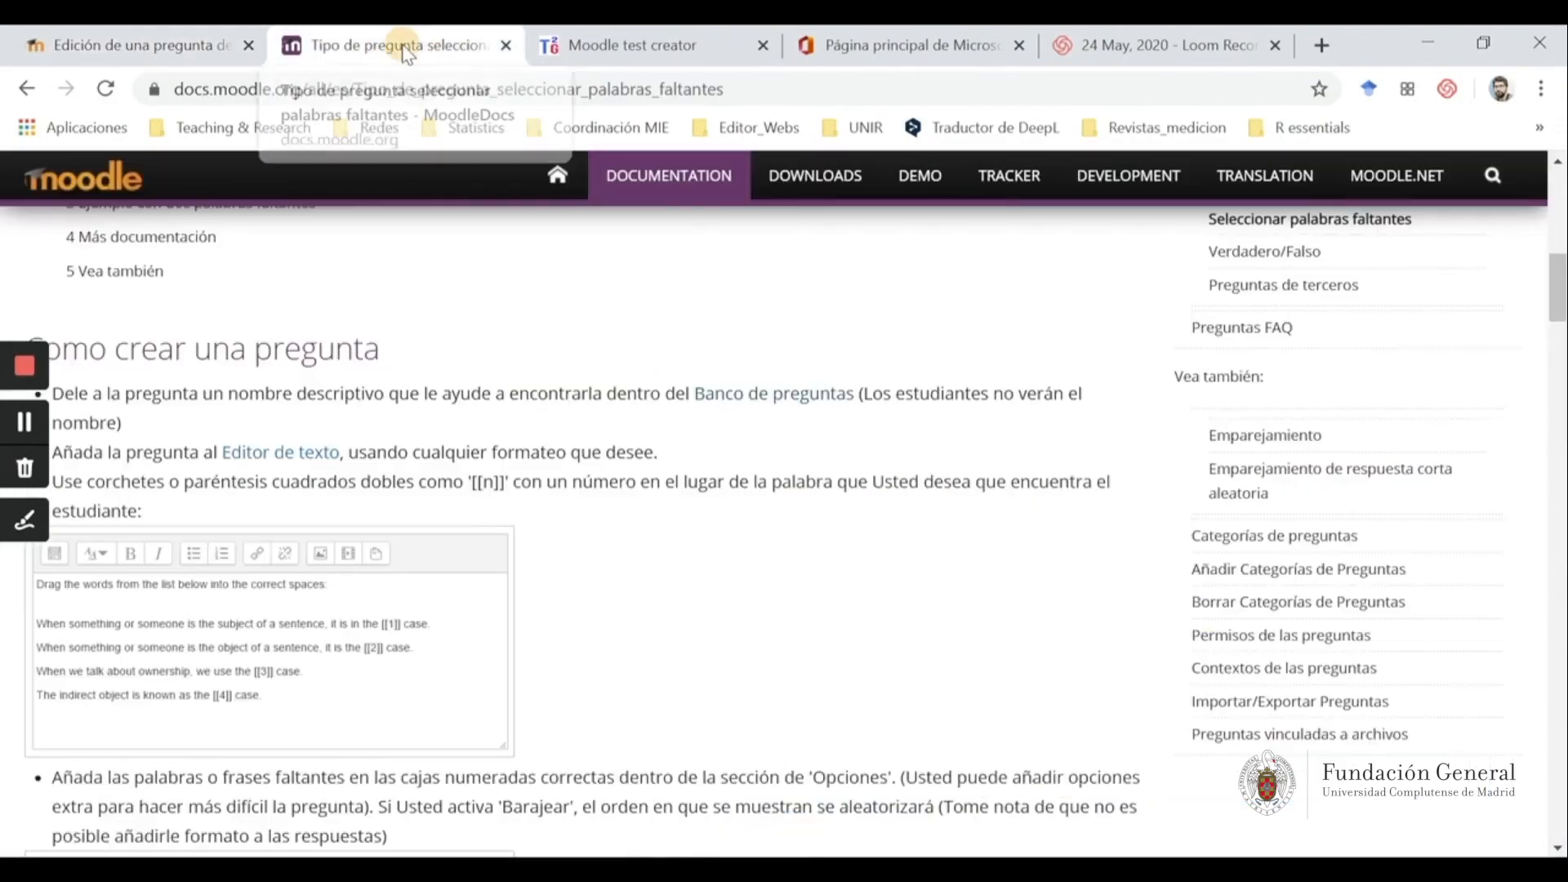
scroll(525, 378, down, 3)
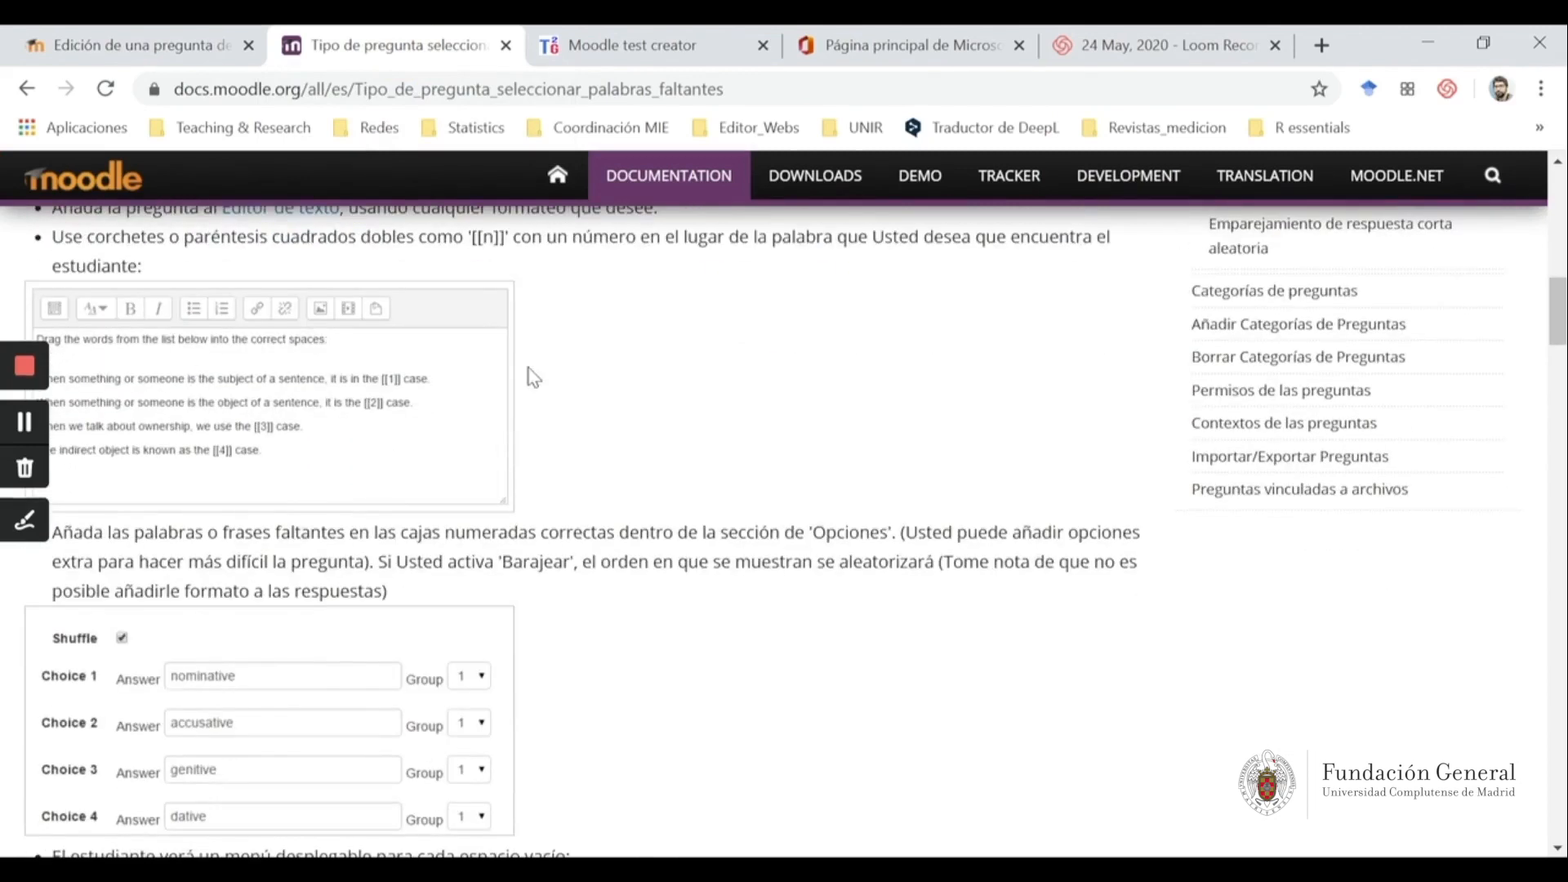
scroll(533, 377, up, 2)
scroll(533, 377, down, 14)
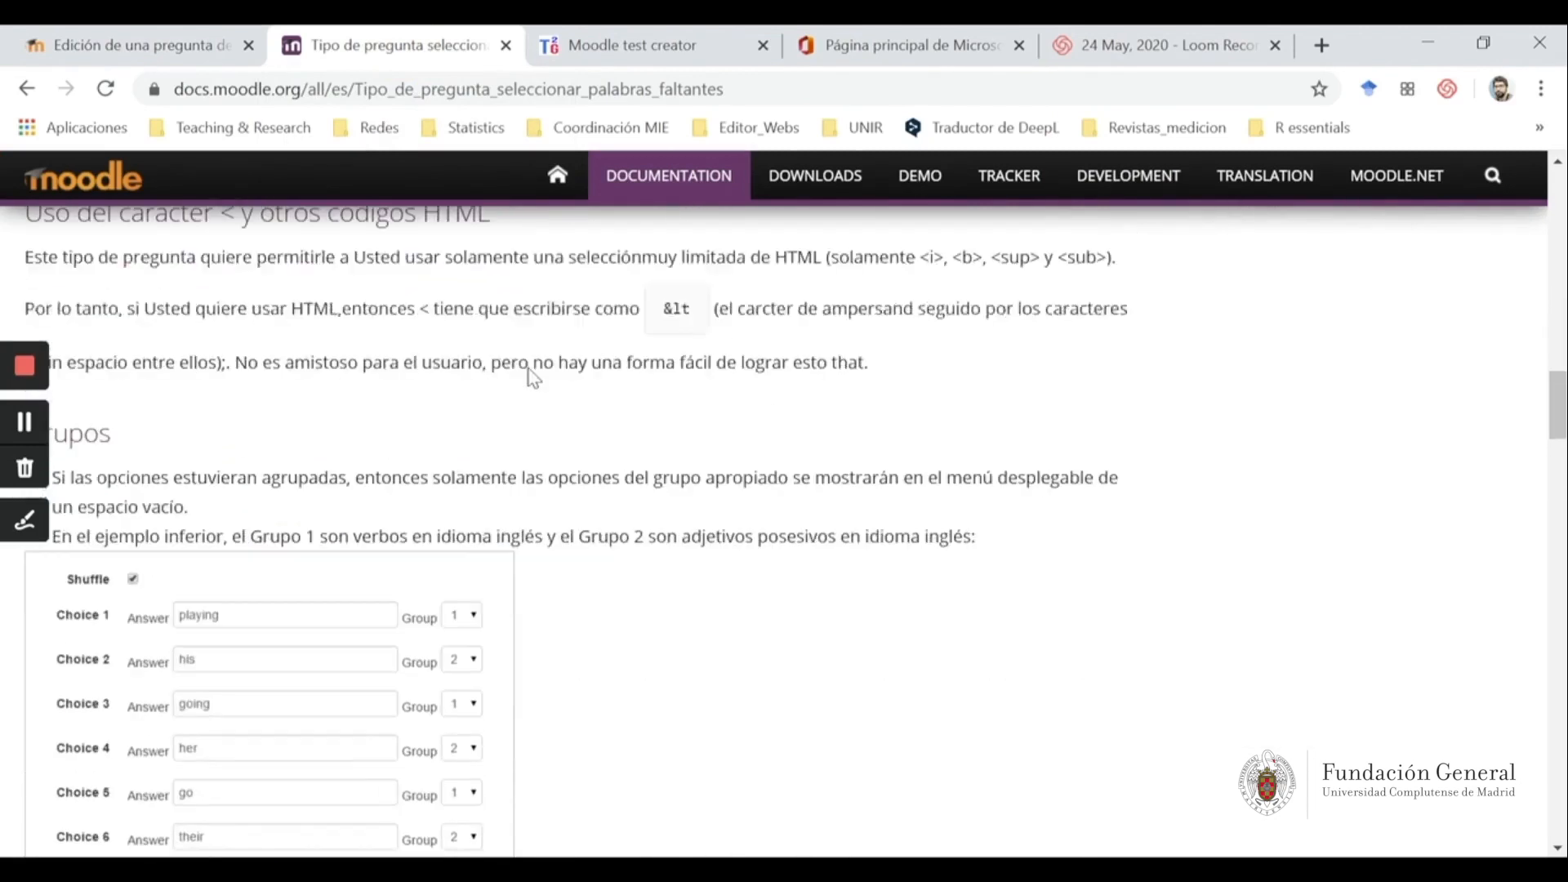
scroll(525, 484, up, 10)
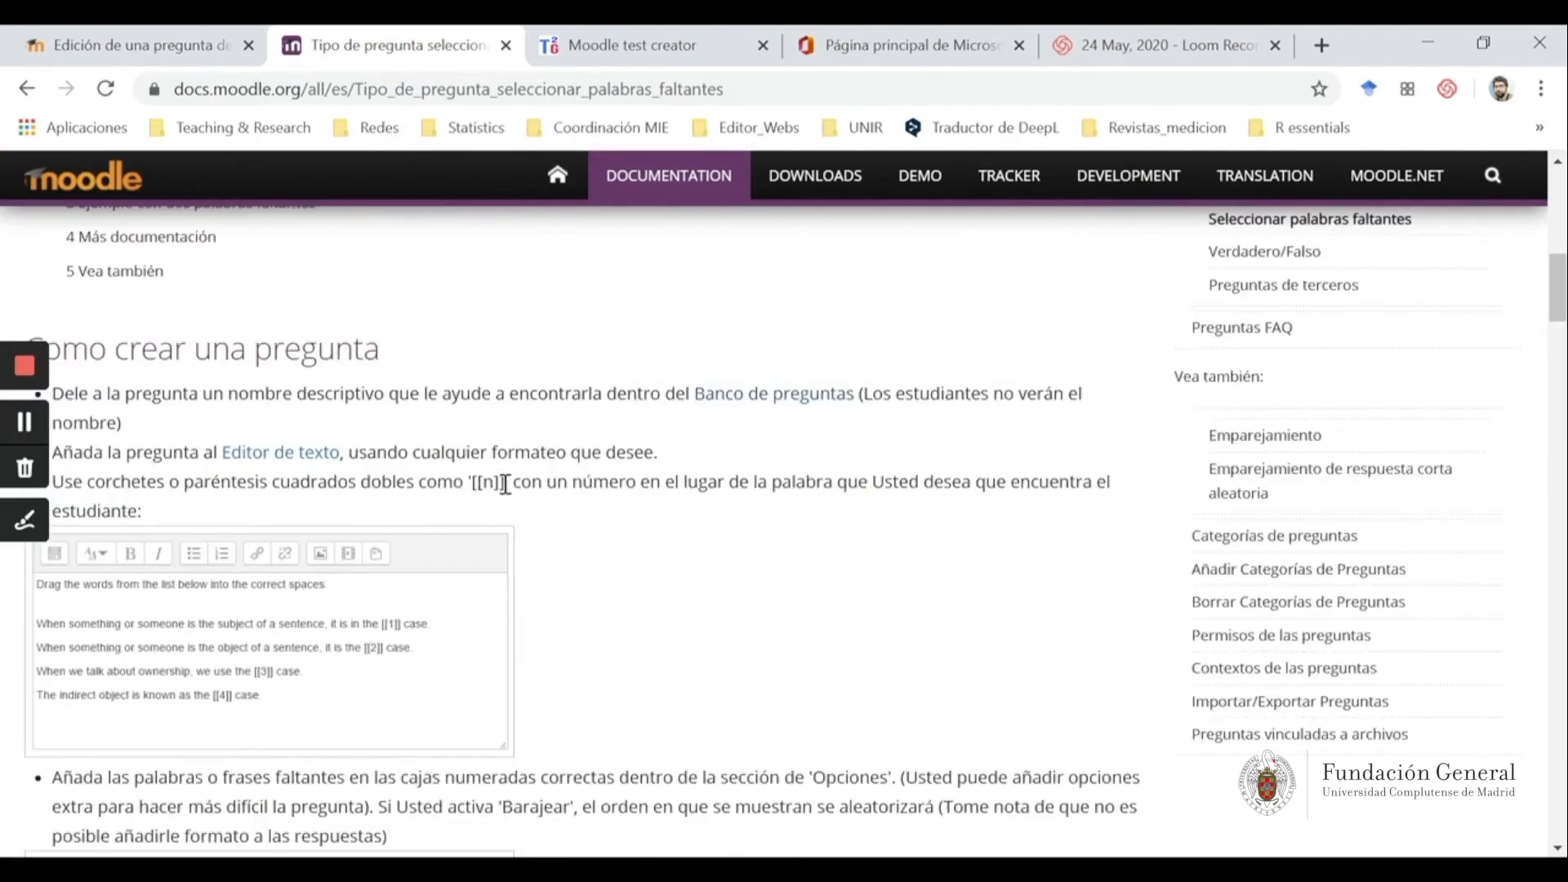
Copy the [[n]] placeholder from the Moodle documentation to the end of the "Le preocupa que" situation in the statement
drag(507, 484, 470, 486)
key(ctrl+c)
click(140, 46)
drag(1122, 614, 1142, 578)
click(1112, 585)
key(ctrl+v)
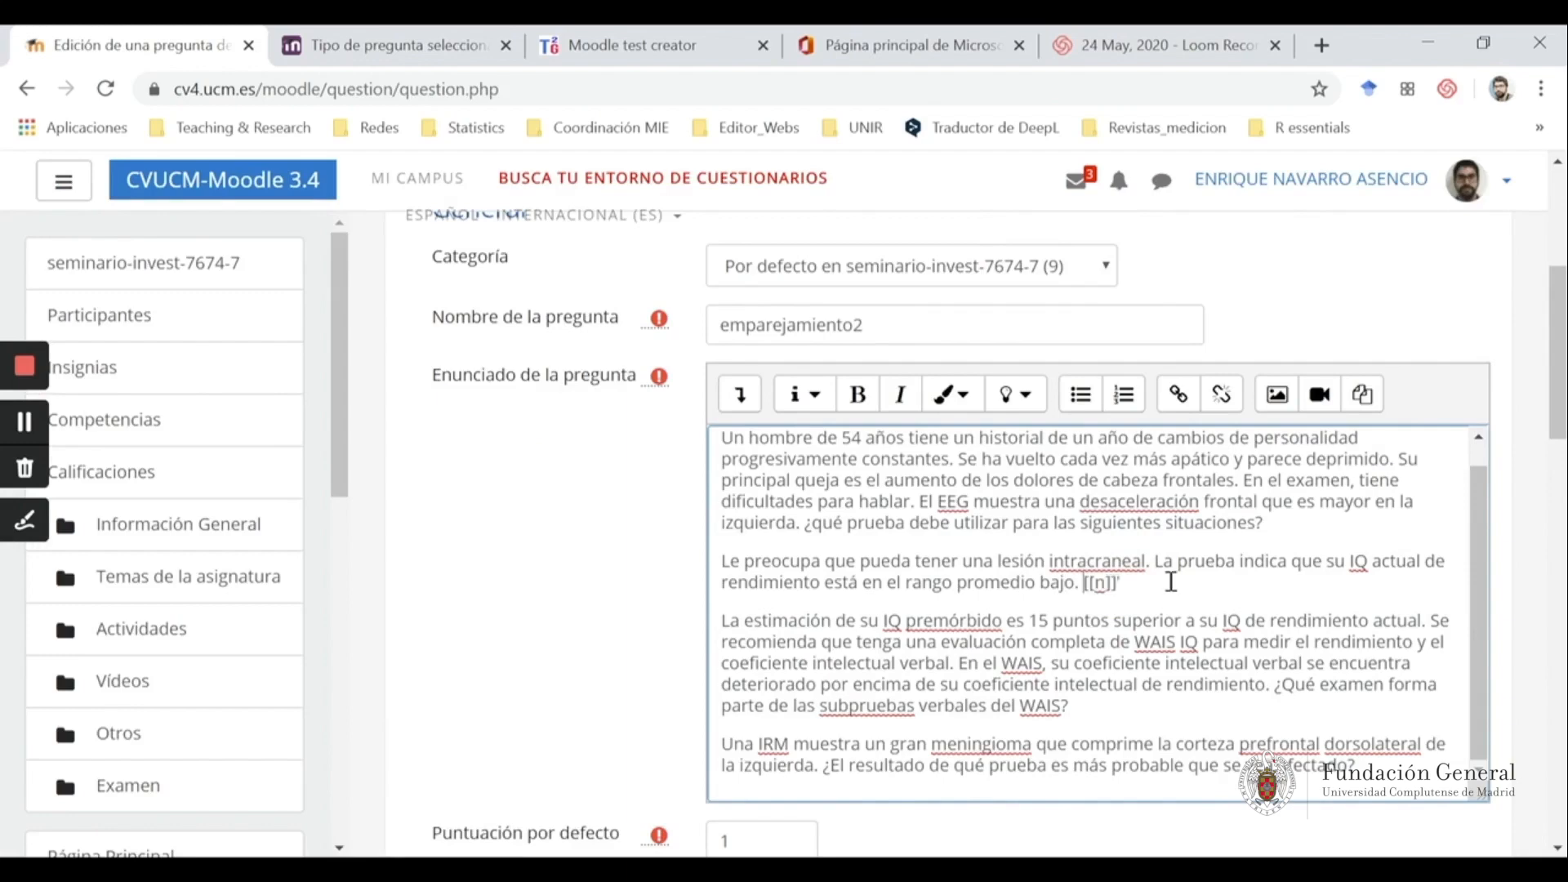
Check the option numbering and replace the n in the first situation's placeholder with 1
double_click(1097, 583)
scroll(1201, 600, down, 10)
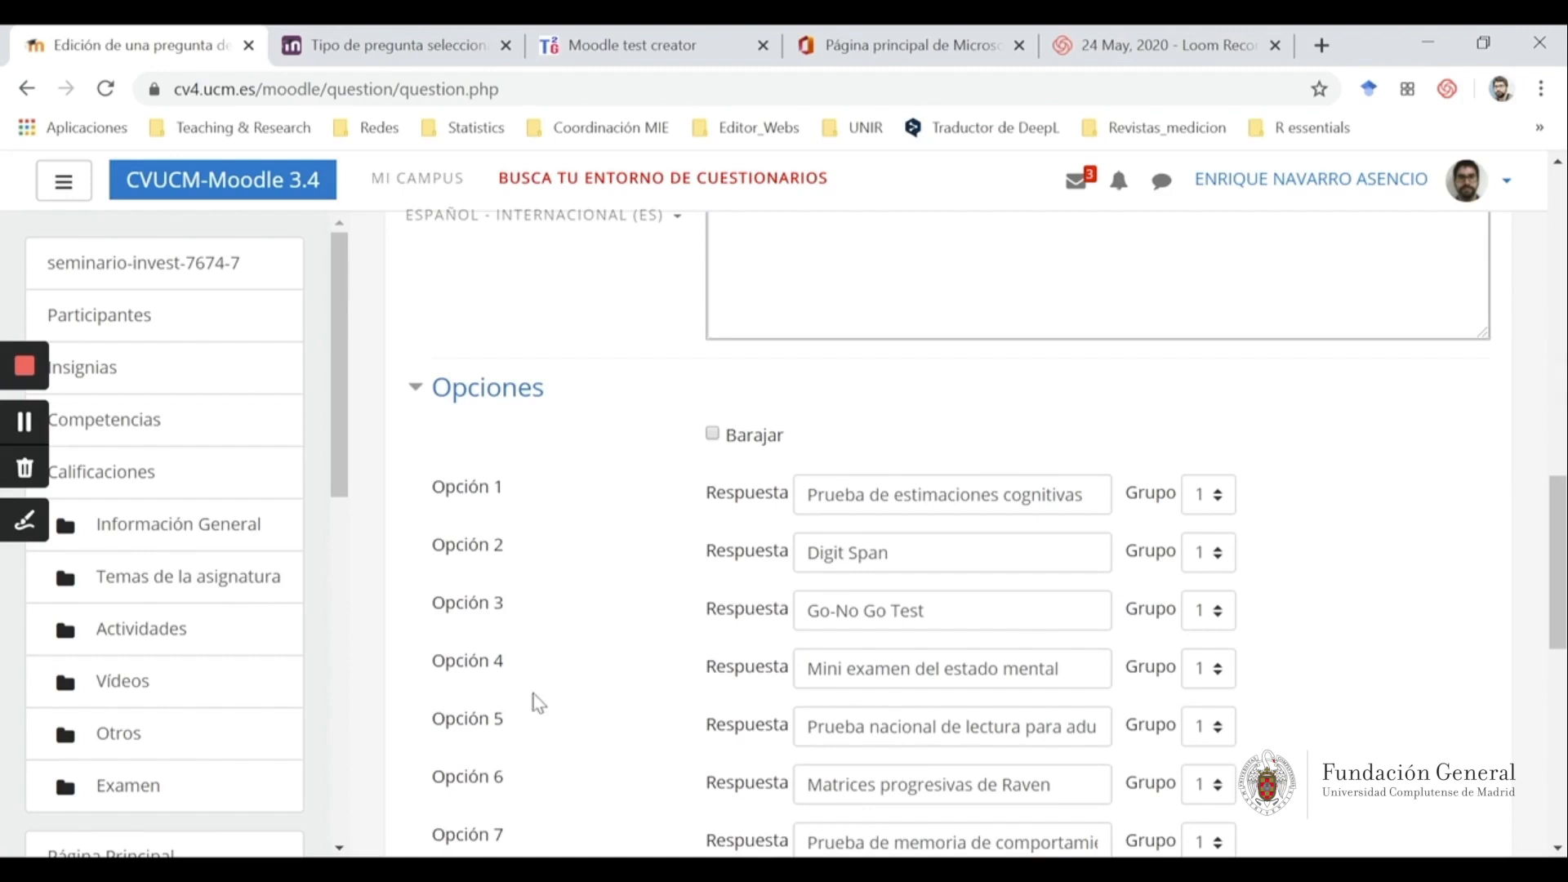
scroll(533, 694, down, 4)
scroll(605, 660, up, 12)
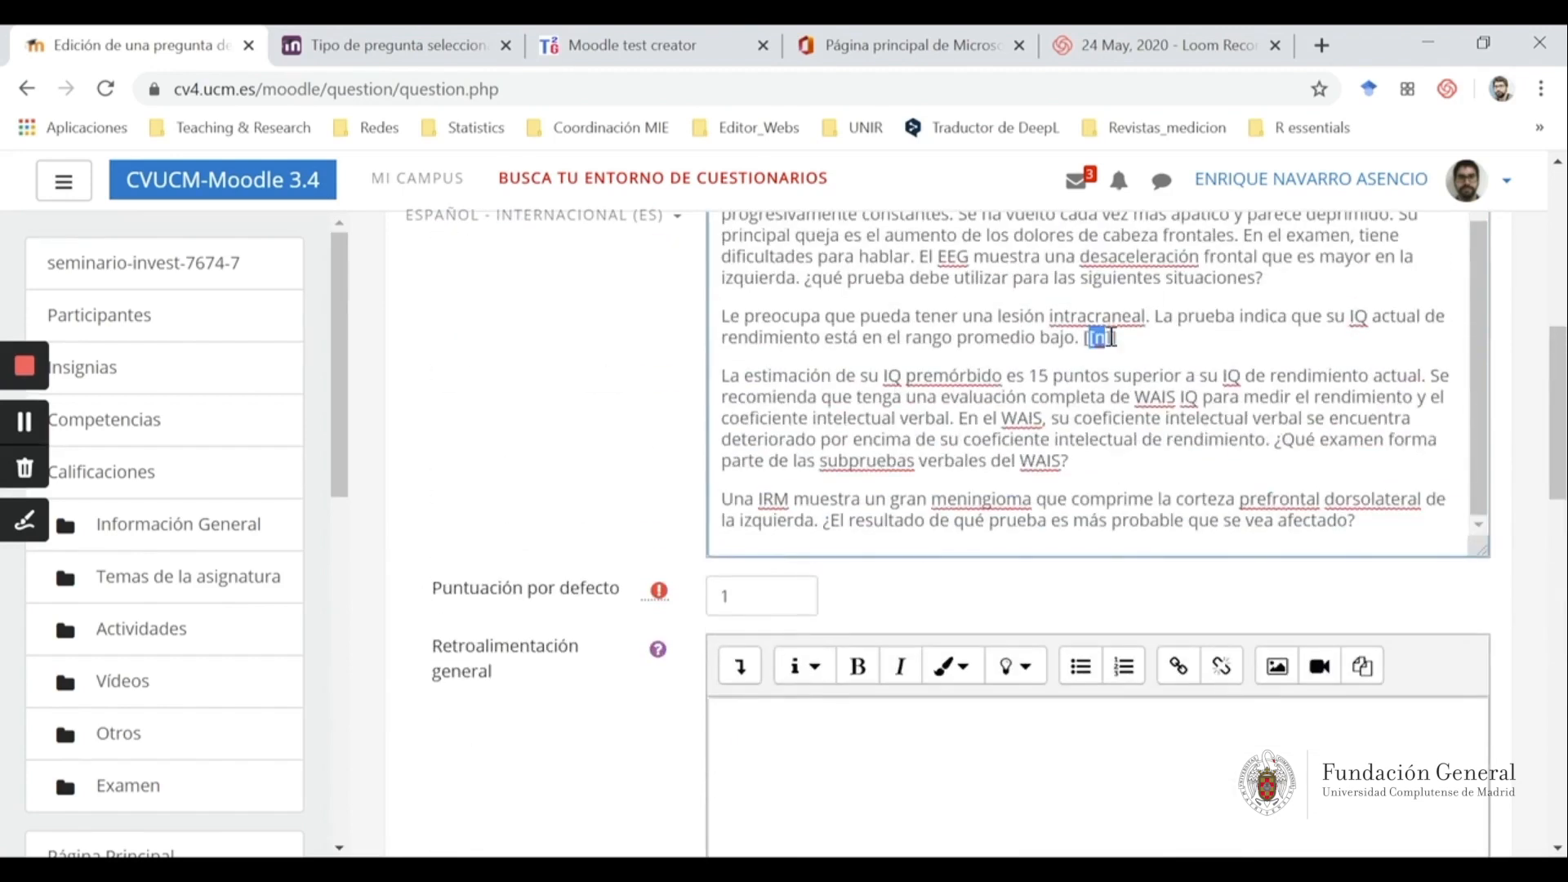
text(1)
Copy the [[1]] placeholder to the end of the WAIS situation and renumber the copy as [[2]]
drag(1086, 337, 1115, 337)
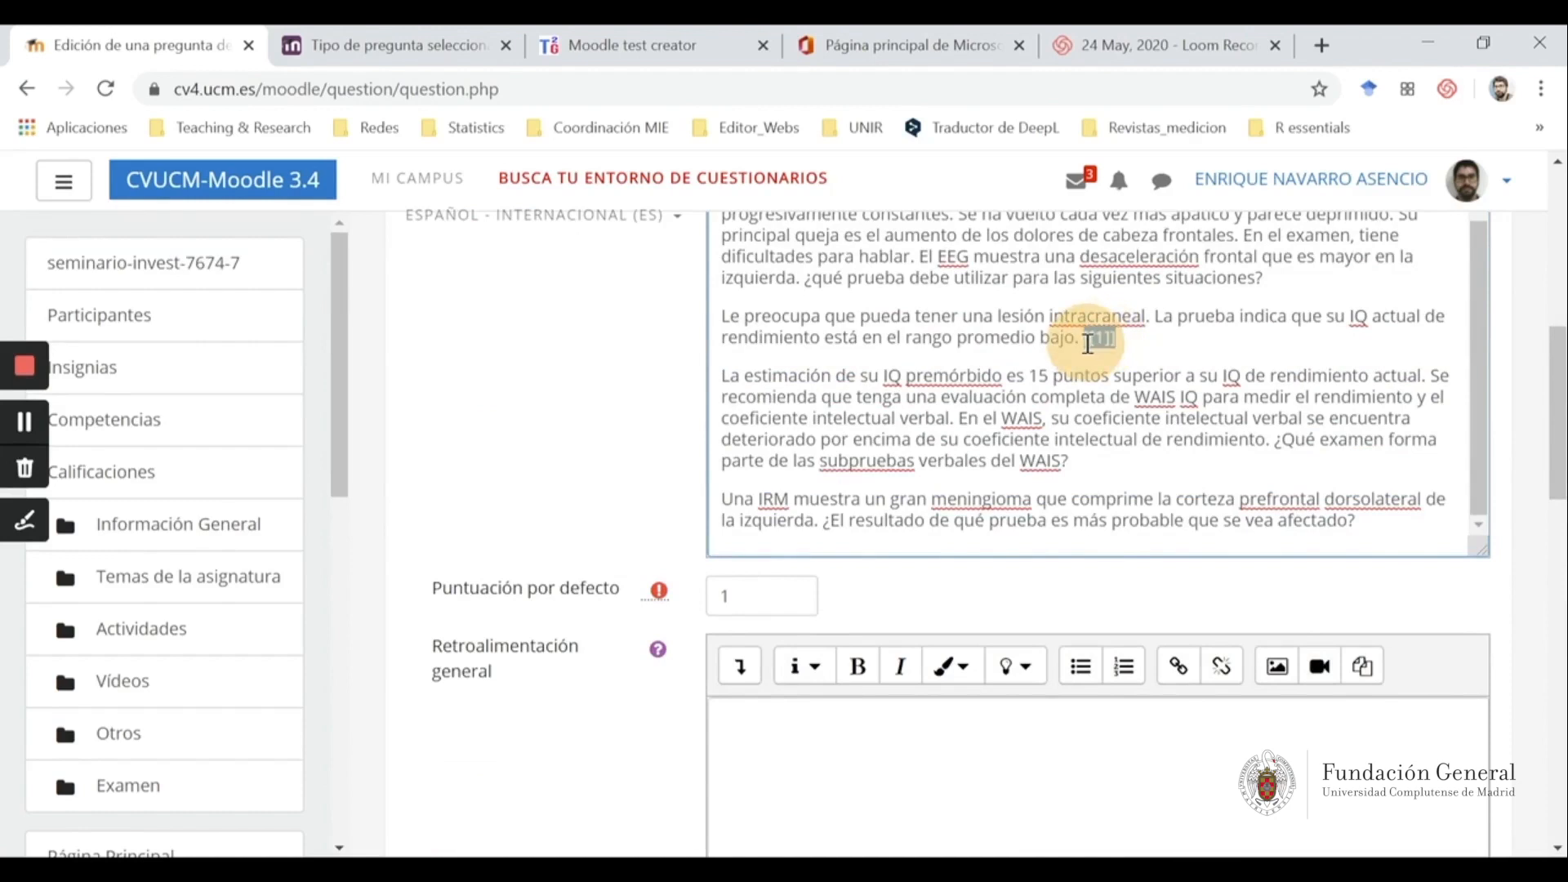
click(1148, 466)
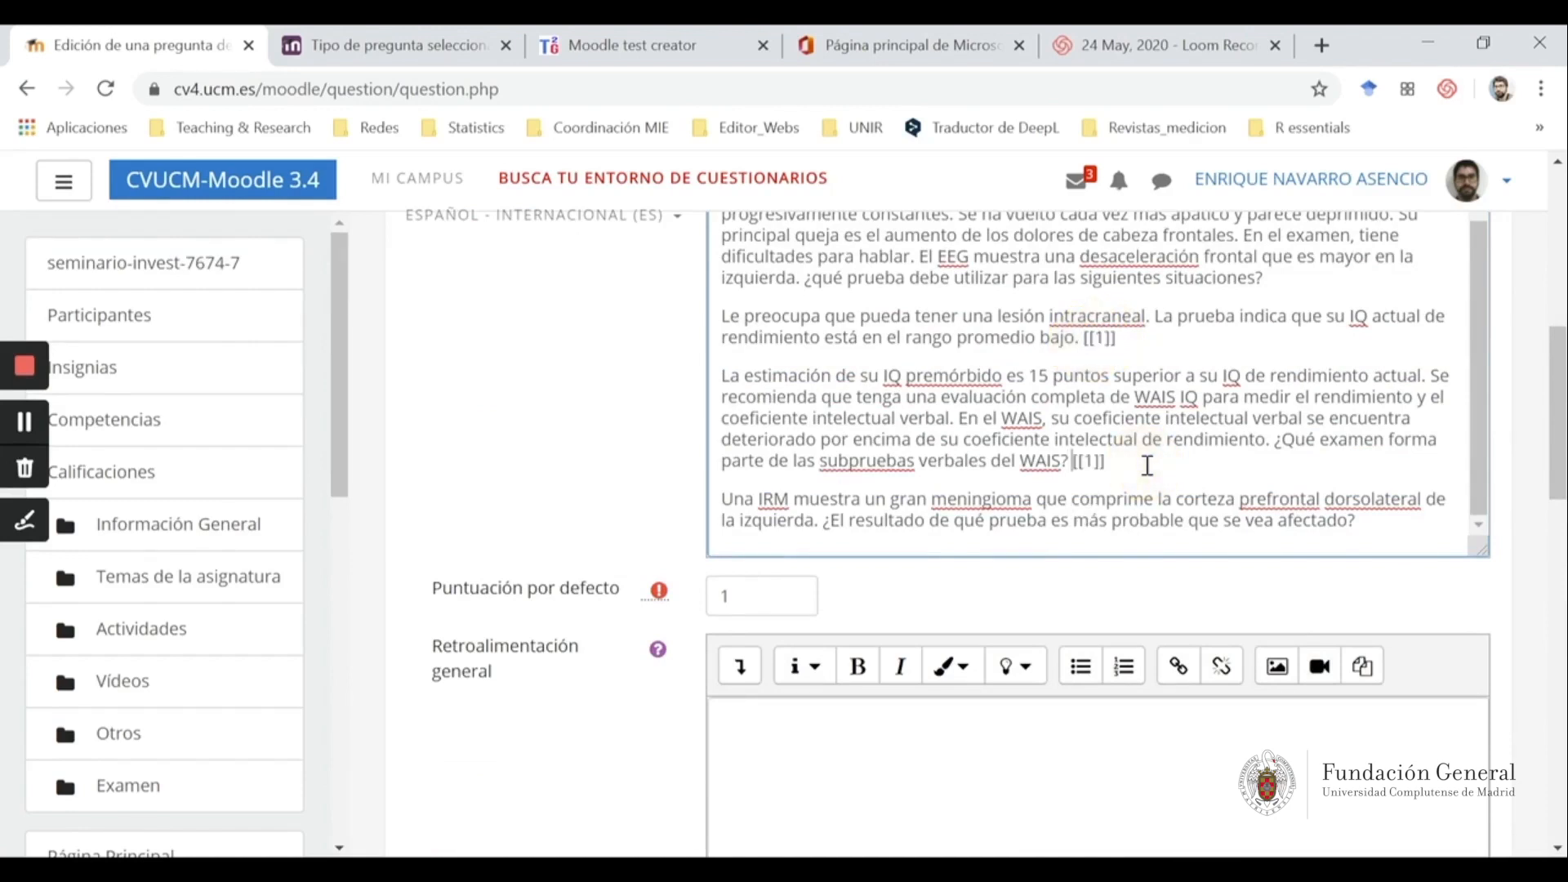
click(1094, 456)
key(BackSpace)
text(2)
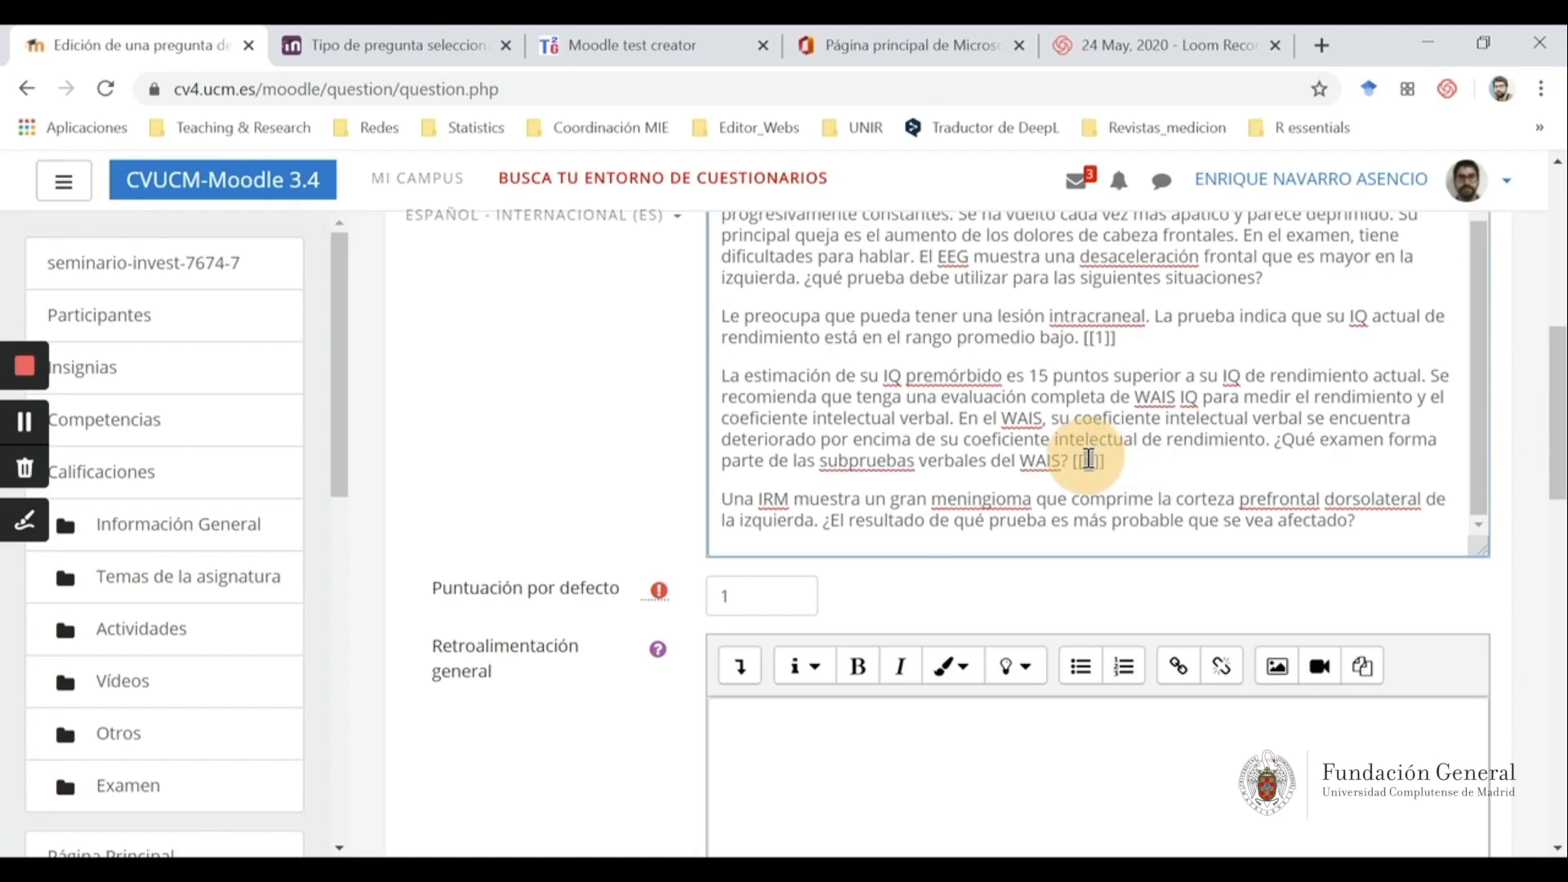
Insert the same placeholder at the end of the "Una IRM muestra" situation and renumber it as [[3]]
click(1380, 524)
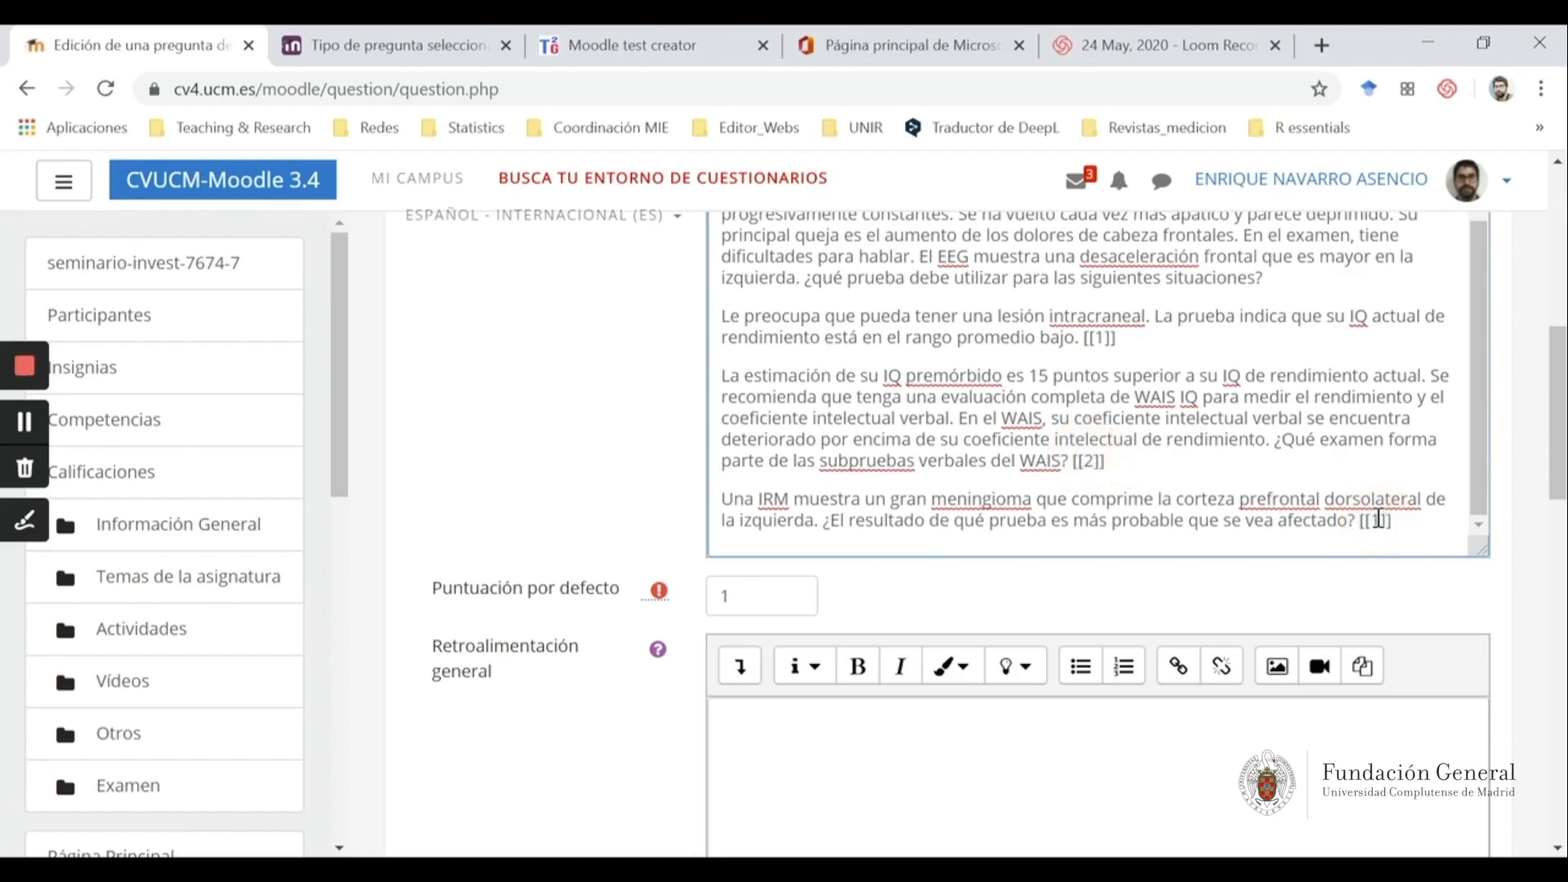
double_click(1376, 519)
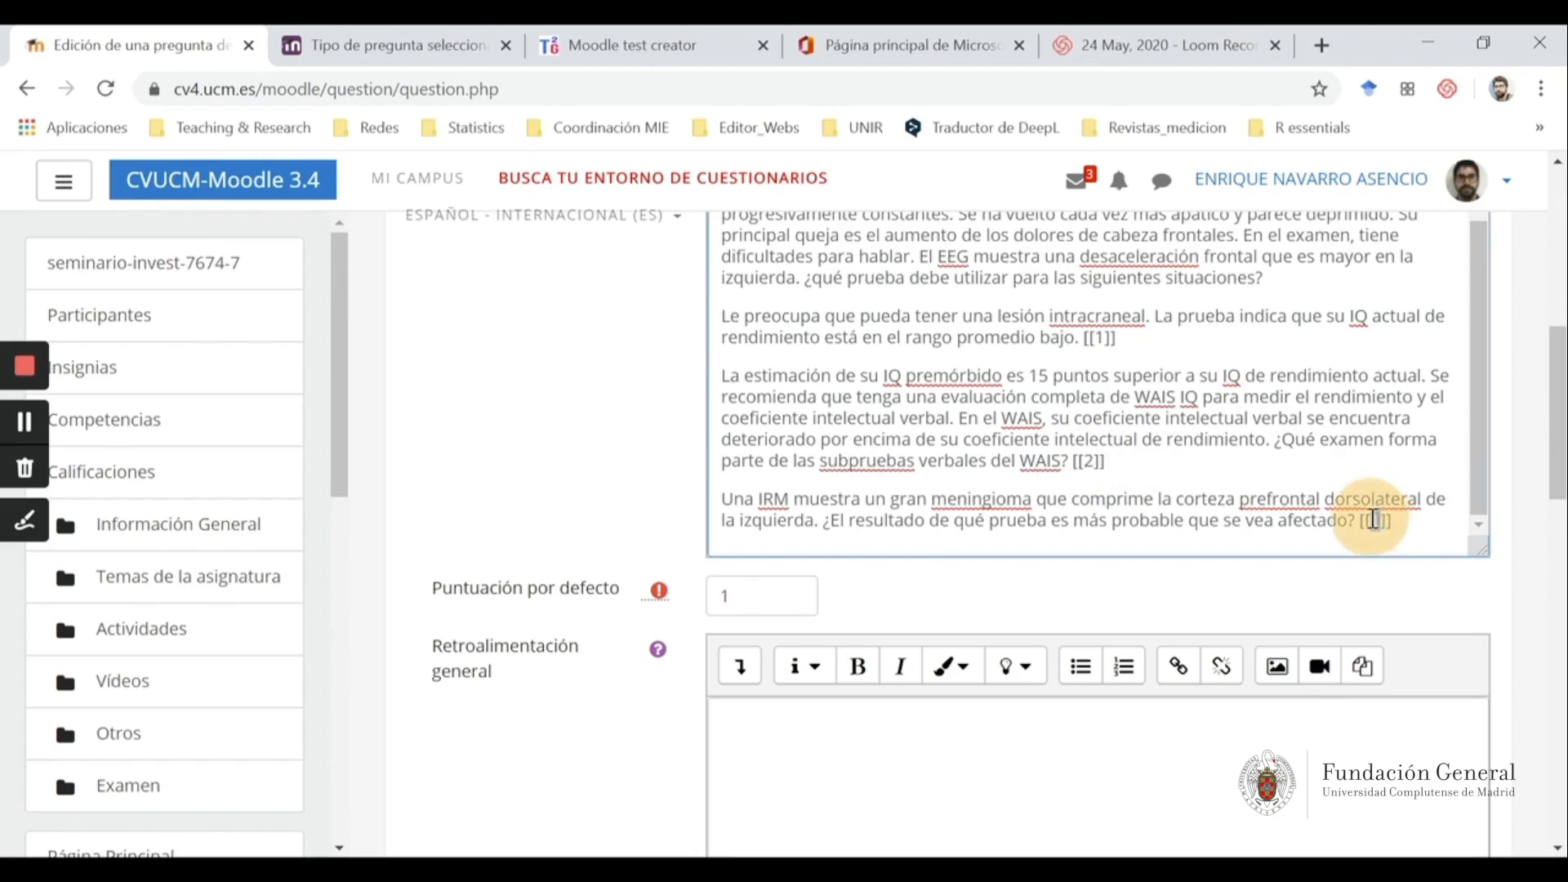
text(3)
Save the missing-word question while staying in the editor, then preview it and open the first situation's answer choices
scroll(978, 635, down, 10)
scroll(974, 624, up, 2)
scroll(974, 624, down, 6)
click(872, 488)
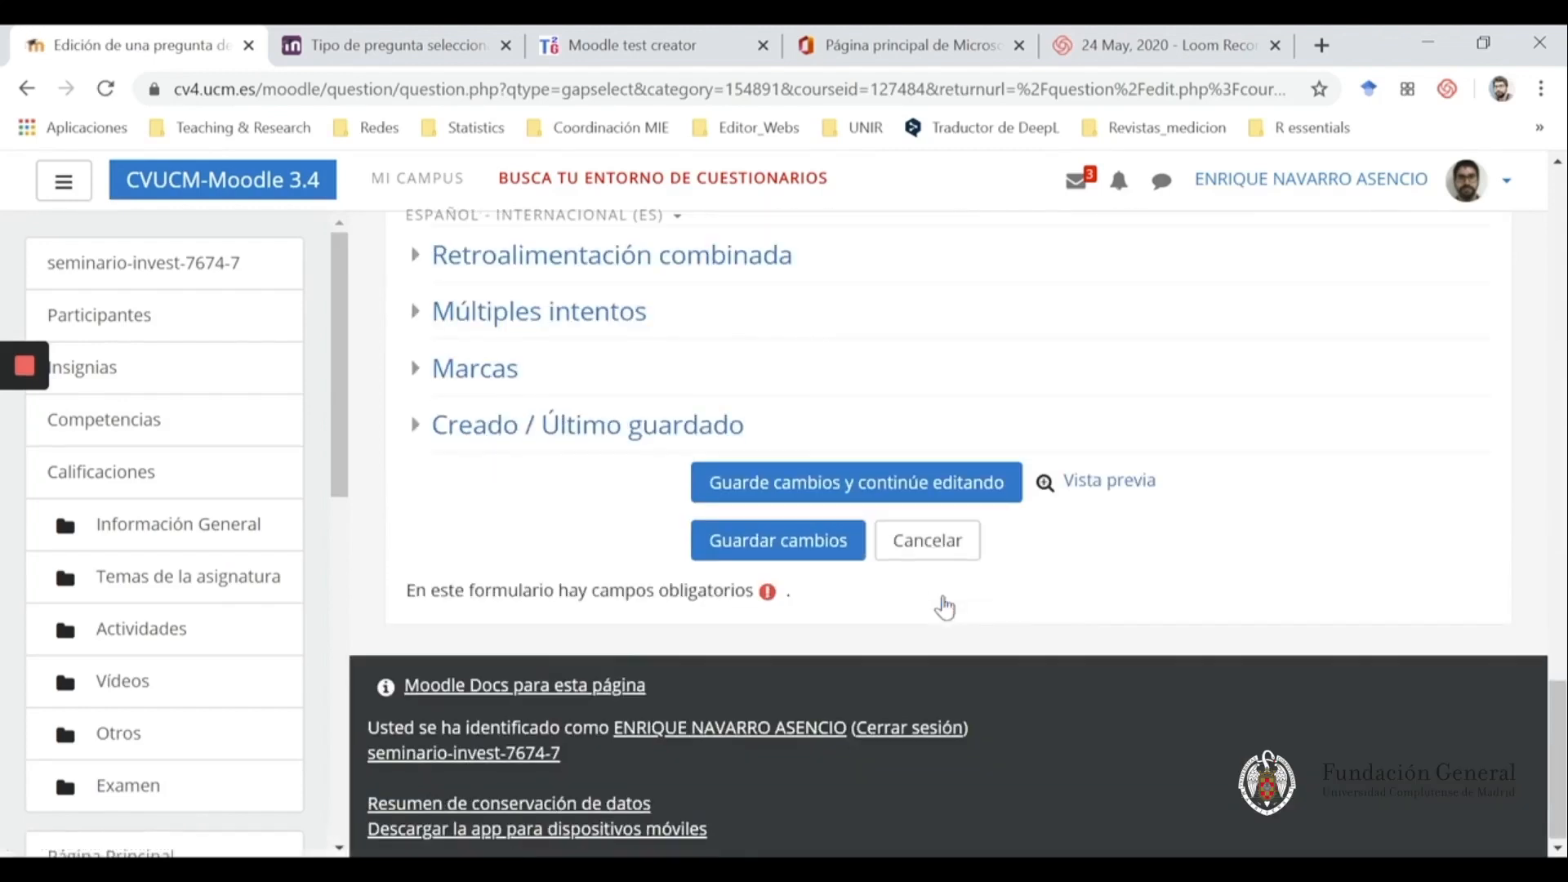
click(1082, 483)
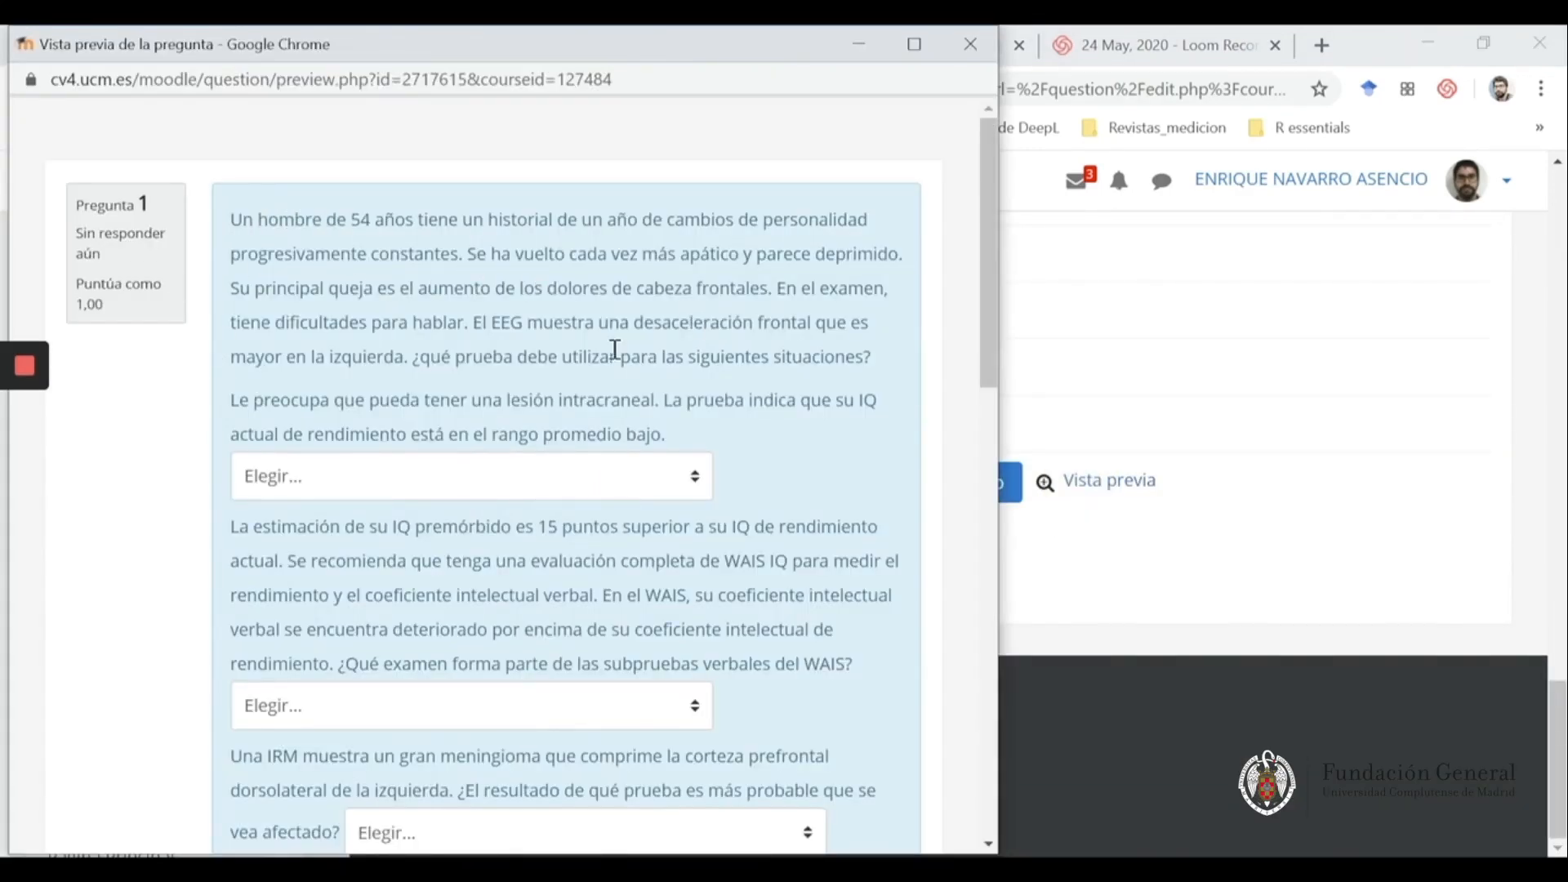
click(696, 480)
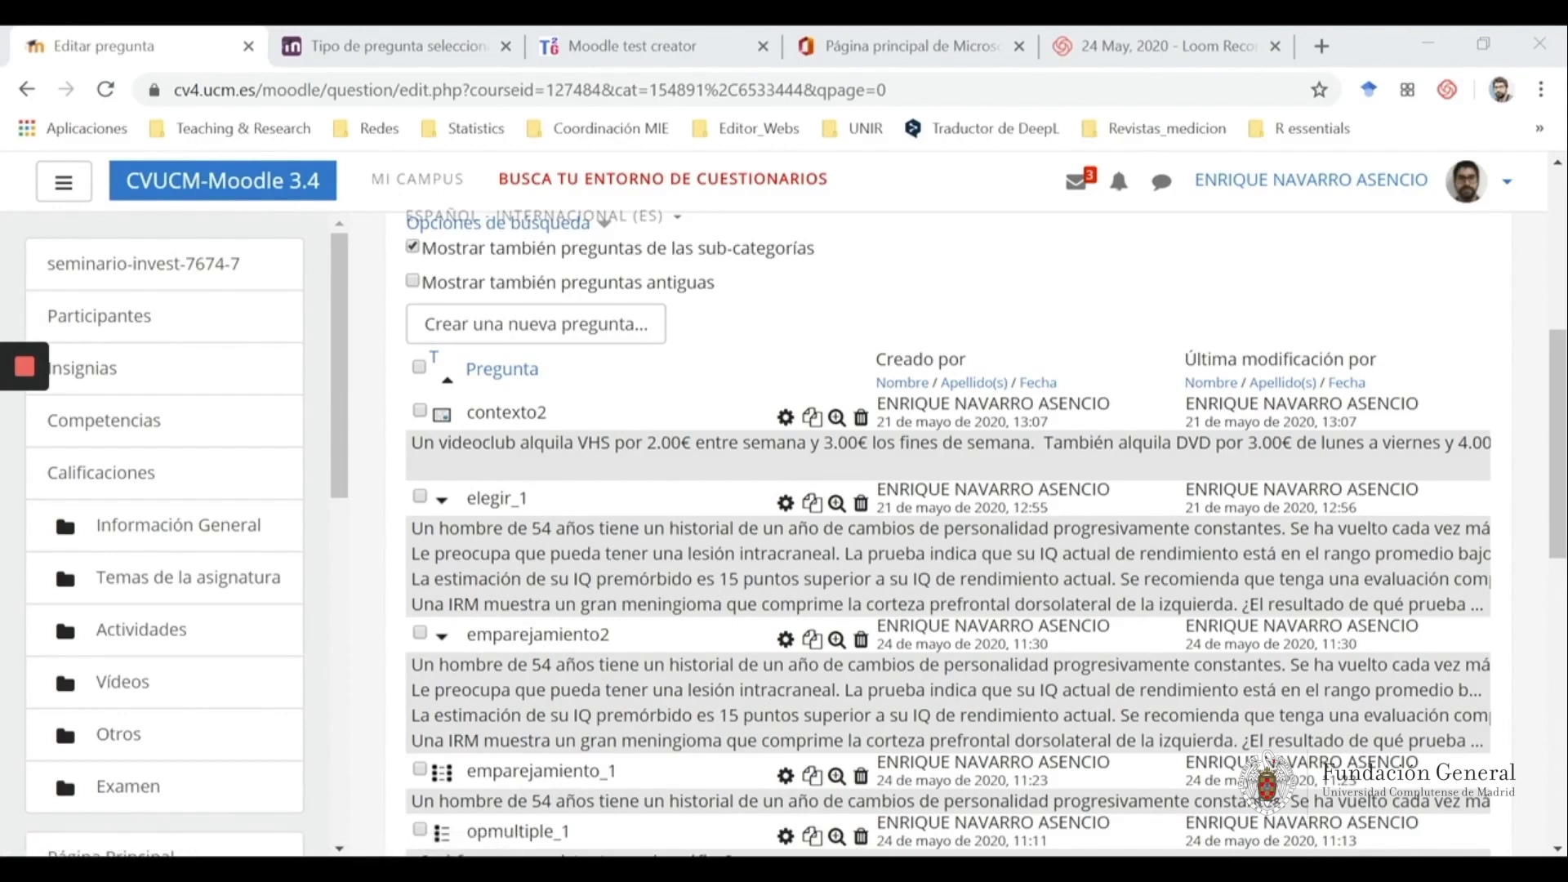
Switch to PowerPoint to read the "Verdadero y Falso complejos (con contexto)" slide, and return to the question bank
mouse_move(876, 869)
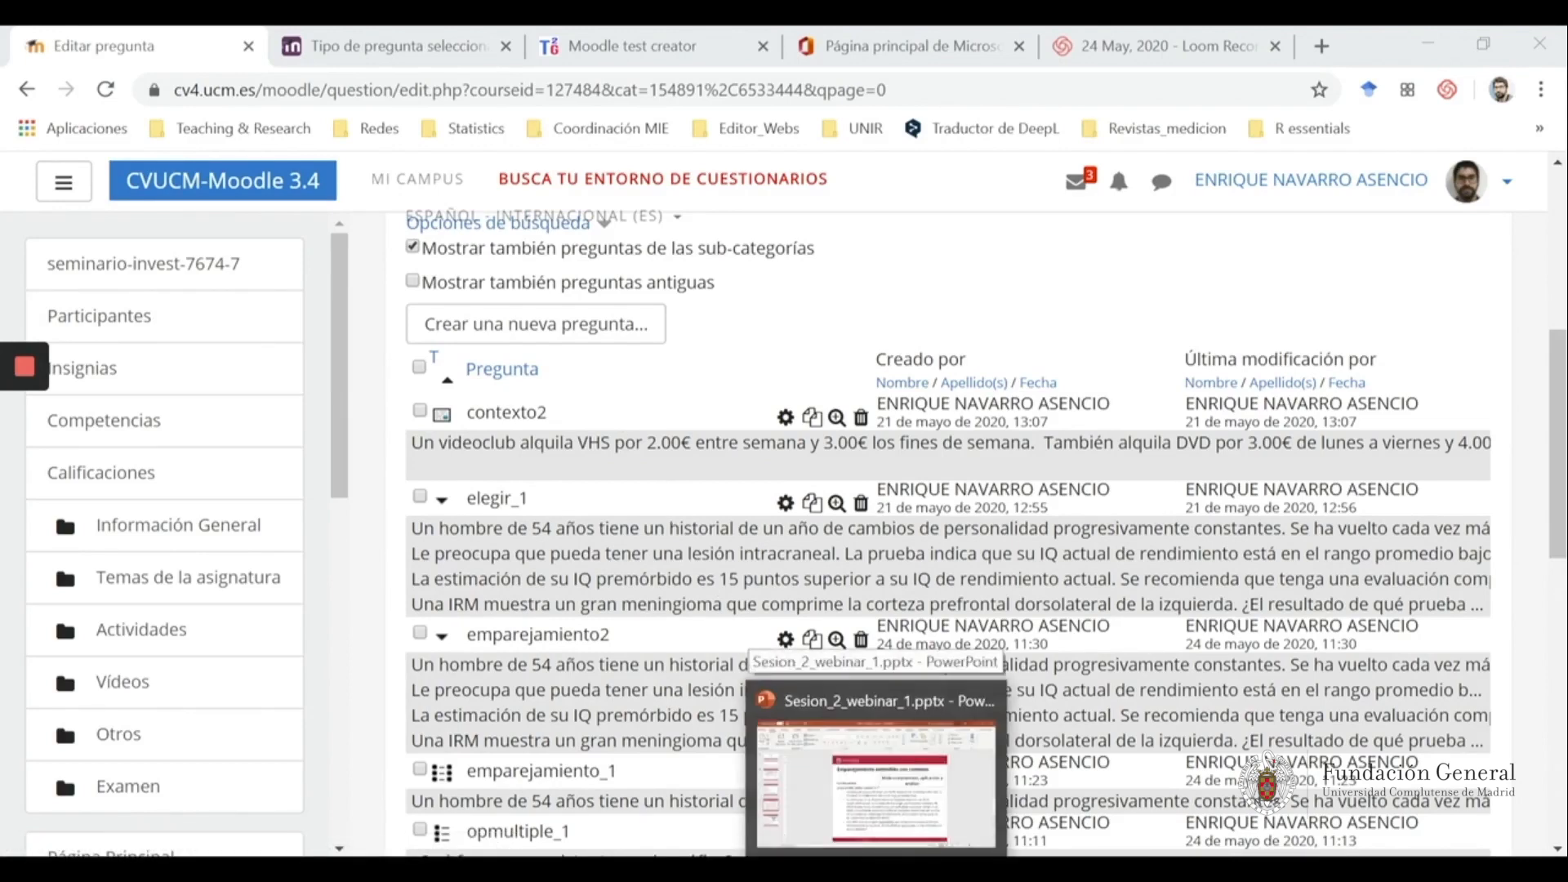
click(876, 784)
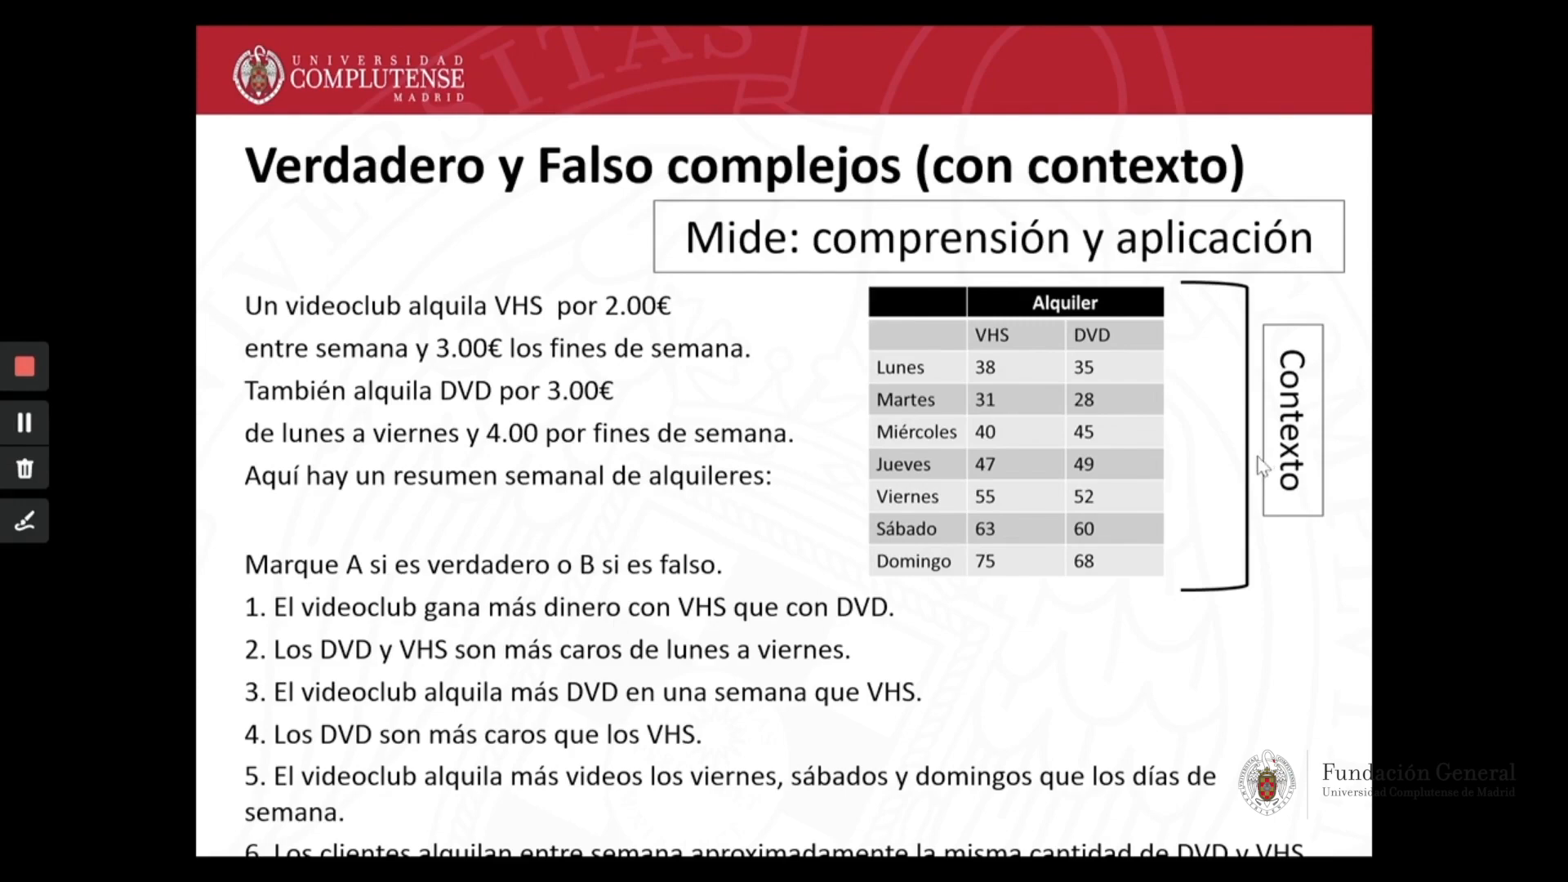
key(alt+Tab)
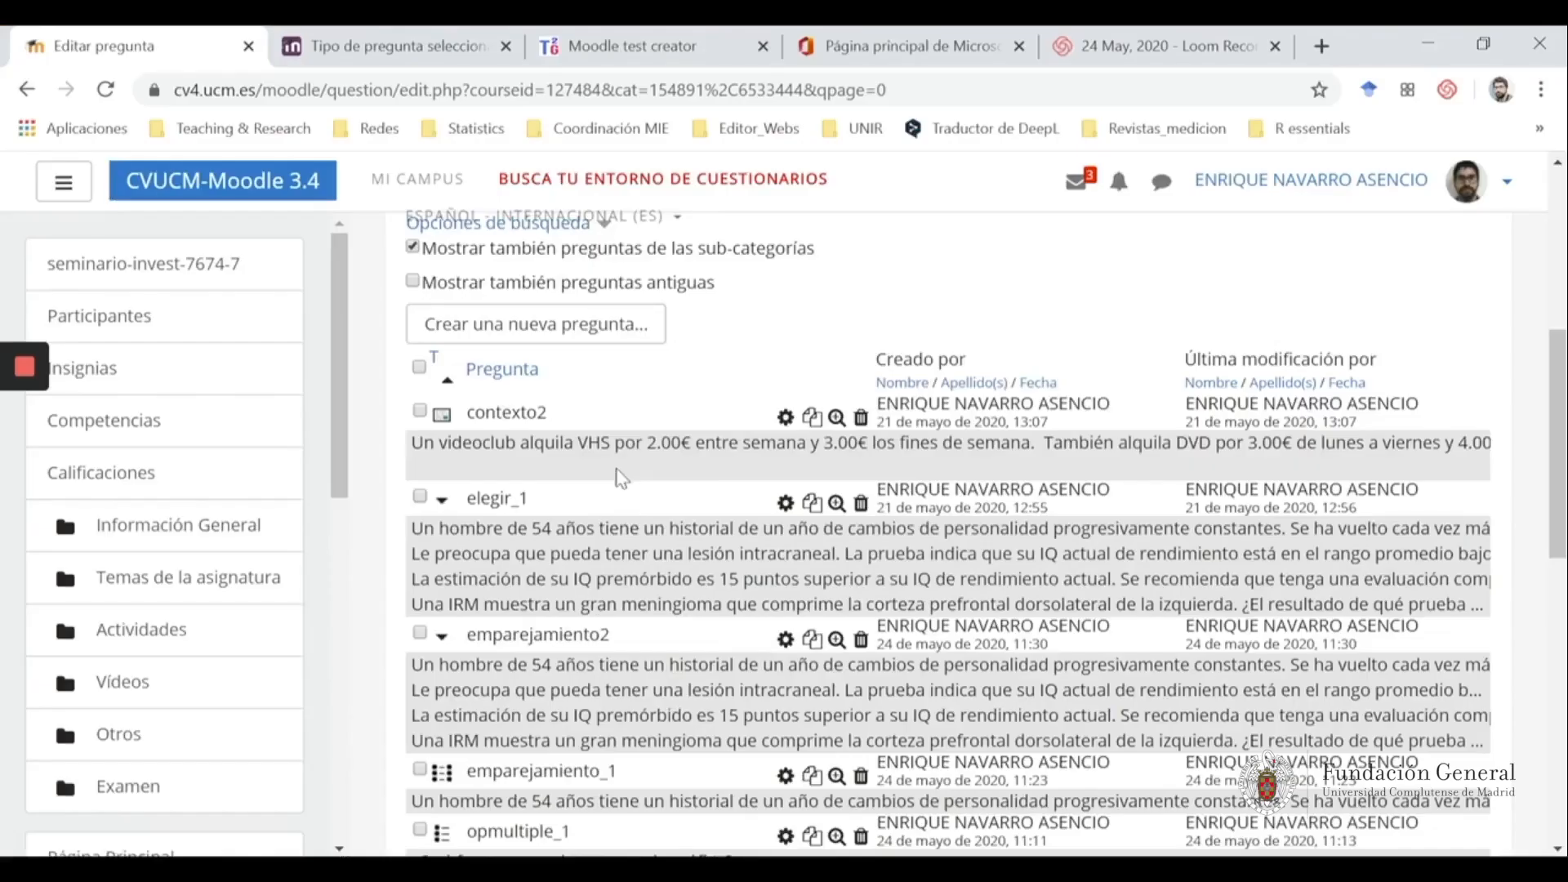
Create a new question of the type "Arrastrar y soltar sobre texto" and name it verdaderofalso_1
click(591, 331)
scroll(653, 380, down, 4)
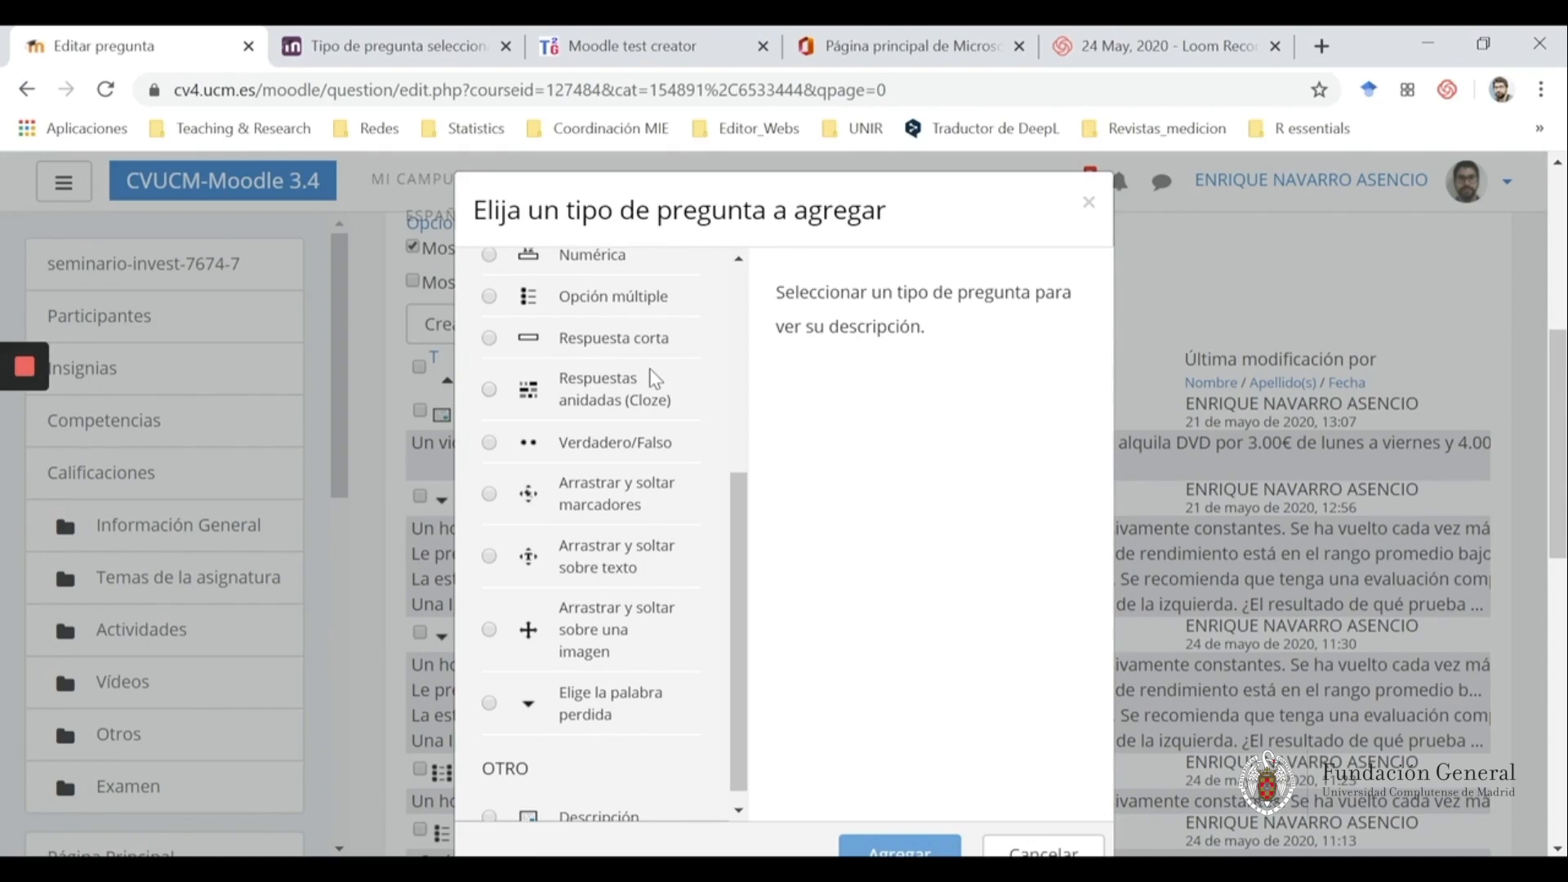
click(490, 557)
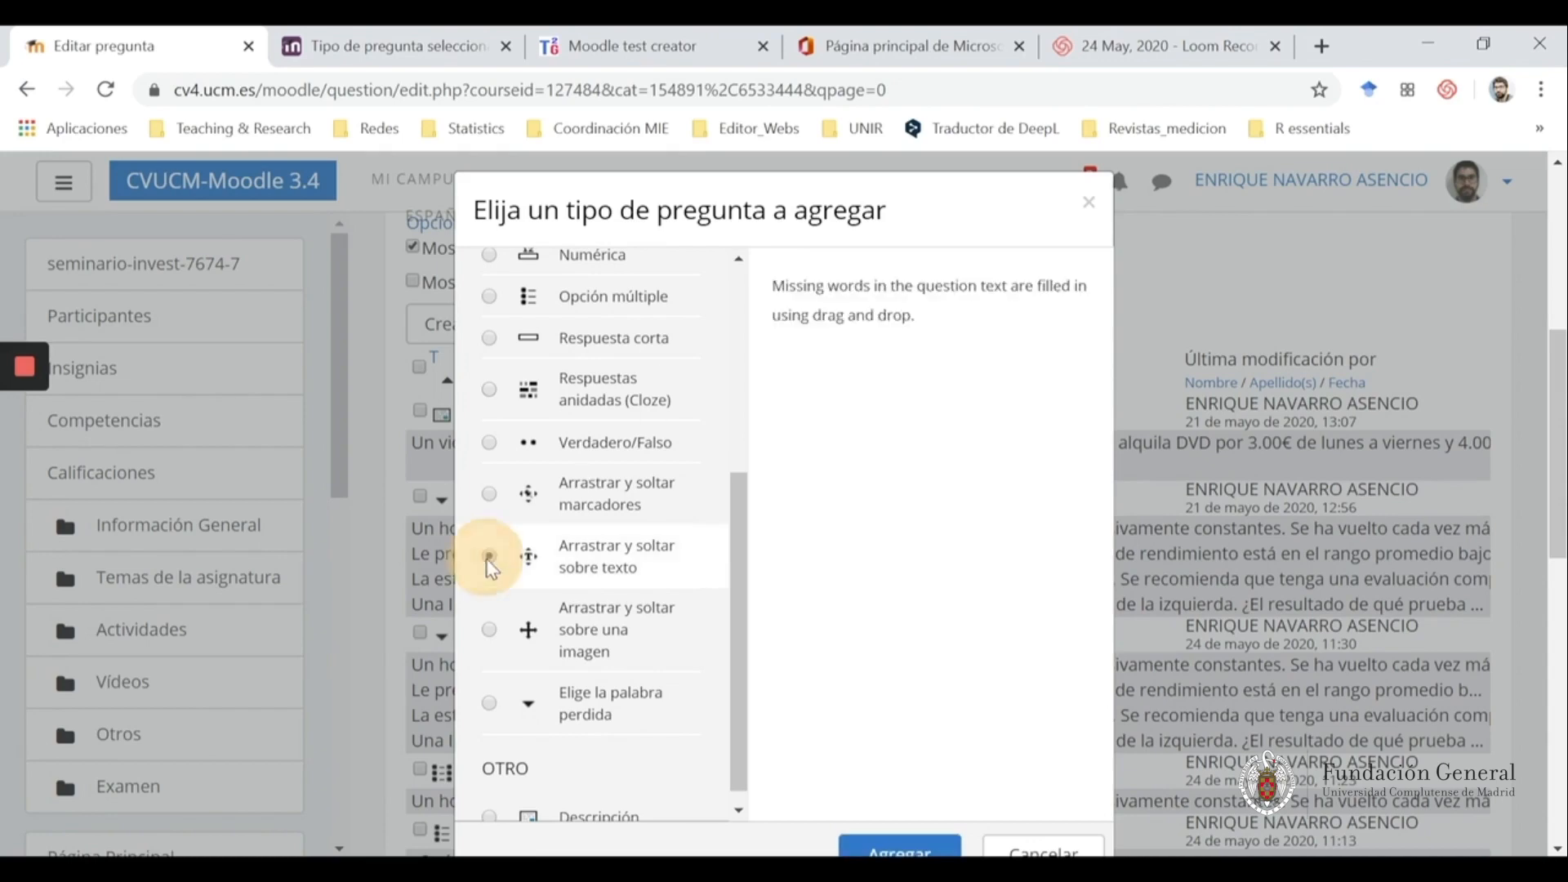
click(935, 850)
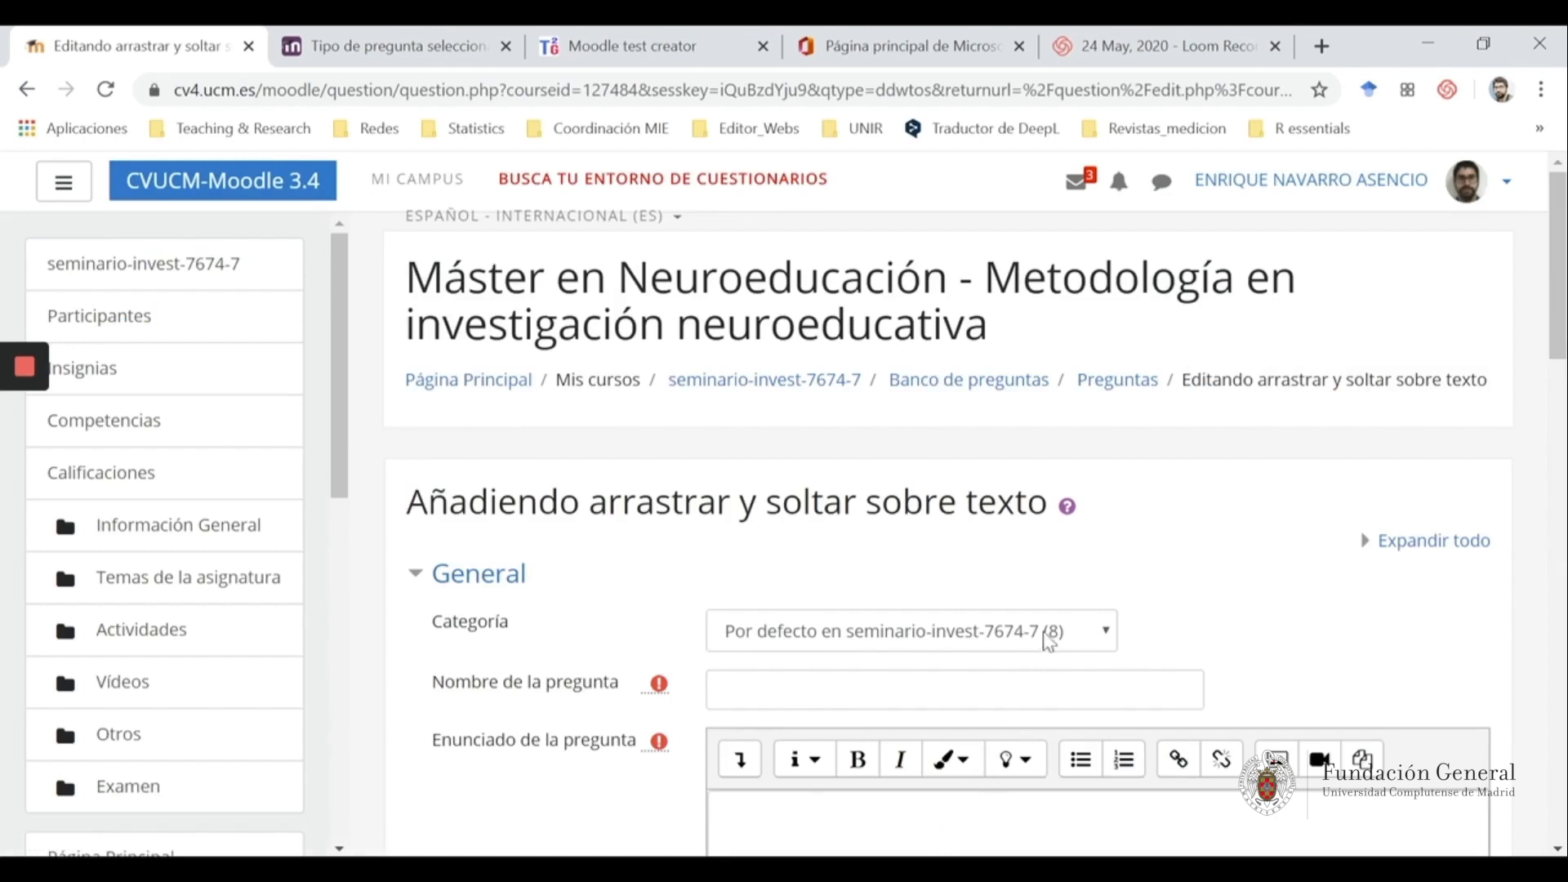
click(998, 684)
text(verdaderofalso_1)
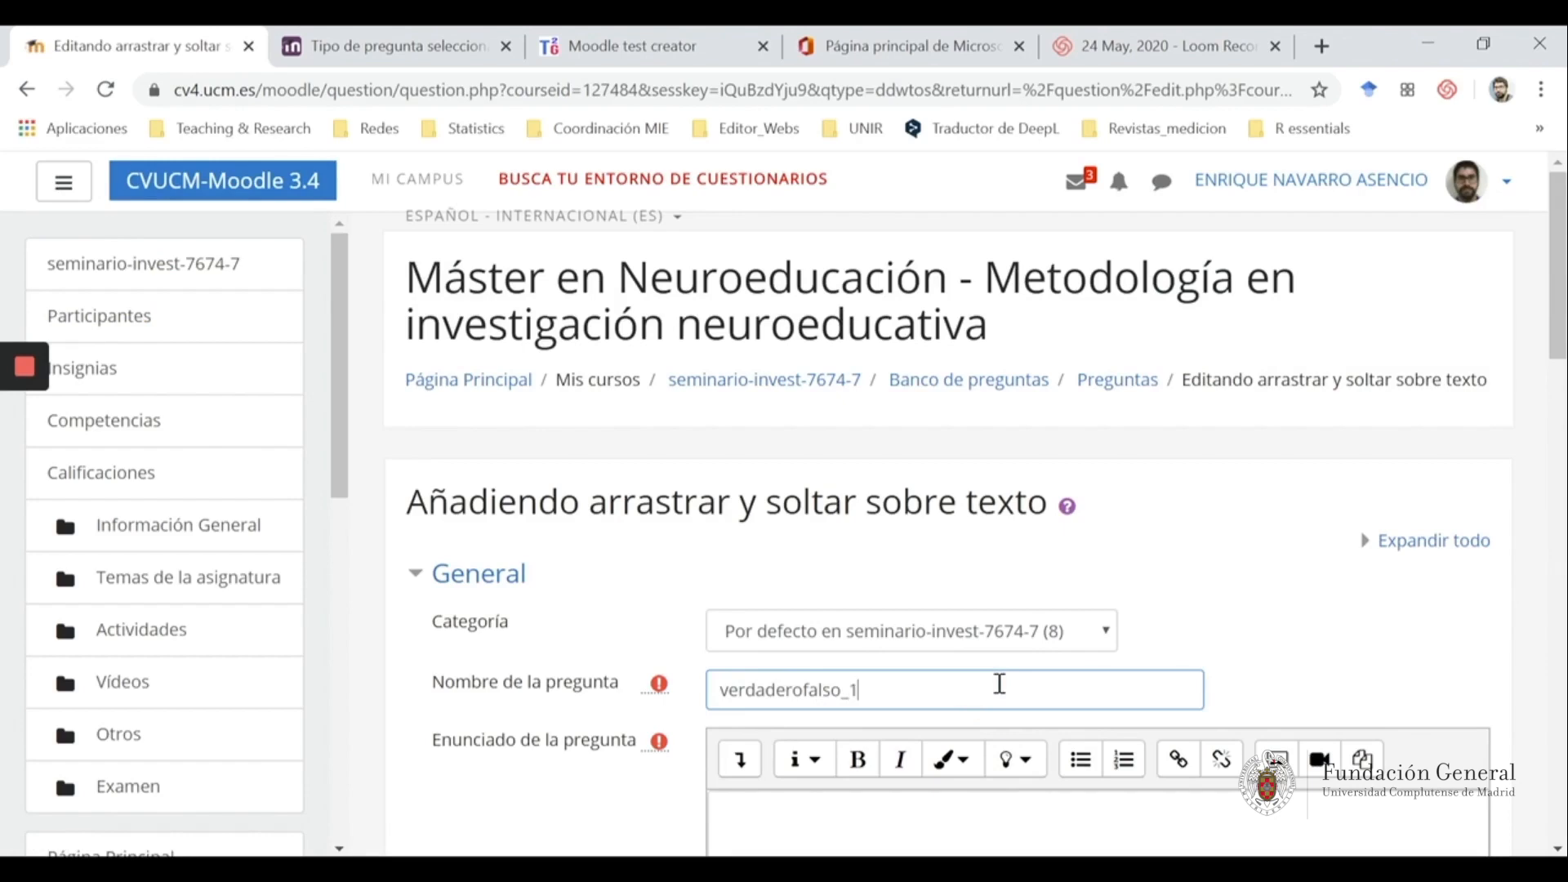
scroll(1000, 684, down, 3)
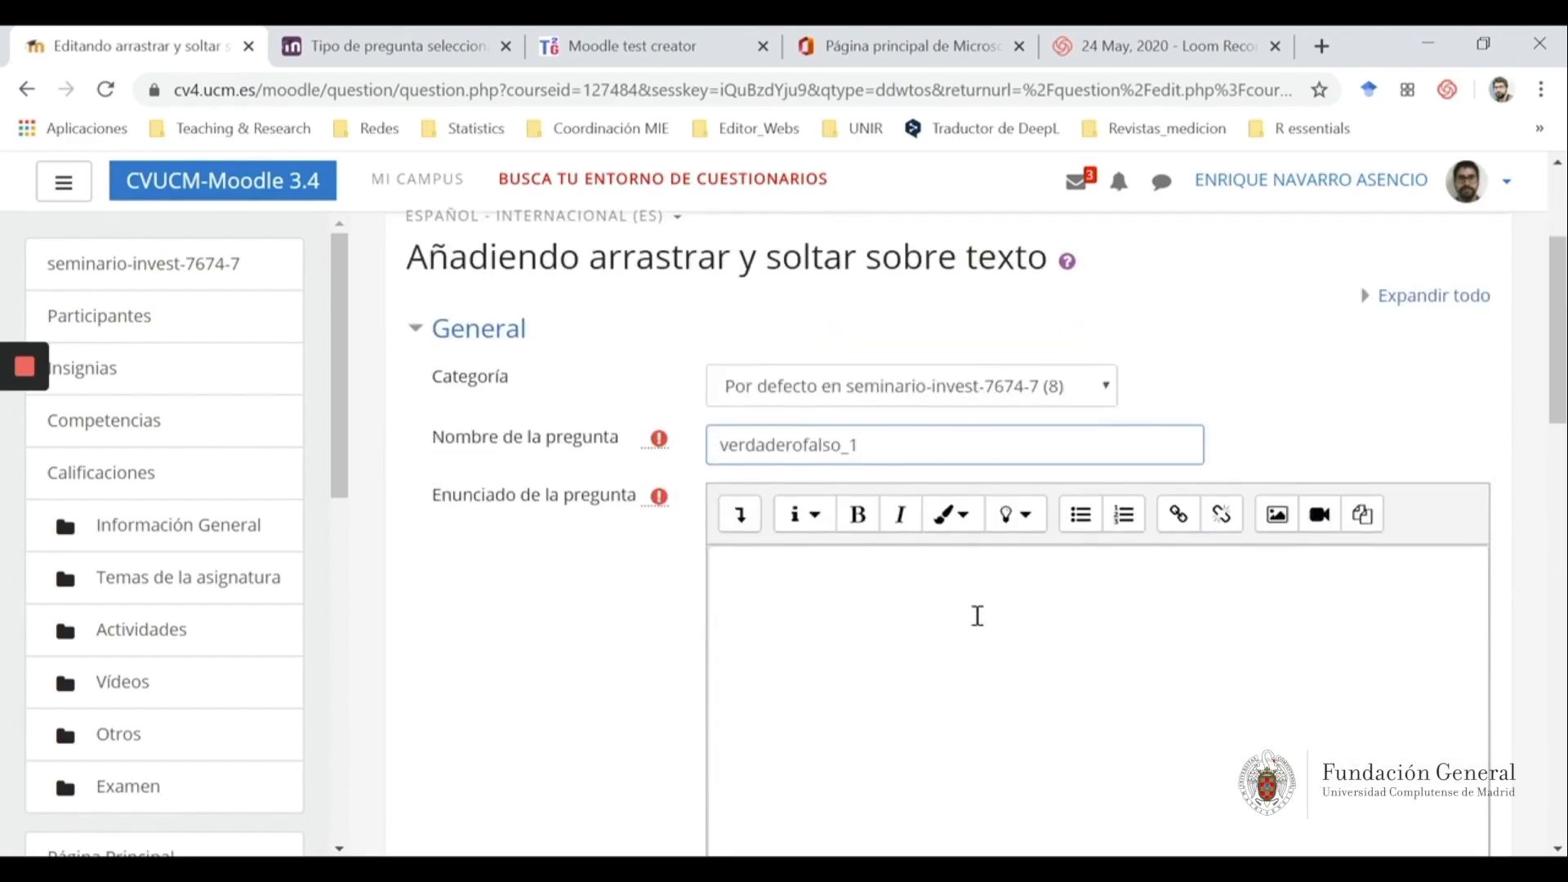
text(o_1)
Copy the "Un videoclub alquila VHS" paragraph from the Word exam document and paste it into the Moodle question text
scroll(849, 625, down, 8)
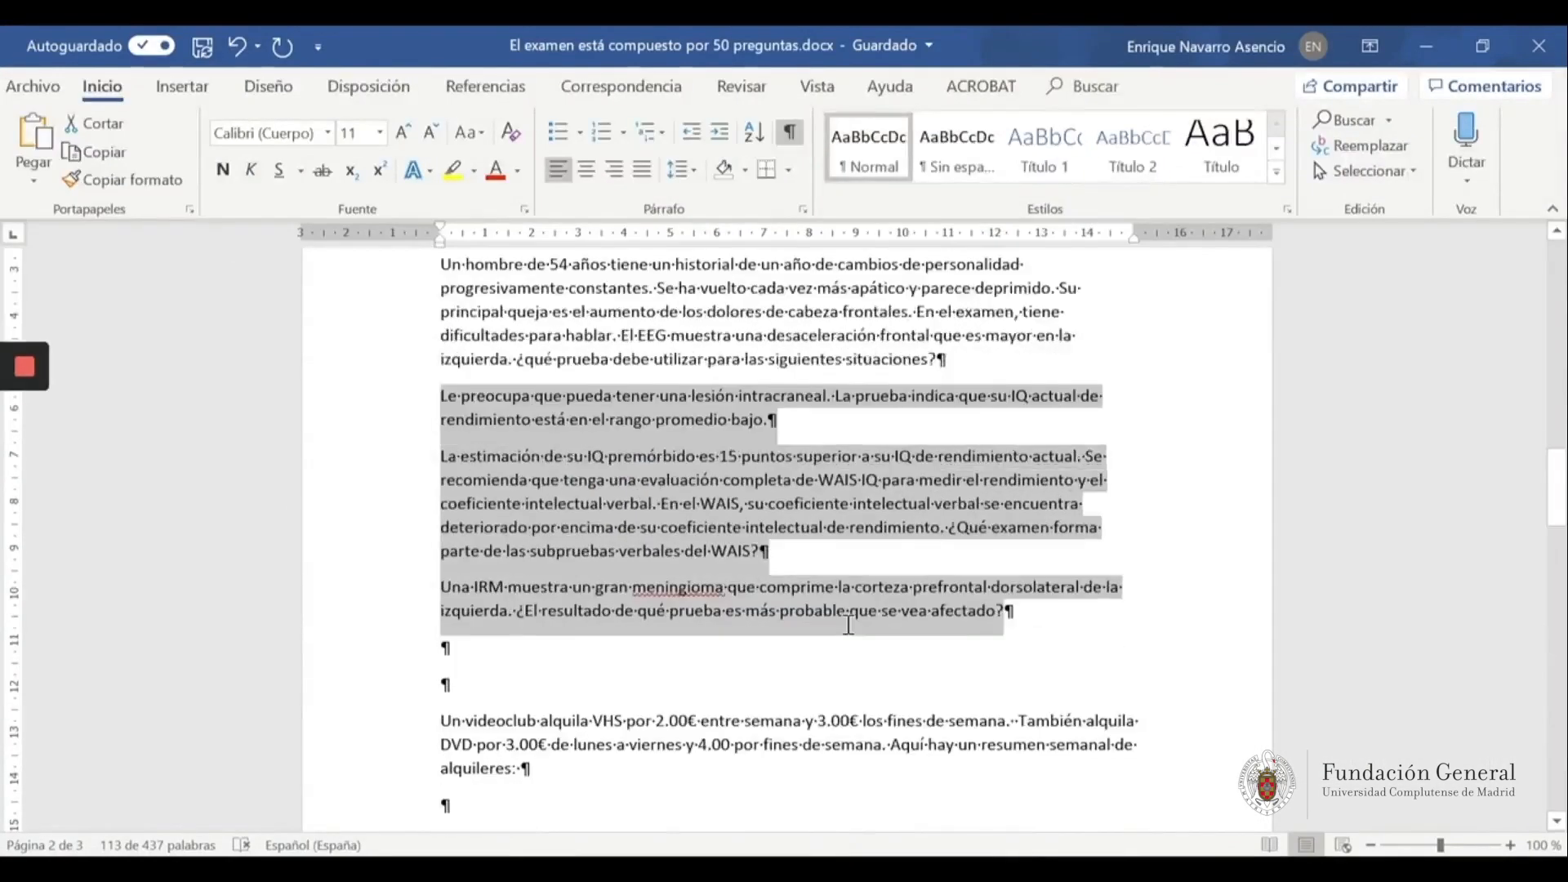
scroll(849, 624, up, 2)
drag(527, 472, 439, 424)
key(ctrl+c)
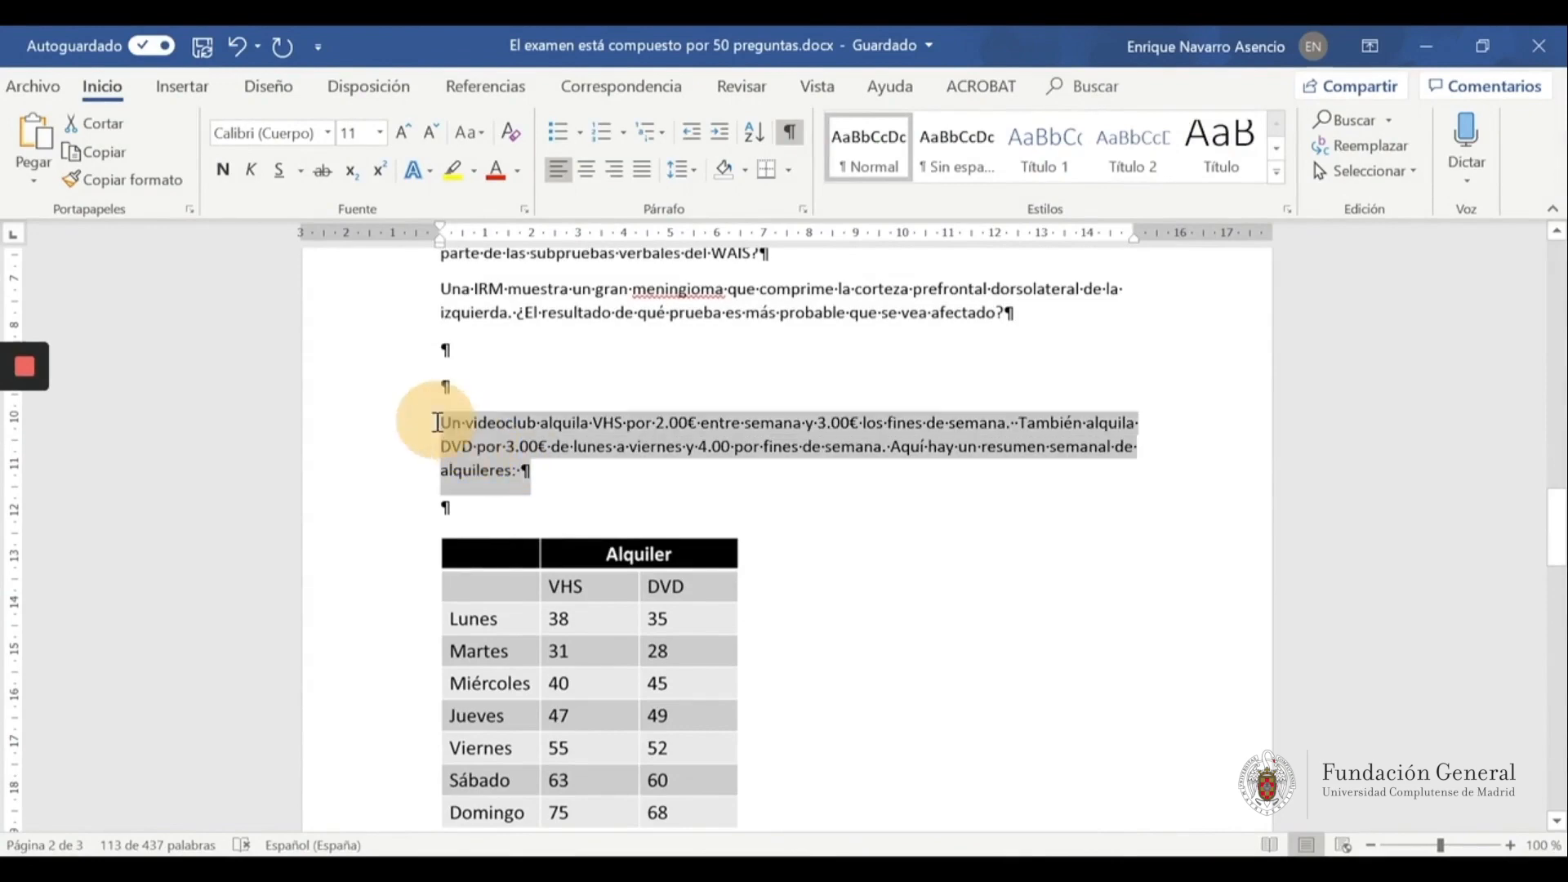
click(1427, 46)
click(900, 598)
key(ctrl+v)
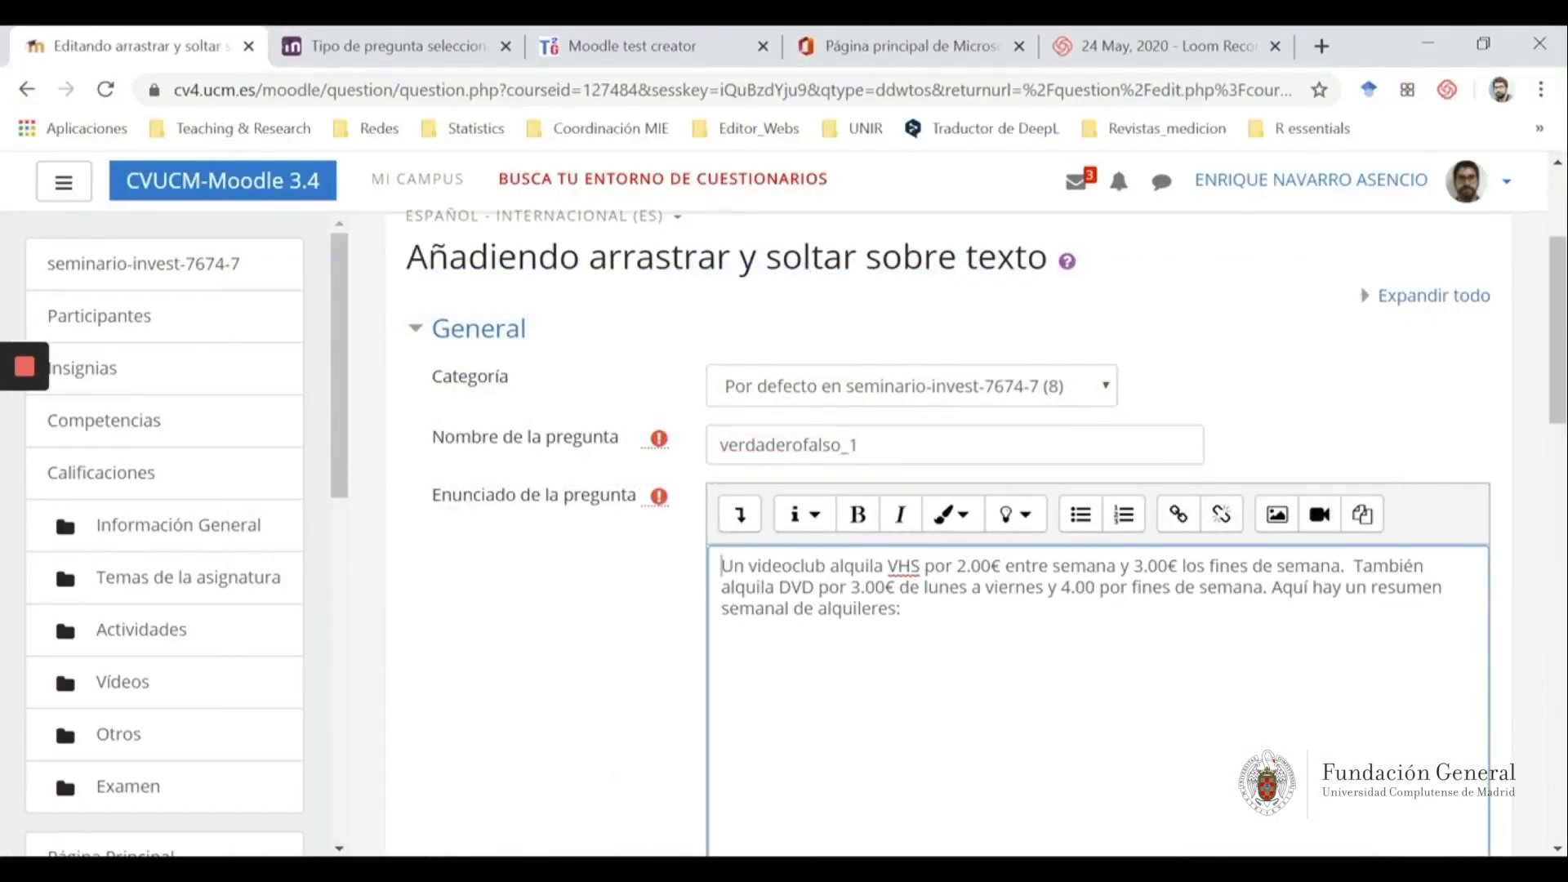
In the Word document, save the Alquiler table as an image file named vf_2
key(alt+Tab)
click(658, 649)
right_click(680, 629)
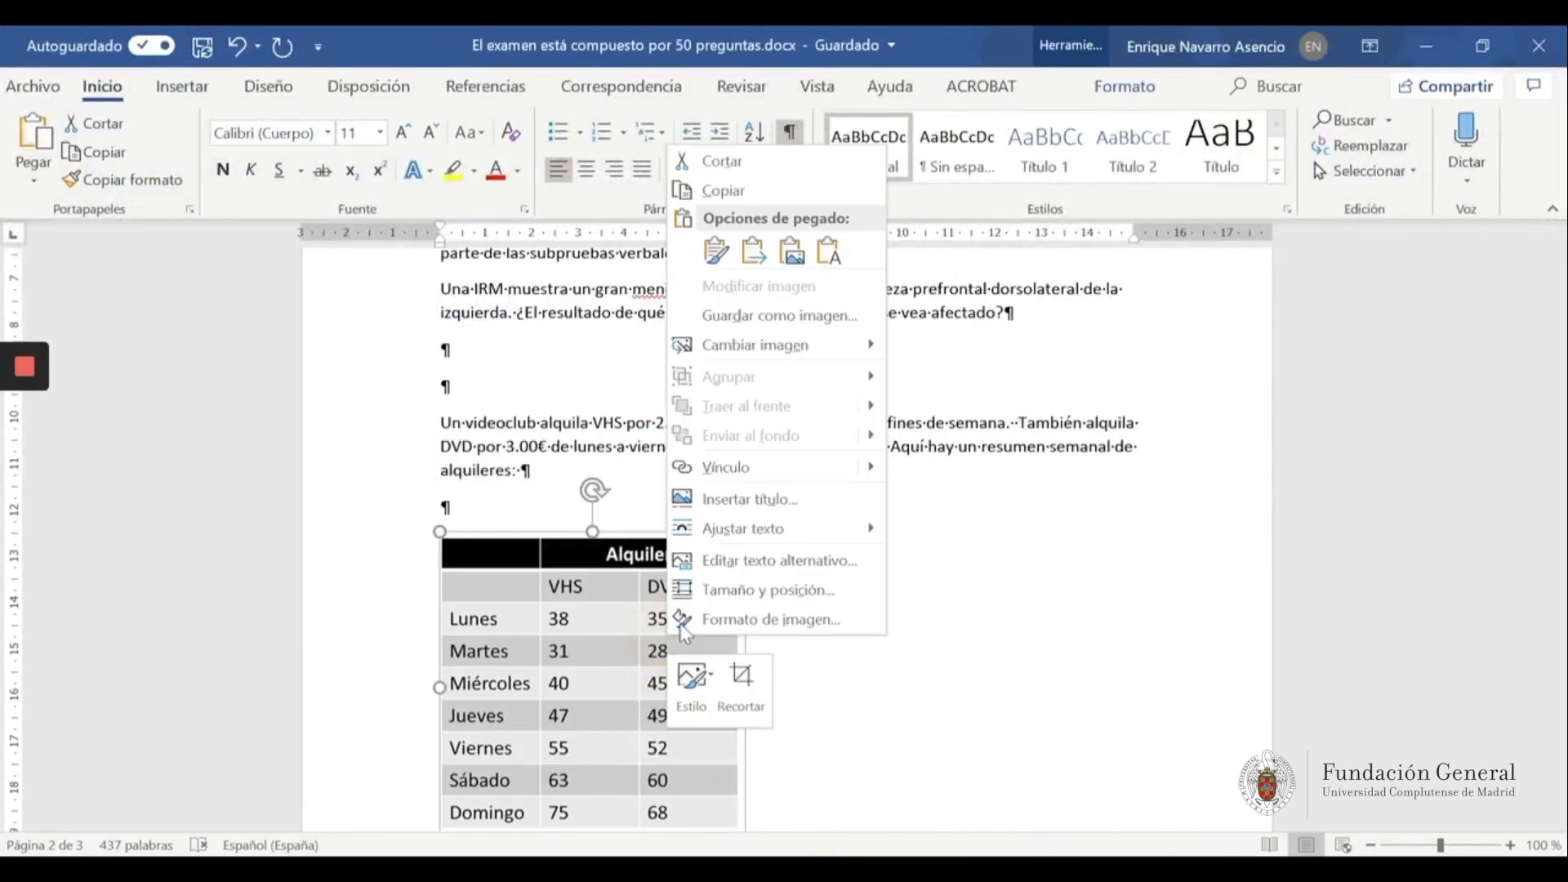
click(765, 324)
text(vf_2)
click(600, 571)
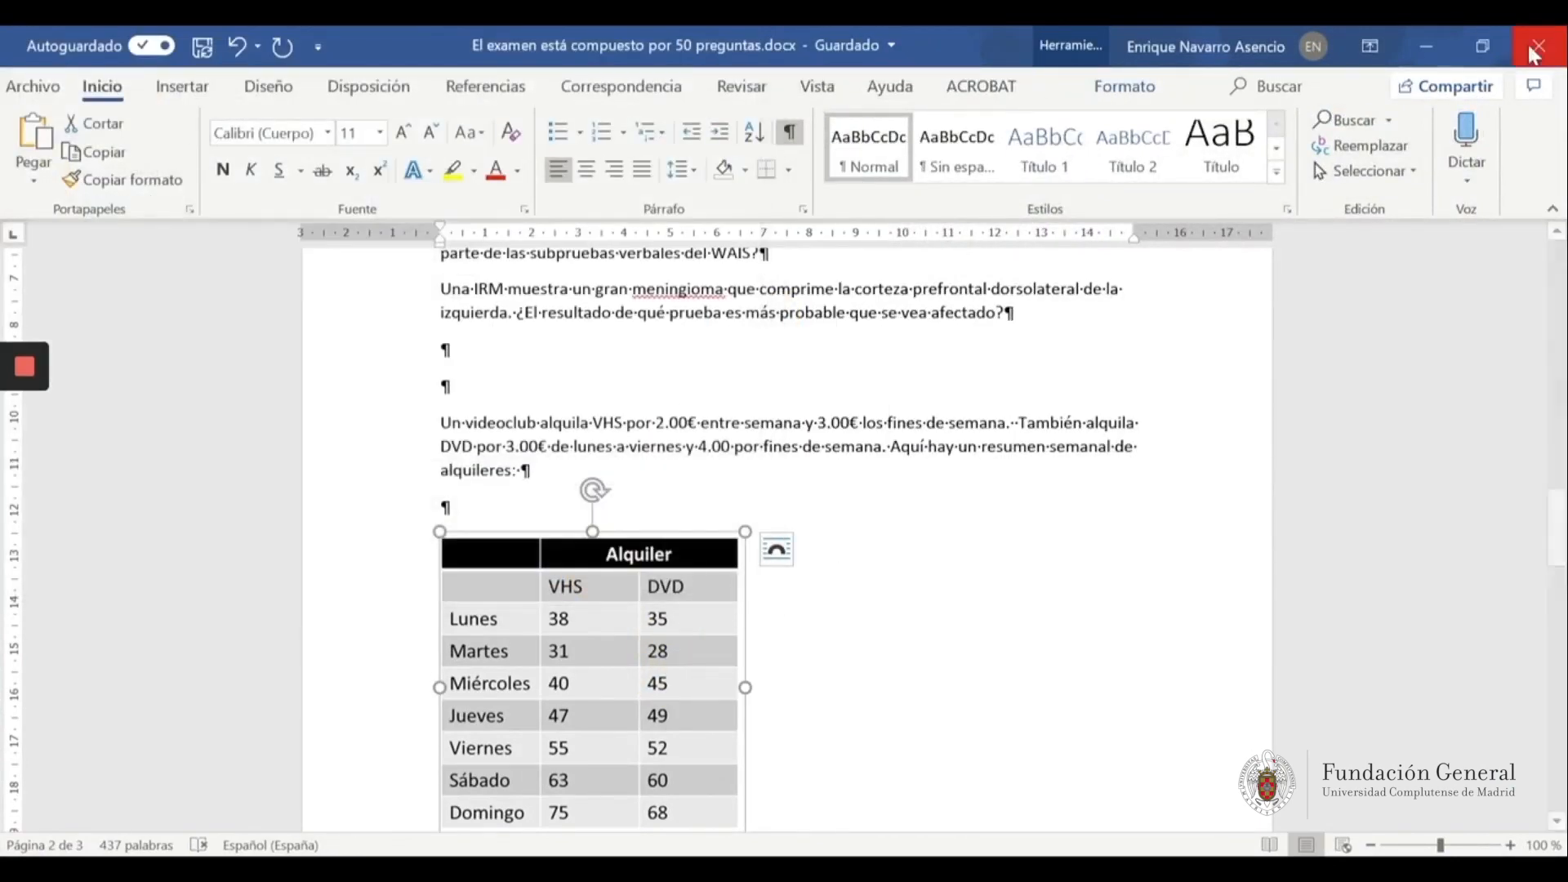
Return to Moodle and upload the saved table image from the Evaluacion online folder for insertion below the question's introductory paragraph
click(1426, 46)
click(991, 603)
click(988, 628)
click(1278, 519)
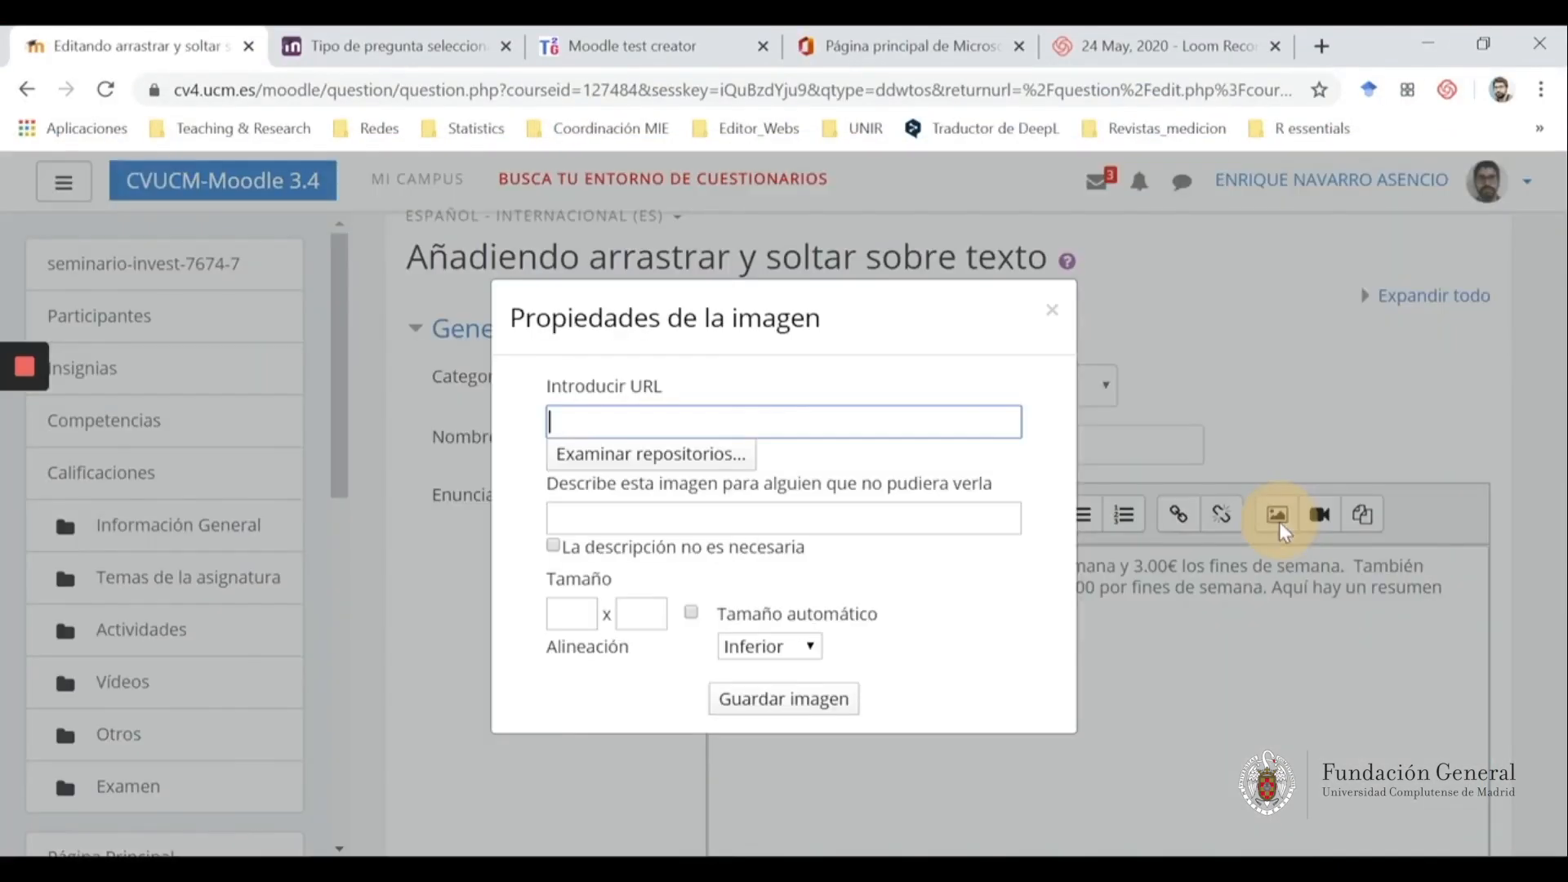
click(618, 458)
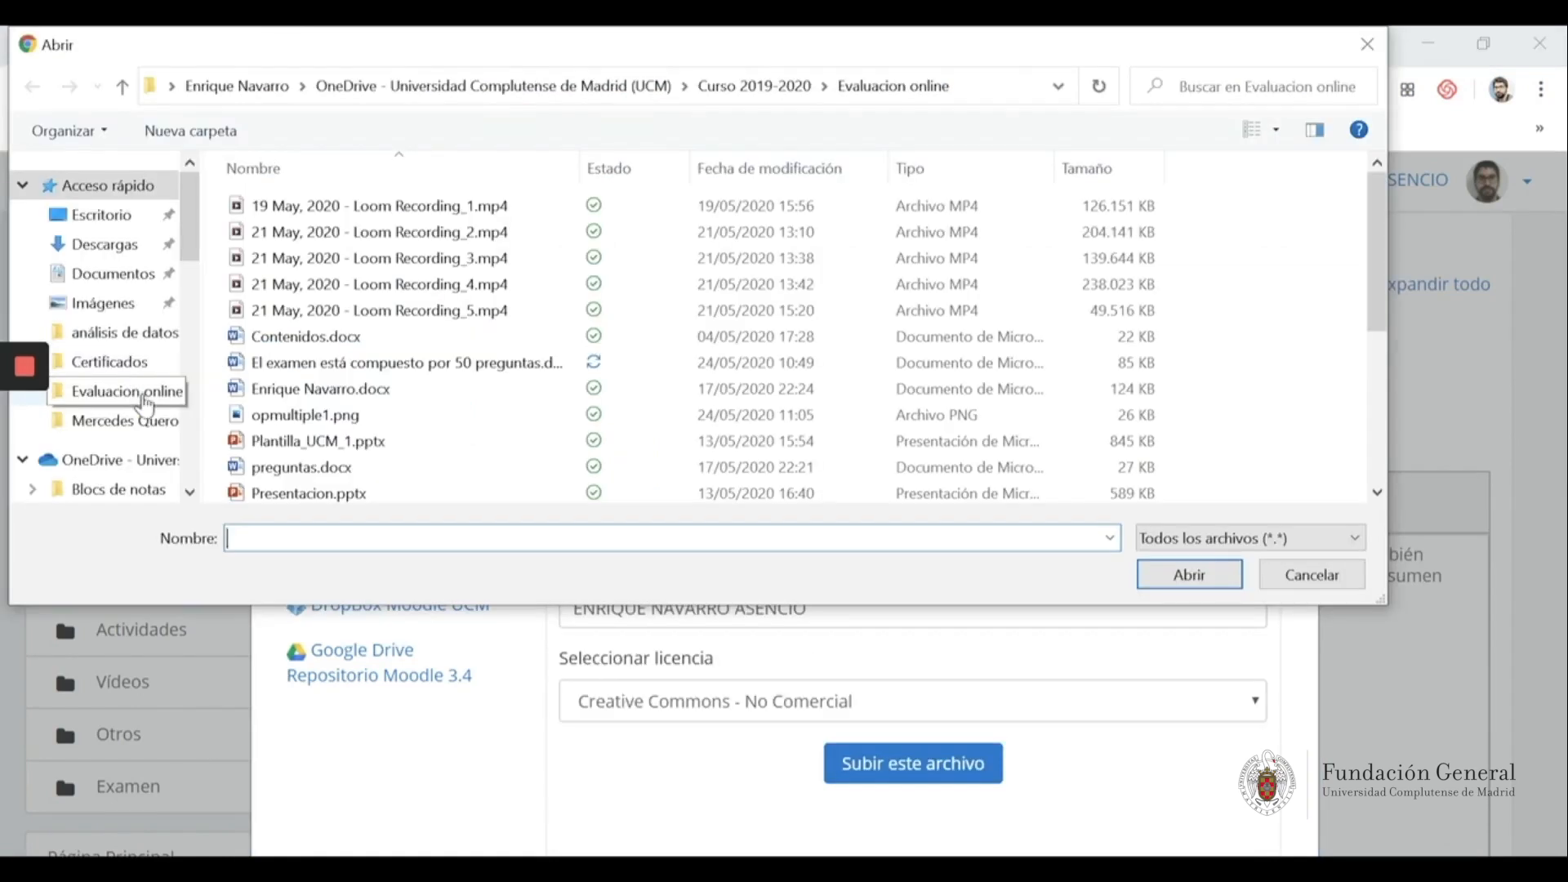
click(140, 396)
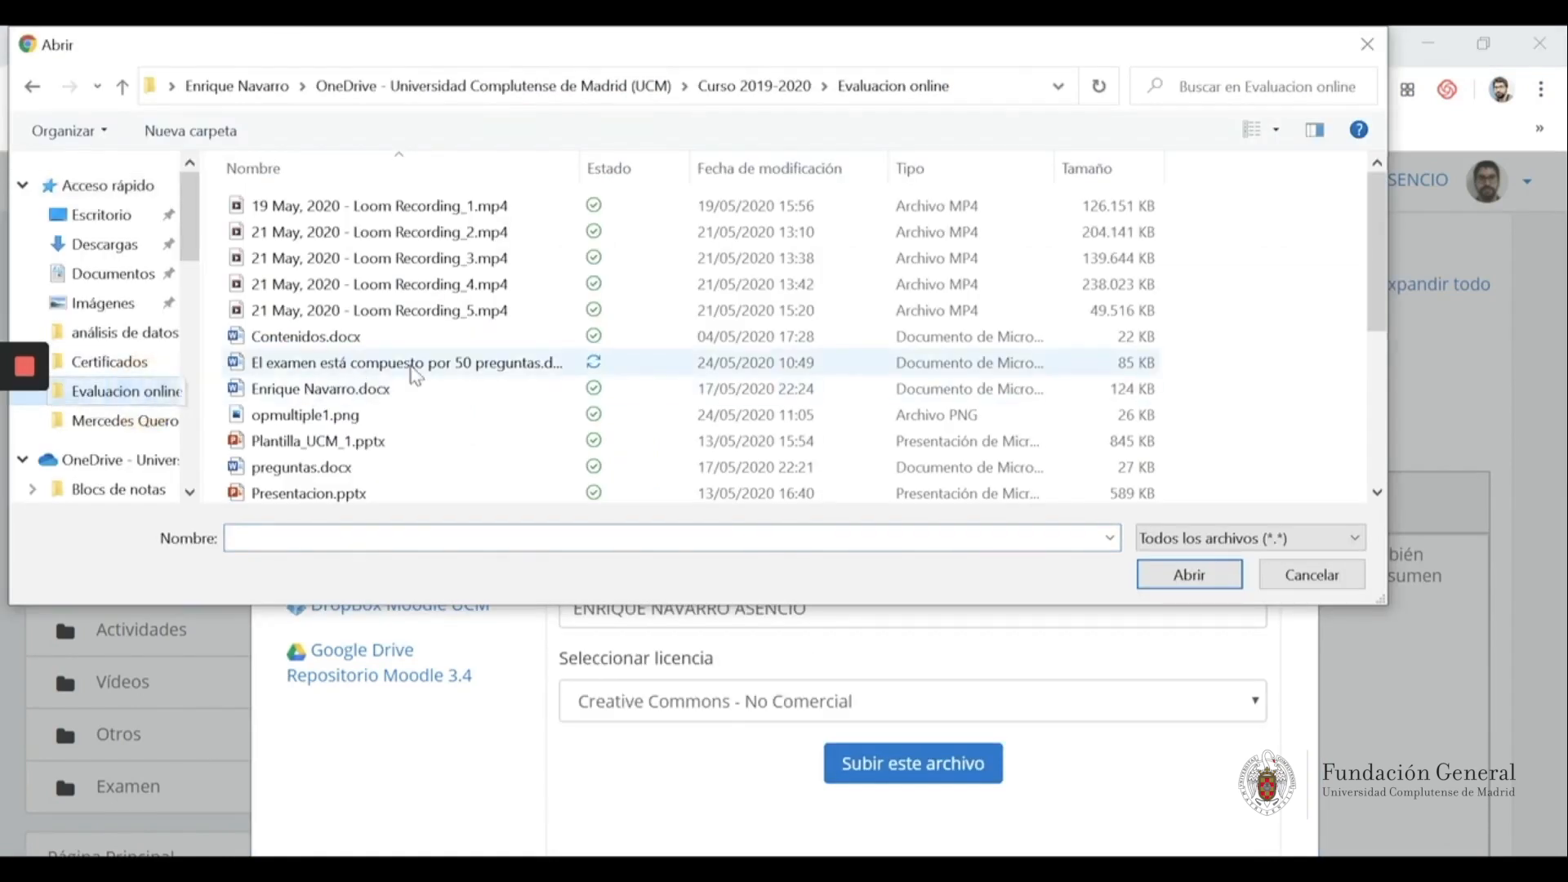
scroll(366, 381, down, 4)
click(364, 493)
click(1190, 575)
click(926, 772)
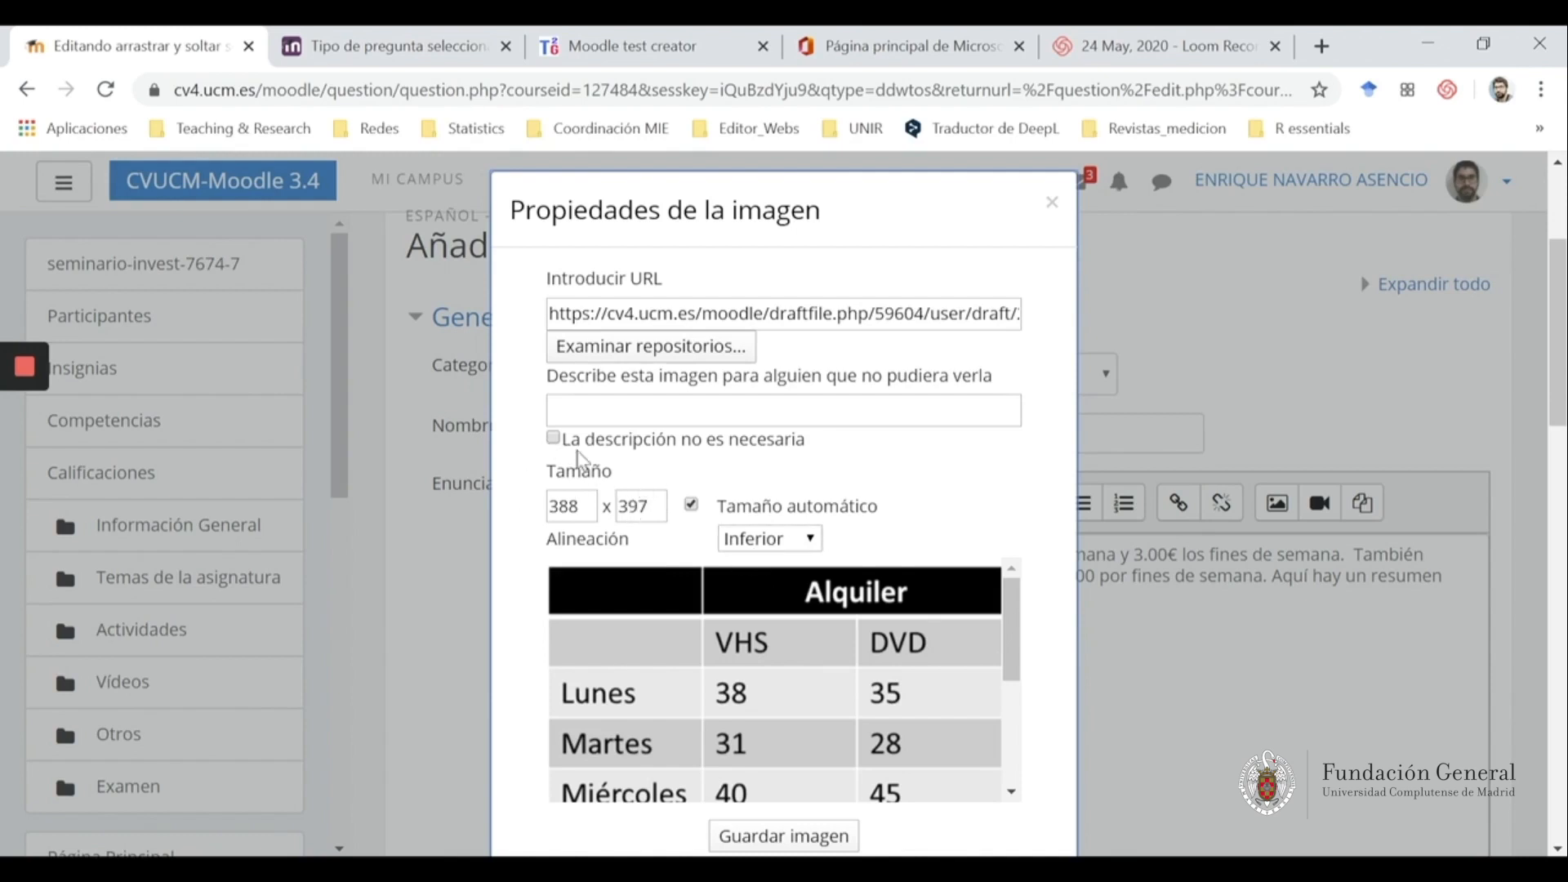
Mark the image description as unnecessary, set the alignment to "Al medio" and save the image into the question text
click(553, 438)
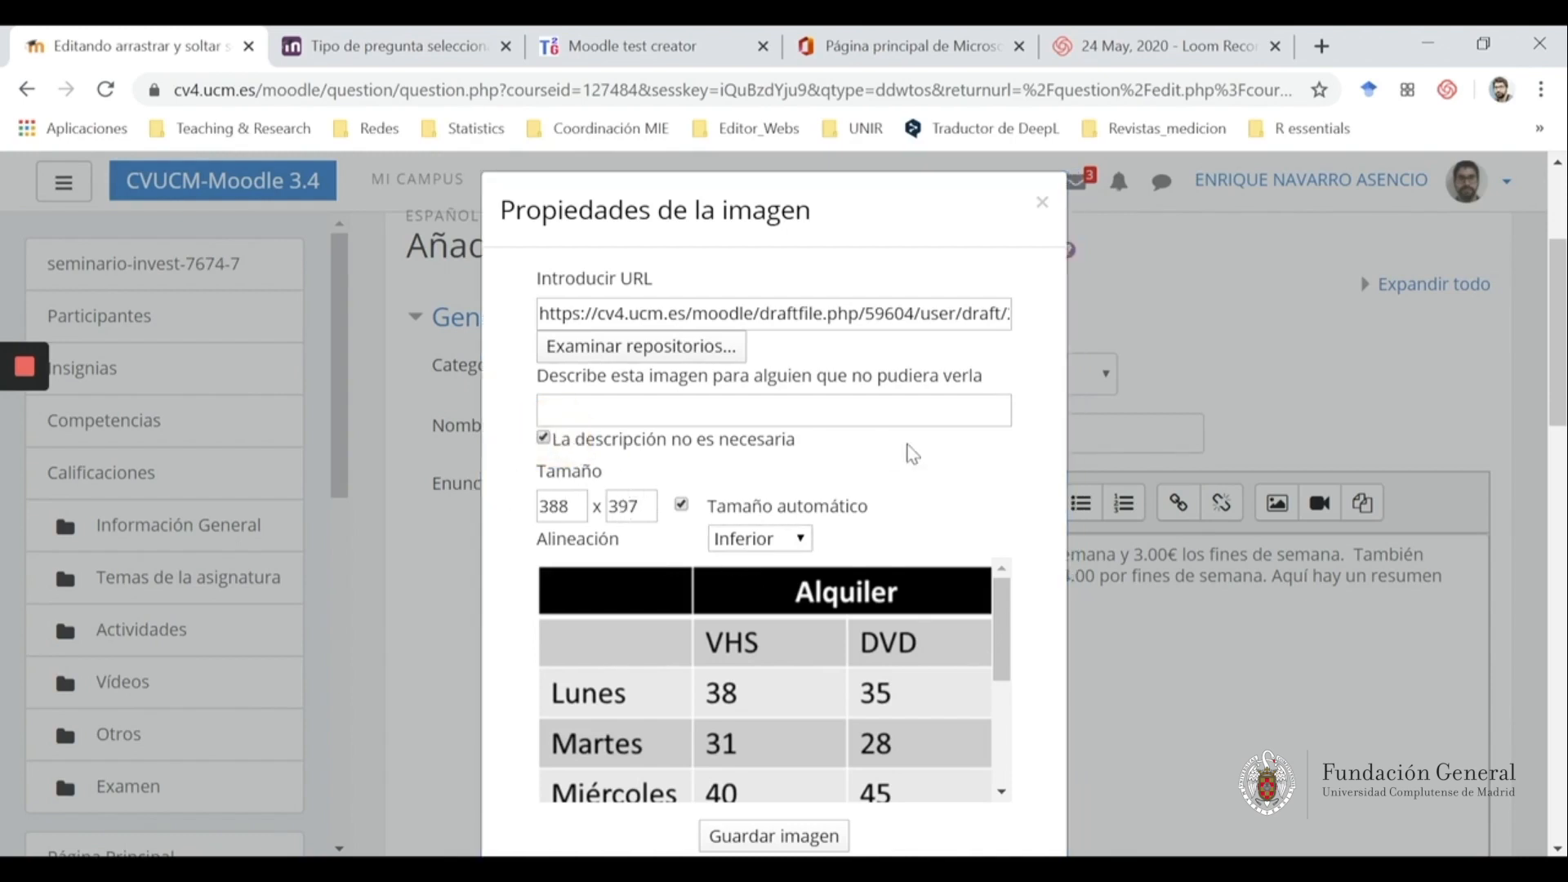
click(798, 541)
click(776, 592)
scroll(920, 536, down, 9)
scroll(827, 355, up, 5)
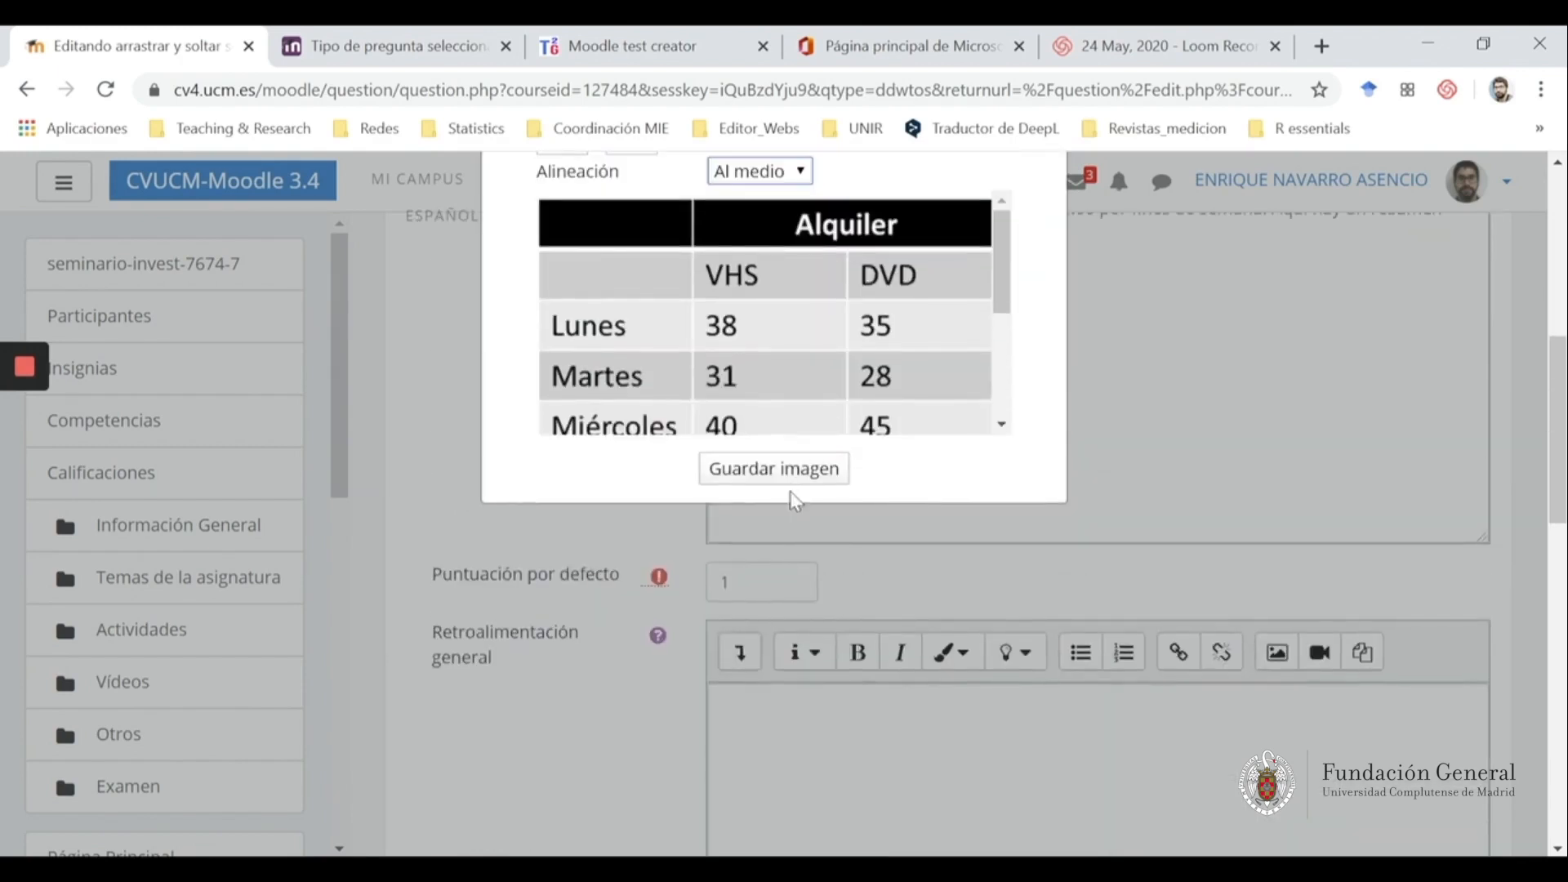
click(788, 477)
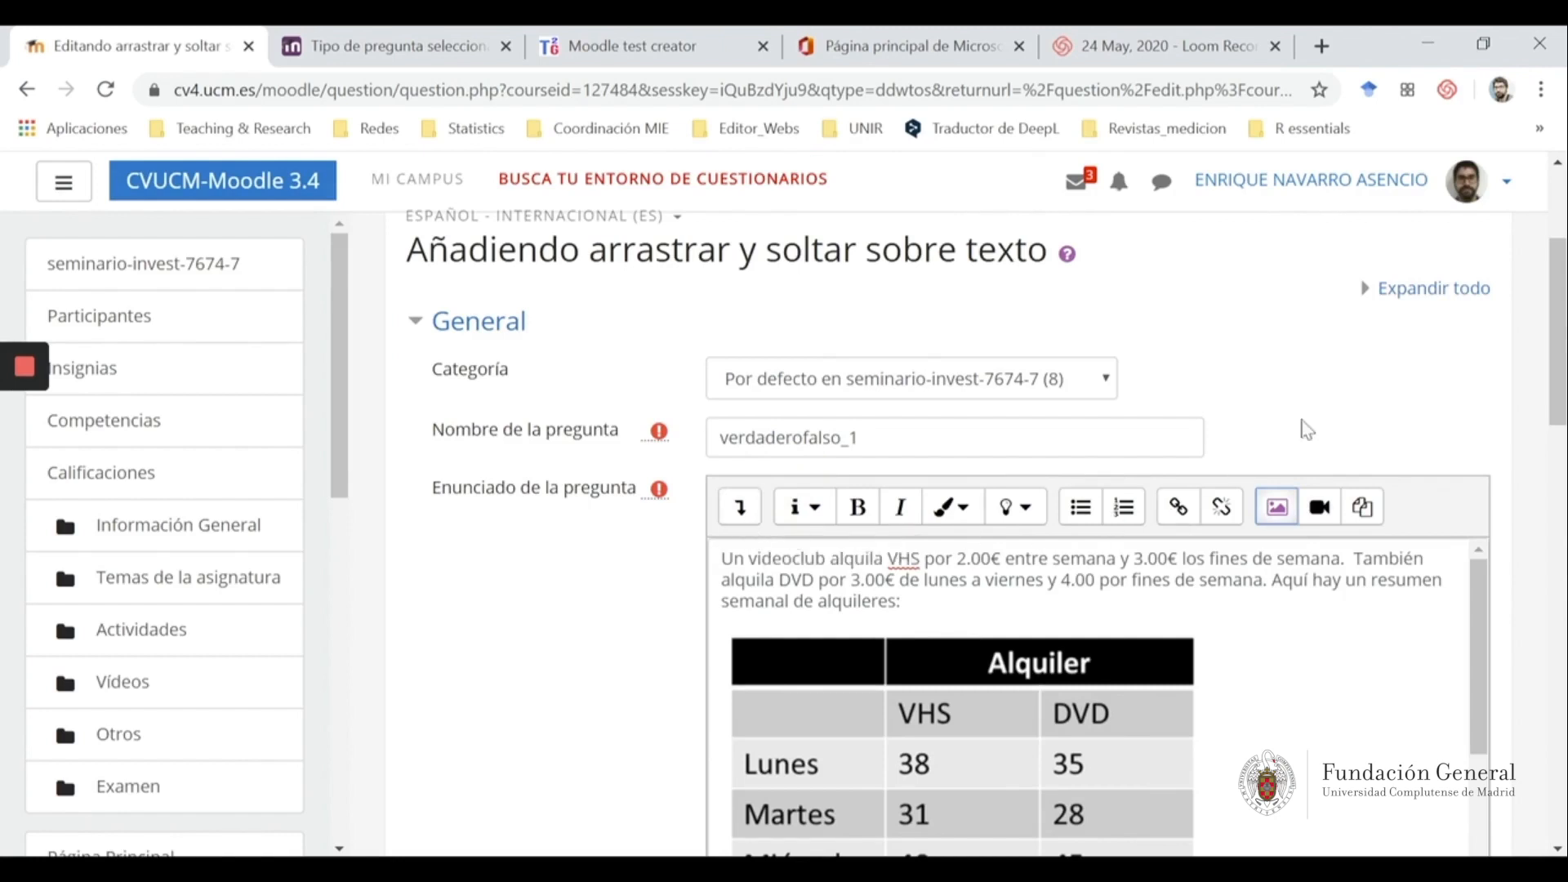
Set the question's default score to 6 and place the text cursor below the inserted table
scroll(1480, 406, down, 3)
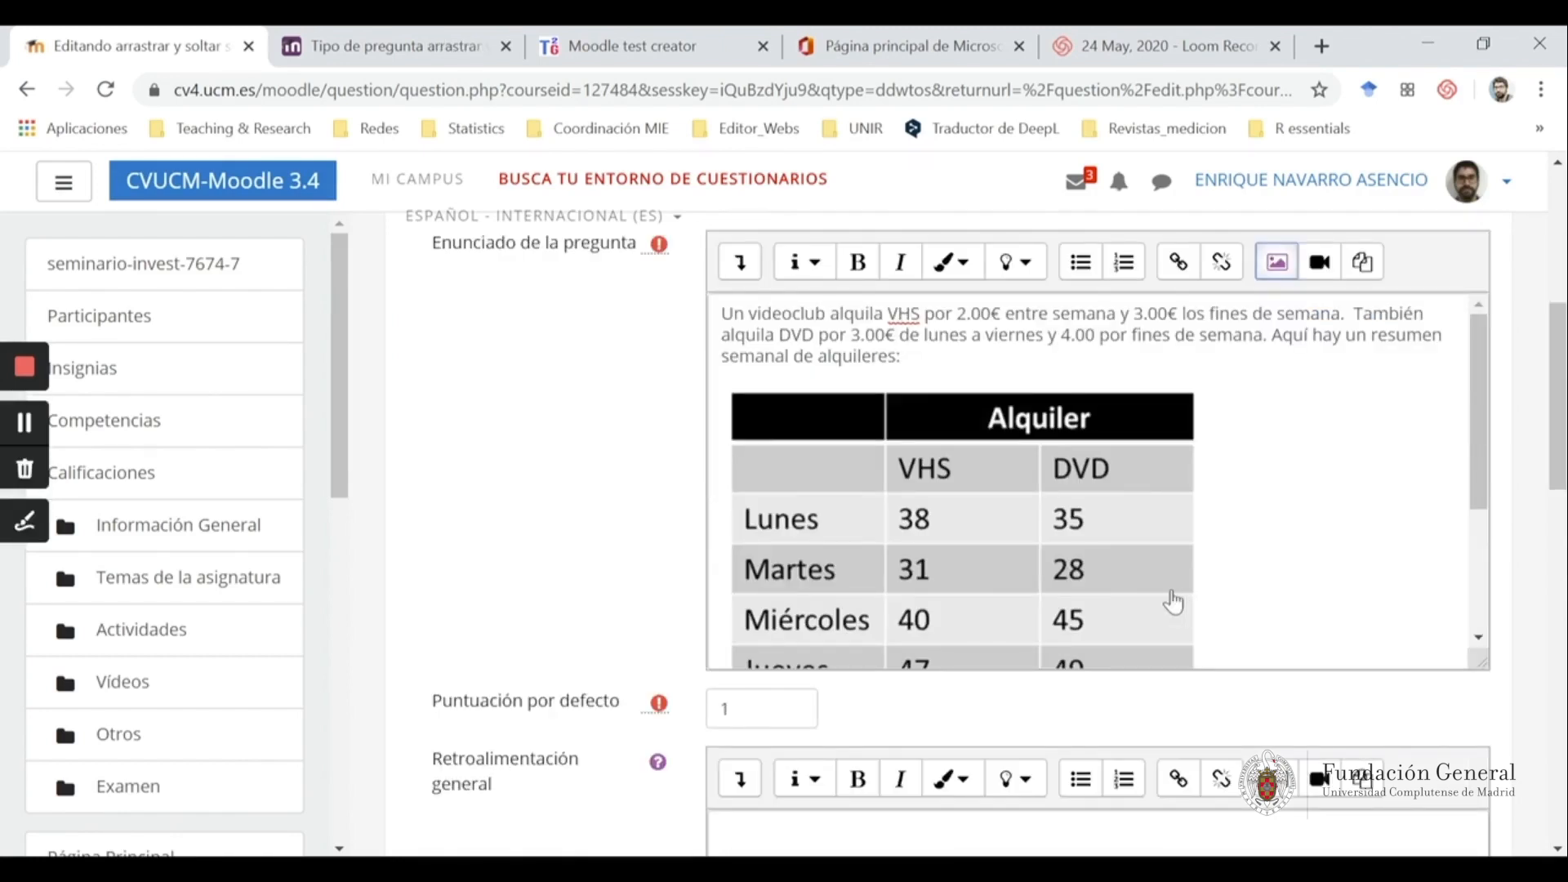
scroll(1174, 603, down, 3)
click(747, 710)
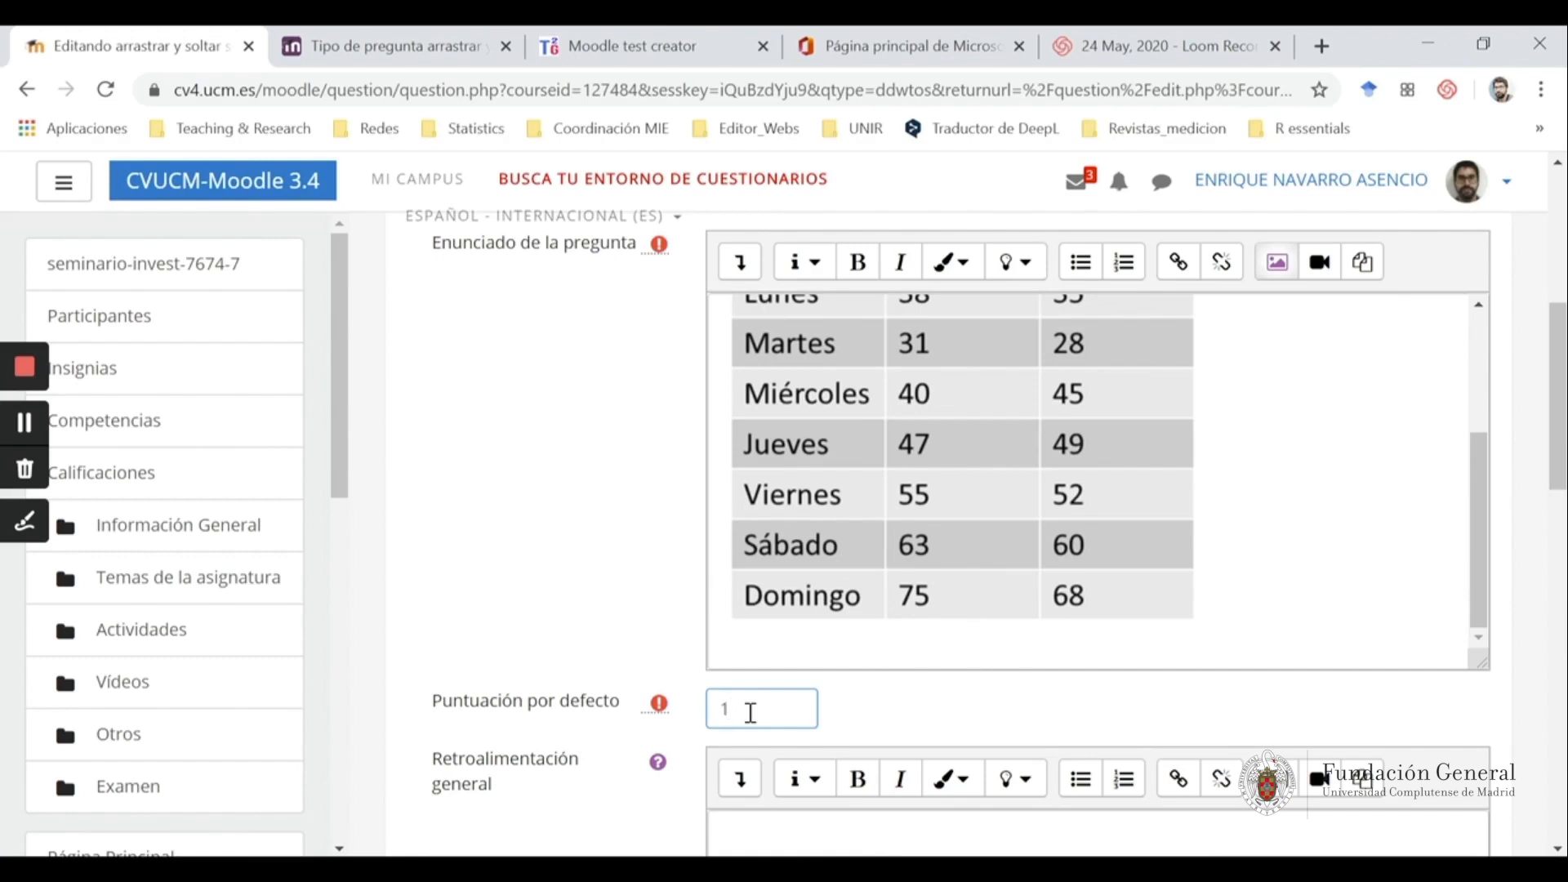
scroll(1103, 563, down, 1)
click(1267, 518)
scroll(1288, 515, down, 2)
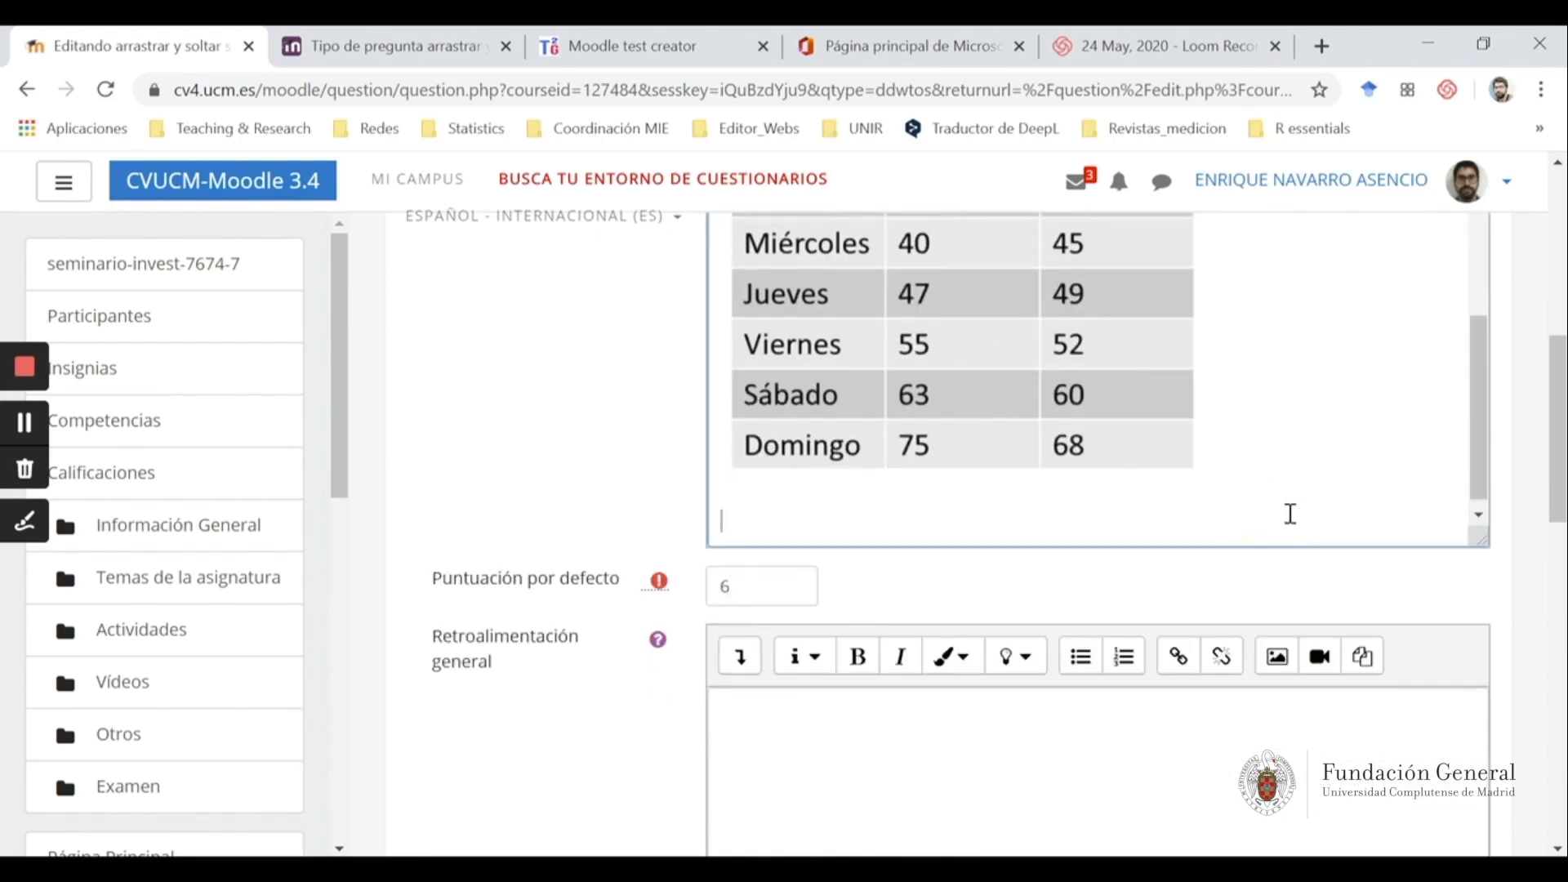
Copy the six numbered videoclub statements from the Word document and paste them below the table in the question text
scroll(1532, 670, down, 3)
scroll(1533, 669, down, 5)
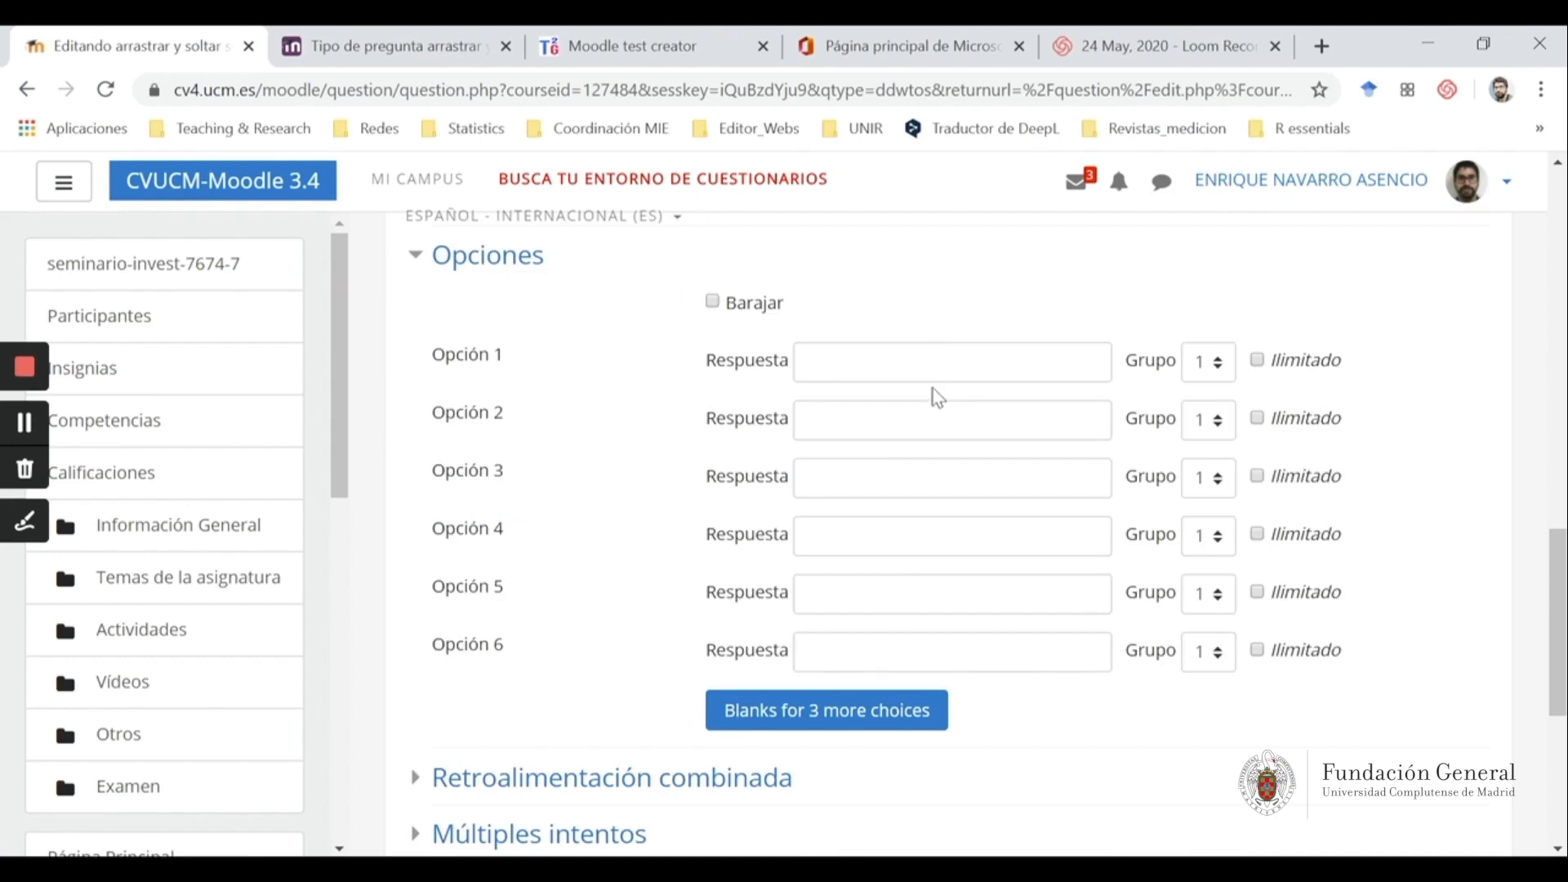
scroll(1055, 439, up, 4)
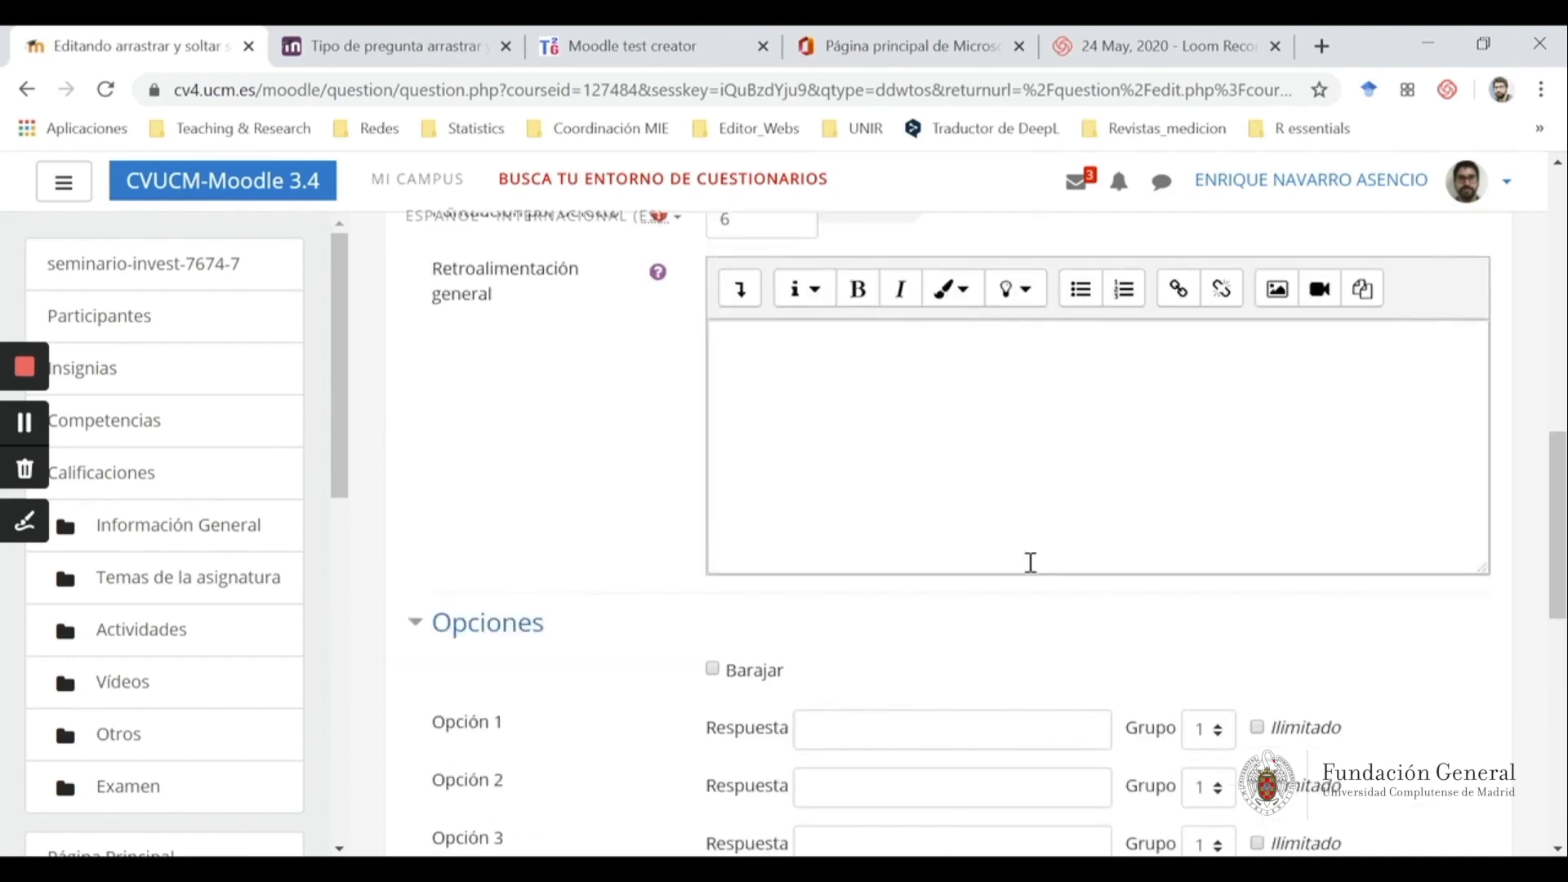
mouse_move(815, 870)
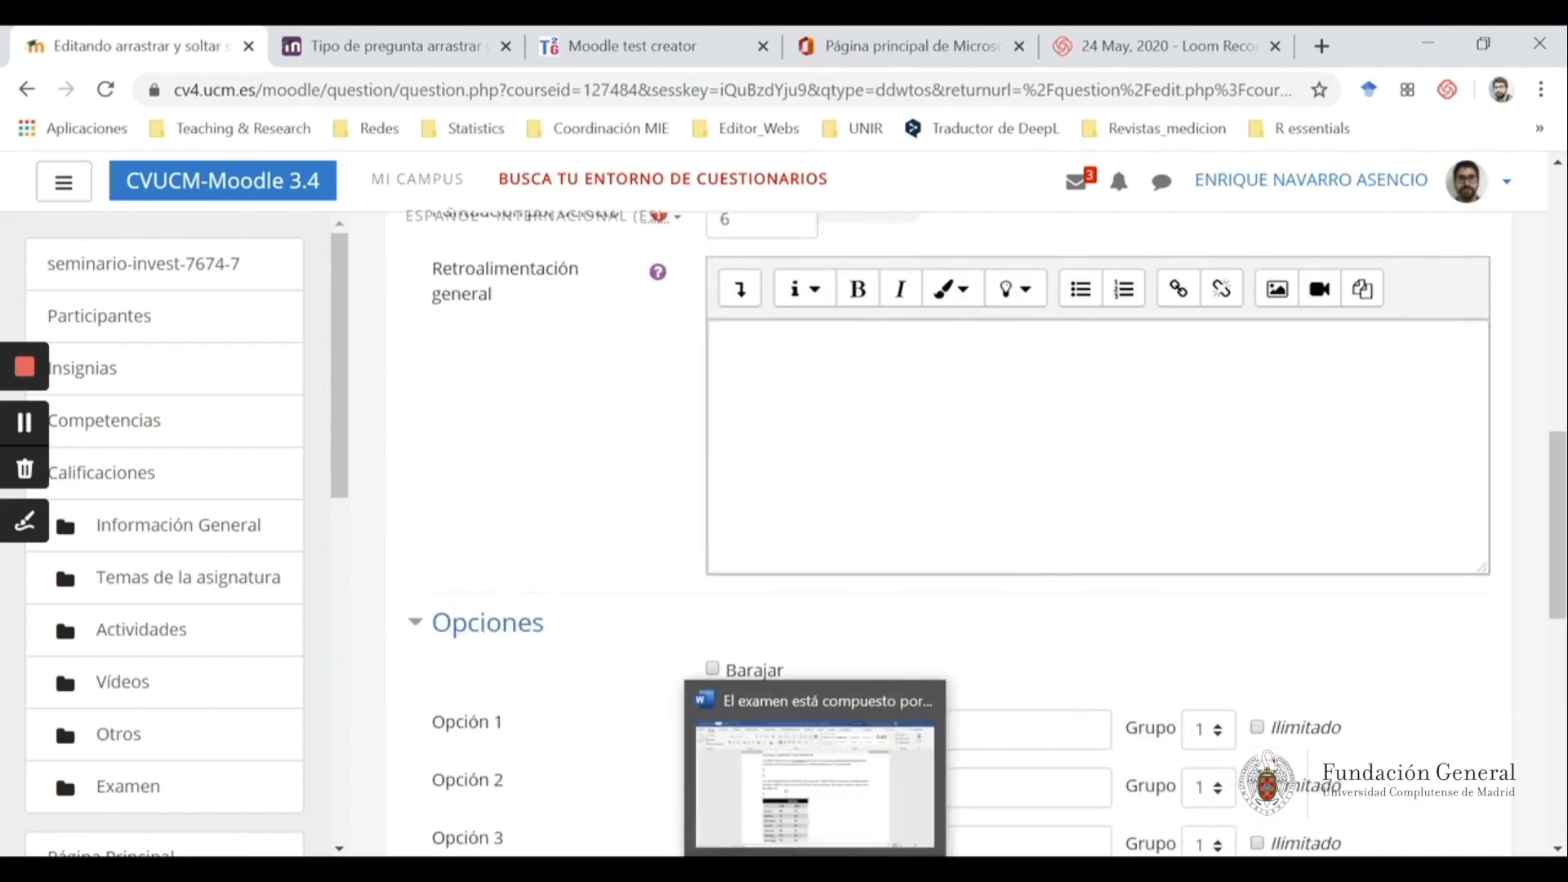
click(815, 784)
scroll(798, 609, down, 10)
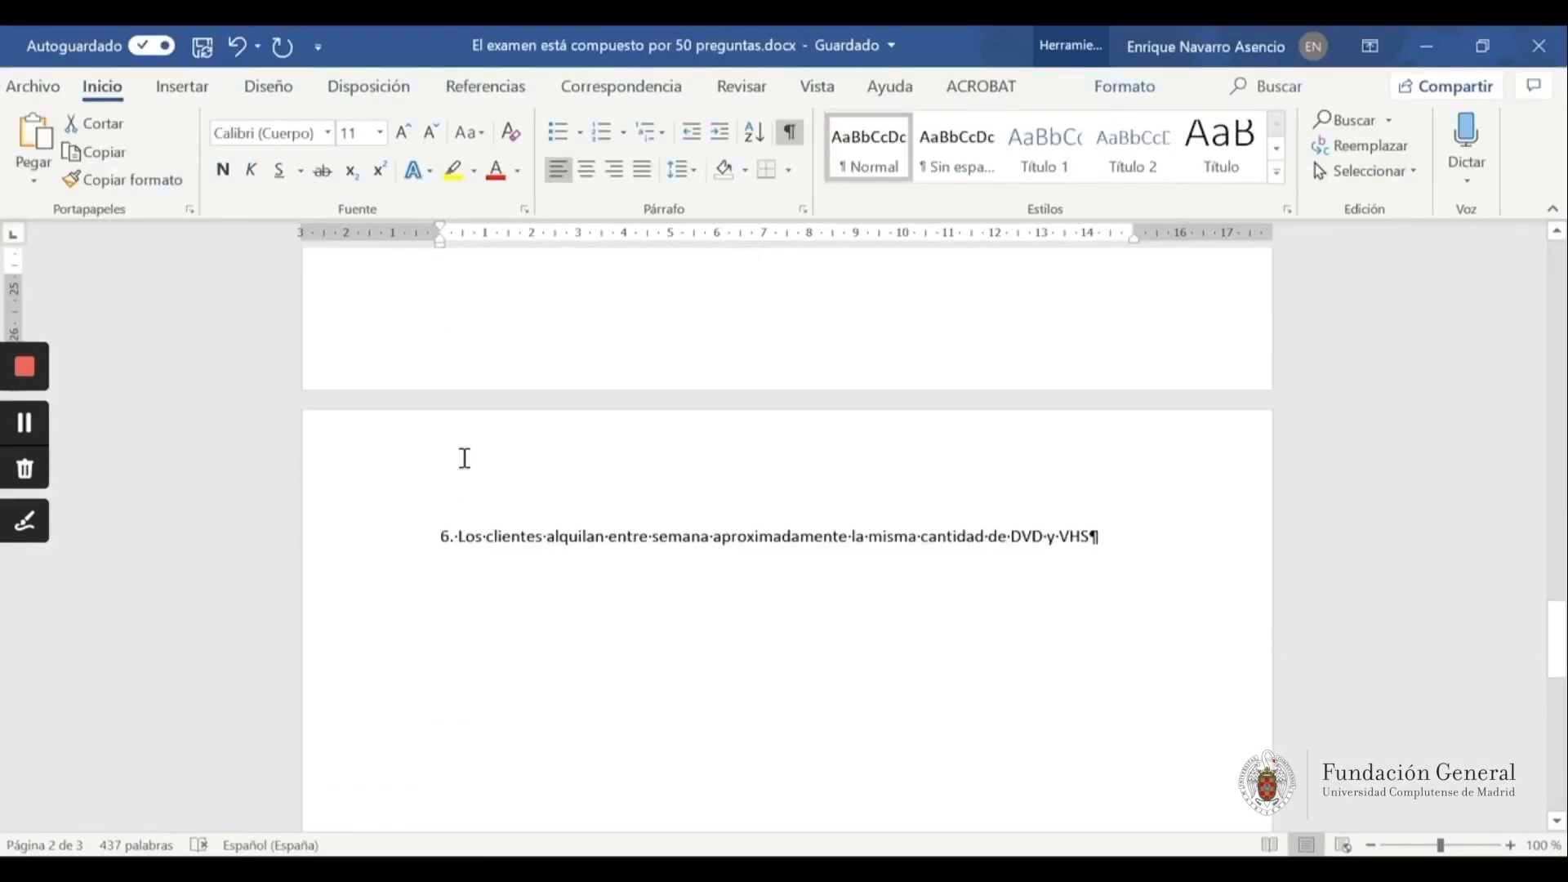
scroll(464, 459, up, 3)
drag(439, 378, 1080, 610)
key(ctrl+c)
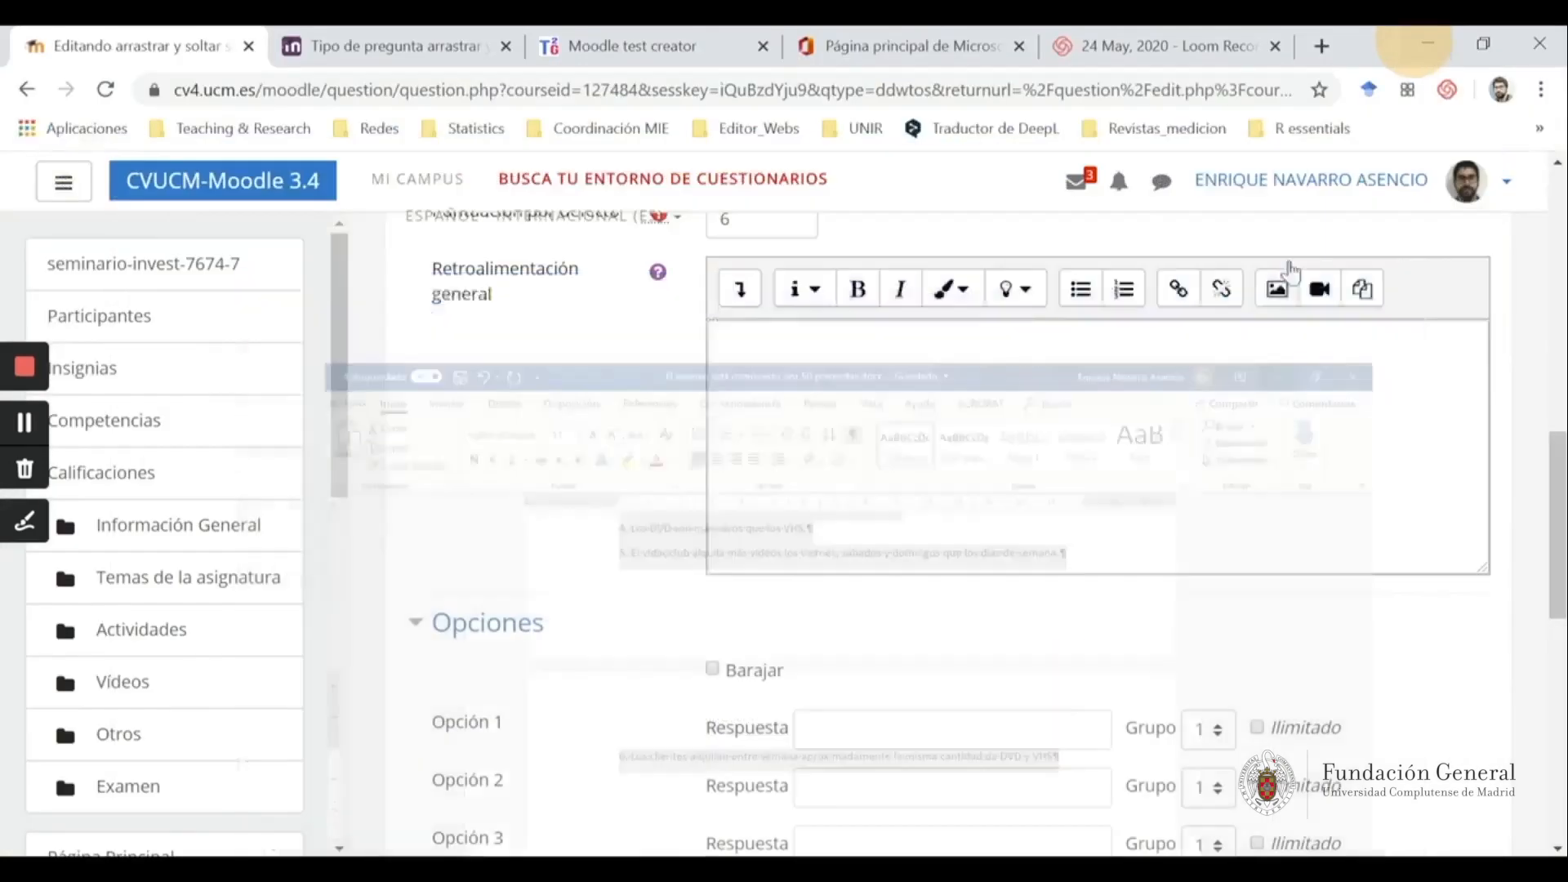
scroll(1197, 629, up, 8)
click(956, 620)
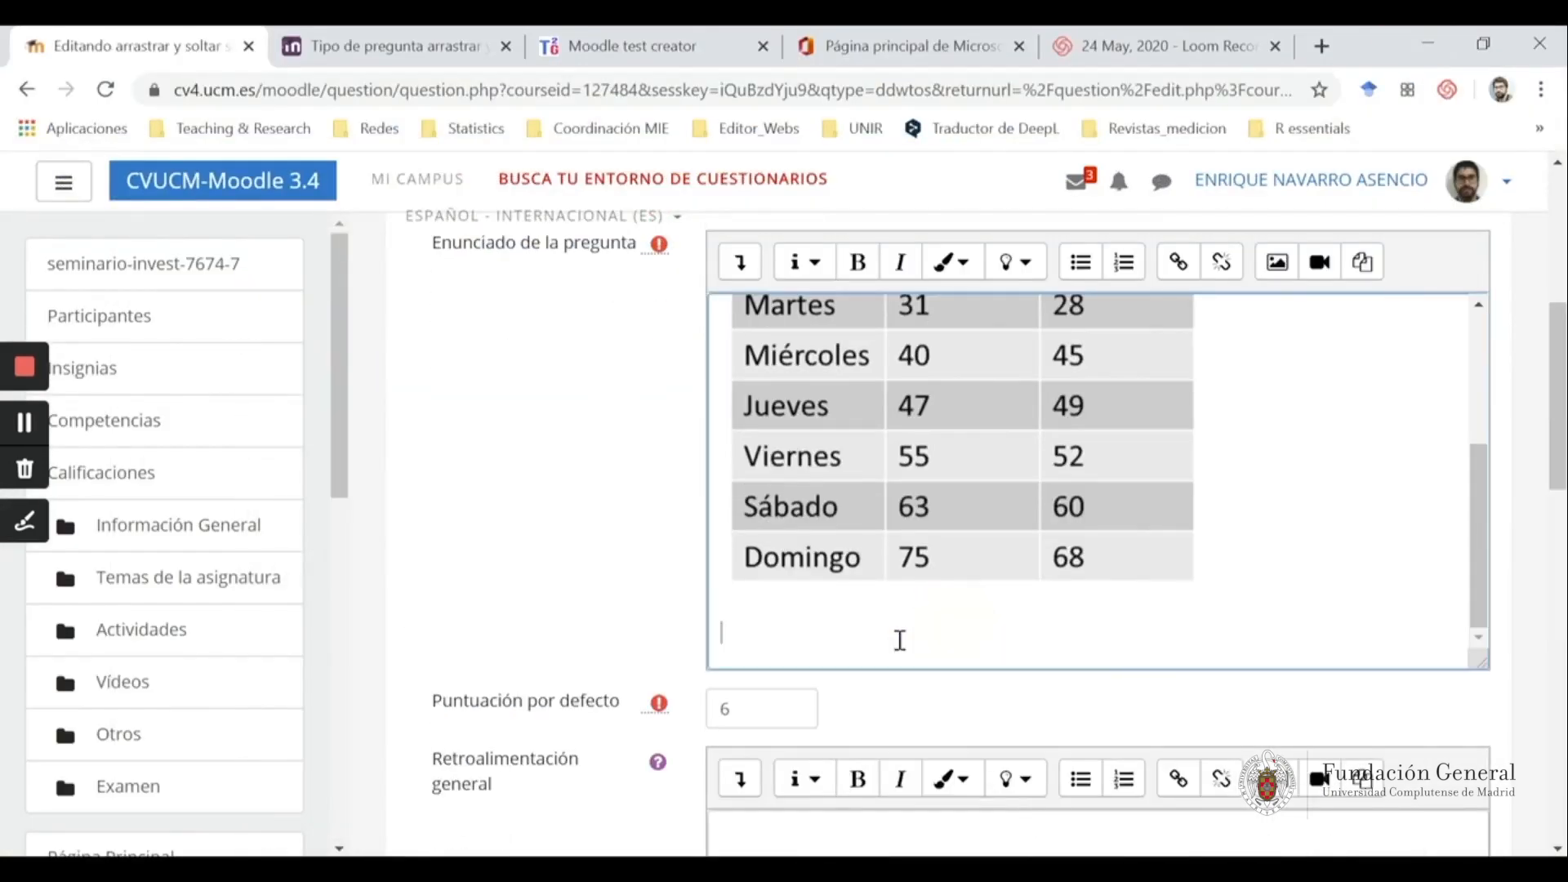
key(ctrl+v)
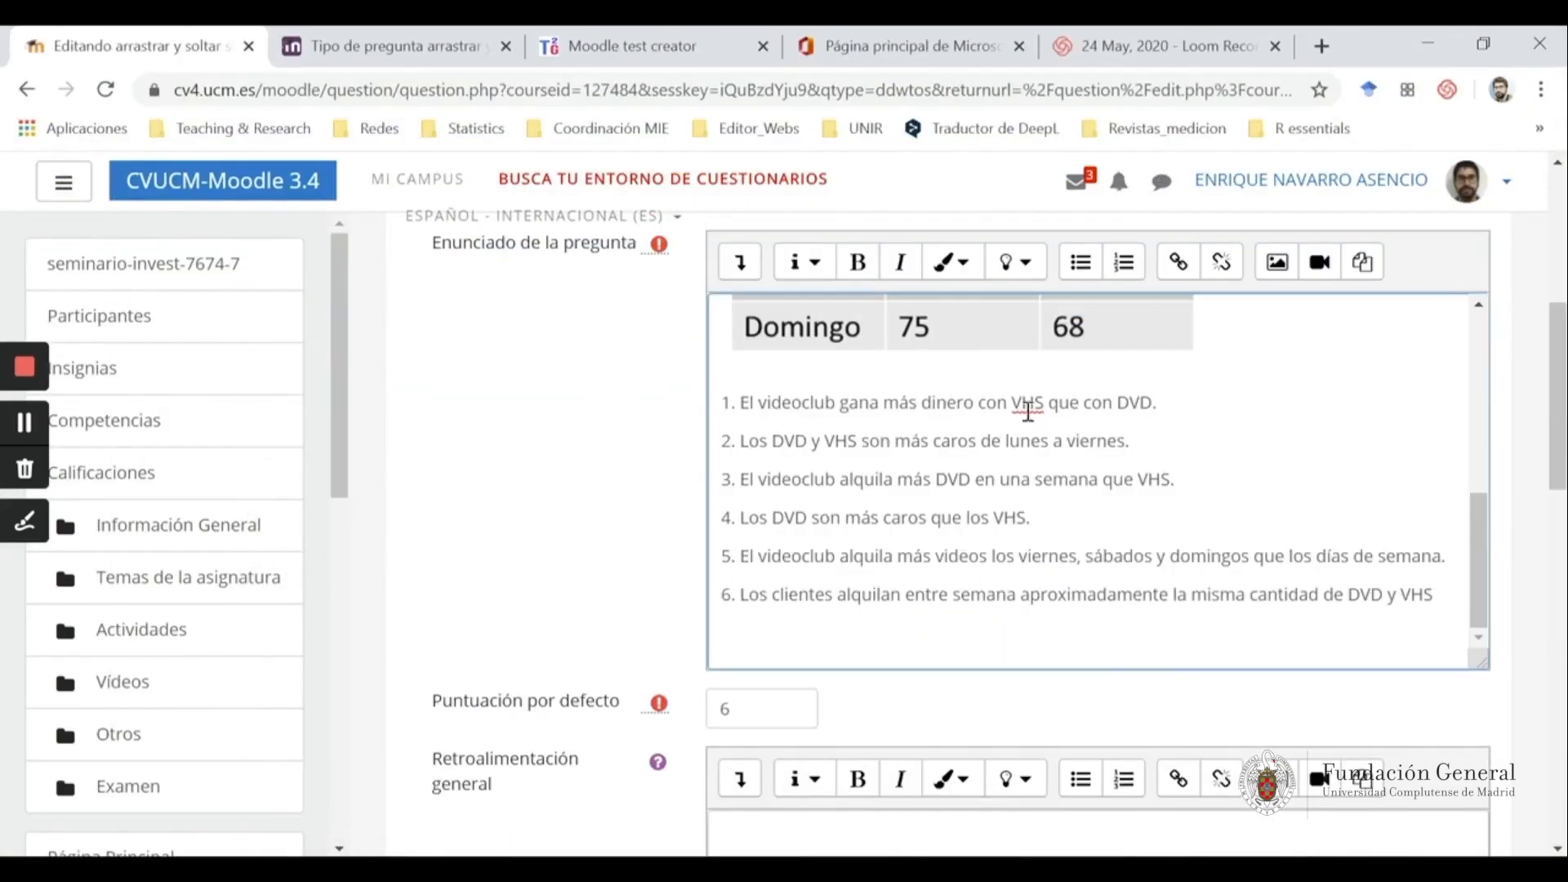
Copy the [[n]] placeholder from the question-type help page and paste it at the end of statement 1
click(384, 46)
drag(719, 566, 684, 563)
key(ctrl+c)
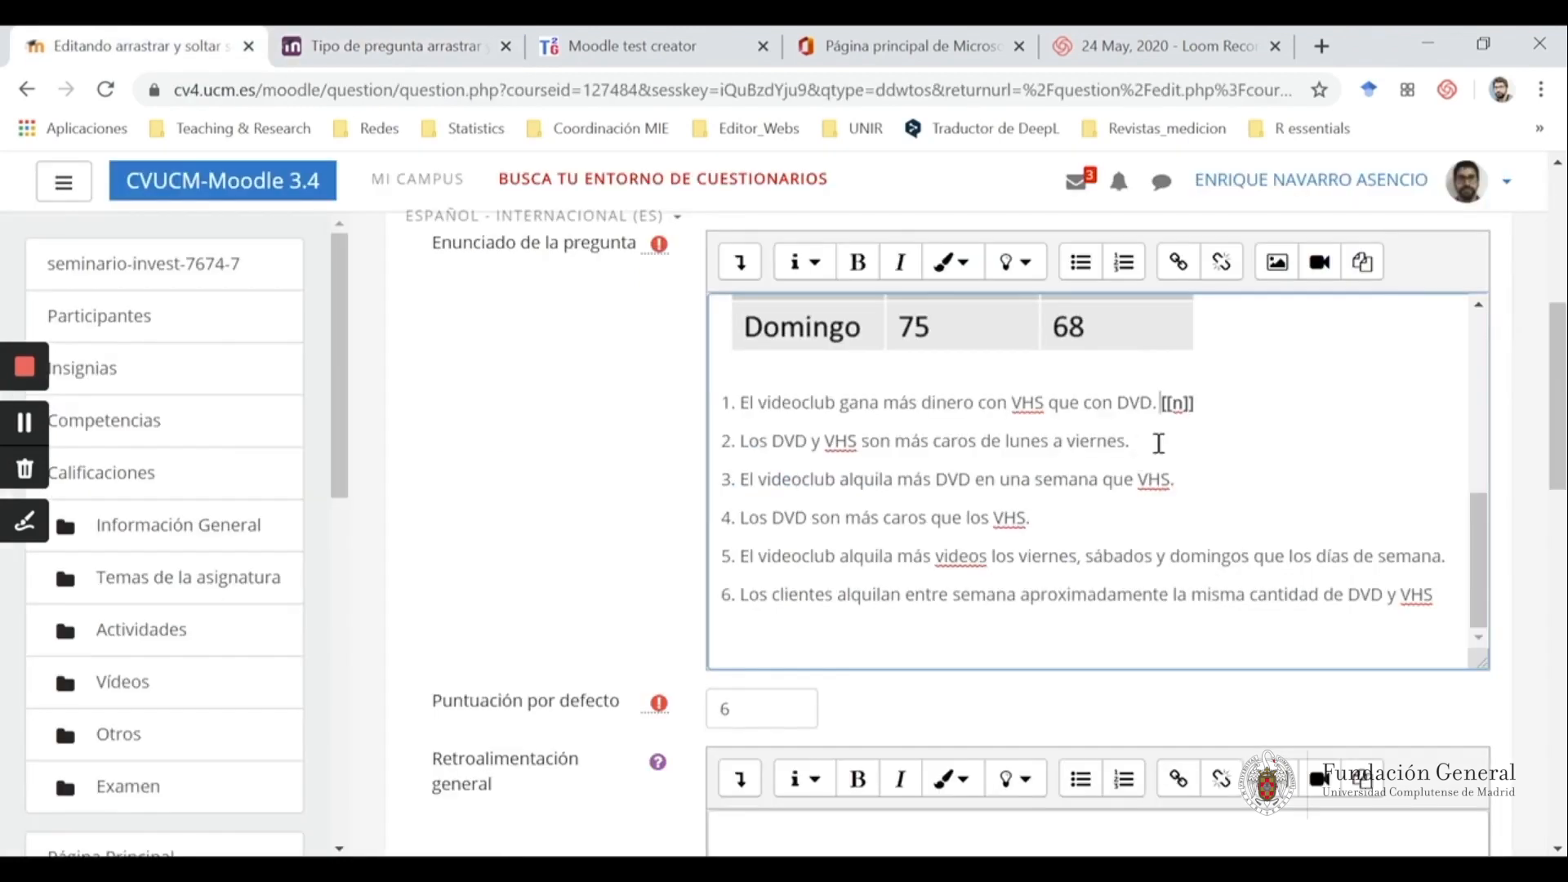
Paste the [[n]] placeholder at the end of statements 2, 3, 4 and 5
click(1159, 443)
key(ctrl+v)
click(1213, 473)
key(ctrl+v)
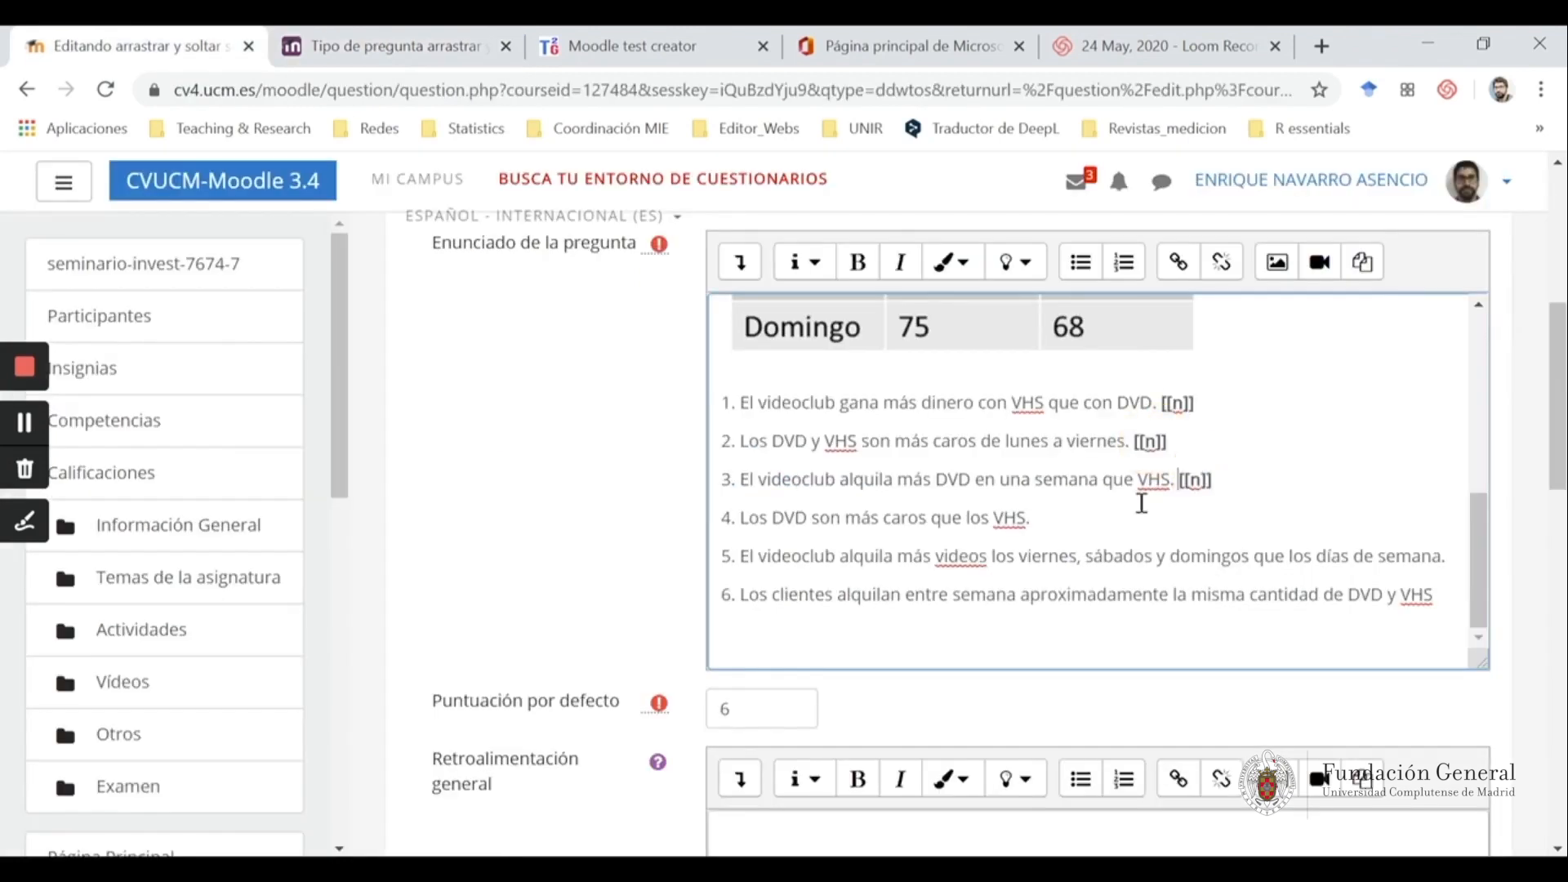
click(1138, 510)
key(ctrl+v)
click(1457, 555)
key(ctrl+v)
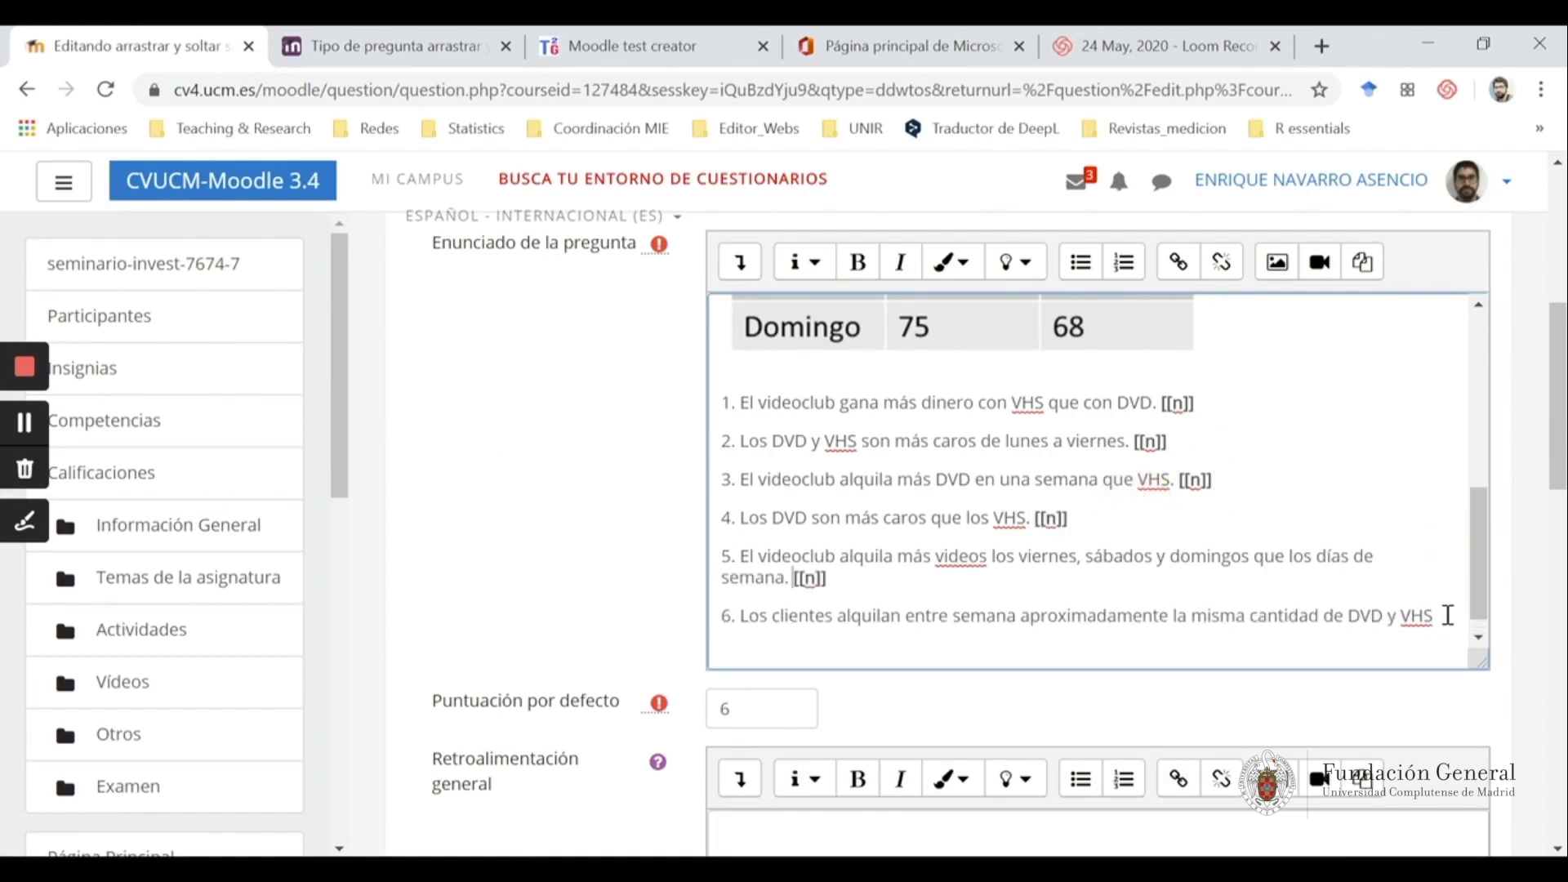
scroll(927, 585, down, 10)
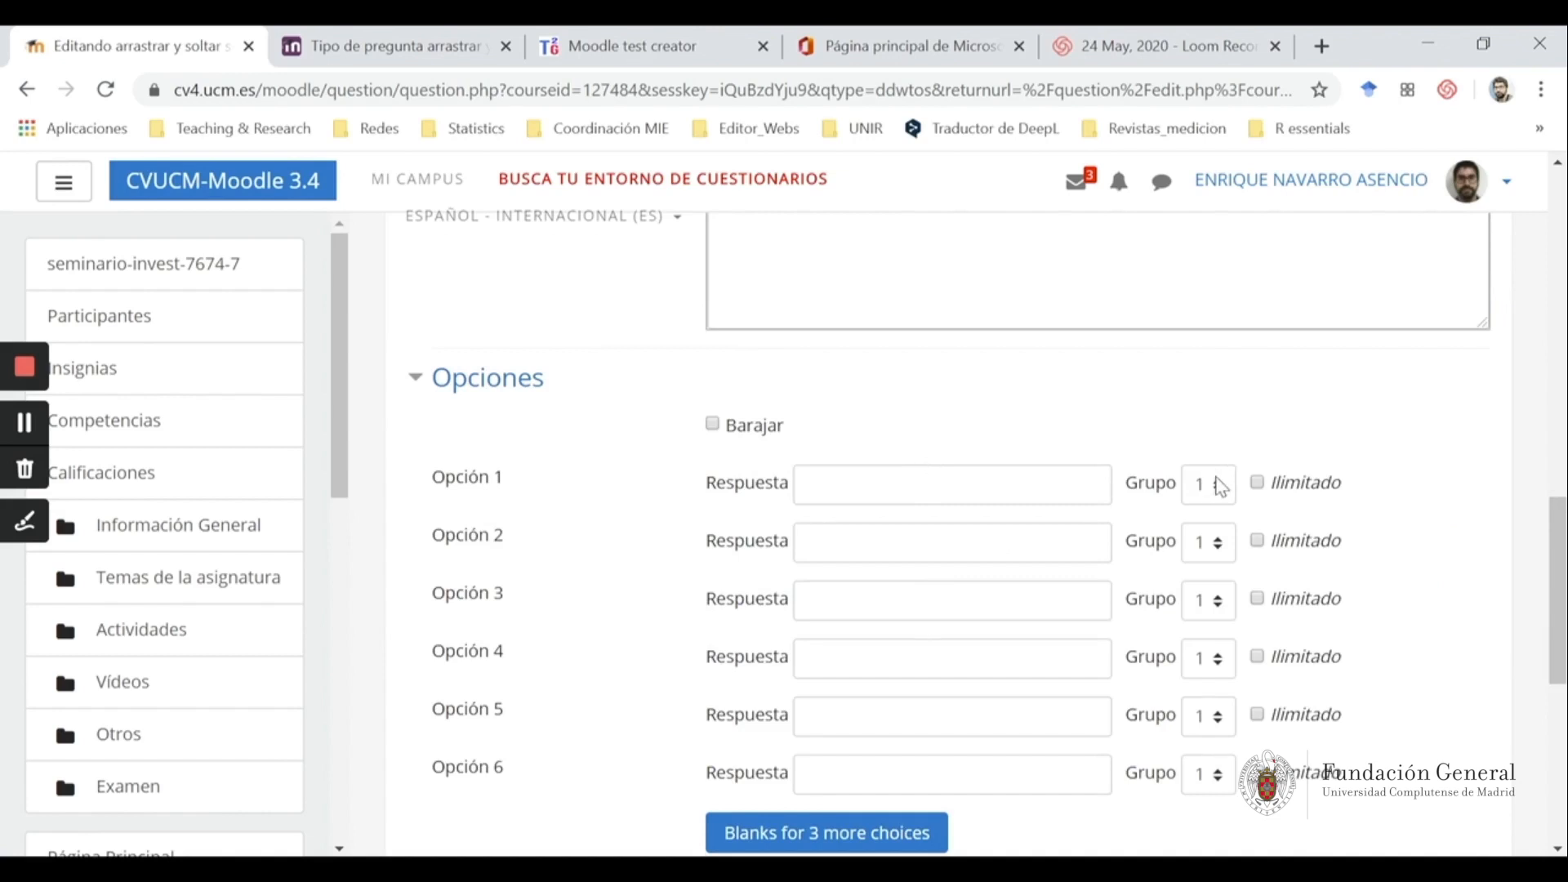
scroll(1221, 487, up, 10)
scroll(993, 352, down, 10)
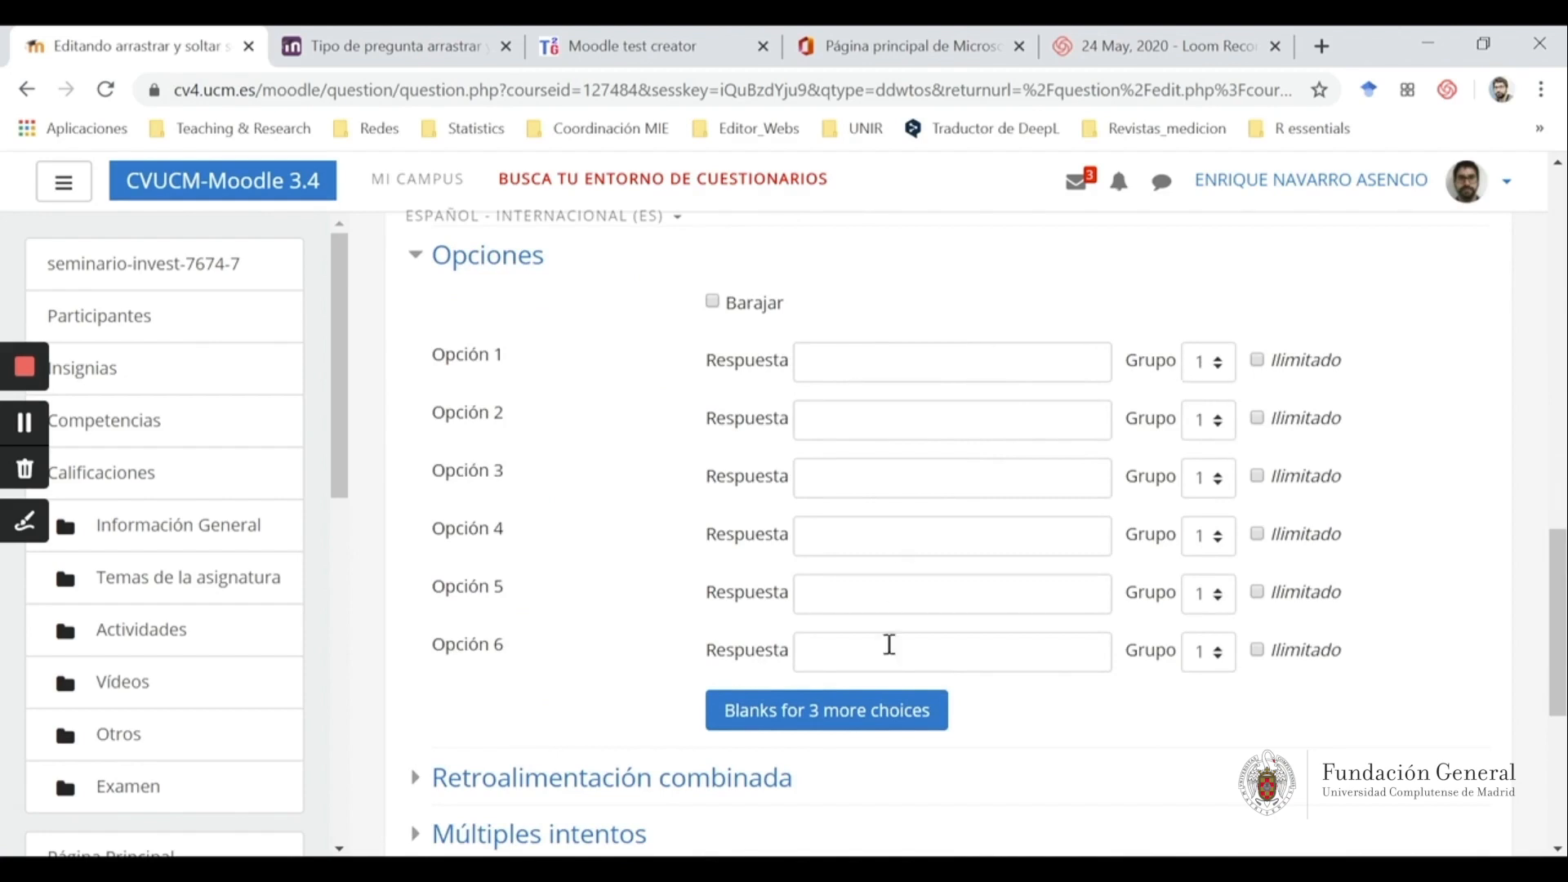
Fill in the answers of options 1 and 2 with Verdadero and Falso
click(869, 351)
text(Verdadero)
key(Tab)
click(845, 423)
text(Falso)
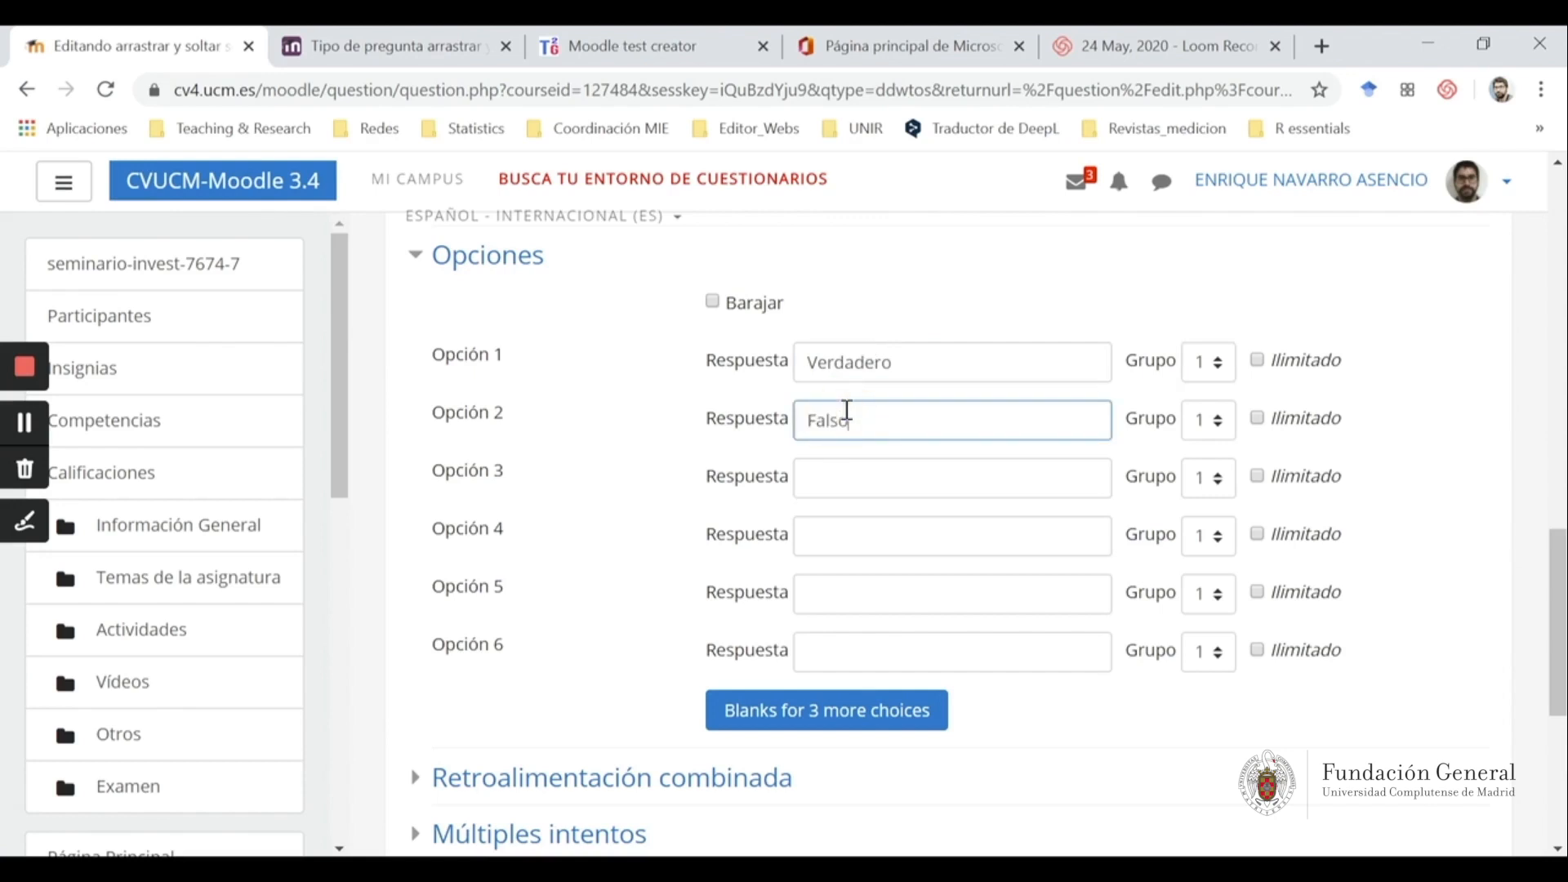
Fill in options 3 and 4 with Verdadero and Falso and assign both to group 2
click(921, 462)
text(Verdadero)
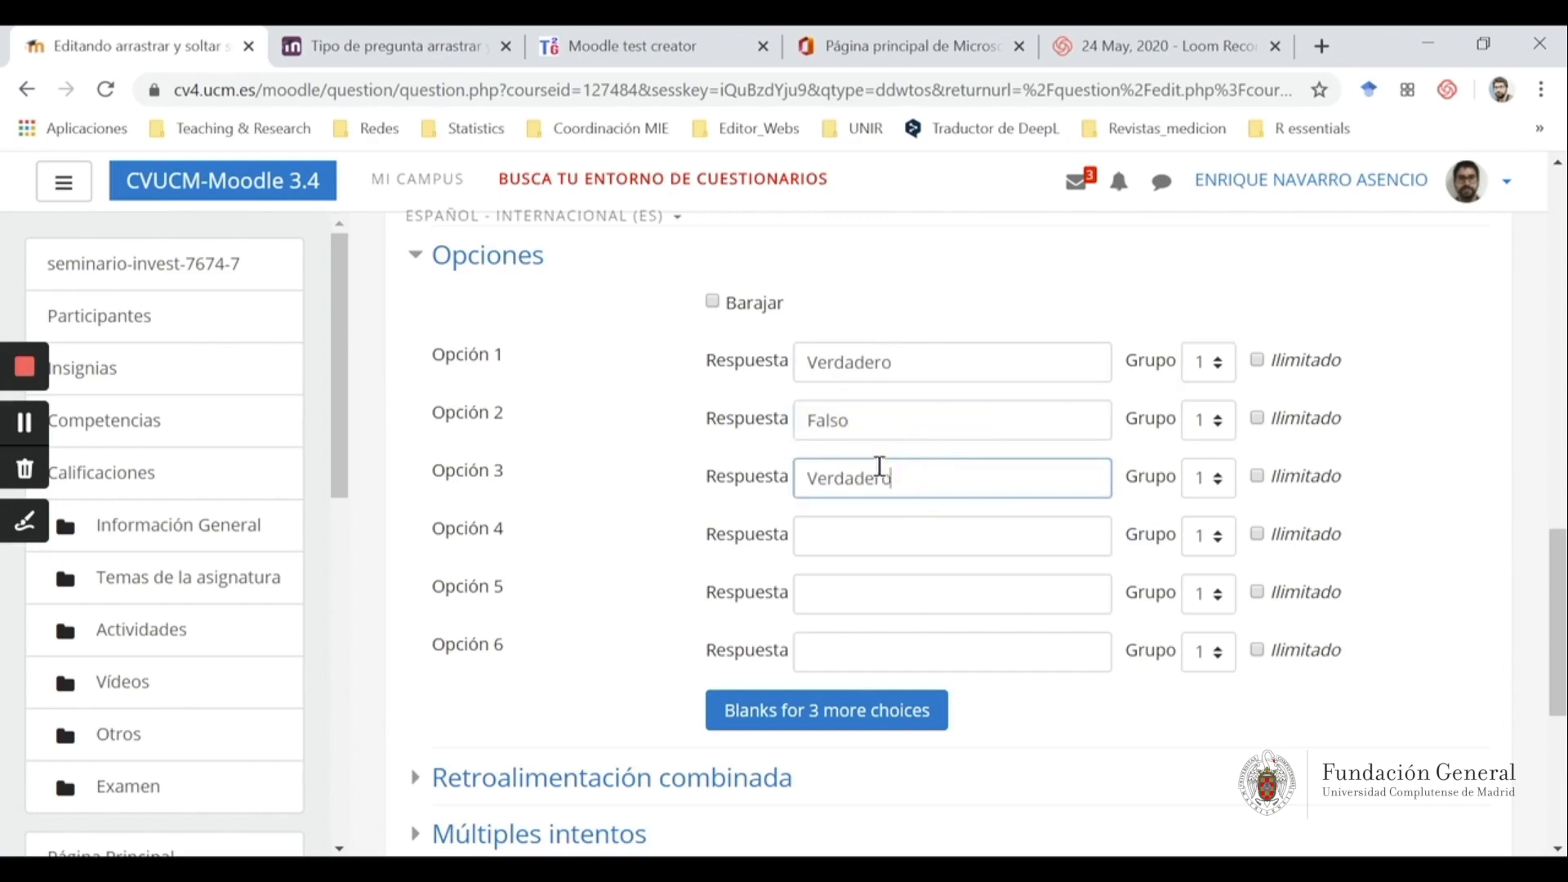
click(865, 537)
text(Falso)
click(1213, 478)
click(1207, 537)
click(1210, 537)
click(1202, 595)
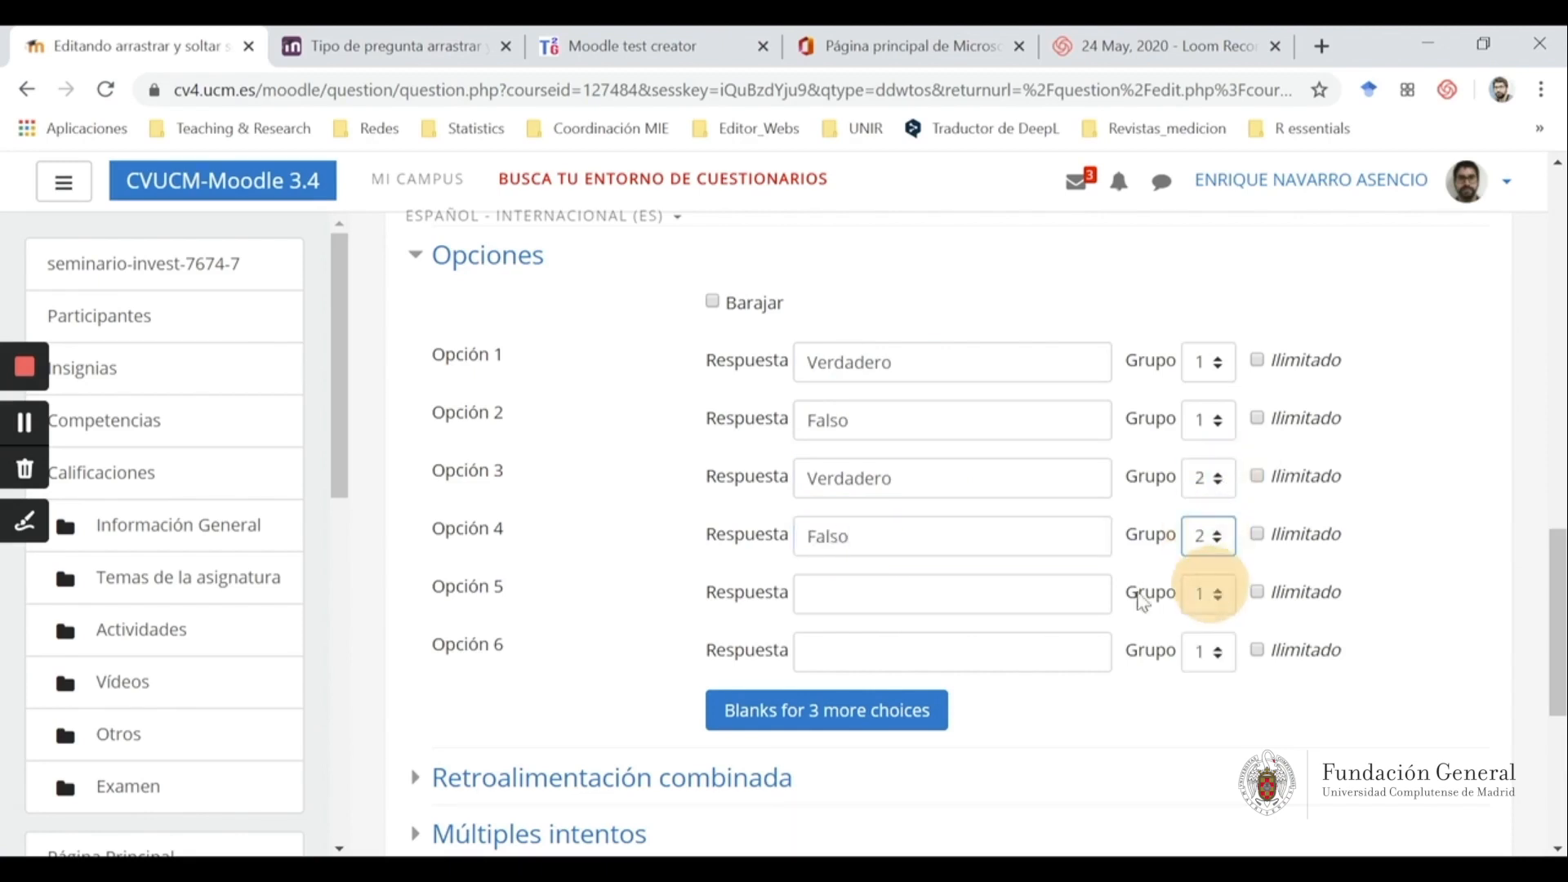
Fill in options 5 and 6 with Verdadero and Falso and assign both to group 3
click(957, 602)
text(Verdadero)
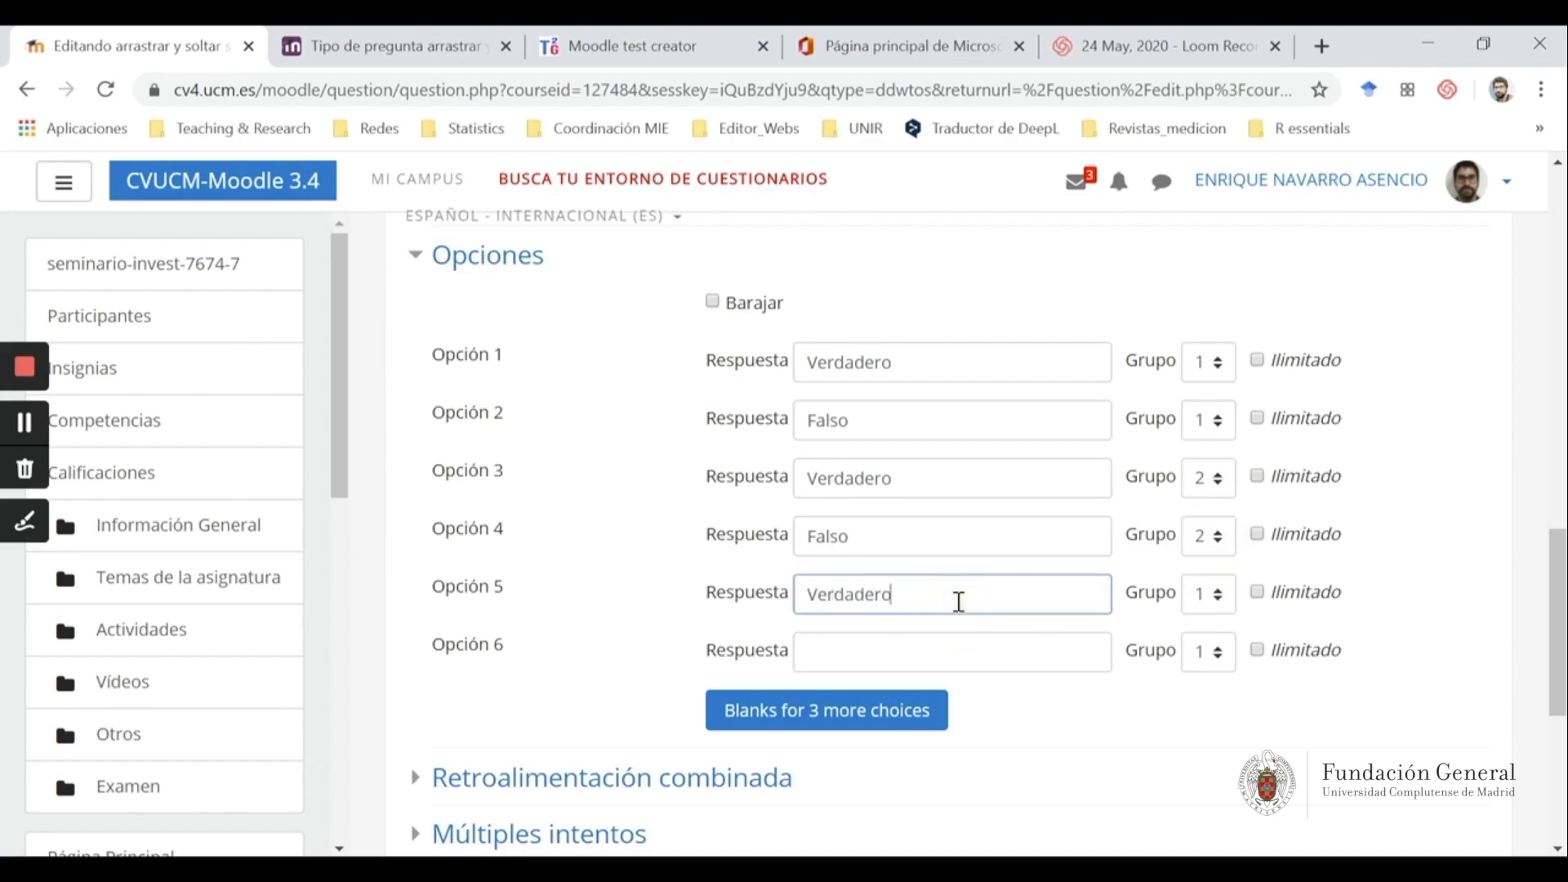
click(914, 648)
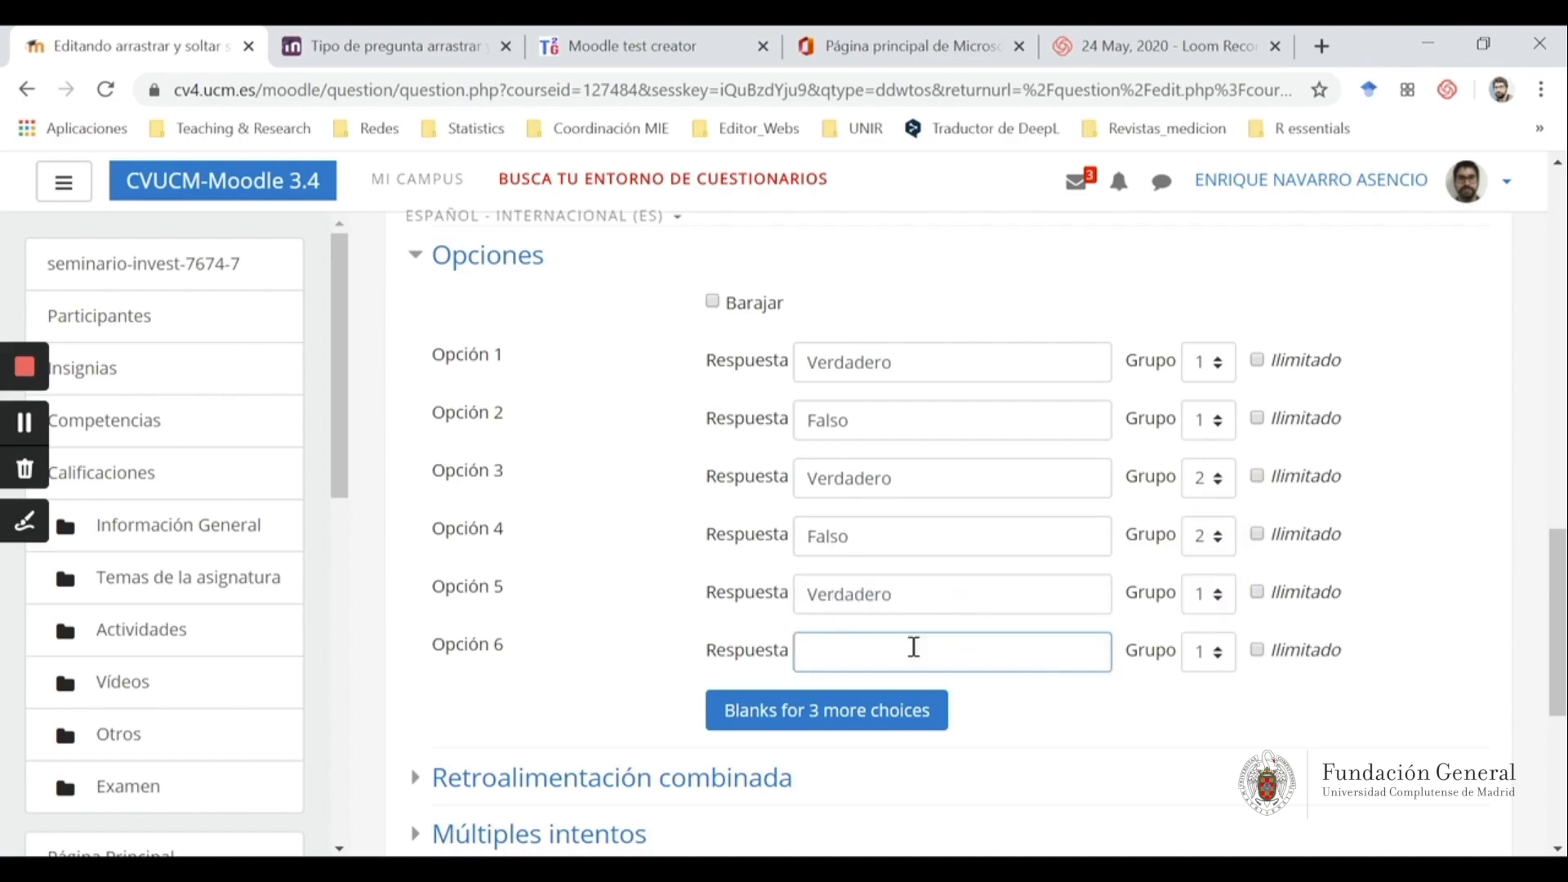
click(1214, 598)
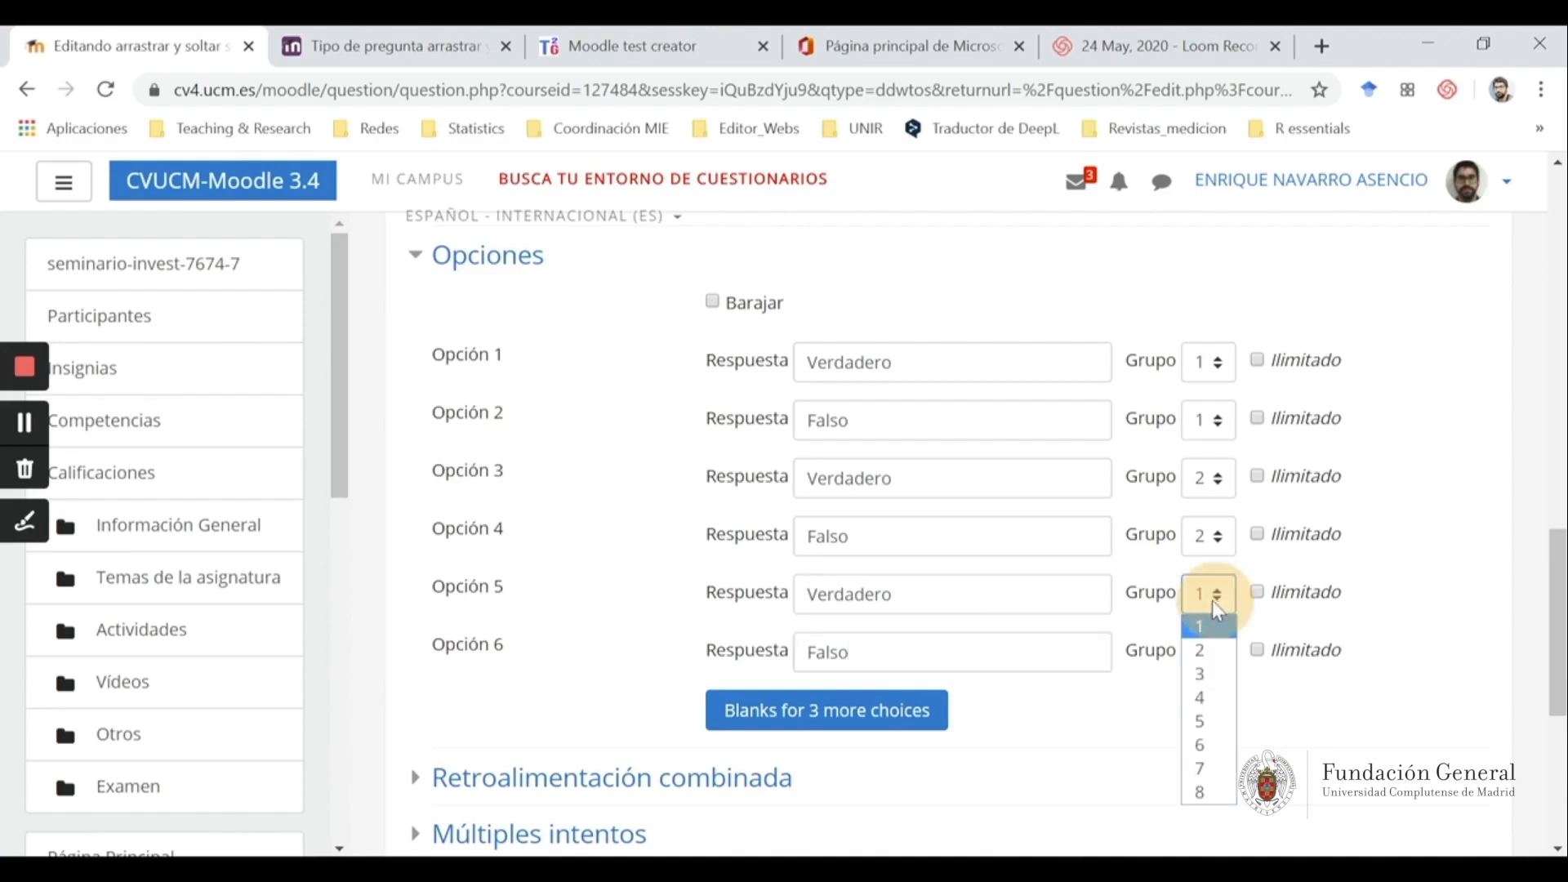
click(1226, 664)
click(1221, 657)
click(1190, 510)
Add blanks for more choices and fill options 7 to 12 with alternating Verdadero and Falso, paired in groups 4, 5 and 6
click(835, 707)
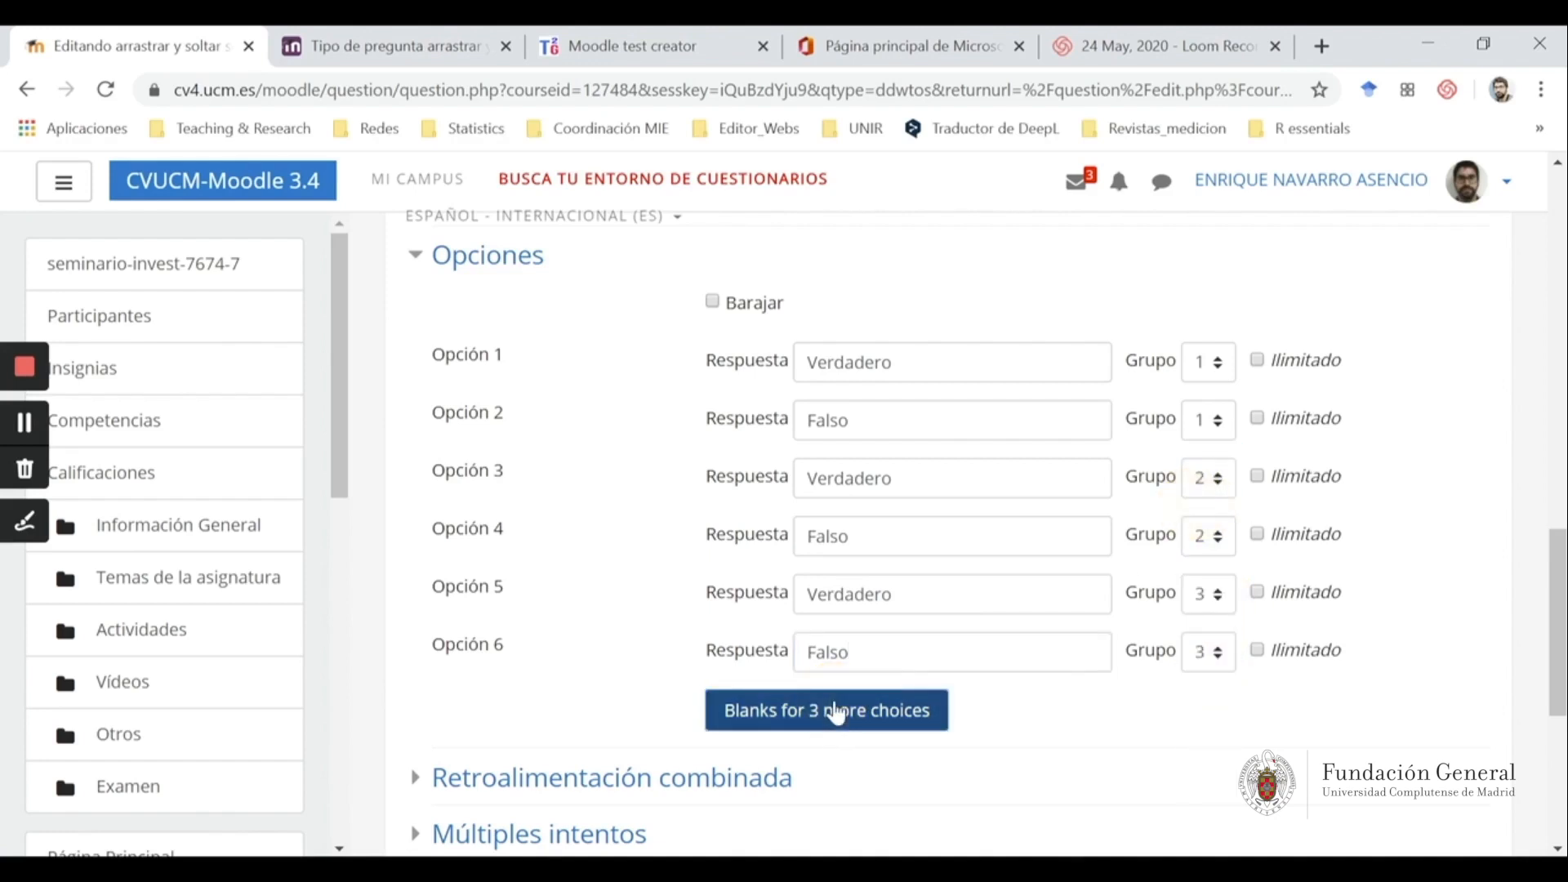
scroll(1101, 481, down, 10)
scroll(1177, 408, up, 3)
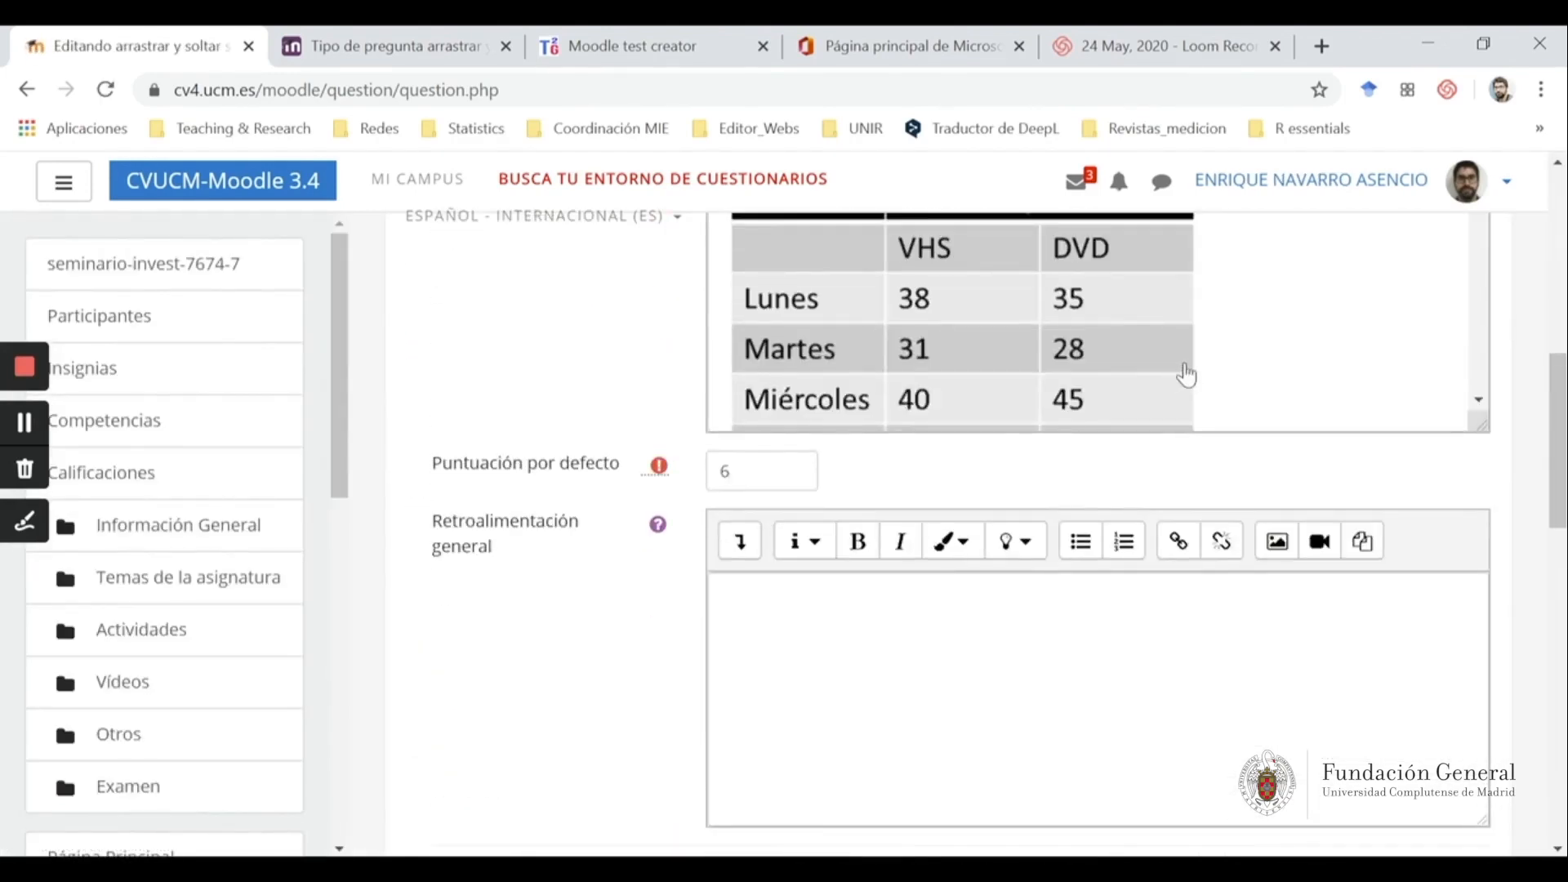
scroll(1182, 377, down, 5)
scroll(1092, 613, down, 10)
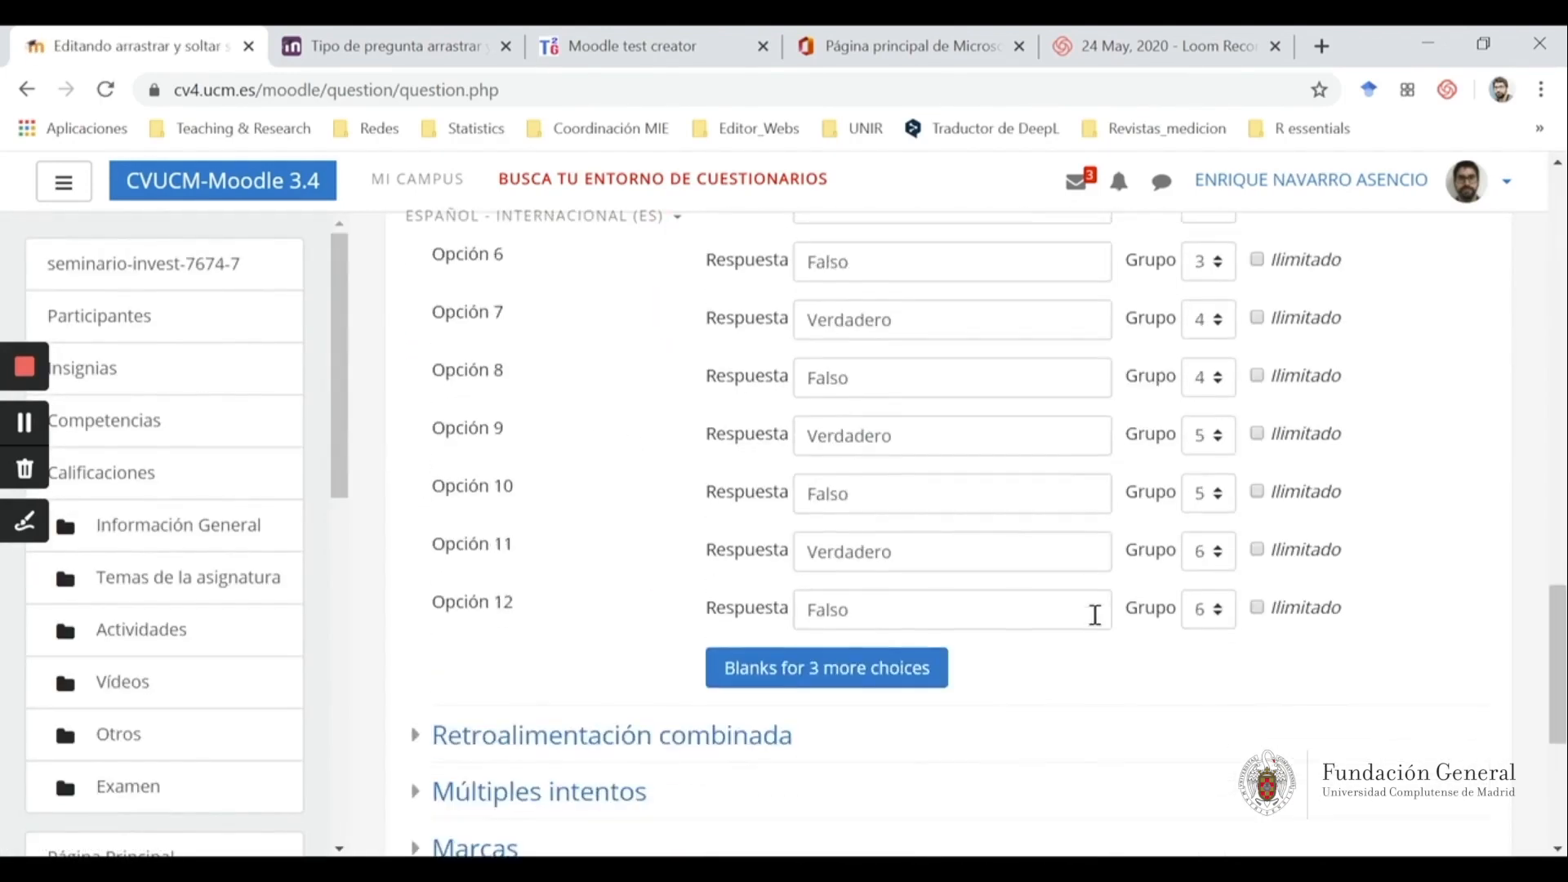
Replace the n in the placeholders of statements 1 to 6 with option numbers 1, 4, 5, 7, 9 and 11
scroll(1085, 629, up, 10)
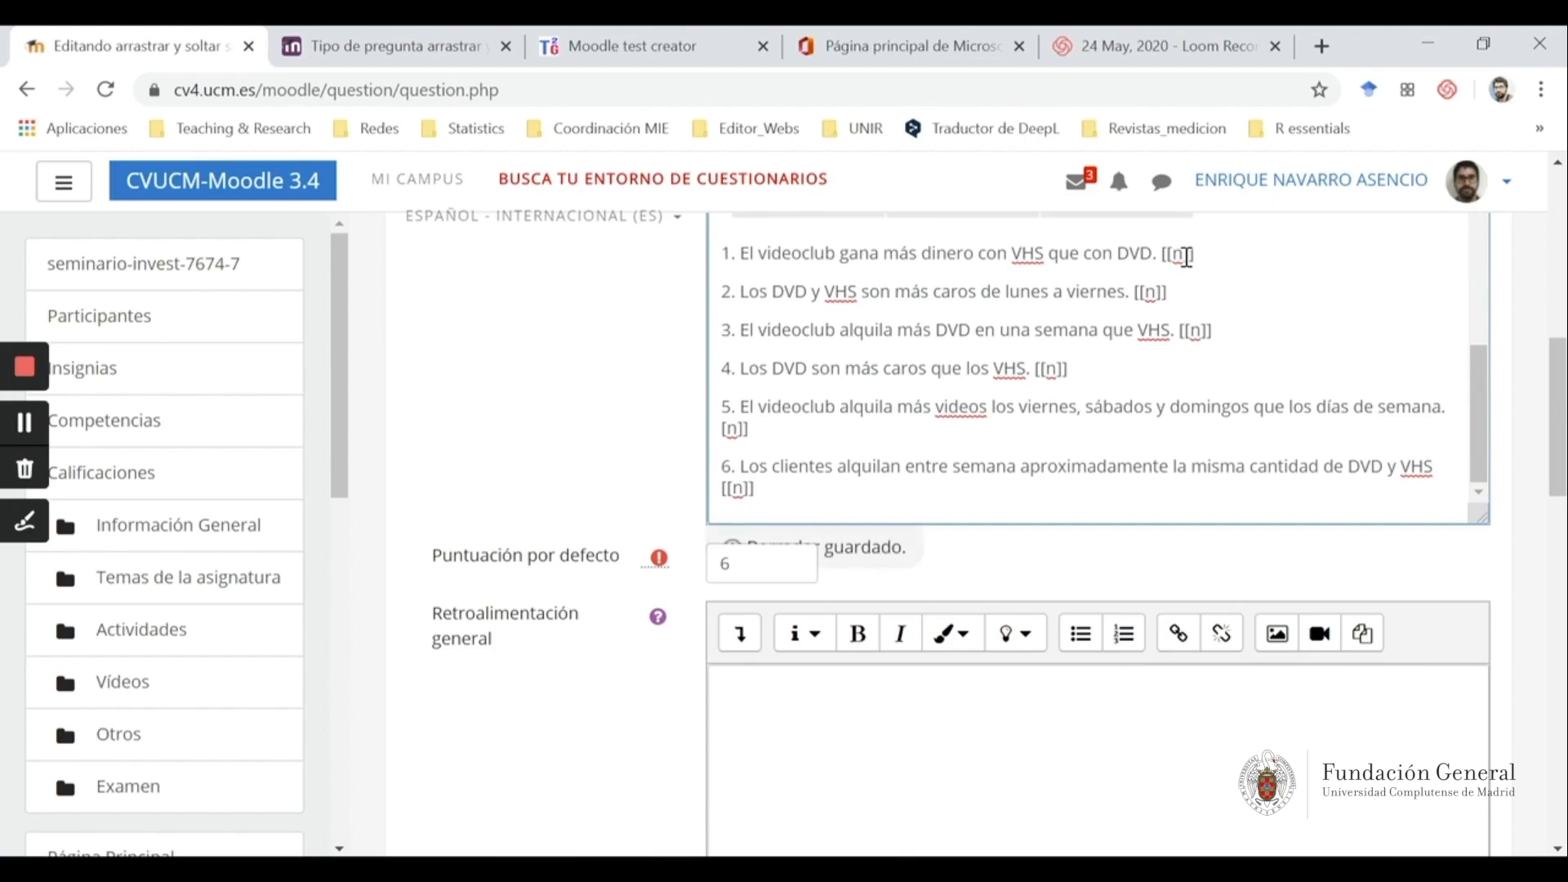
scroll(1183, 256, down, 6)
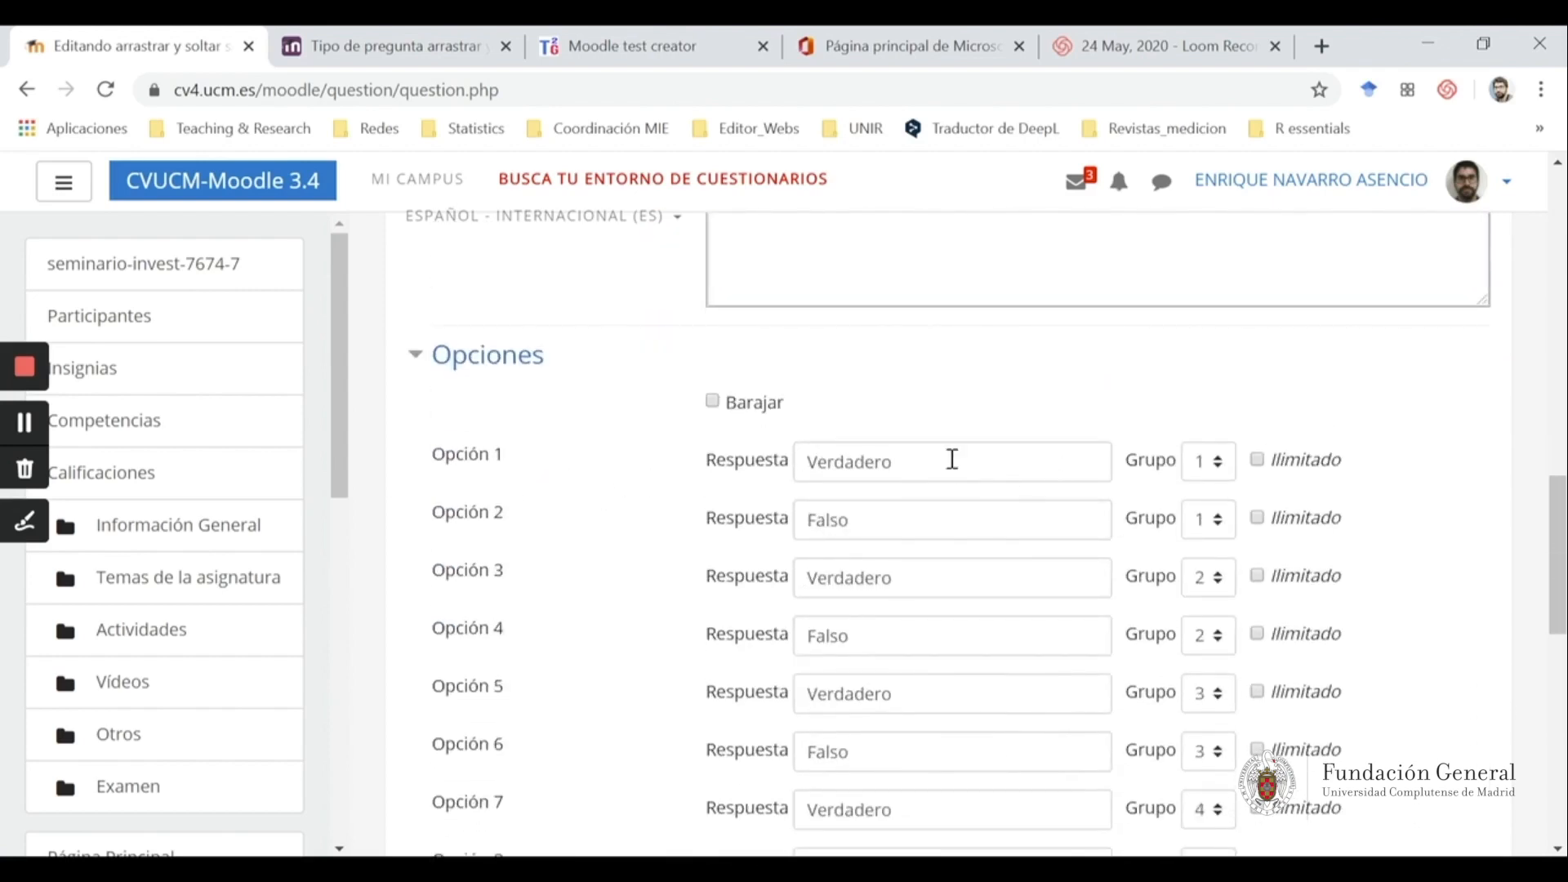
scroll(1209, 490, up, 5)
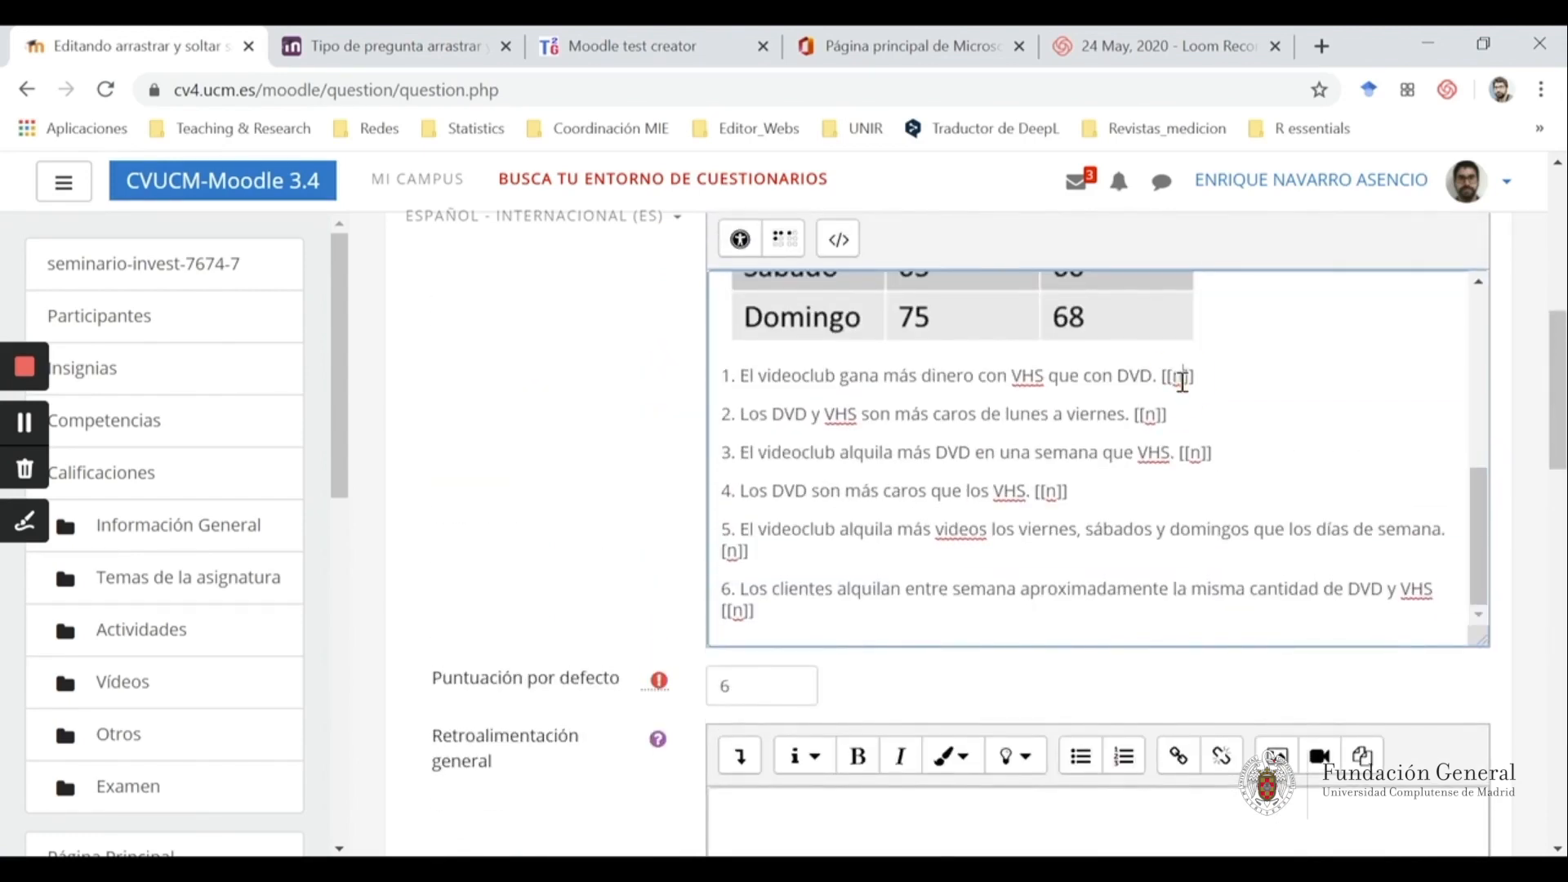
double_click(1182, 382)
text(1)
scroll(1158, 412, down, 10)
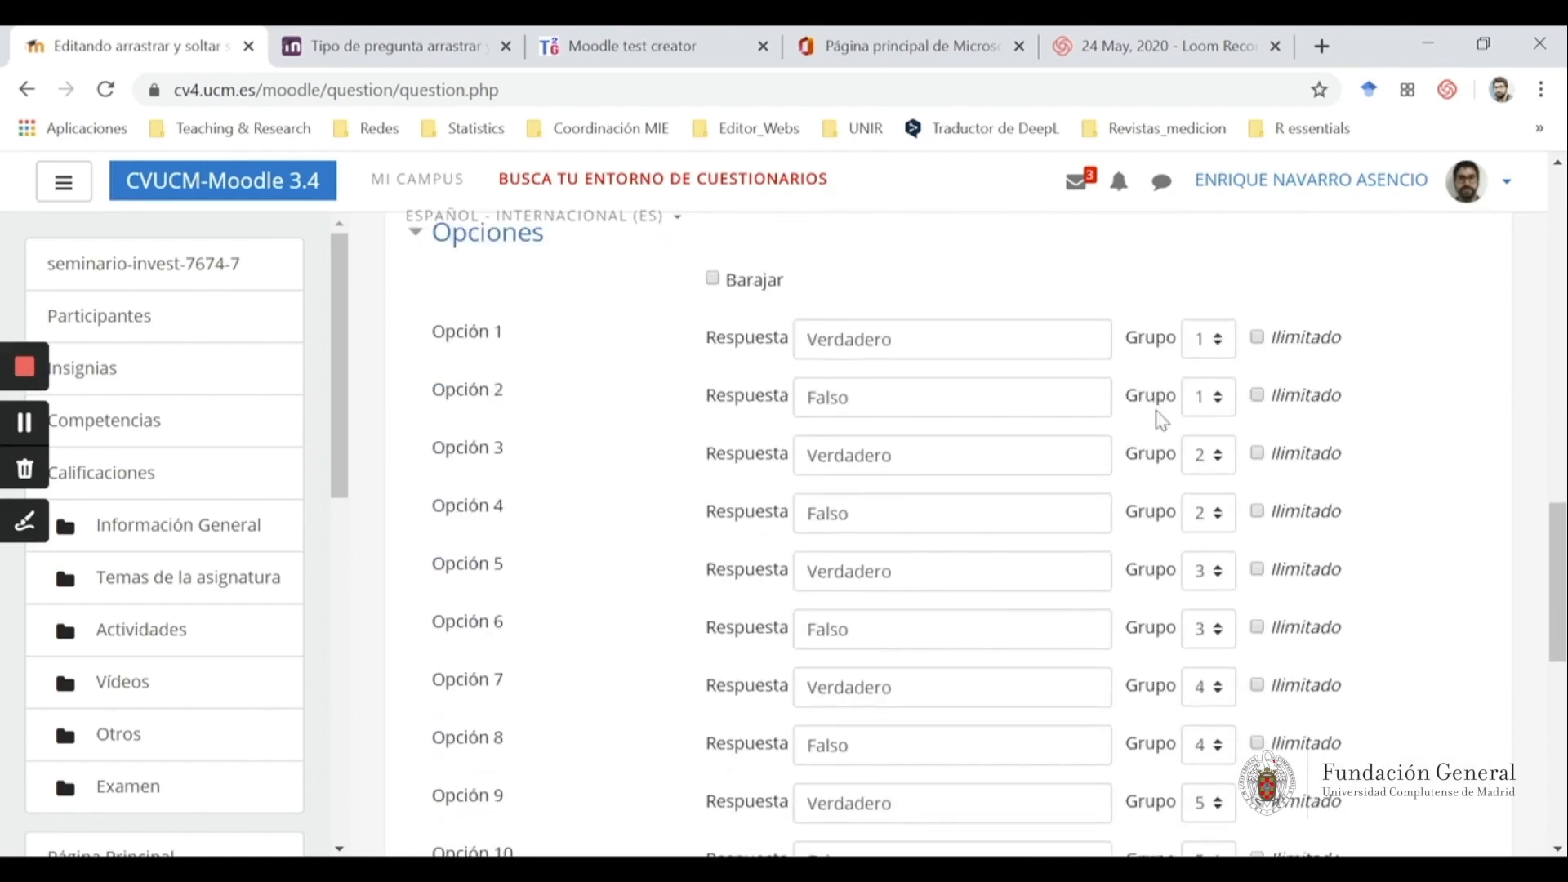
click(899, 515)
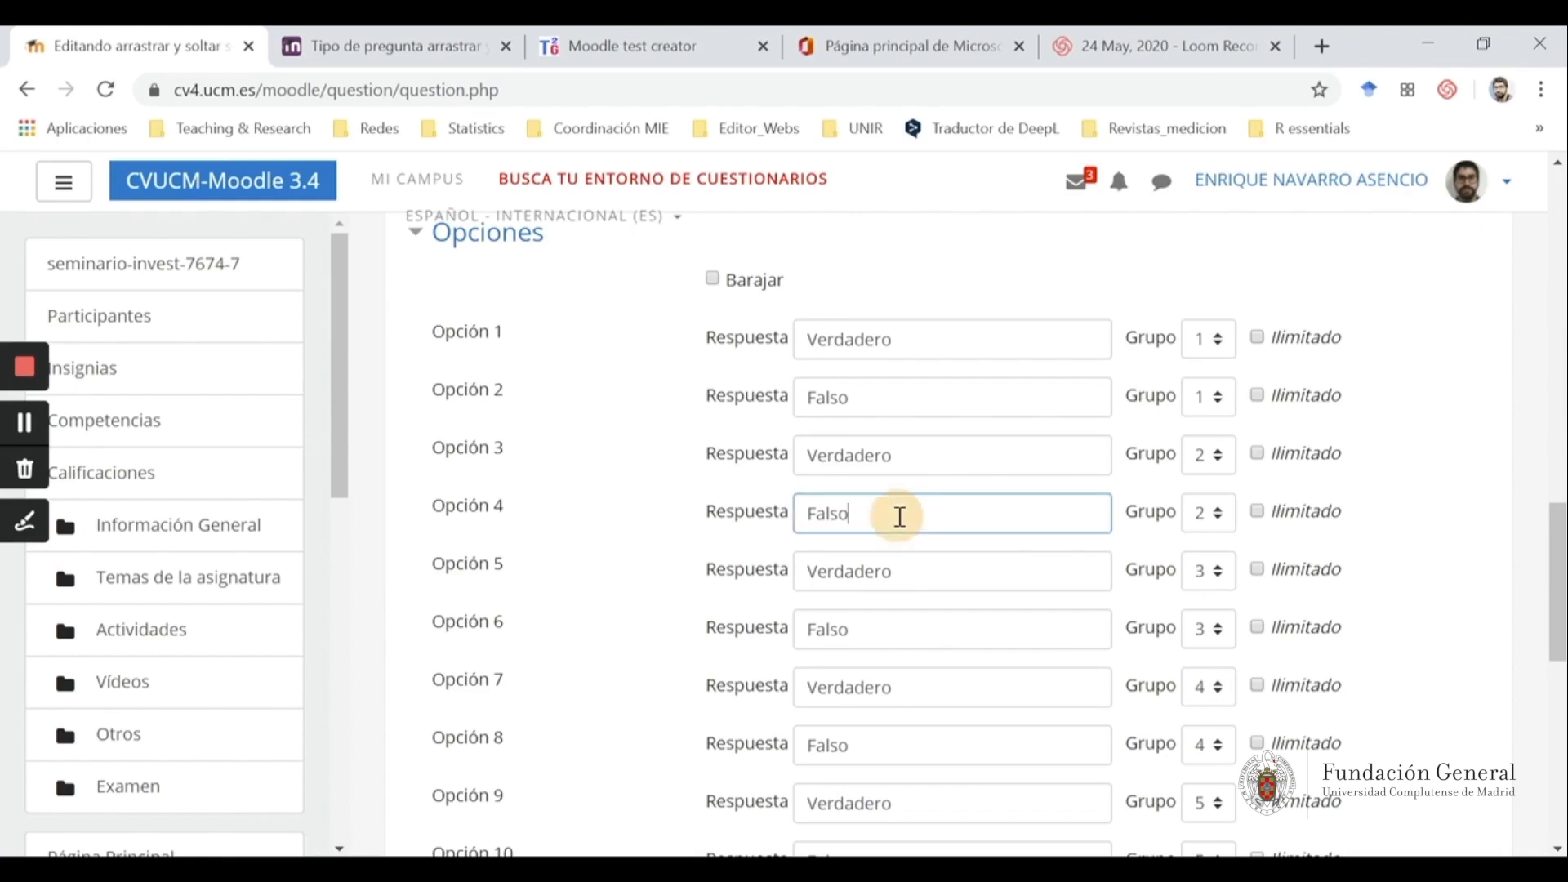
scroll(626, 560, up, 7)
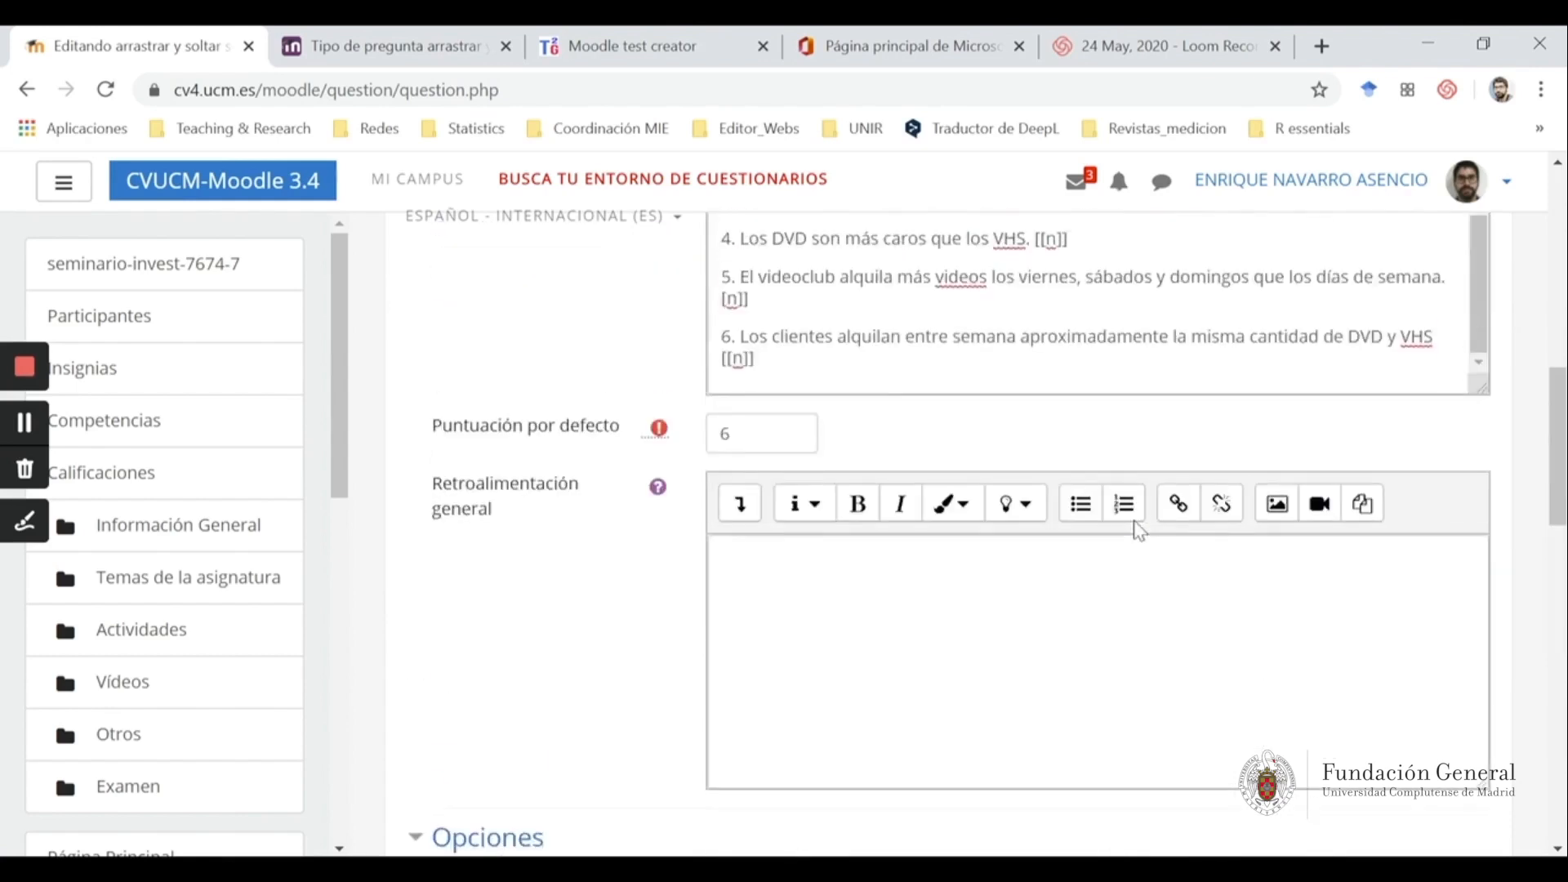
double_click(1153, 537)
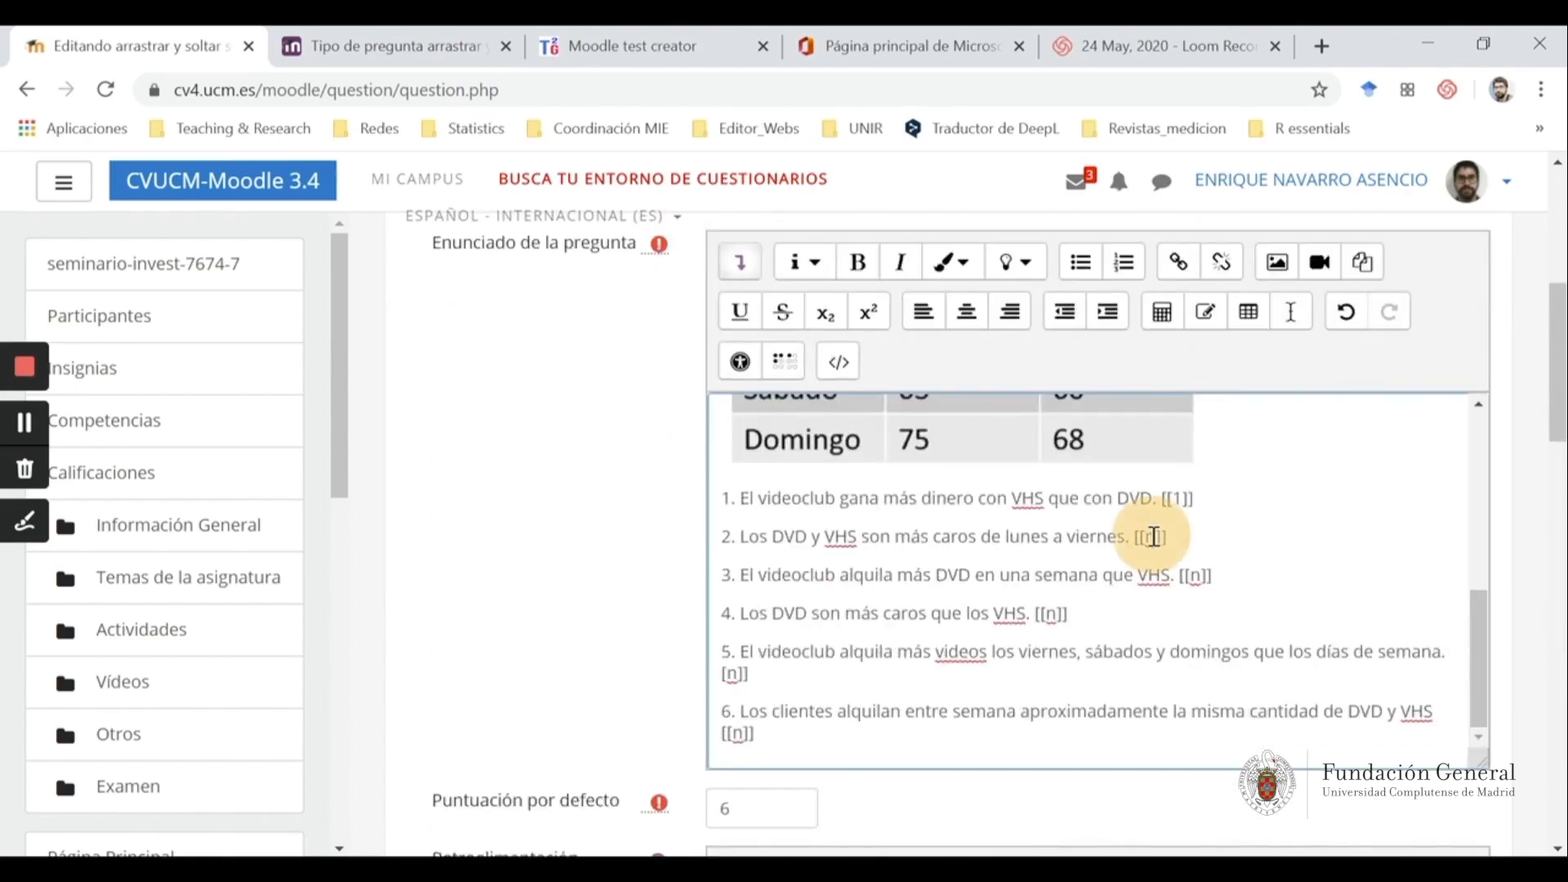
text(4)
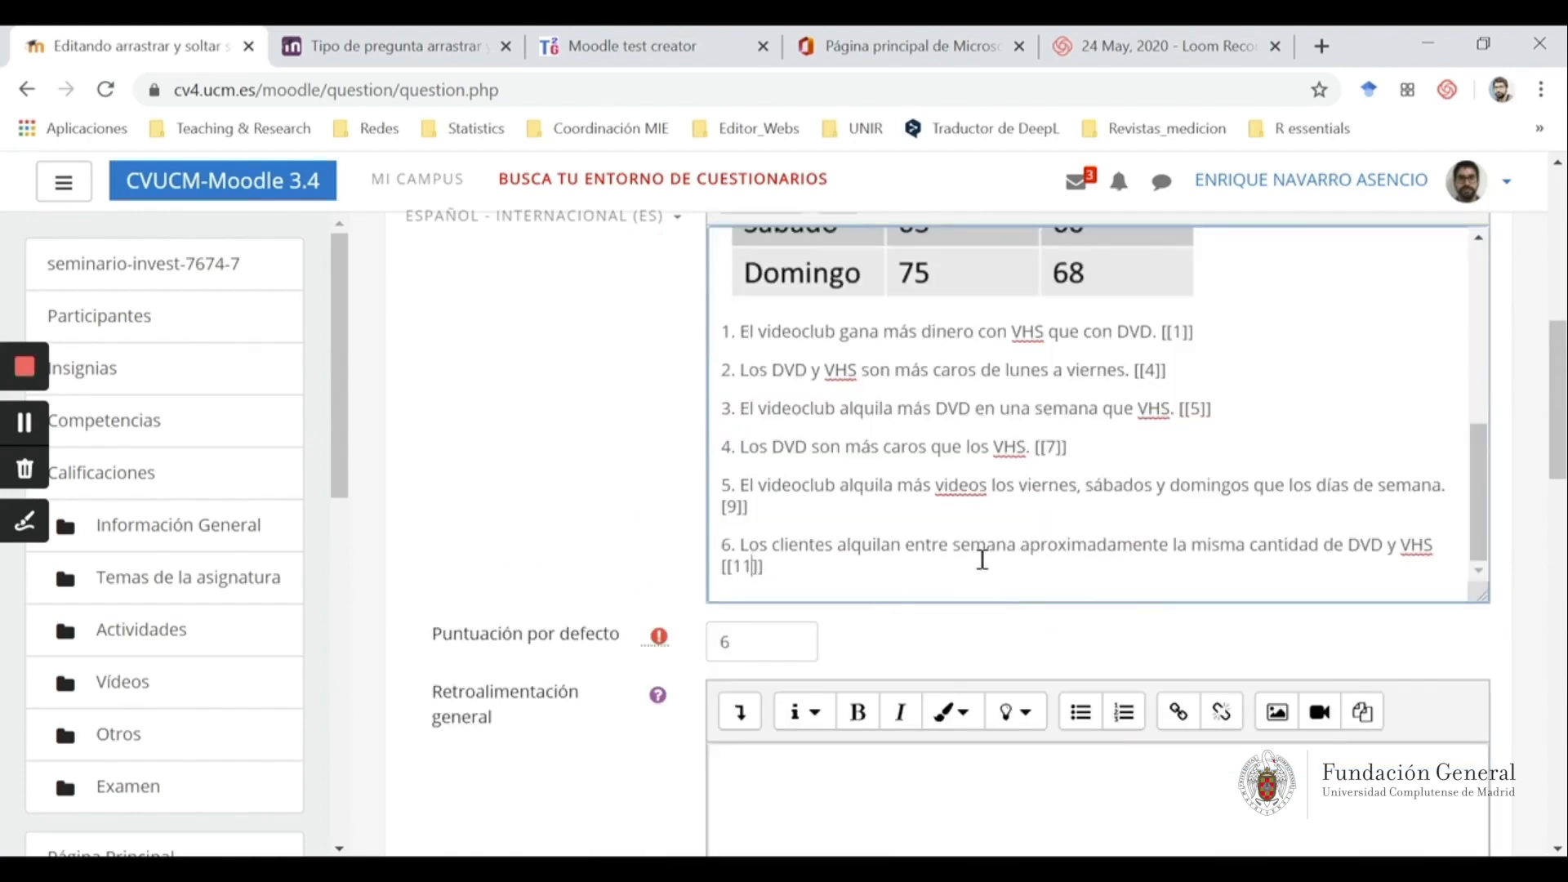
Save the drag-and-drop question while continuing to edit it, and open its preview
scroll(983, 561, down, 15)
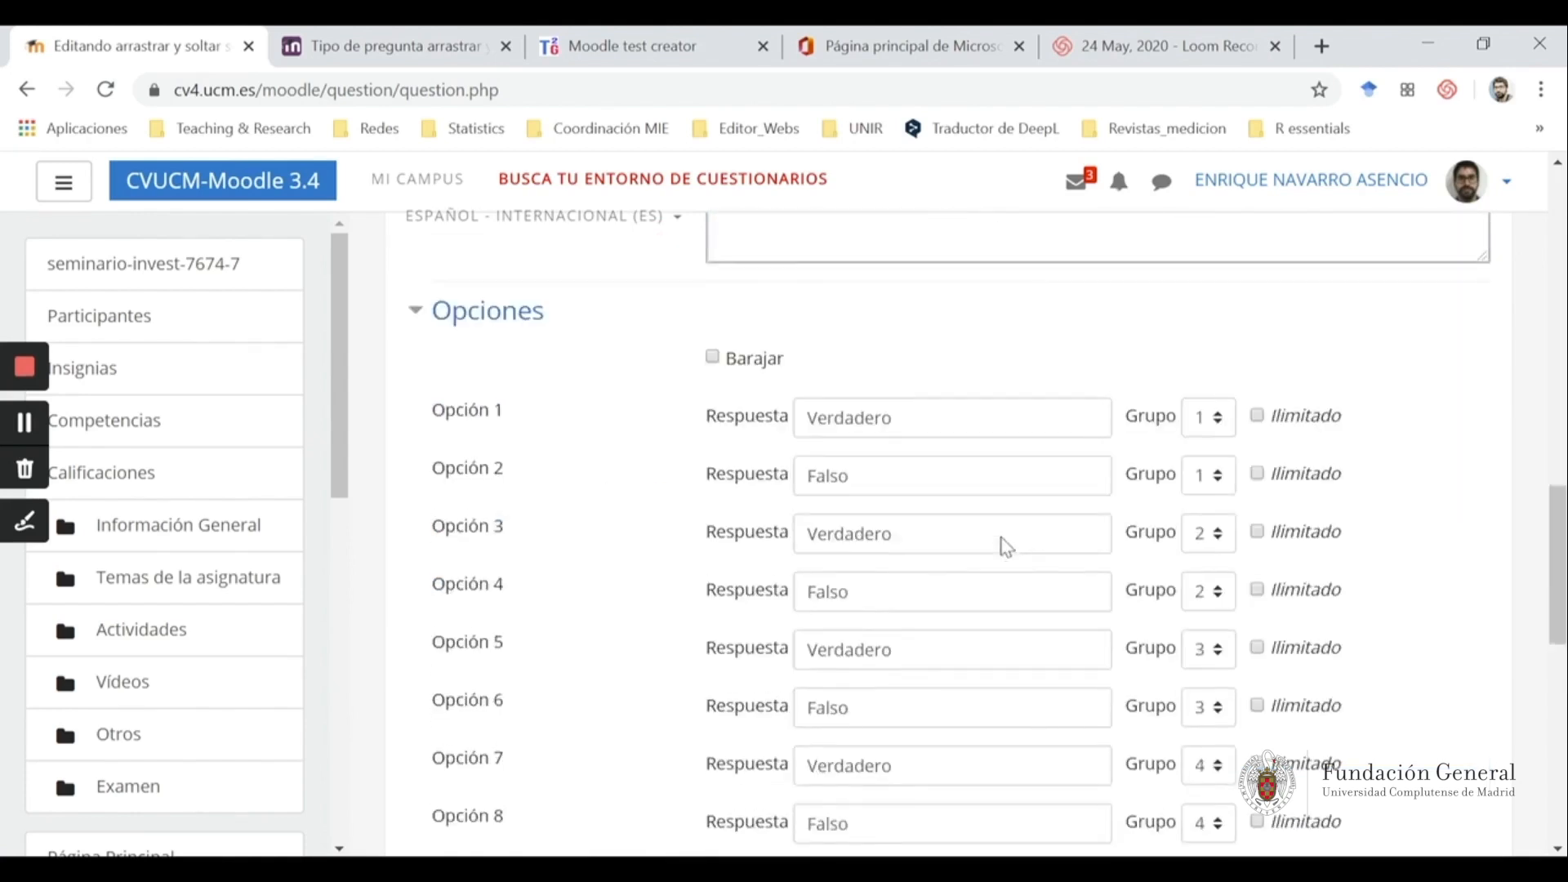
click(823, 487)
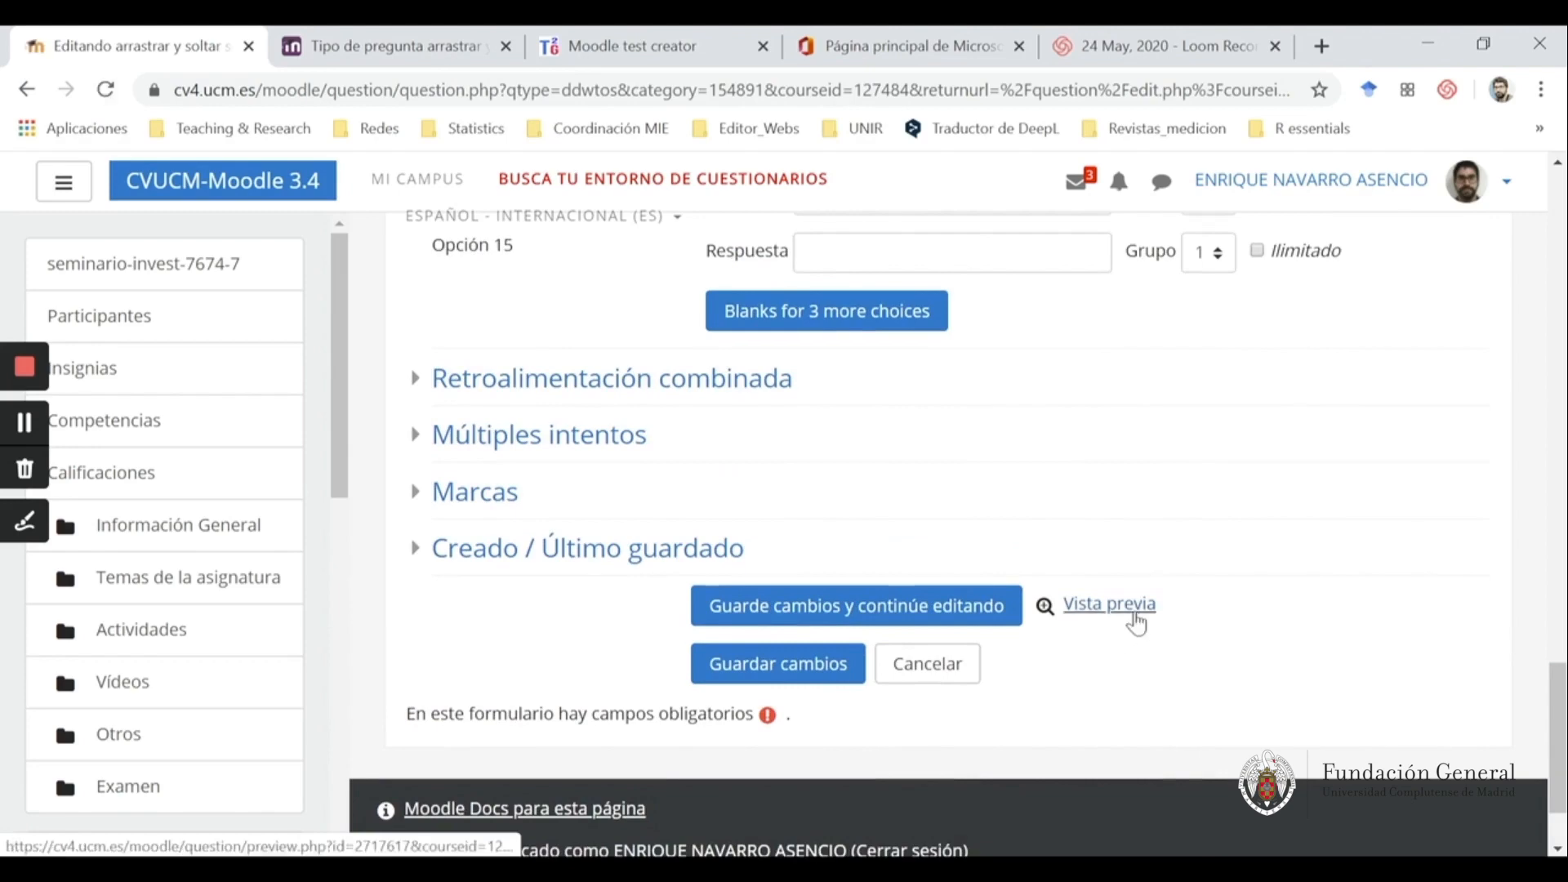
click(1131, 626)
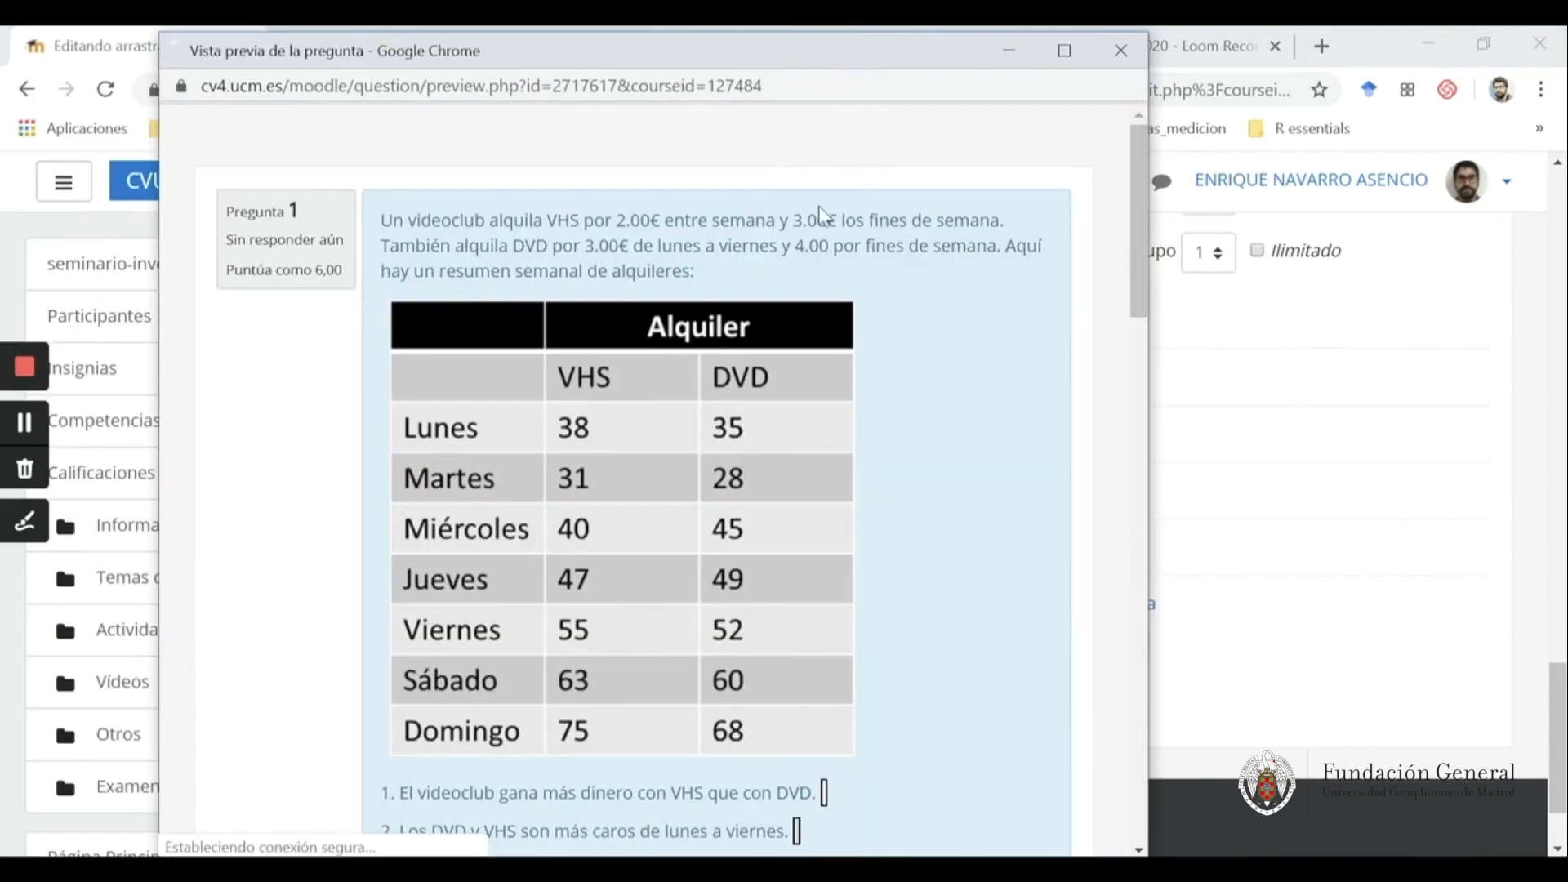
Try out the question preview by placing Verdadero tiles in the statement gaps of matching colour, beginning with statement 1
scroll(843, 295, down, 2)
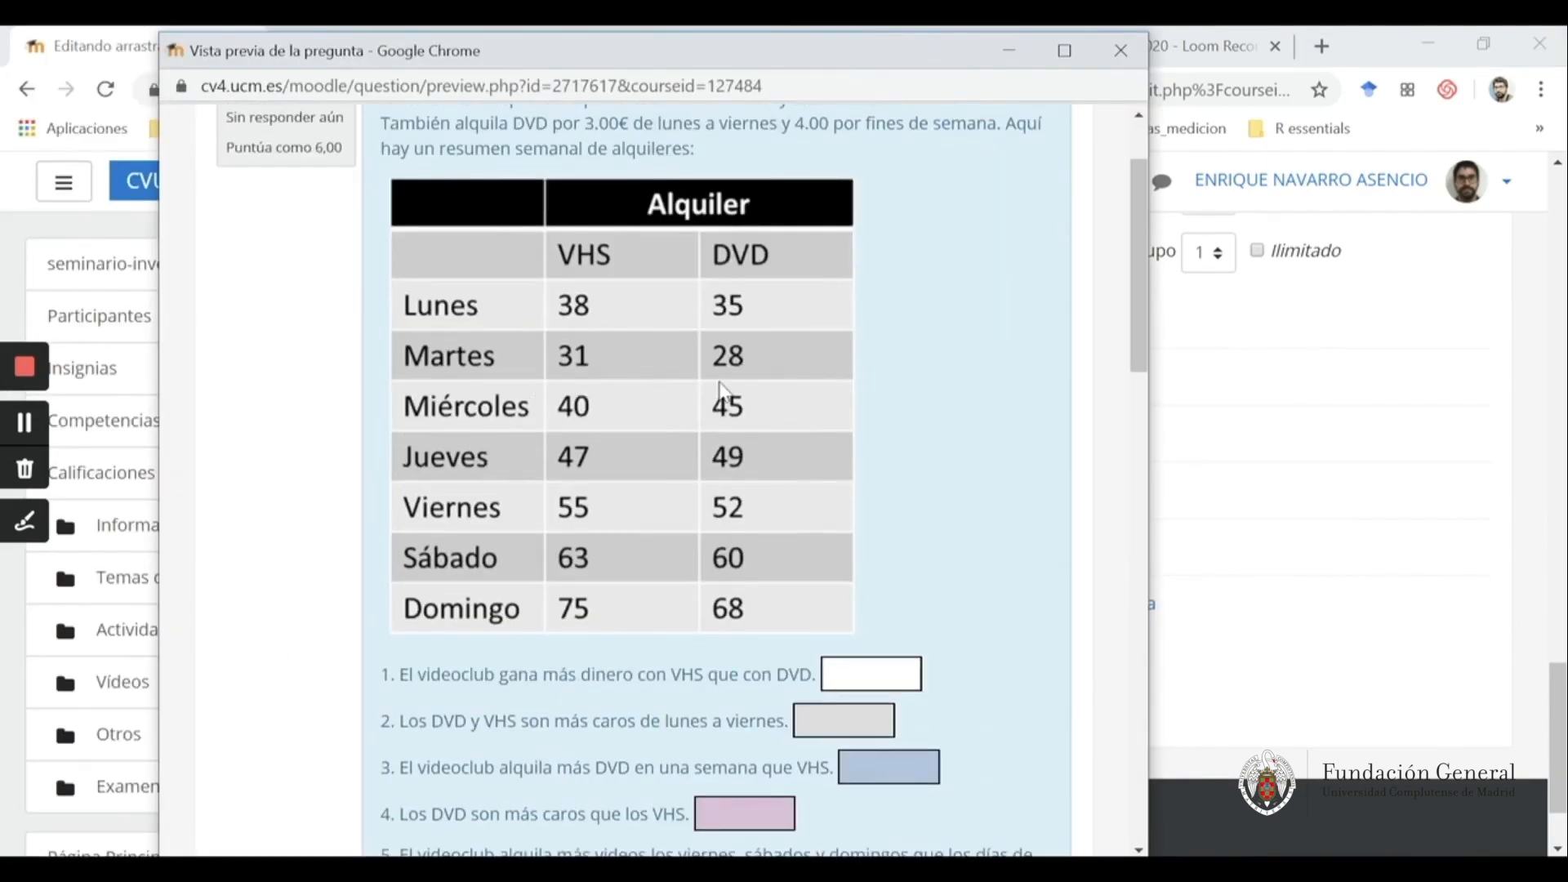
scroll(725, 392, down, 4)
scroll(947, 433, down, 2)
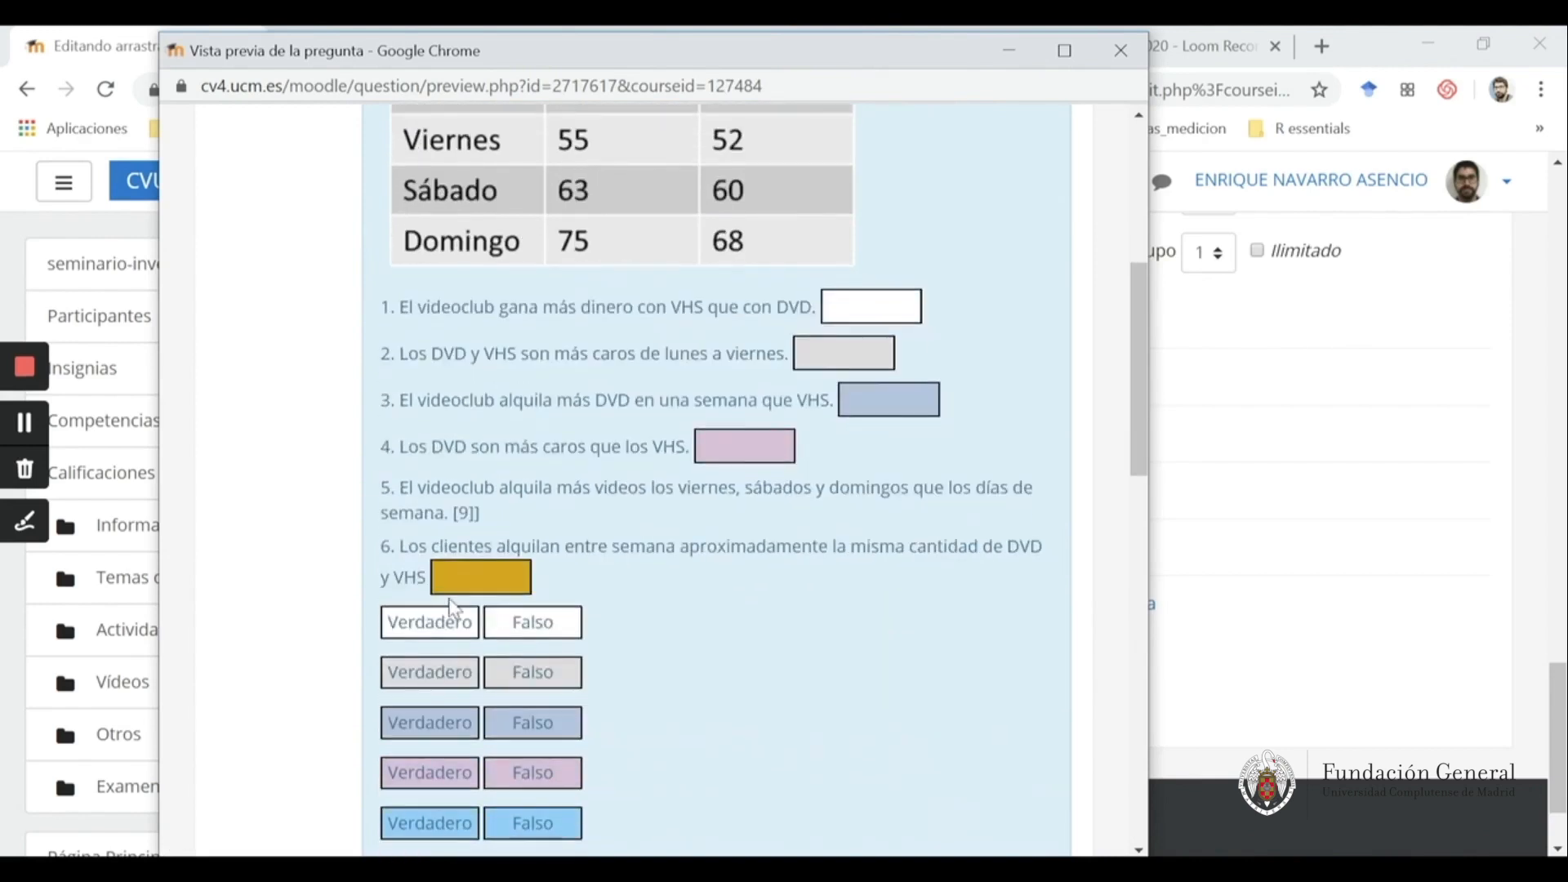
scroll(455, 608, down, 2)
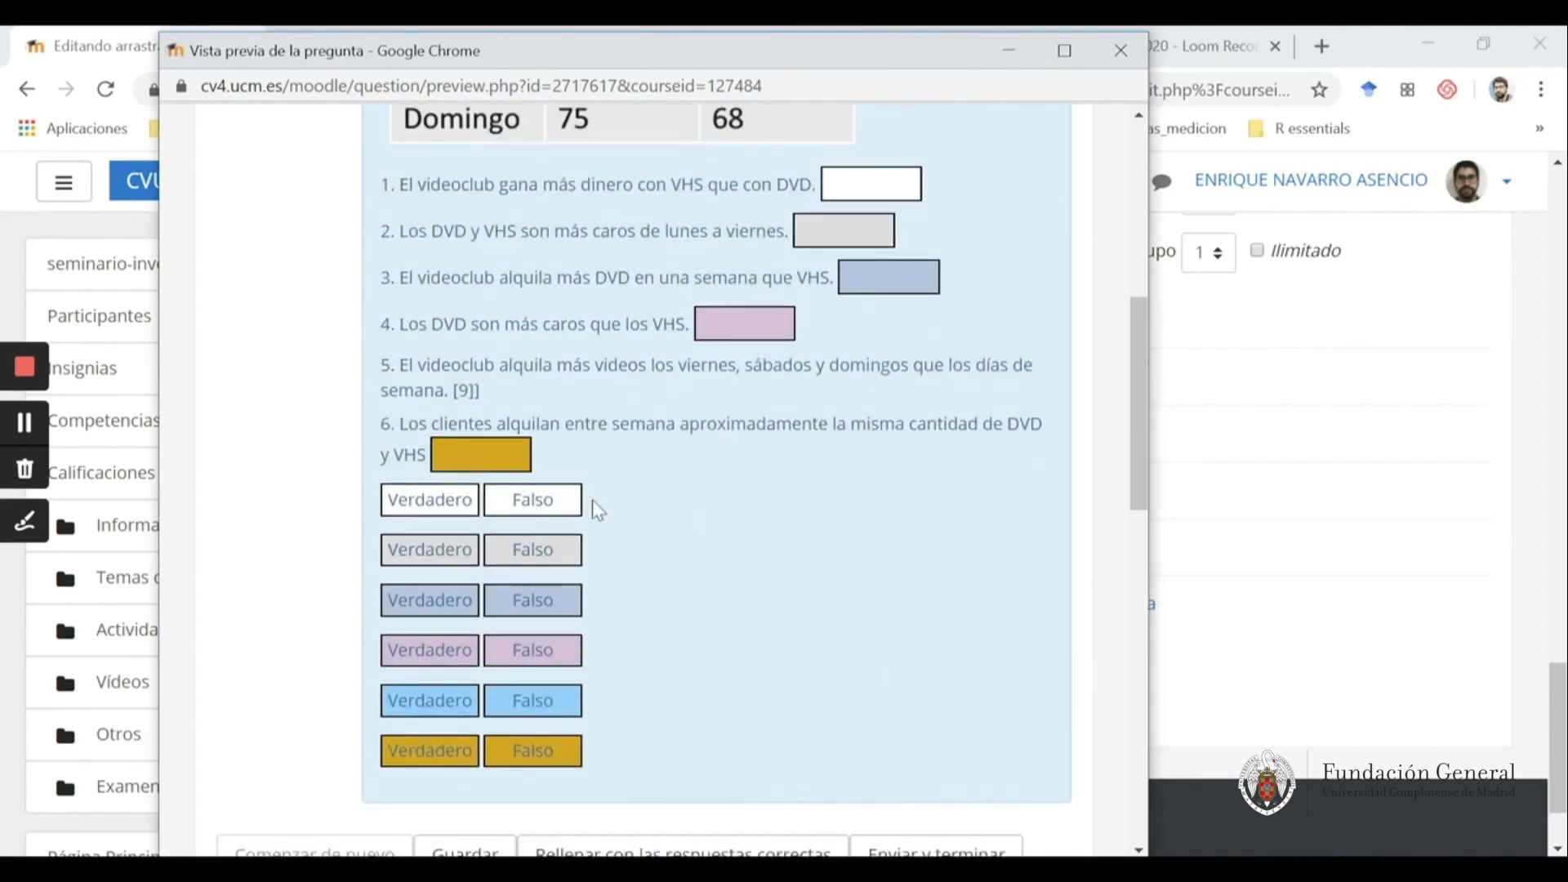
drag(449, 499, 842, 173)
drag(403, 553, 828, 252)
drag(450, 579, 540, 544)
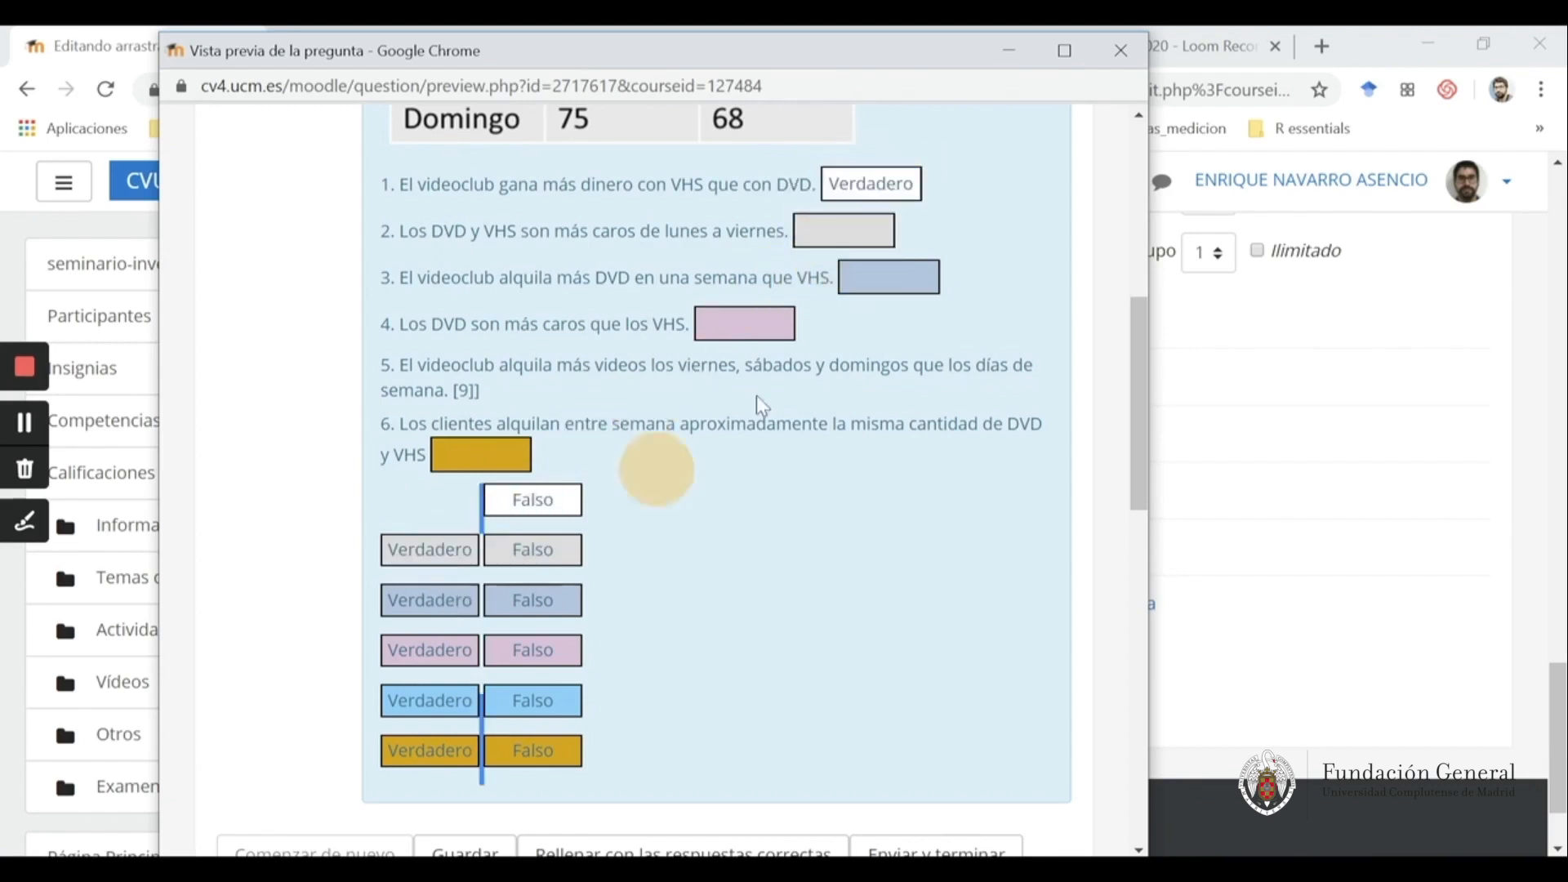
drag(437, 599, 896, 266)
drag(433, 747, 480, 465)
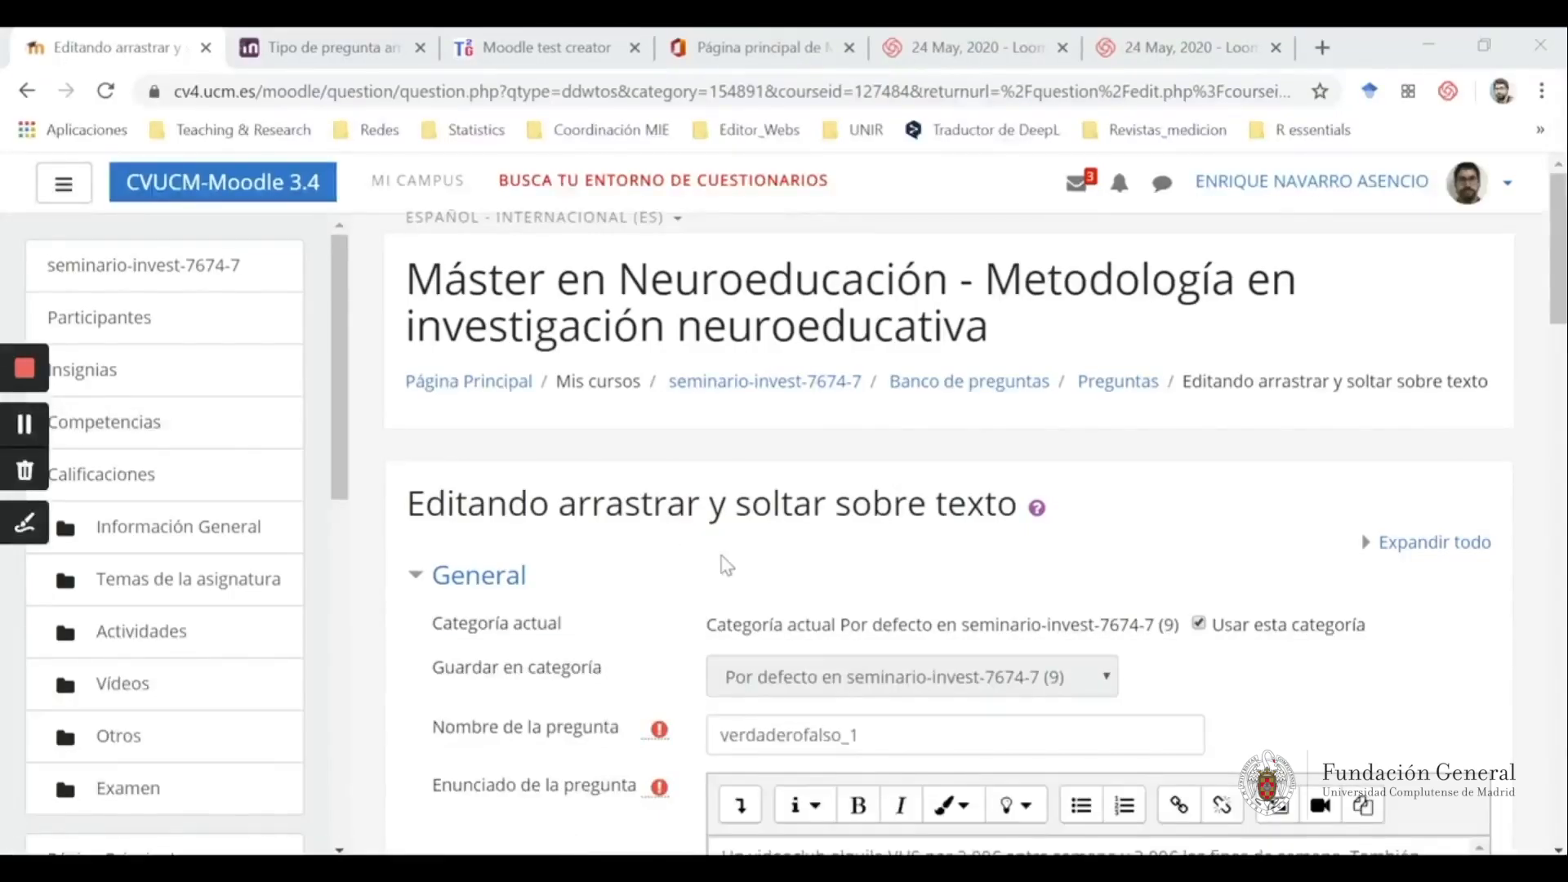
Return to the question bank and create a new "Elige la palabra perdida" question named vf_3
click(964, 392)
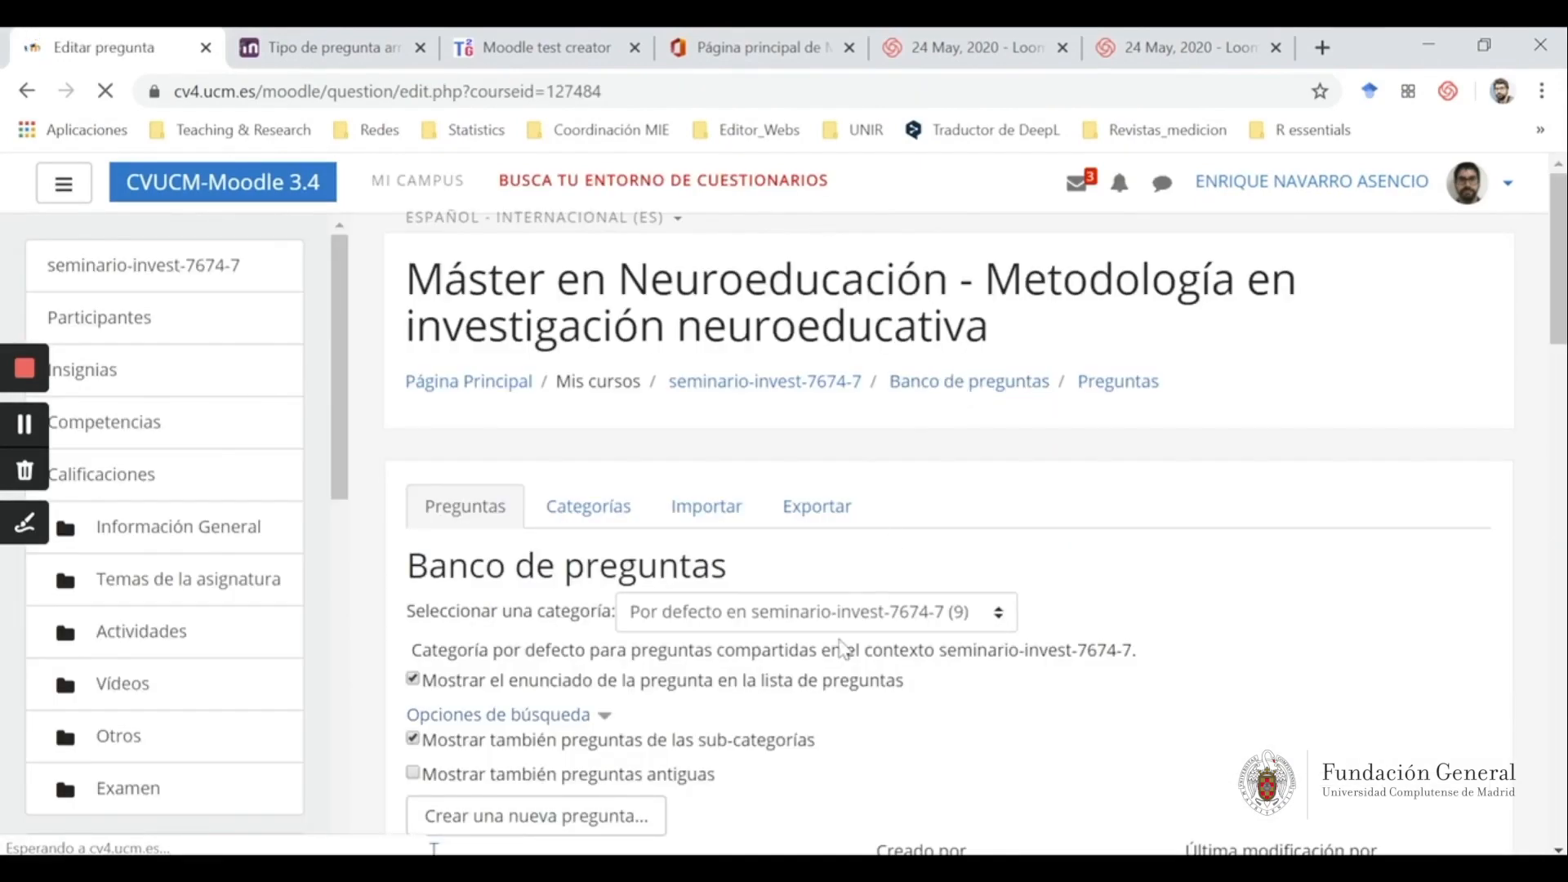
scroll(776, 621, down, 3)
click(604, 572)
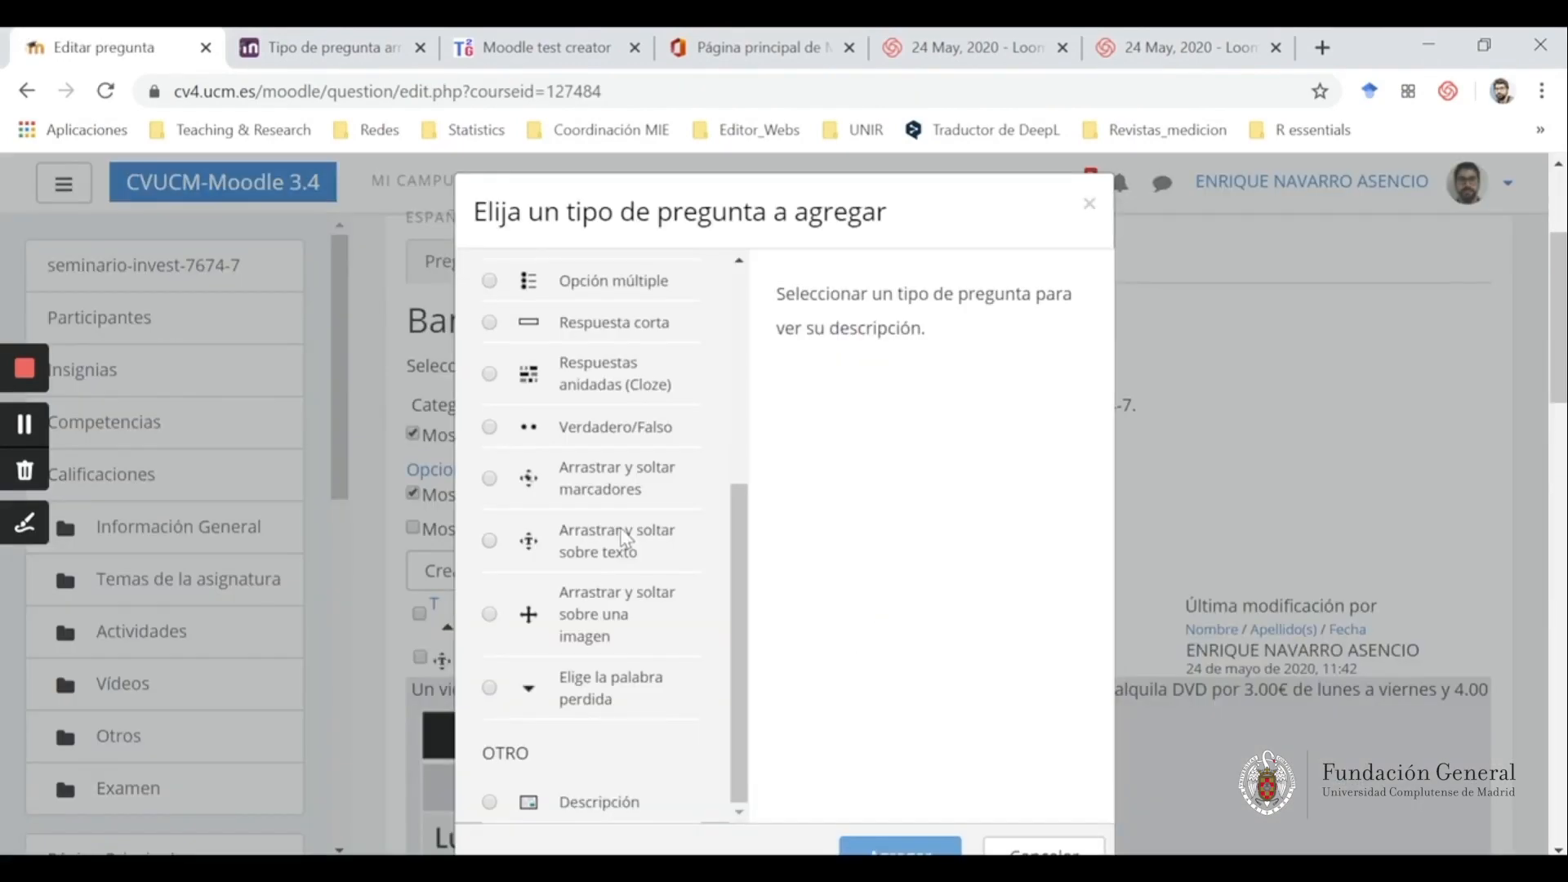
click(492, 690)
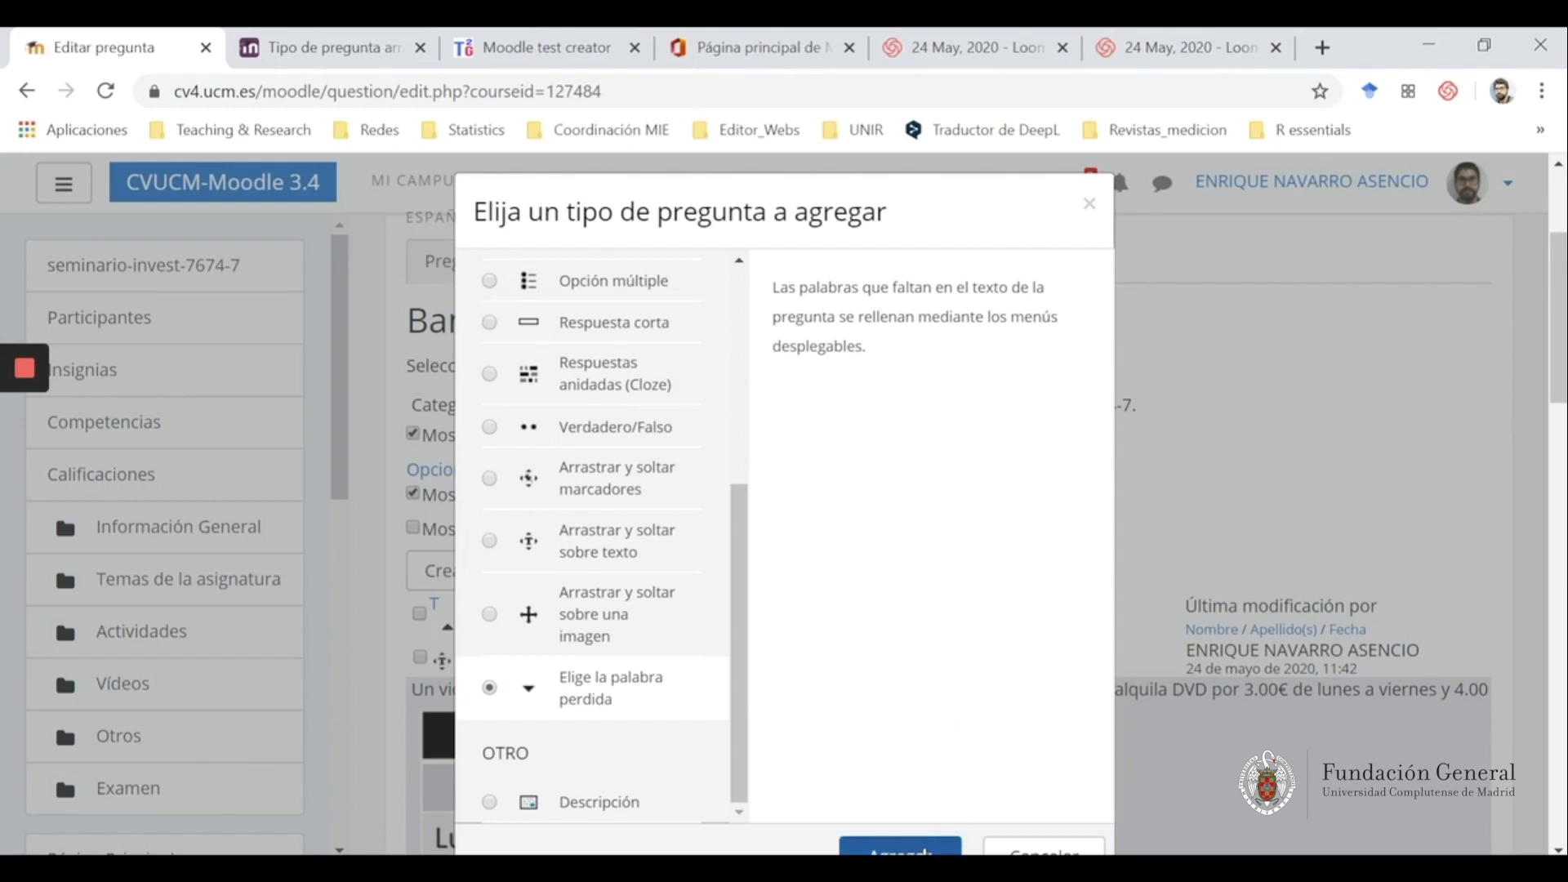
click(927, 851)
click(915, 607)
text(vf_3)
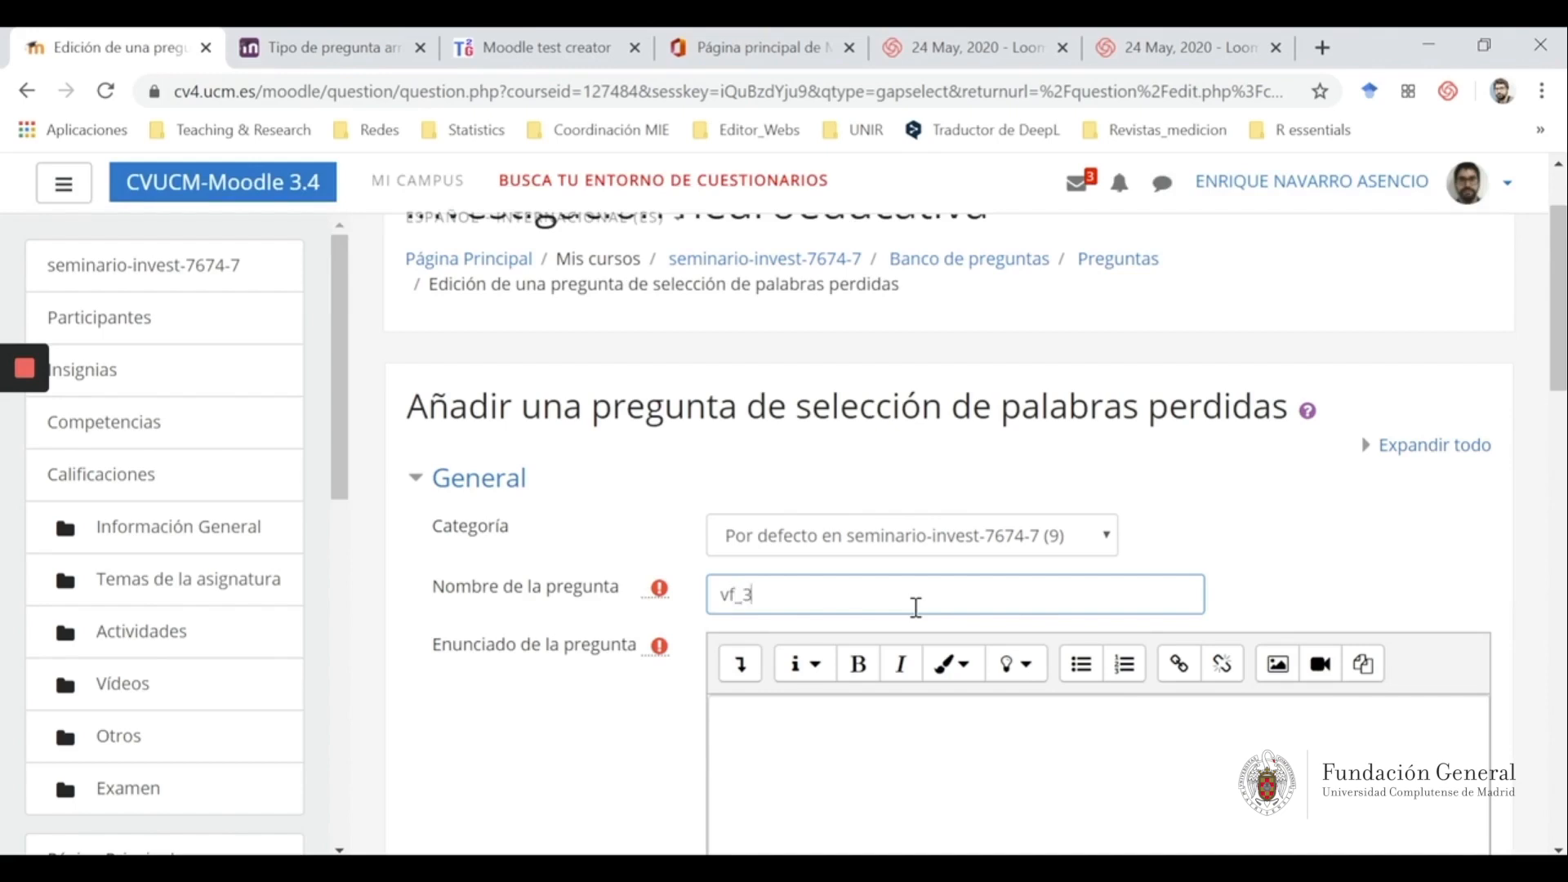
Copy the videoclub introduction paragraph from the Word document and paste it into the vf_3 question text
scroll(968, 654, down, 5)
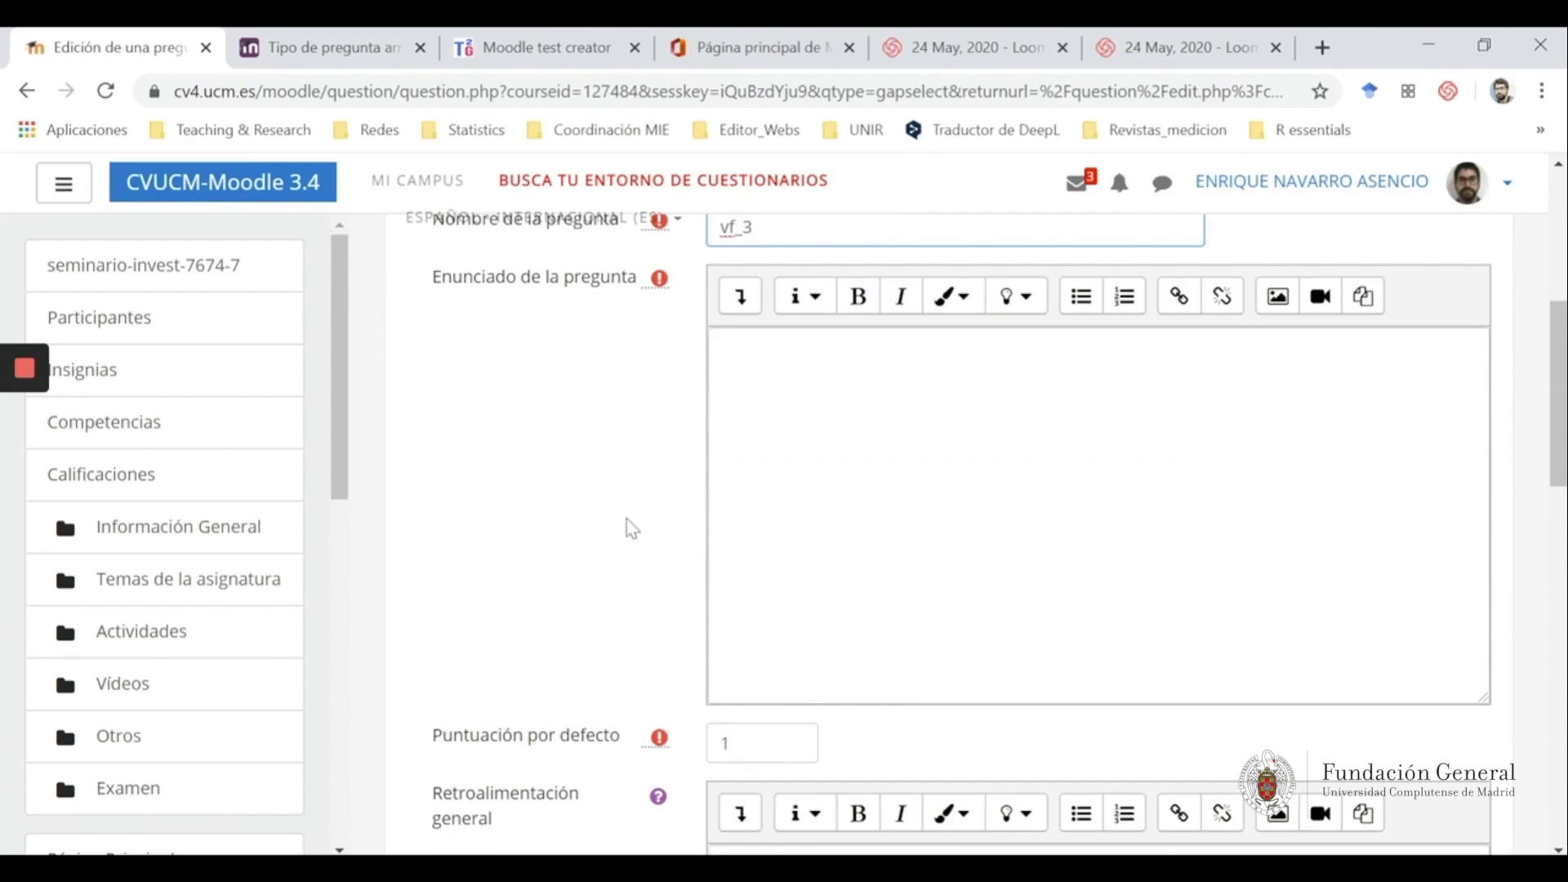
key(alt+Tab)
drag(446, 380, 557, 427)
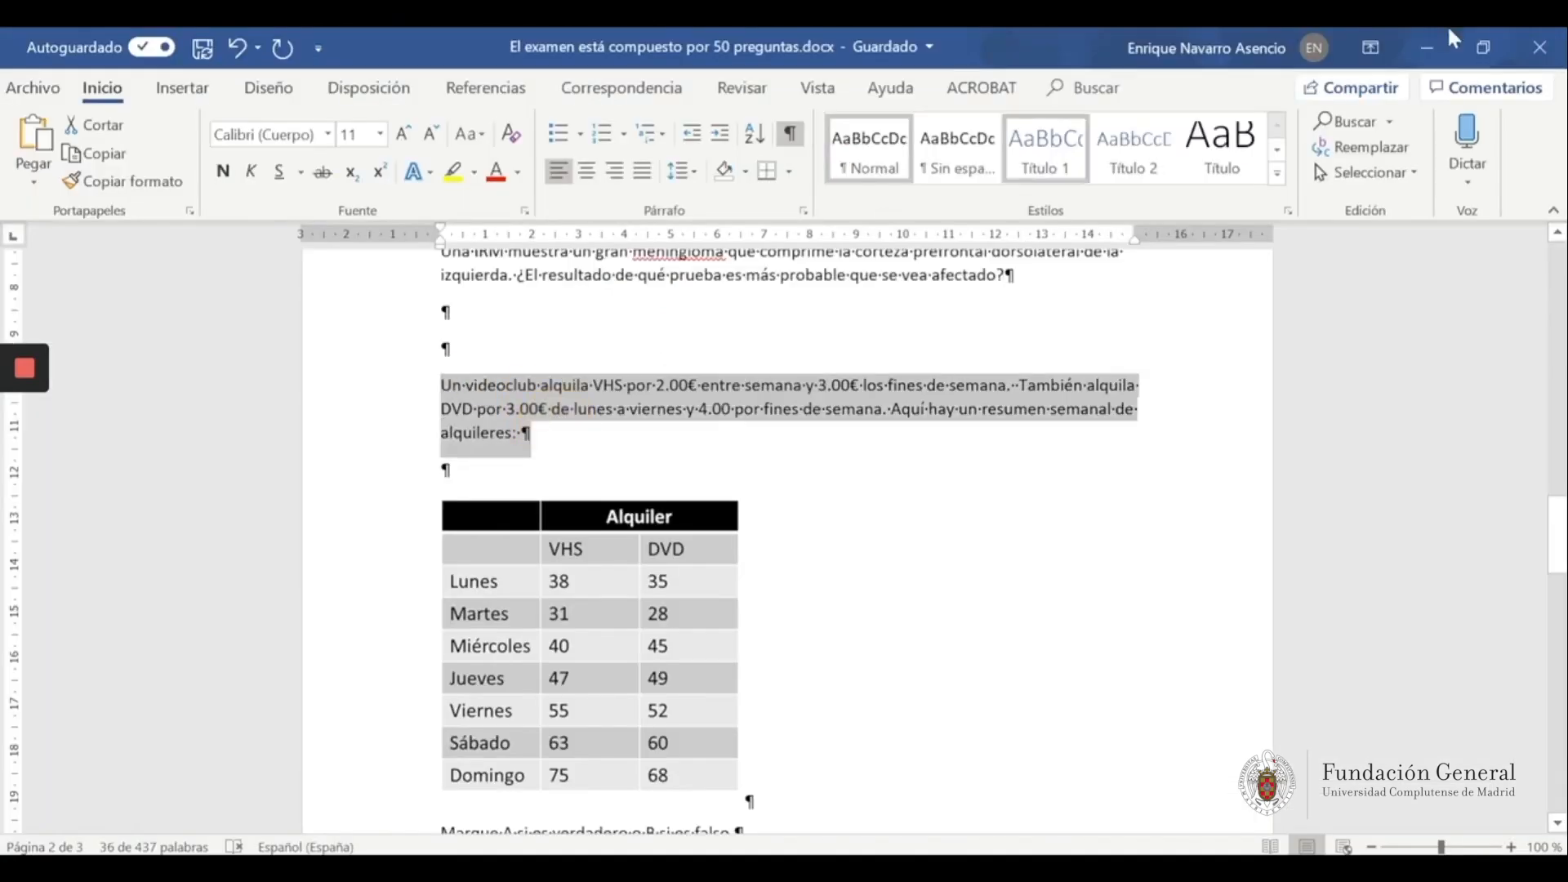
click(1427, 48)
click(1047, 451)
text(Un videoclub alquila VHS por 2.00€ entre semana y 3.00€ los fines de semana.  También alquila DVD por 3.00€ de lunes a viernes y 4.00 por fines de semana. Aquí hay un resumen semanal de alquileres:)
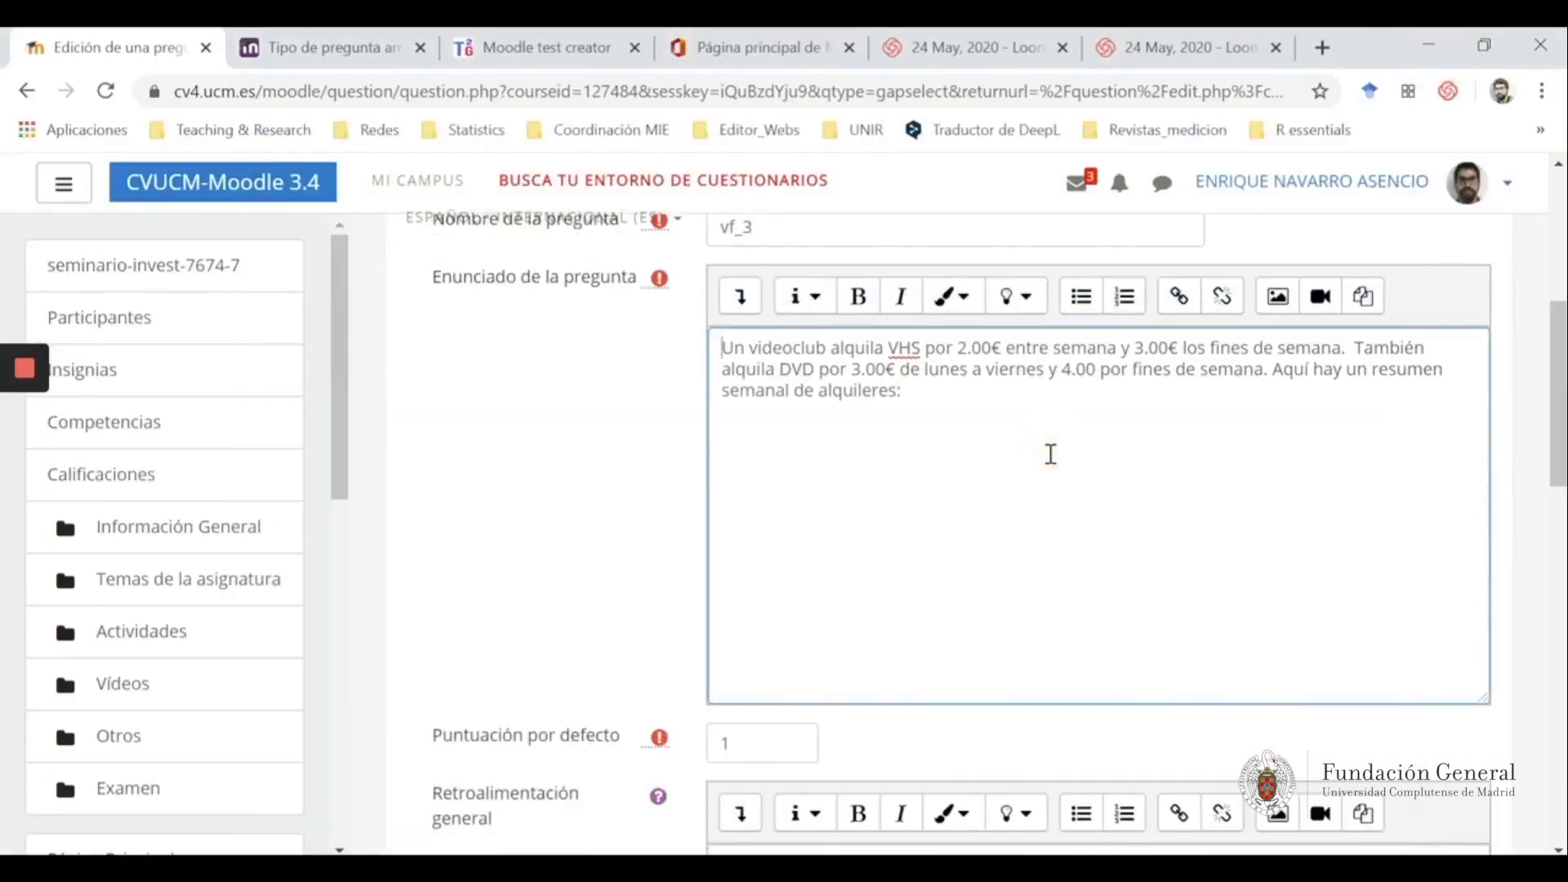
Append the gap marker [[1]] to statements 3, 5 and 6 in the vf_3 question text
scroll(946, 431, down, 2)
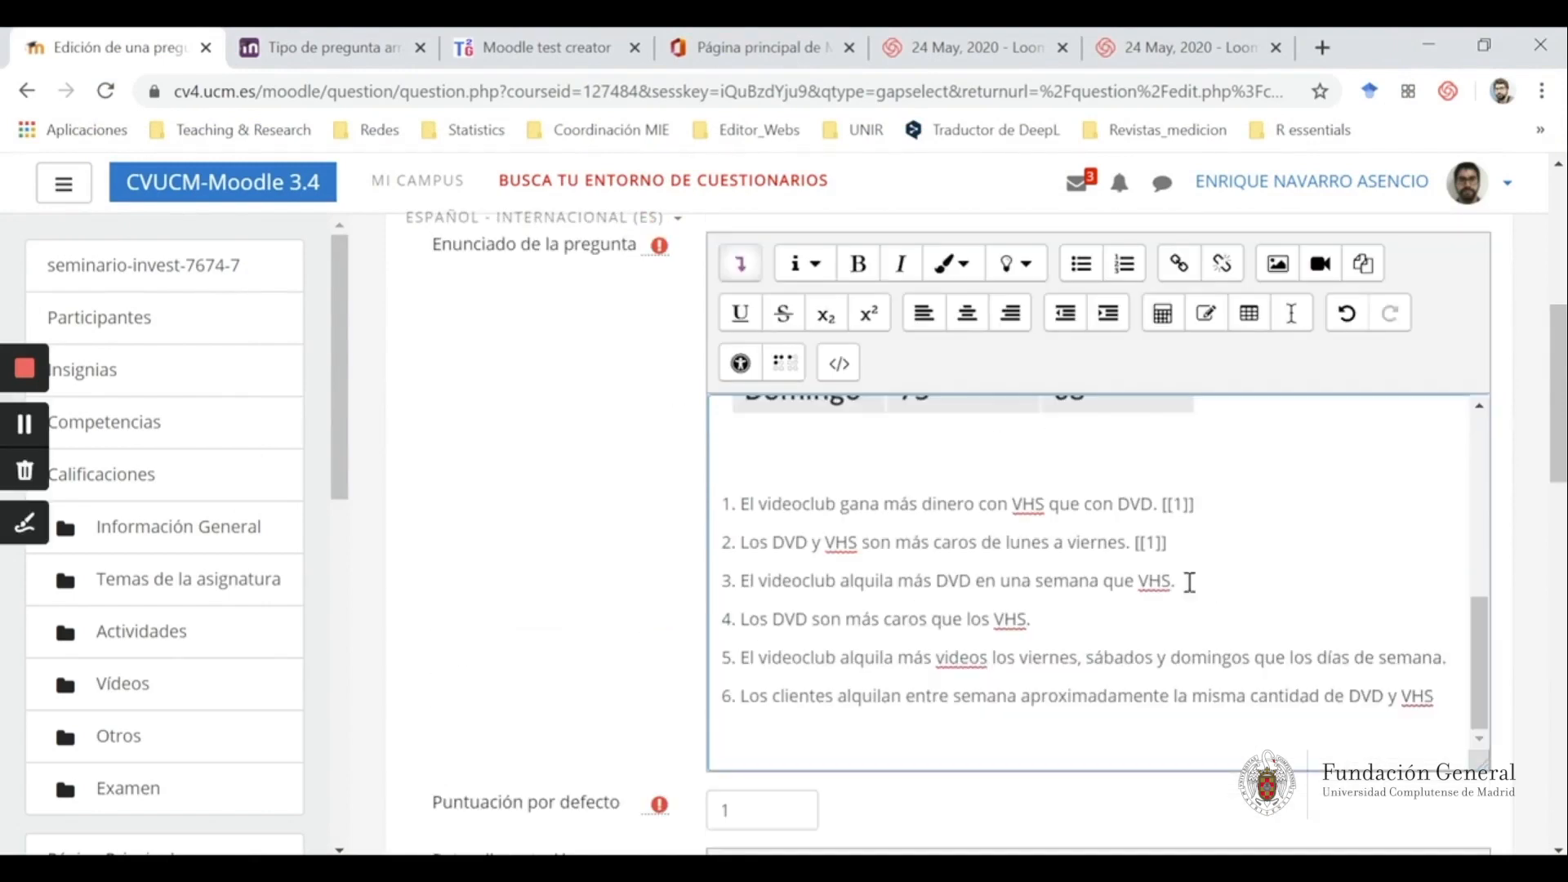
click(1201, 572)
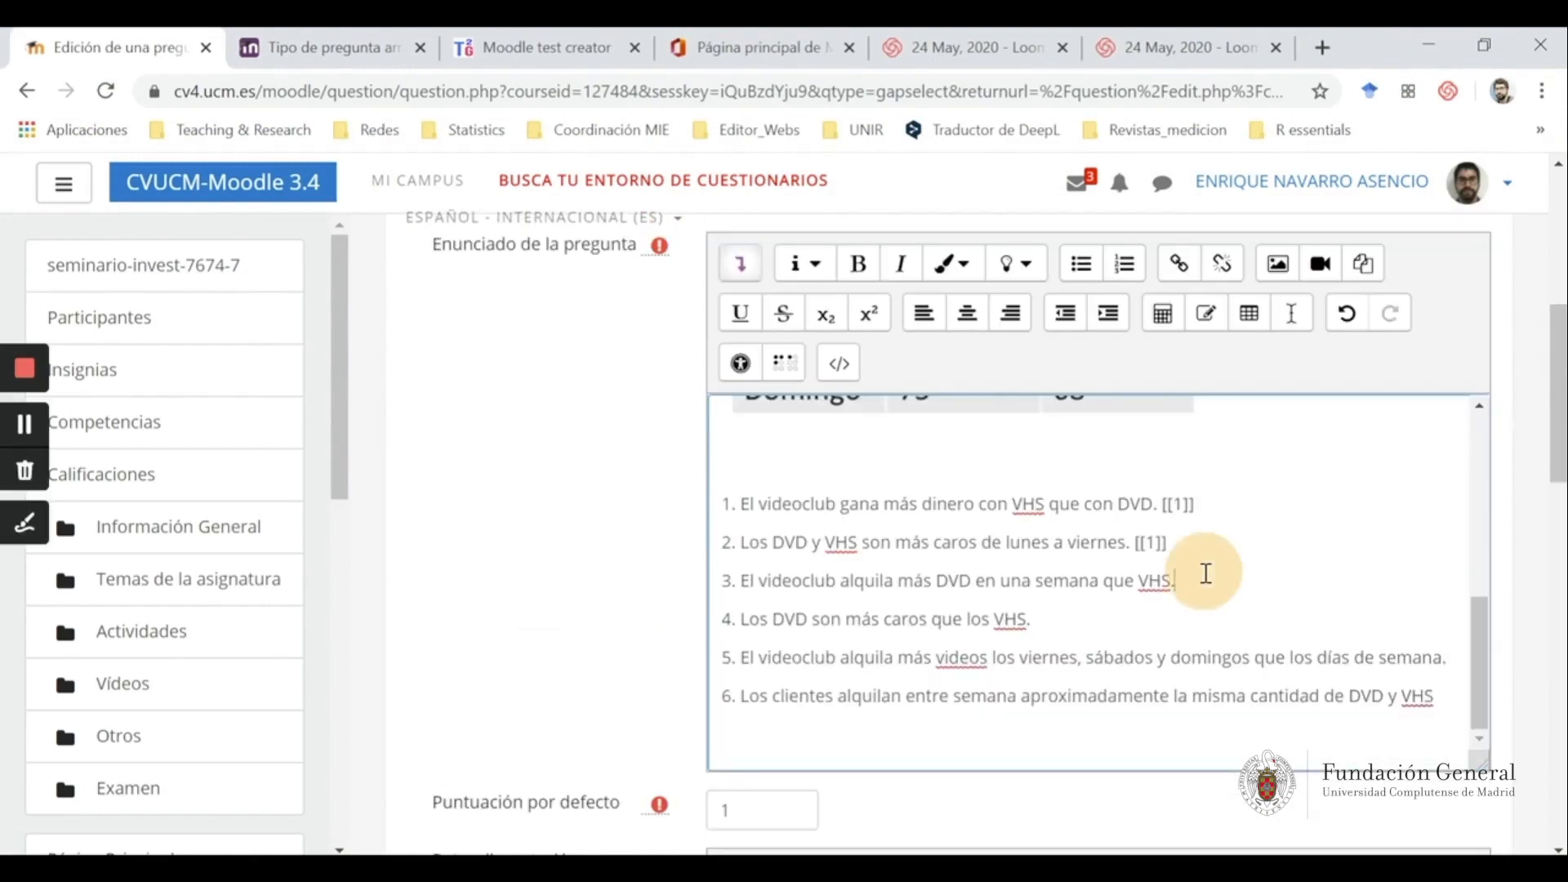
text([[1]])
click(1103, 612)
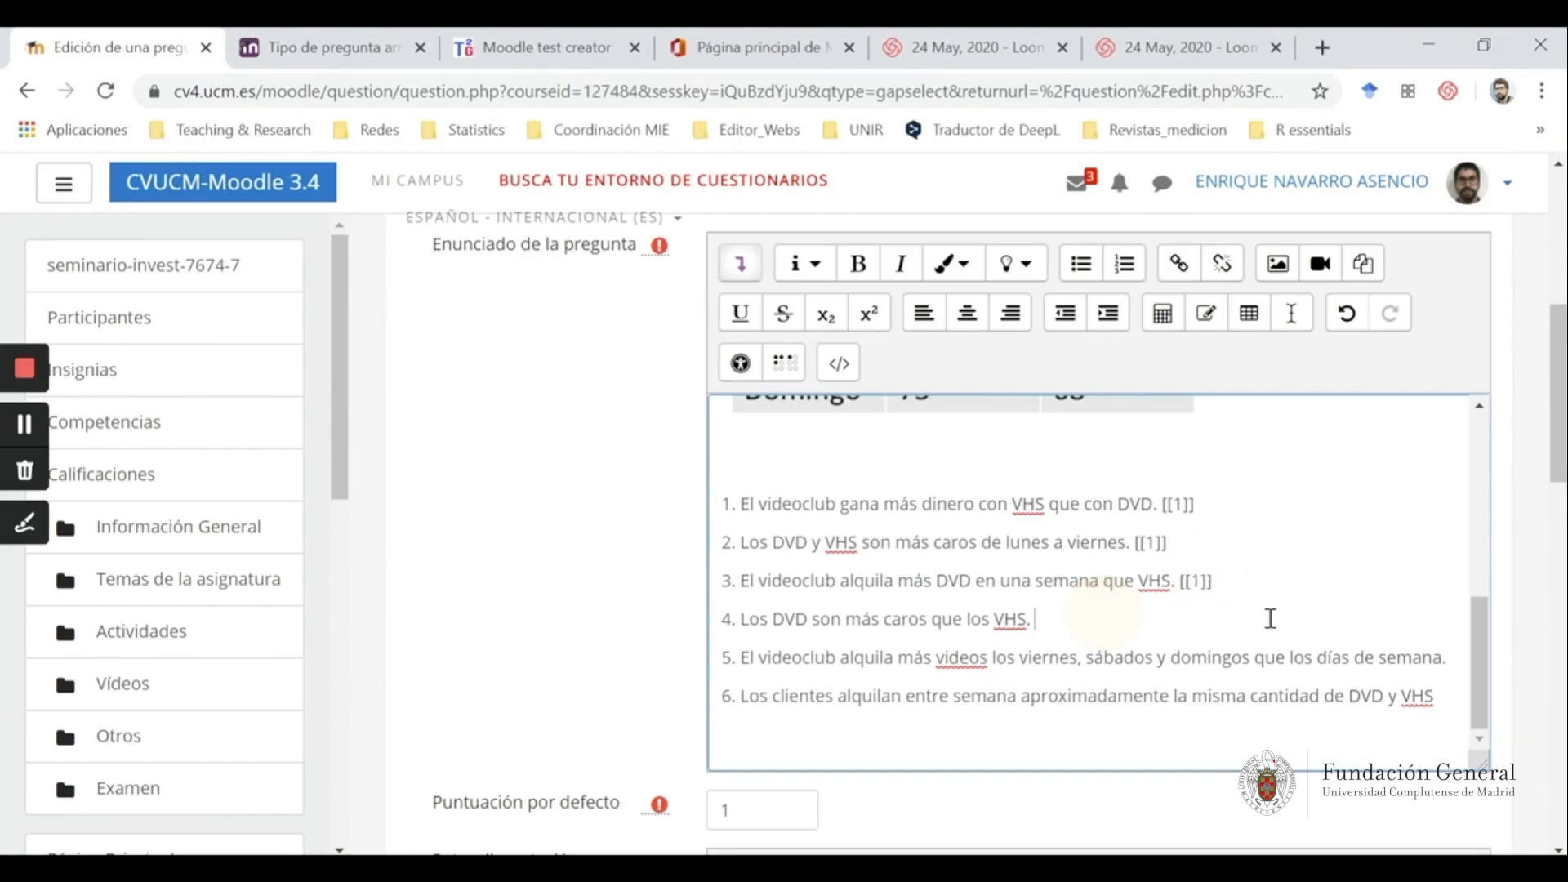
click(1453, 654)
text([[1]])
click(1462, 717)
text([[1]])
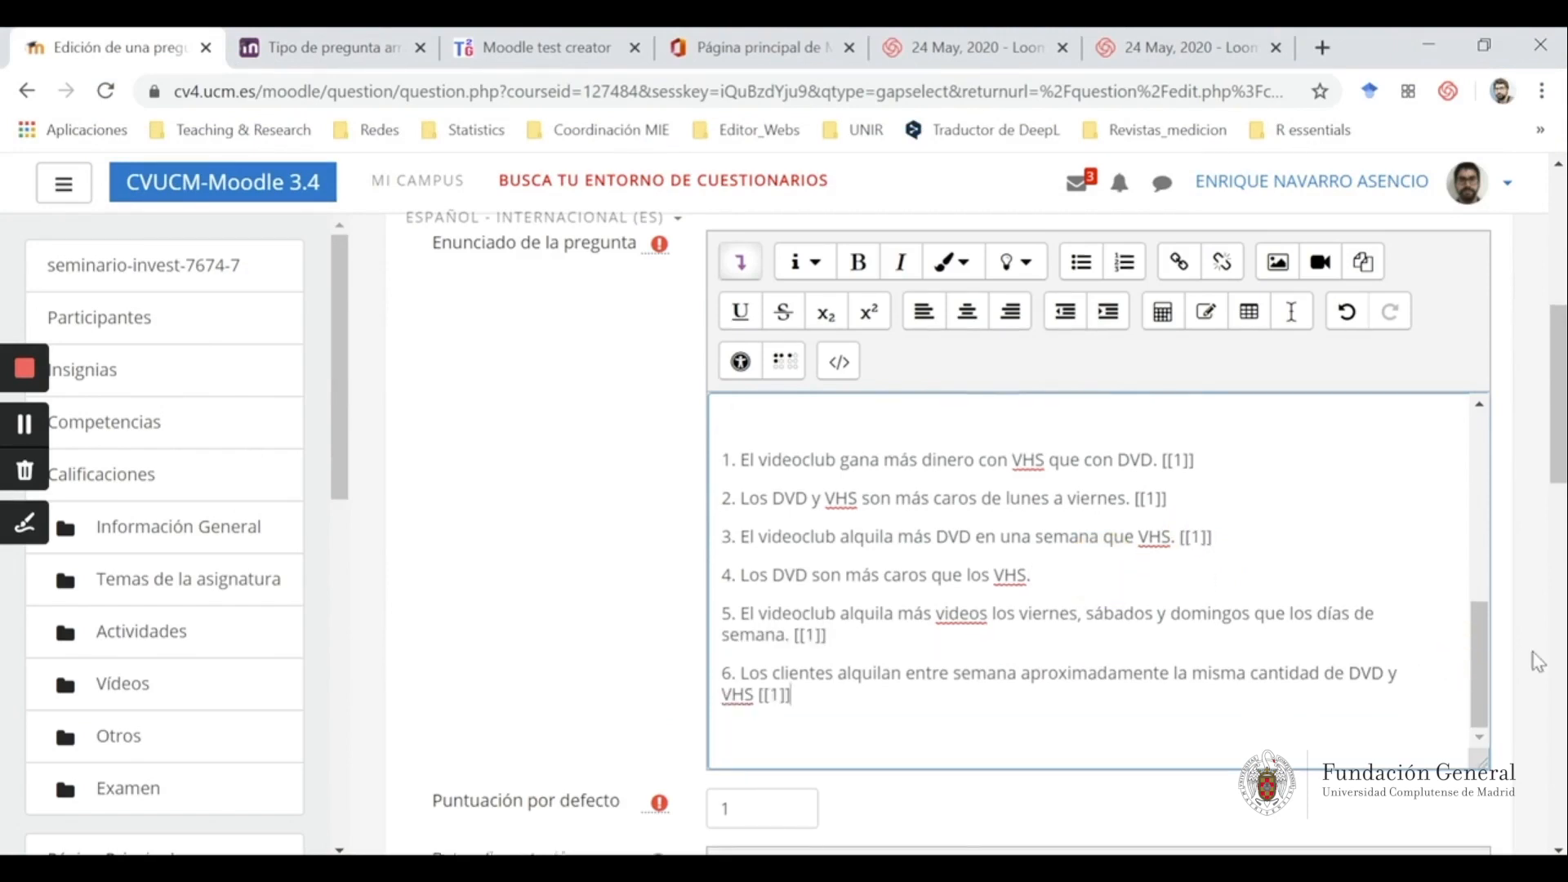
Fill in the answers of options 1 to 4 with Verderdadero, Falso, Verdadero and Falso
scroll(928, 626, down, 10)
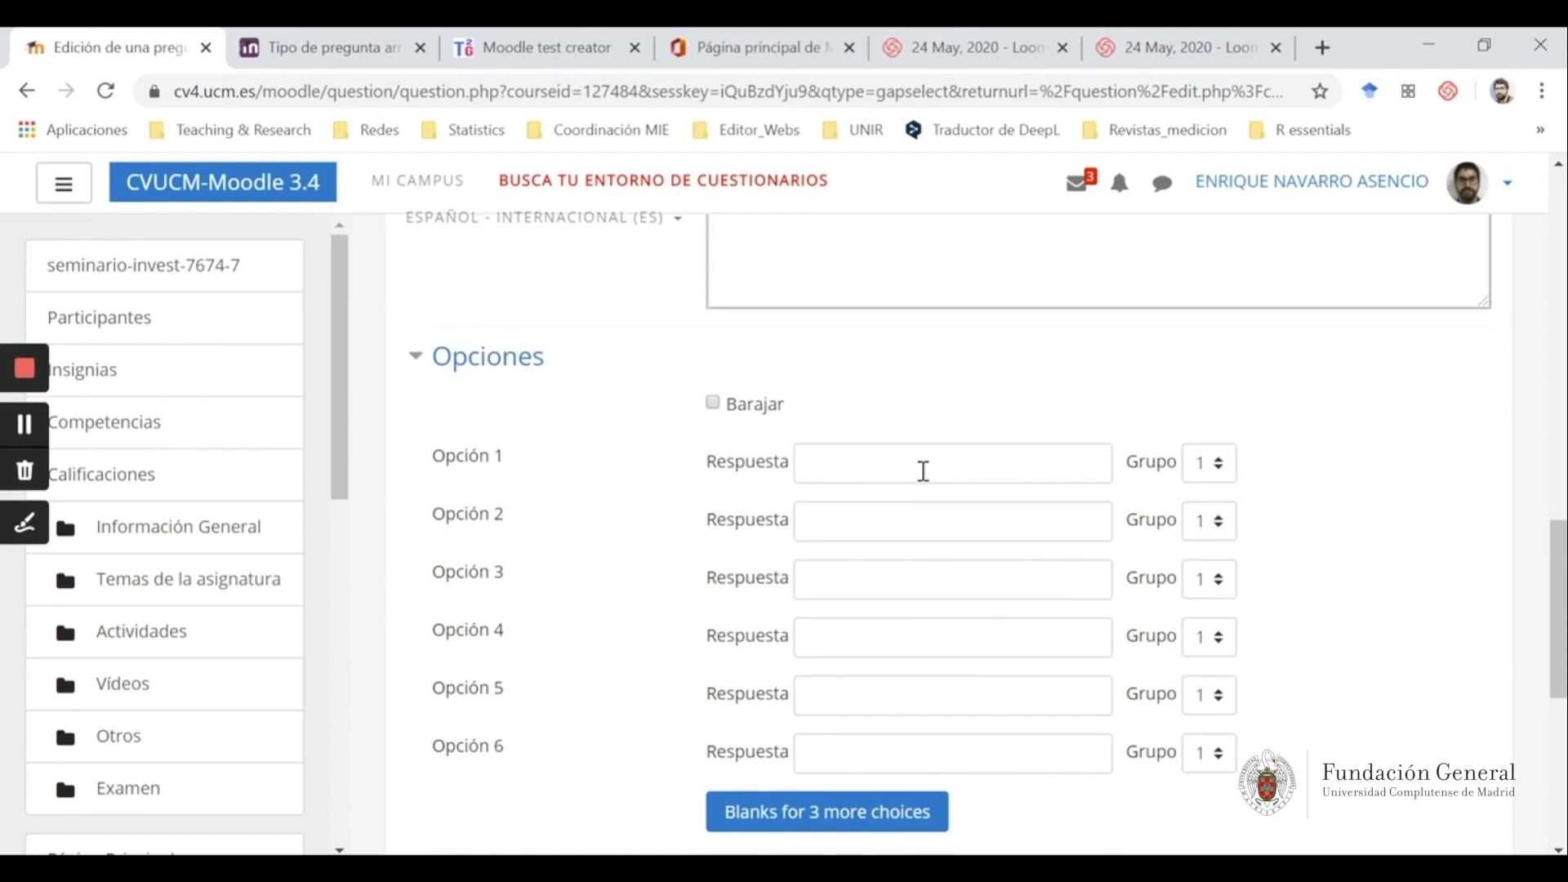
click(931, 464)
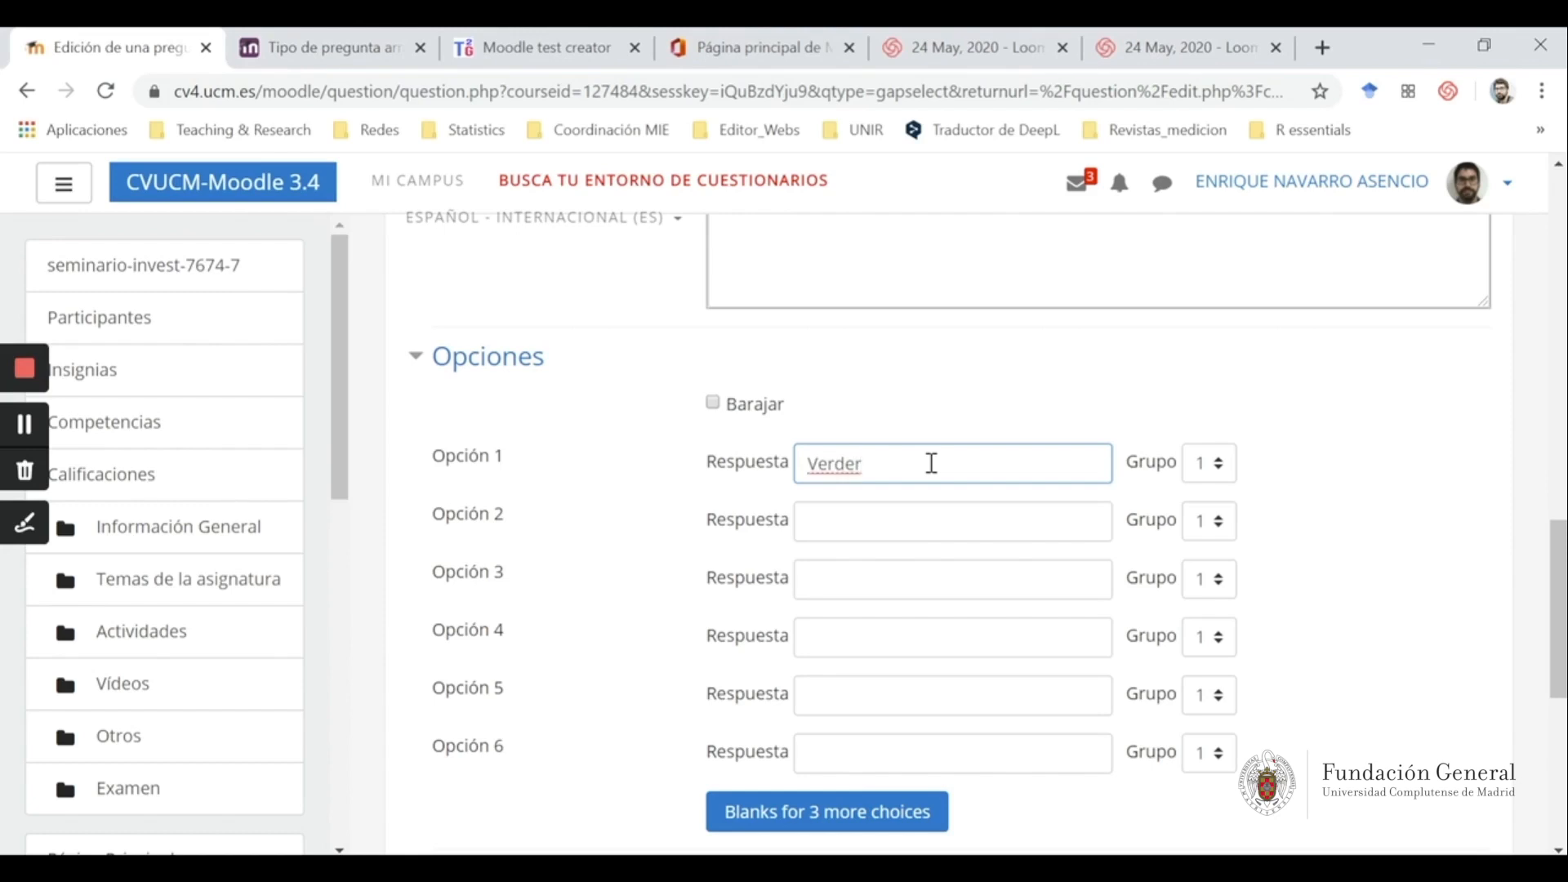
text(Verderdadero)
key(Tab)
key(Tab)
text(F)
key(Tab)
key(Tab)
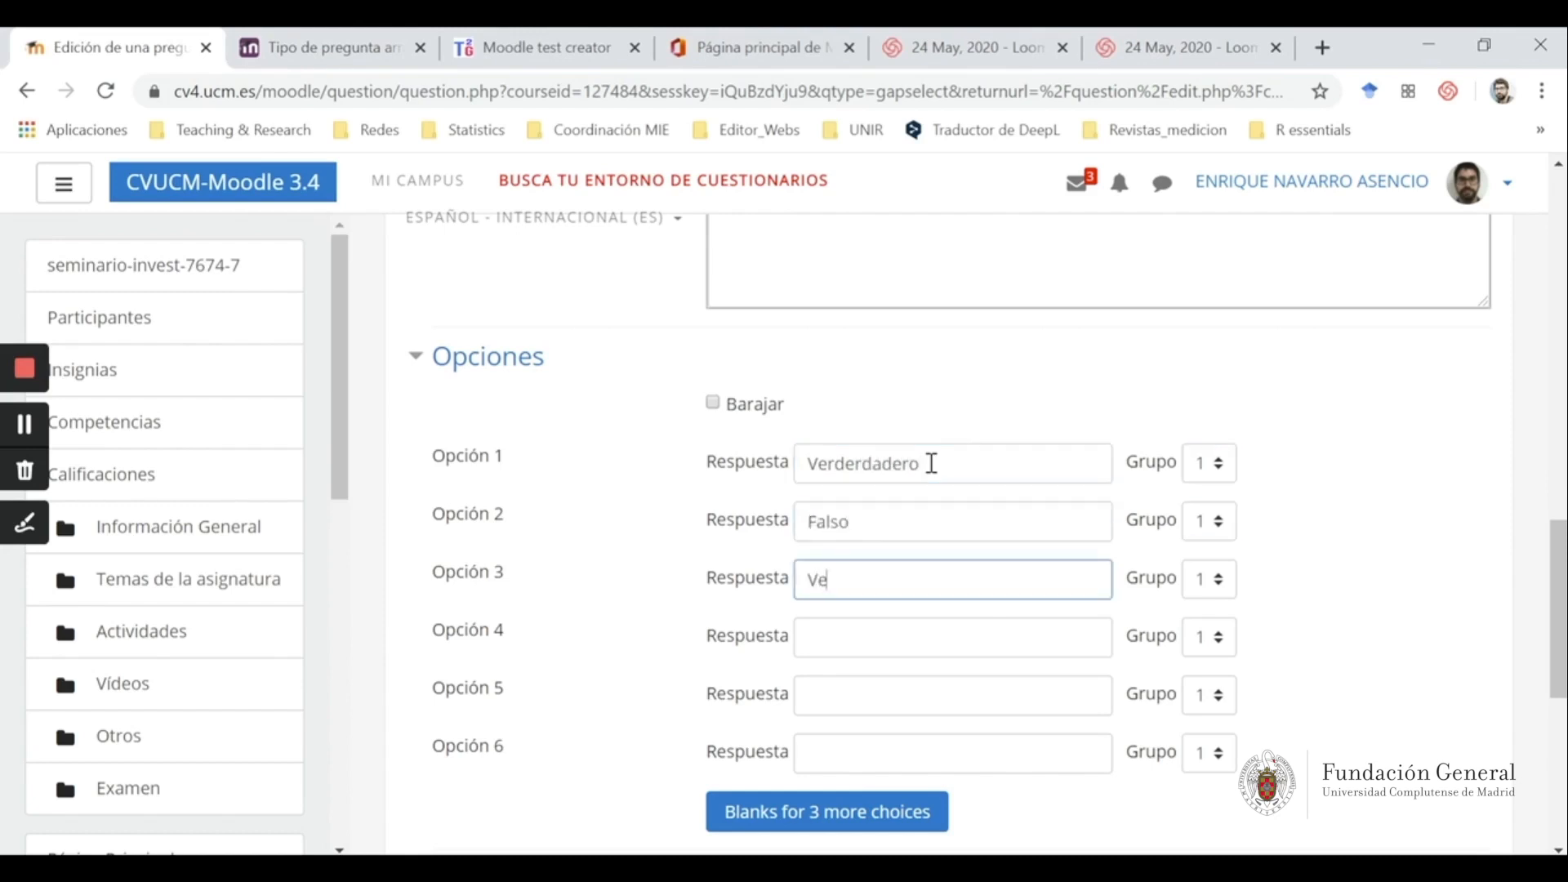
text(Verdadero)
key(Tab)
key(Tab)
text(Fals)
Assign answer options 3 and 4 to group 2
click(1210, 580)
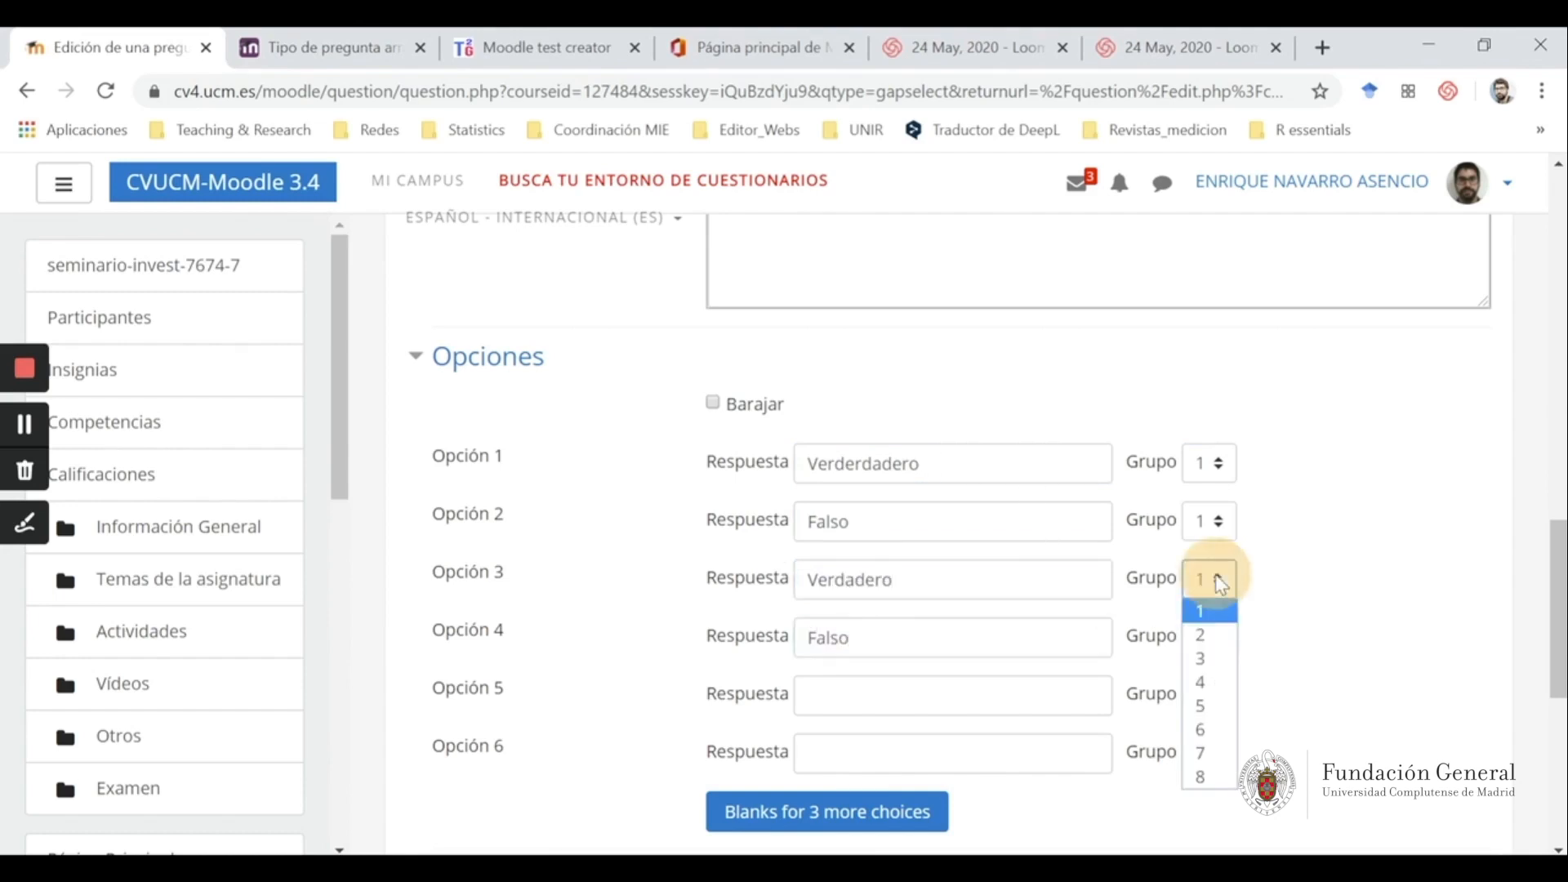
click(1212, 641)
click(1213, 641)
click(1225, 704)
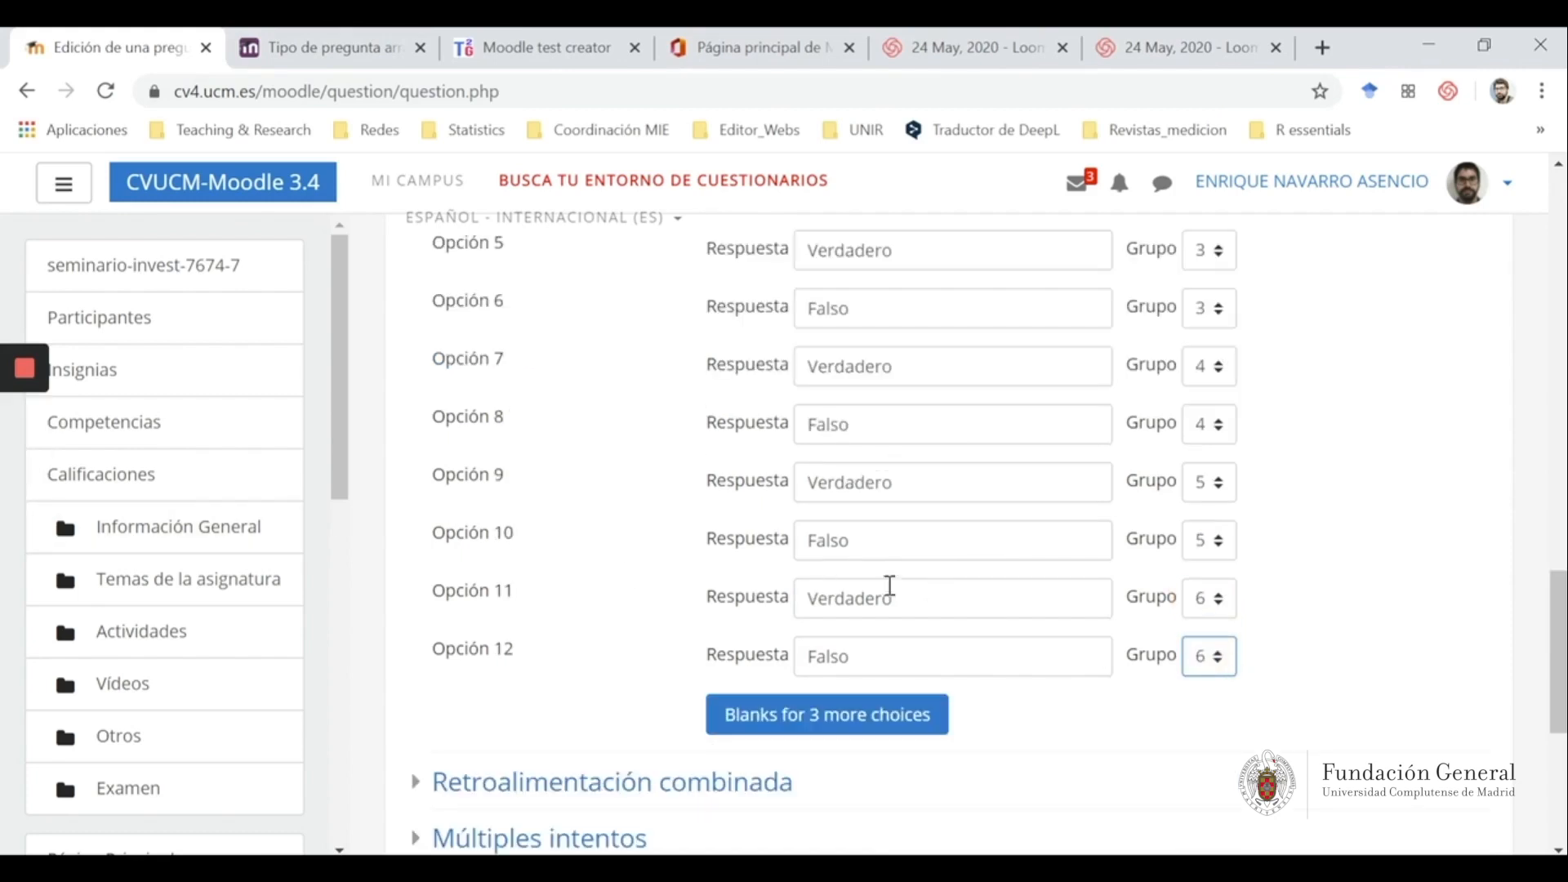
Correct the answer of option 1 to Verdadero and check the gap markers in the question text against the options
scroll(1075, 635, up, 7)
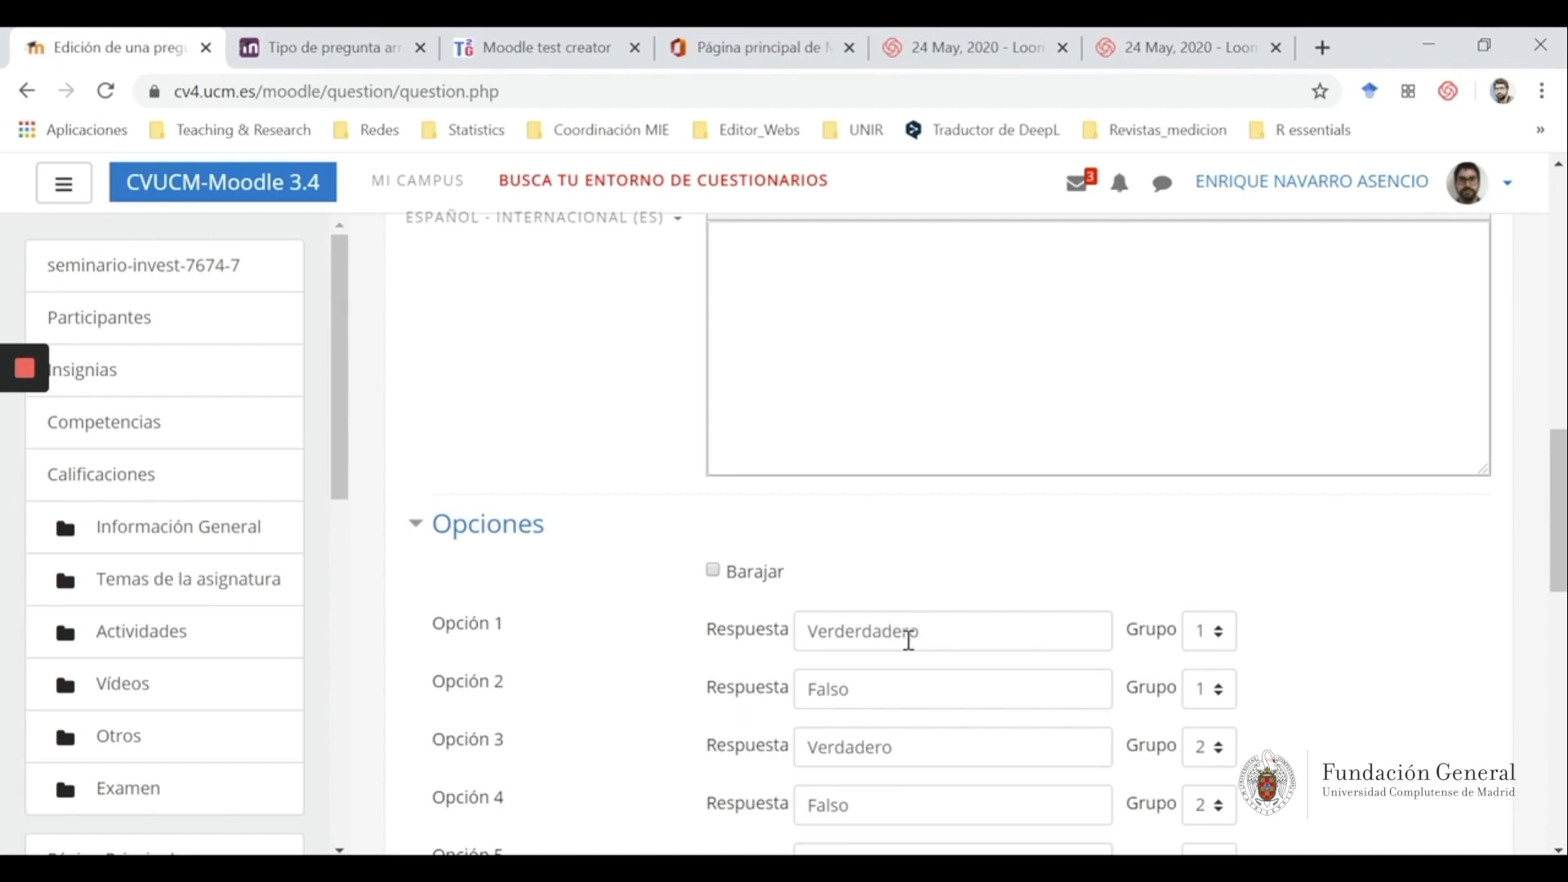
scroll(870, 628, up, 10)
scroll(1184, 621, down, 5)
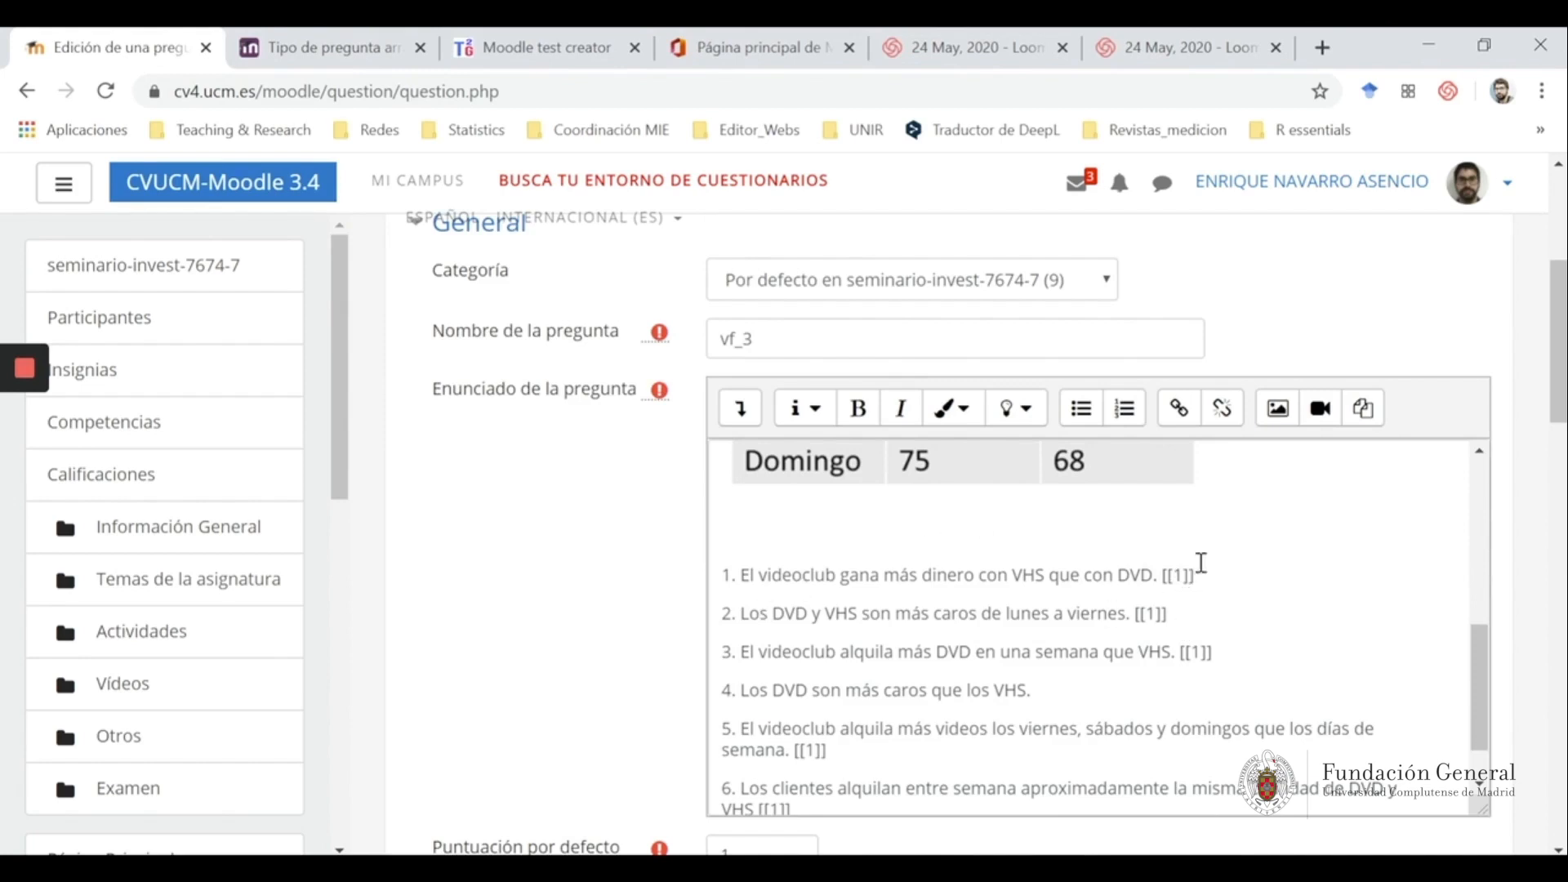
scroll(1330, 569, down, 2)
scroll(1327, 567, down, 7)
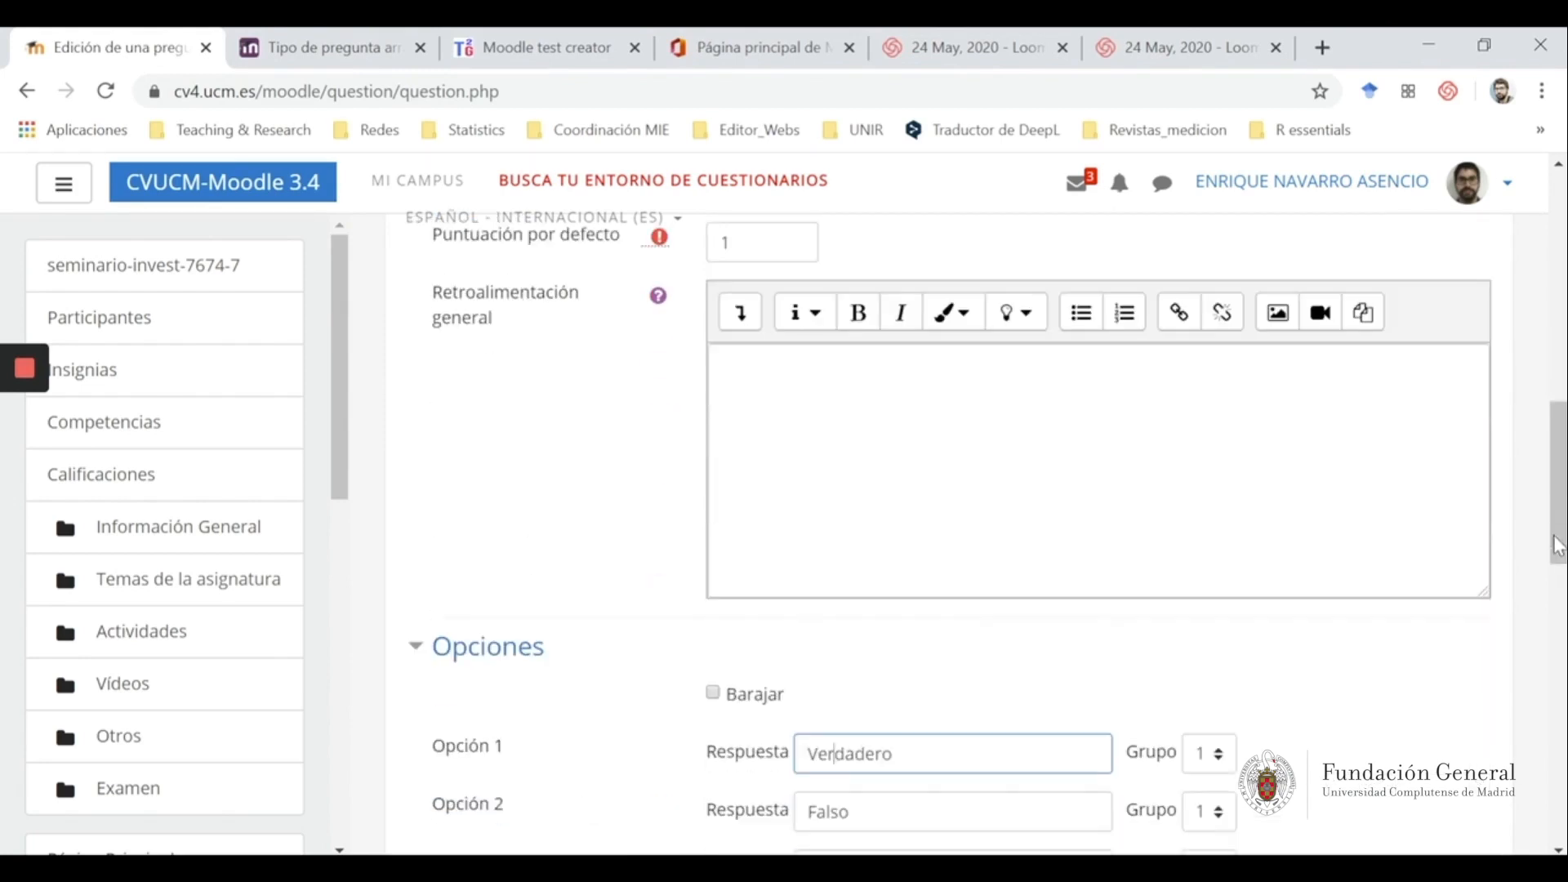
scroll(1441, 539, down, 2)
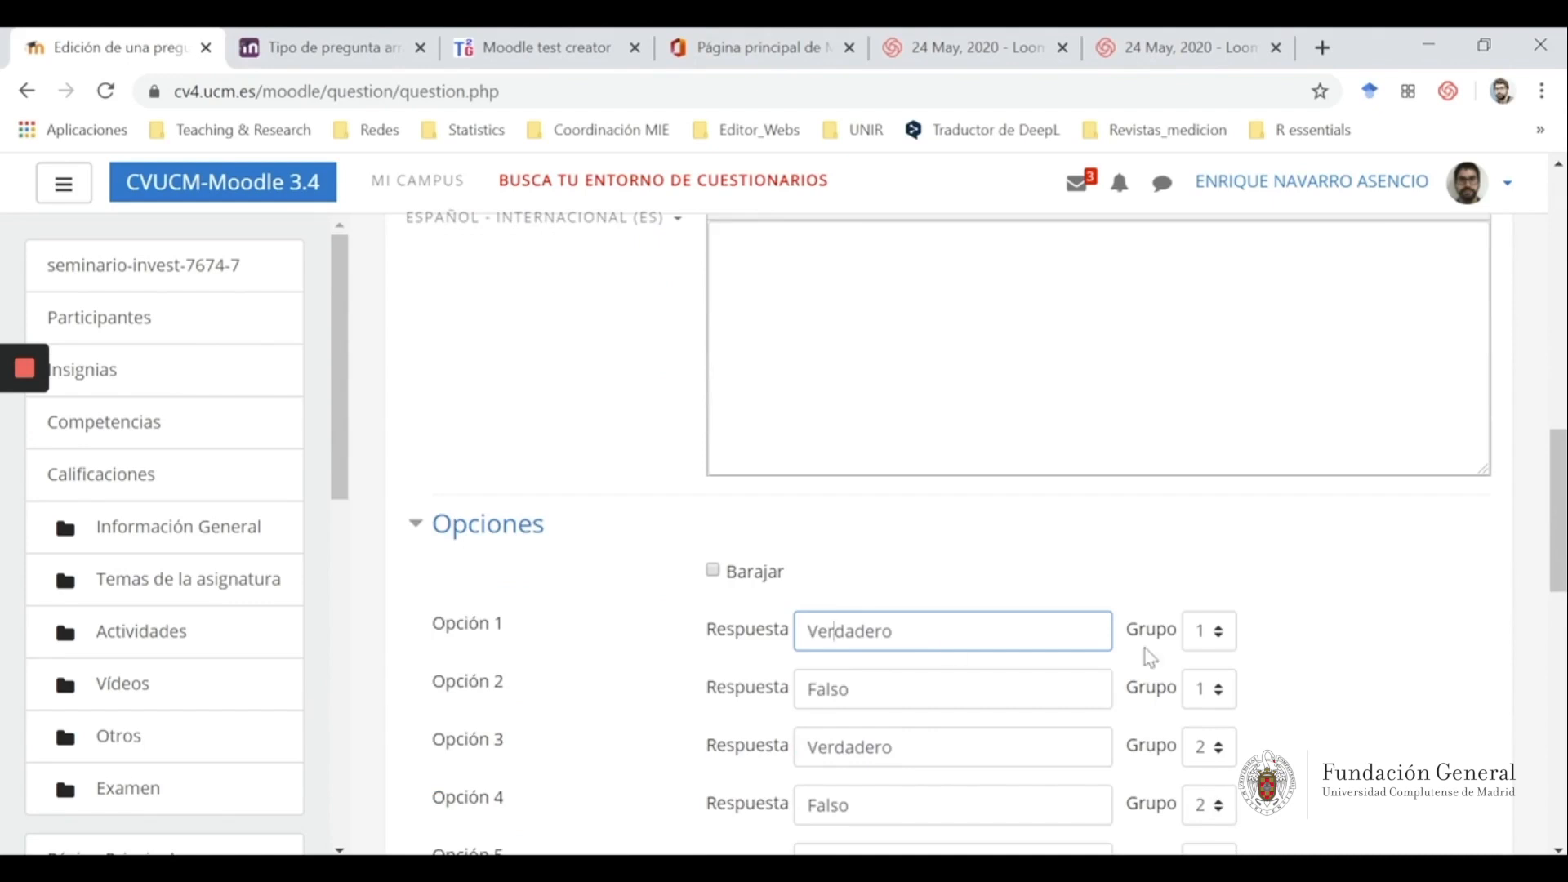
Change the gap marker of statement 1 to [[2]] and that of statement 2 to [[3]], checking them against the option numbers
scroll(1348, 616, up, 6)
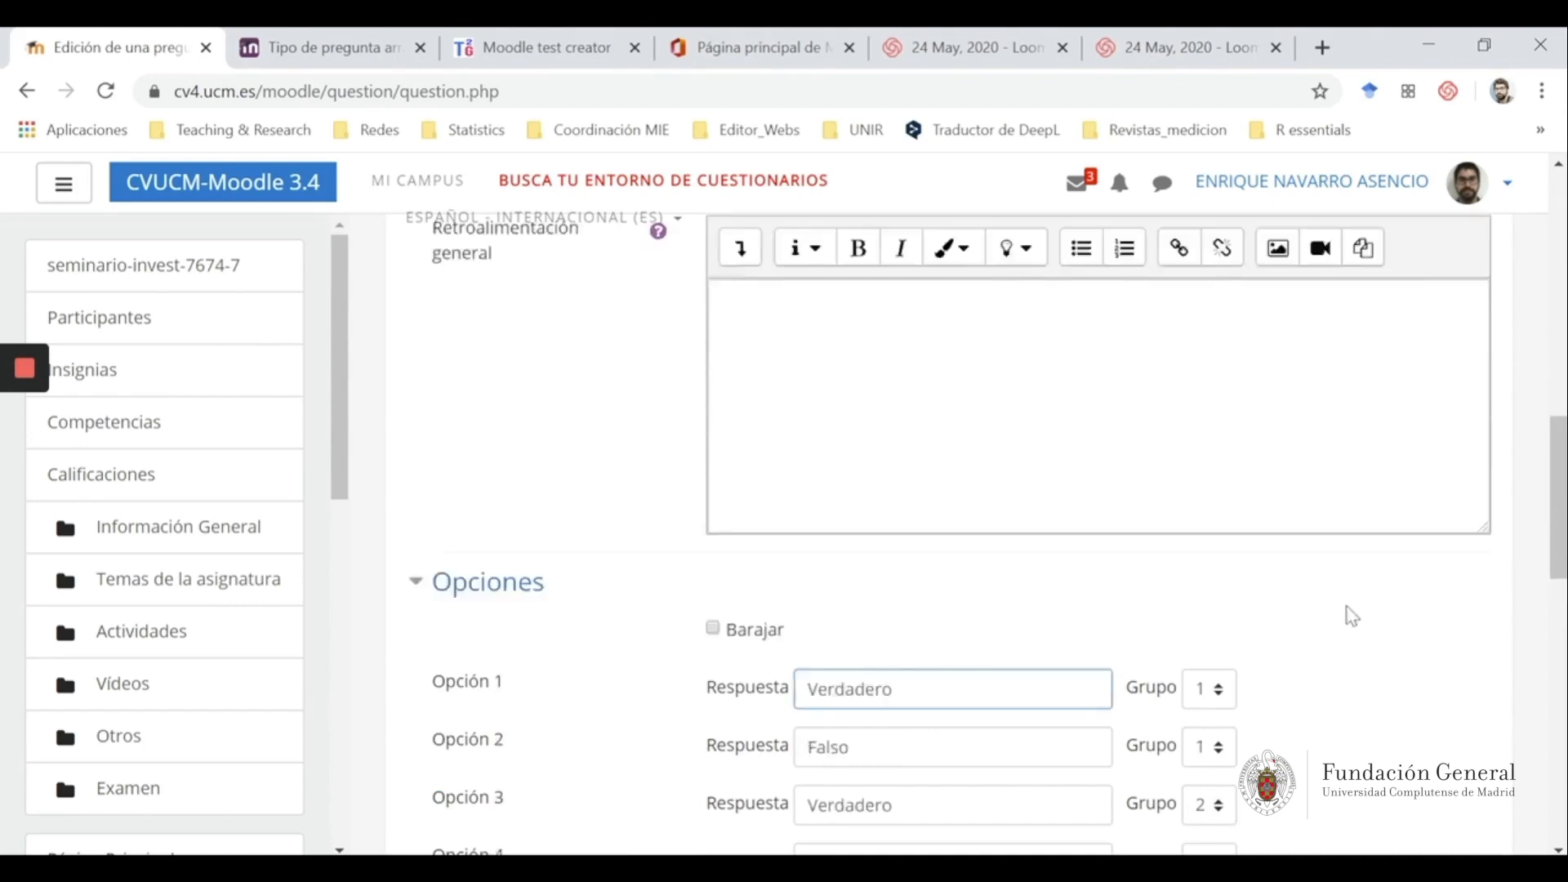
double_click(1180, 382)
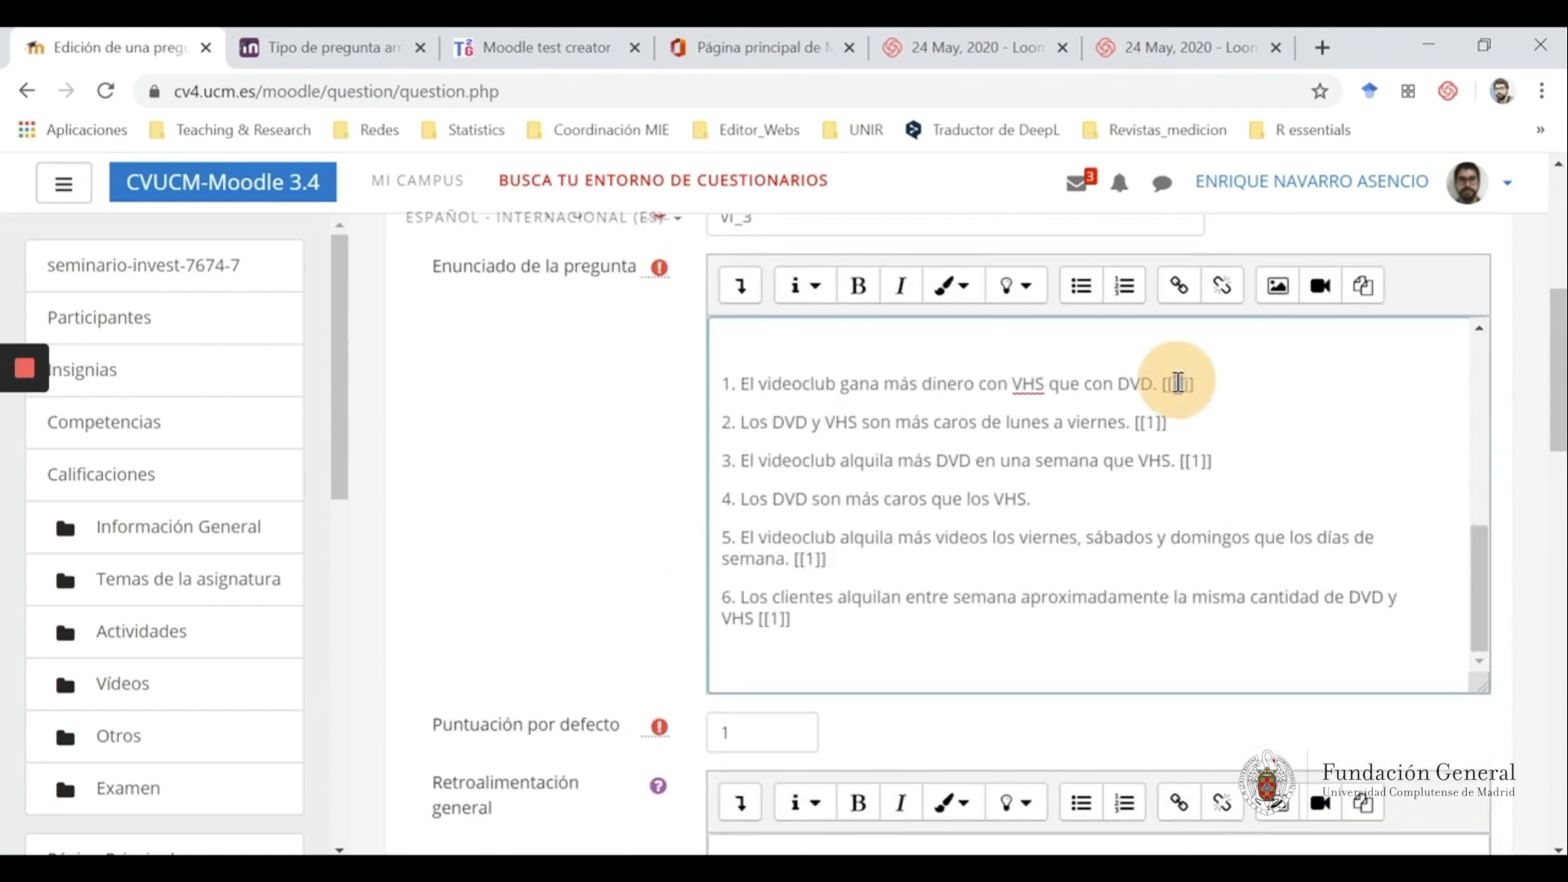
text(2)
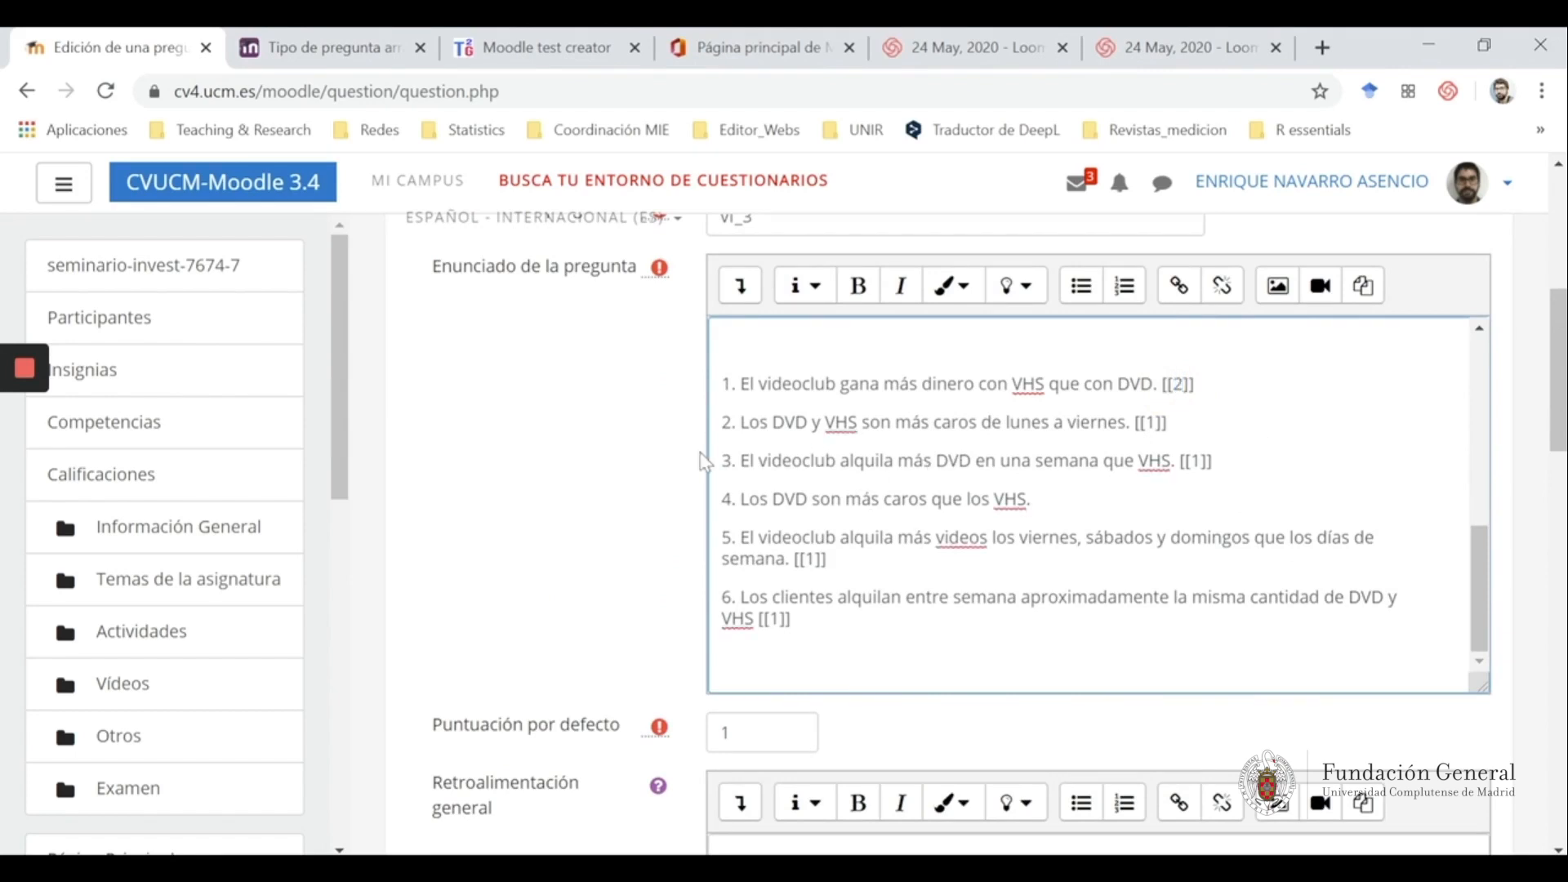
scroll(1008, 449, down, 6)
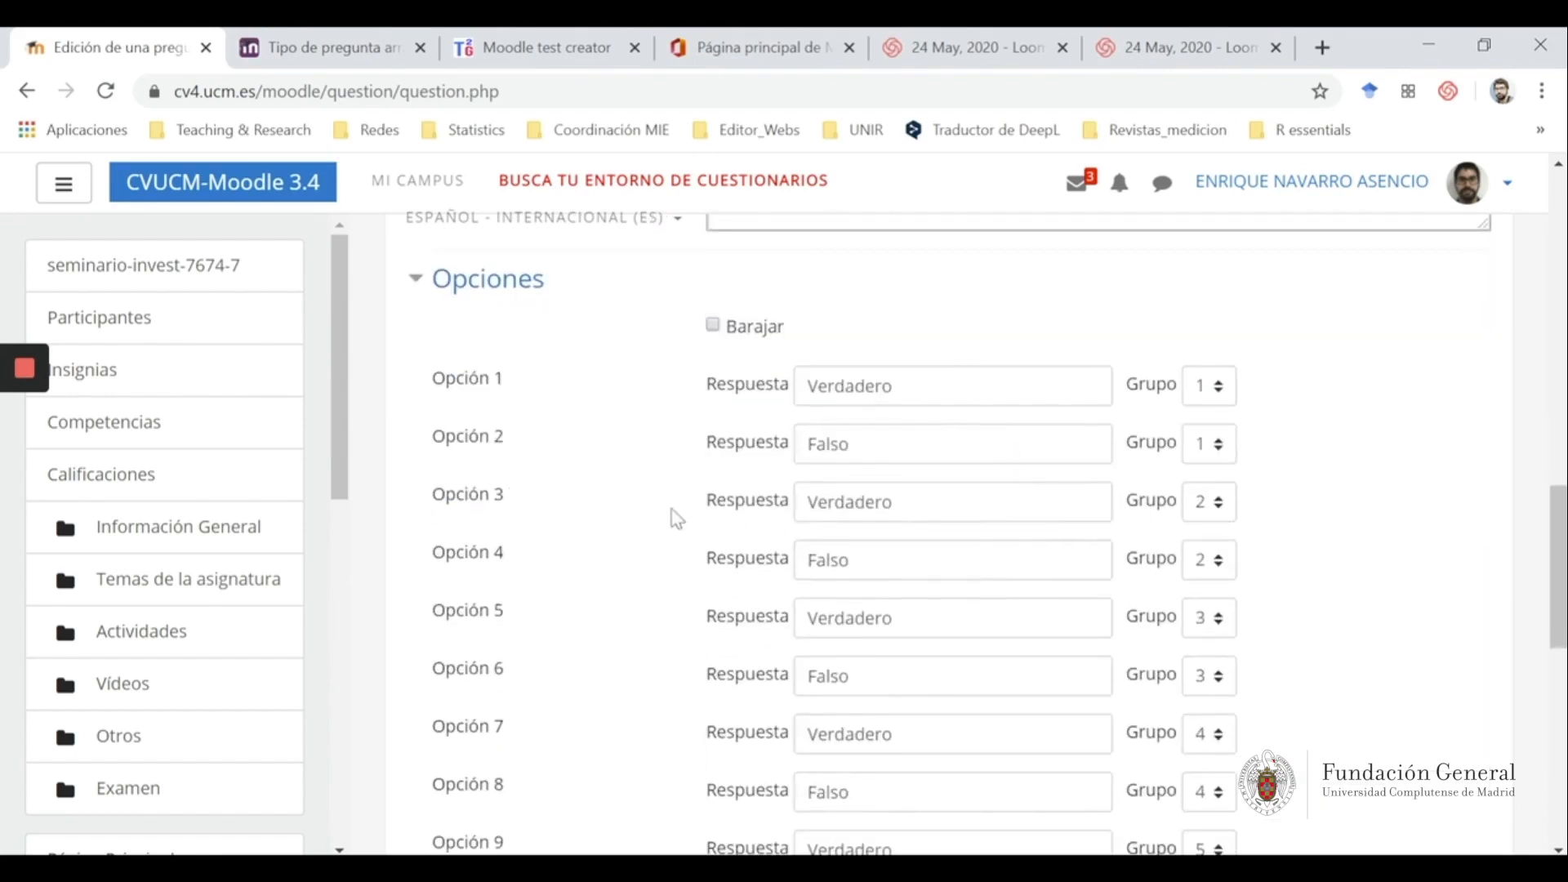
scroll(1254, 519, up, 5)
scroll(1256, 520, up, 4)
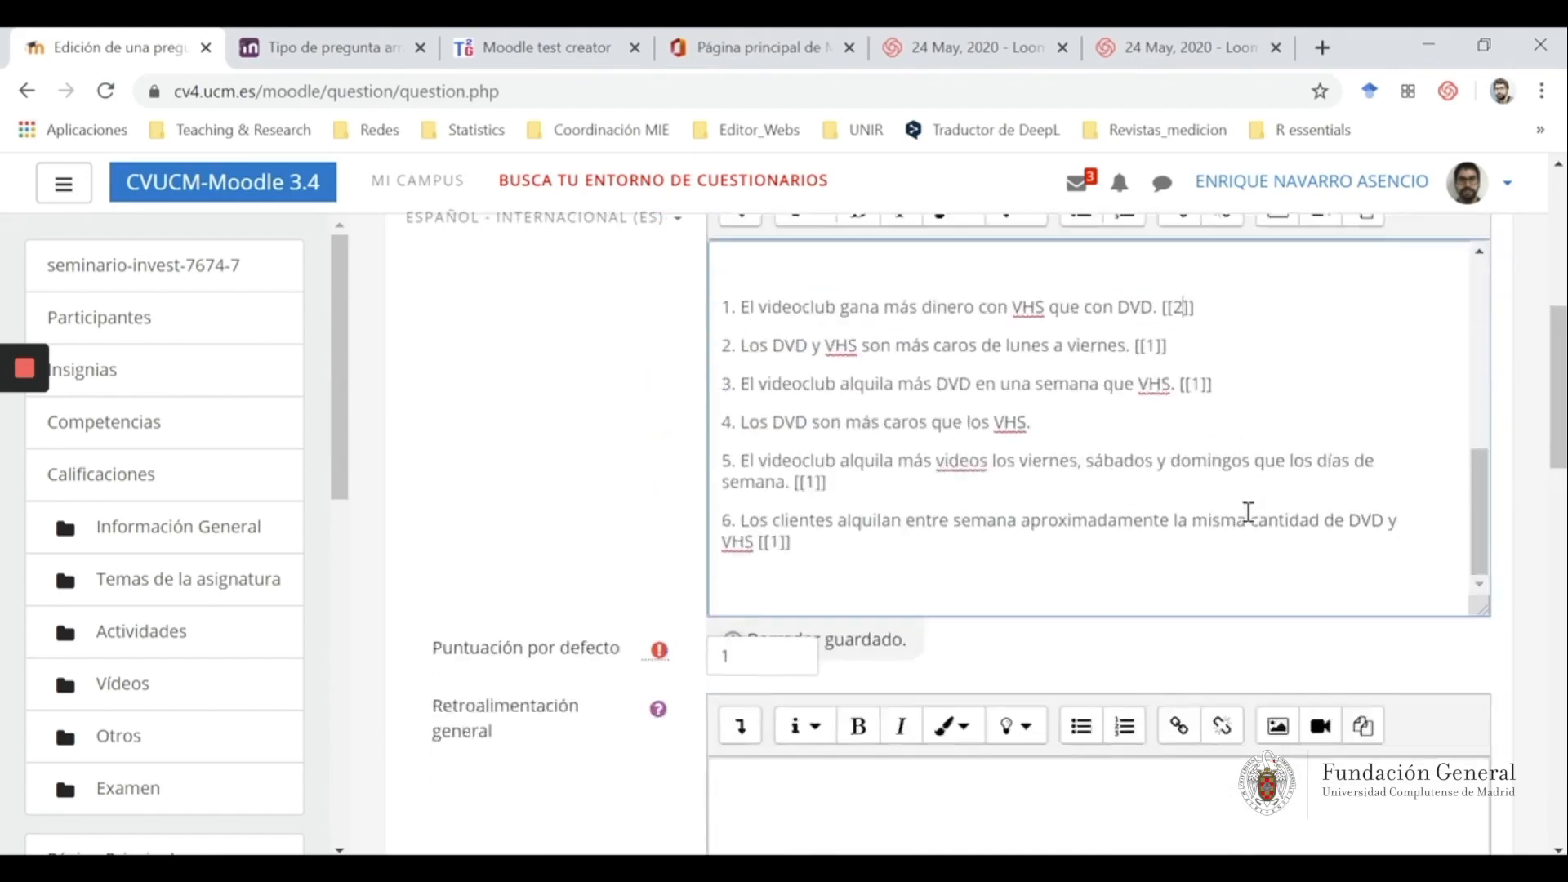
scroll(1225, 457, down, 1)
click(1151, 299)
double_click(1150, 300)
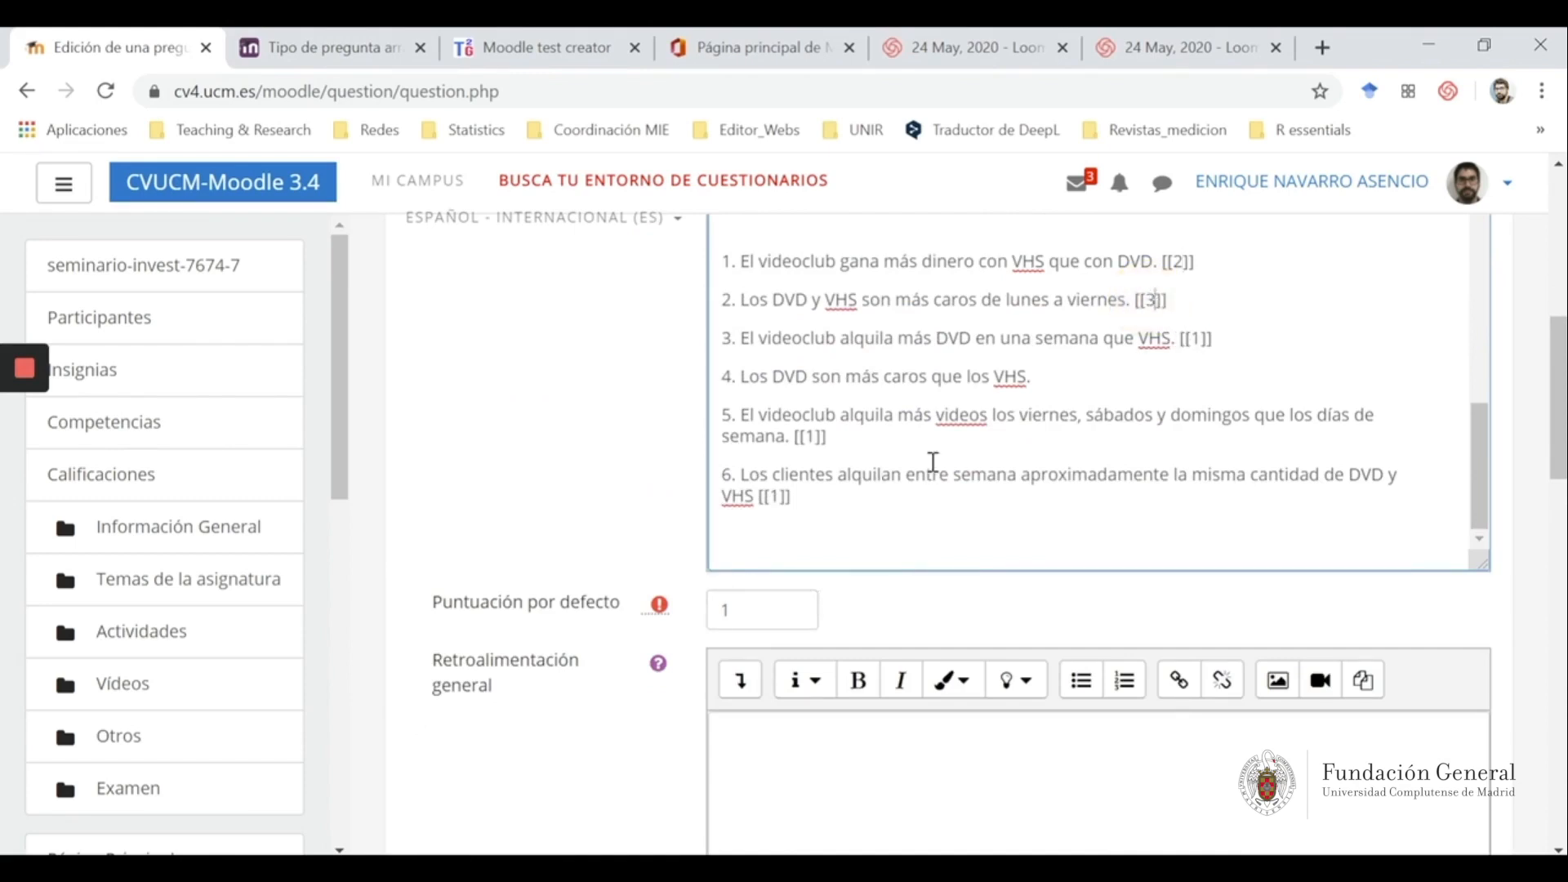
mouse_move(10, 425)
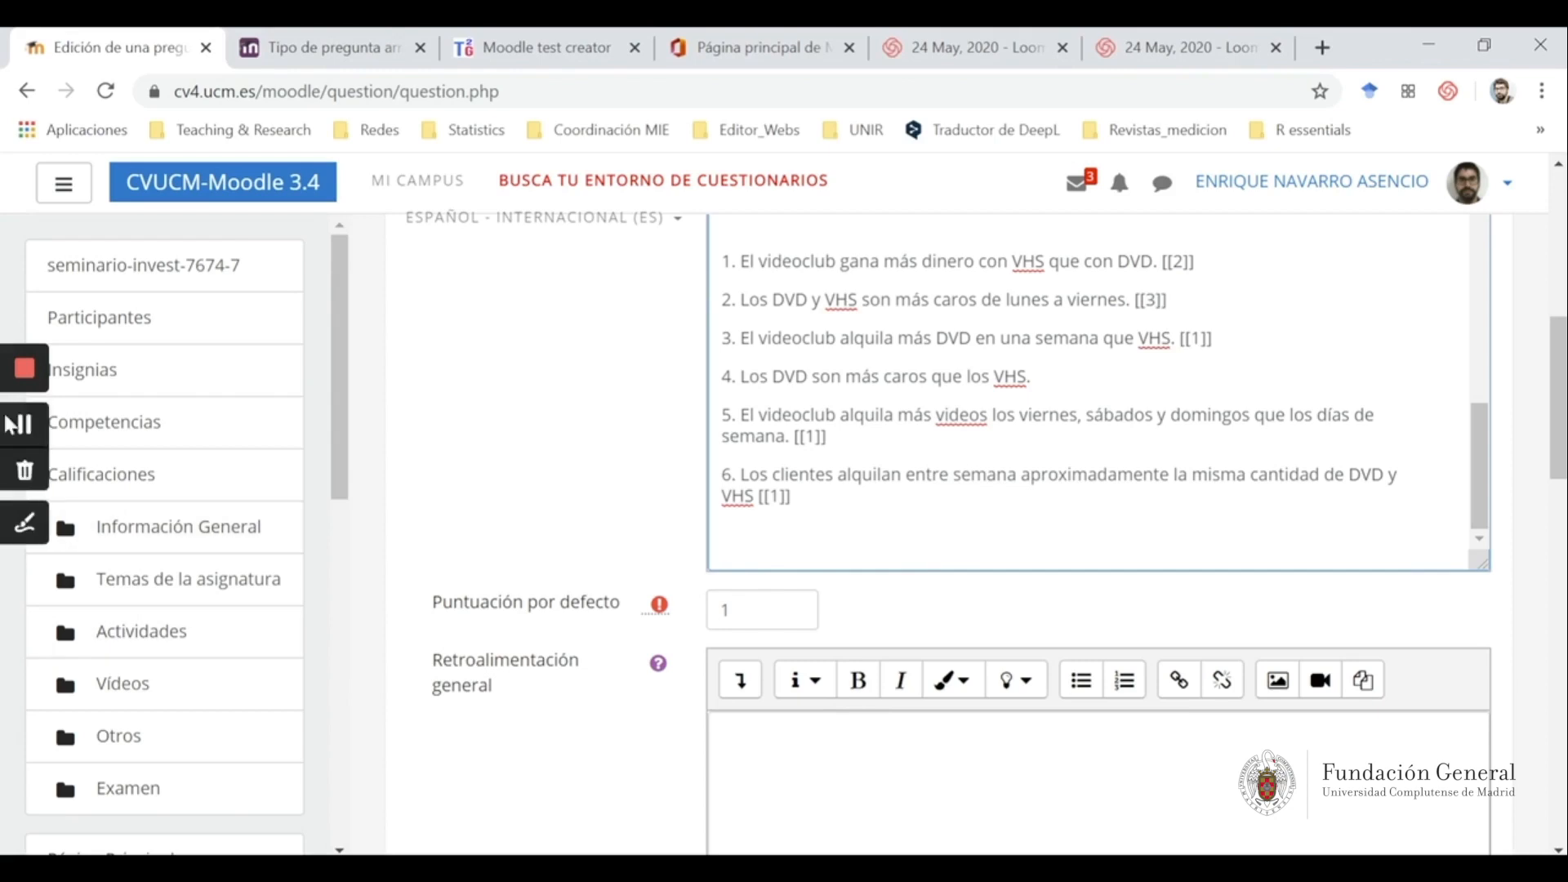
click(30, 436)
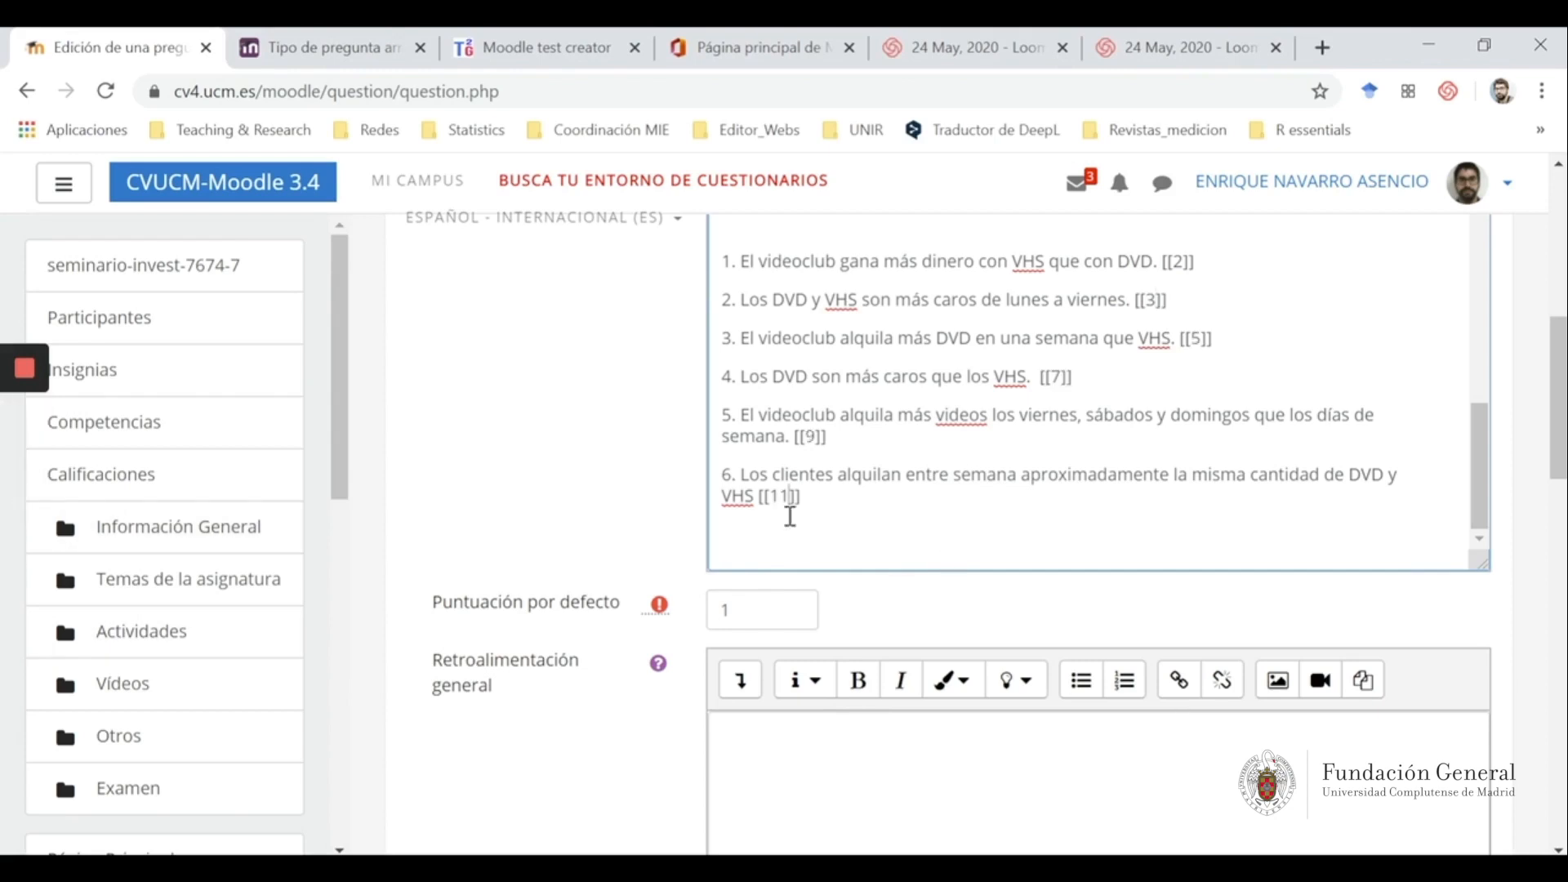
Save the vf_3 question while continuing to edit it, and open its preview
scroll(790, 516, down, 15)
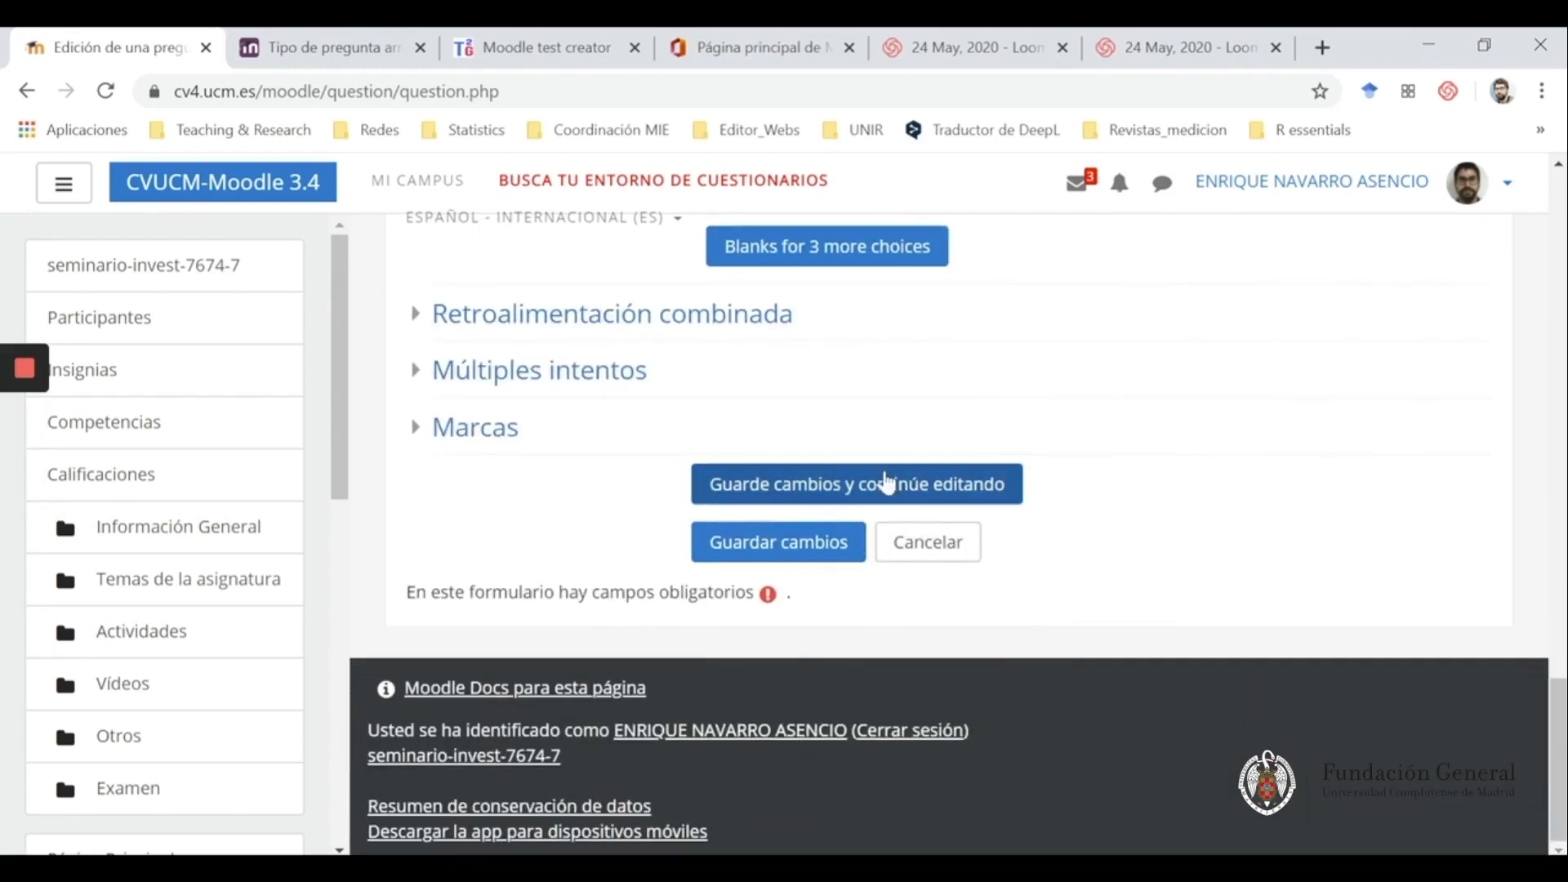
click(835, 486)
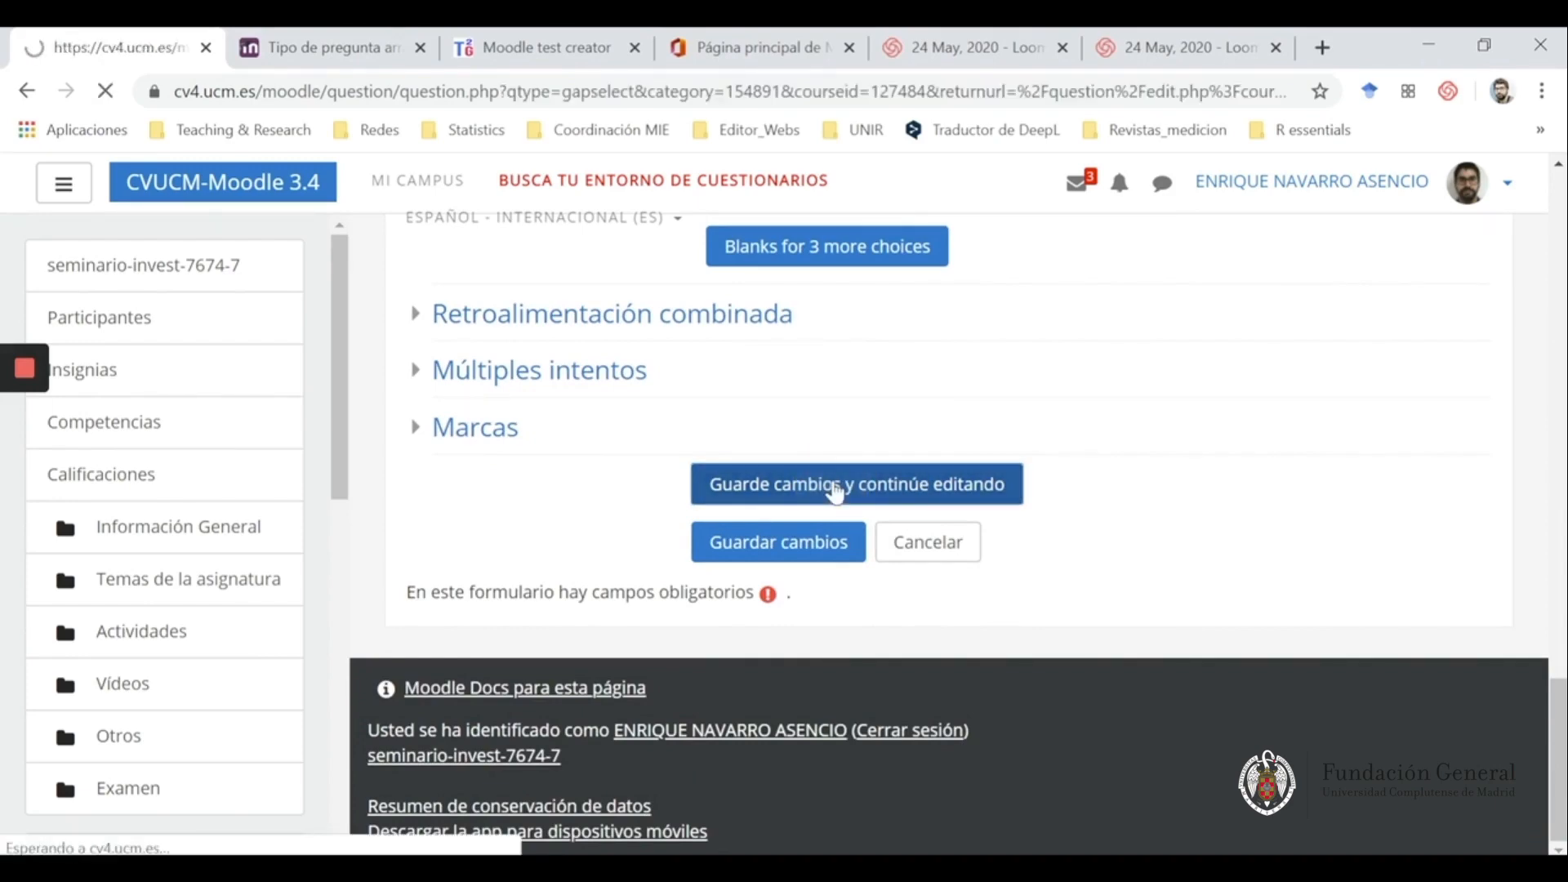
scroll(1333, 437, down, 15)
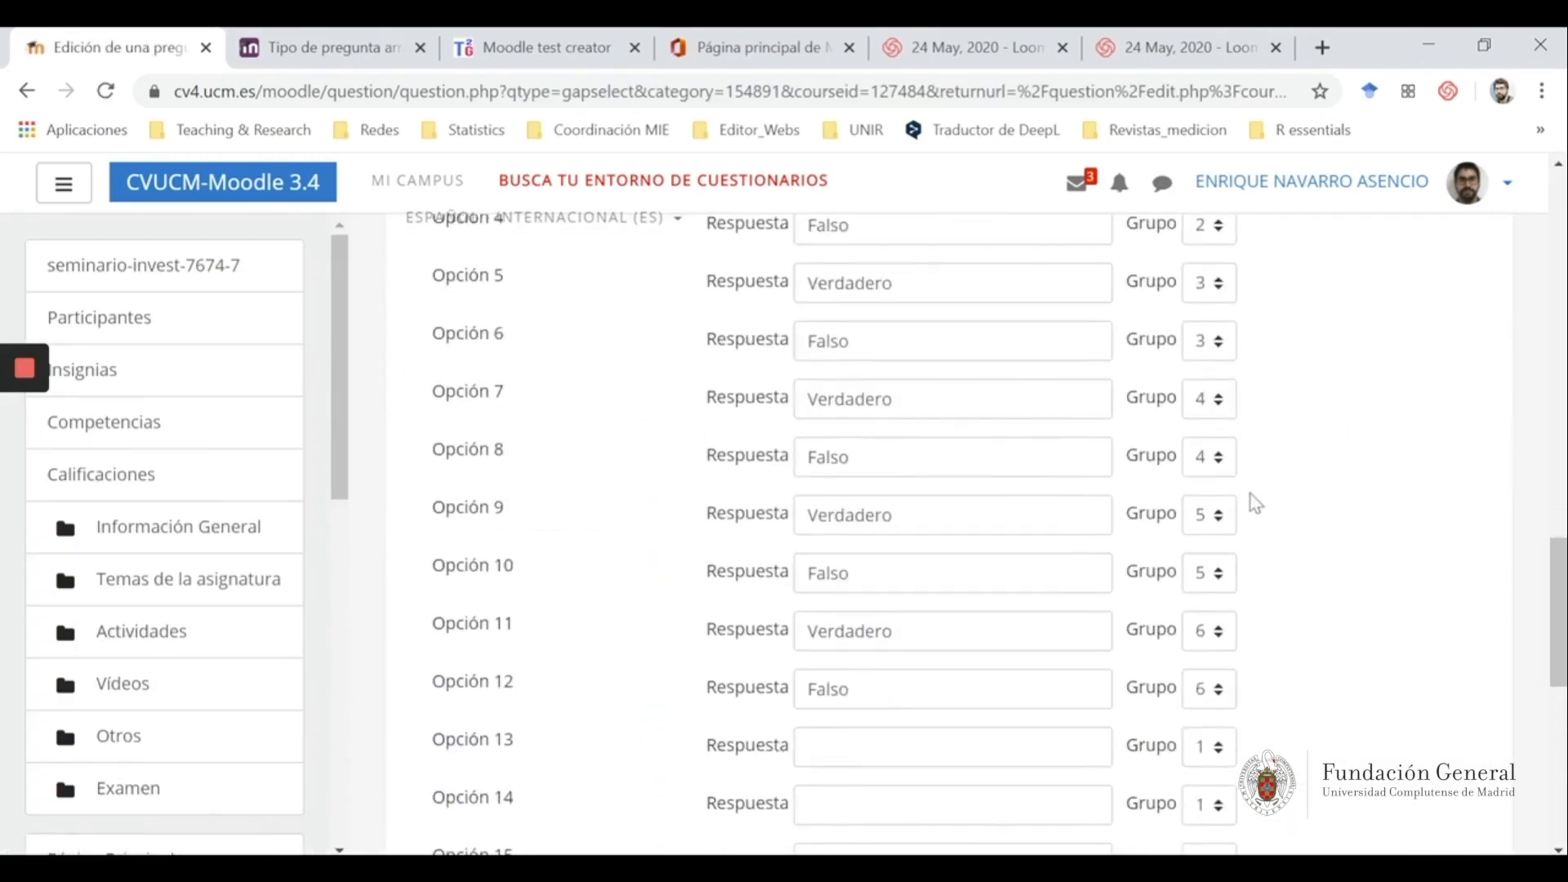
click(1100, 606)
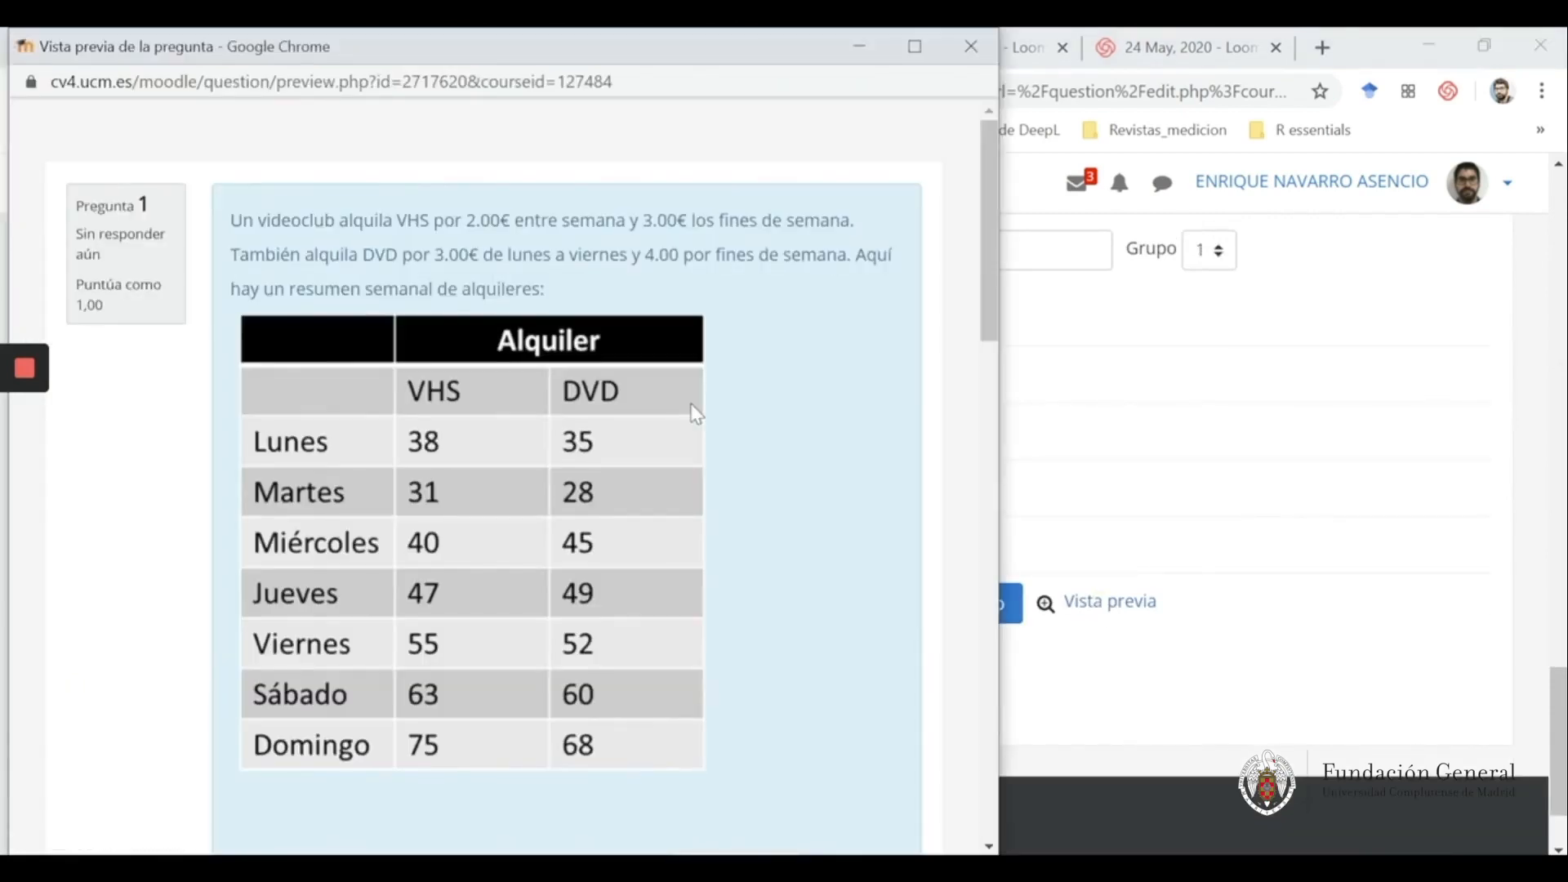
Look through the previewed statements and inspect the answer choices offered for statement 1 without choosing one
scroll(693, 409, down, 4)
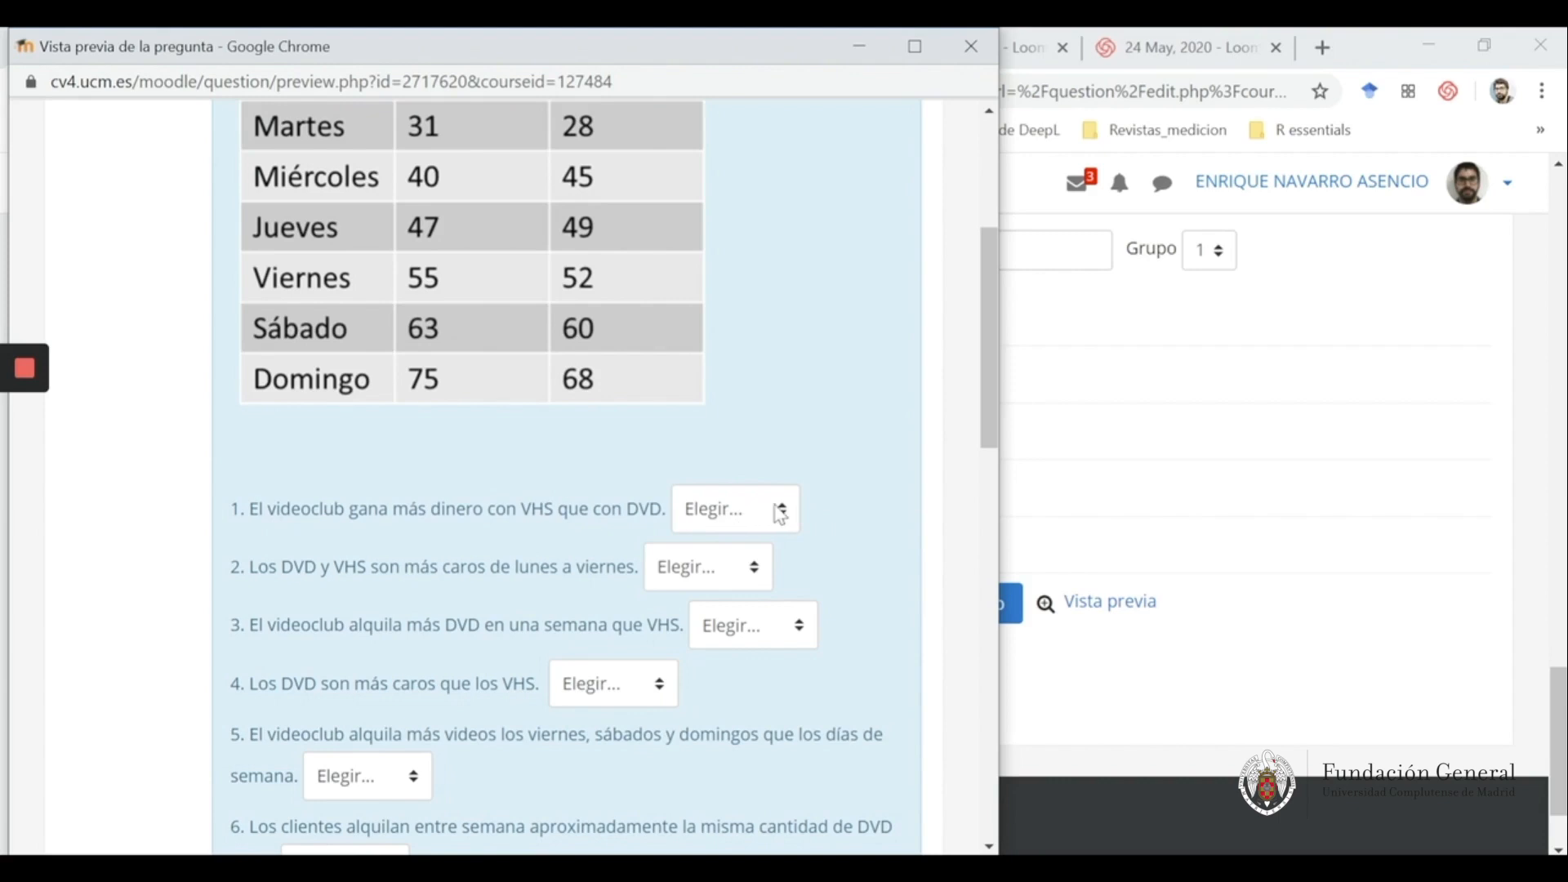
click(782, 516)
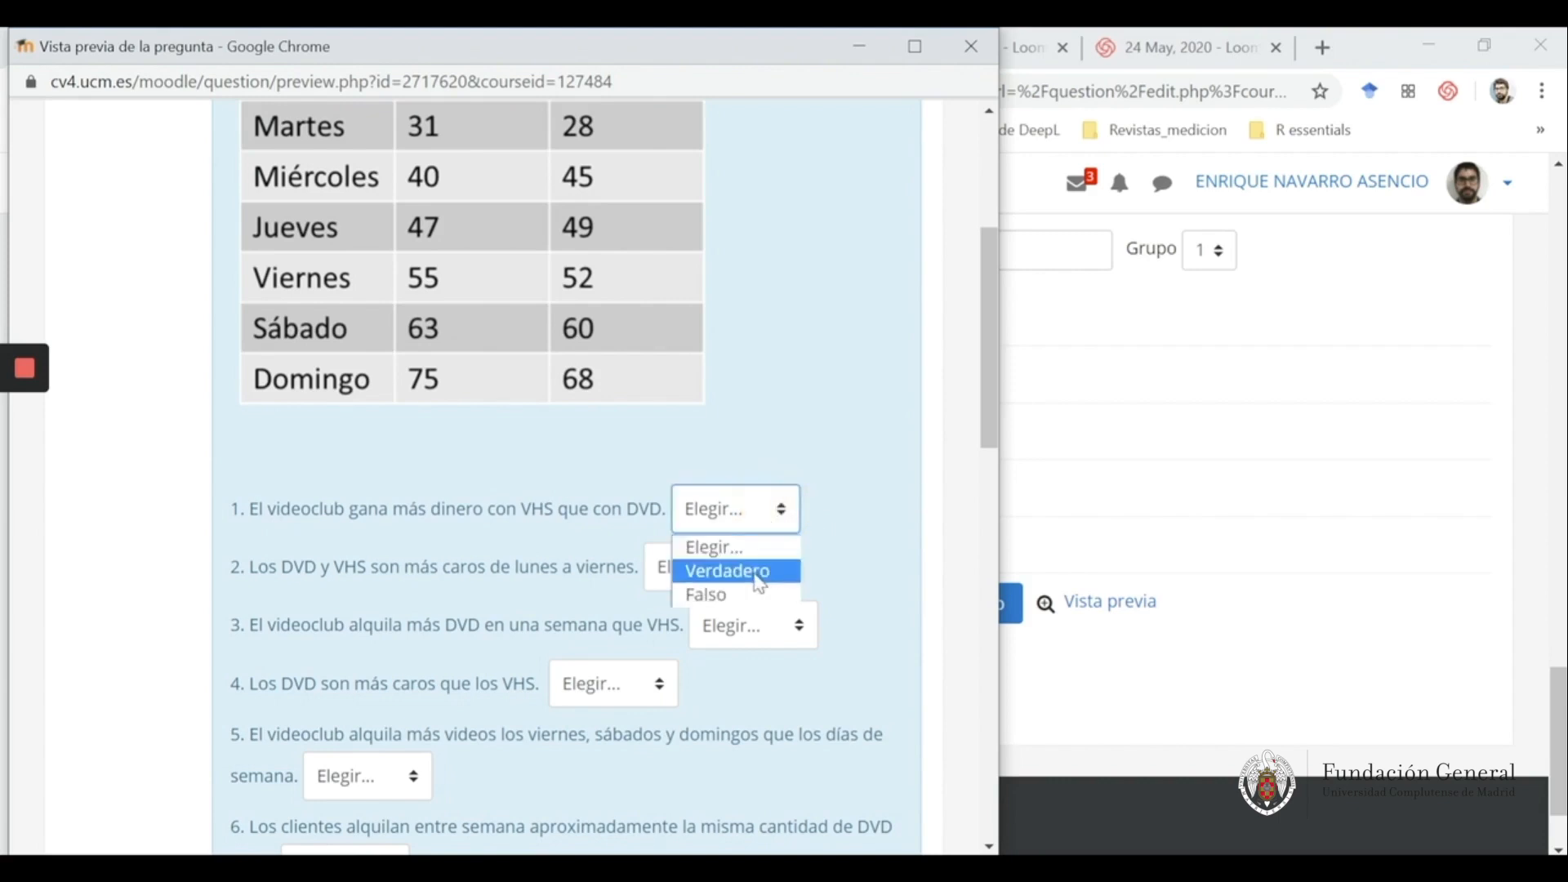
click(474, 508)
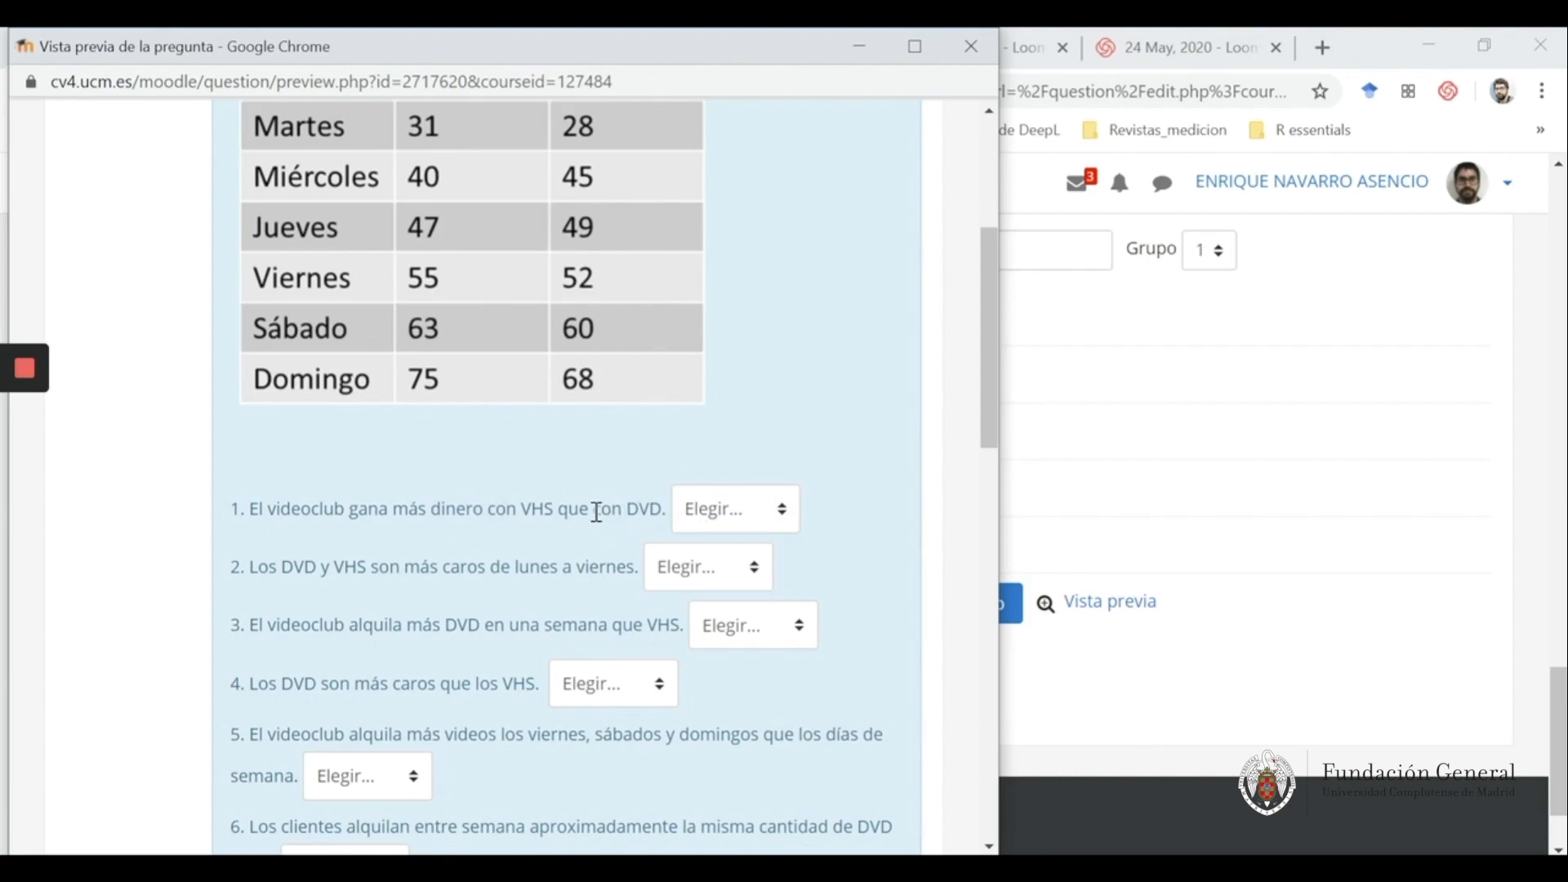
scroll(605, 628, down, 6)
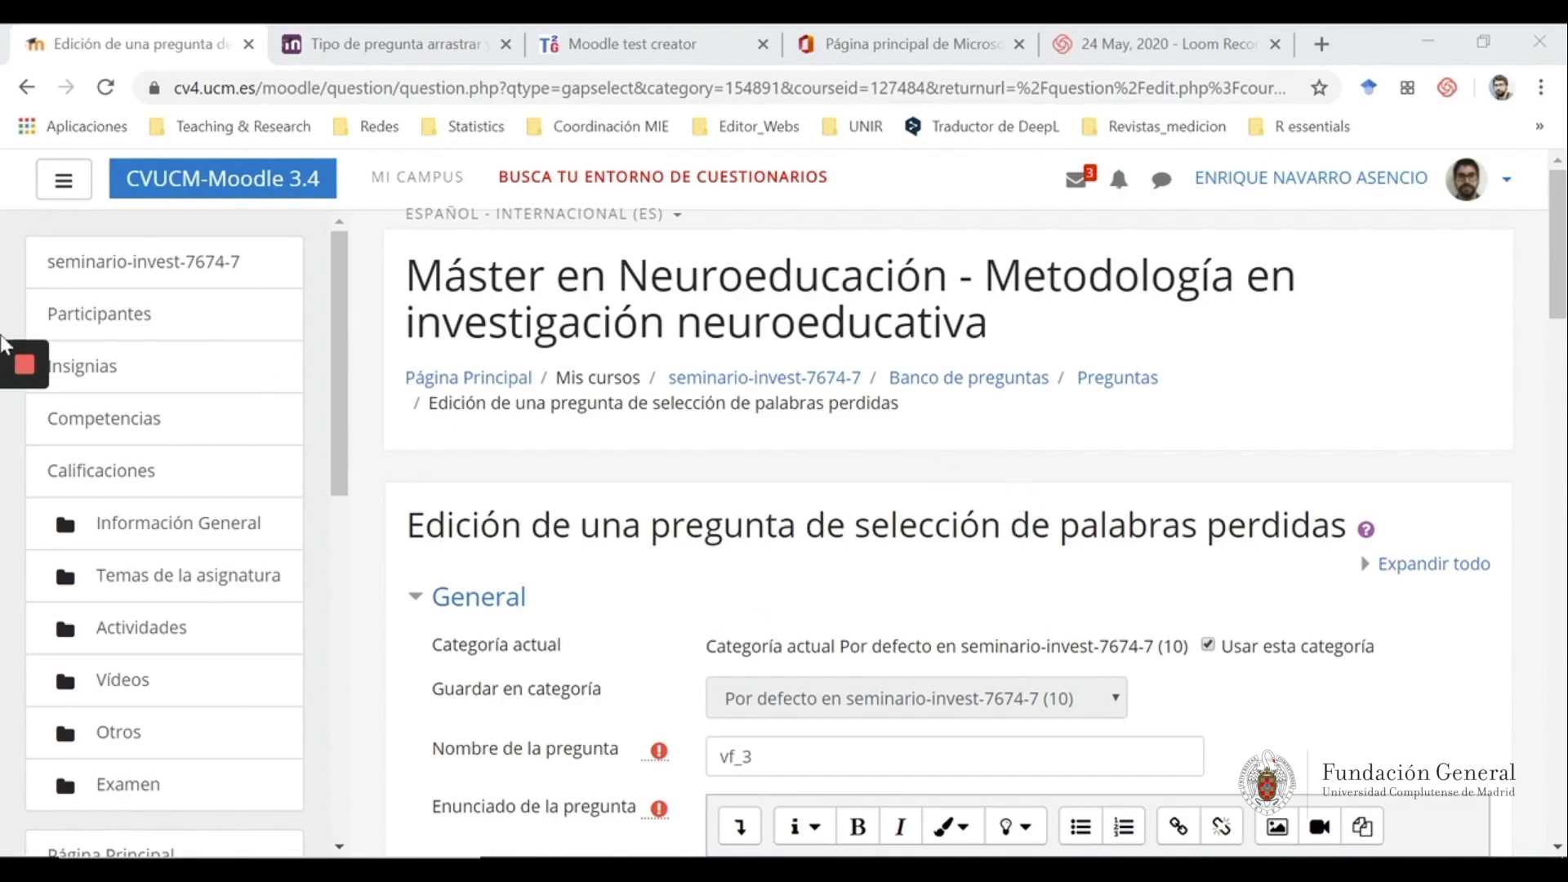
Return to the question bank and start a new question of type "Descripción"
click(932, 384)
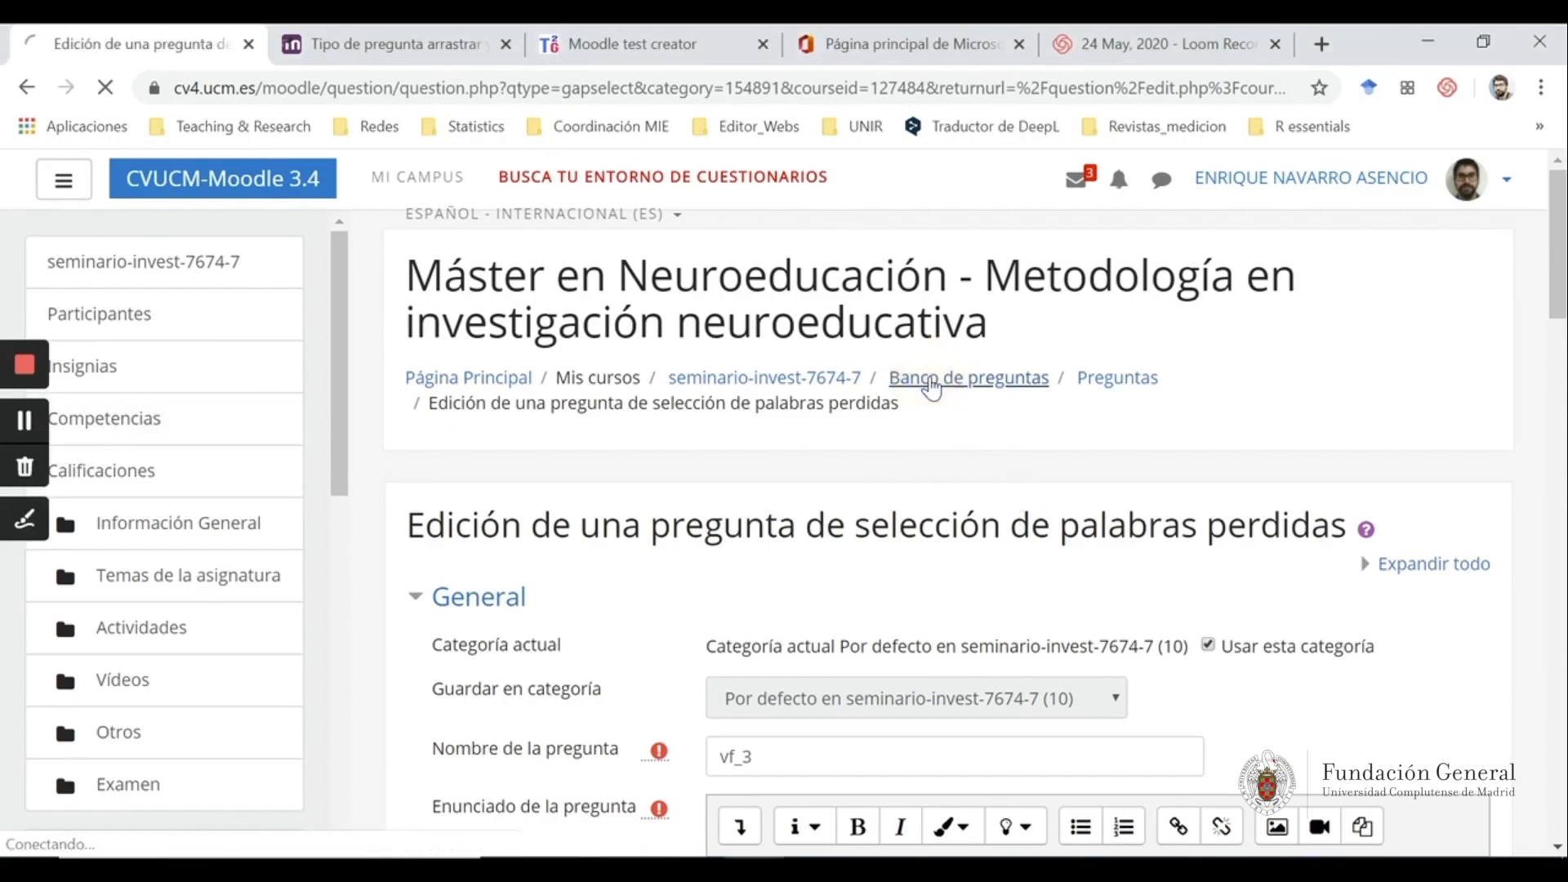
scroll(929, 385, down, 4)
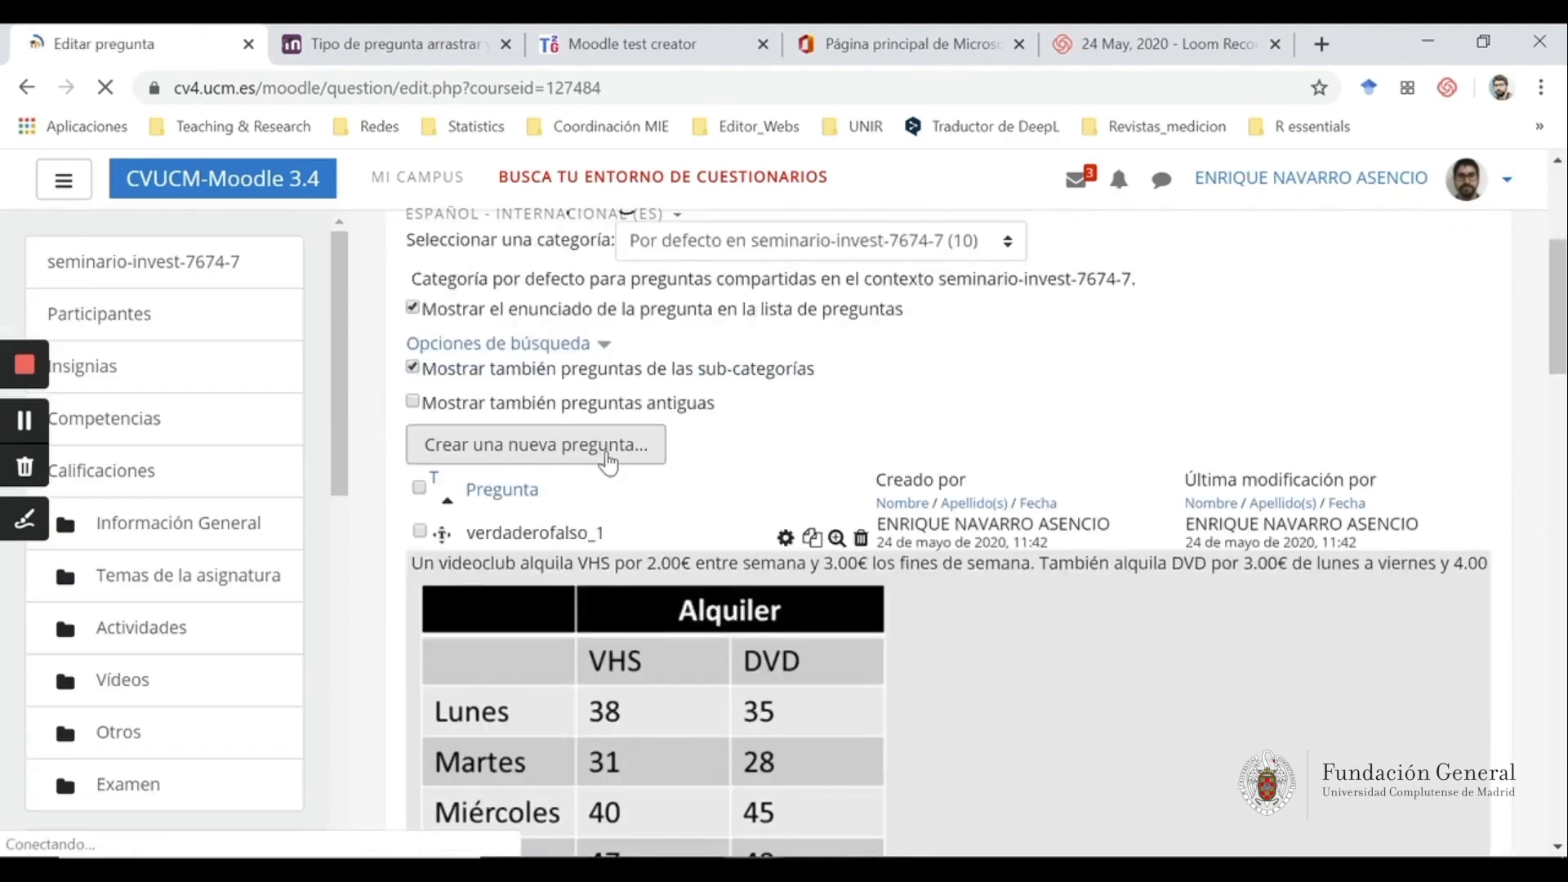
click(621, 449)
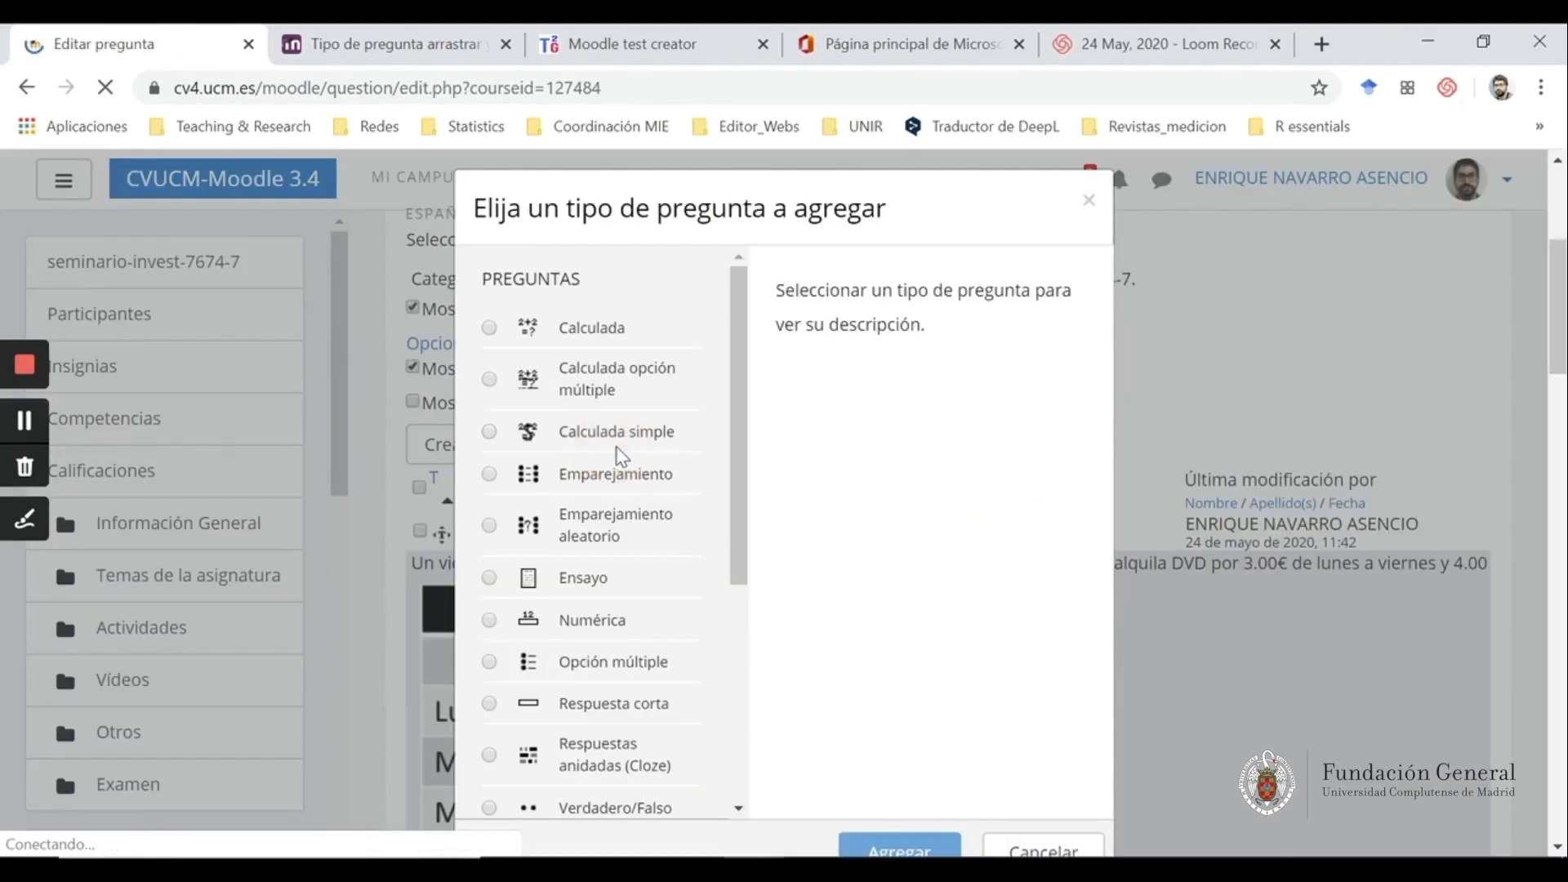
scroll(621, 455, down, 5)
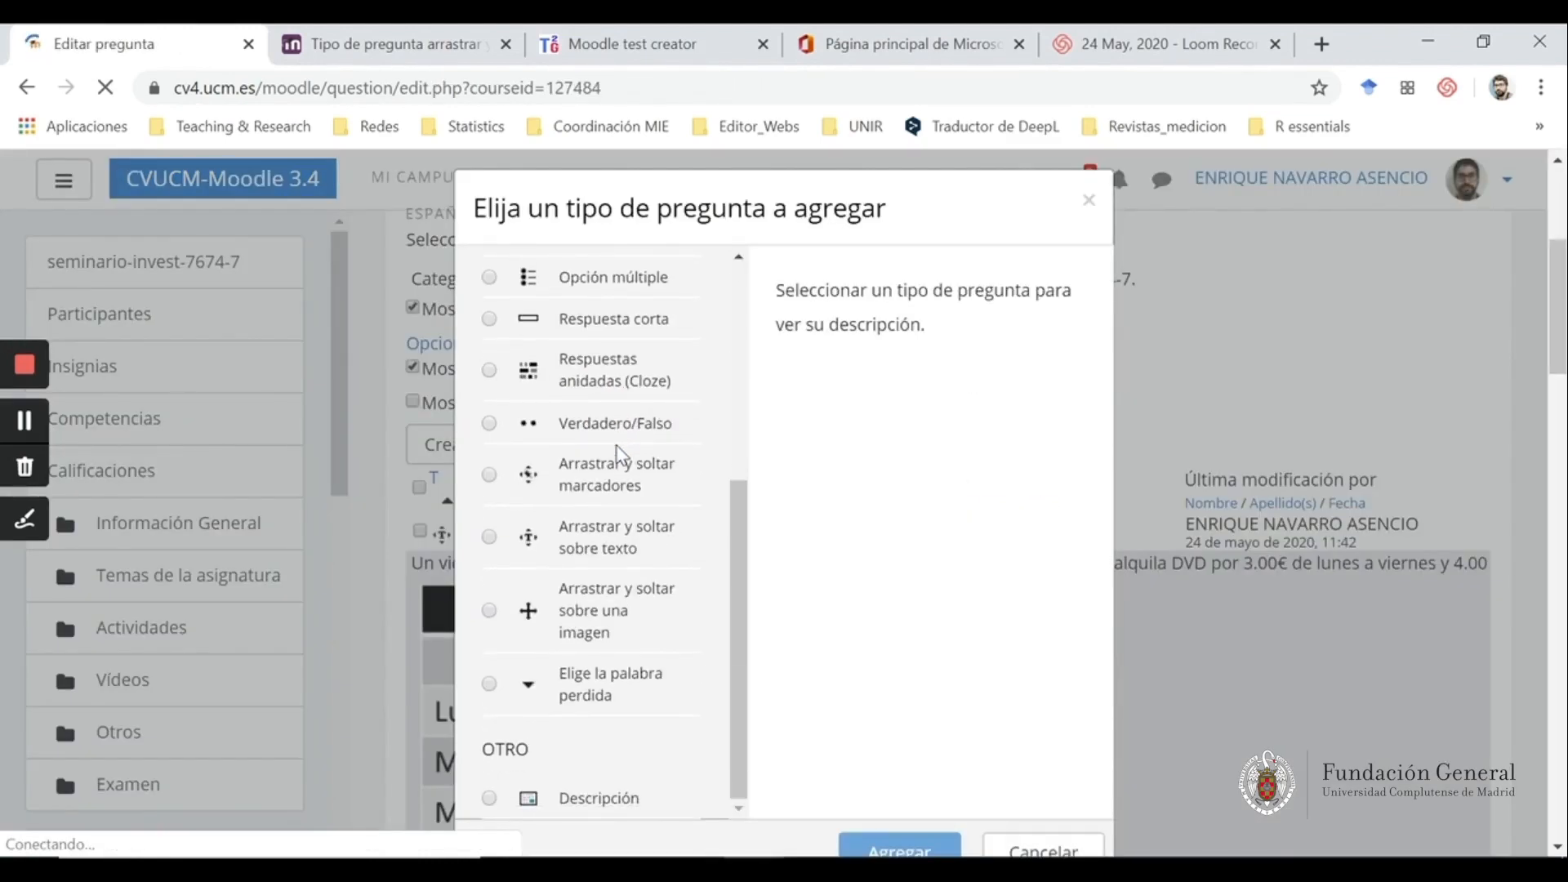
click(490, 798)
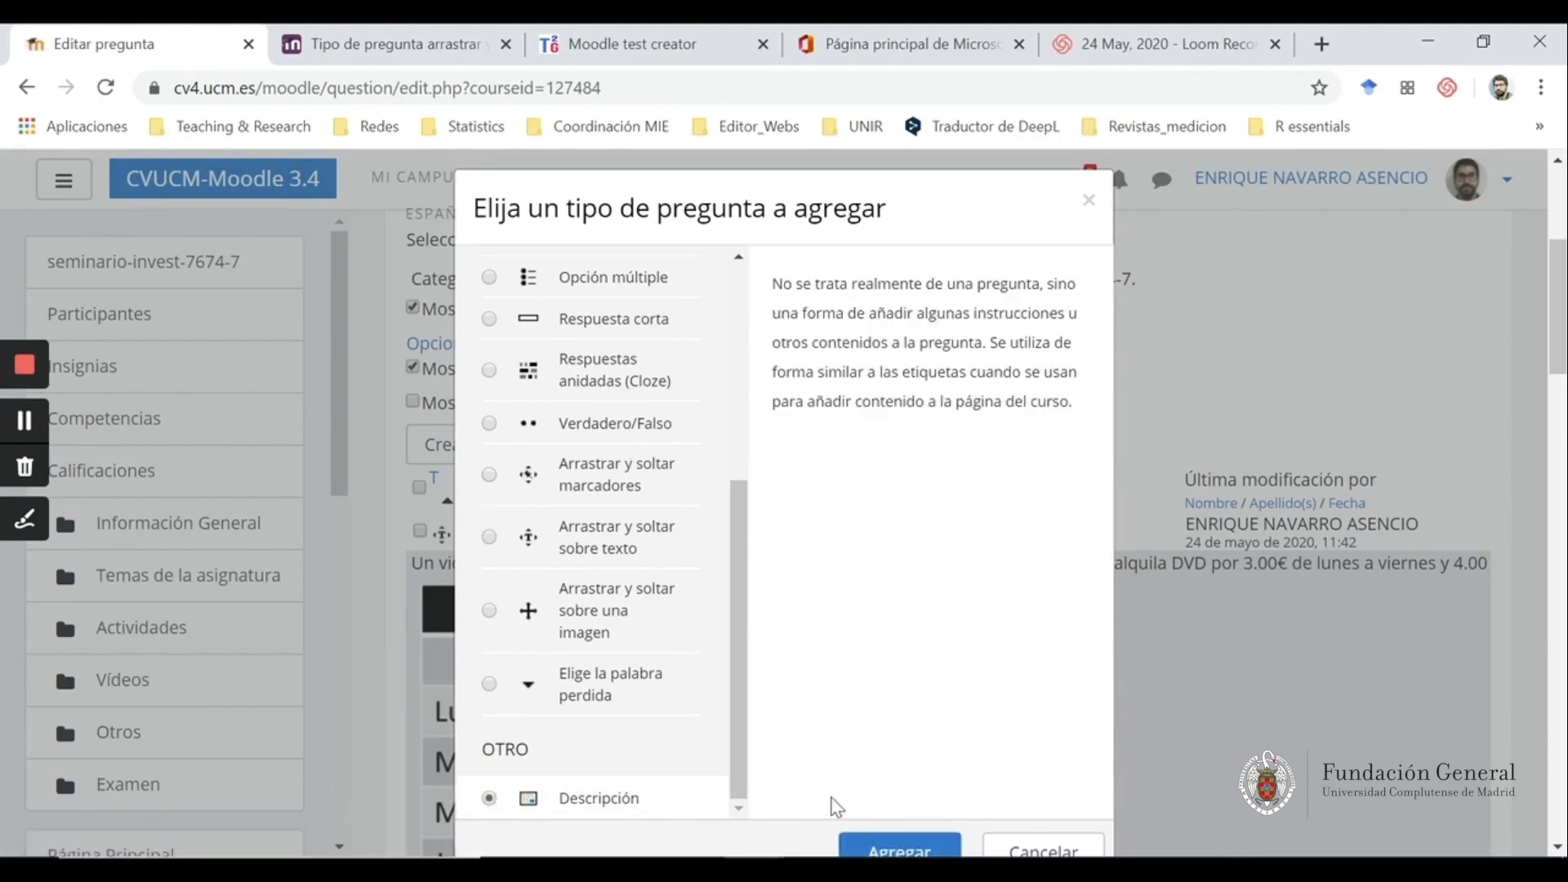
click(917, 850)
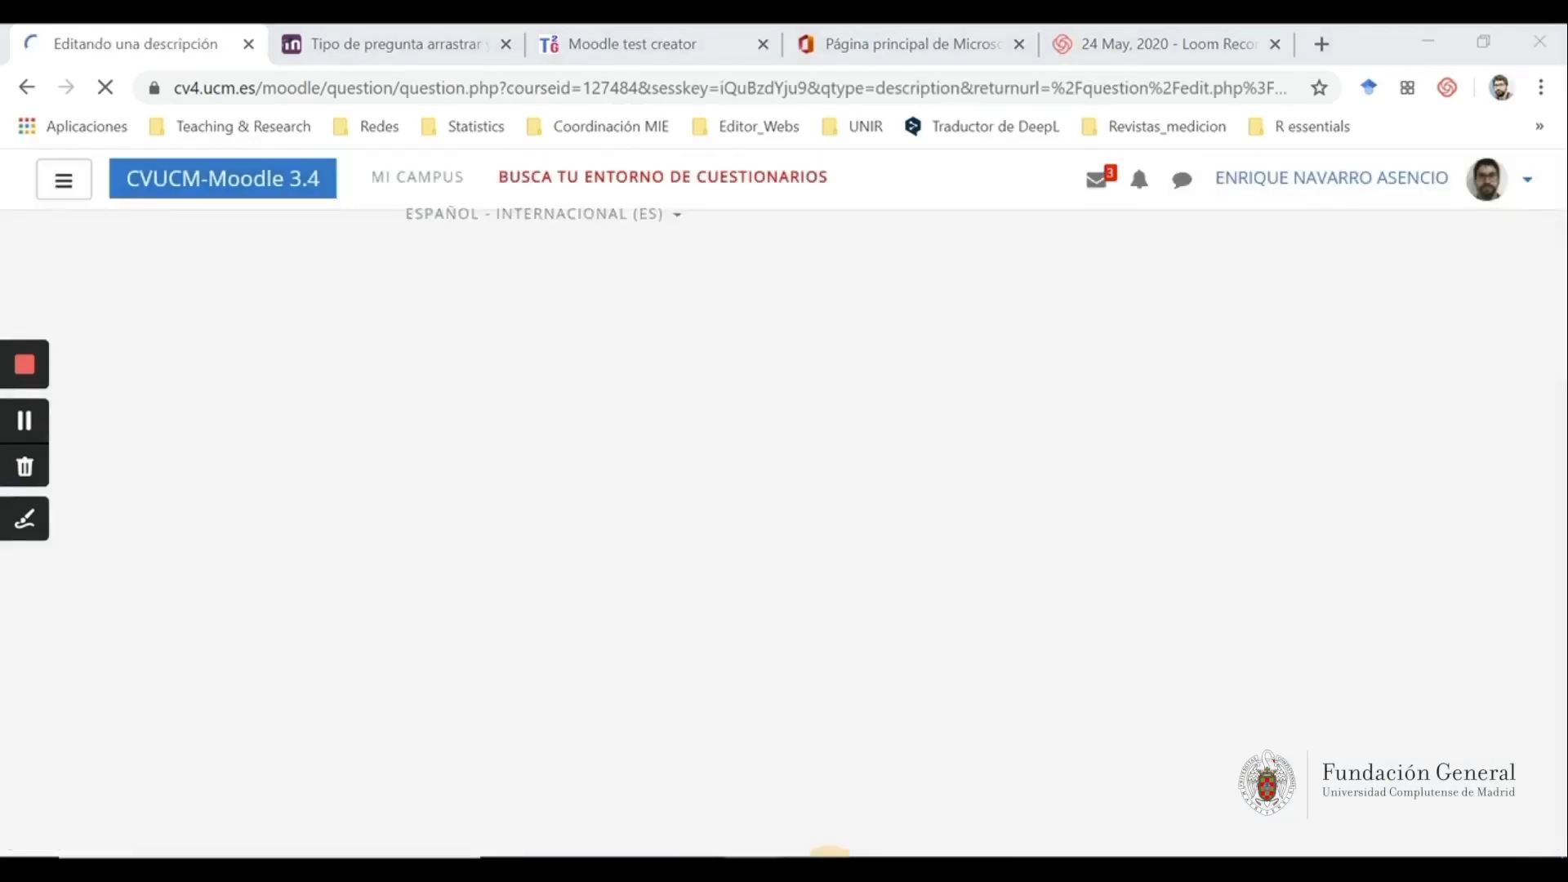
Switch to the Word exam document, copy the paragraph about the videoclub's rental prices, and return to the Moodle question form
click(809, 764)
scroll(807, 641, up, 12)
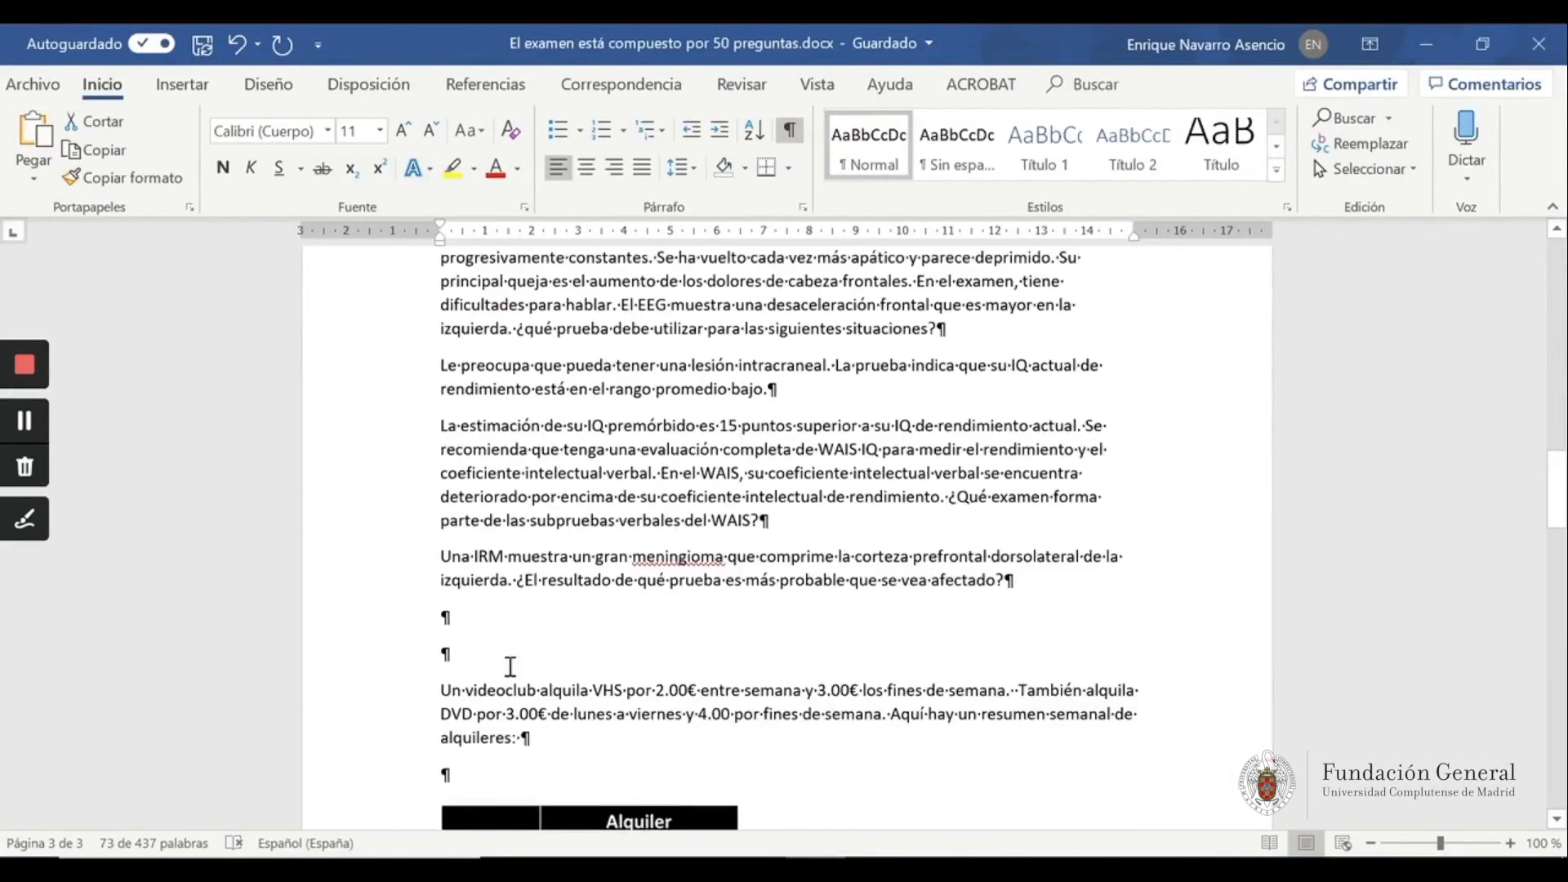
scroll(560, 745, down, 2)
drag(542, 623, 450, 585)
key(ctrl+c)
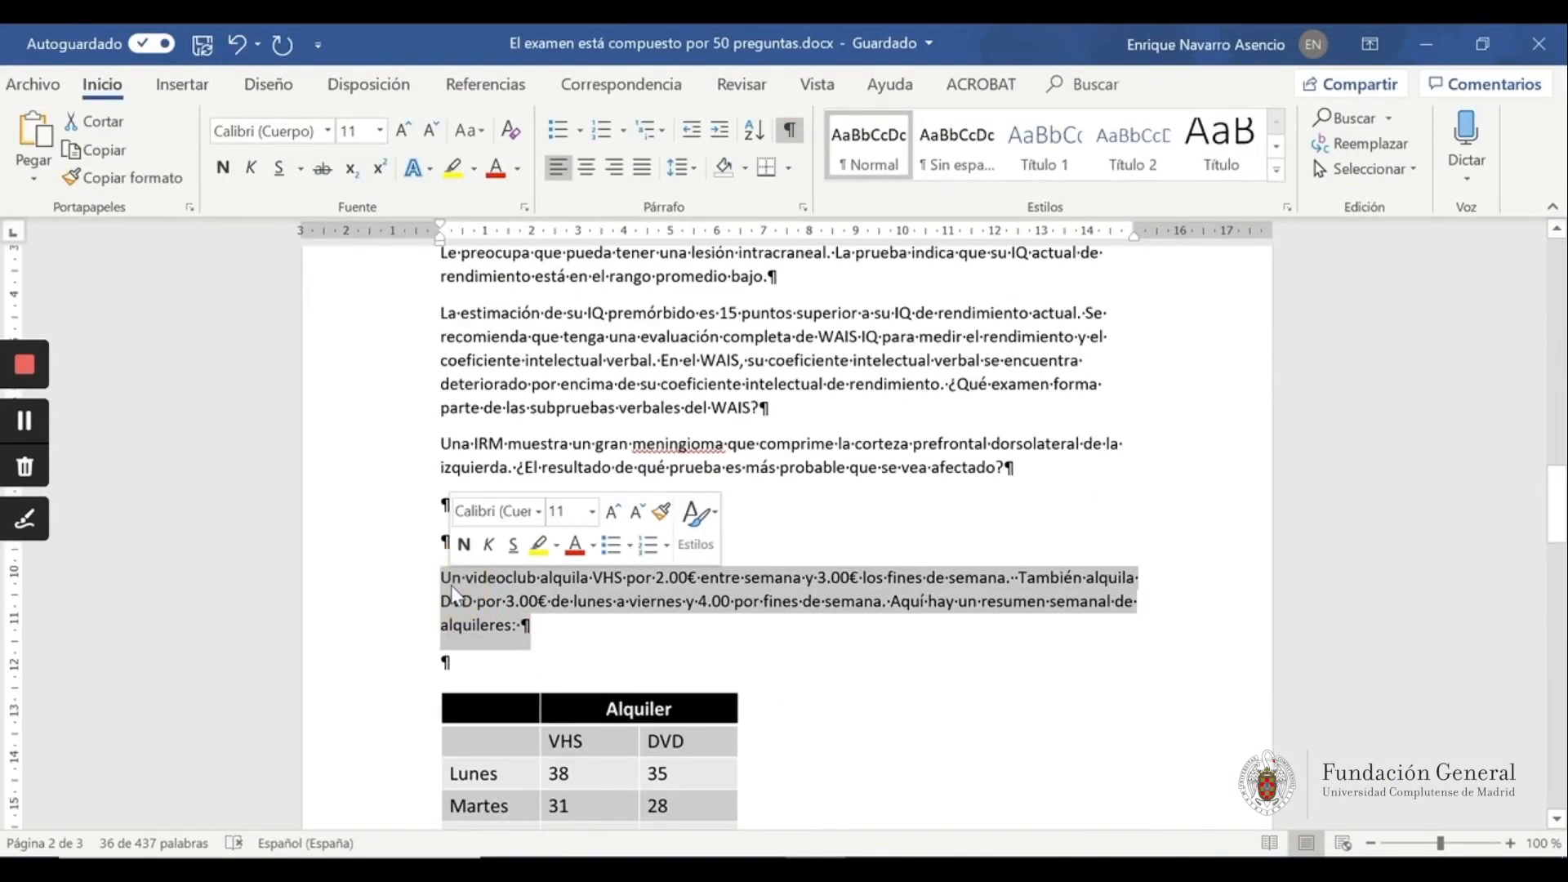
click(1425, 43)
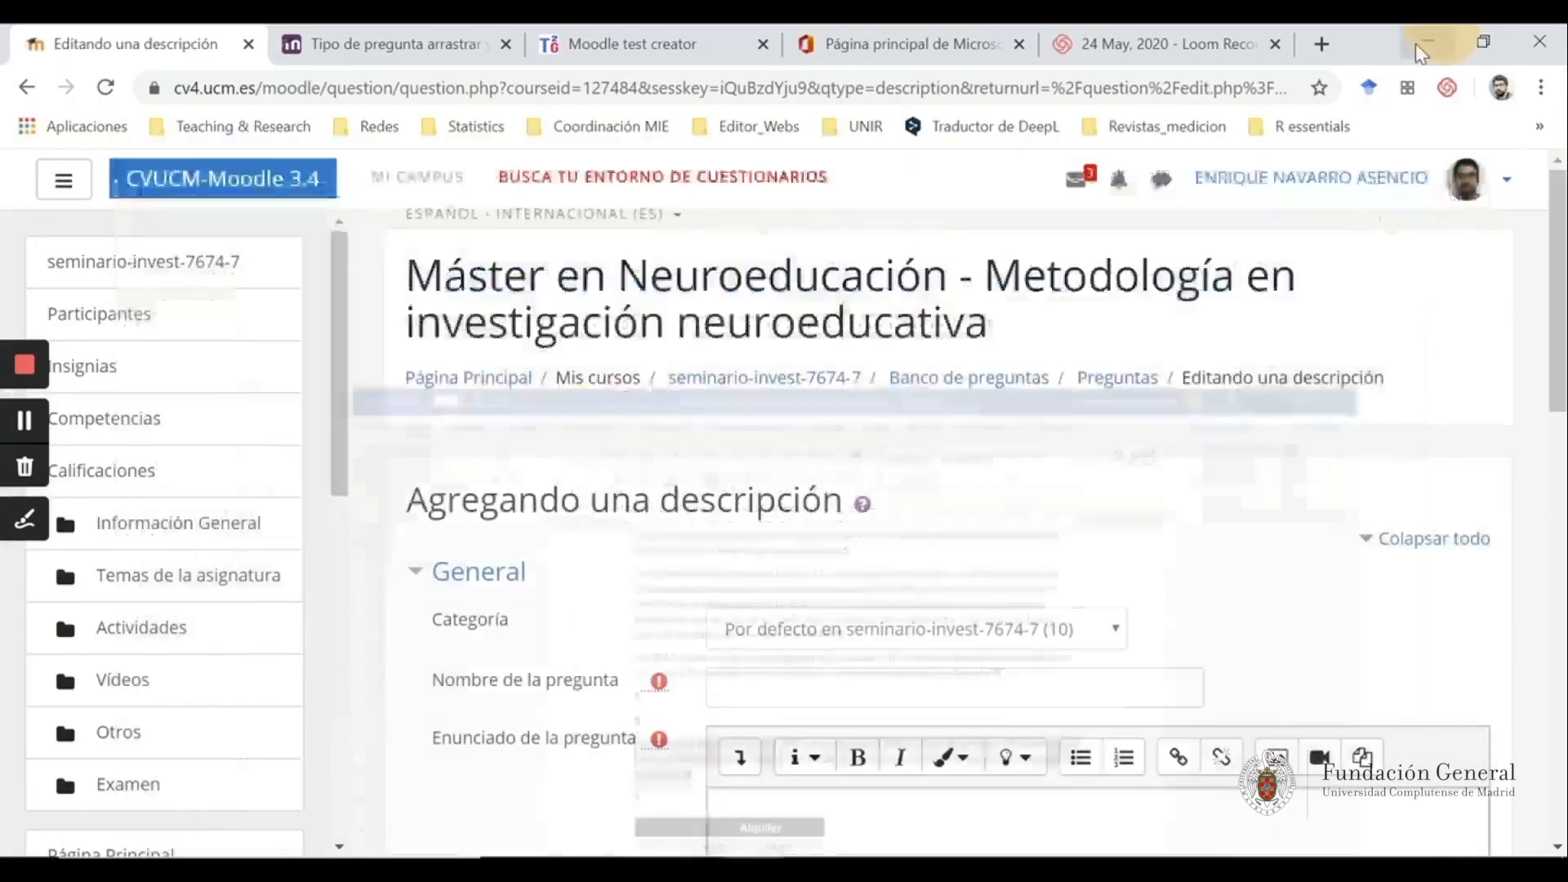
Name the description question contexto_2 and paste the copied videoclub paragraph as its question text
scroll(811, 637, down, 3)
click(770, 442)
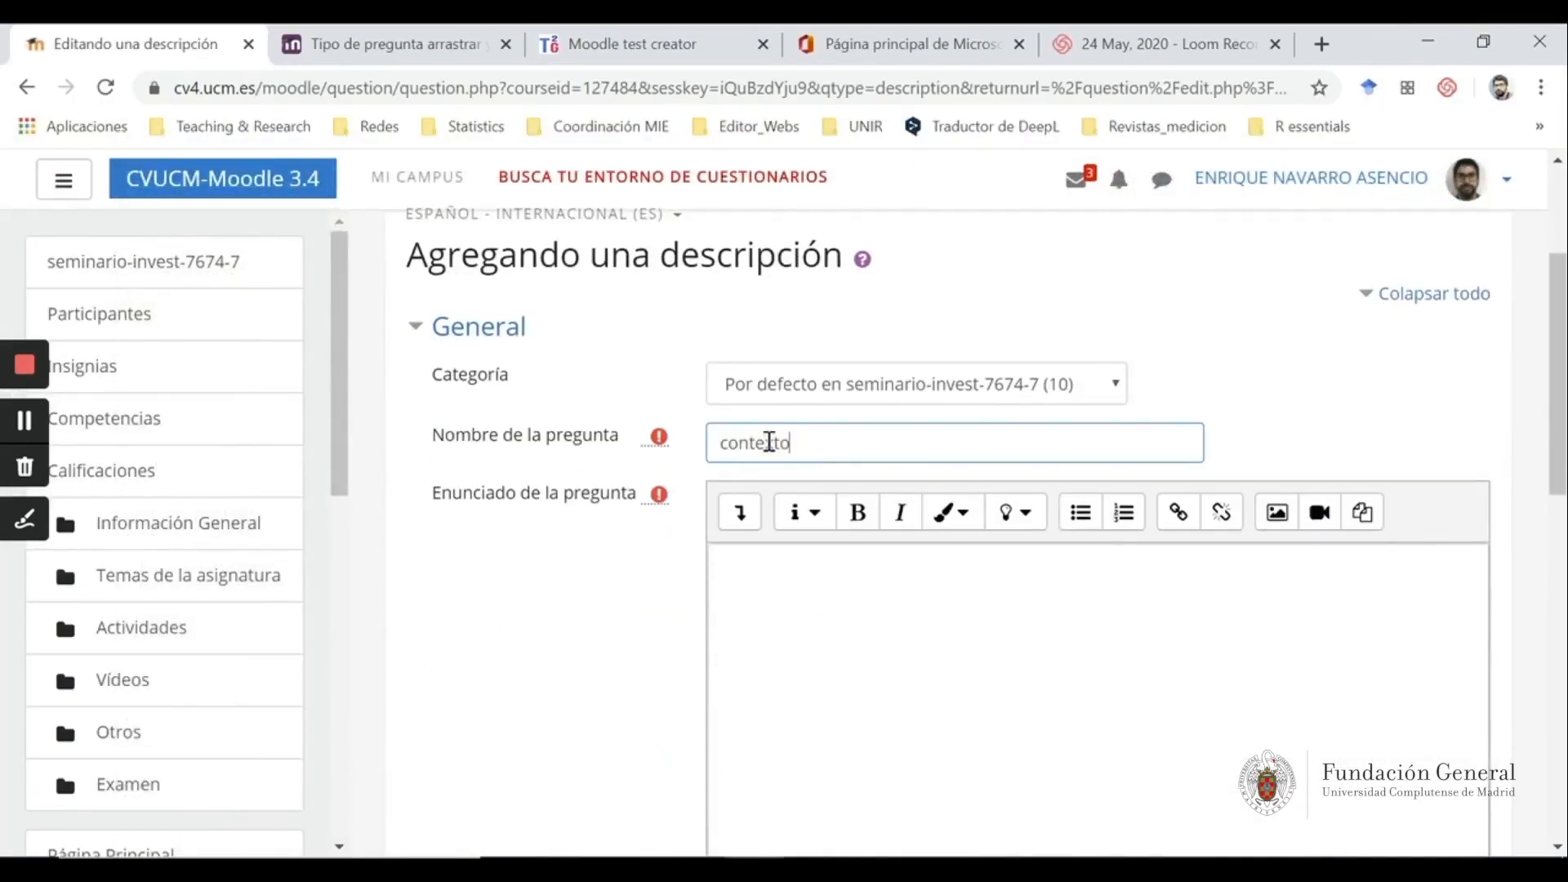
click(913, 644)
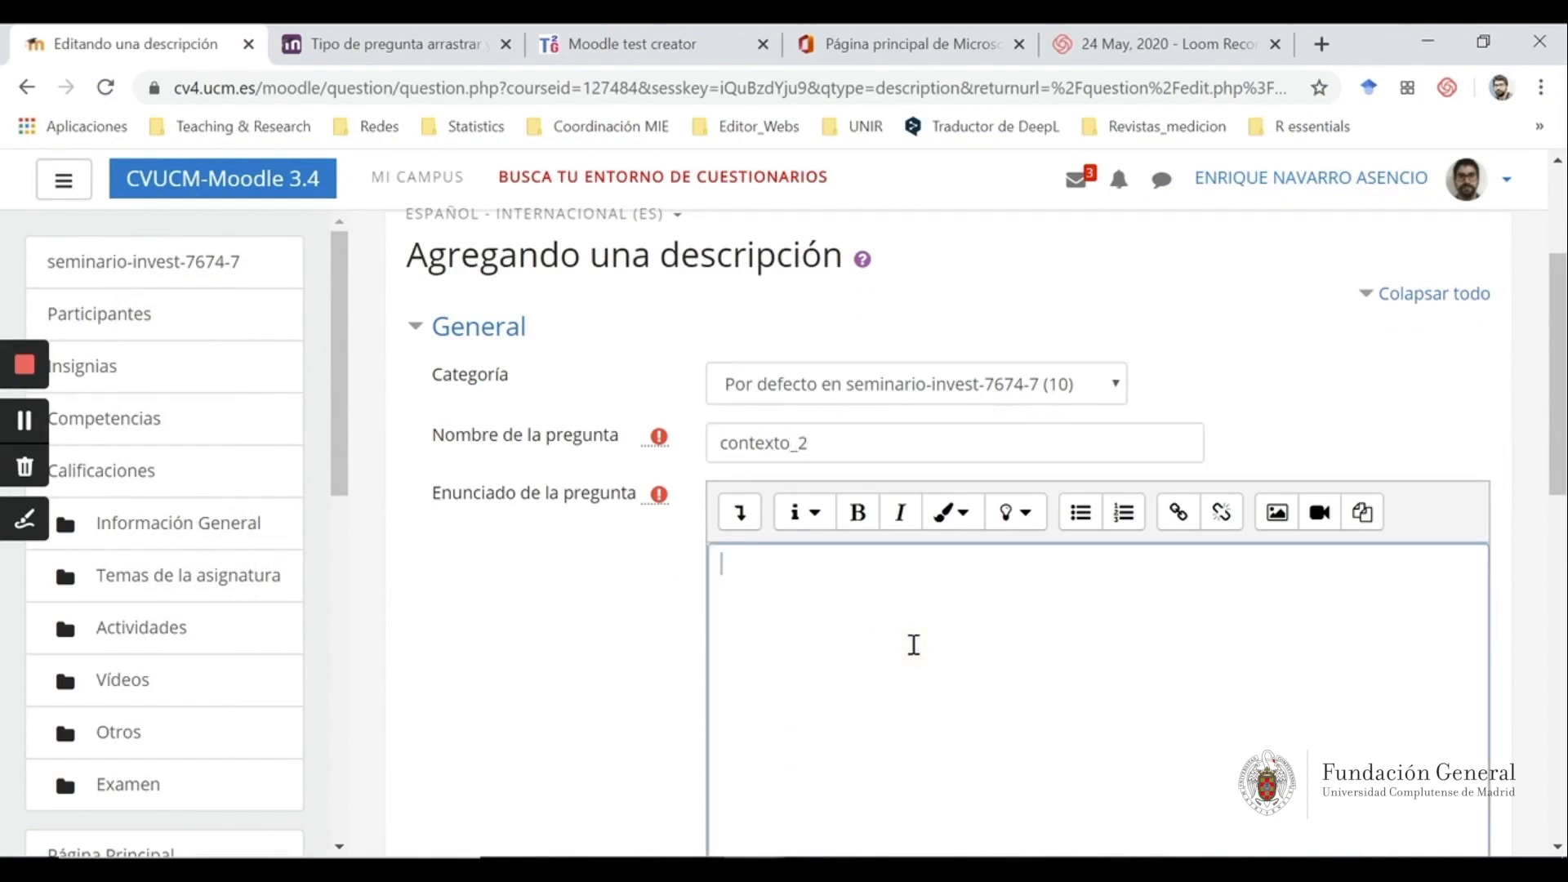
key(ctrl+v)
click(858, 683)
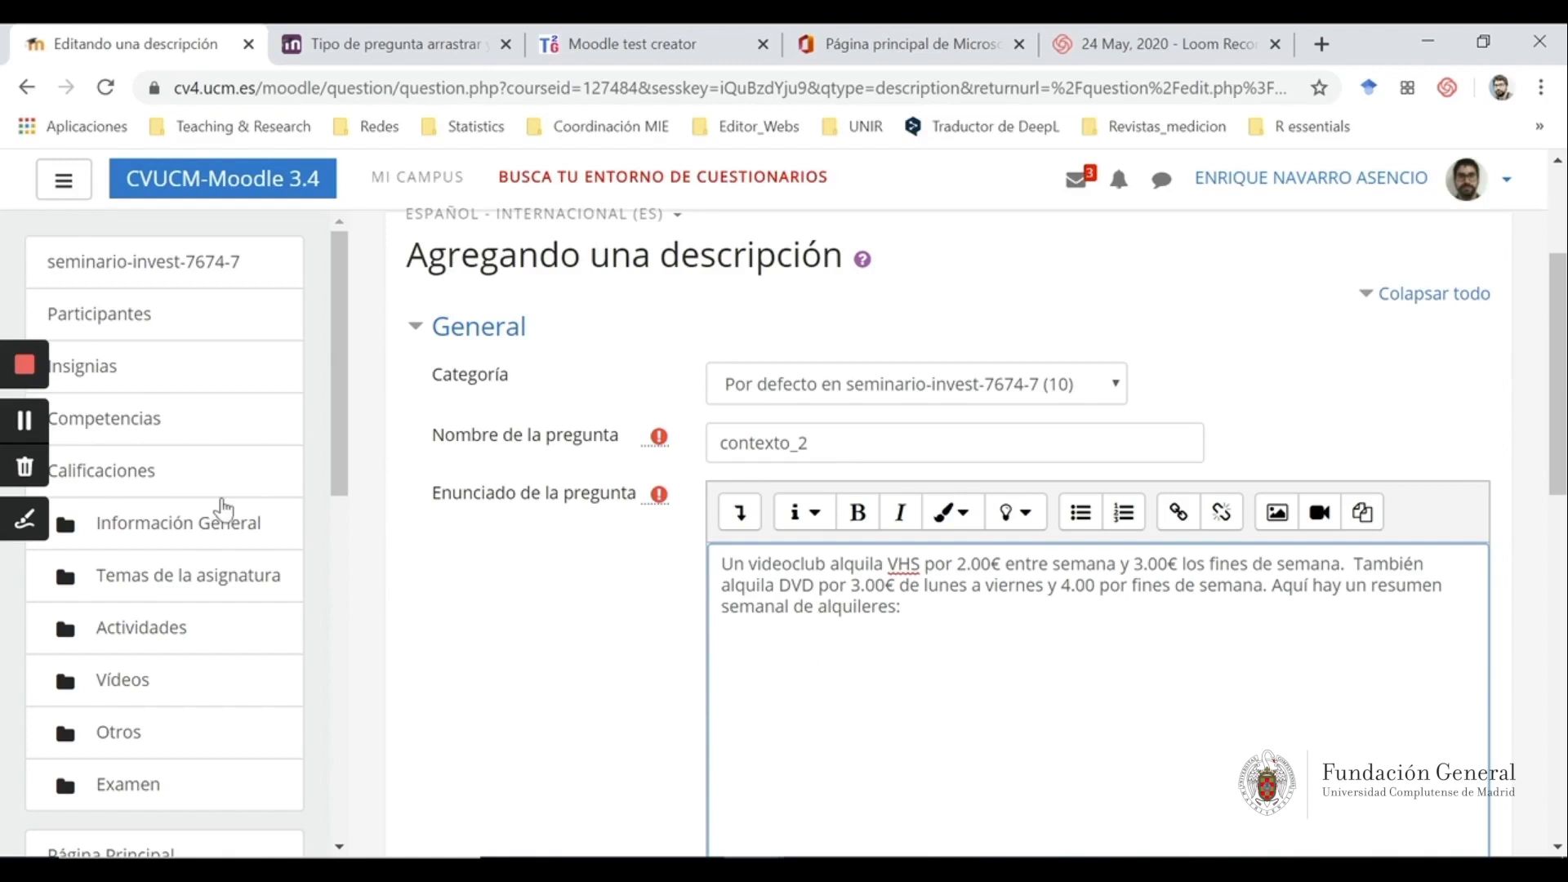
Save the contexto_2 description while continuing to edit it, then view its preview and close it
scroll(1157, 497, down, 3)
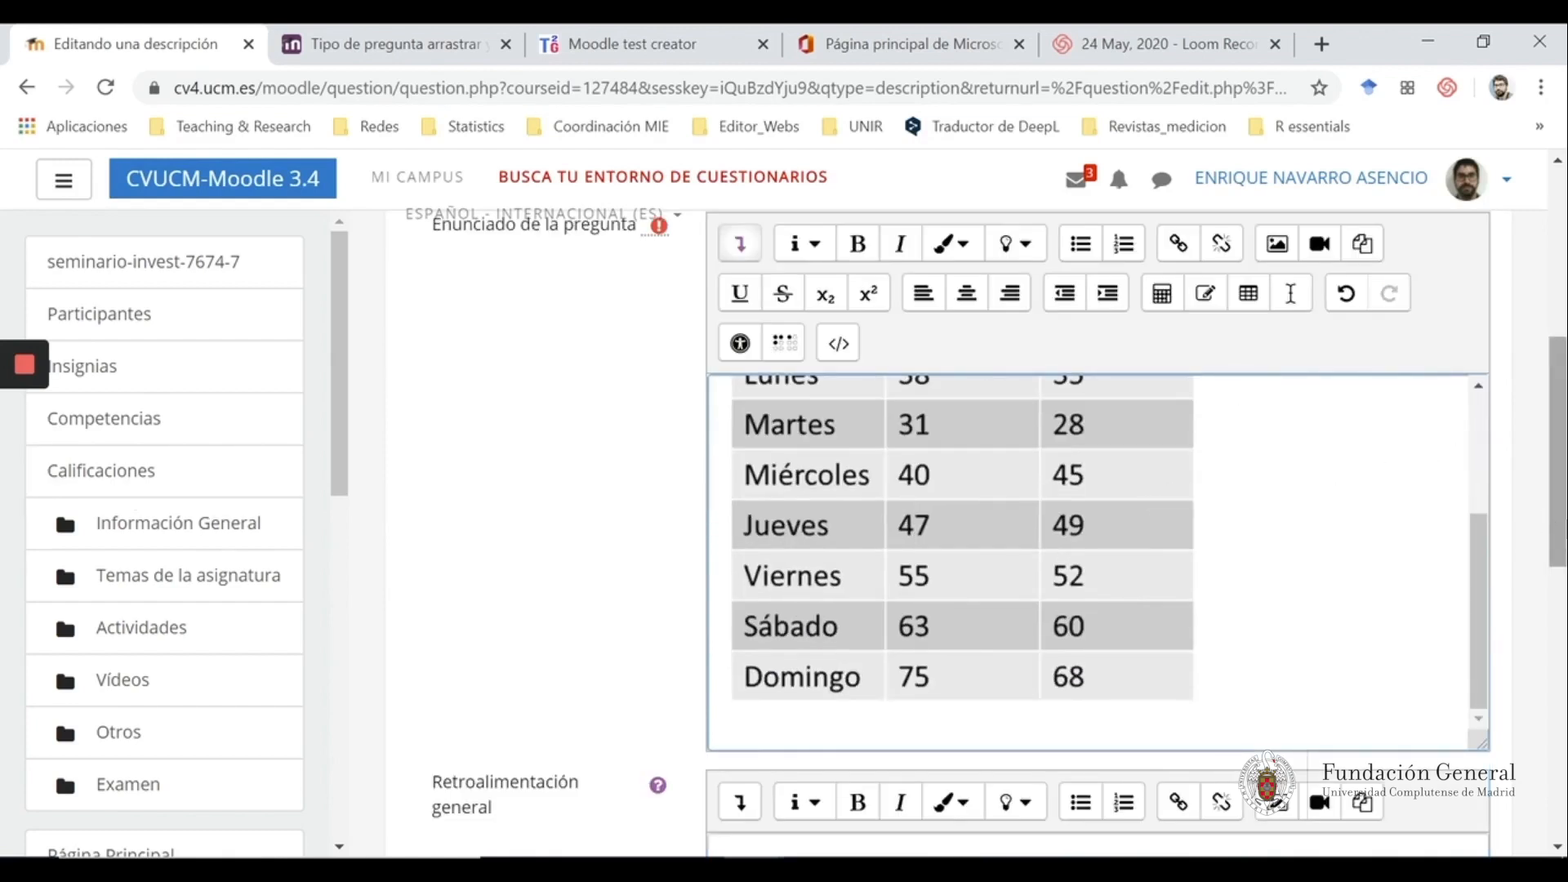
scroll(1521, 527, down, 10)
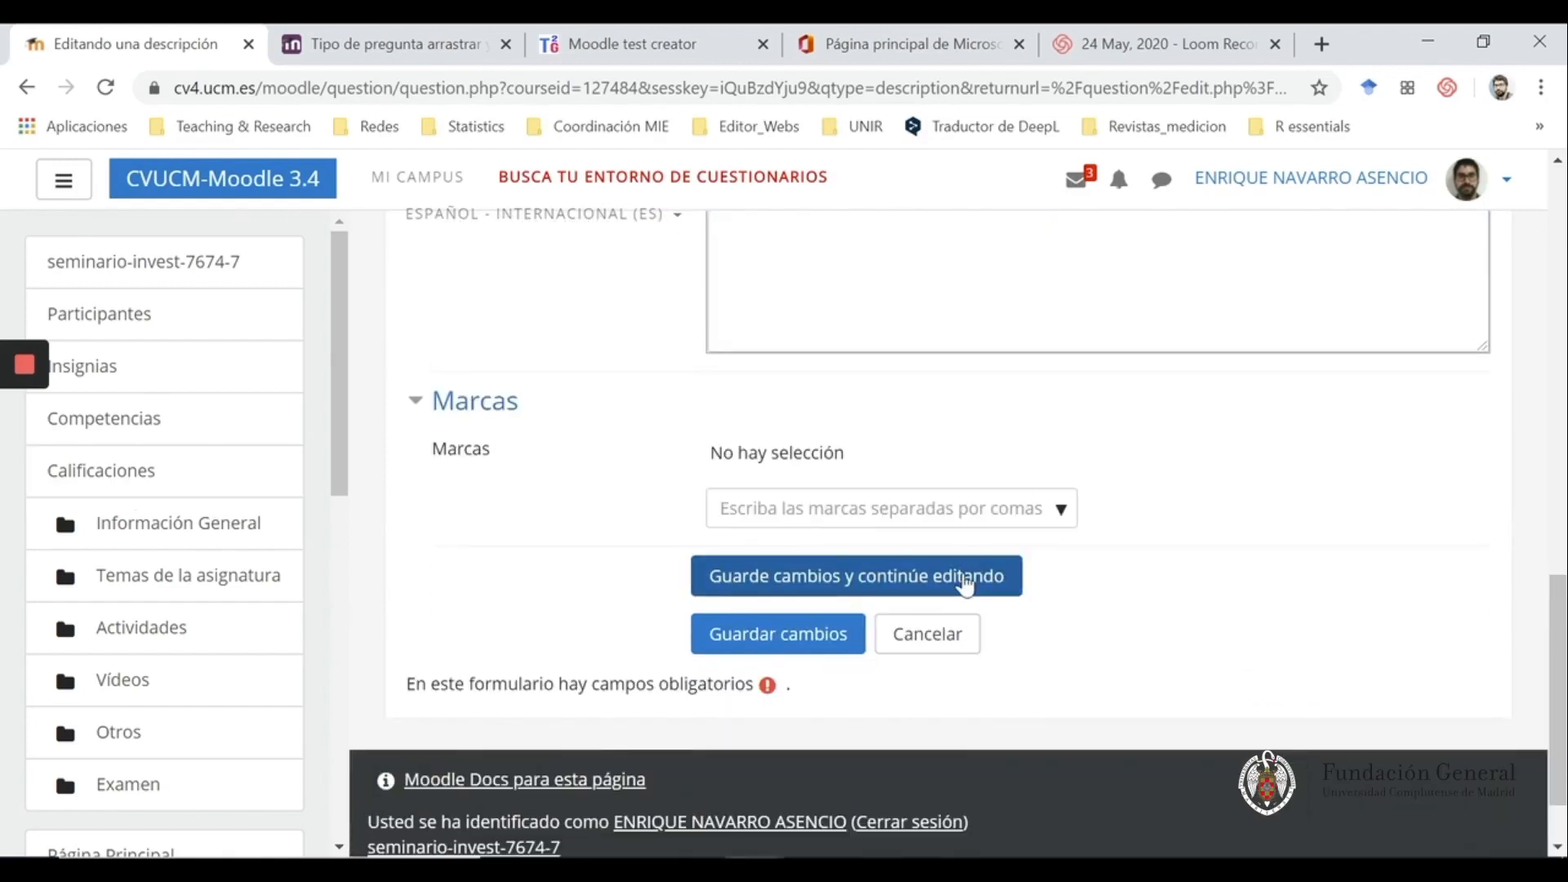
click(966, 583)
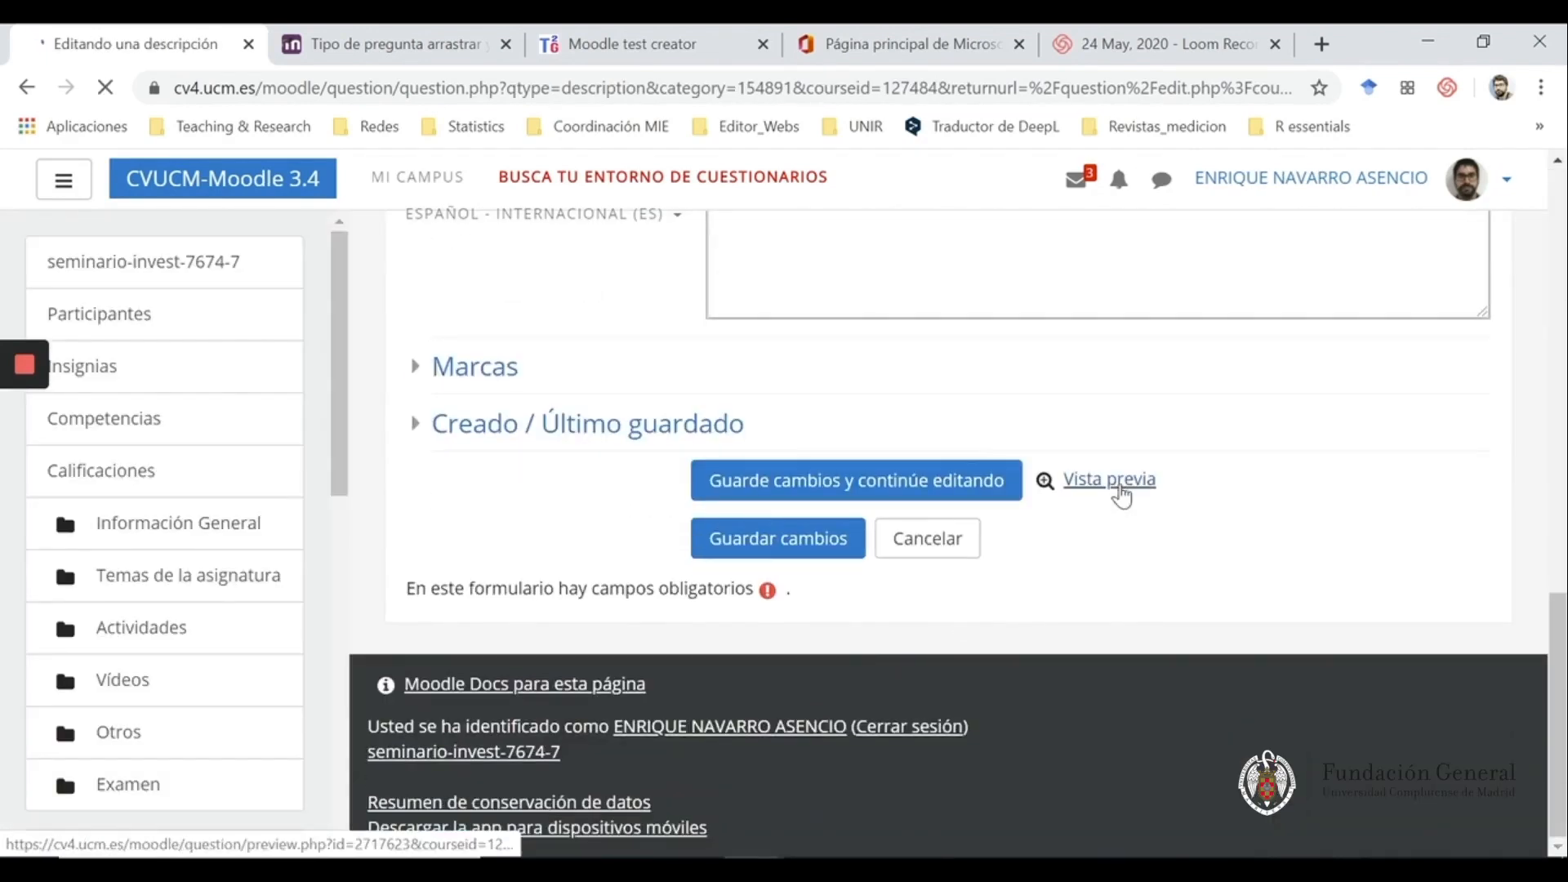
click(1111, 481)
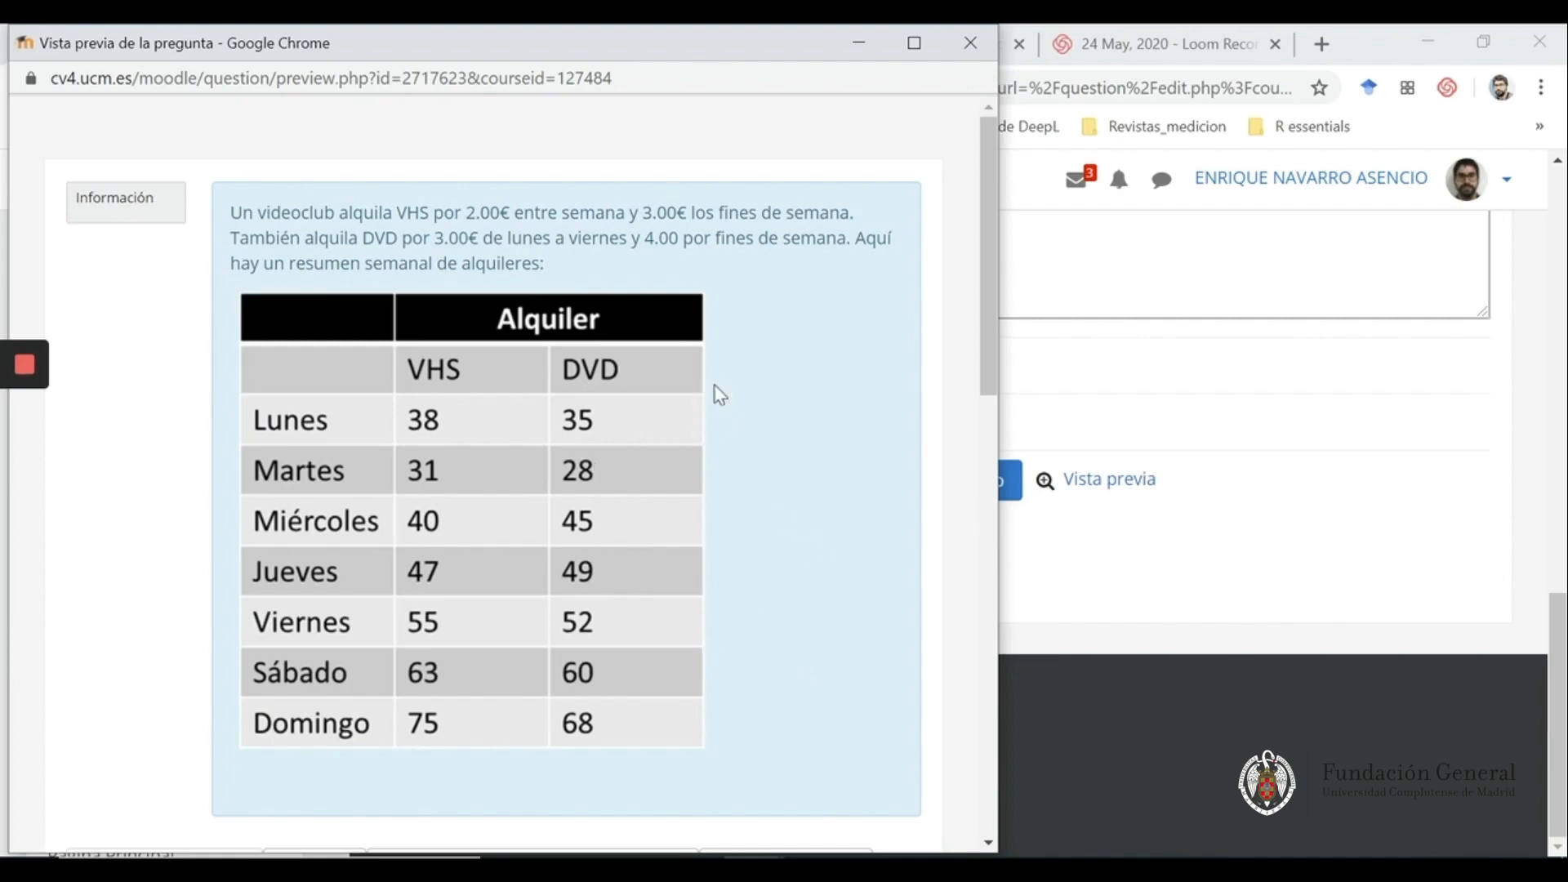
click(970, 42)
Return to the question bank and start a new question of type "Verdadero/Falso"
scroll(1266, 406, up, 15)
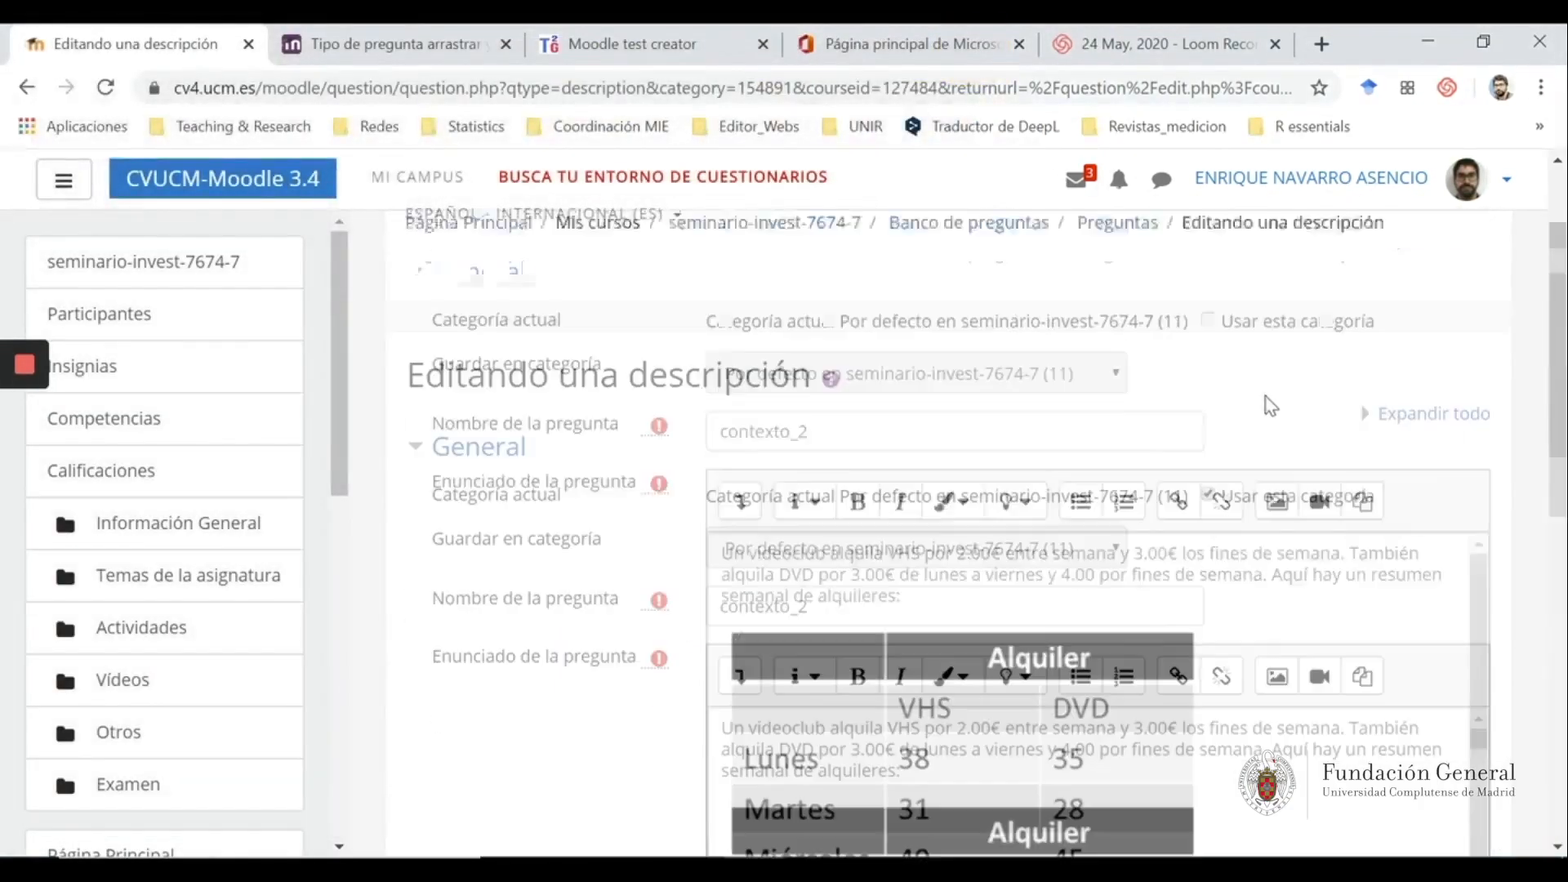
click(978, 383)
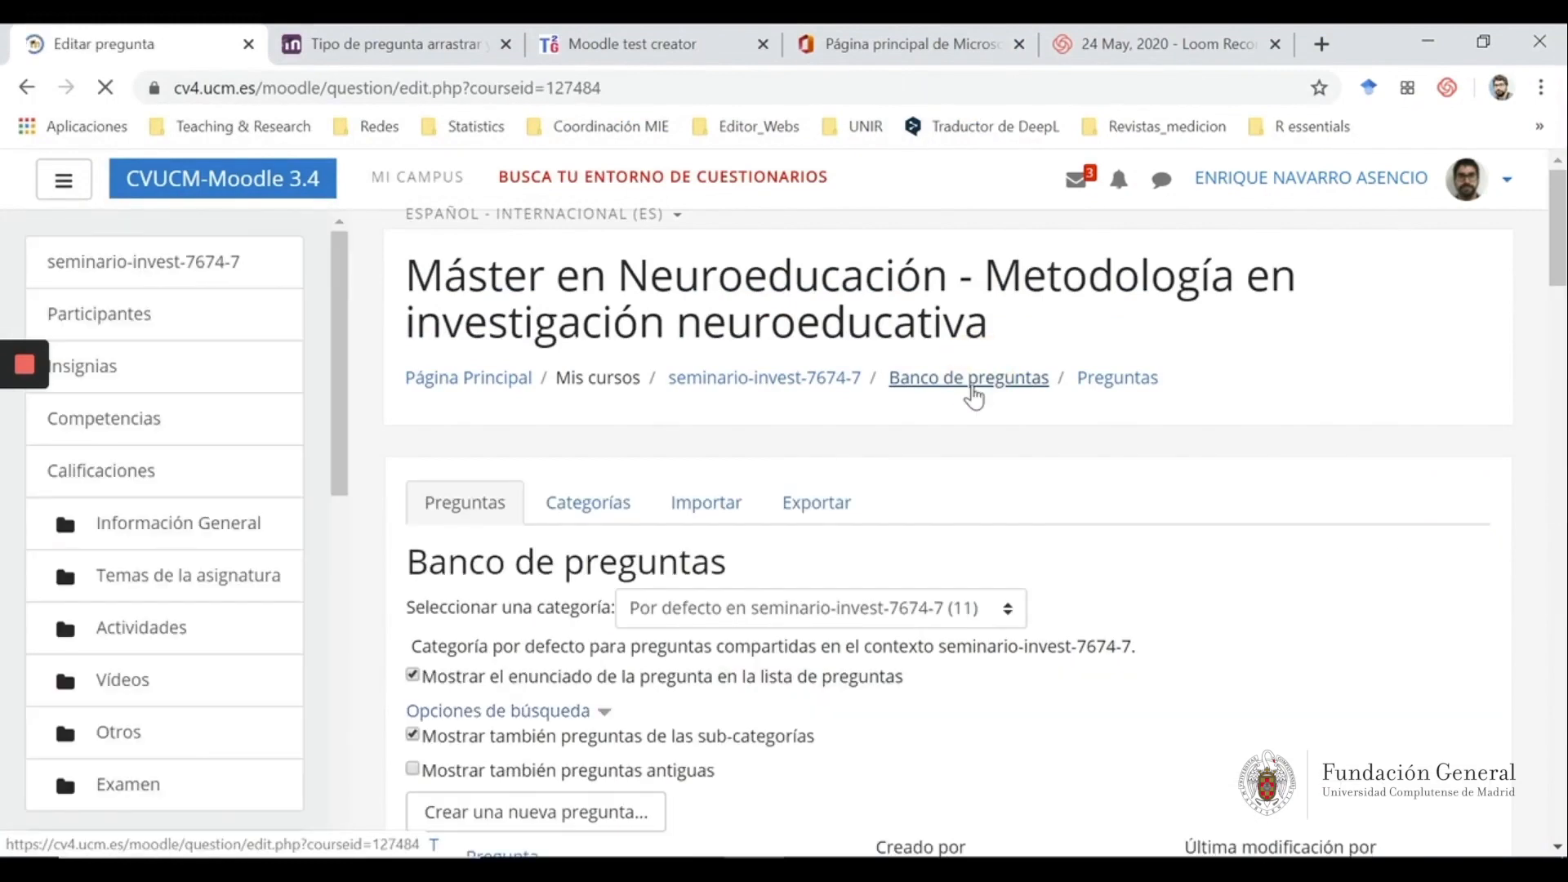
scroll(584, 612, down, 3)
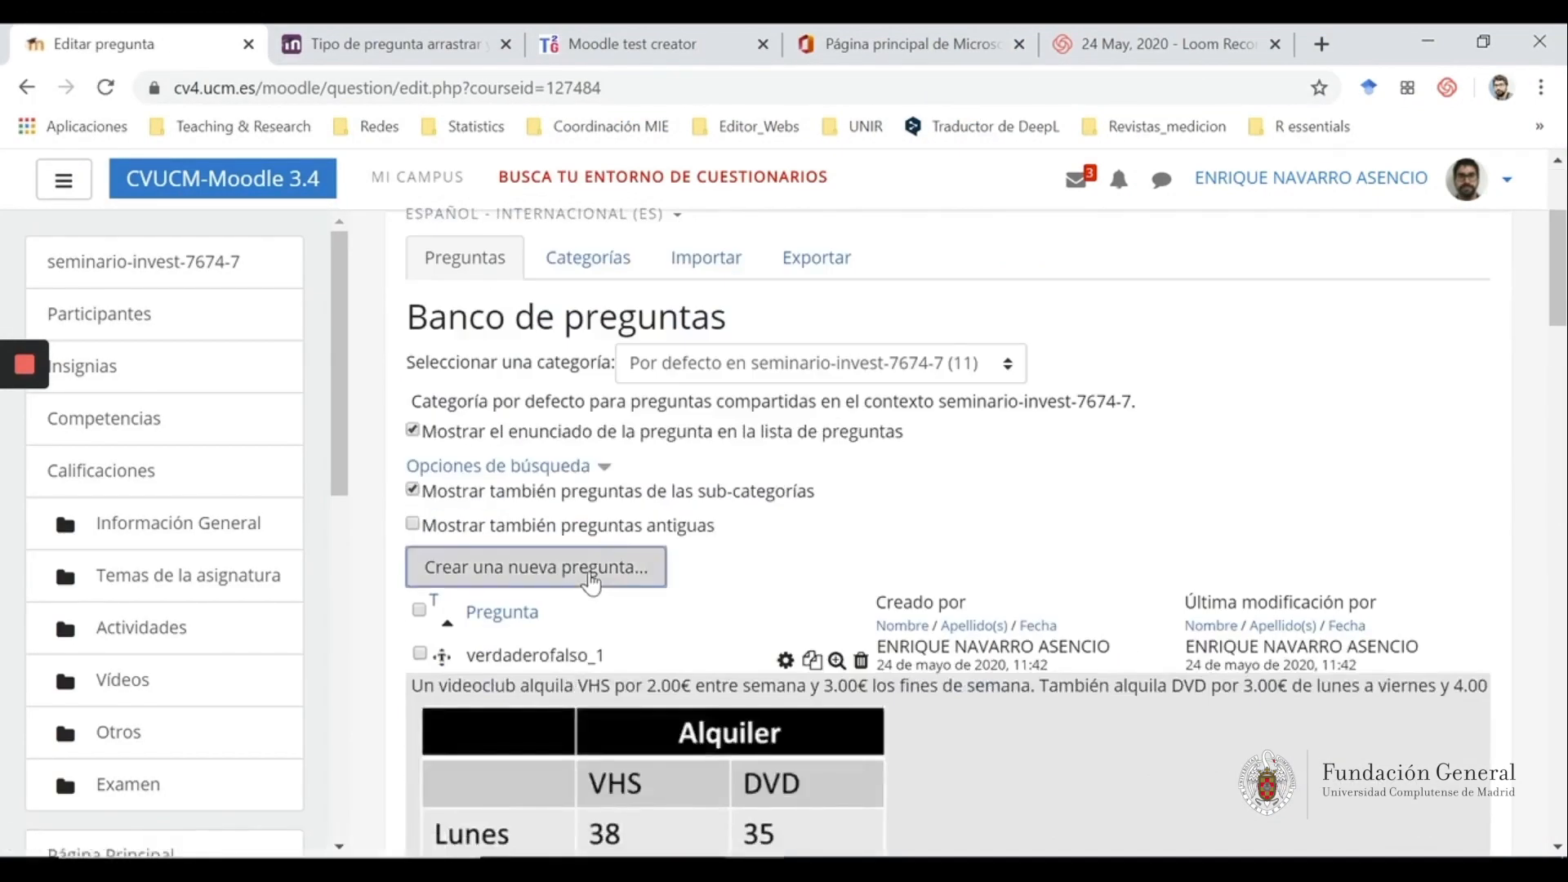
click(593, 578)
scroll(594, 579, down, 3)
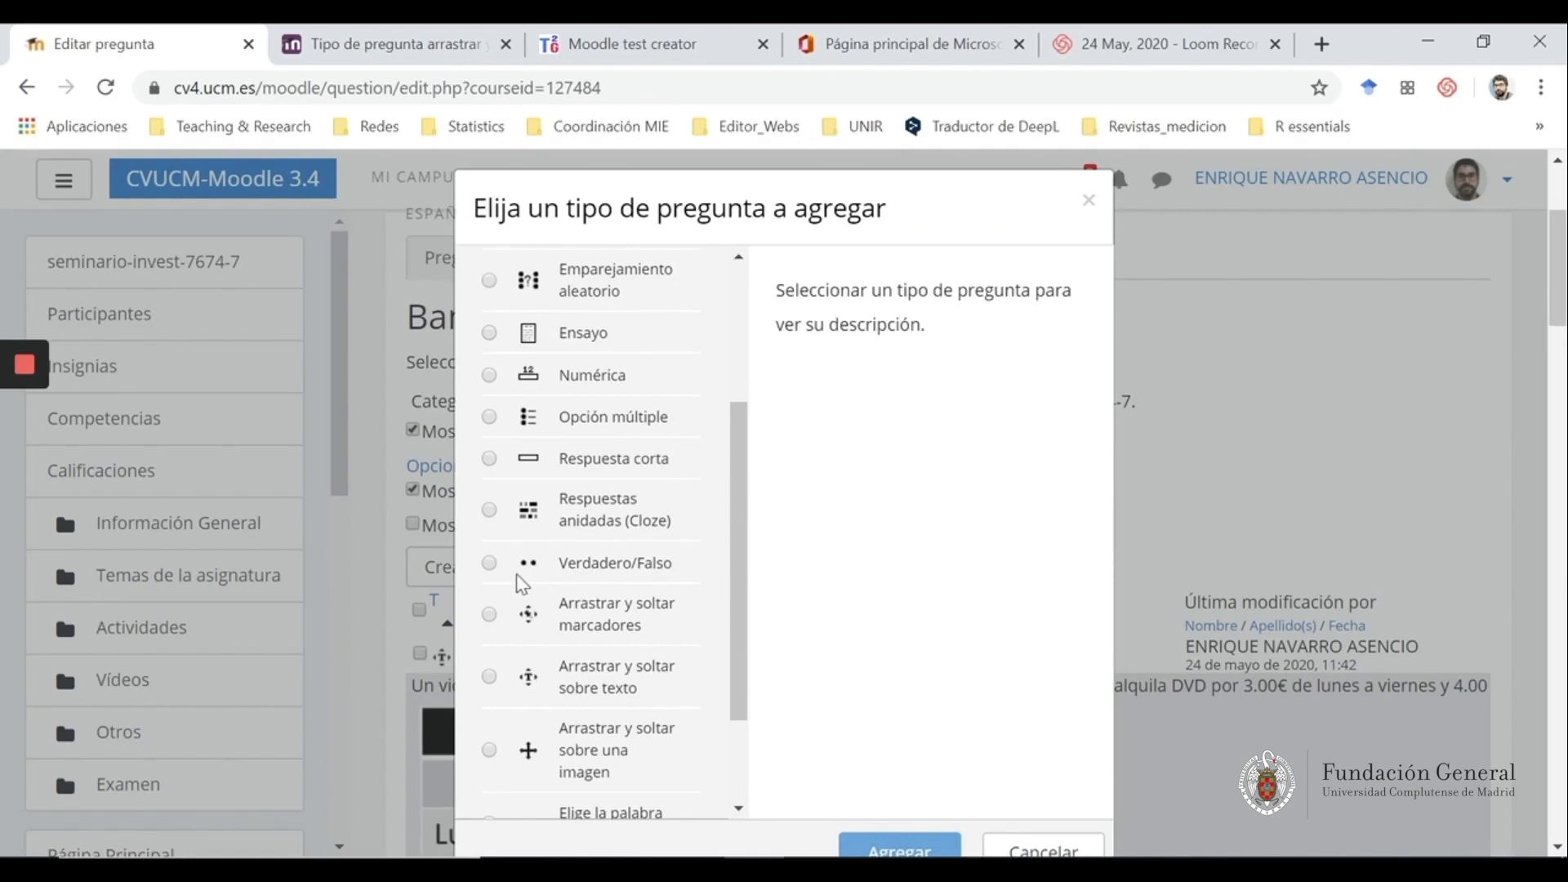
click(489, 563)
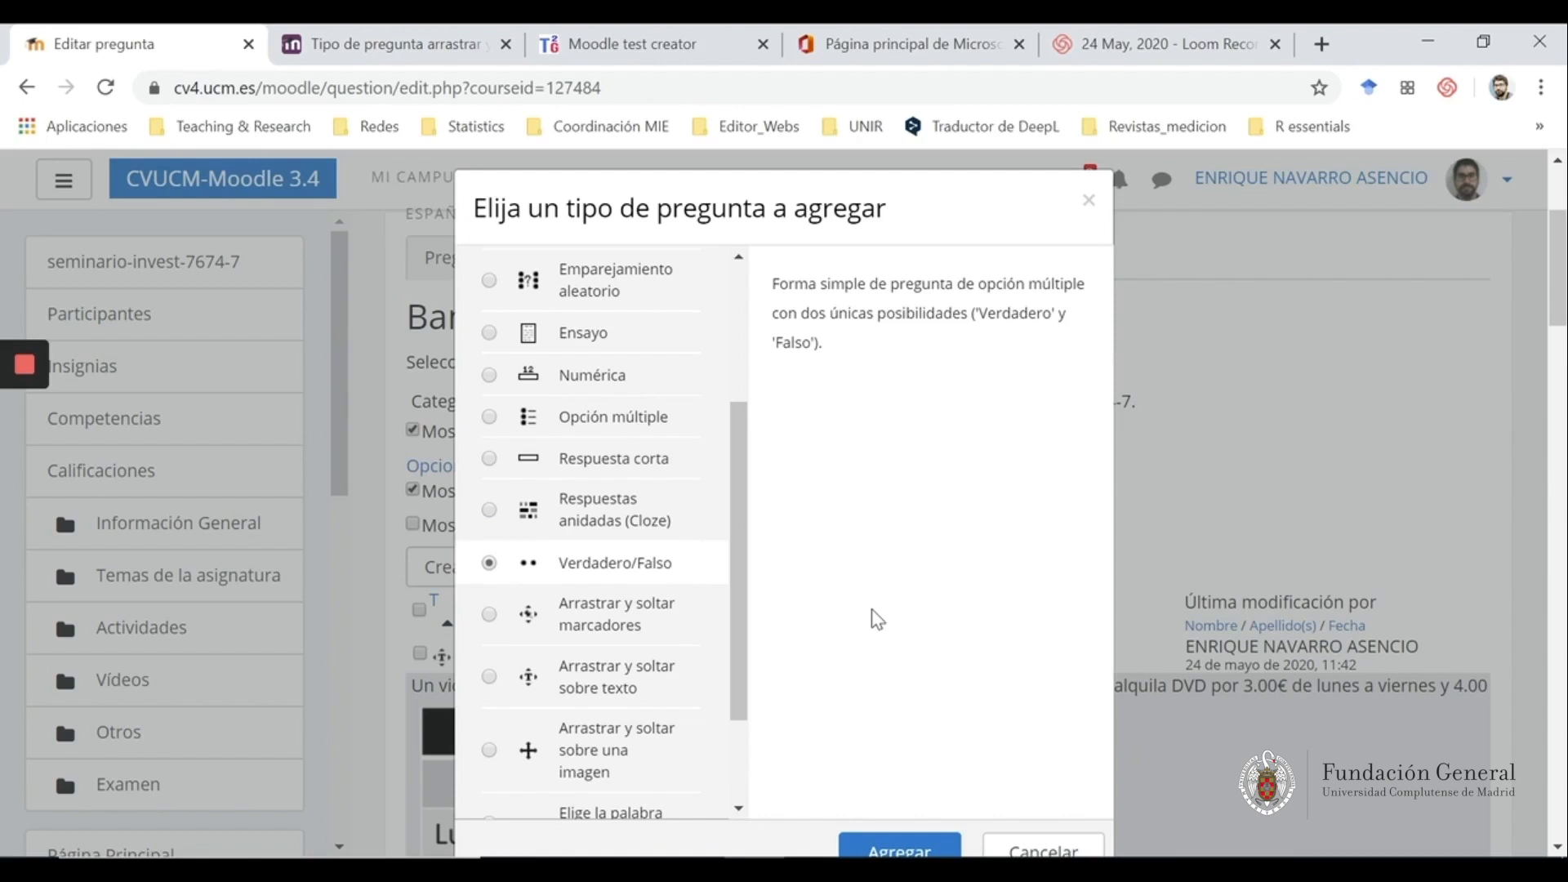
click(904, 850)
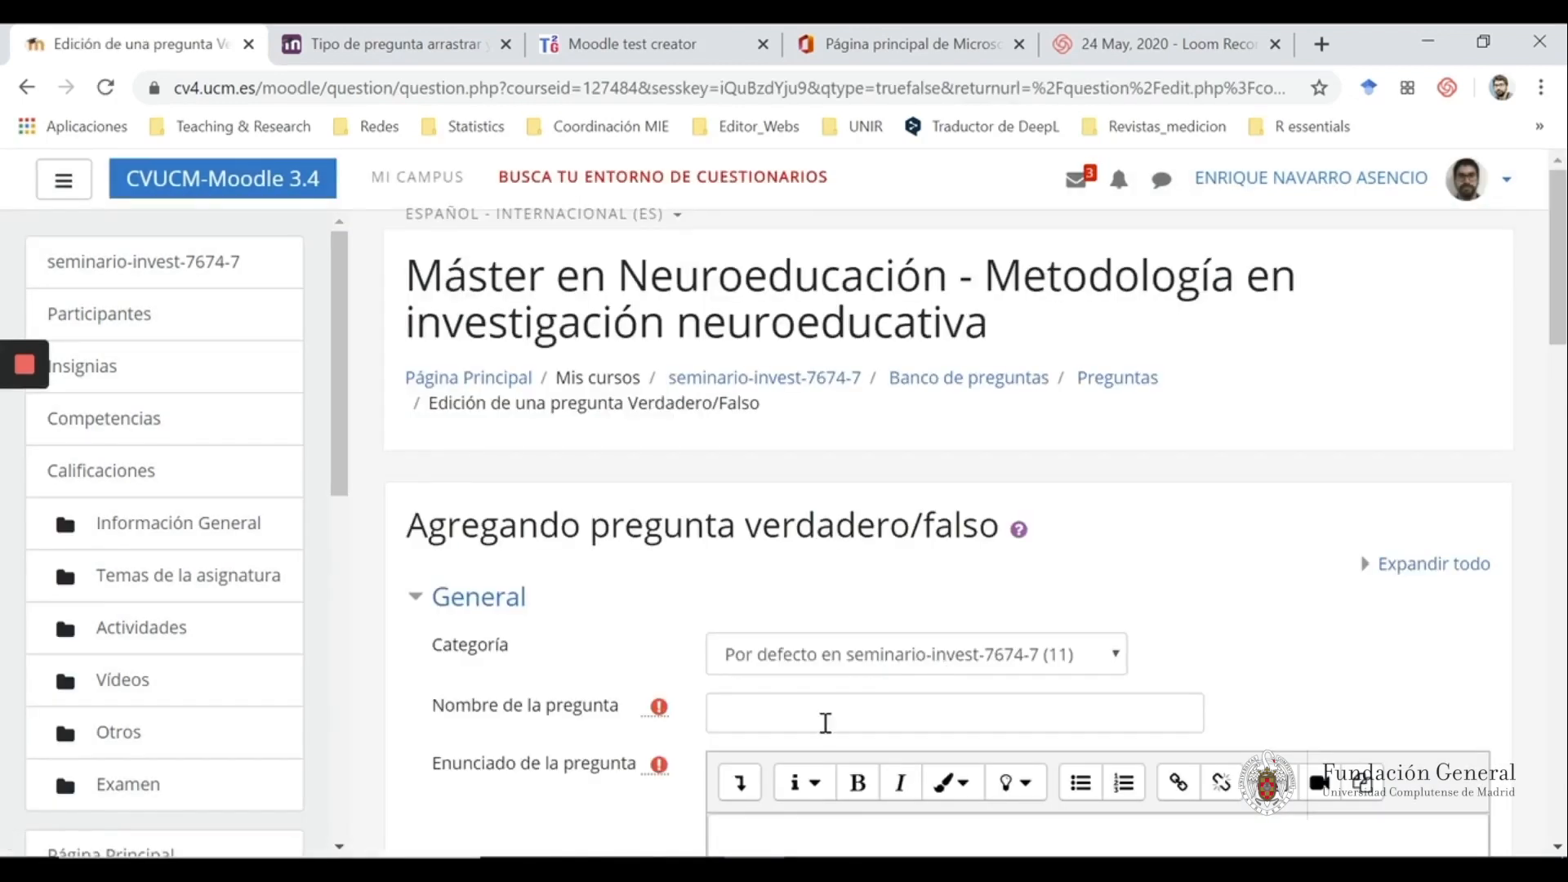
Name the question contexto2_i1 and copy statement 1 from the Word exam, "El videoclub gana más dinero con VHS que con DVD.", into its text
click(833, 708)
text(contexto2_i1)
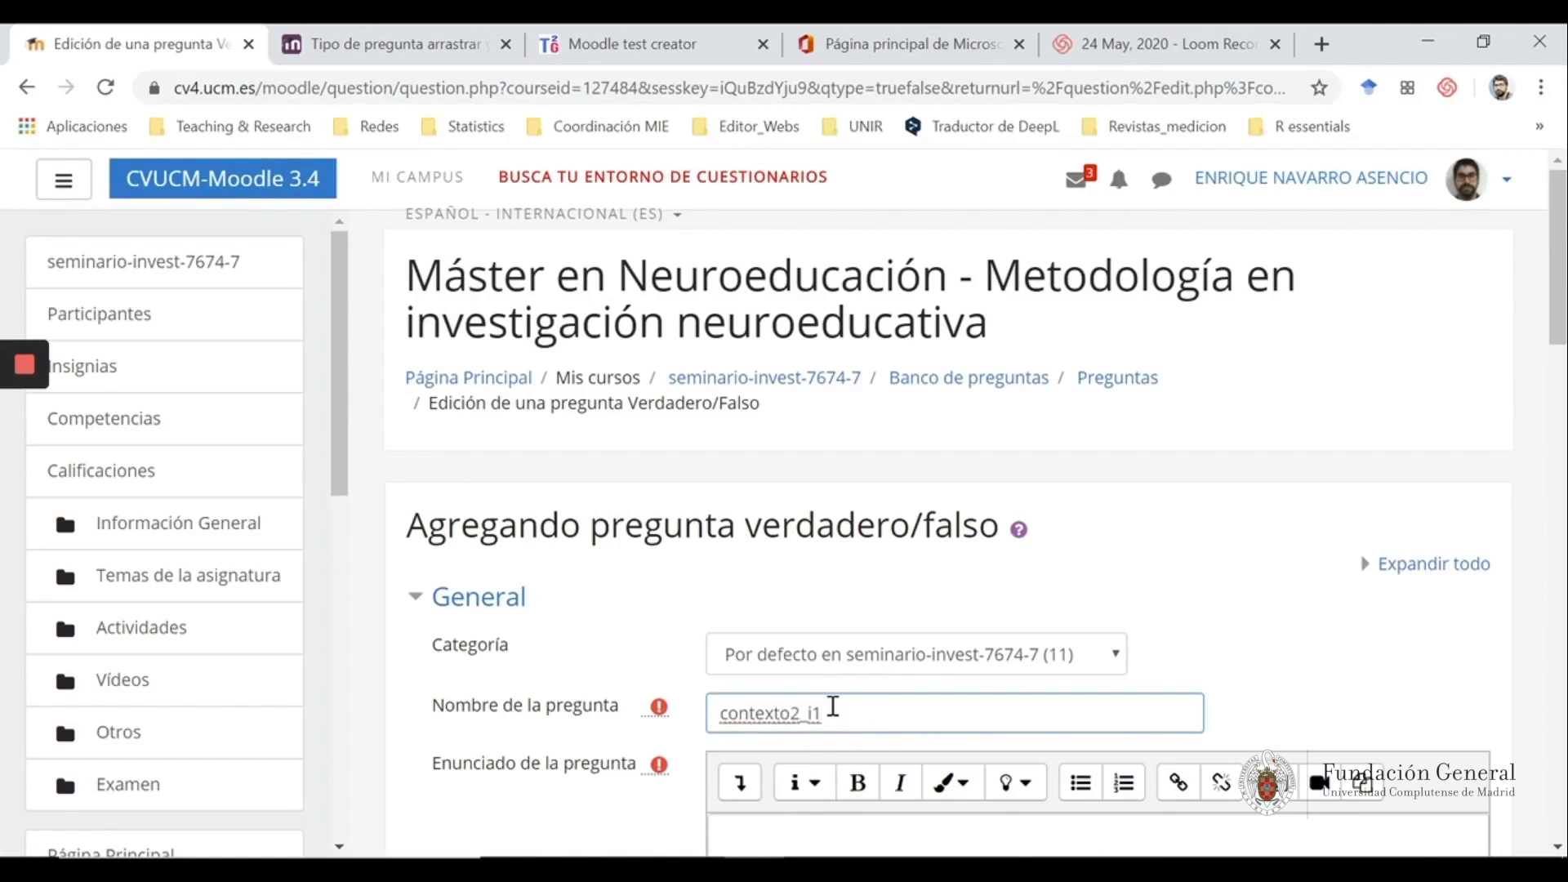
scroll(871, 578, down, 3)
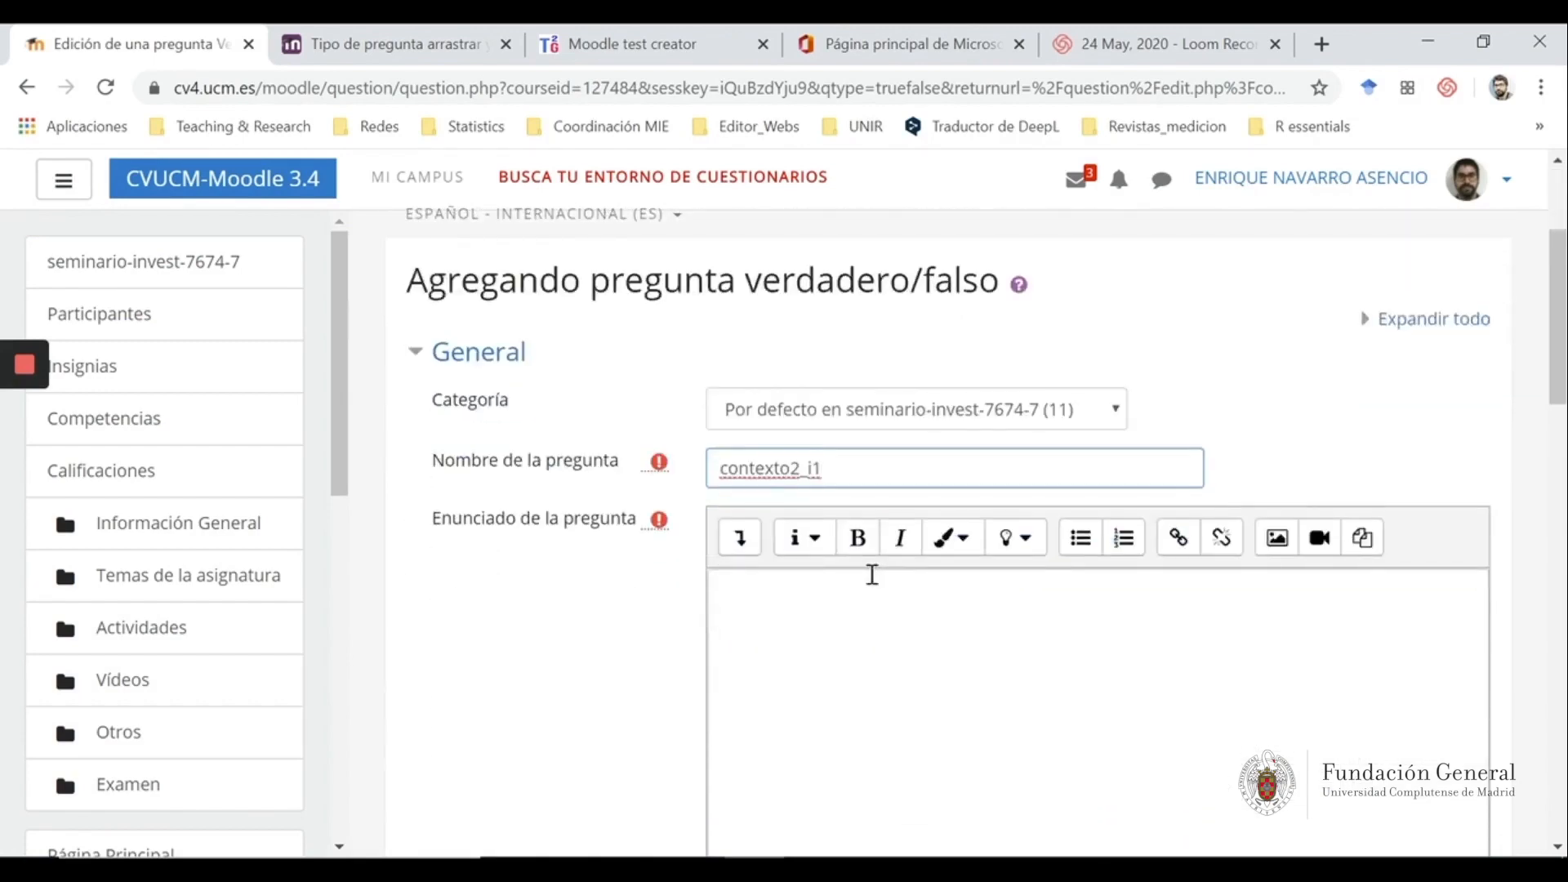
scroll(872, 575, down, 3)
key(alt+Tab)
scroll(864, 698, down, 3)
drag(842, 474, 464, 486)
key(ctrl+c)
click(1424, 44)
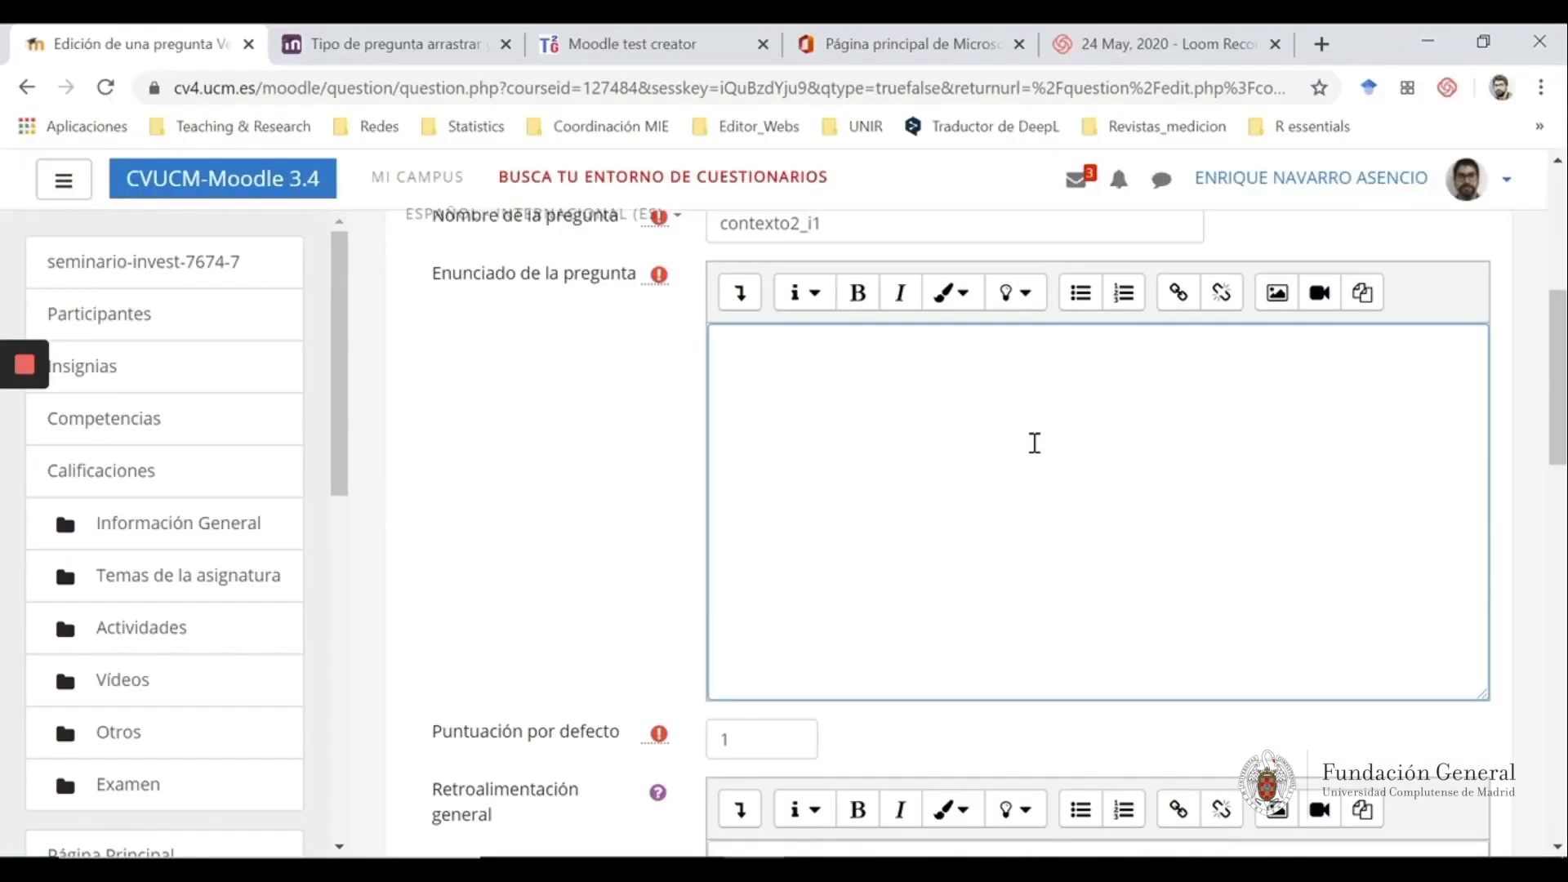
click(1030, 441)
key(ctrl+v)
Set the correct answer of contexto2_i1 to Verdadero, check its statement, and save the question
scroll(785, 739, down, 7)
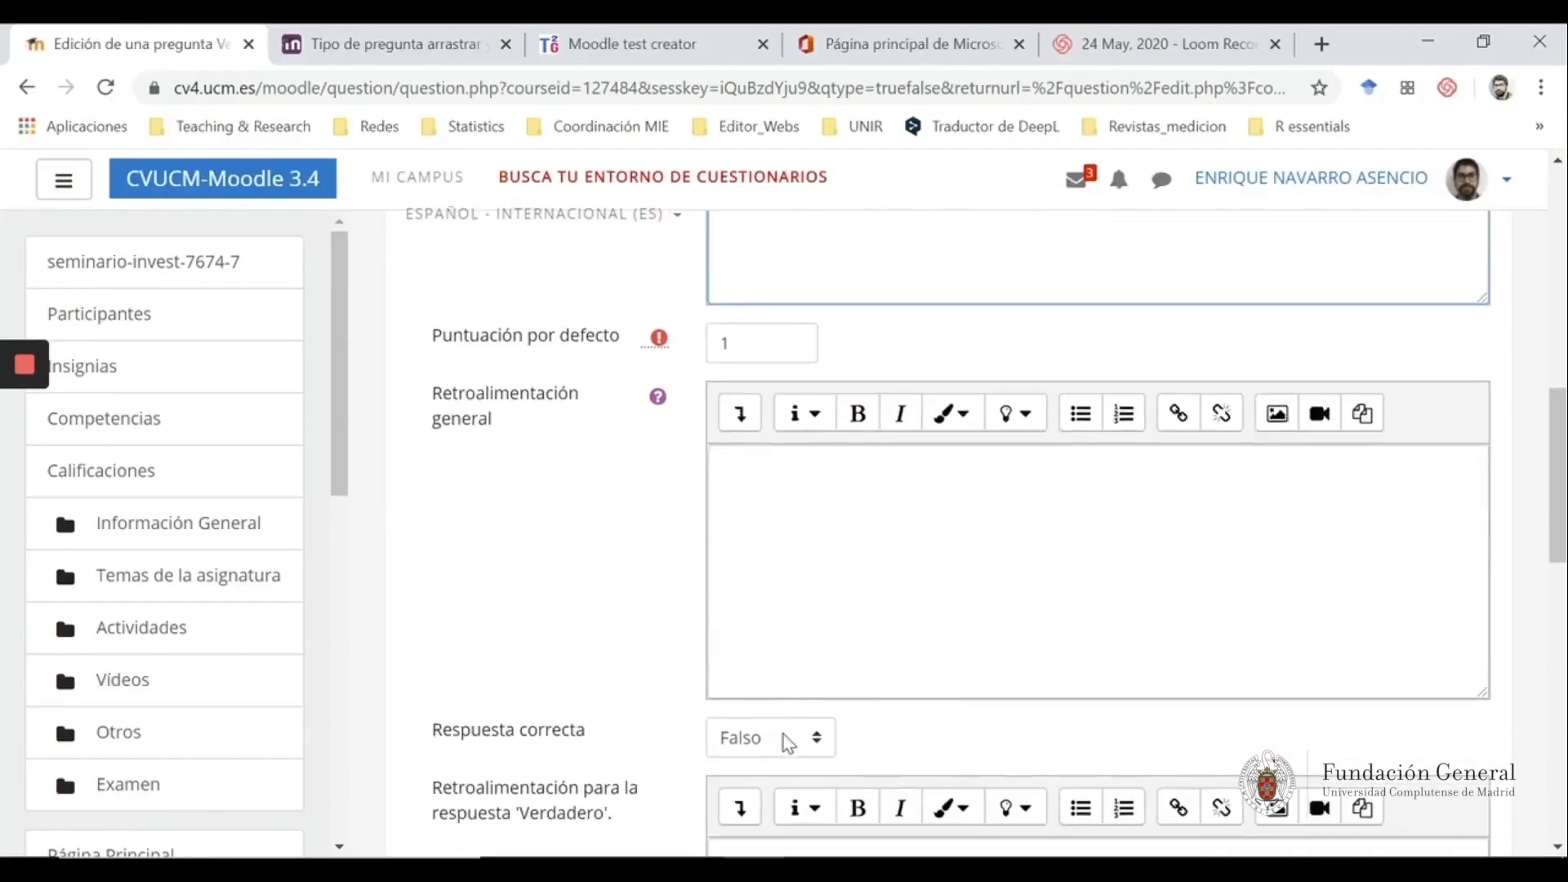
click(807, 535)
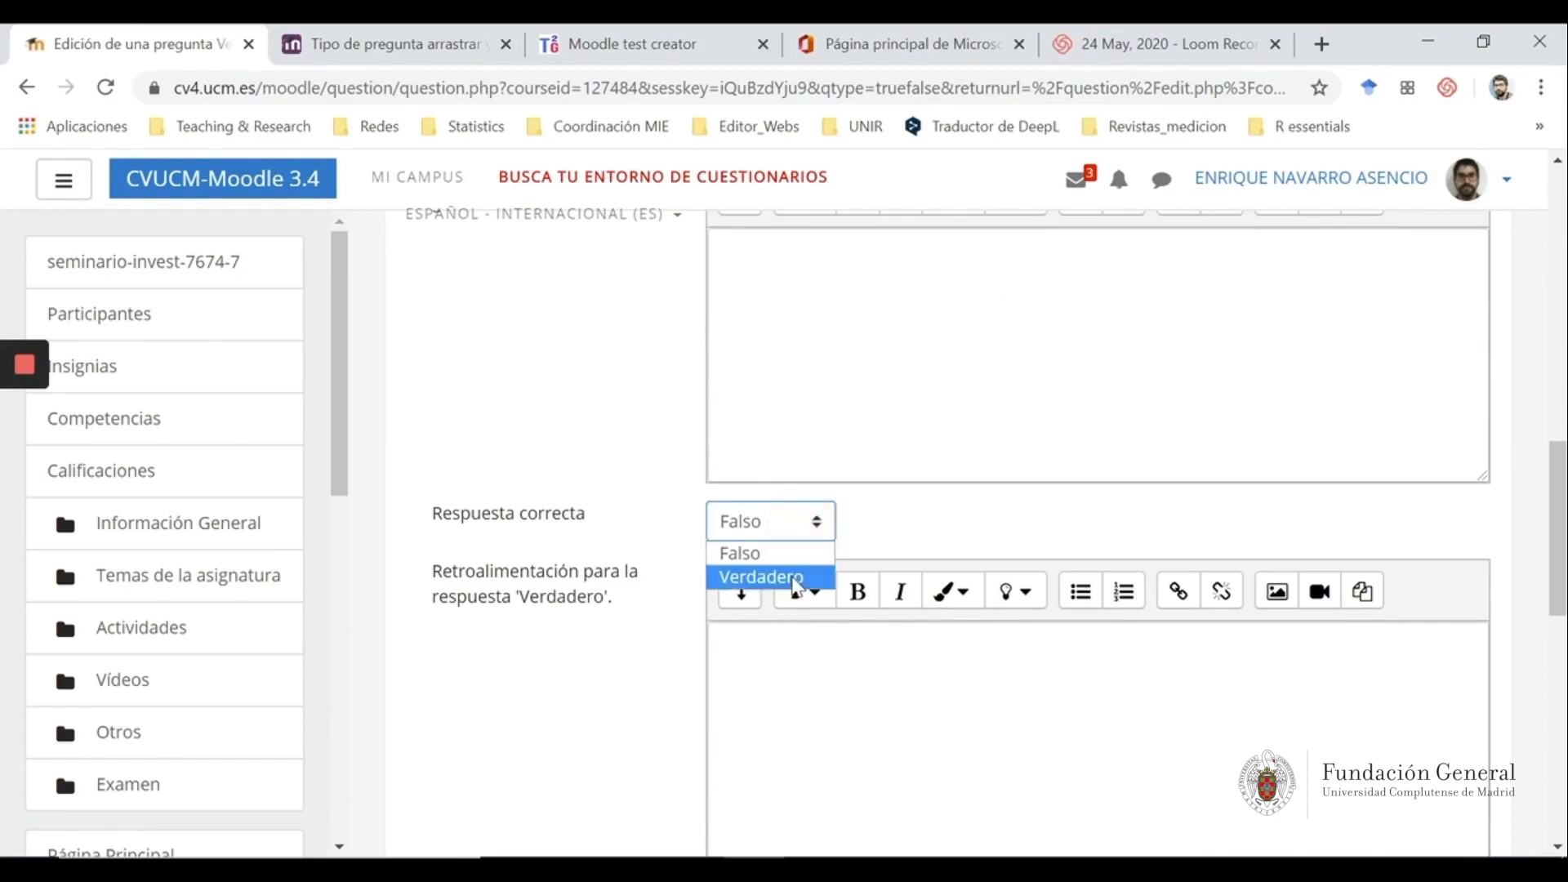
click(796, 582)
scroll(1193, 463, up, 7)
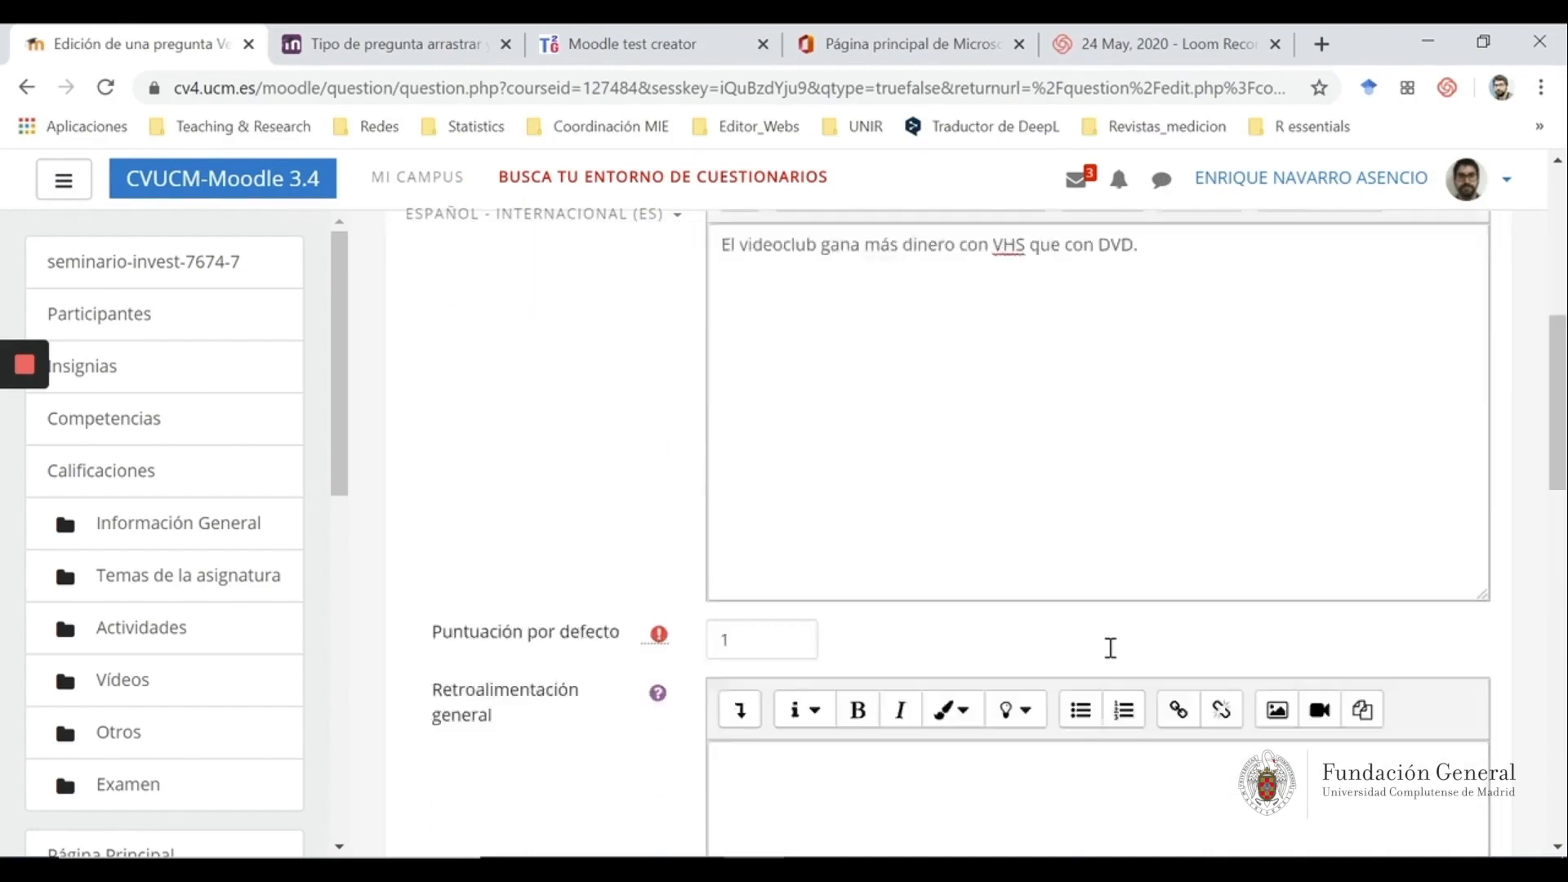
scroll(1110, 648, down, 10)
click(778, 578)
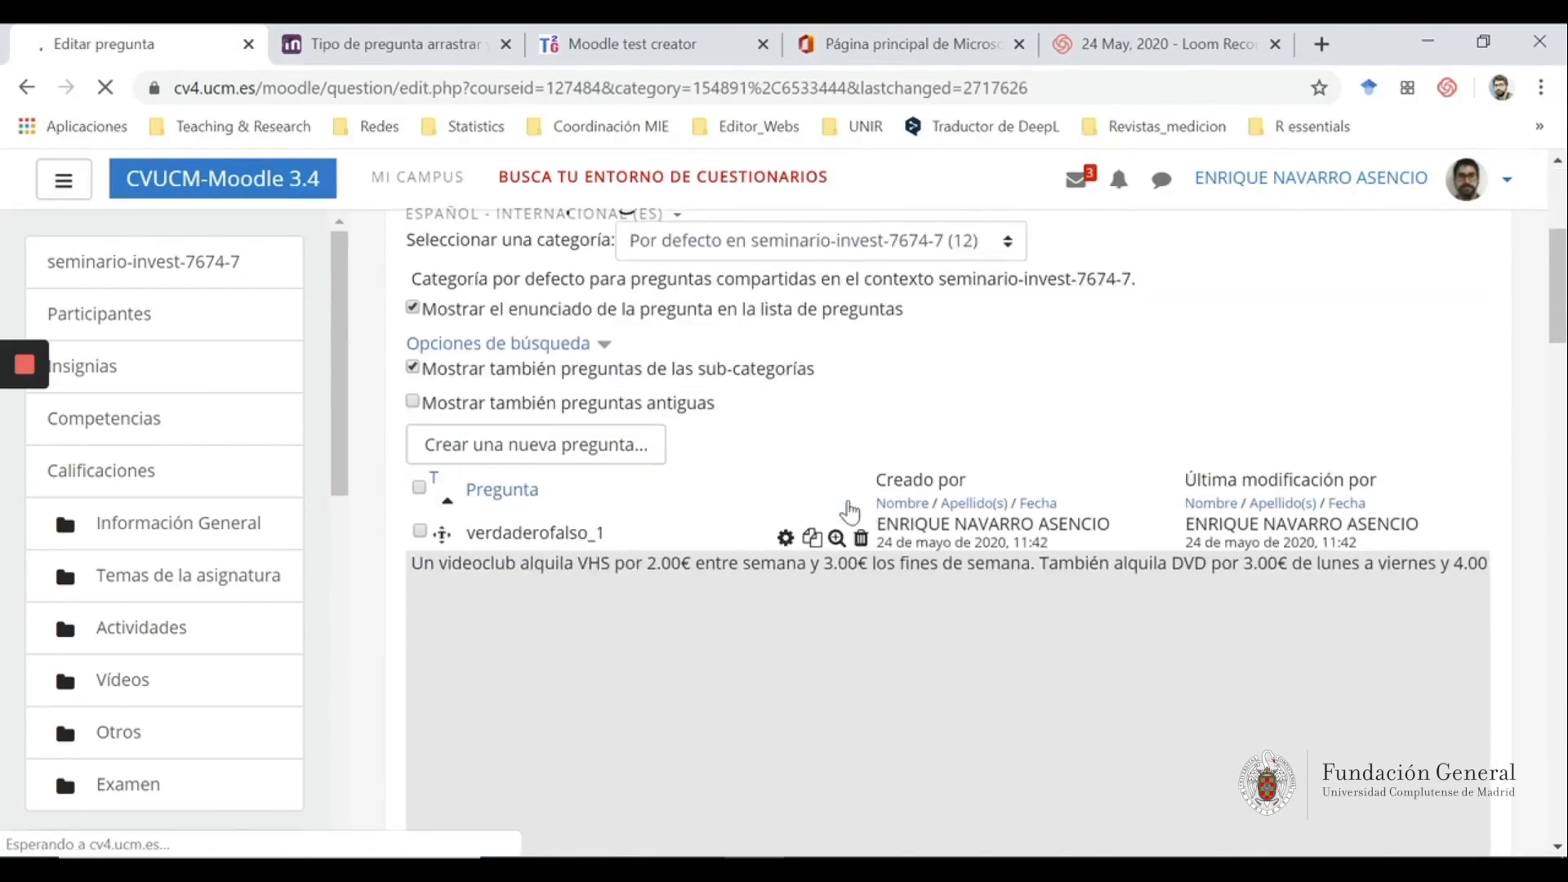
Create another question of type "Verdadero/Falso" from the question bank
click(578, 445)
scroll(577, 442, down, 3)
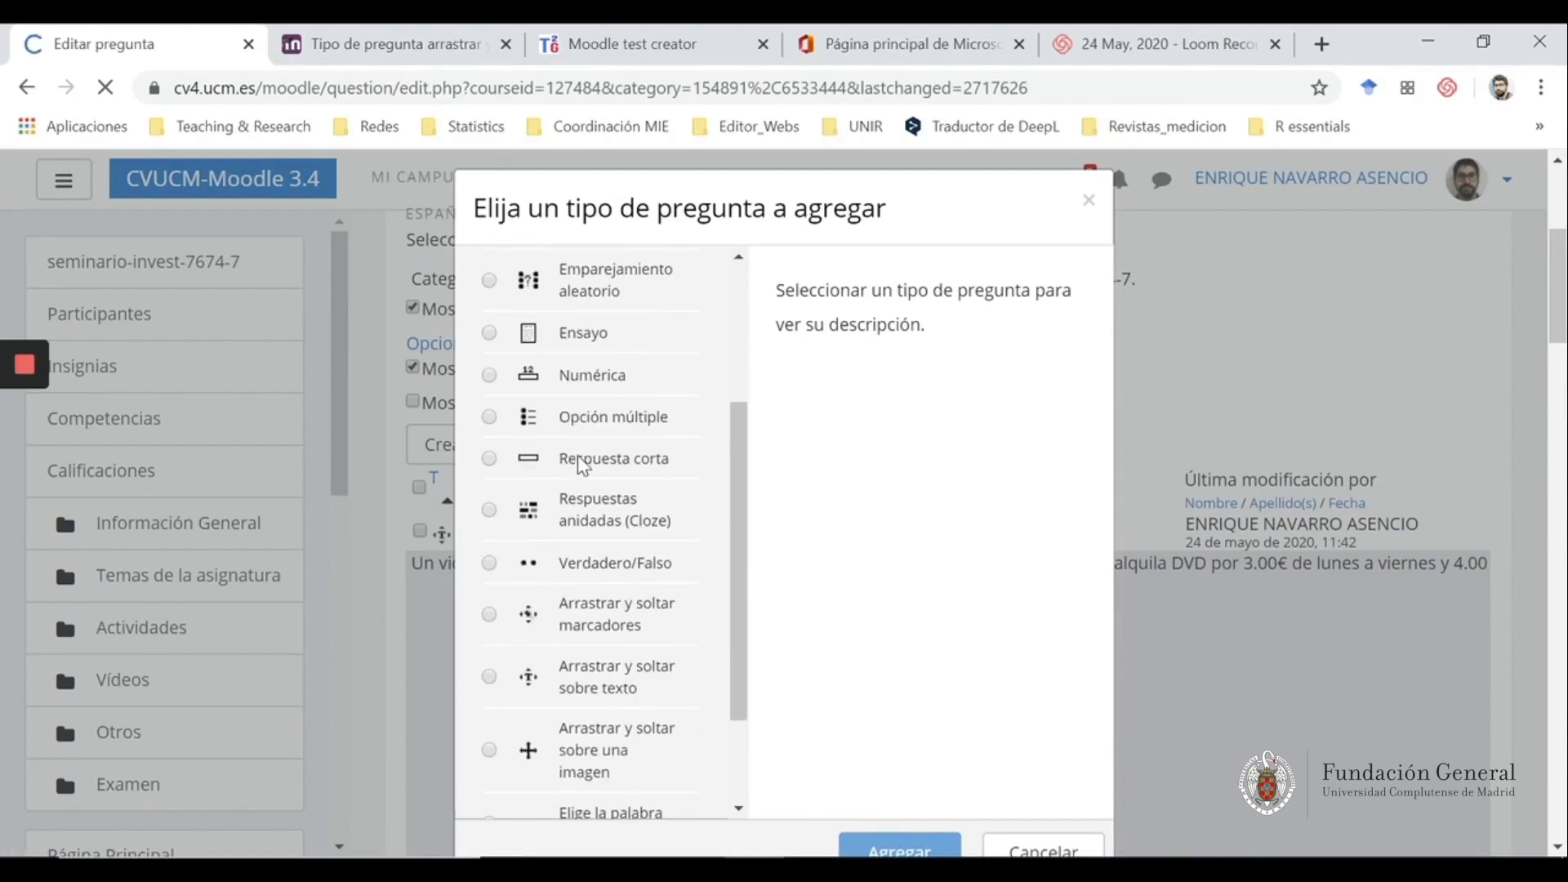
click(494, 566)
scroll(954, 617, down, 2)
click(902, 729)
scroll(915, 734, down, 3)
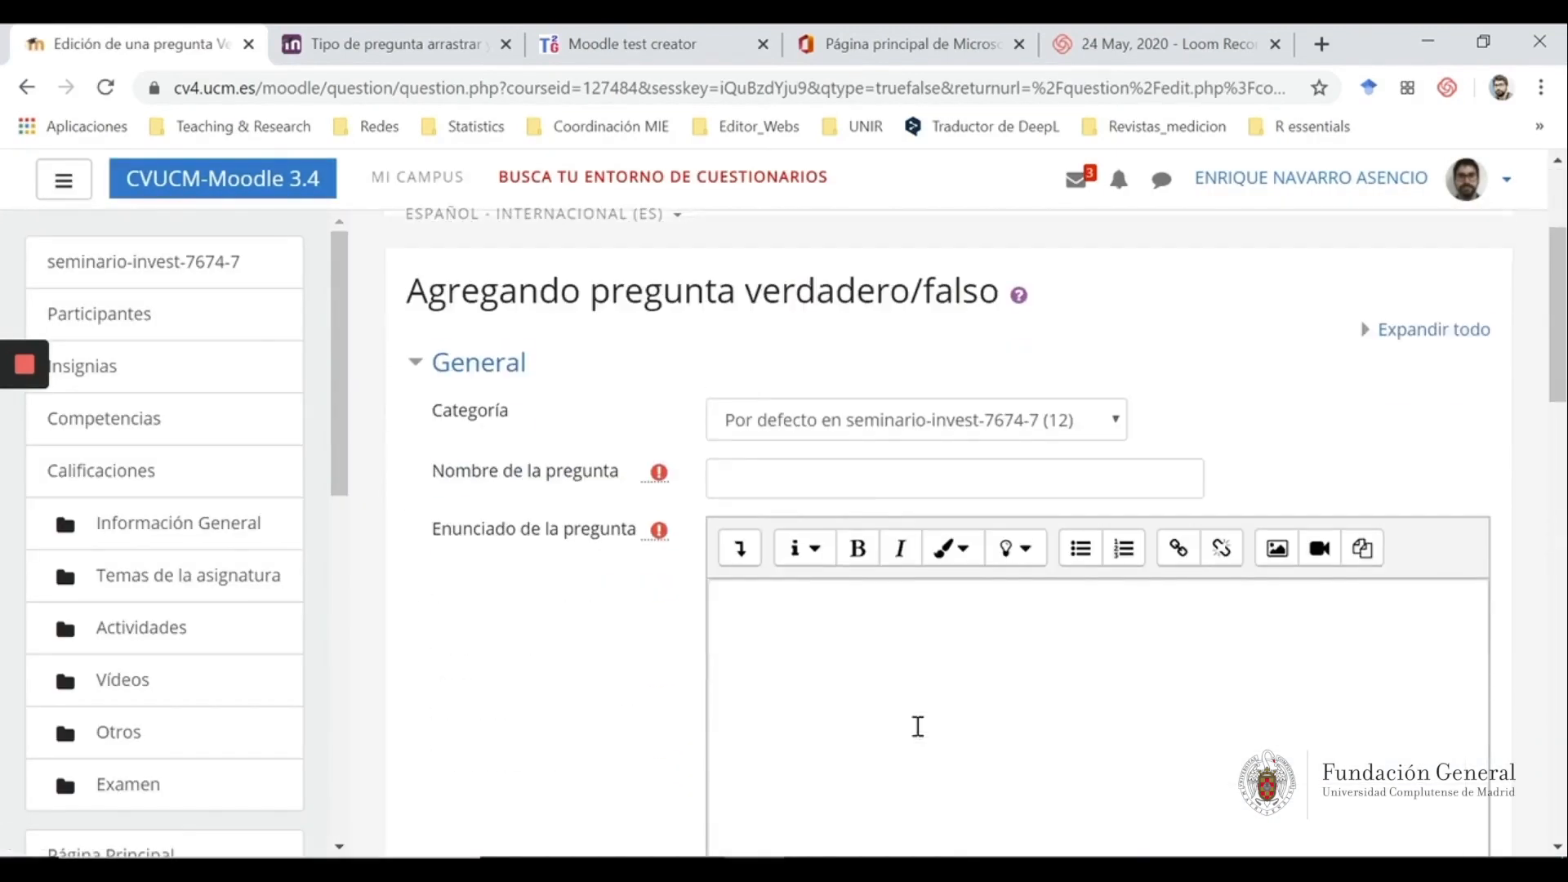
Name the question contexto2_i2 and copy statement 2 from the Word exam, "Los DVD y VHS son más caros de lunes a viernes.", into its text
click(865, 472)
text(contex)
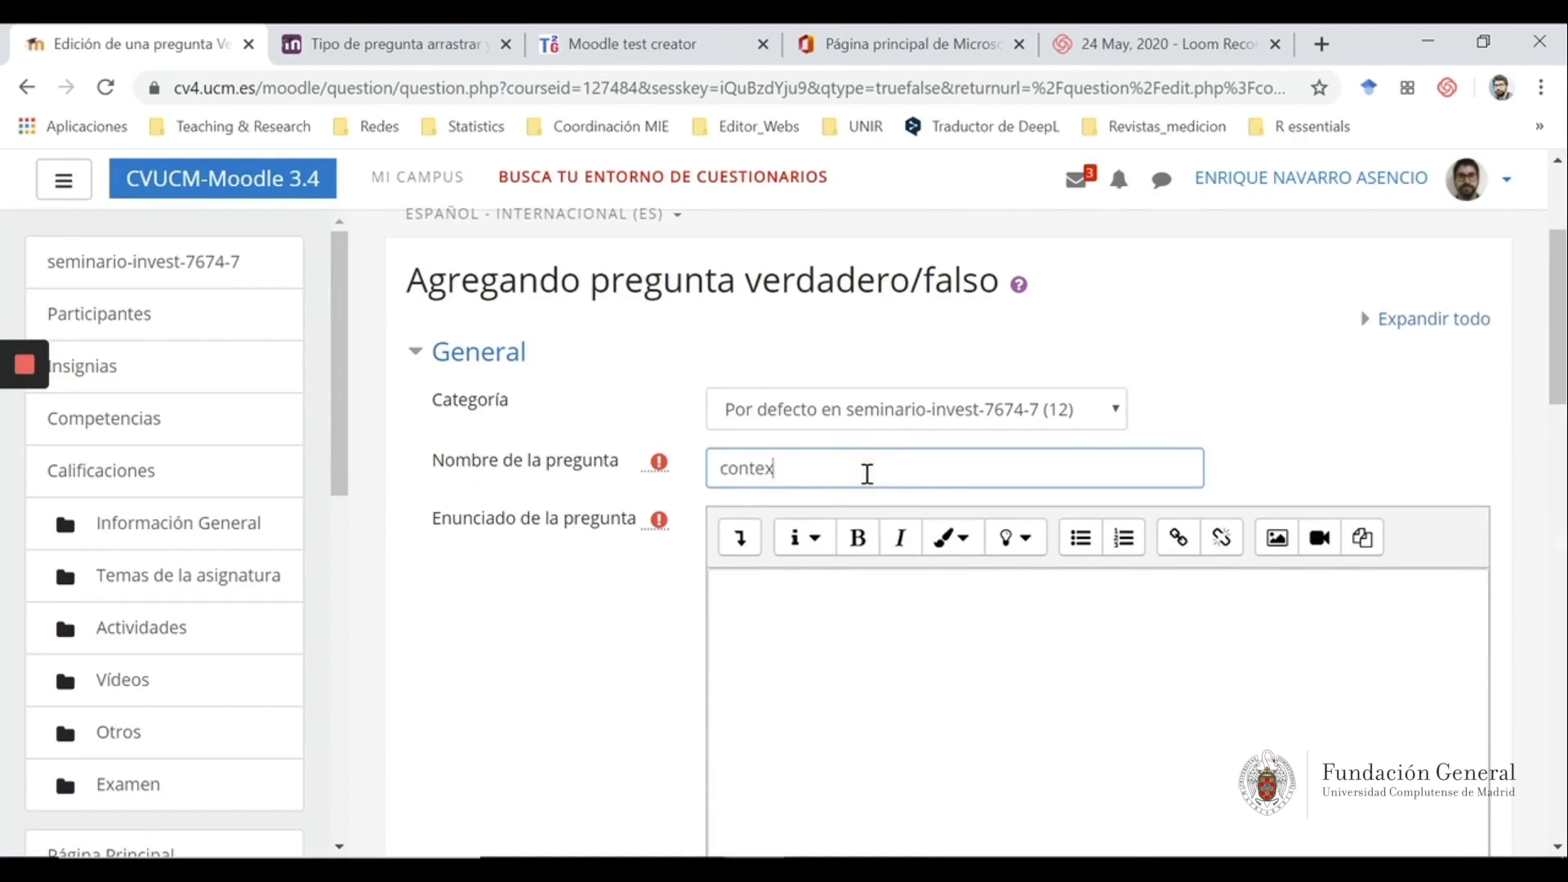
text(to2_i2)
click(874, 849)
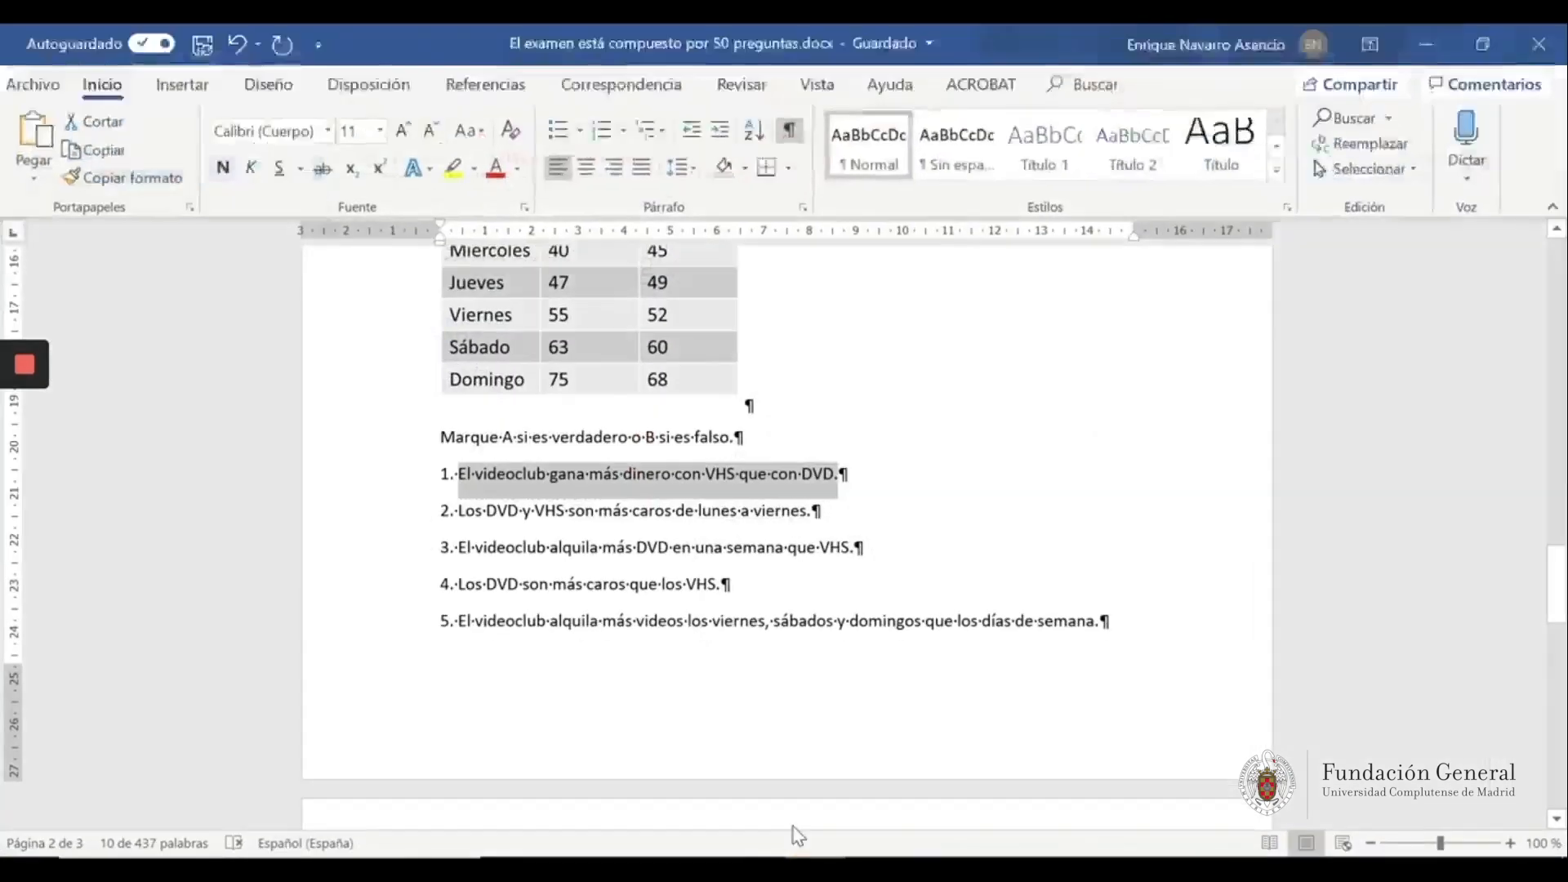
drag(817, 513, 468, 513)
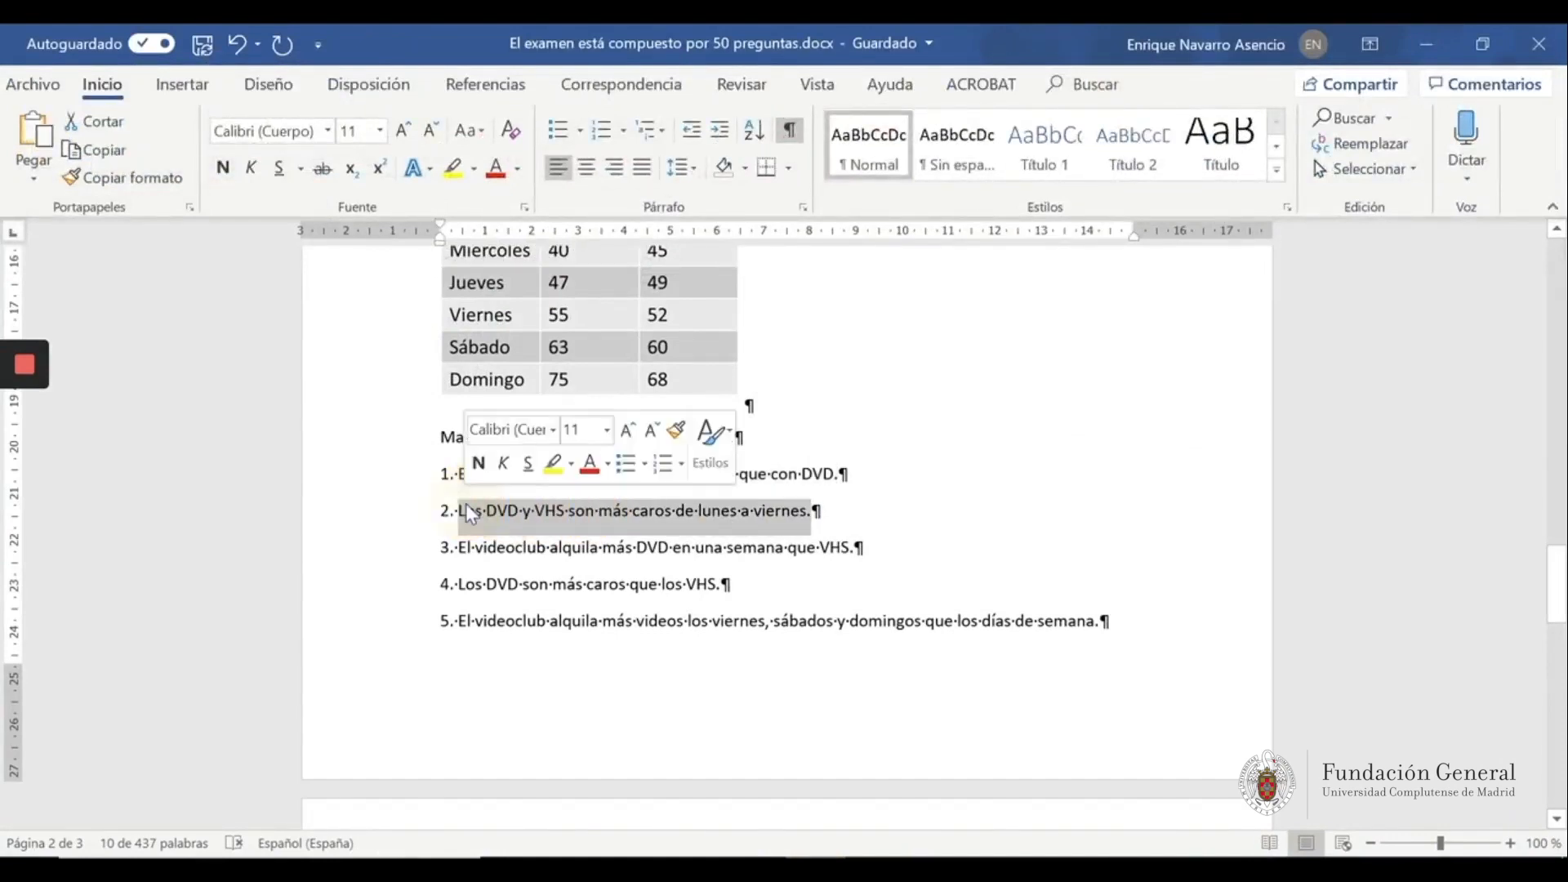
click(1426, 43)
click(896, 658)
text(Los DVD y VoD son más caros de lunes a viernes.)
Set the correct answer of contexto2_i2 to Verdadero and save the question
scroll(897, 653, down, 5)
click(819, 523)
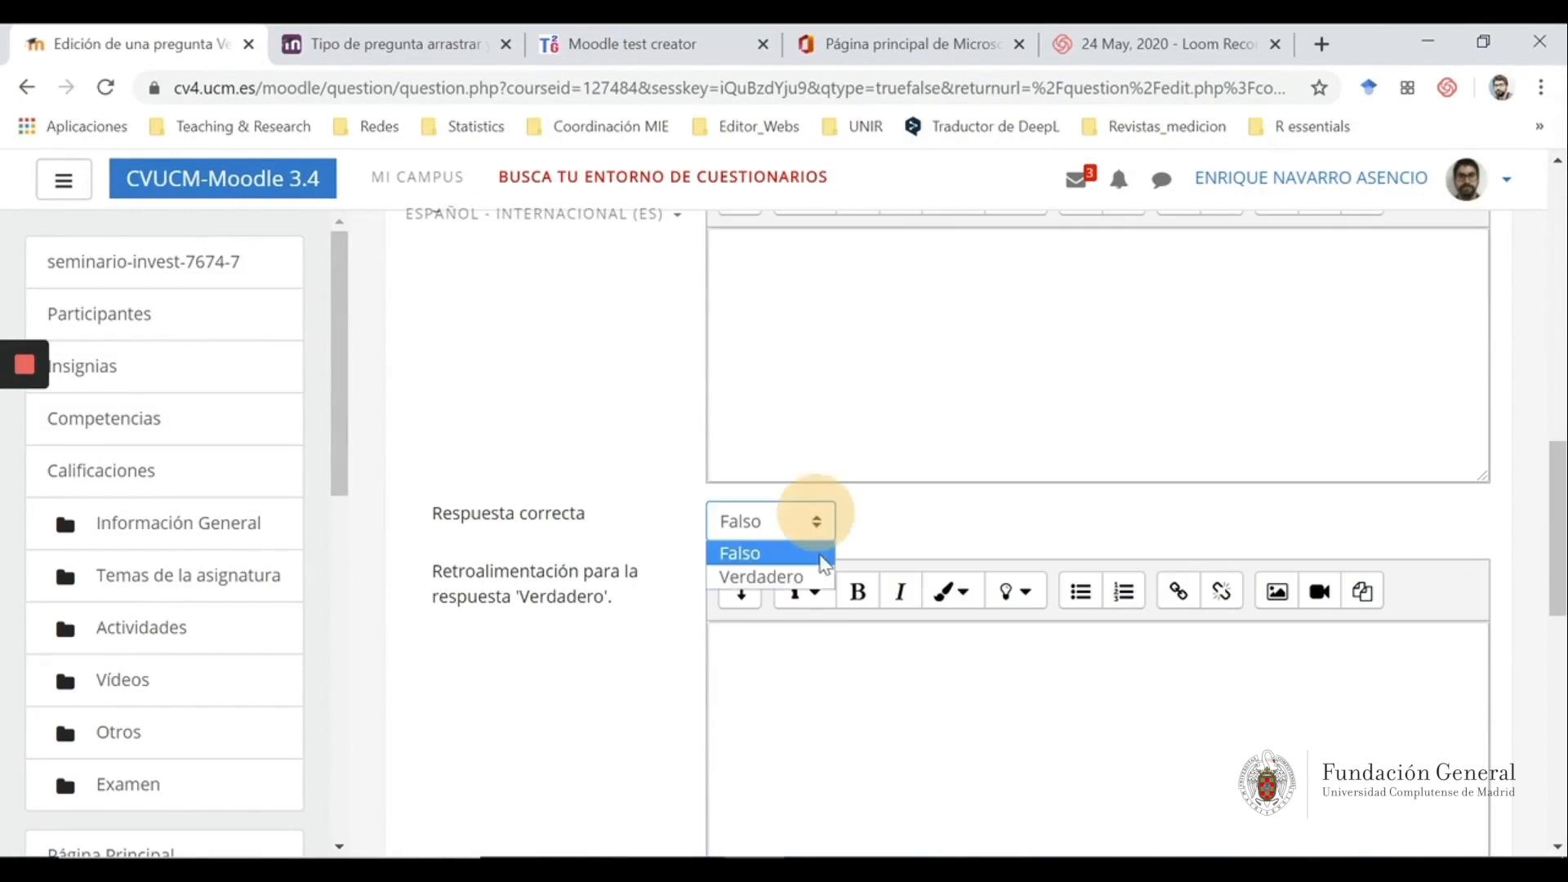
click(798, 576)
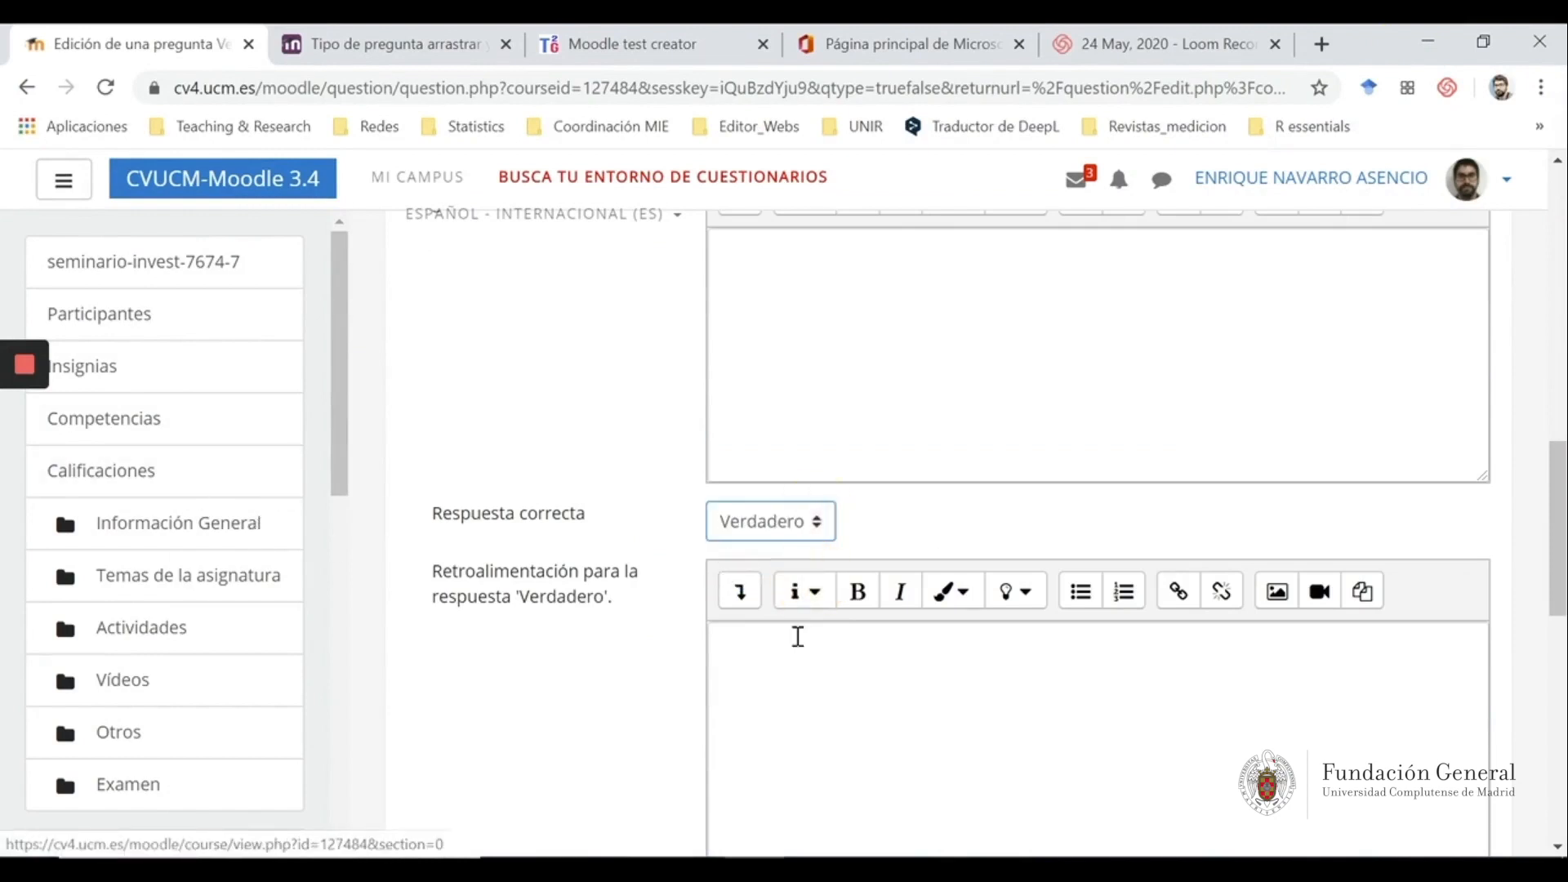
scroll(798, 637, down, 10)
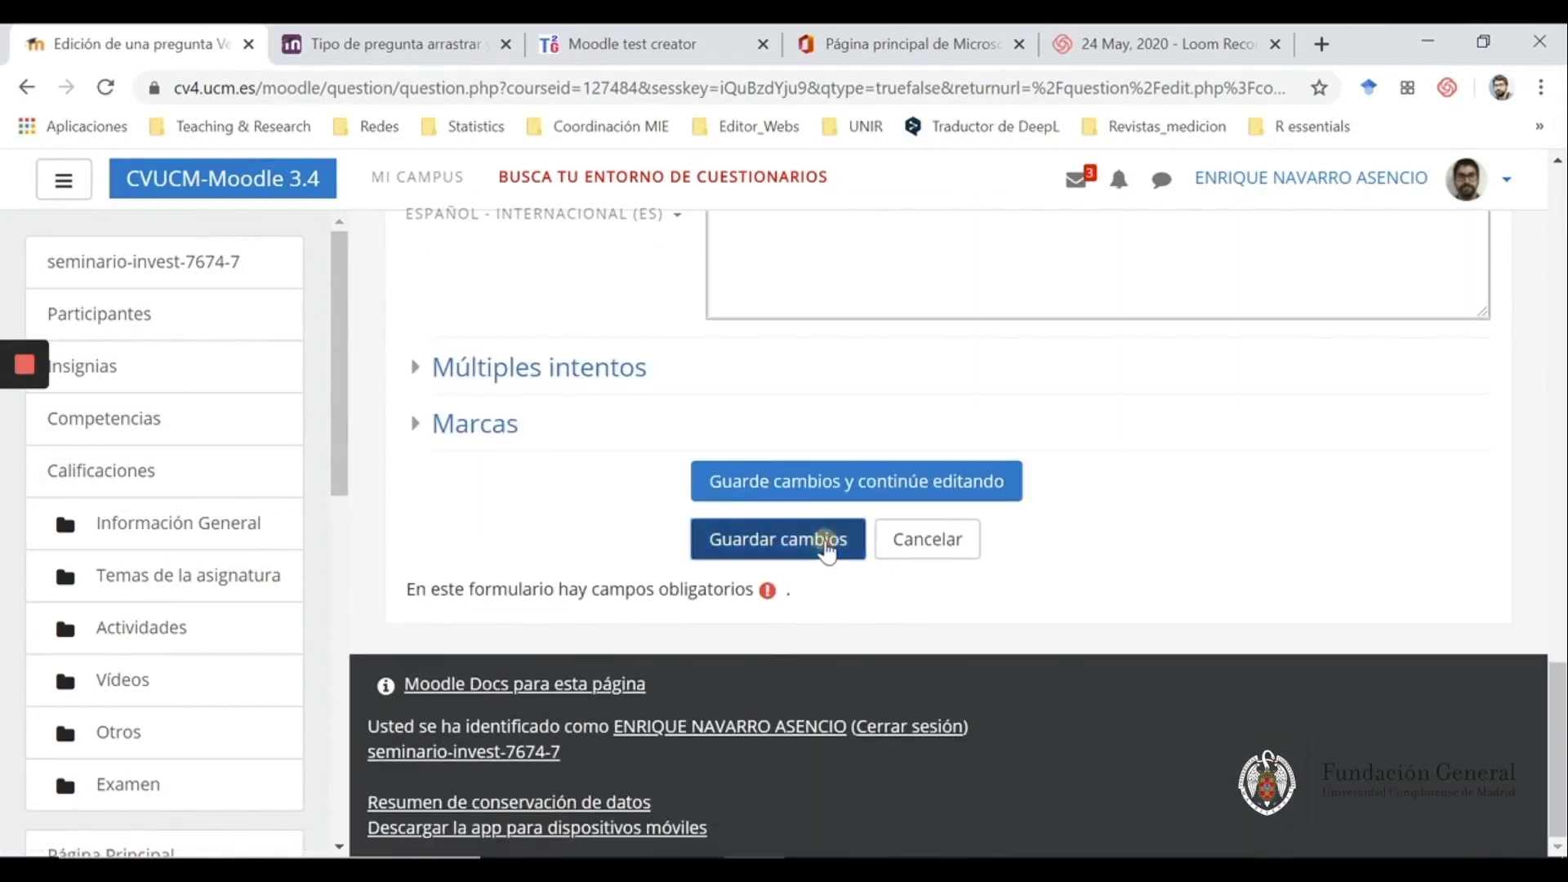
click(827, 554)
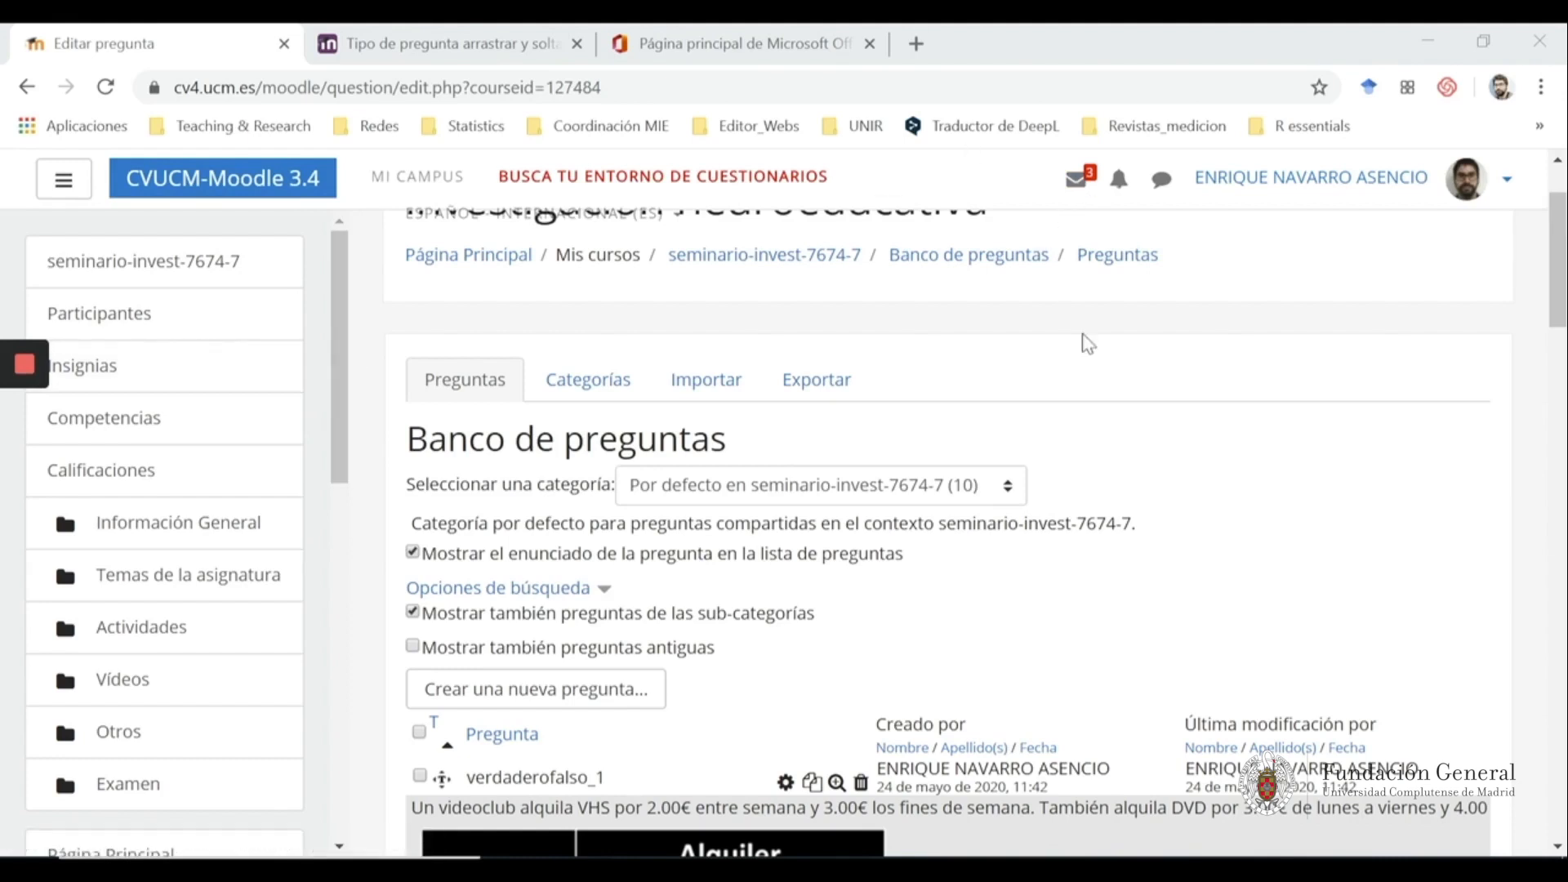
Go from the question bank to the seminario-invest-7674-7 course page and locate the option for adding an activity in its Examen section
click(772, 260)
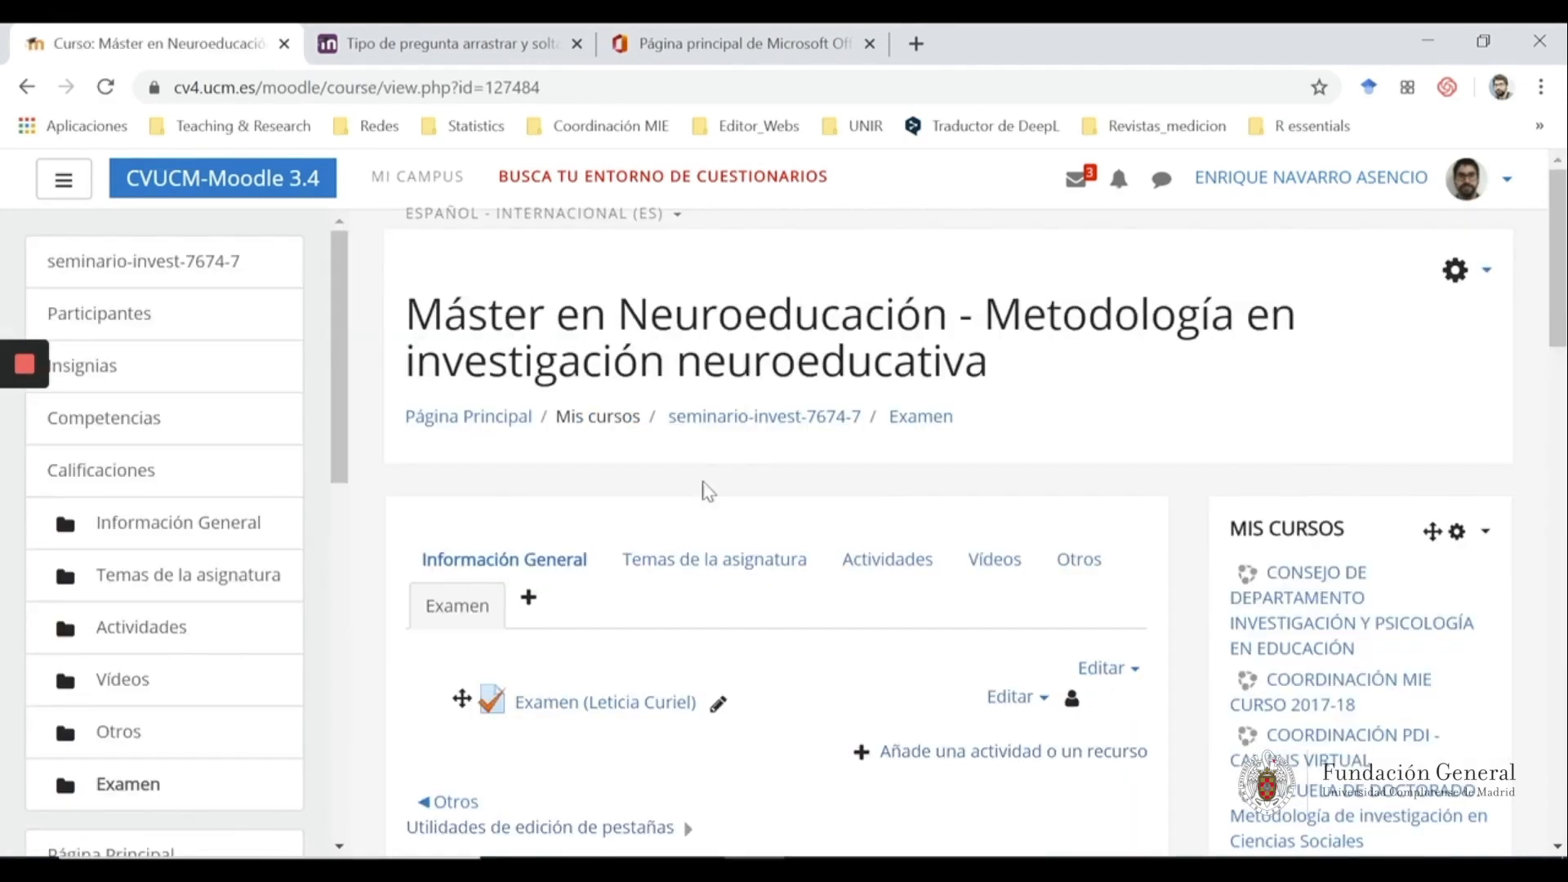
scroll(686, 454, down, 1)
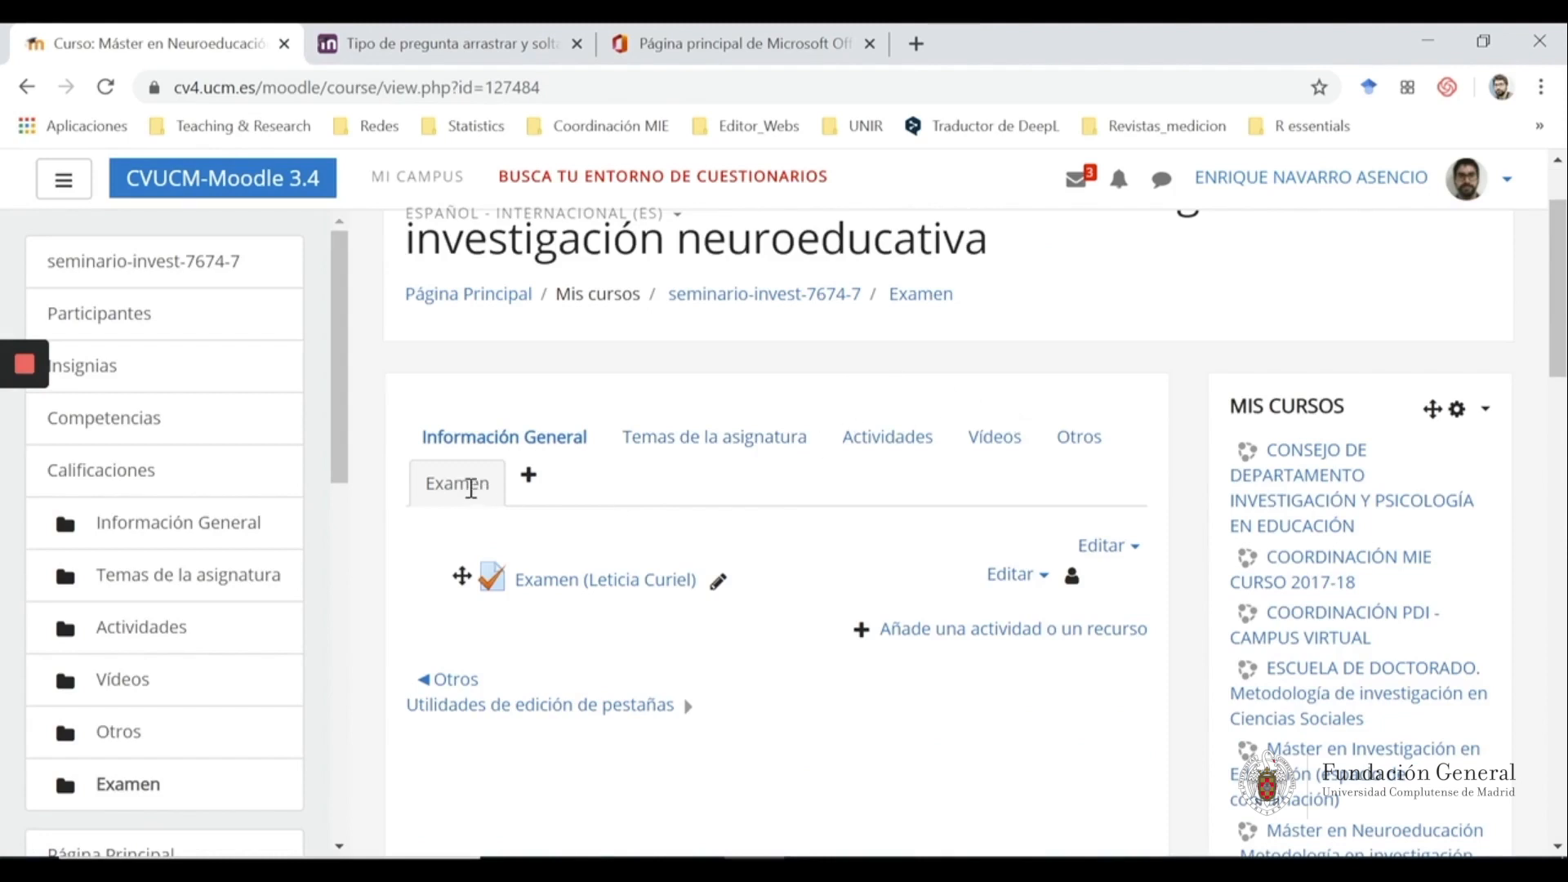
scroll(817, 515, down, 1)
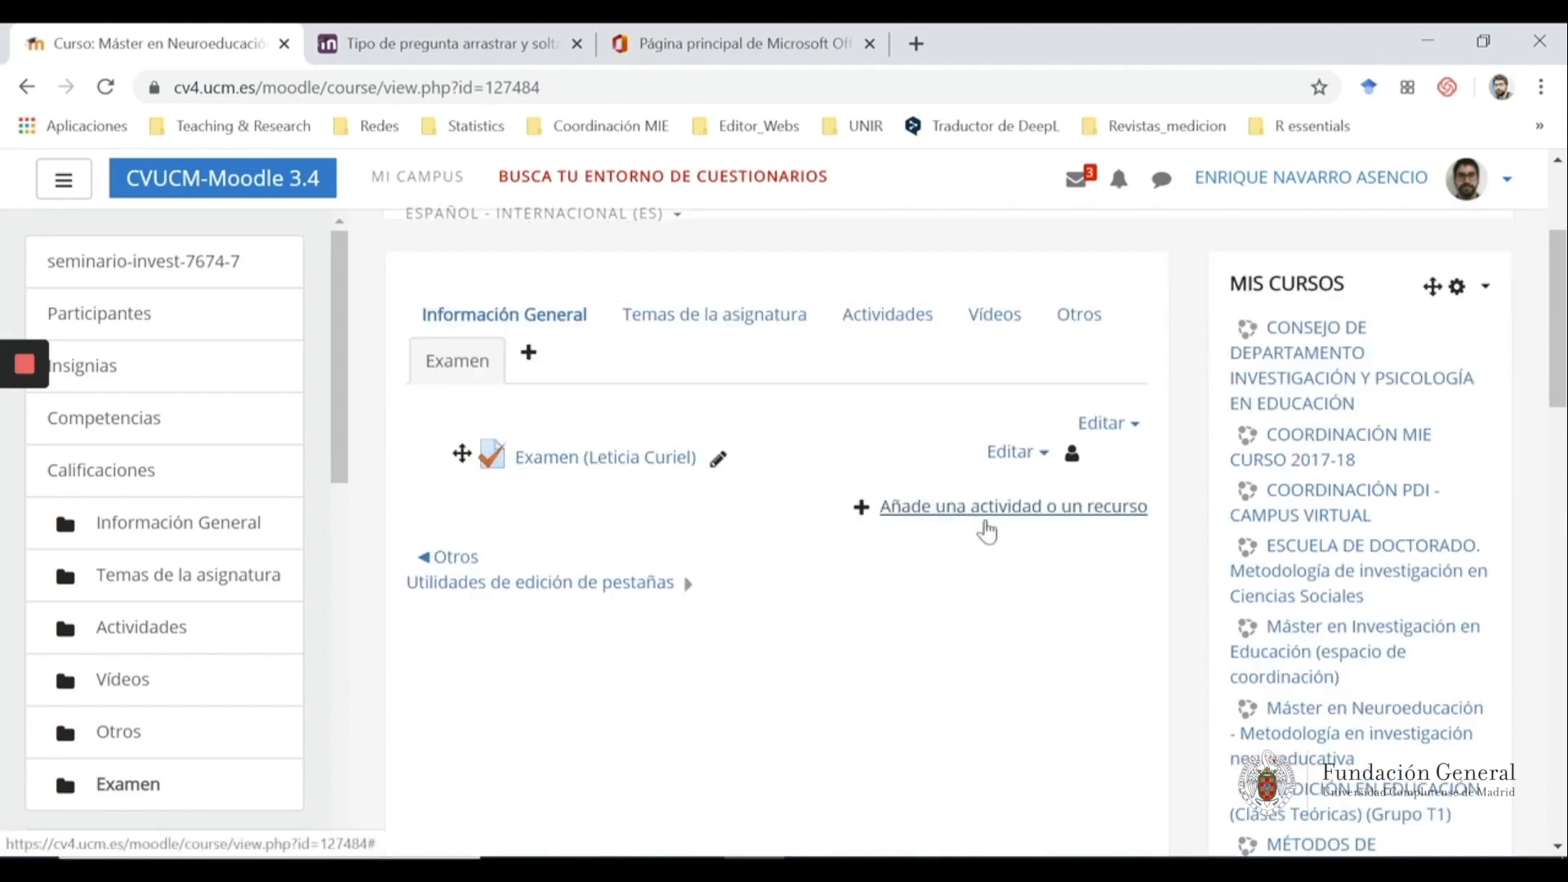
Add a new Cuestionario activity to the course's Examen section
click(1029, 511)
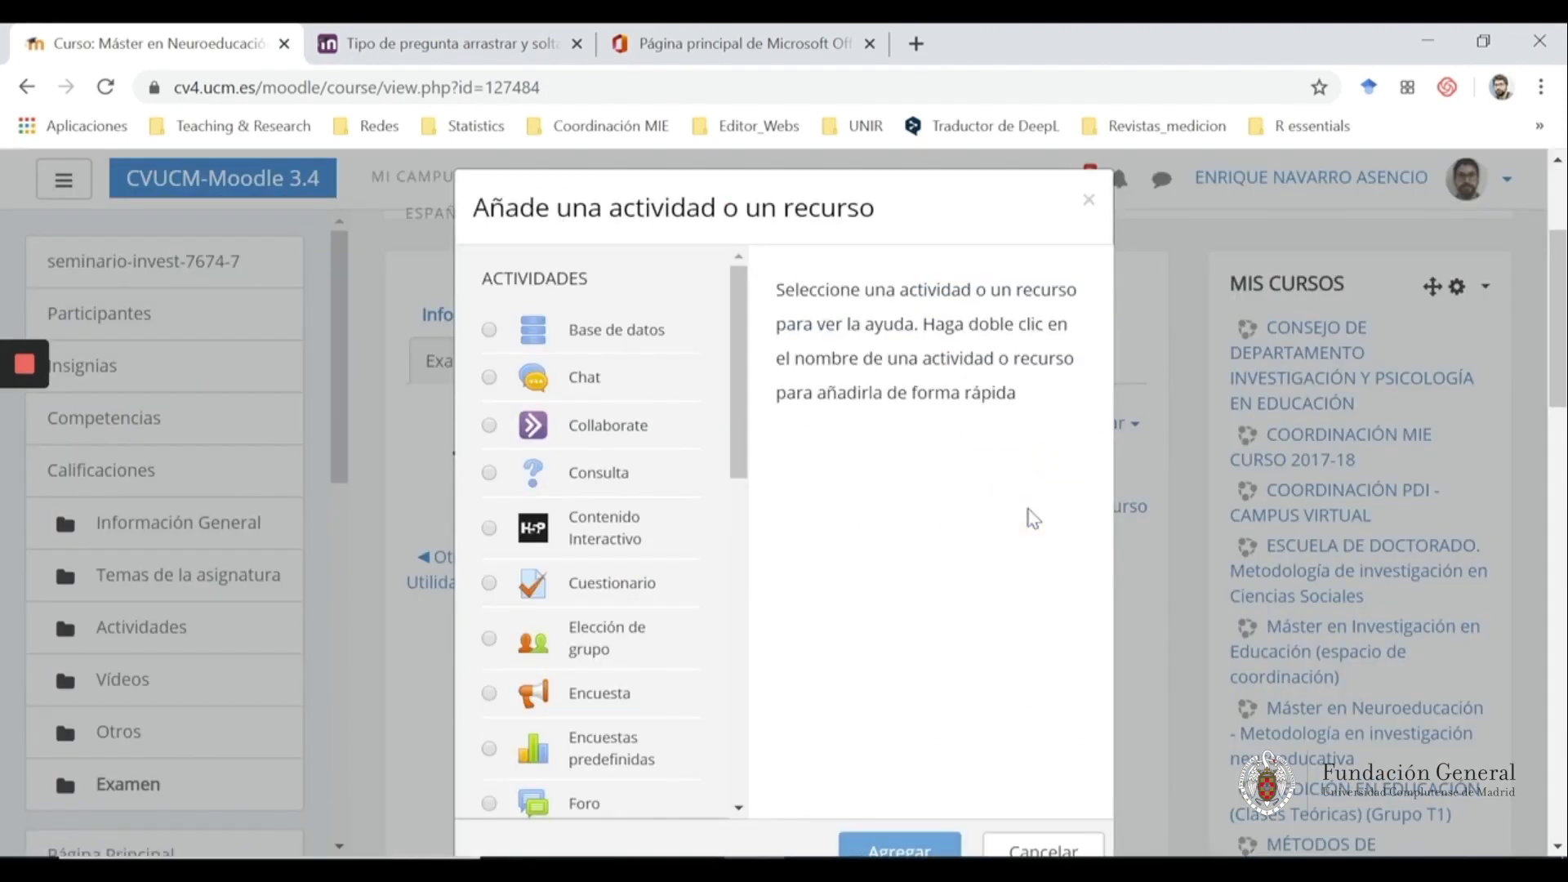
click(489, 583)
scroll(588, 550, down, 3)
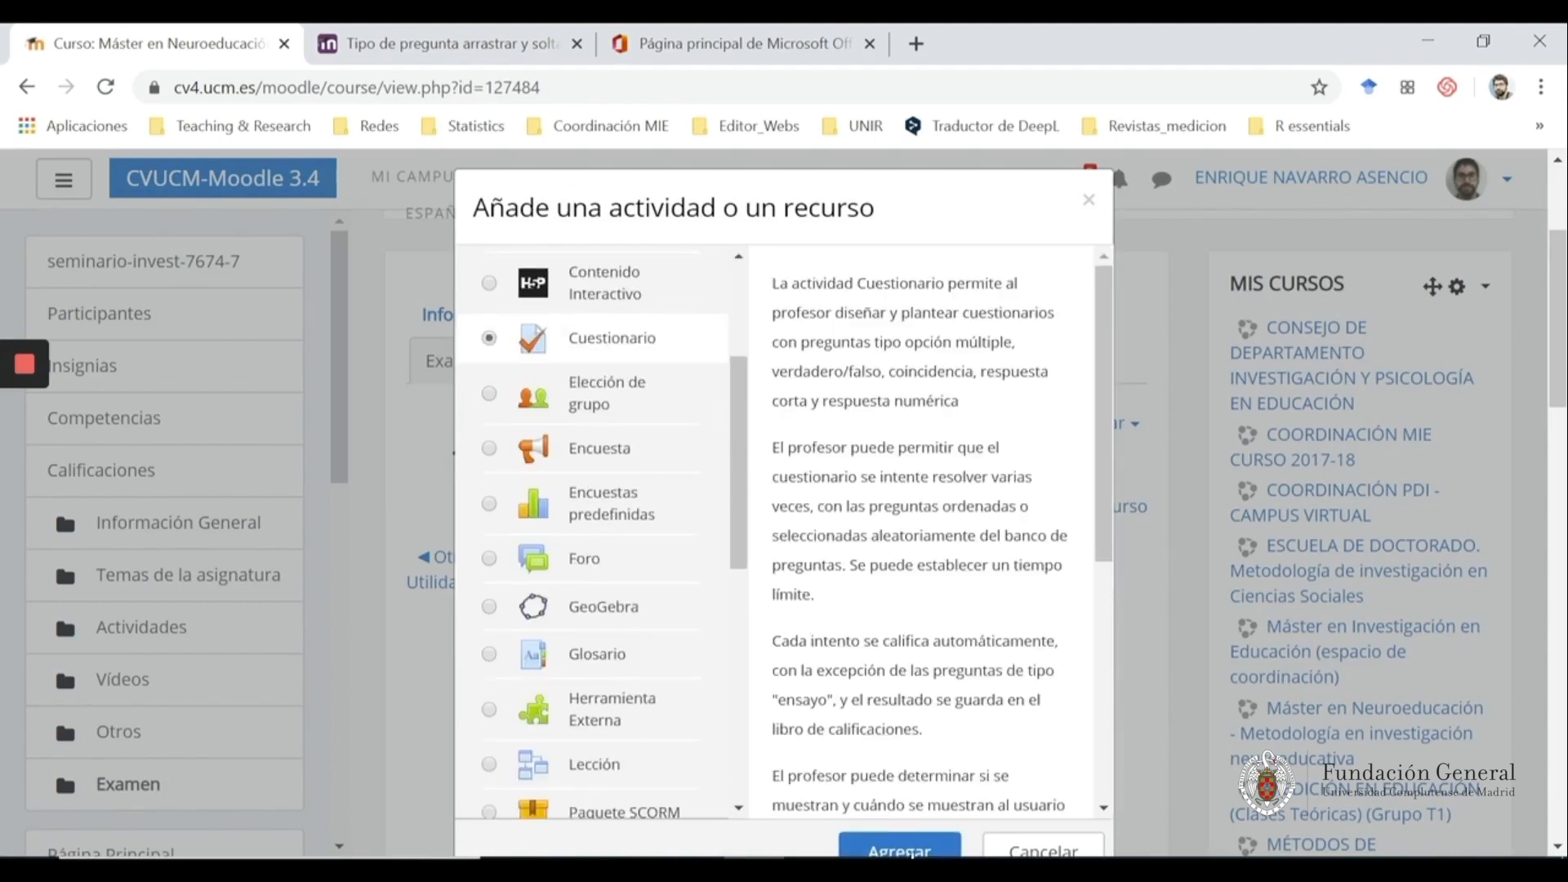
click(919, 846)
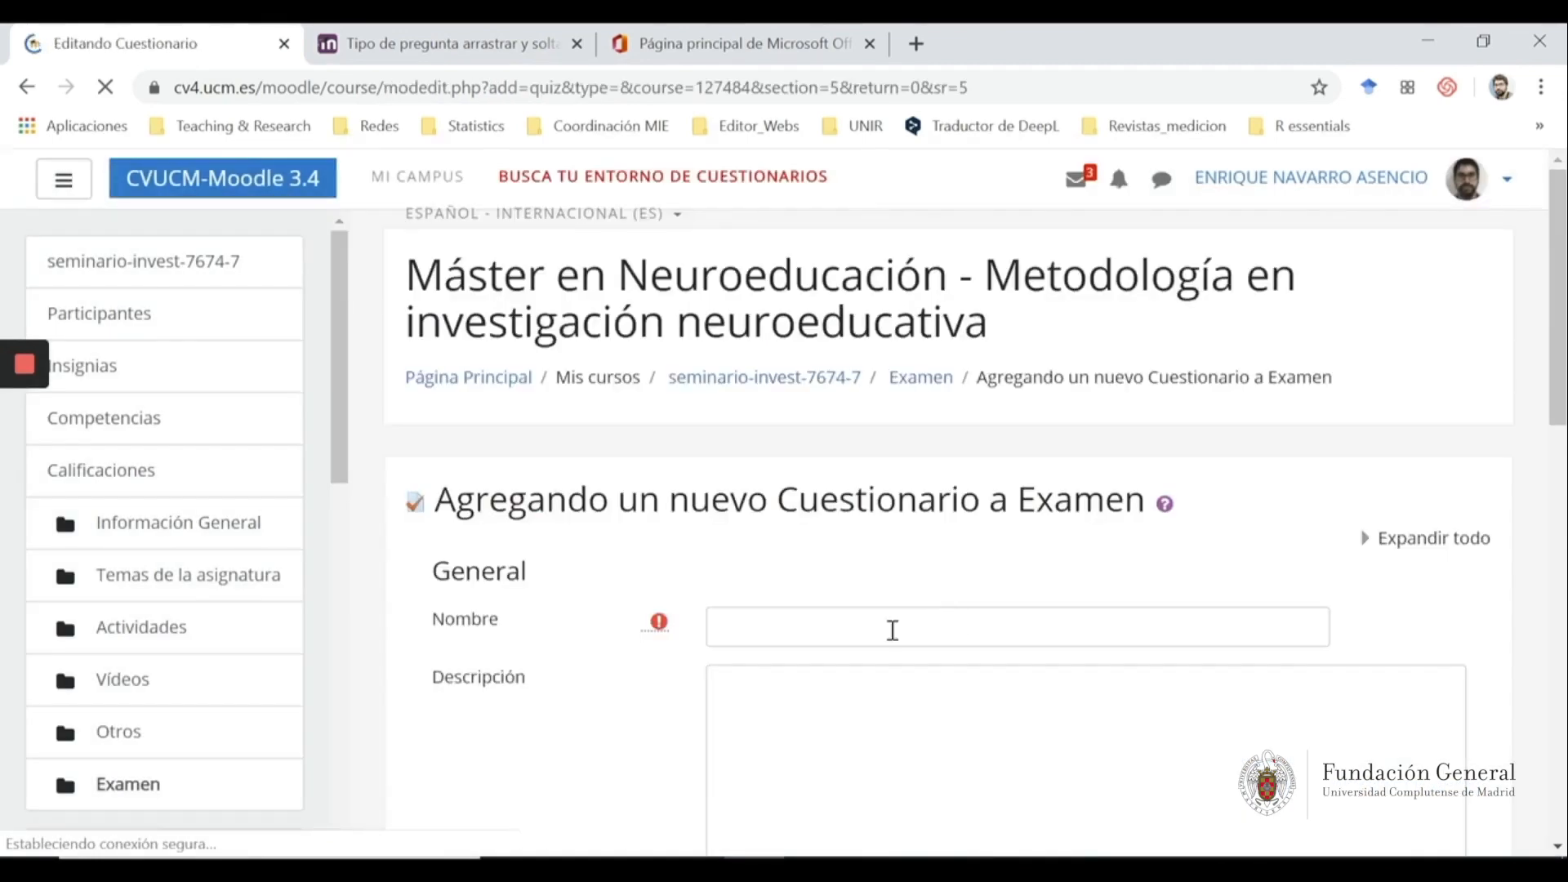
Name the new quiz Prueba1
click(893, 631)
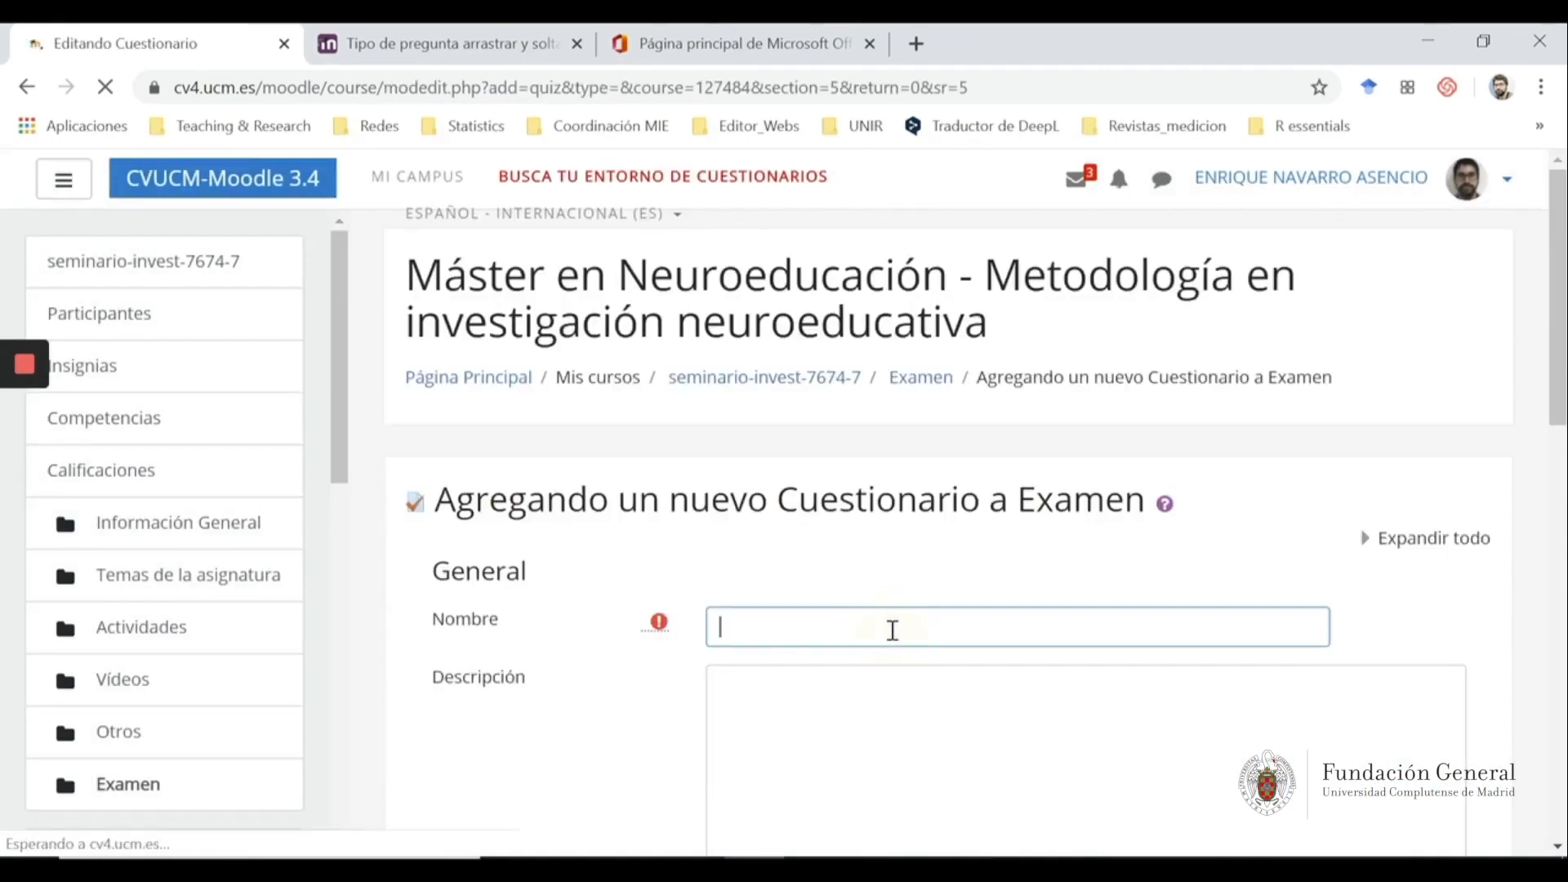
text(P)
click(893, 630)
text(rueba1)
Enable the quiz's opening date in the Temporalización settings and set it to 27 mayo 2020 at 12:00
scroll(738, 536, down, 3)
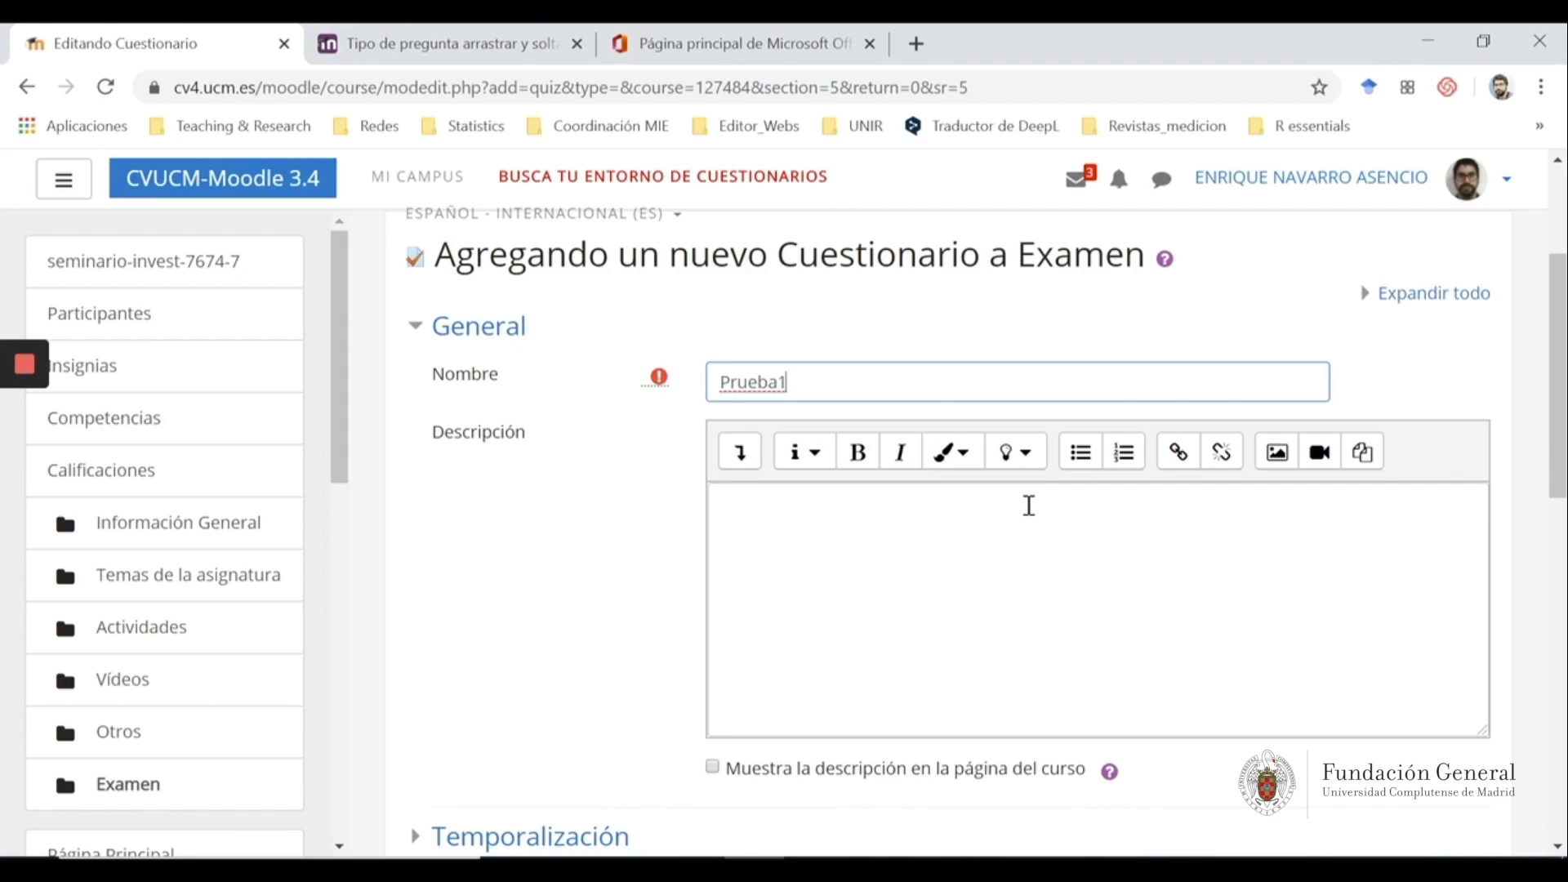
scroll(926, 550, down, 2)
scroll(936, 543, down, 3)
click(421, 482)
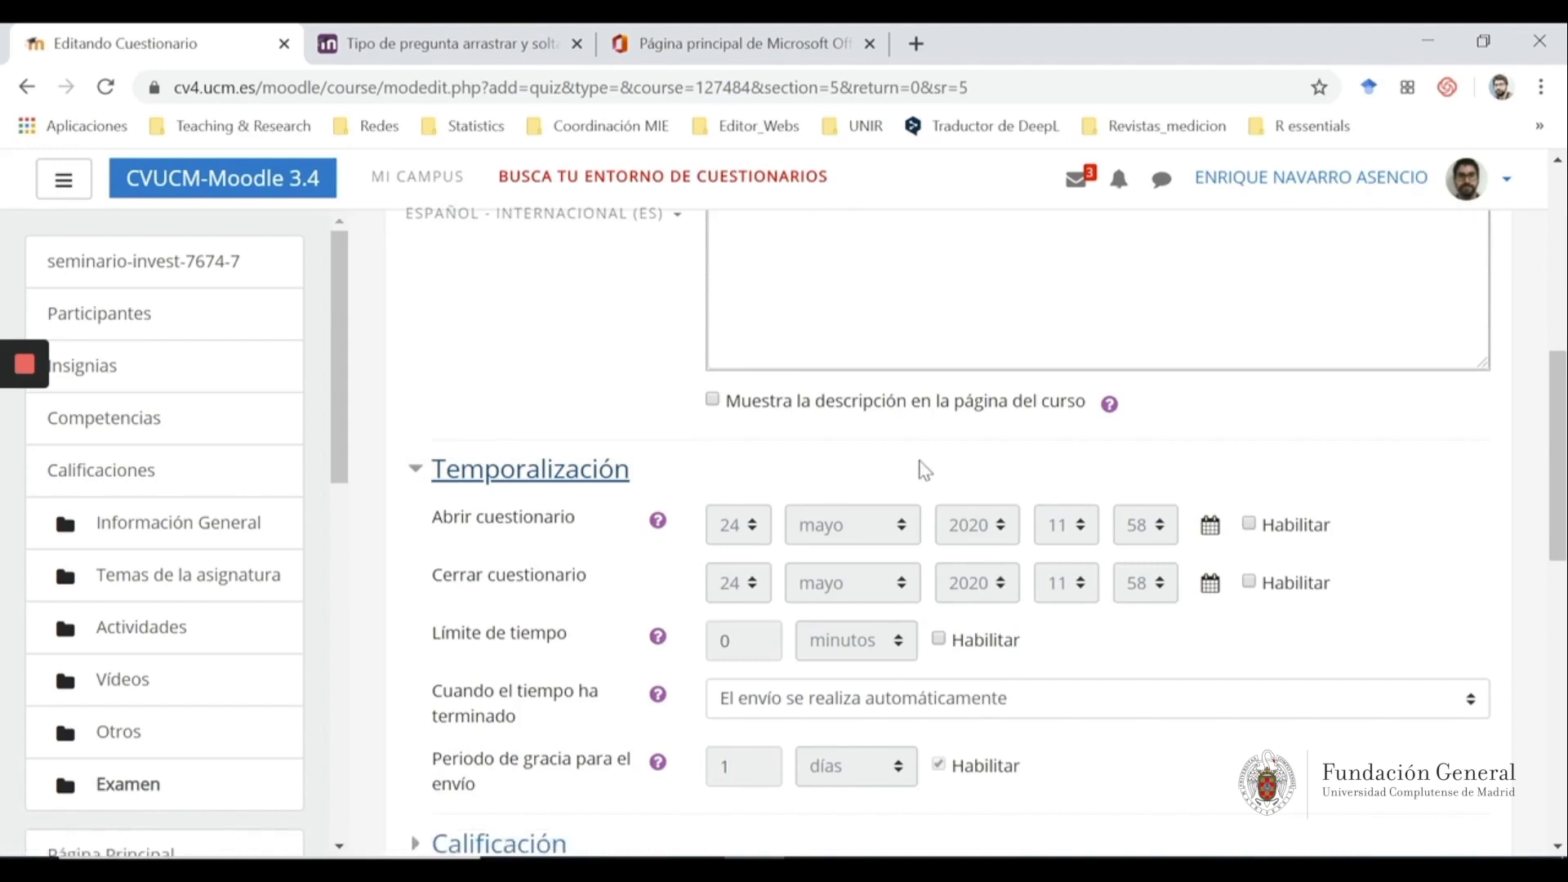
click(1250, 524)
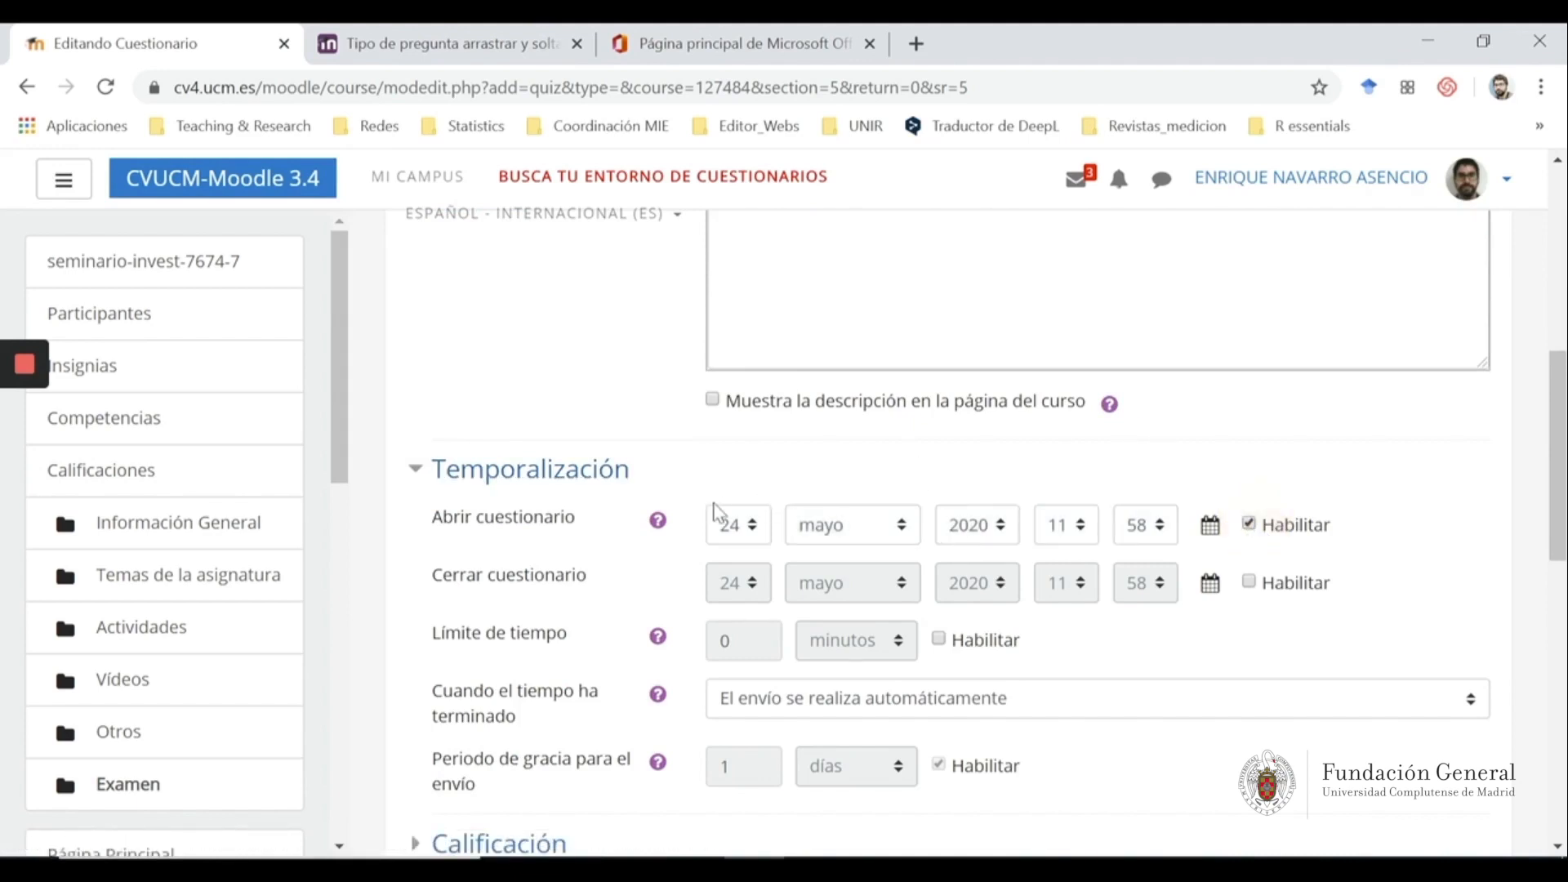
click(750, 528)
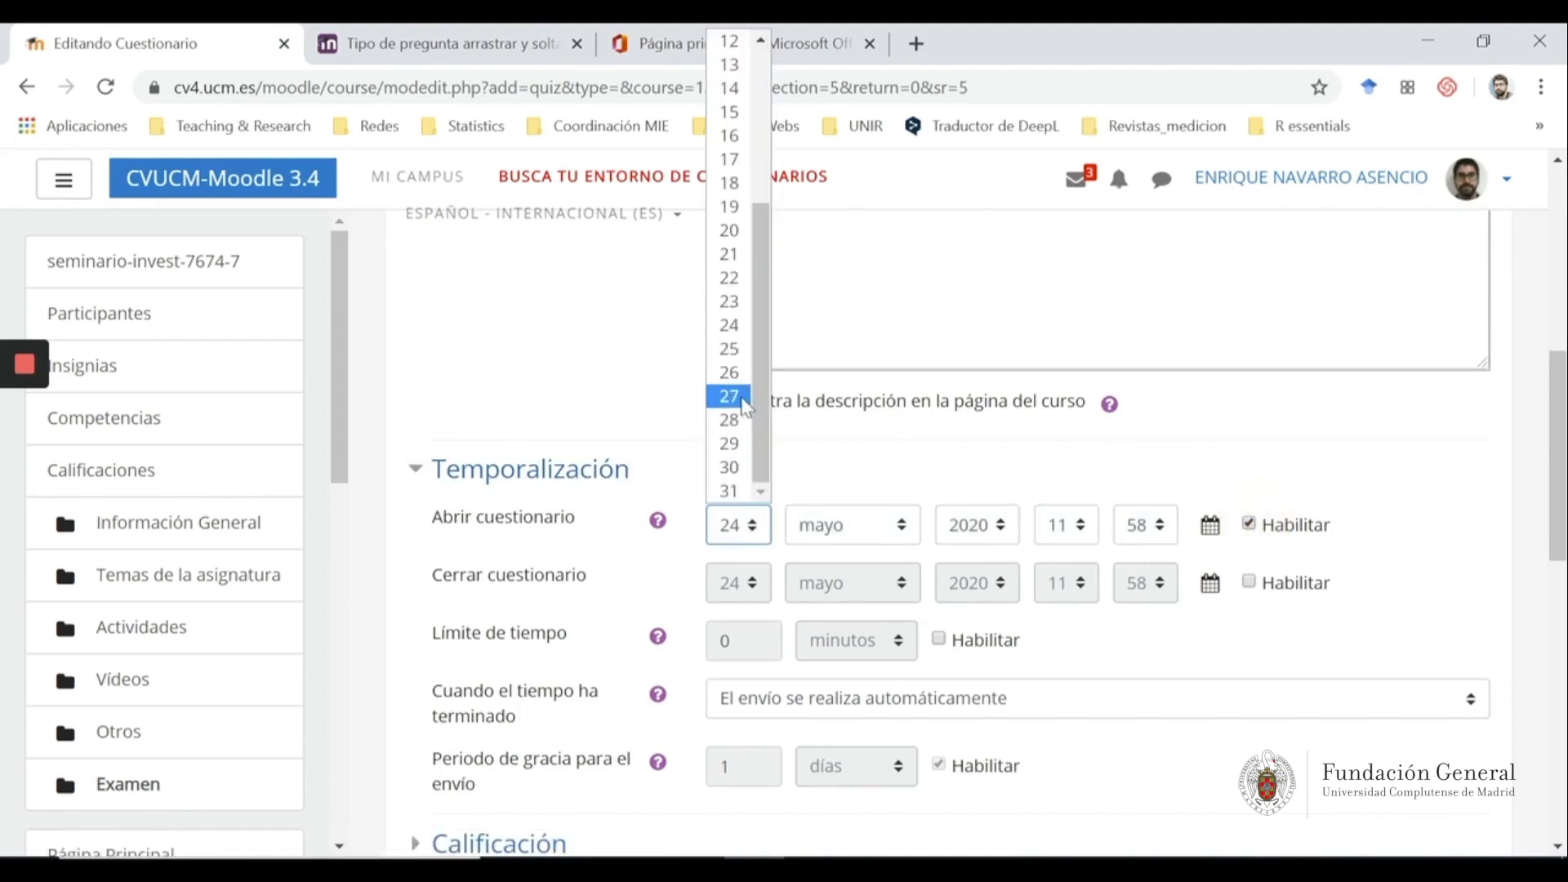
click(729, 396)
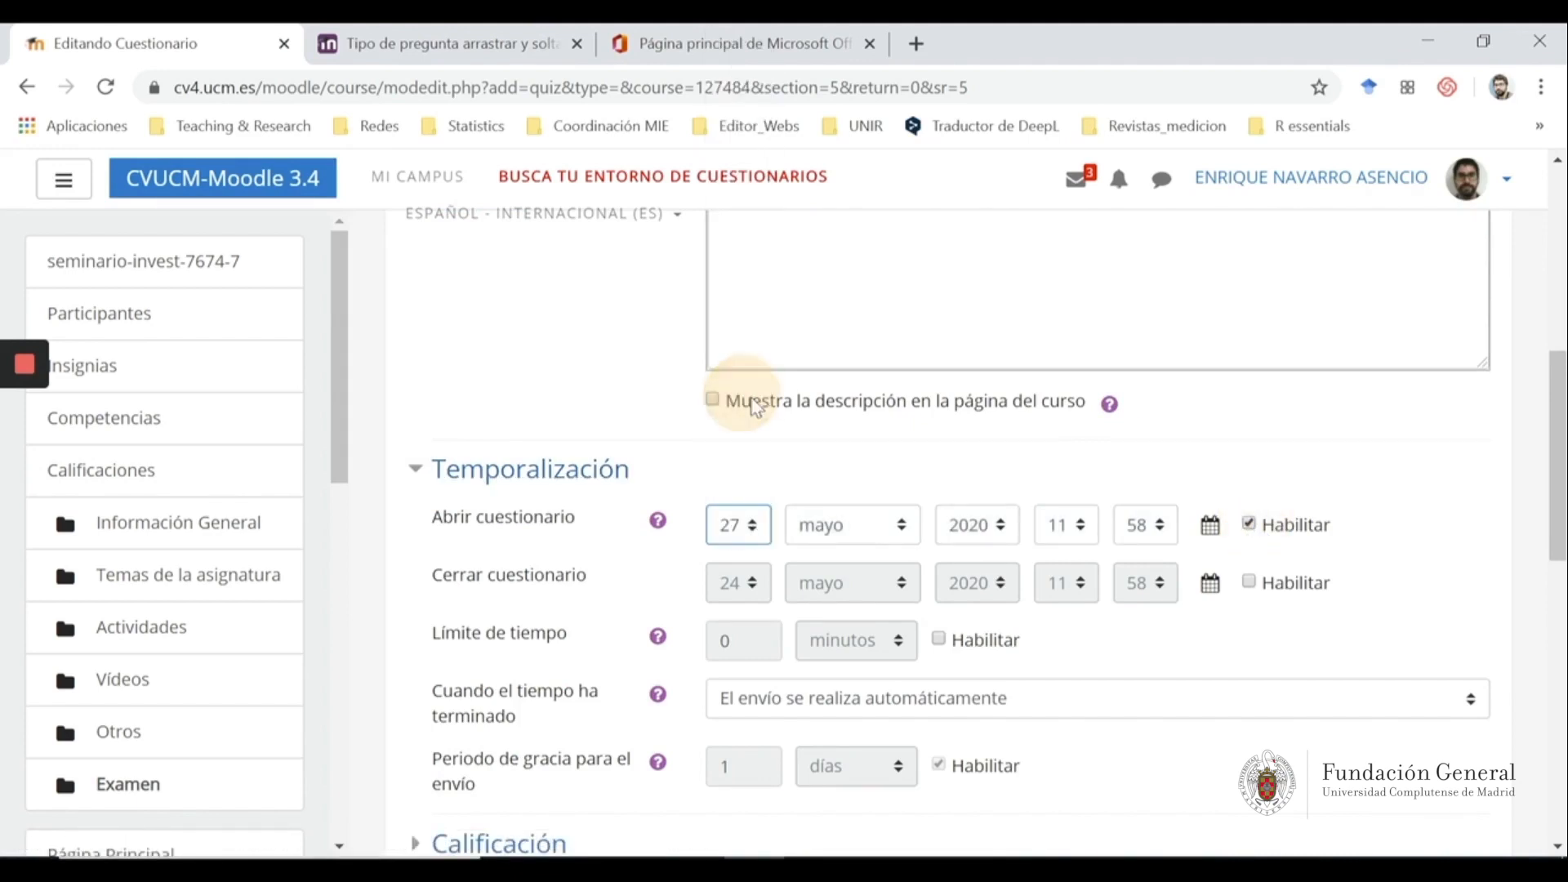
click(1164, 531)
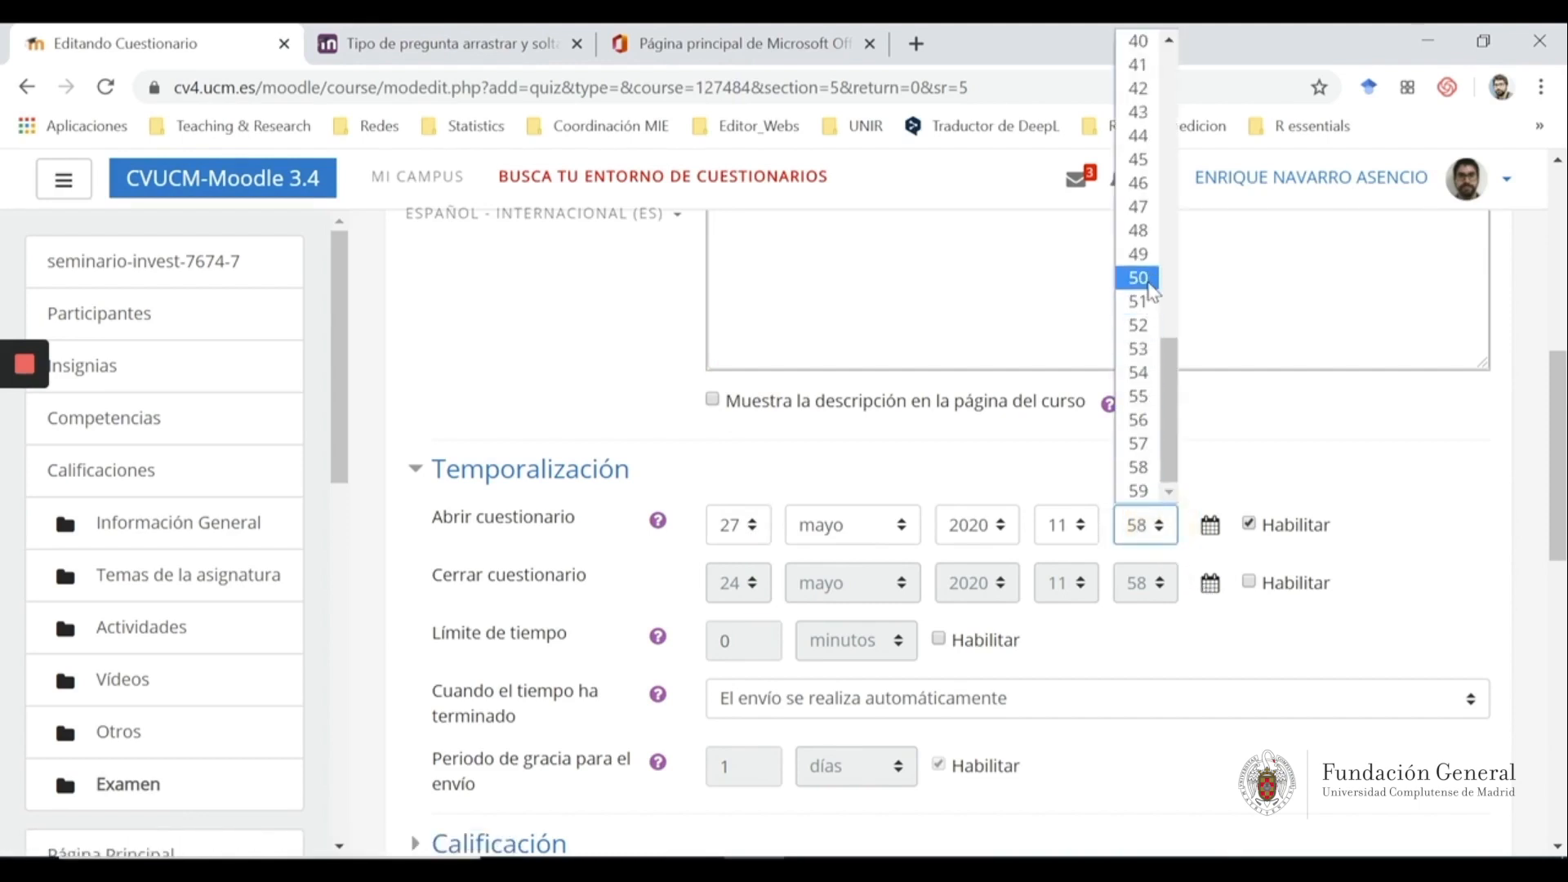
scroll(1147, 209, up, 10)
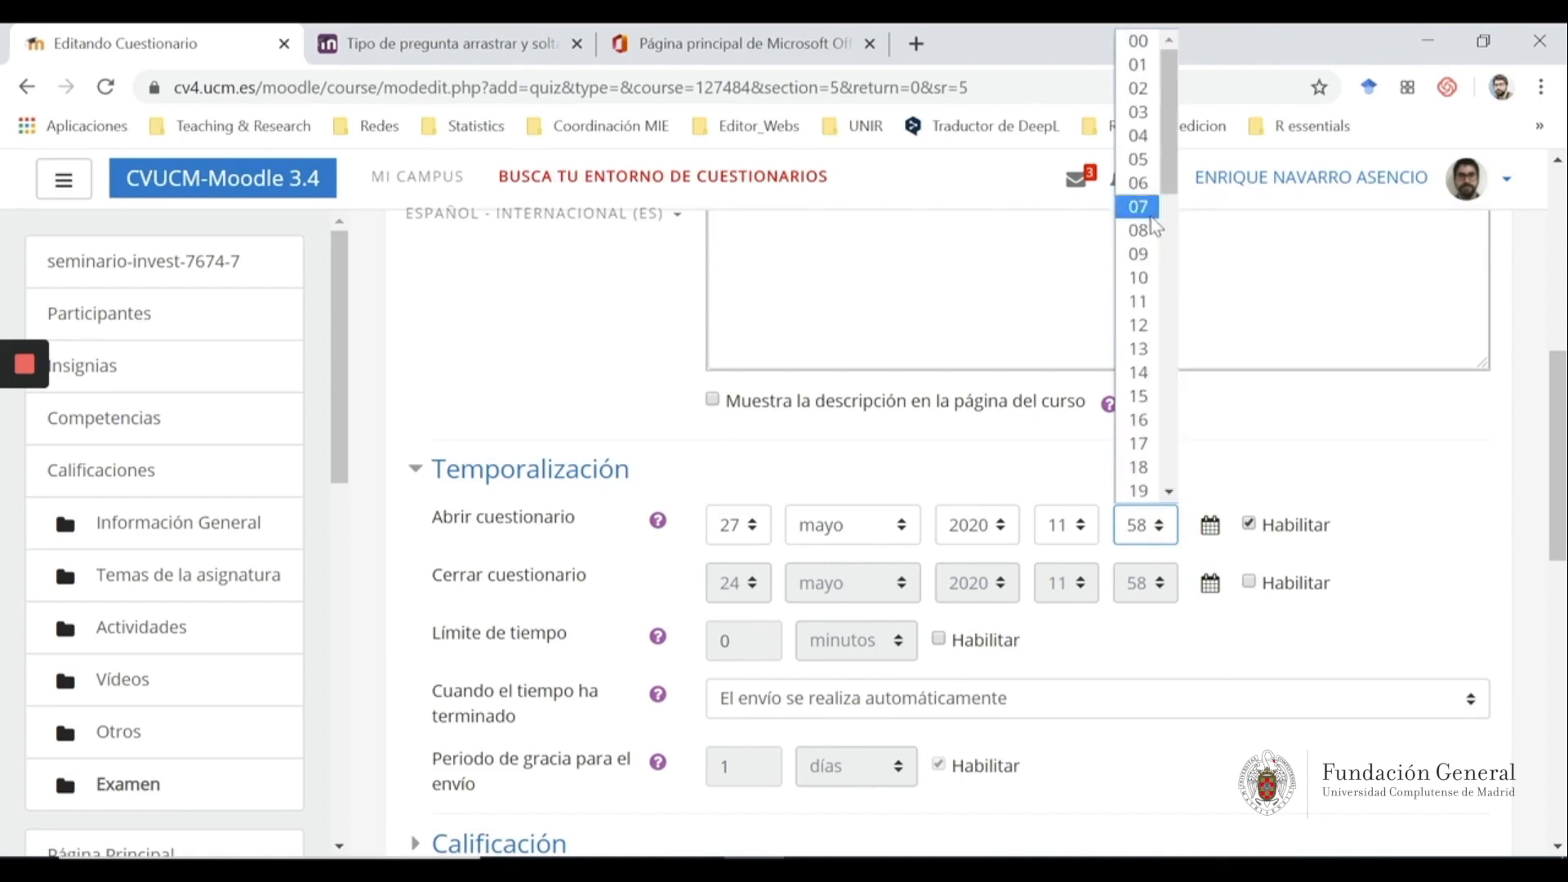
click(1139, 40)
click(1067, 525)
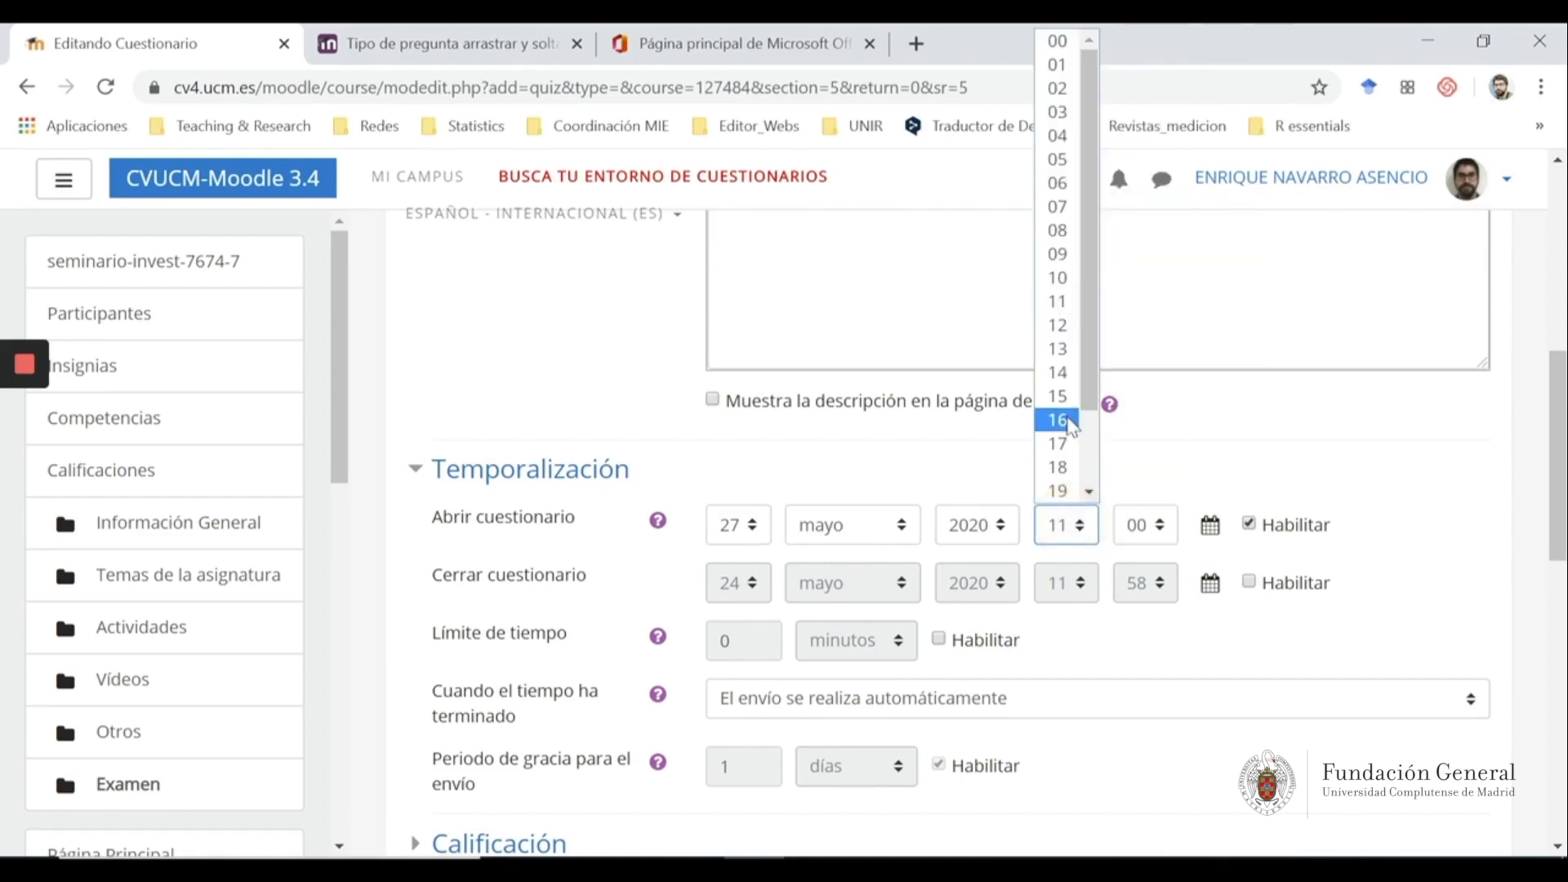
click(1057, 325)
Enable the quiz's closing date and set its closing time to 15:00
click(1249, 581)
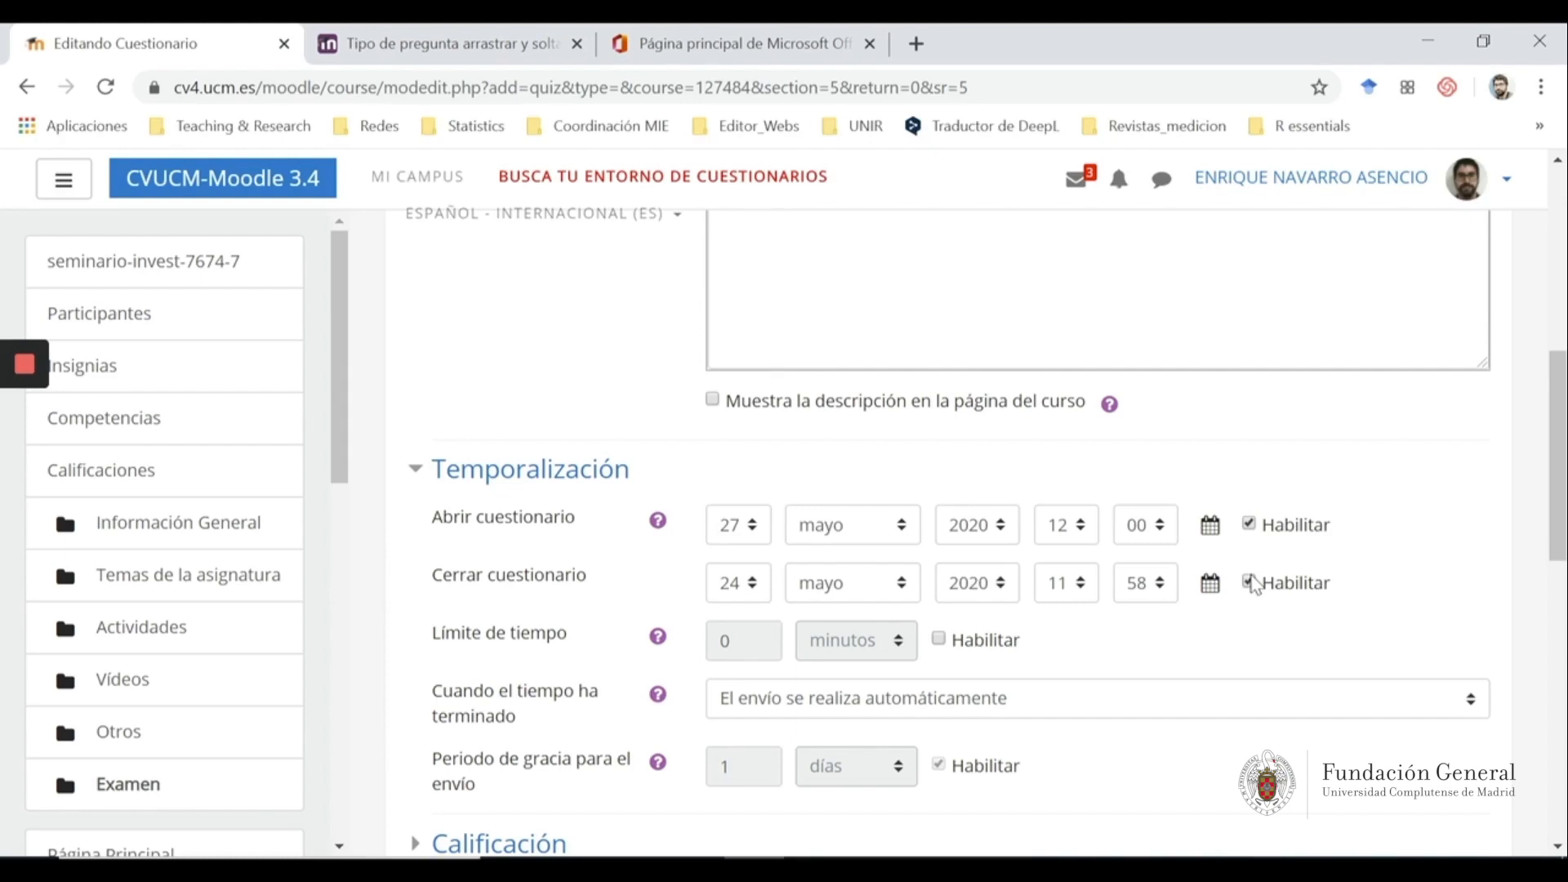
click(1091, 587)
click(1072, 459)
click(1151, 581)
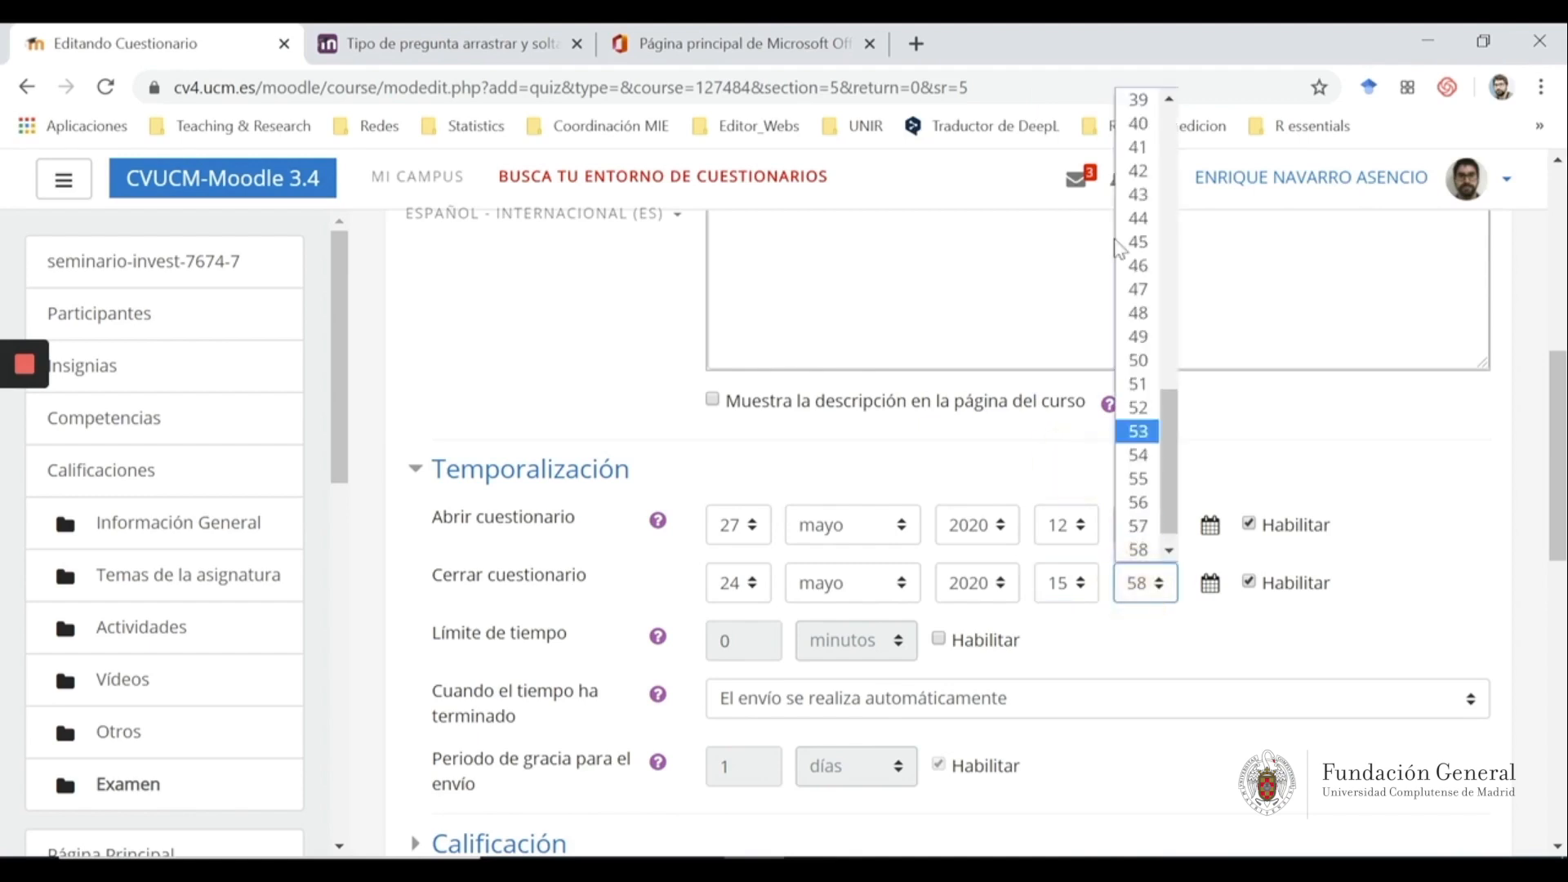
scroll(1140, 368, up, 12)
click(1137, 104)
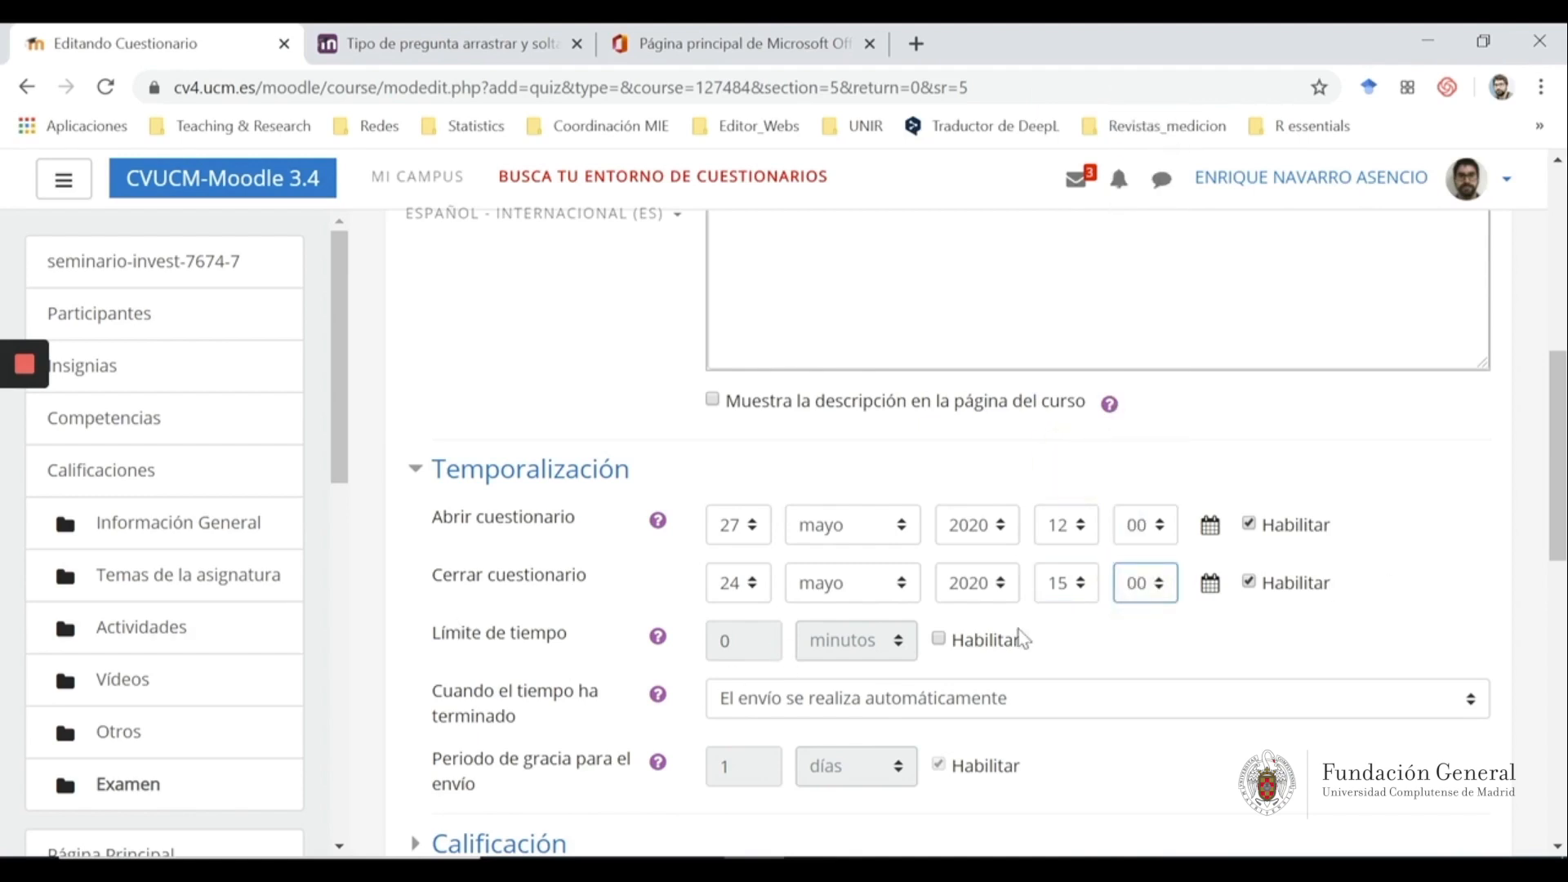
Enable a 90-minute time limit and choose "El envío se realiza automáticamente" for when time runs out
click(940, 640)
drag(749, 640, 687, 637)
text(30)
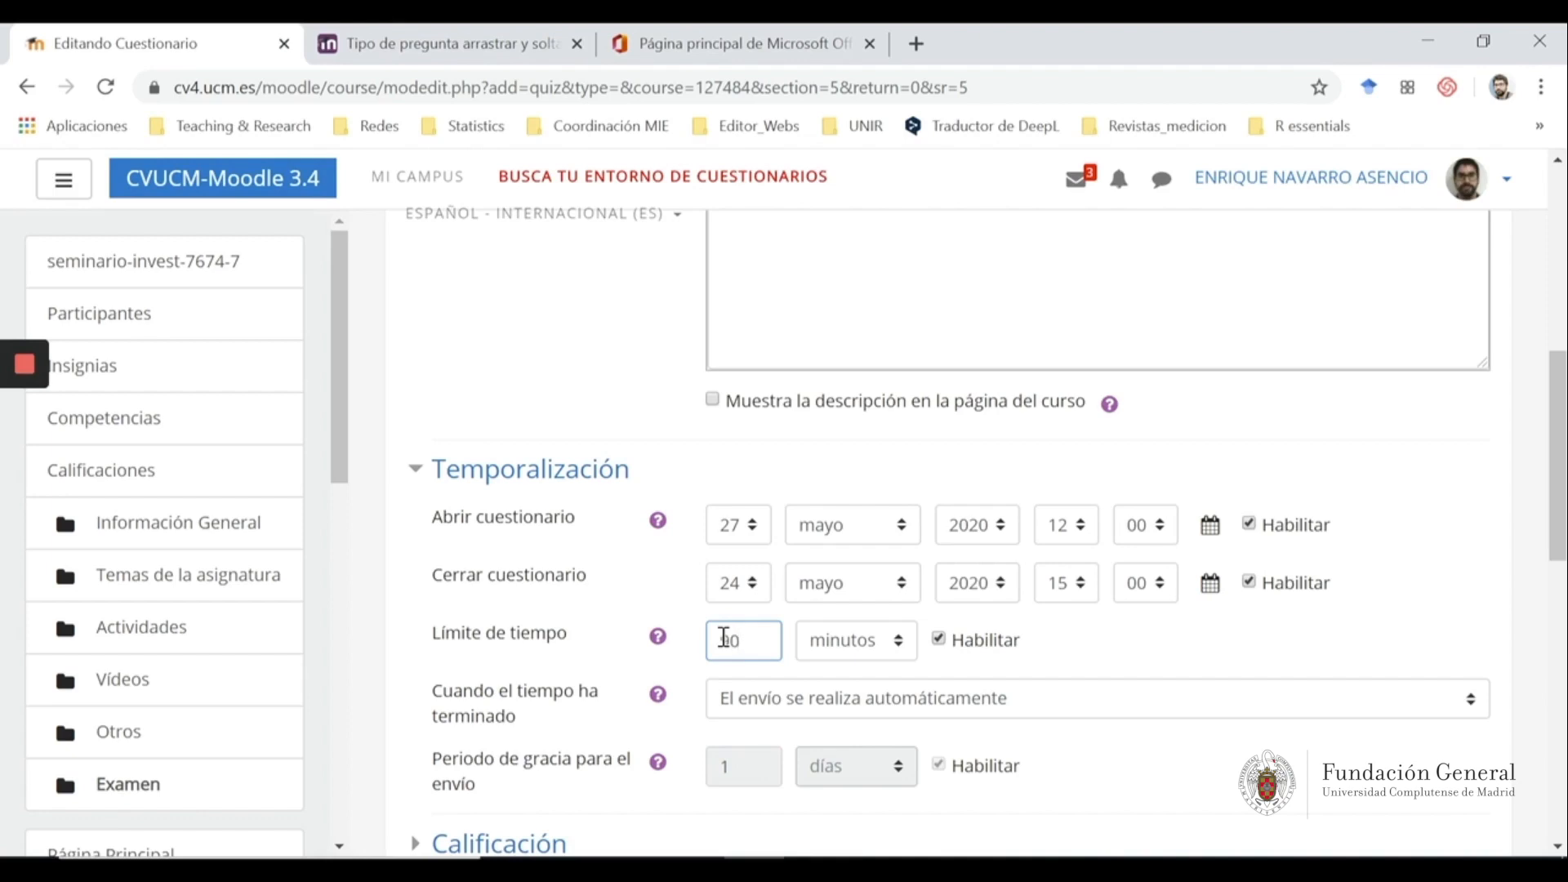
scroll(1057, 585, down, 2)
click(1058, 573)
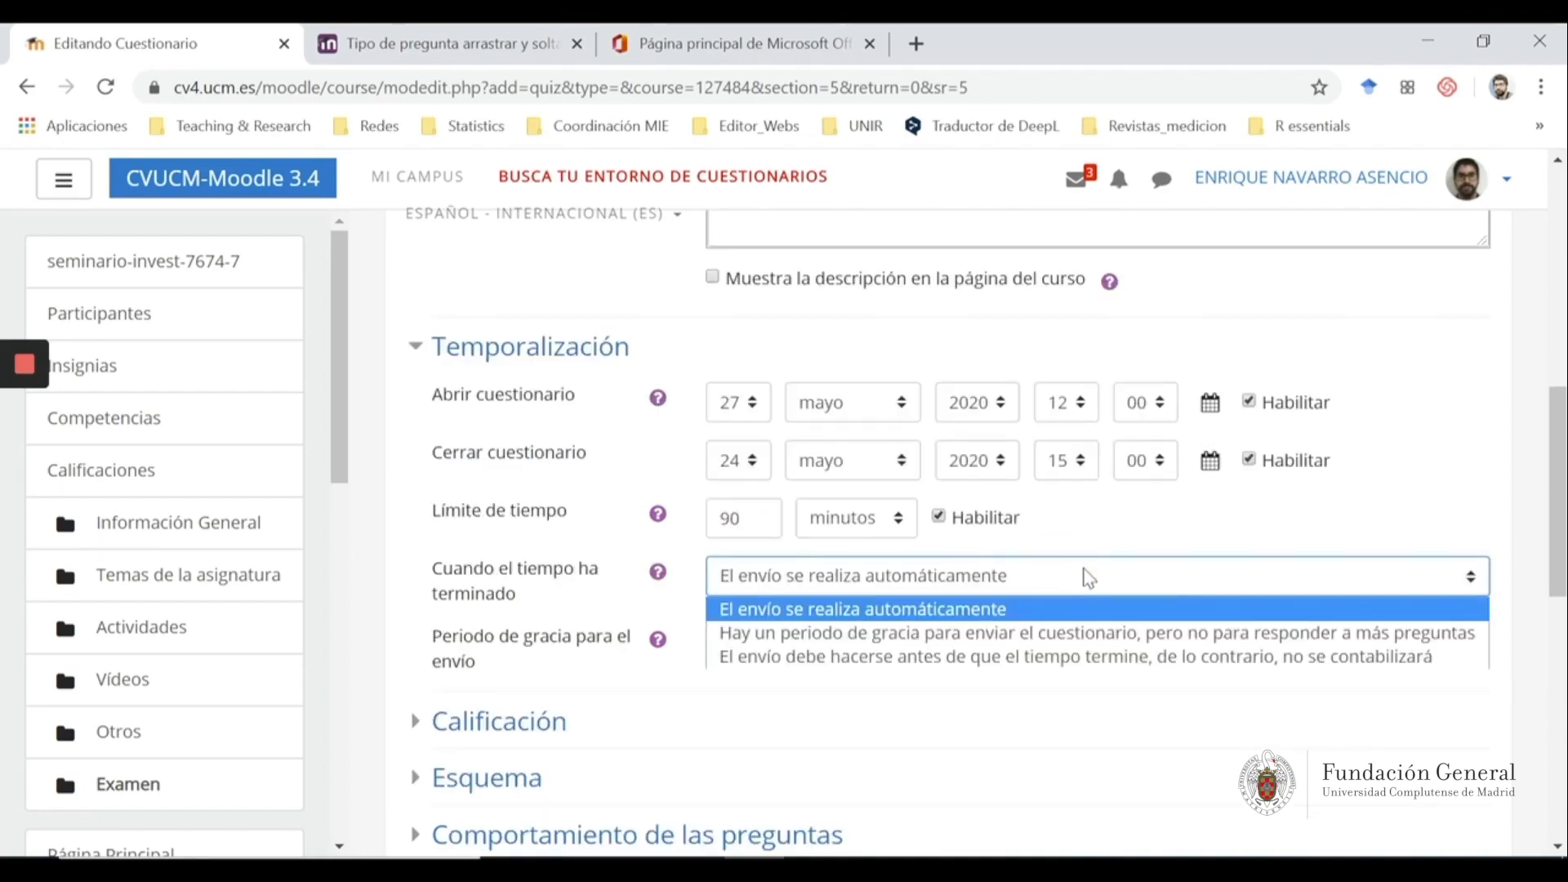
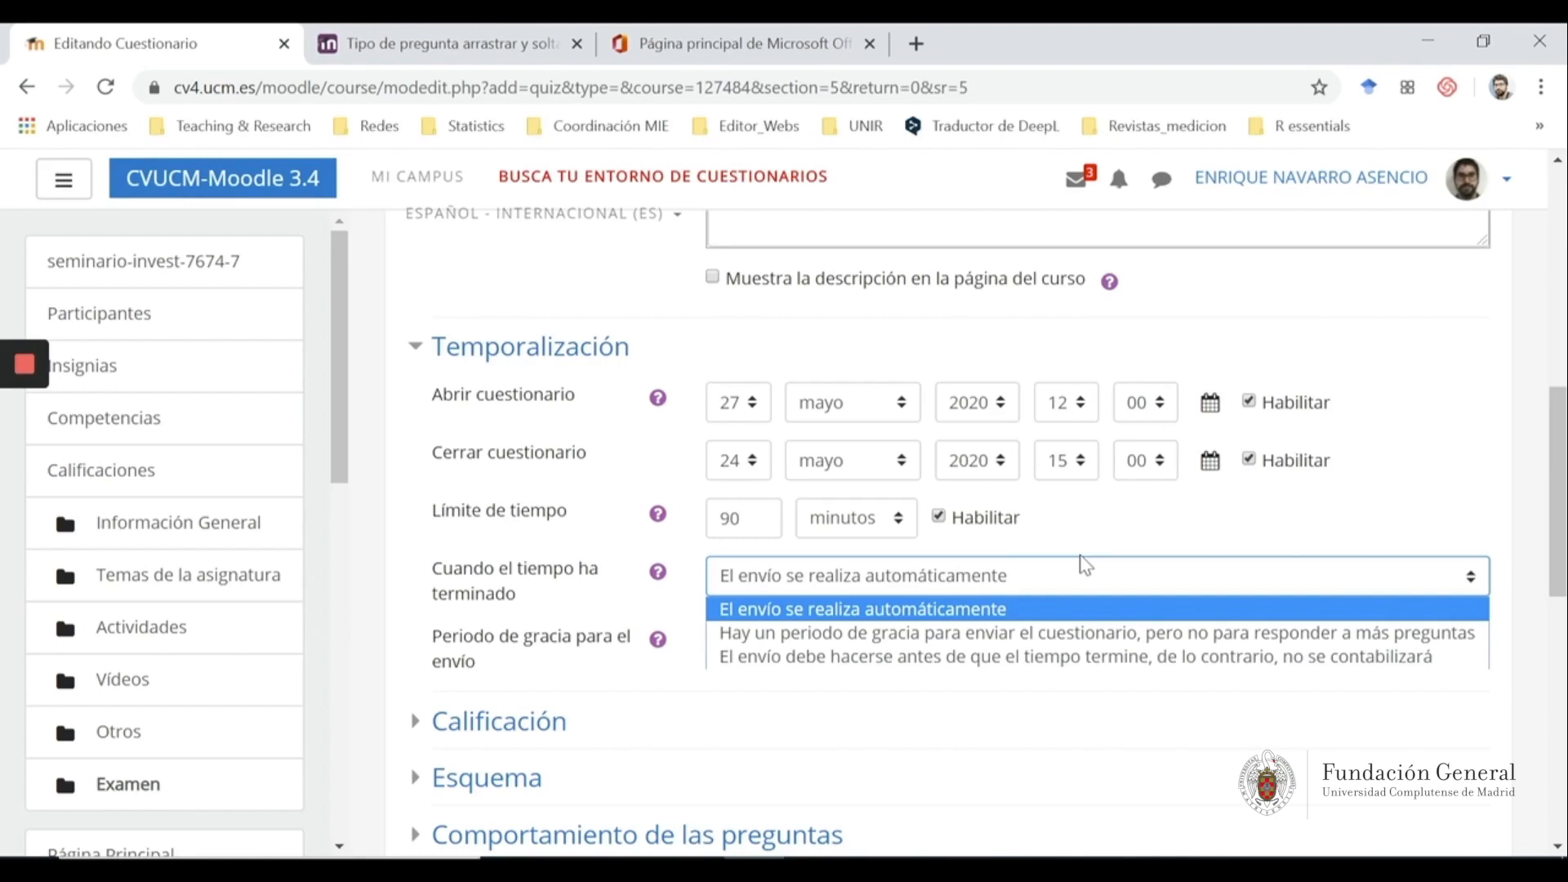
click(1052, 607)
Try the grace-period option for expired time, and restore "El envío se realiza automáticamente"
scroll(1142, 590, down, 3)
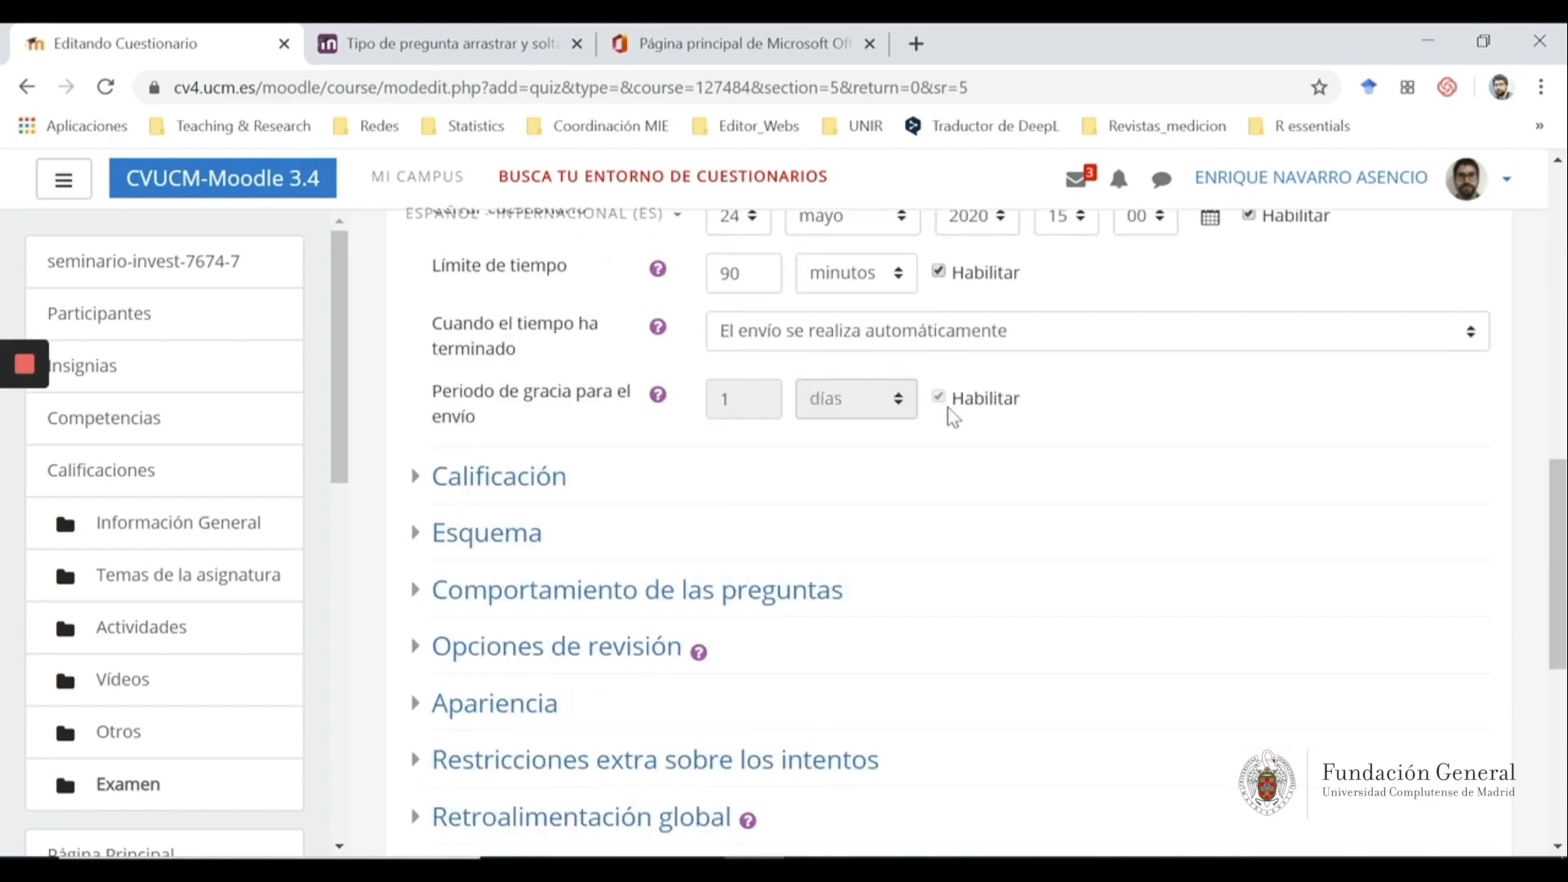
click(1031, 335)
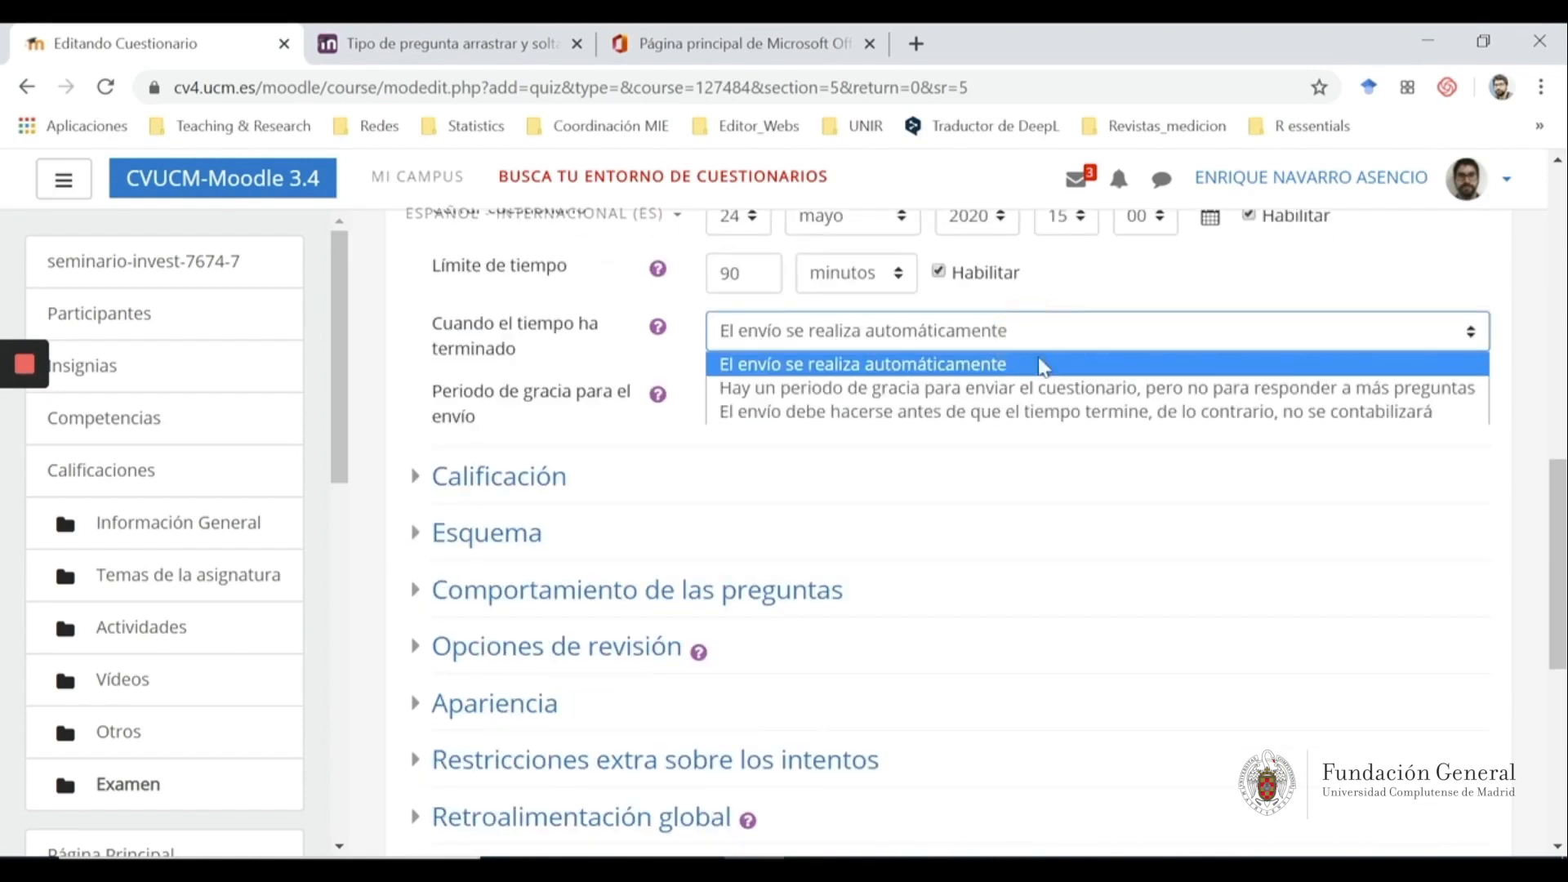
click(1043, 387)
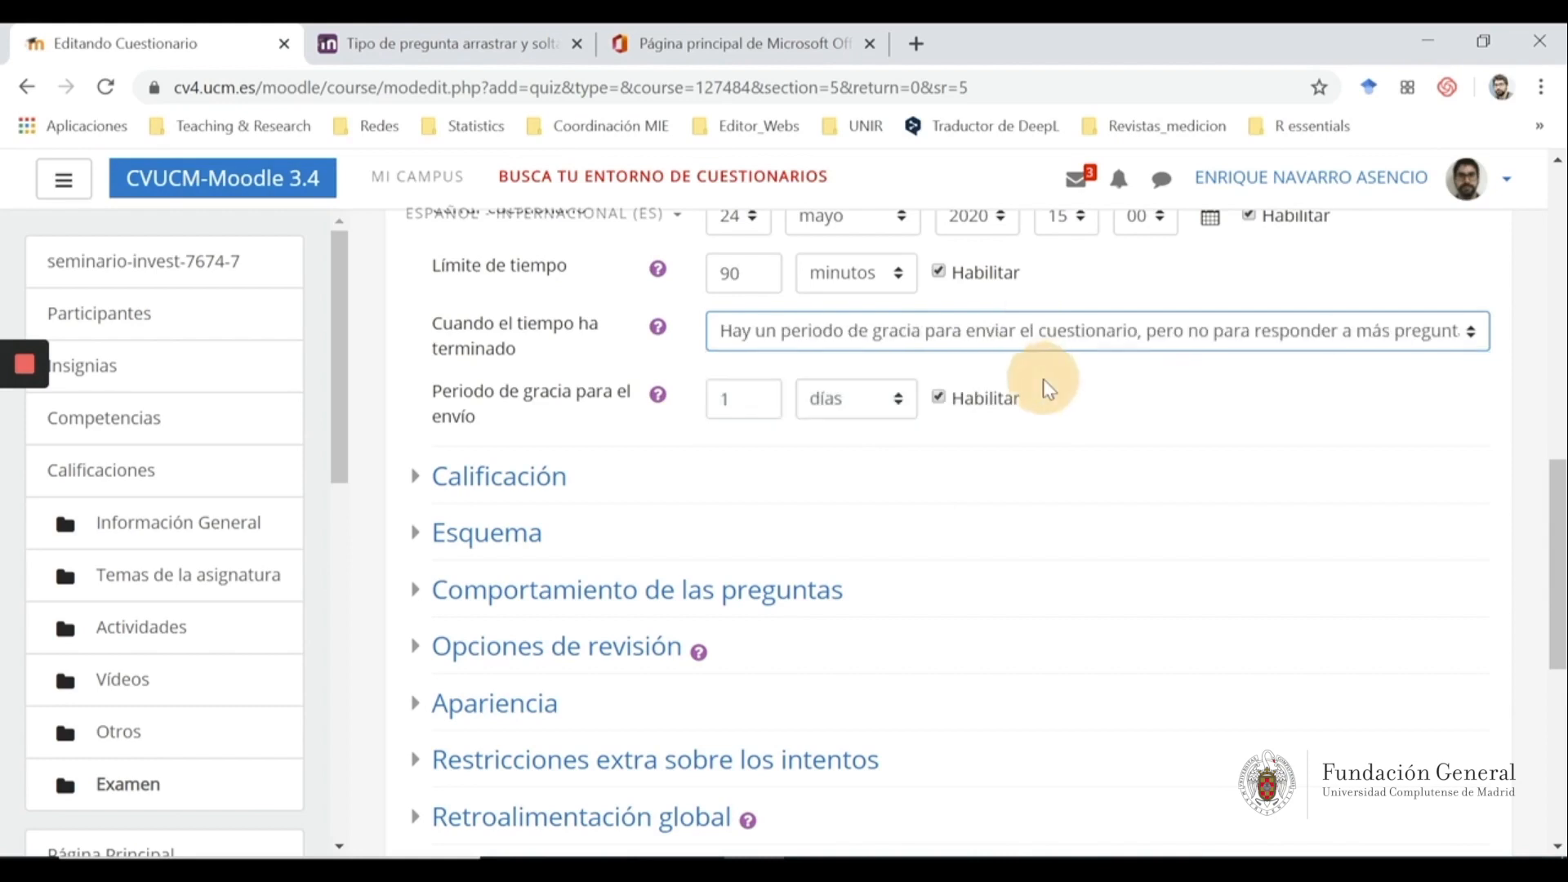
click(992, 334)
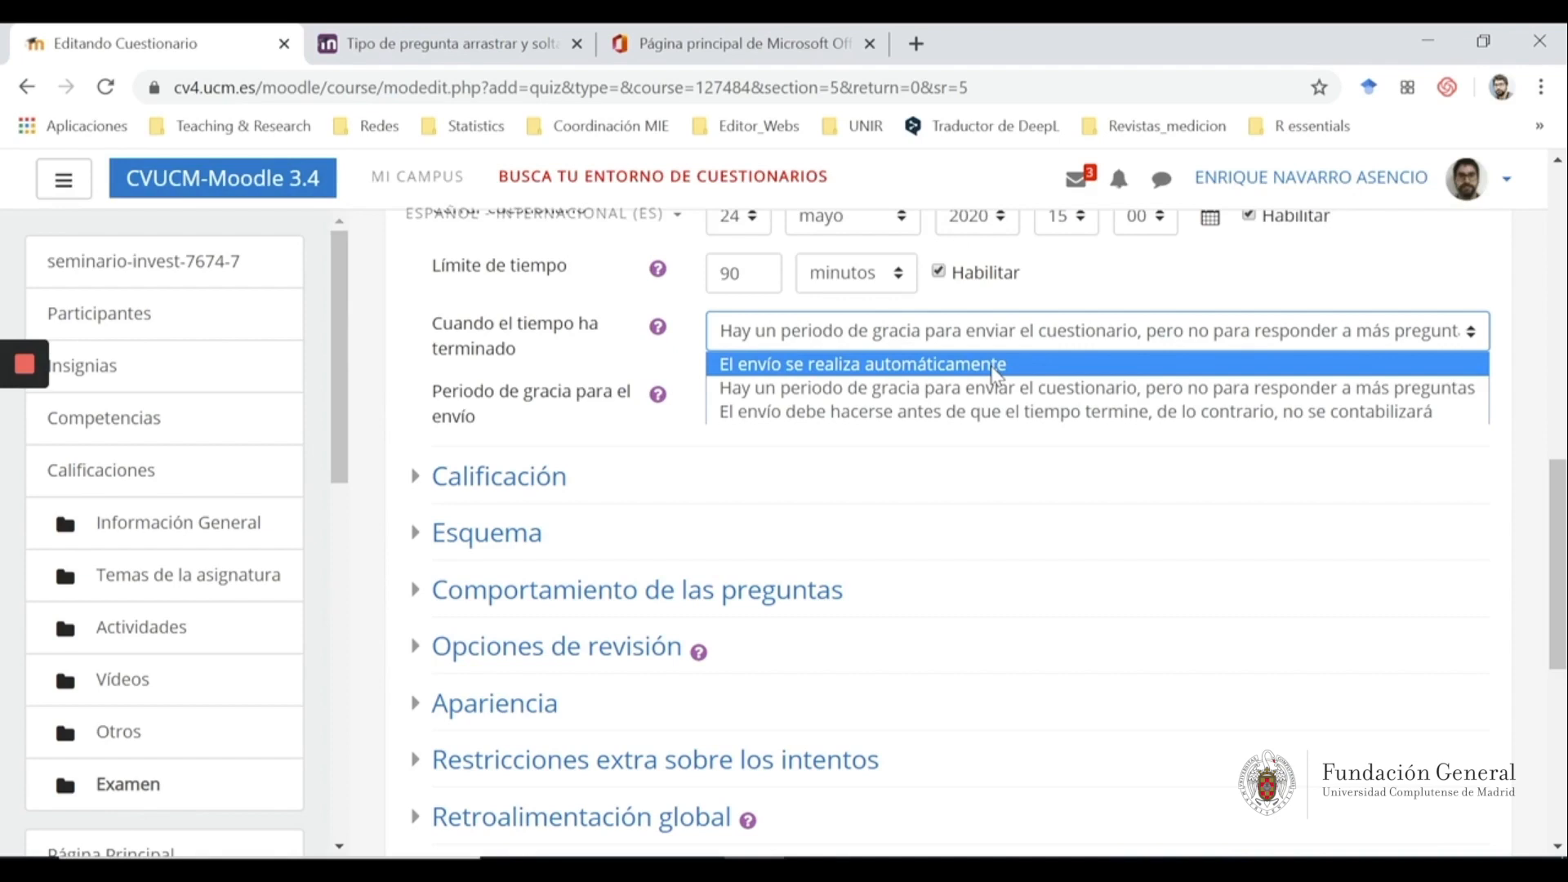
click(995, 367)
Expand the Calificación settings, check the grade category choices and set the allowed attempts to 1
click(580, 478)
scroll(612, 392, down, 2)
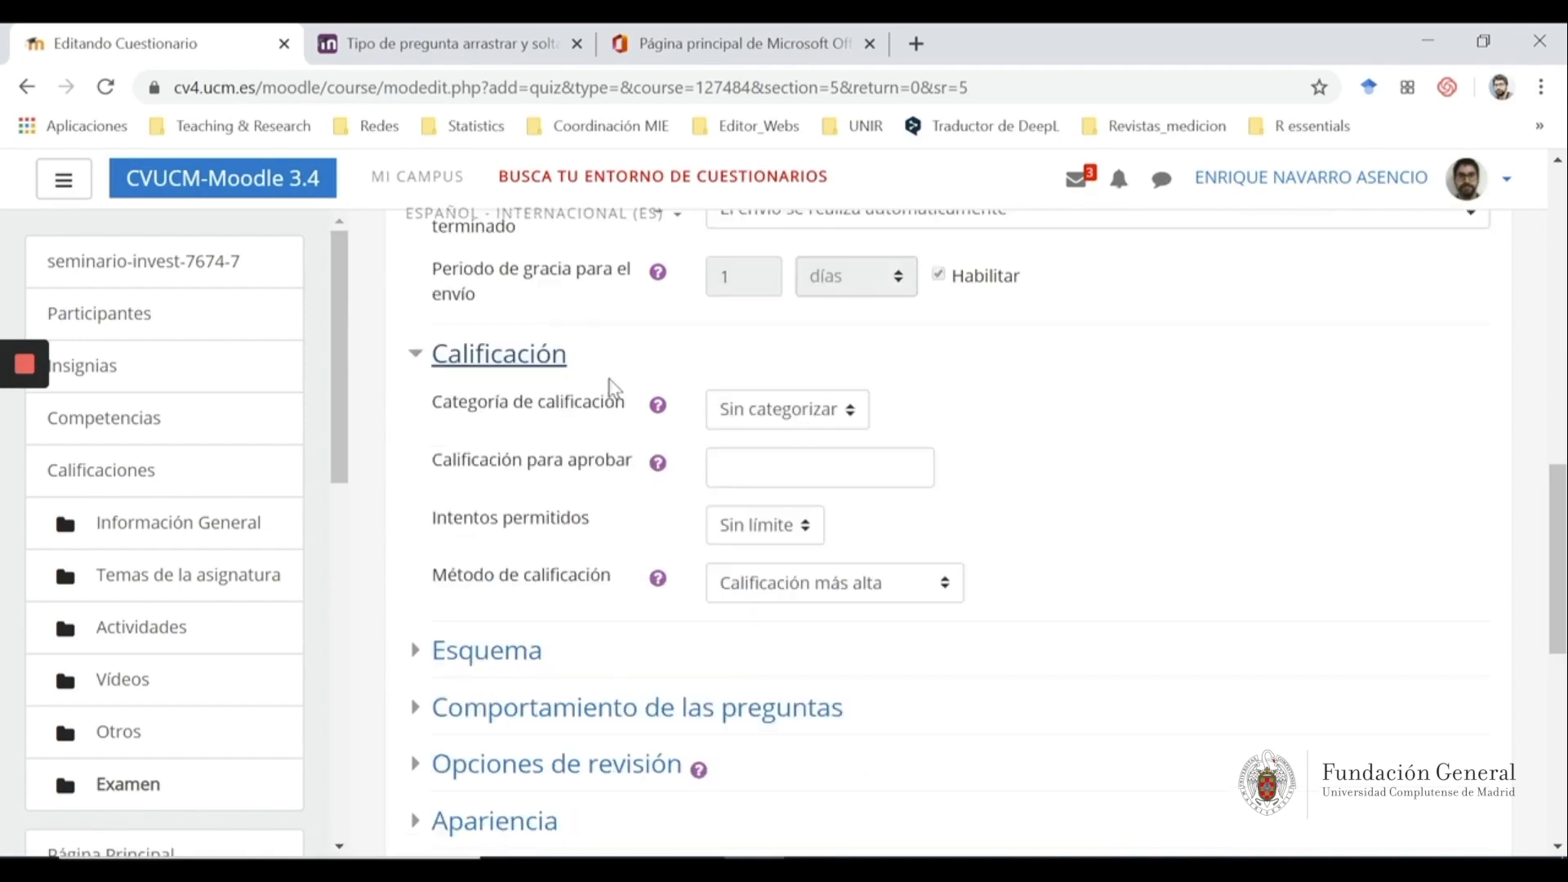
click(856, 408)
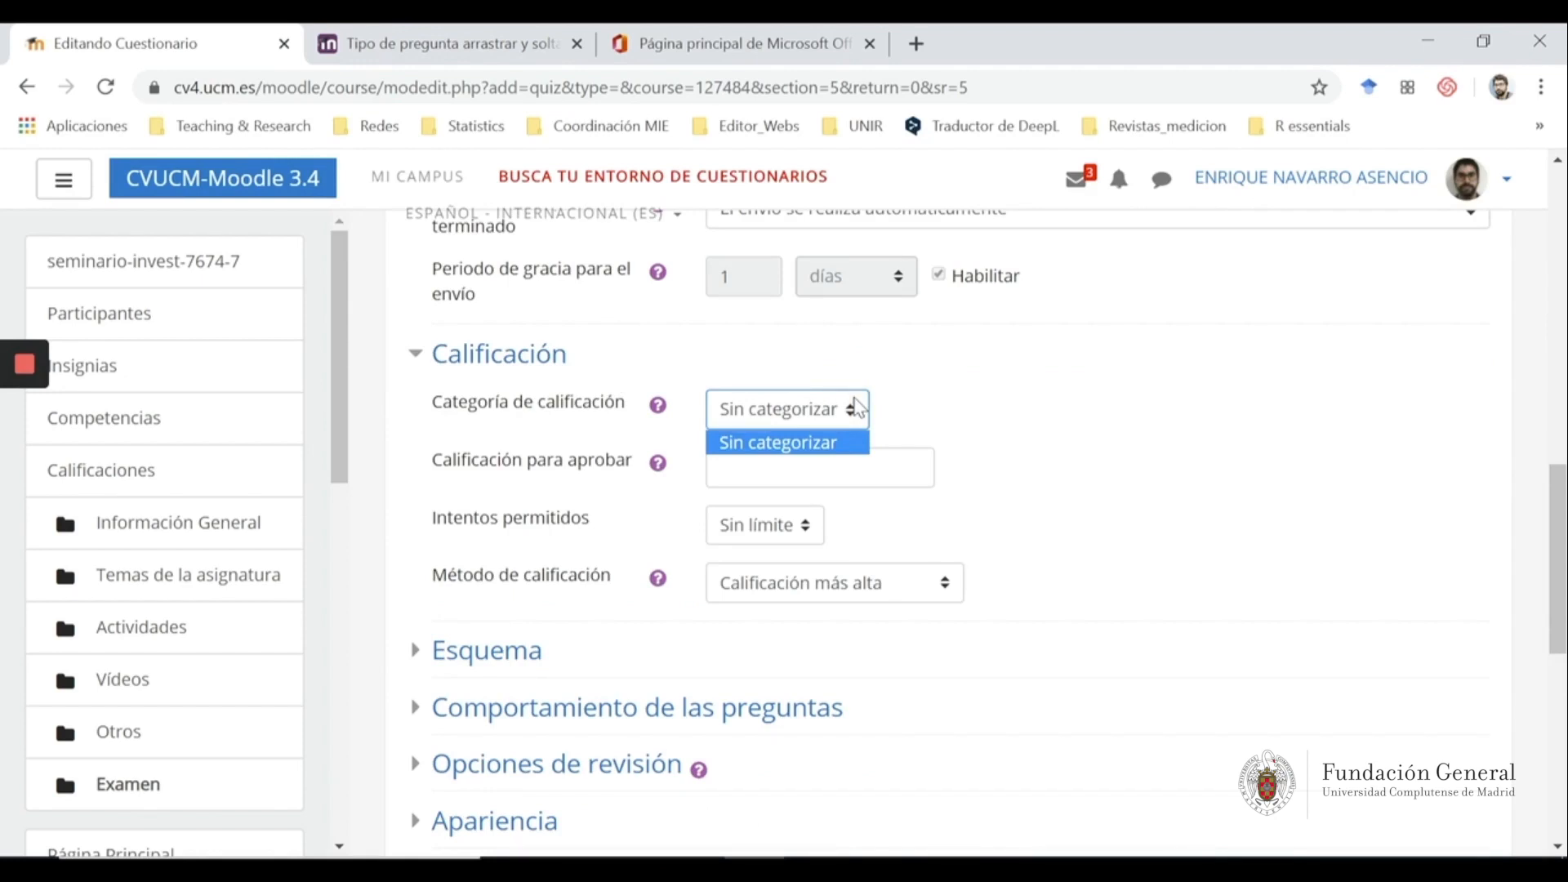
click(812, 546)
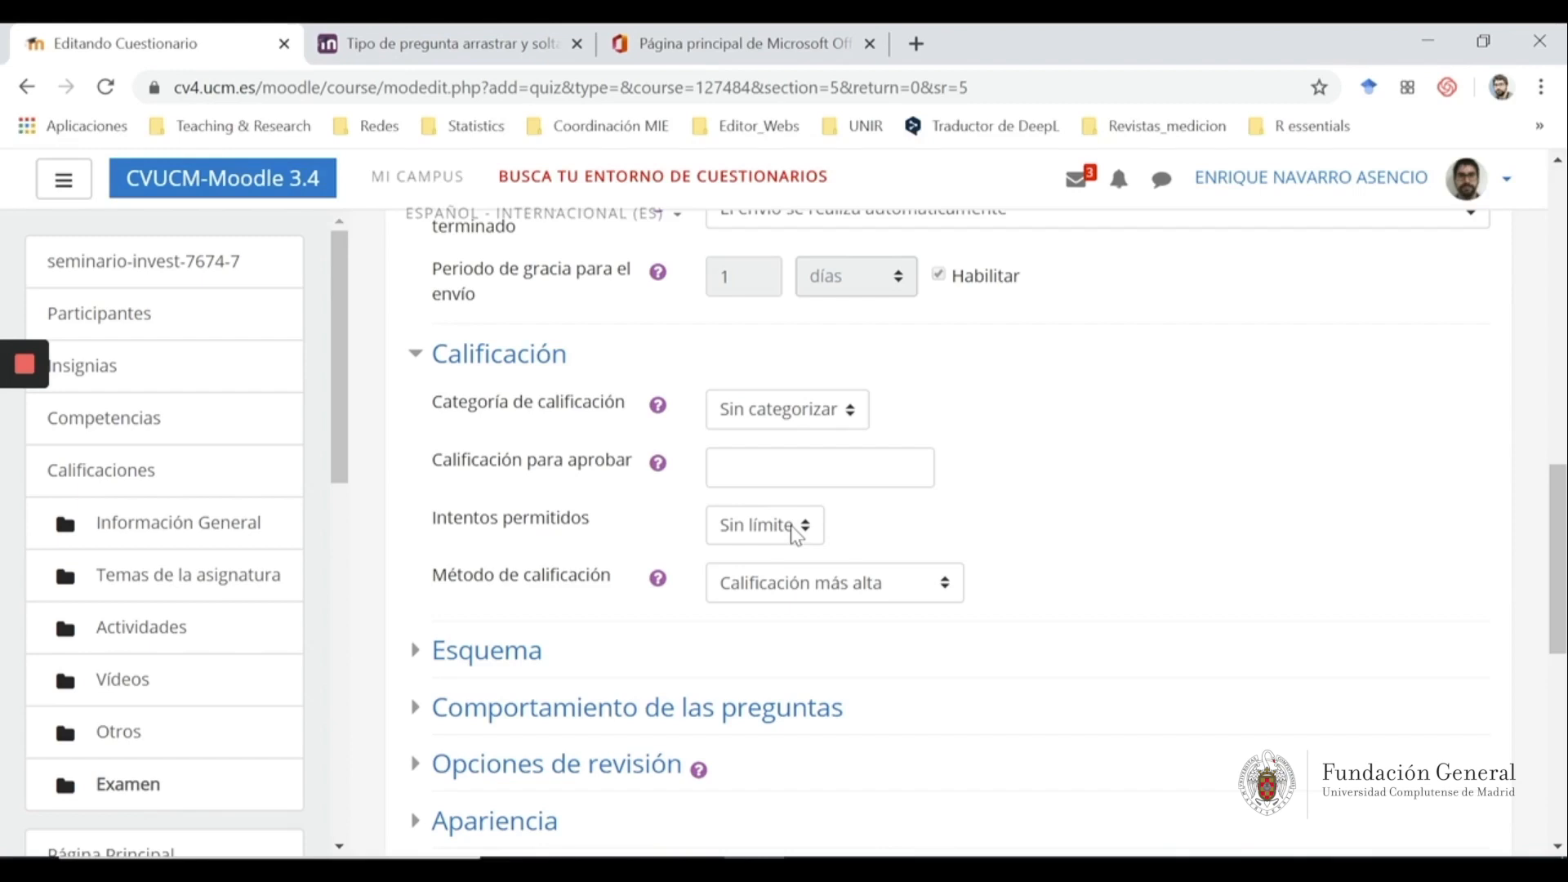
click(799, 527)
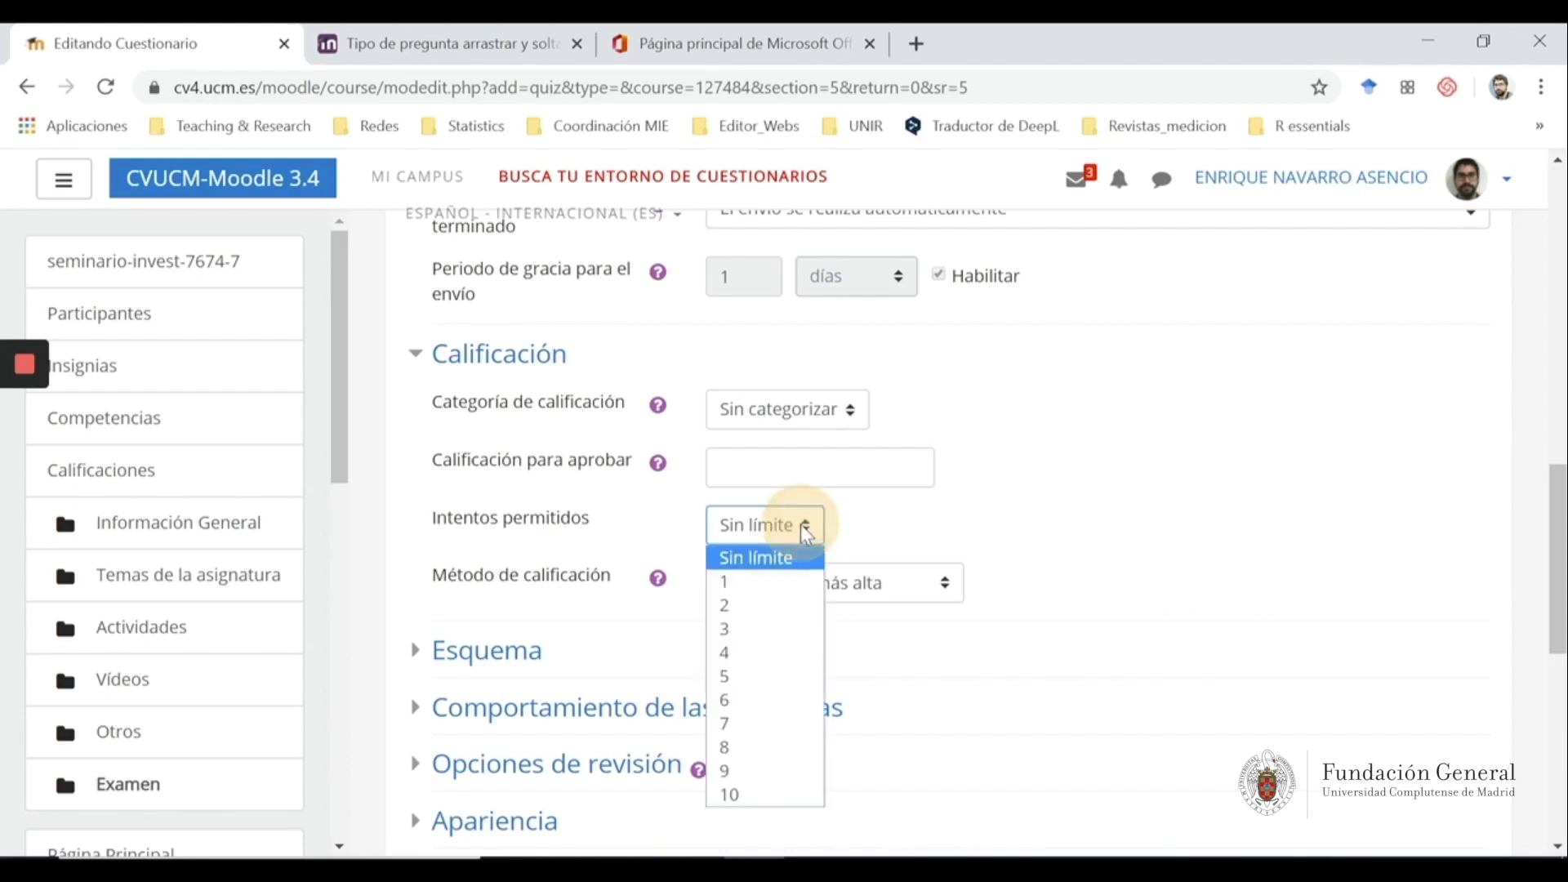
click(799, 584)
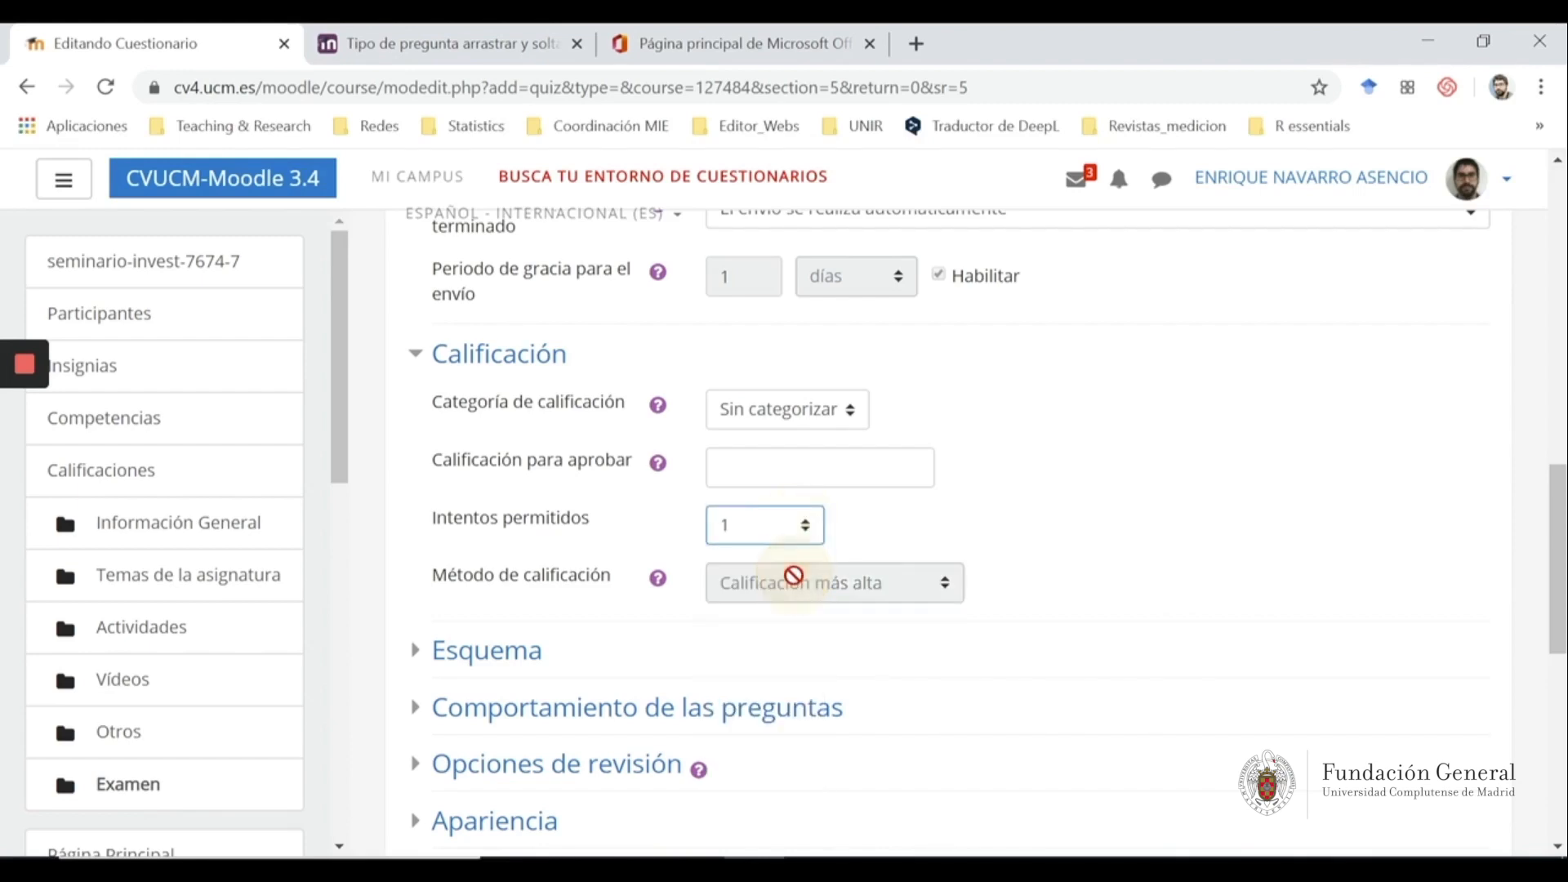
Try 3 allowed attempts to view the grading method choices, and return the attempts to 1
click(799, 527)
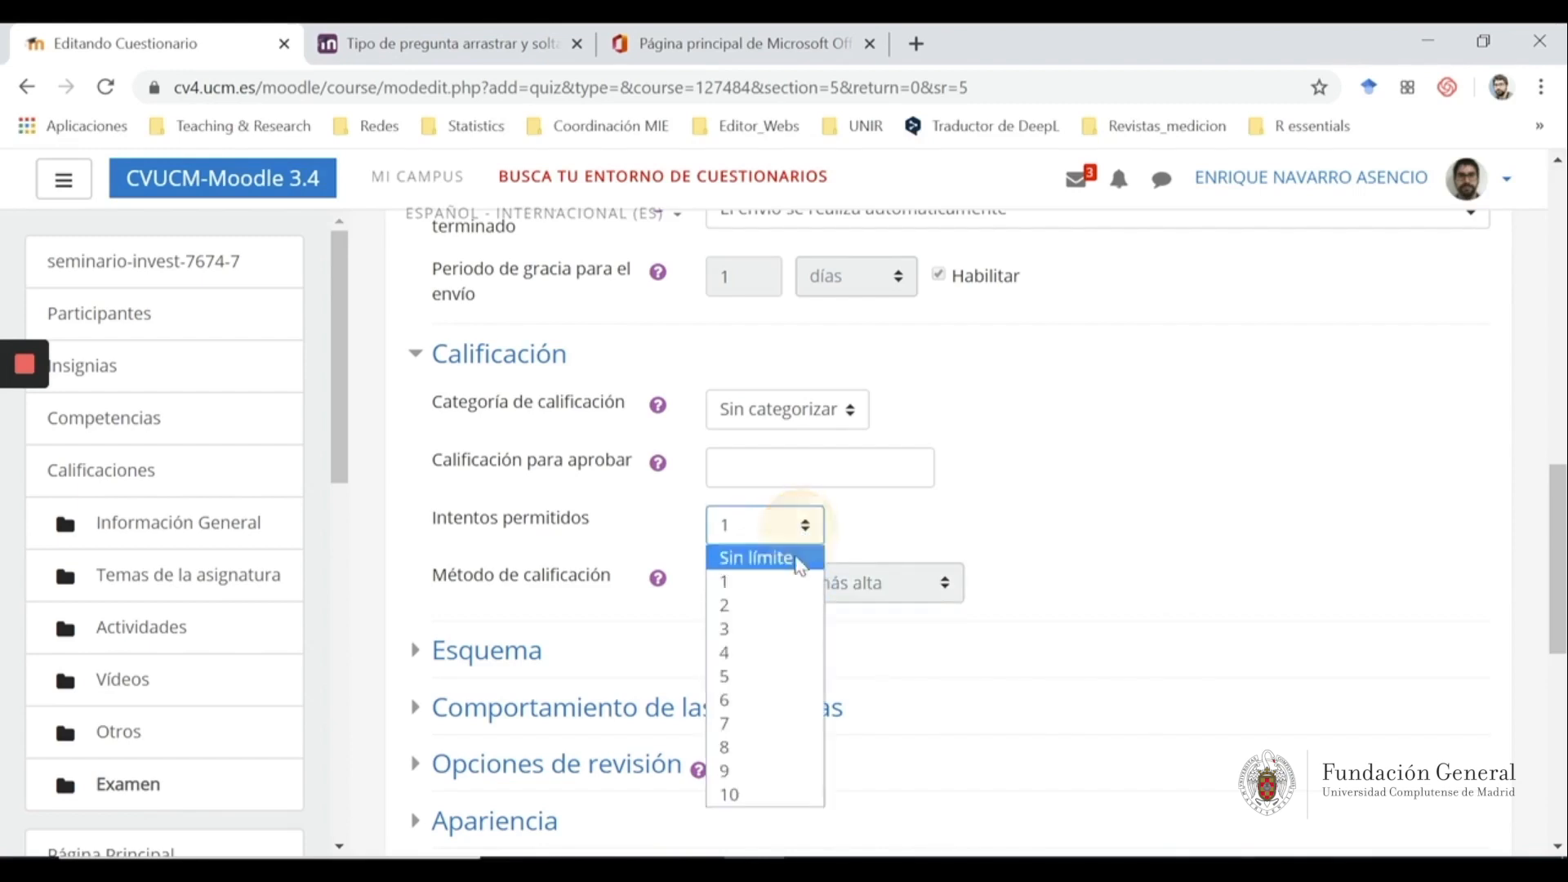
click(796, 629)
click(850, 582)
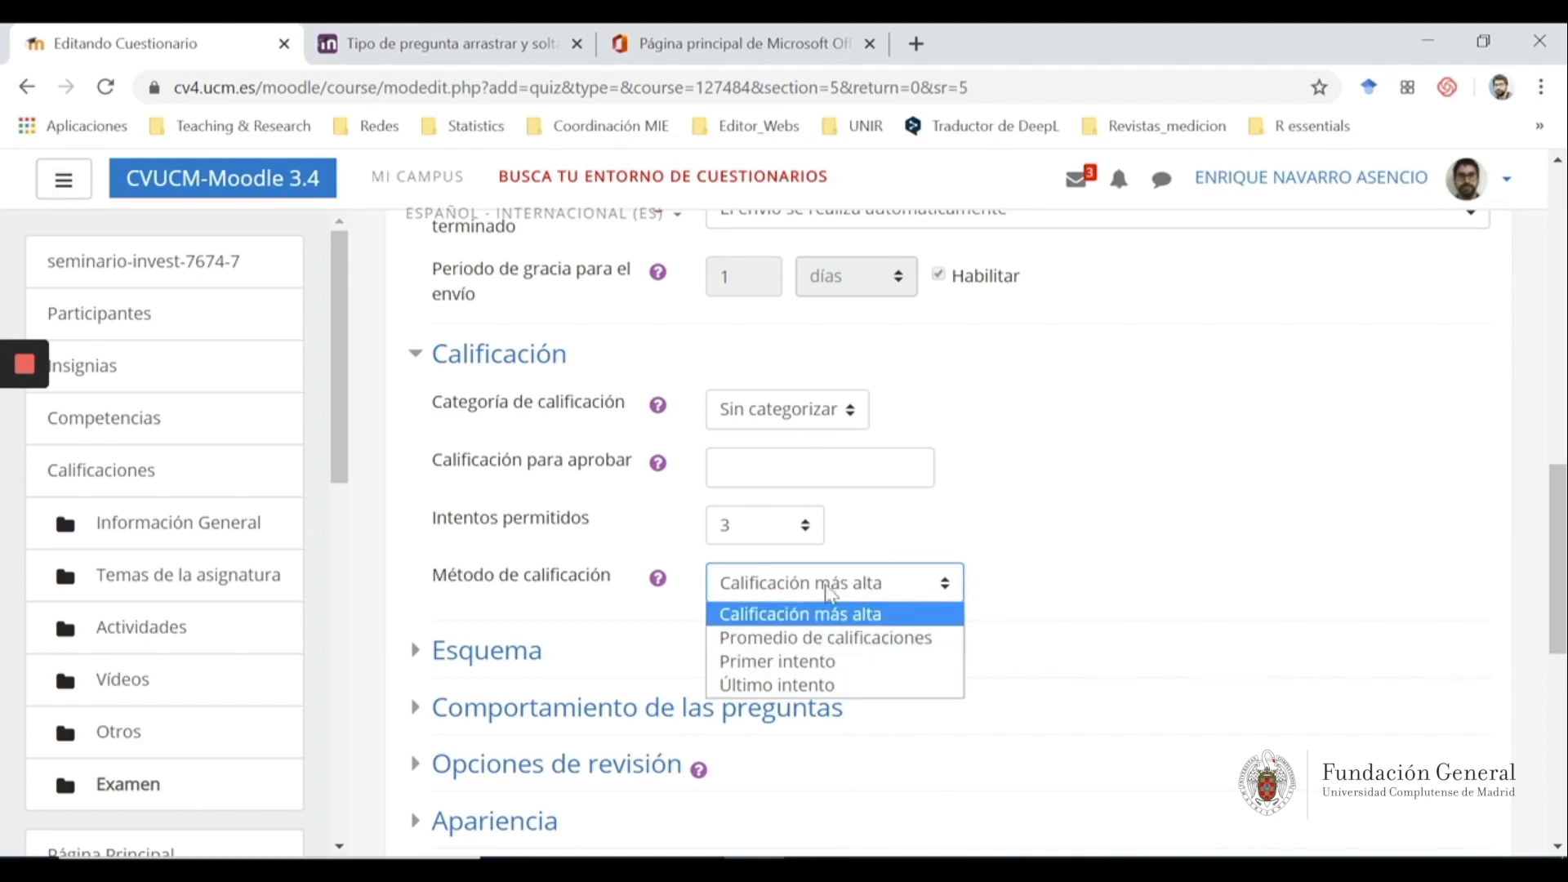
click(803, 539)
click(798, 581)
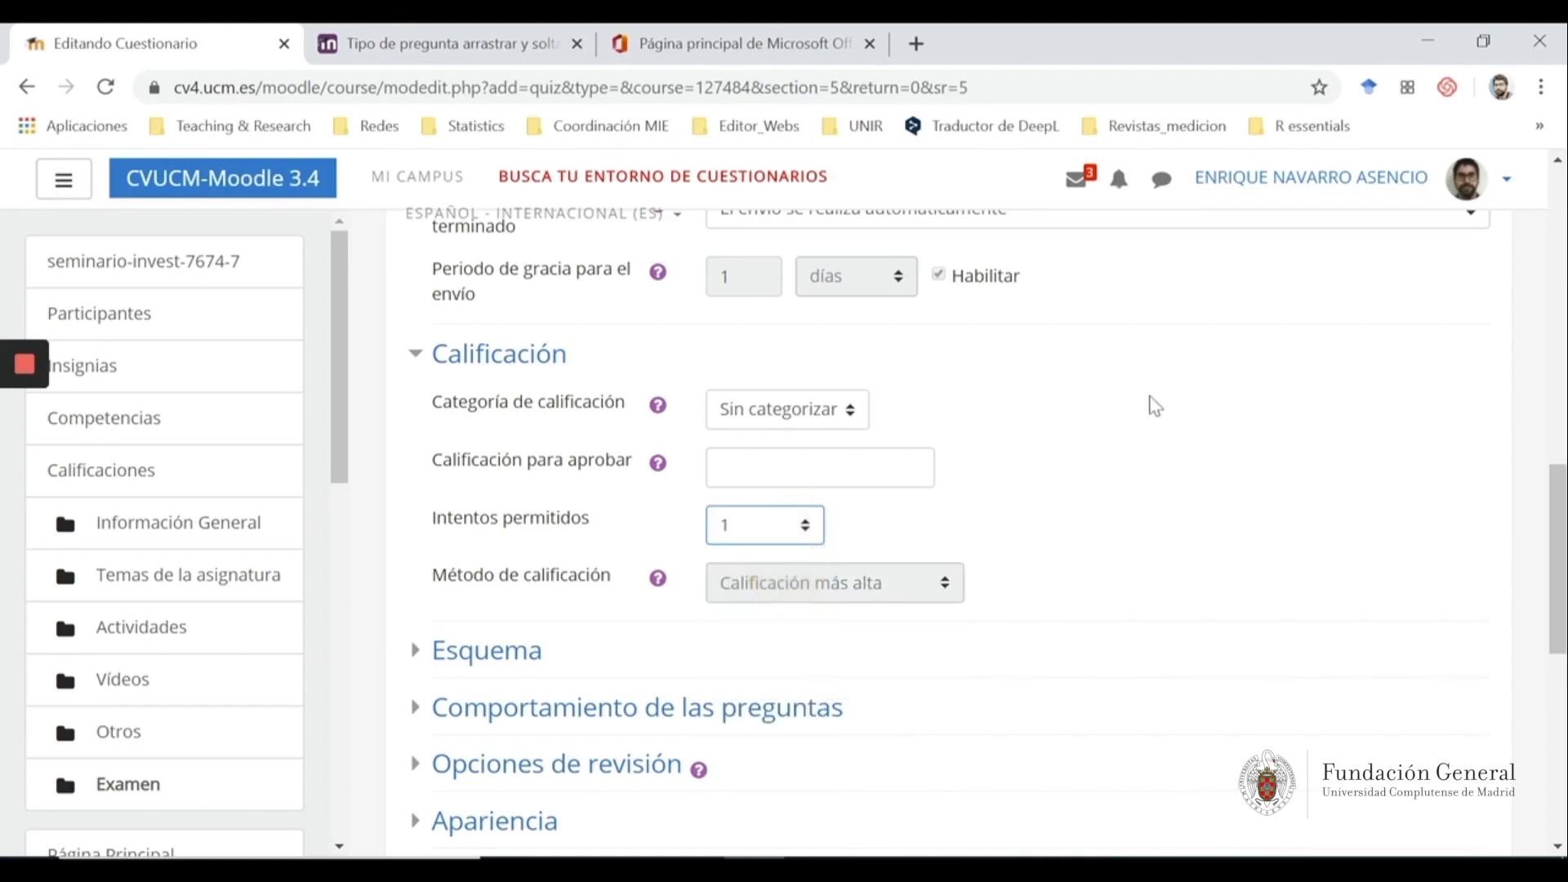
Show all Esquema settings of the quiz and set a new page for "Cada 4 preguntas"
scroll(840, 444, down, 2)
click(411, 543)
scroll(517, 518, down, 2)
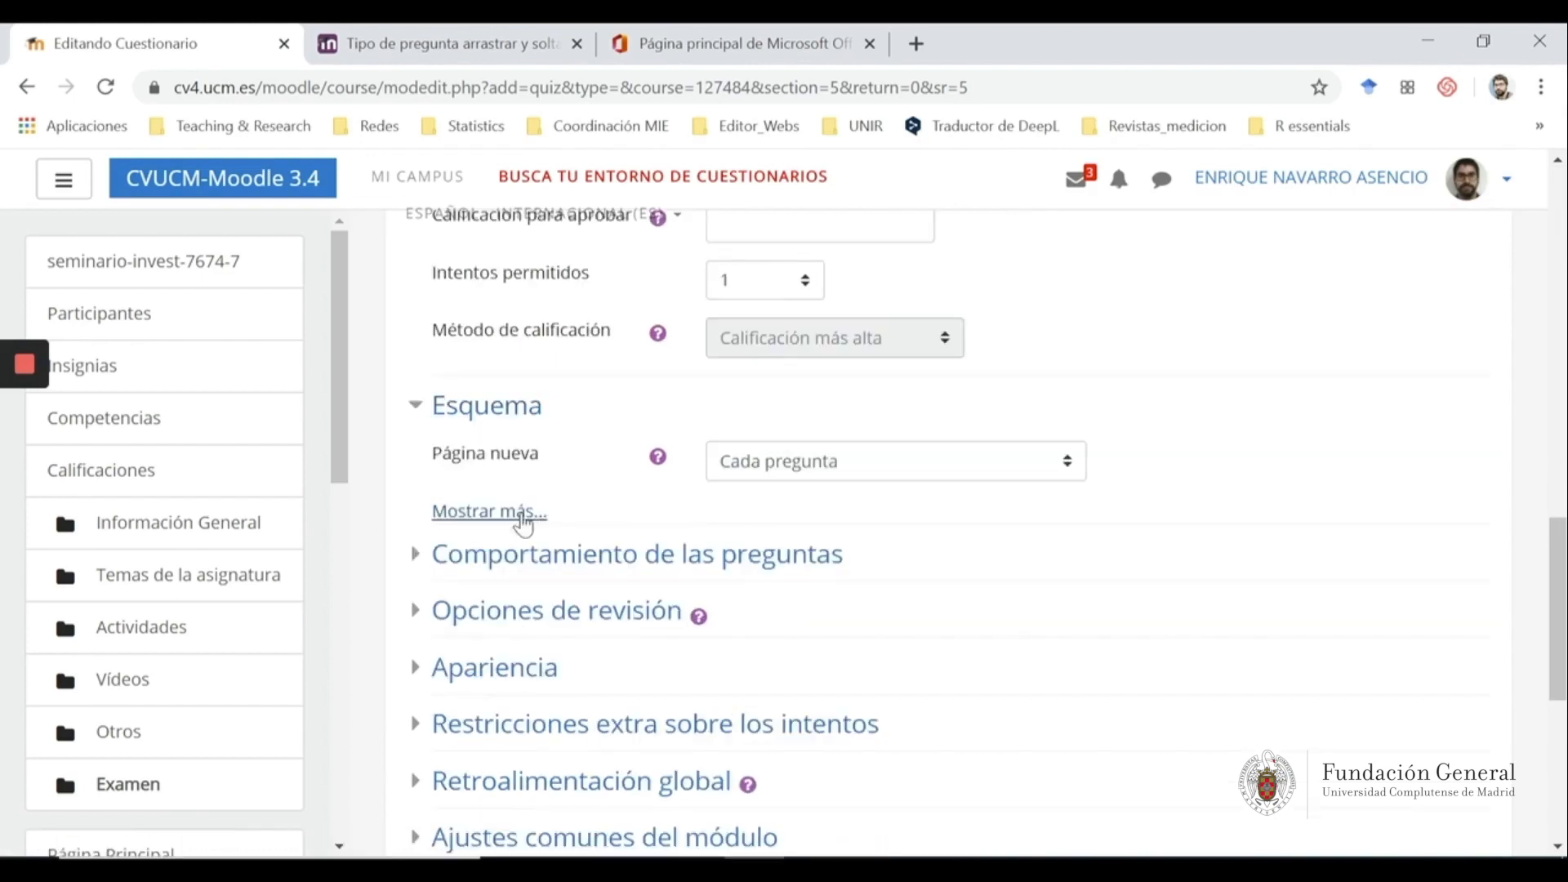
click(518, 518)
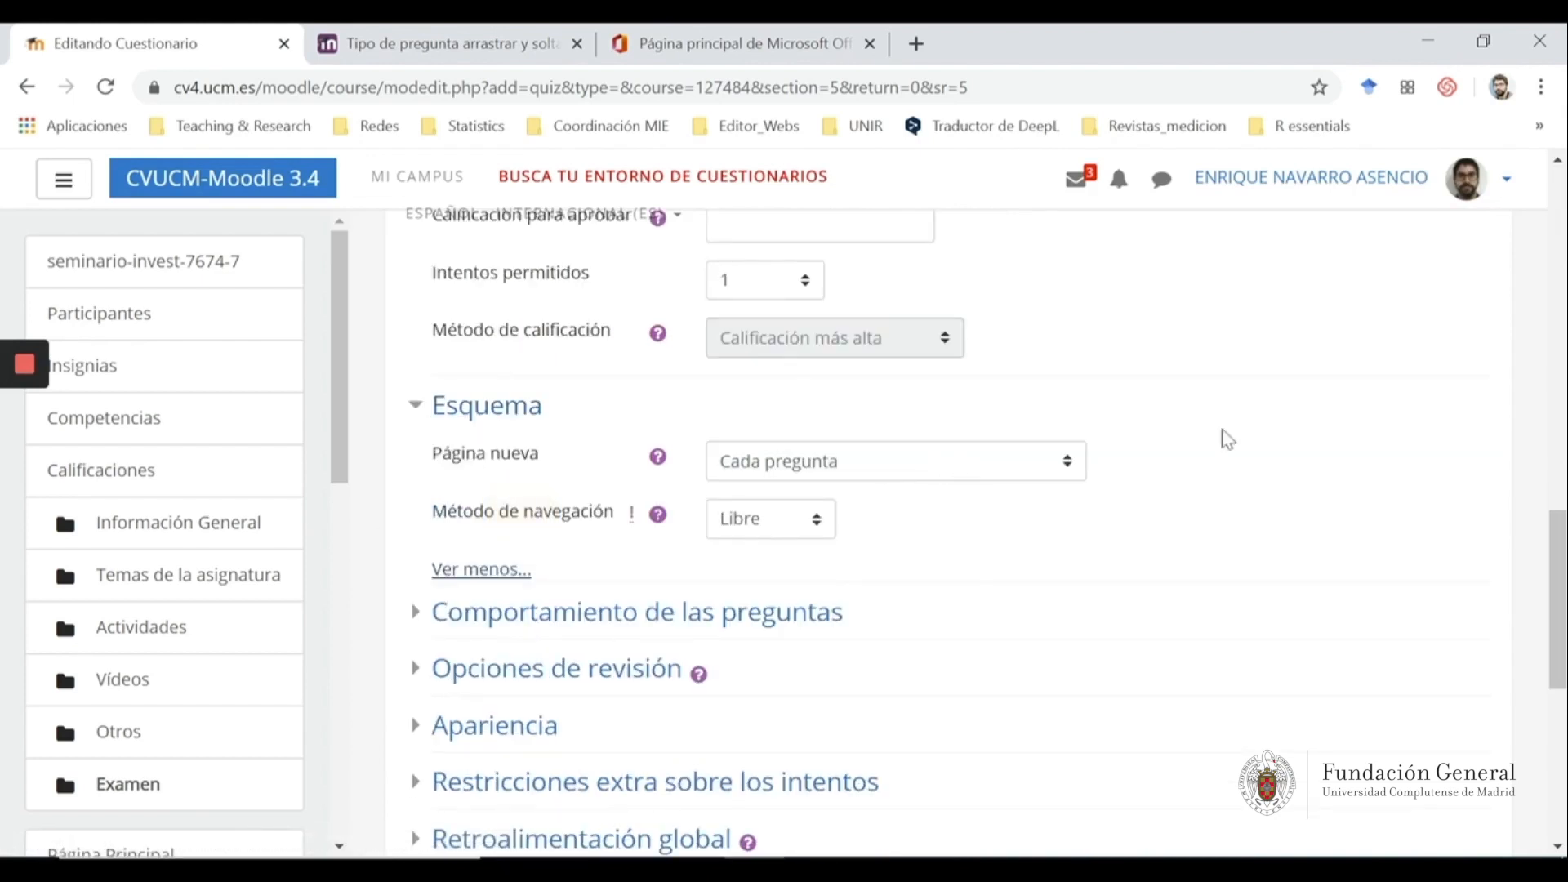
click(1042, 462)
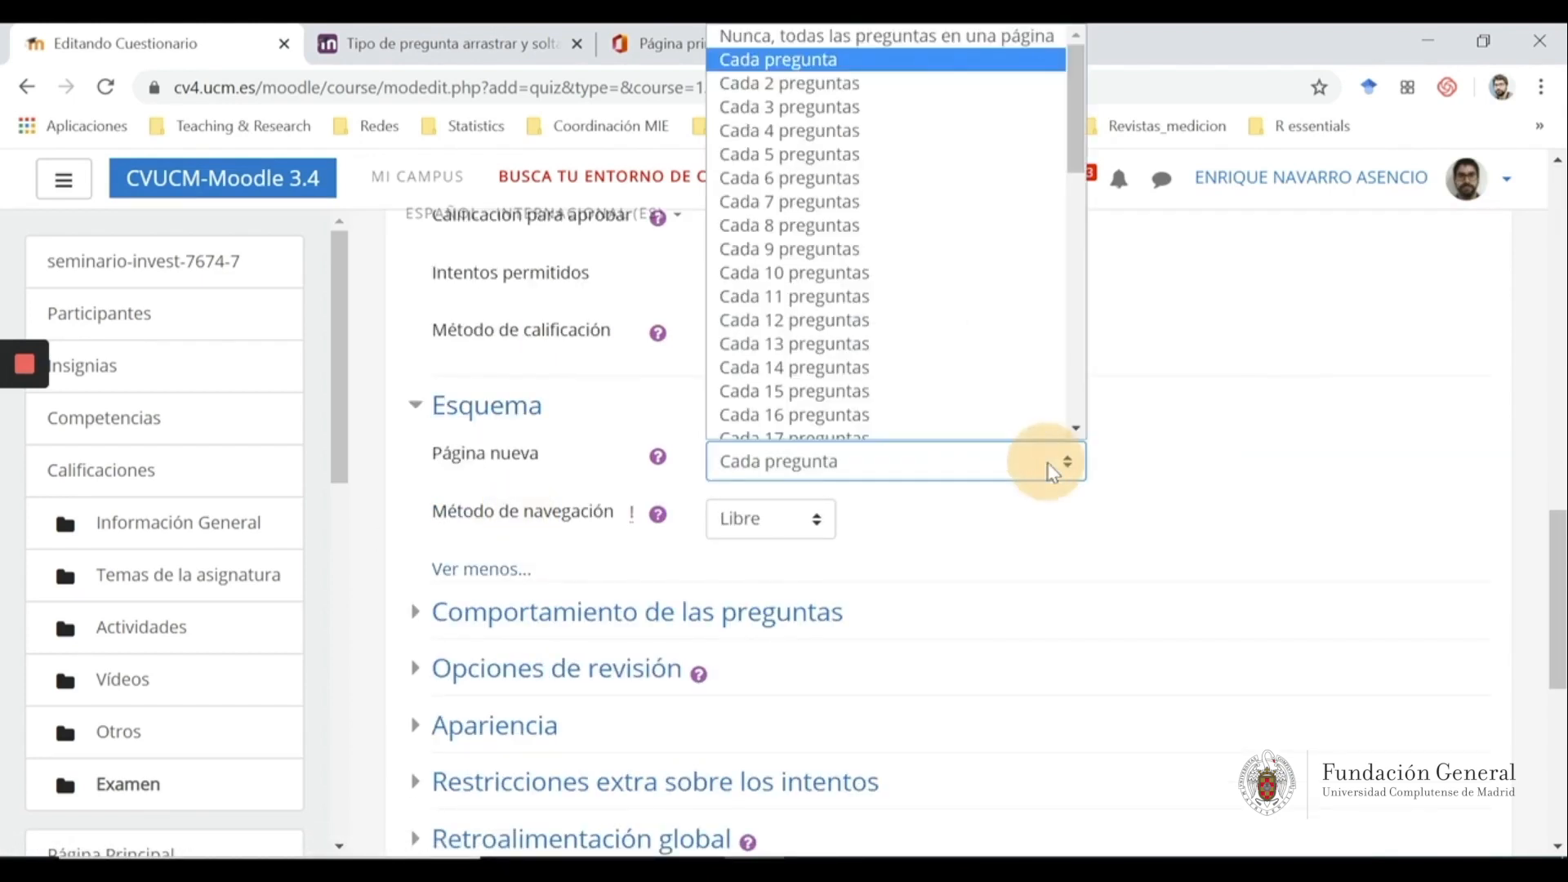
click(904, 137)
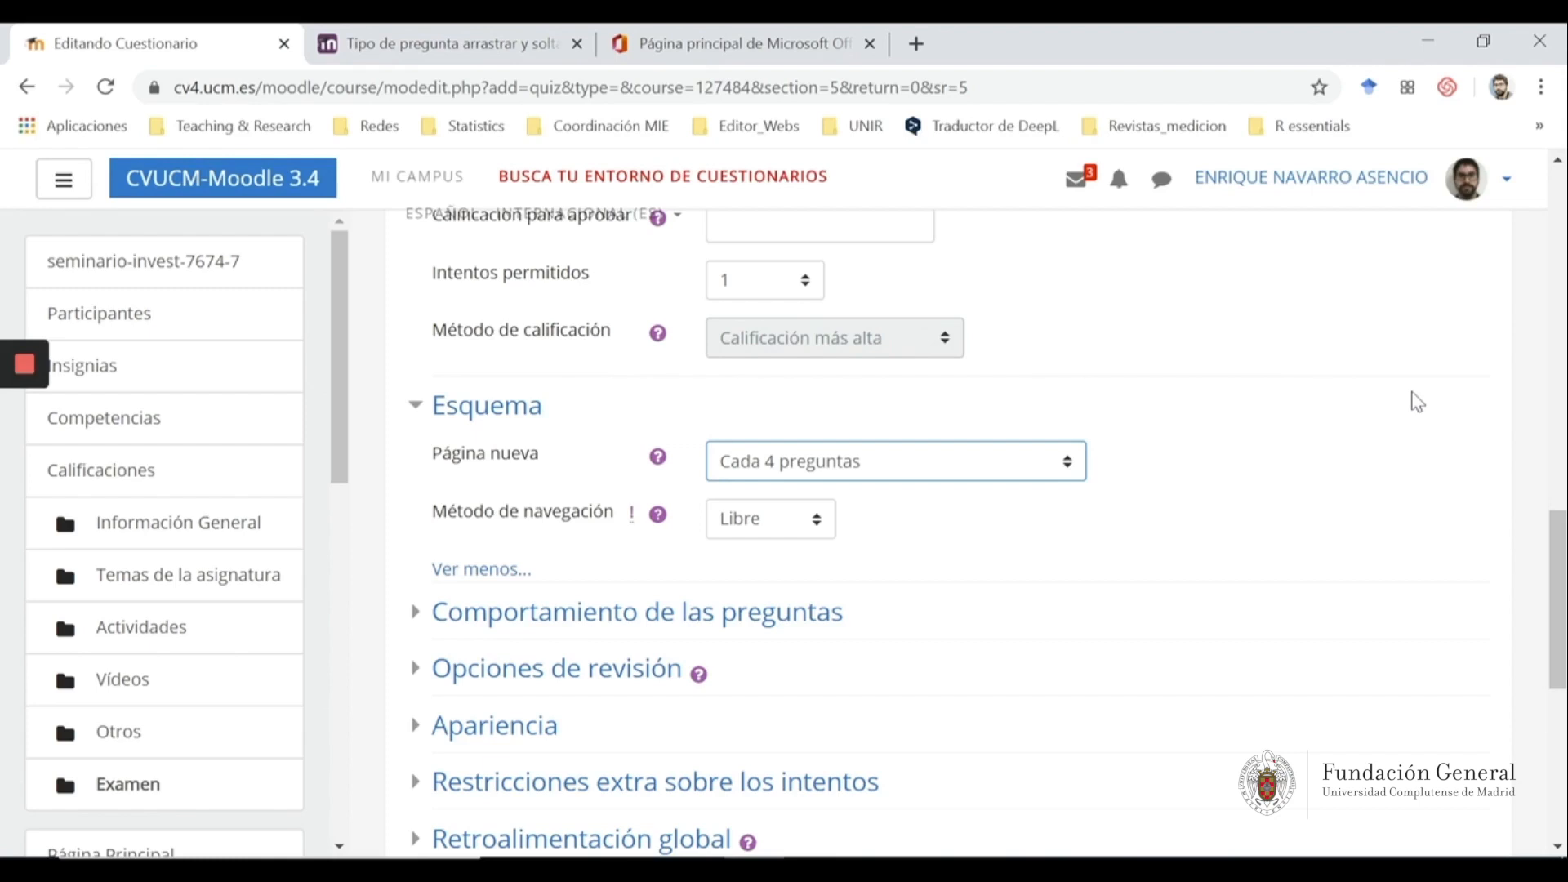
Check the available Método de navegación choices for the quiz, keeping it at "Libre"
click(825, 519)
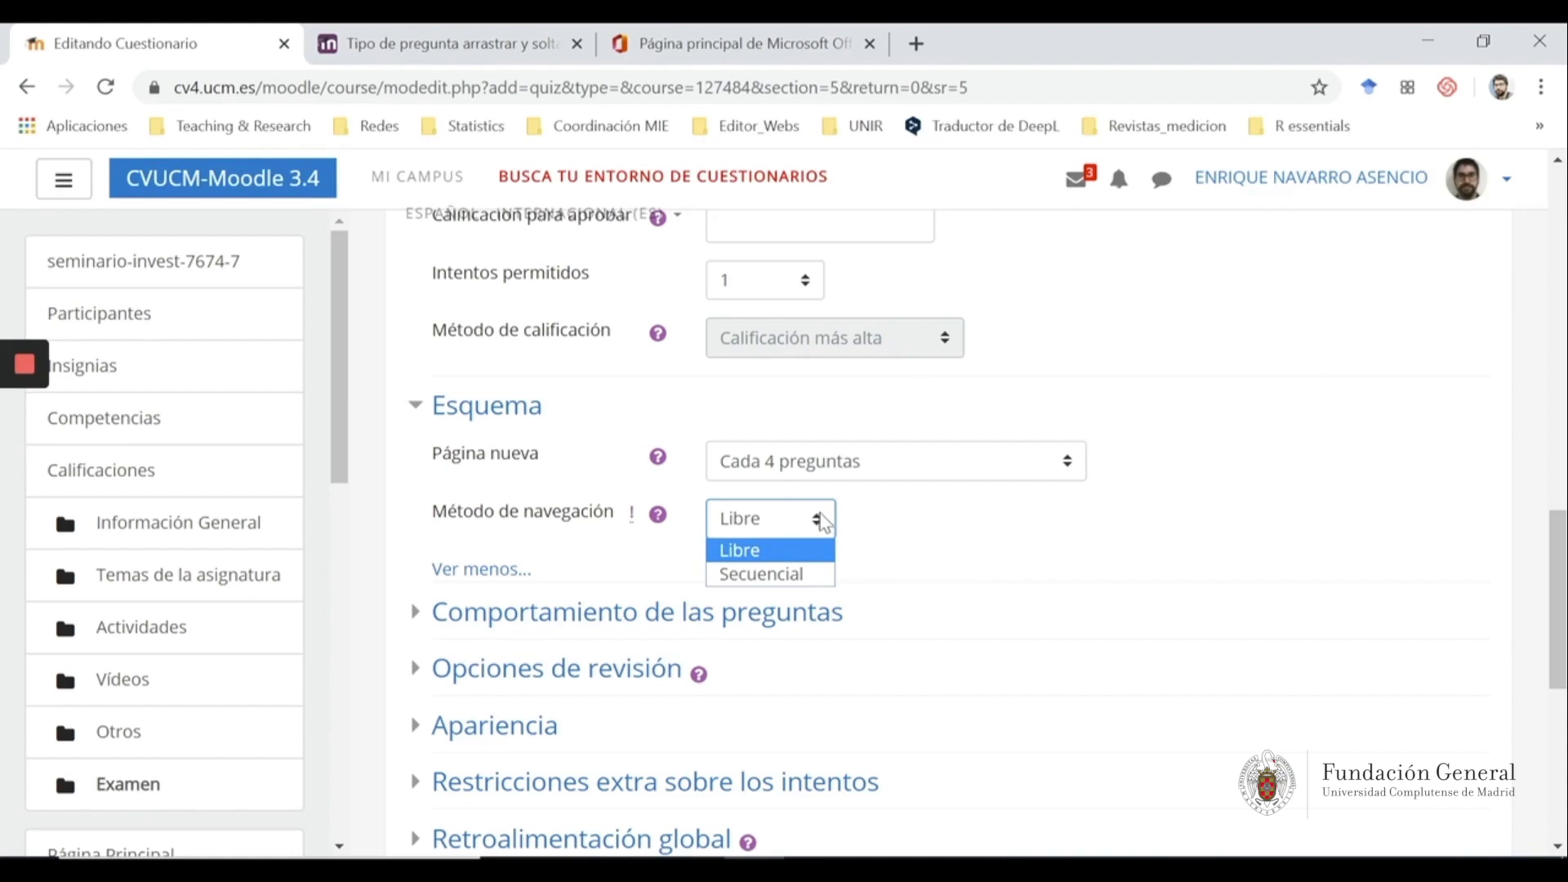
click(927, 518)
scroll(488, 369, down, 3)
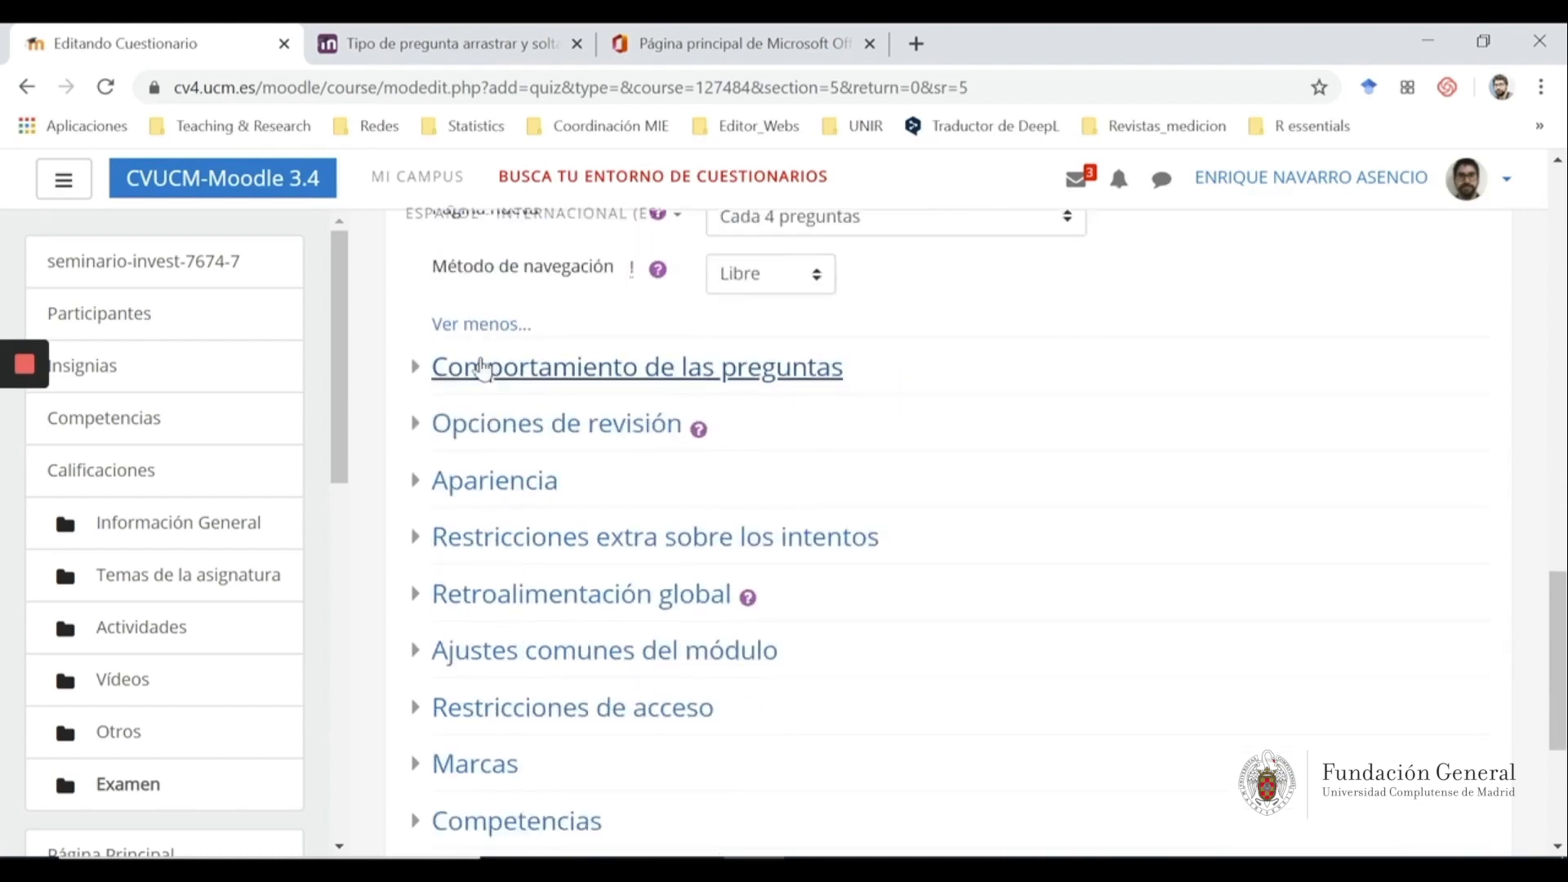
Show all Comportamiento de las preguntas settings and review the question behaviour choices, keeping "Retroalimentación diferida"
click(488, 369)
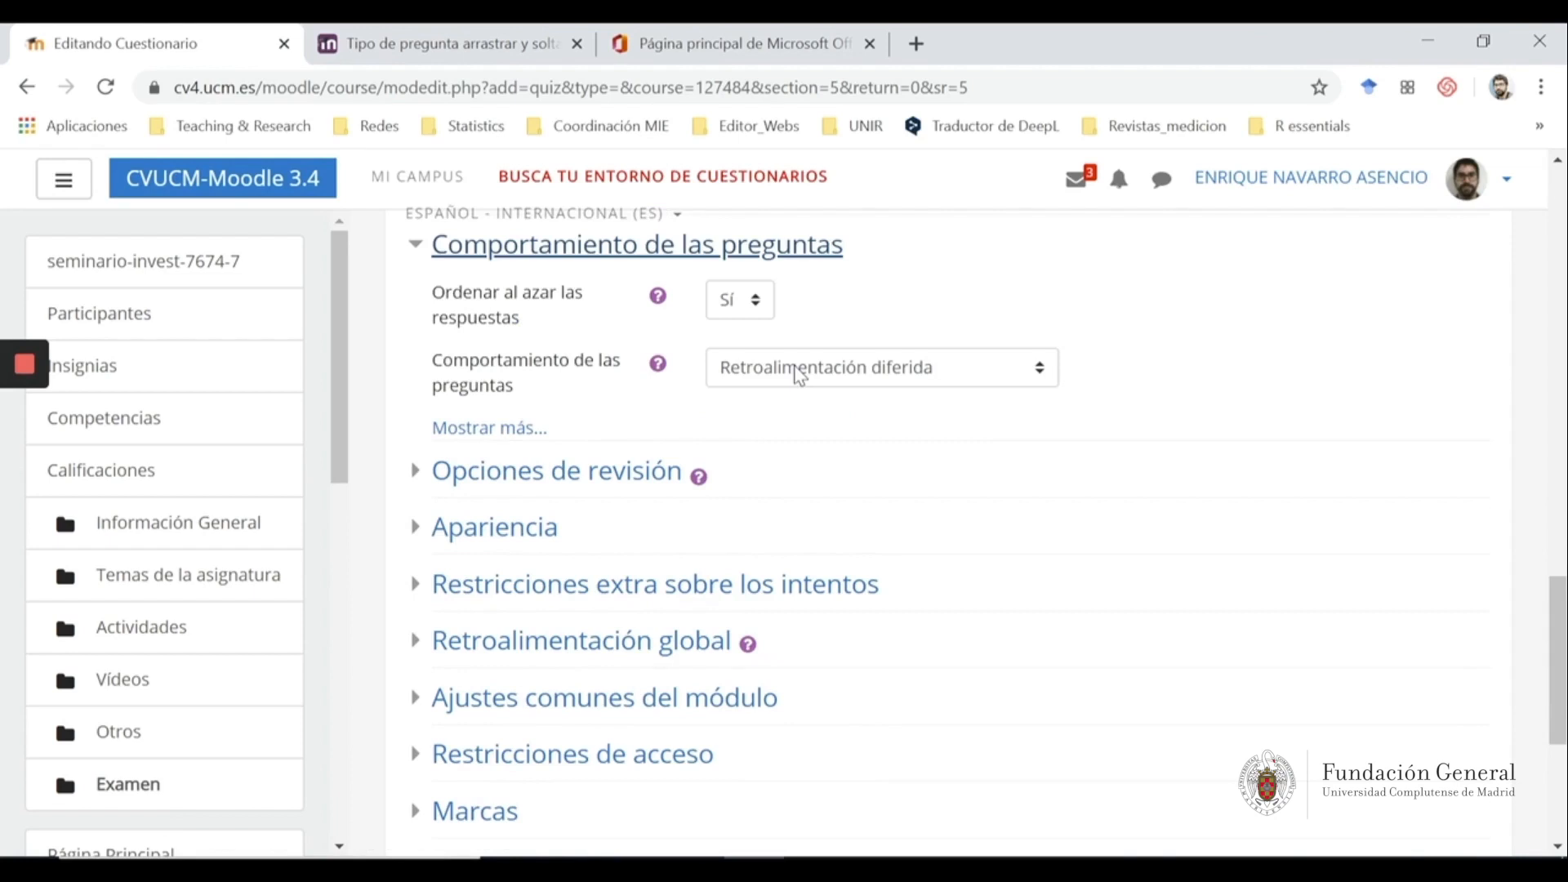
click(494, 429)
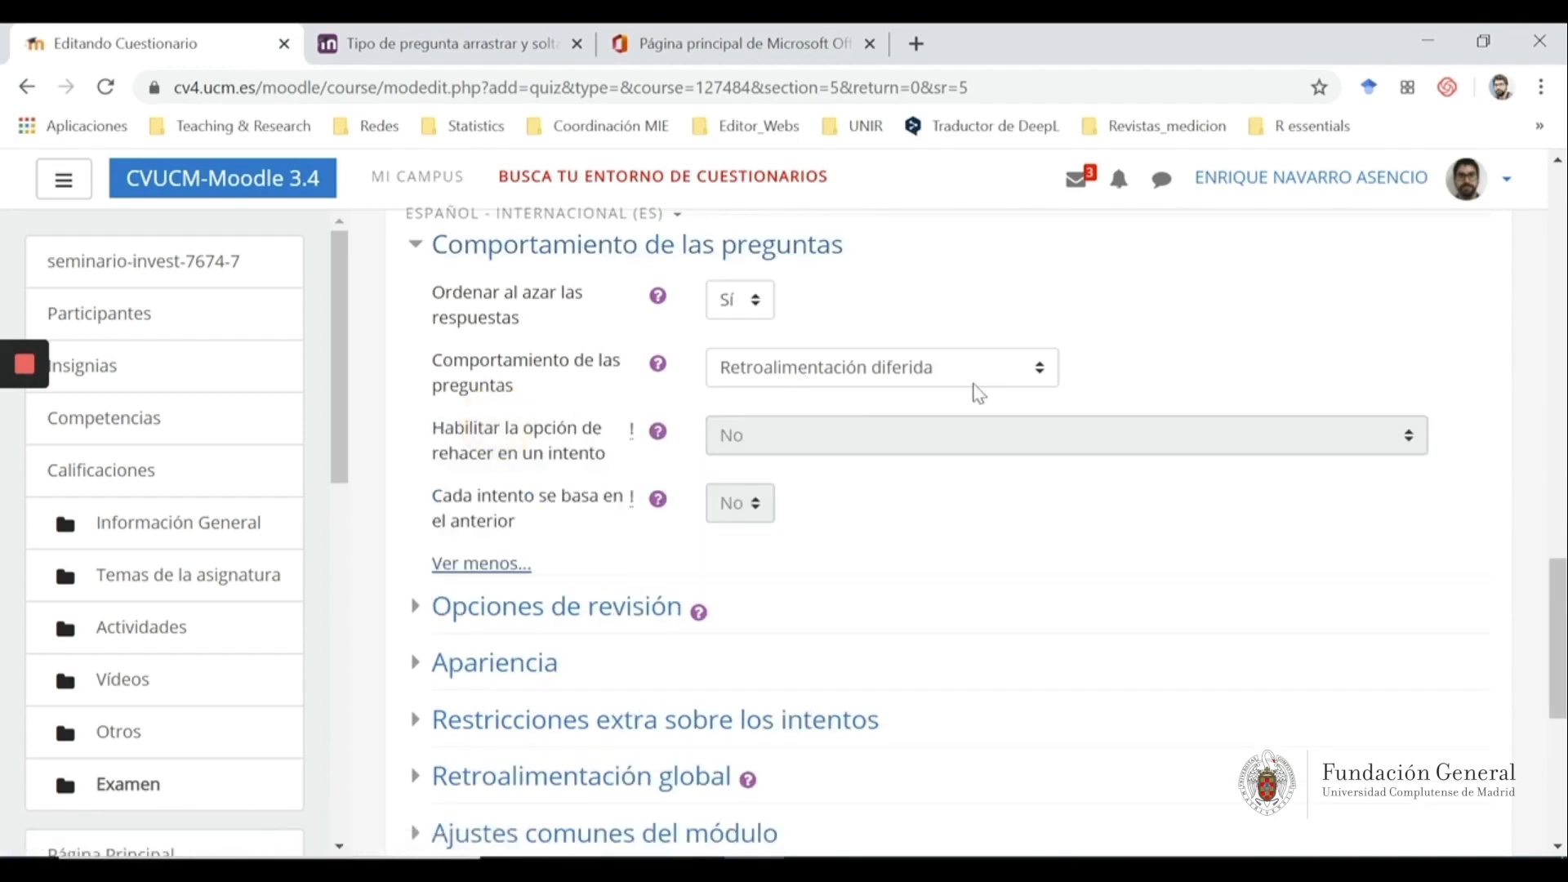
click(1022, 361)
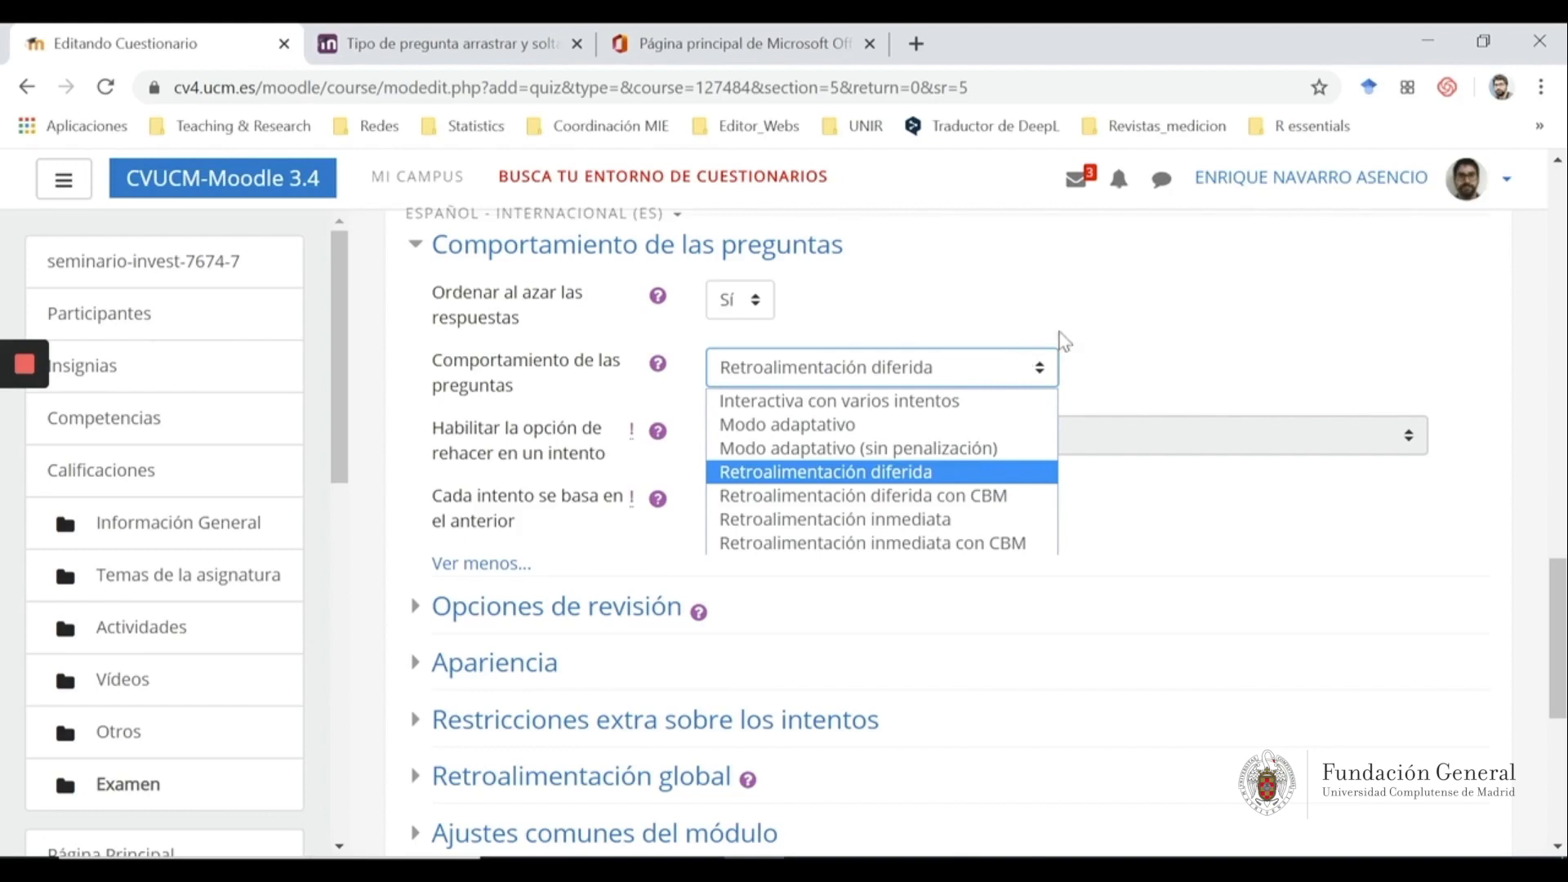
scroll(1290, 500, down, 1)
Expand Opciones de revisión and disable every option under "Inmediatamente después de cada intento"
click(425, 484)
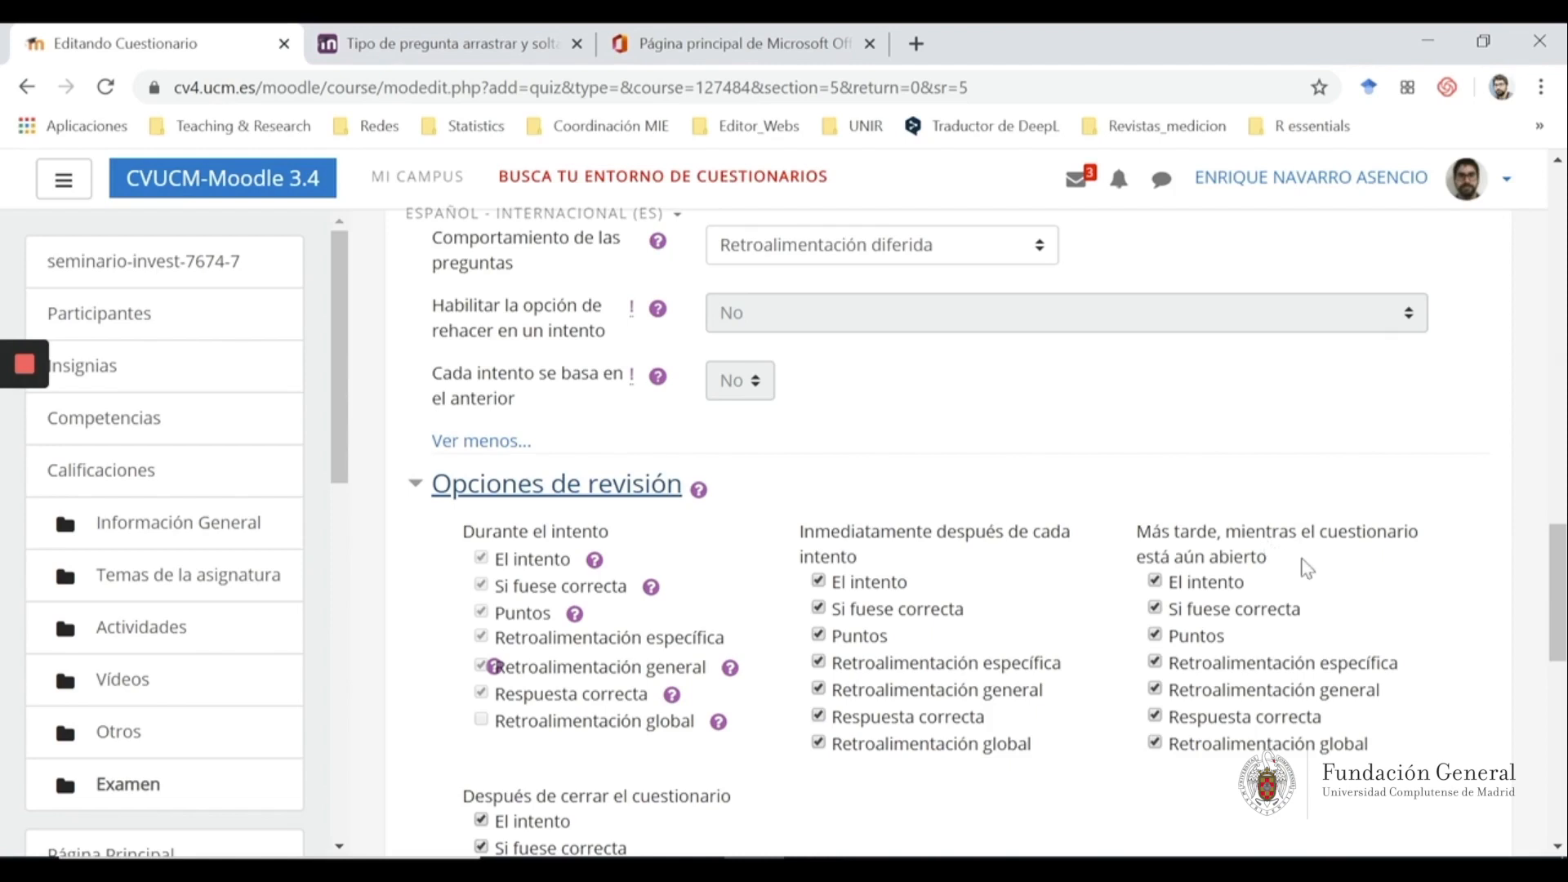
scroll(905, 571, down, 2)
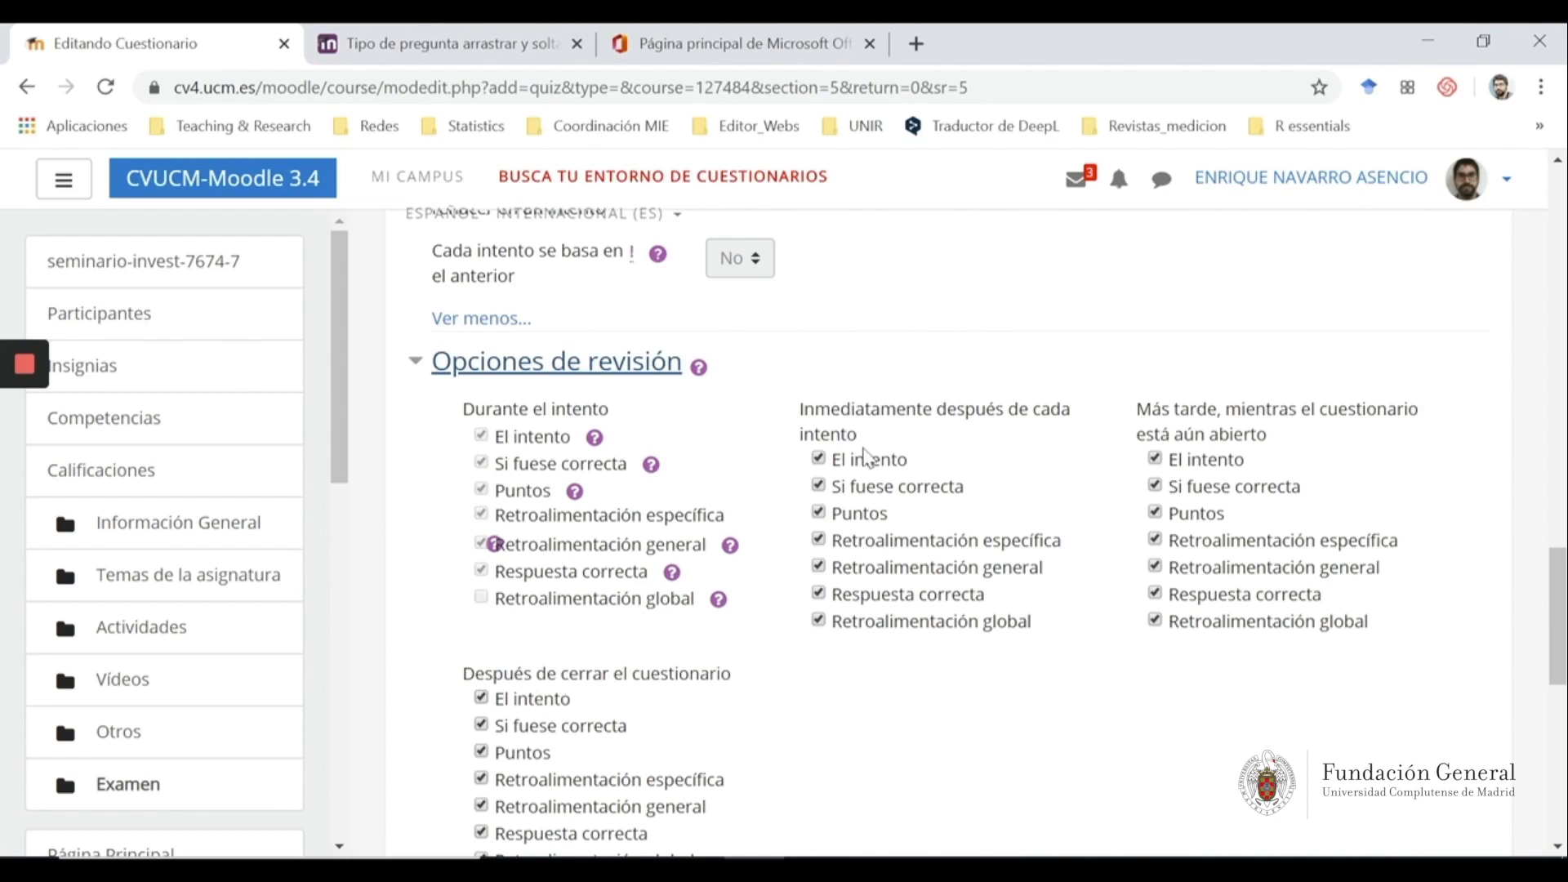
click(818, 486)
click(819, 513)
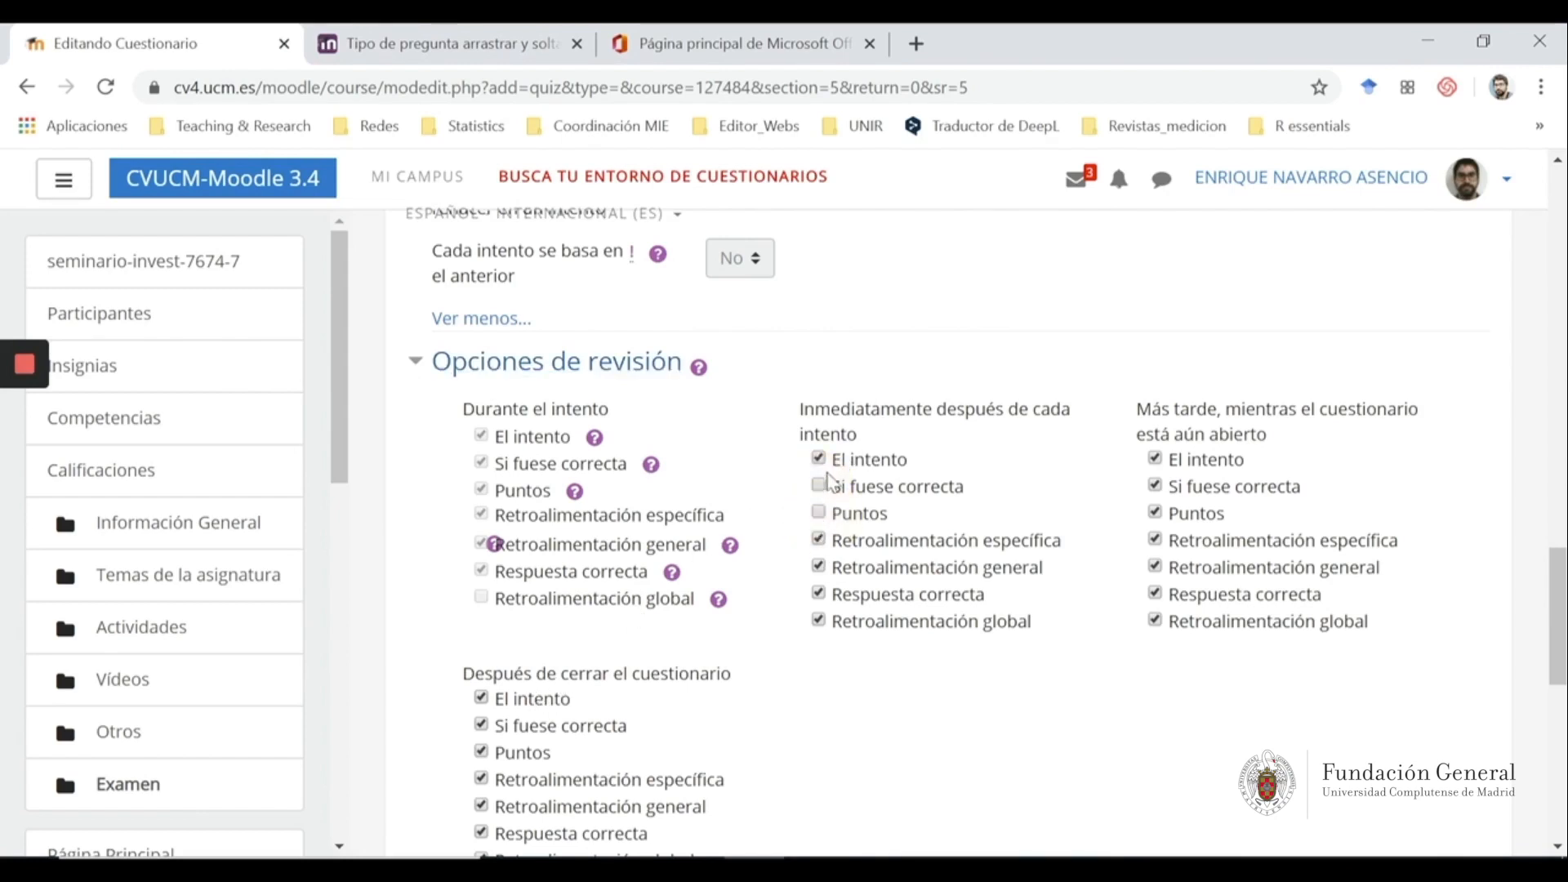
click(819, 539)
click(819, 567)
click(818, 594)
click(819, 621)
click(818, 459)
Disable every review option under "Más tarde, mientras el cuestionario está aún abierto"
click(1155, 486)
click(1155, 513)
click(1155, 540)
click(1155, 567)
click(1155, 594)
click(1155, 621)
click(1155, 459)
Disable every review option under "Después de cerrar el cuestionario"
scroll(666, 596, down, 3)
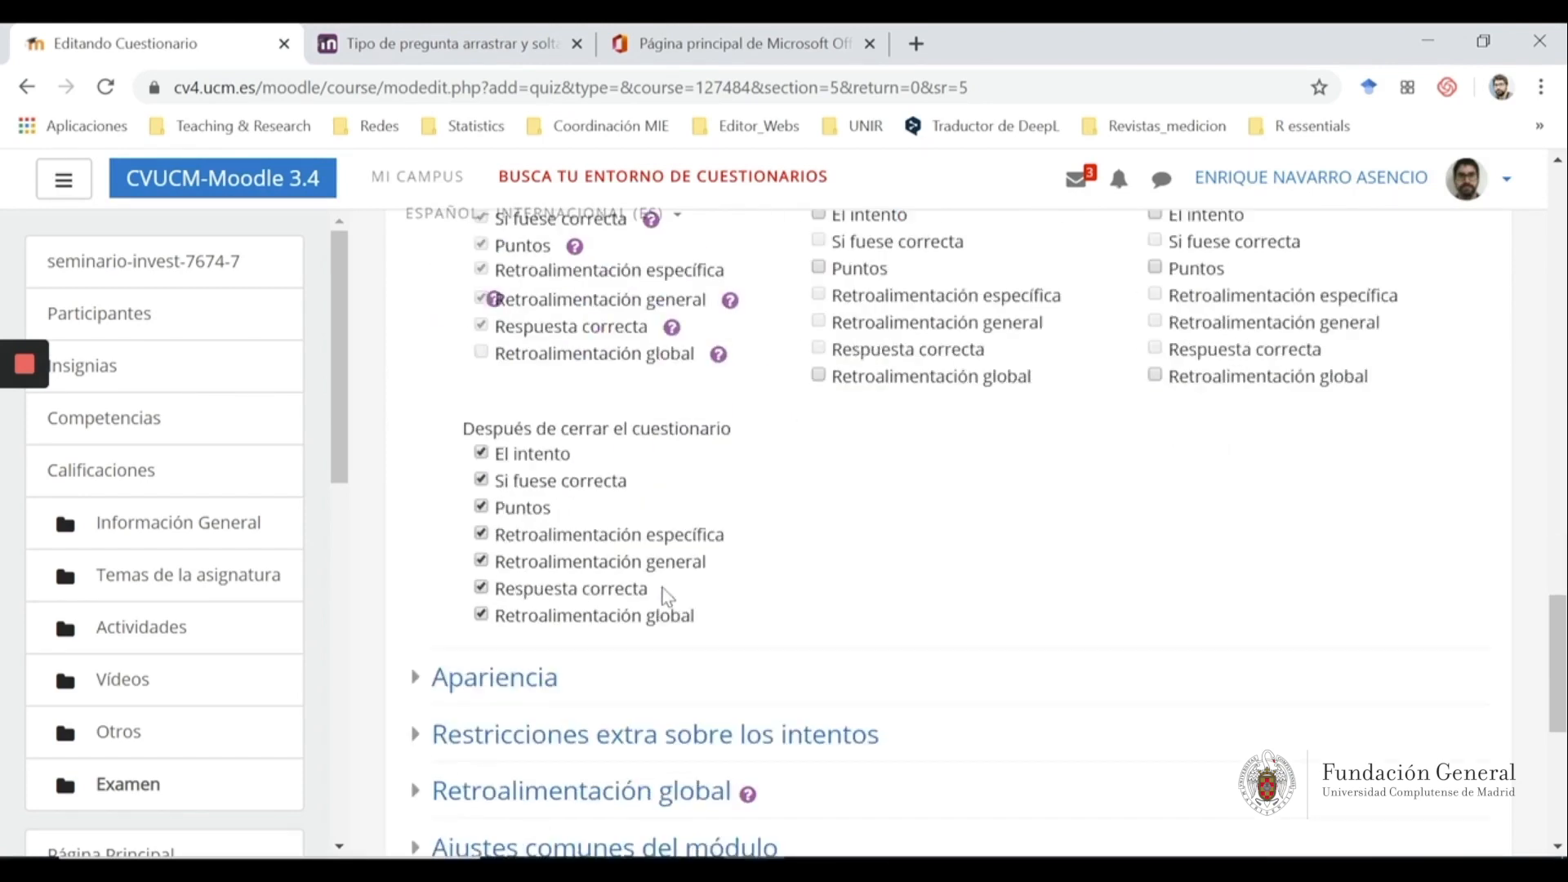
click(482, 613)
click(483, 587)
click(482, 561)
click(482, 534)
click(482, 506)
click(482, 480)
click(482, 454)
Enable El intento, Puntos, Respuesta correcta and Retroalimentación global for review after the quiz closes
click(482, 453)
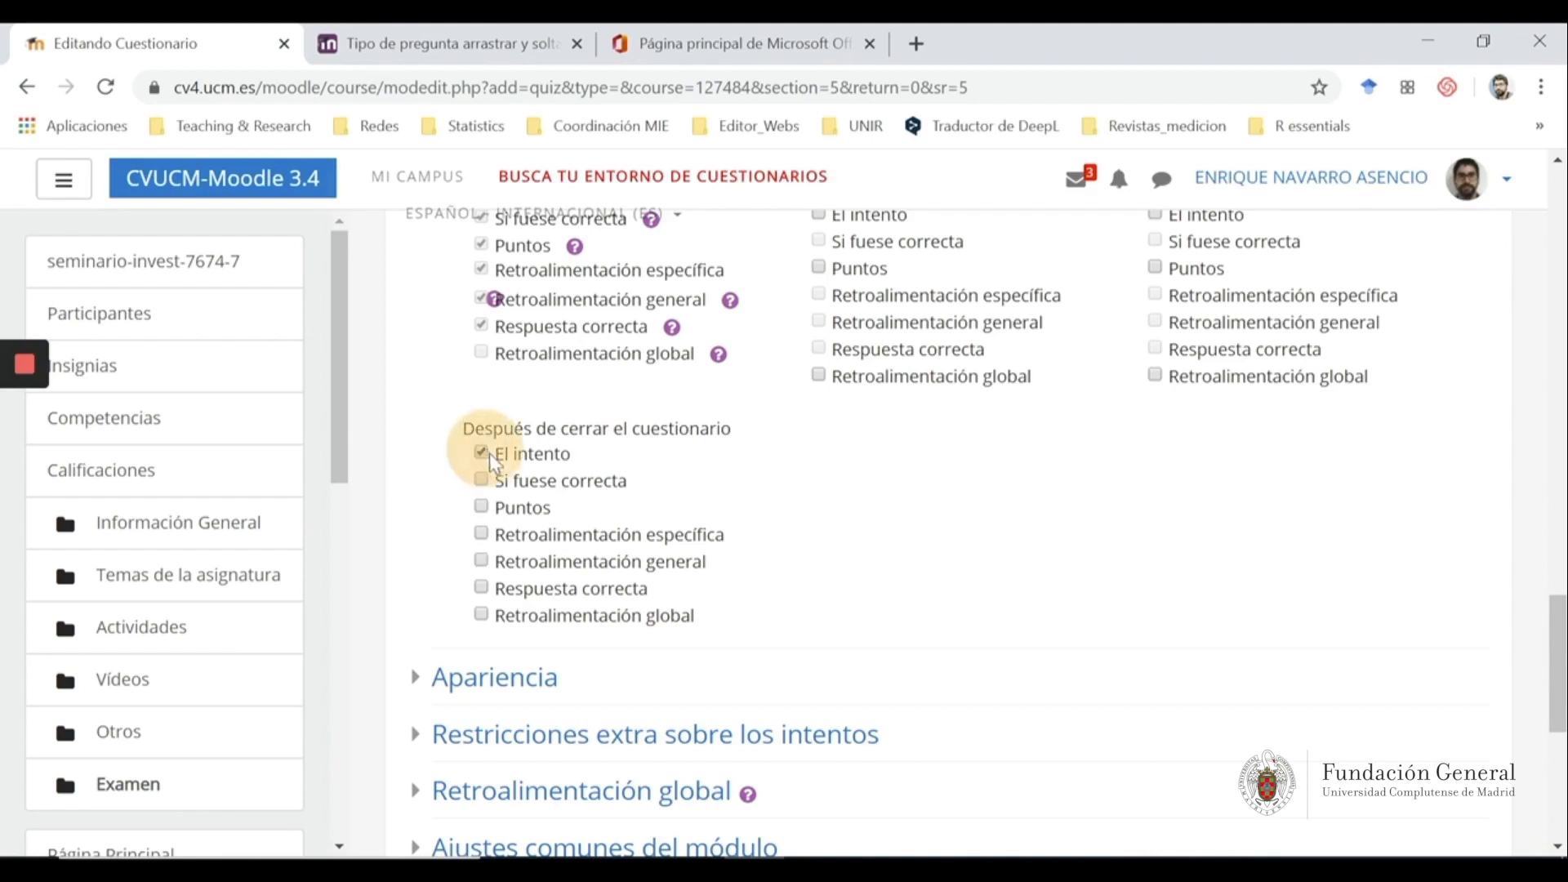
click(483, 508)
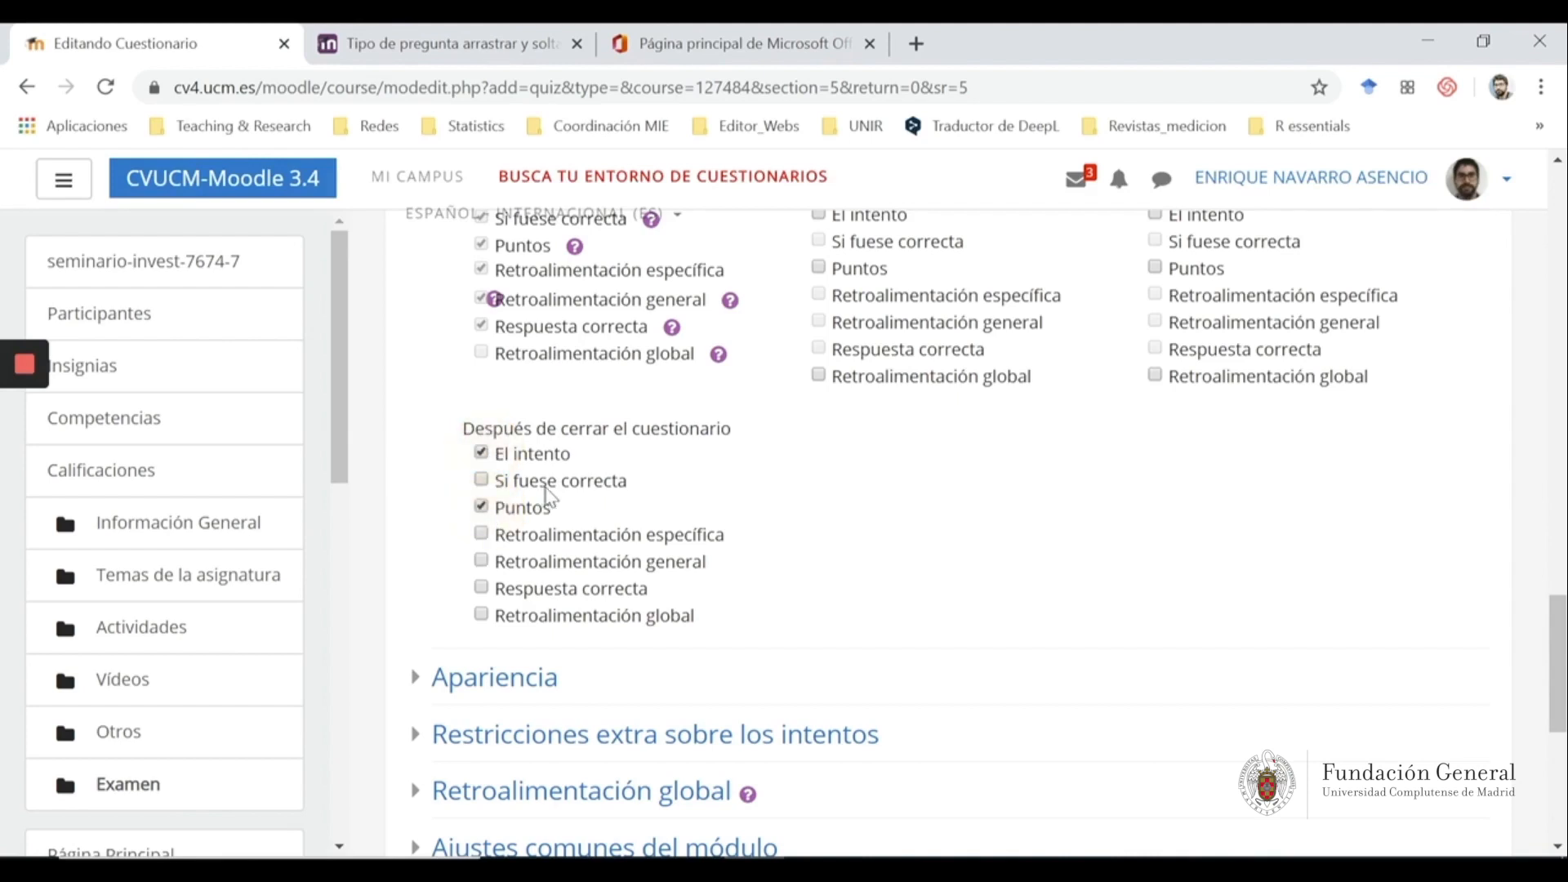
click(481, 614)
click(482, 588)
Show all Apariencia settings and check the choices for decimals in the grades, keeping 2
scroll(485, 599, down, 3)
click(494, 432)
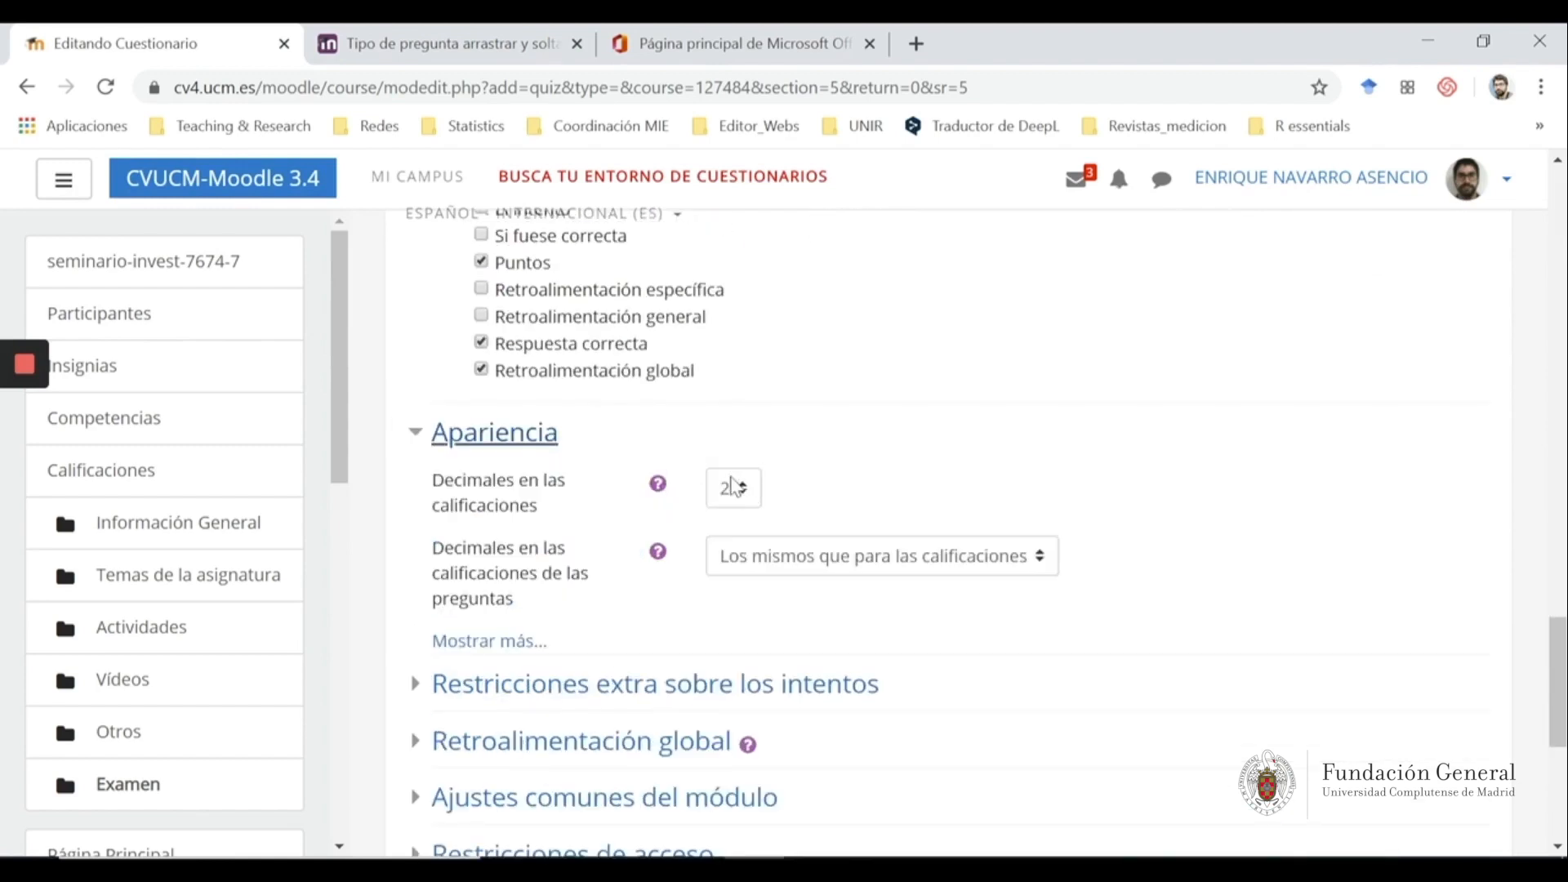
click(478, 642)
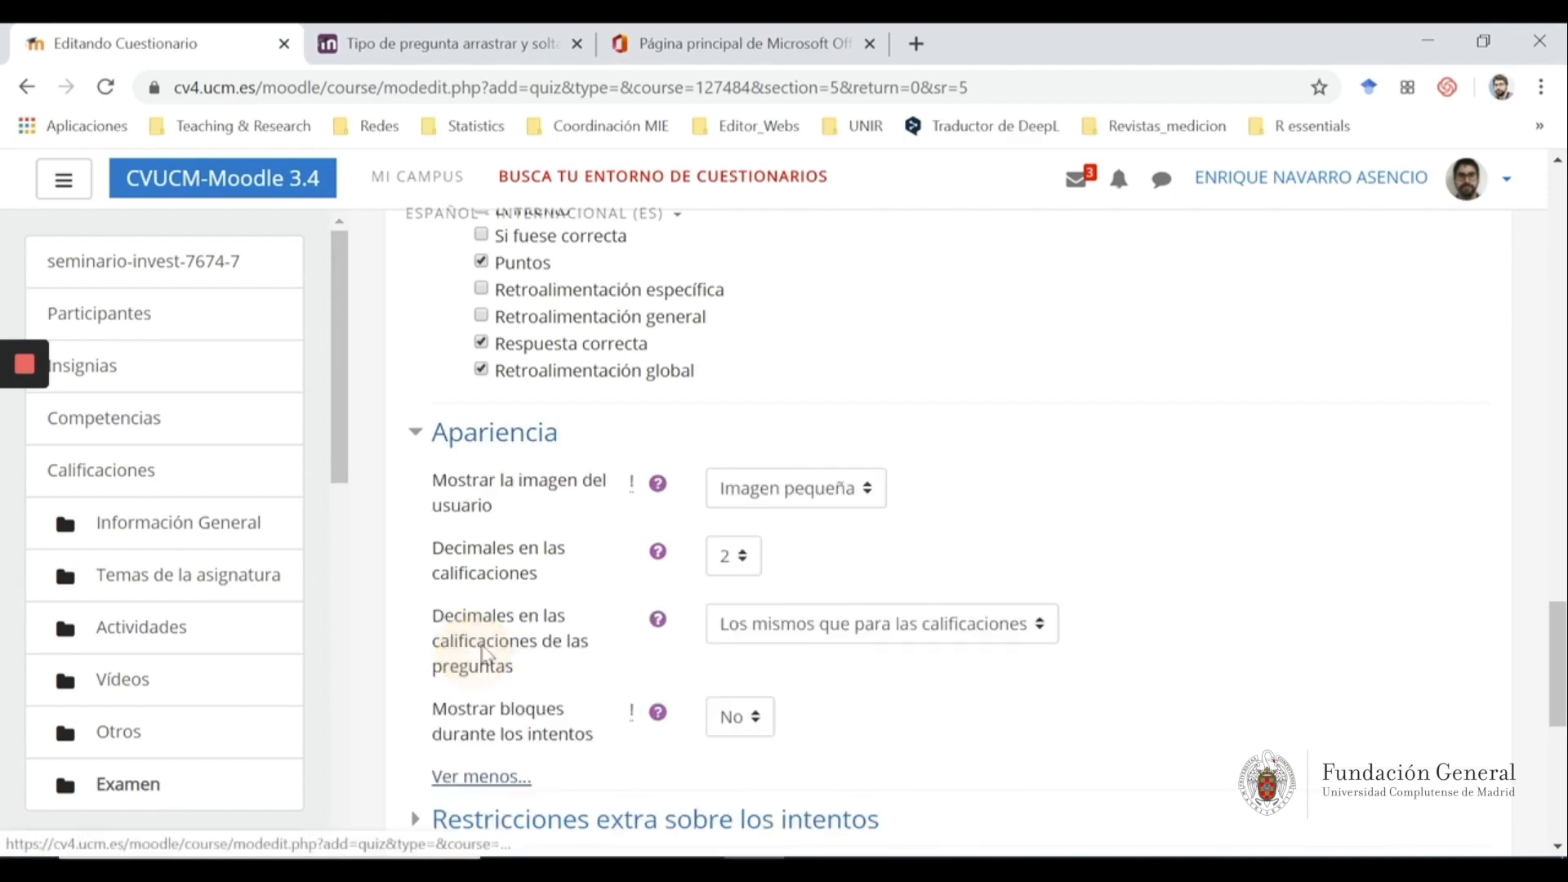
click(735, 560)
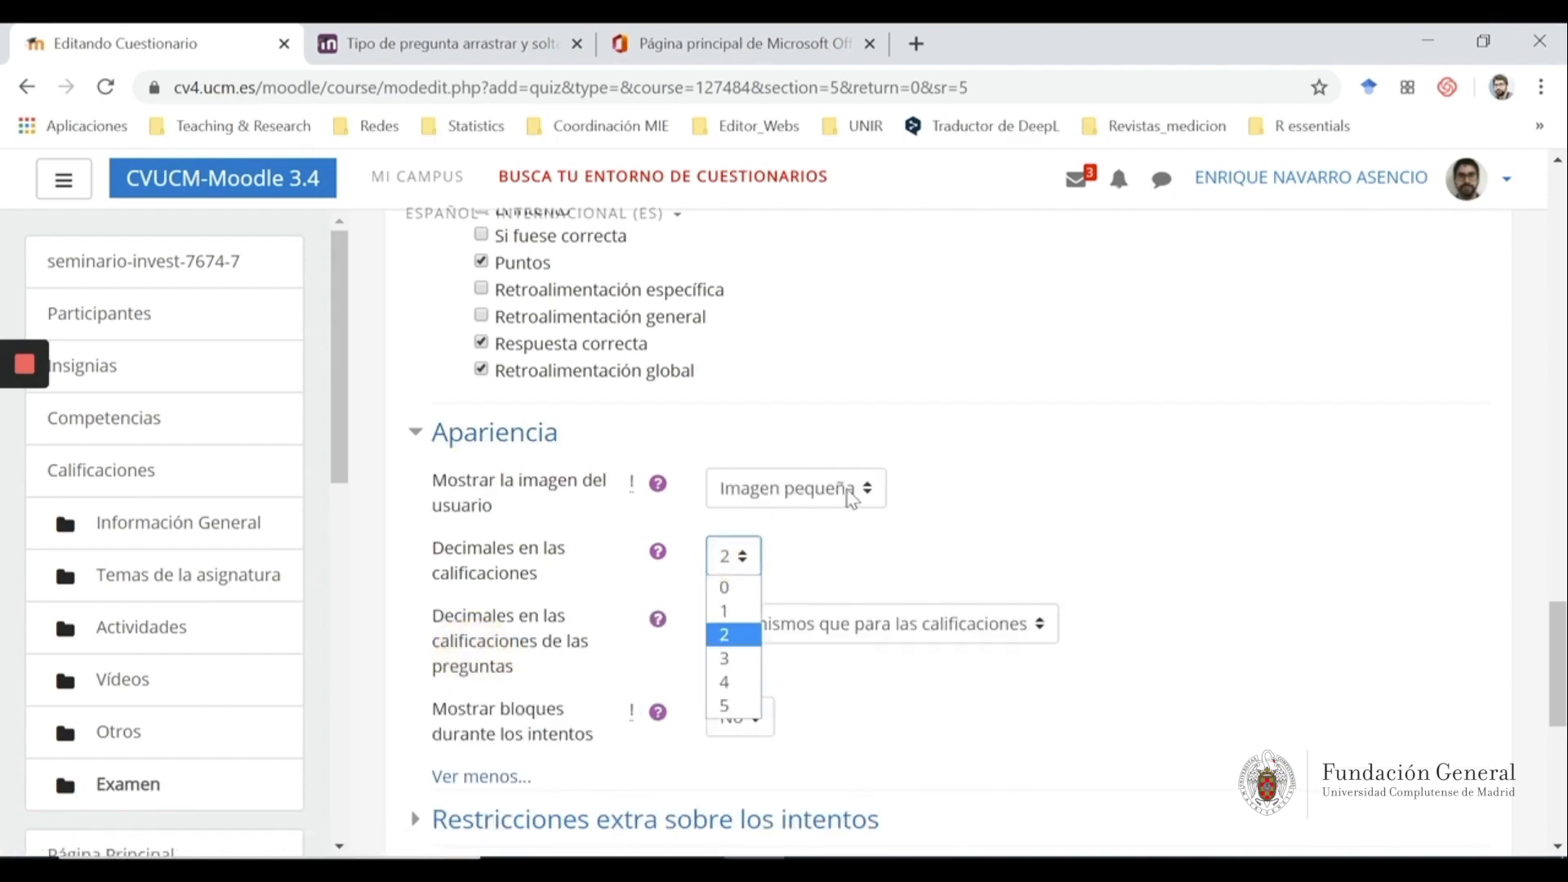
click(1015, 479)
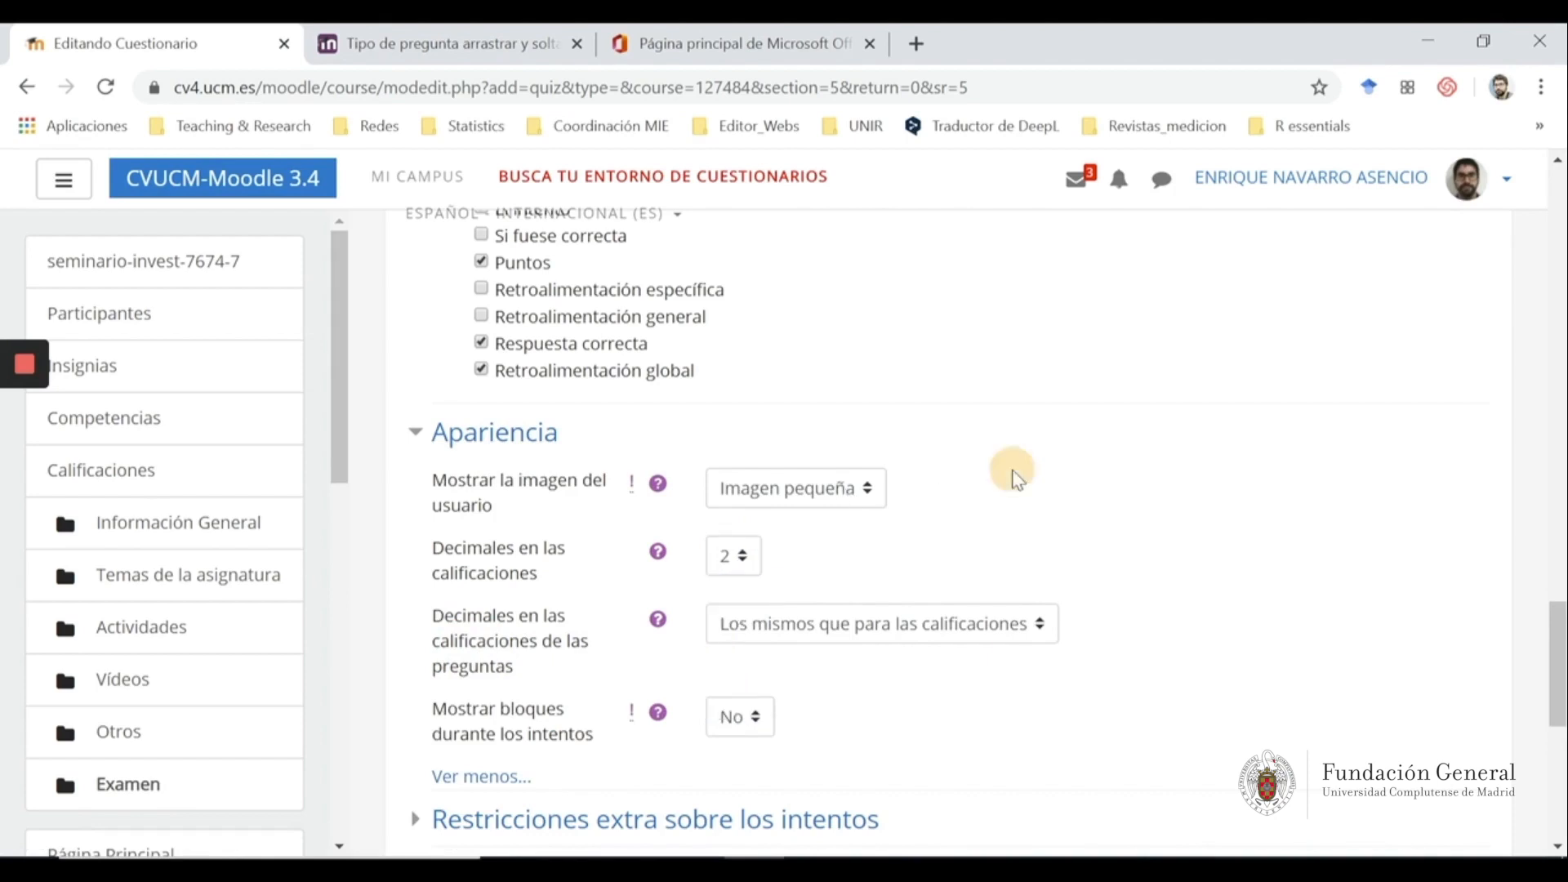
In Retroalimentación global, set the first grade boundary to 75% and its upper comment to "Buen trabajo"
scroll(1046, 508, down, 1)
scroll(1046, 508, down, 1)
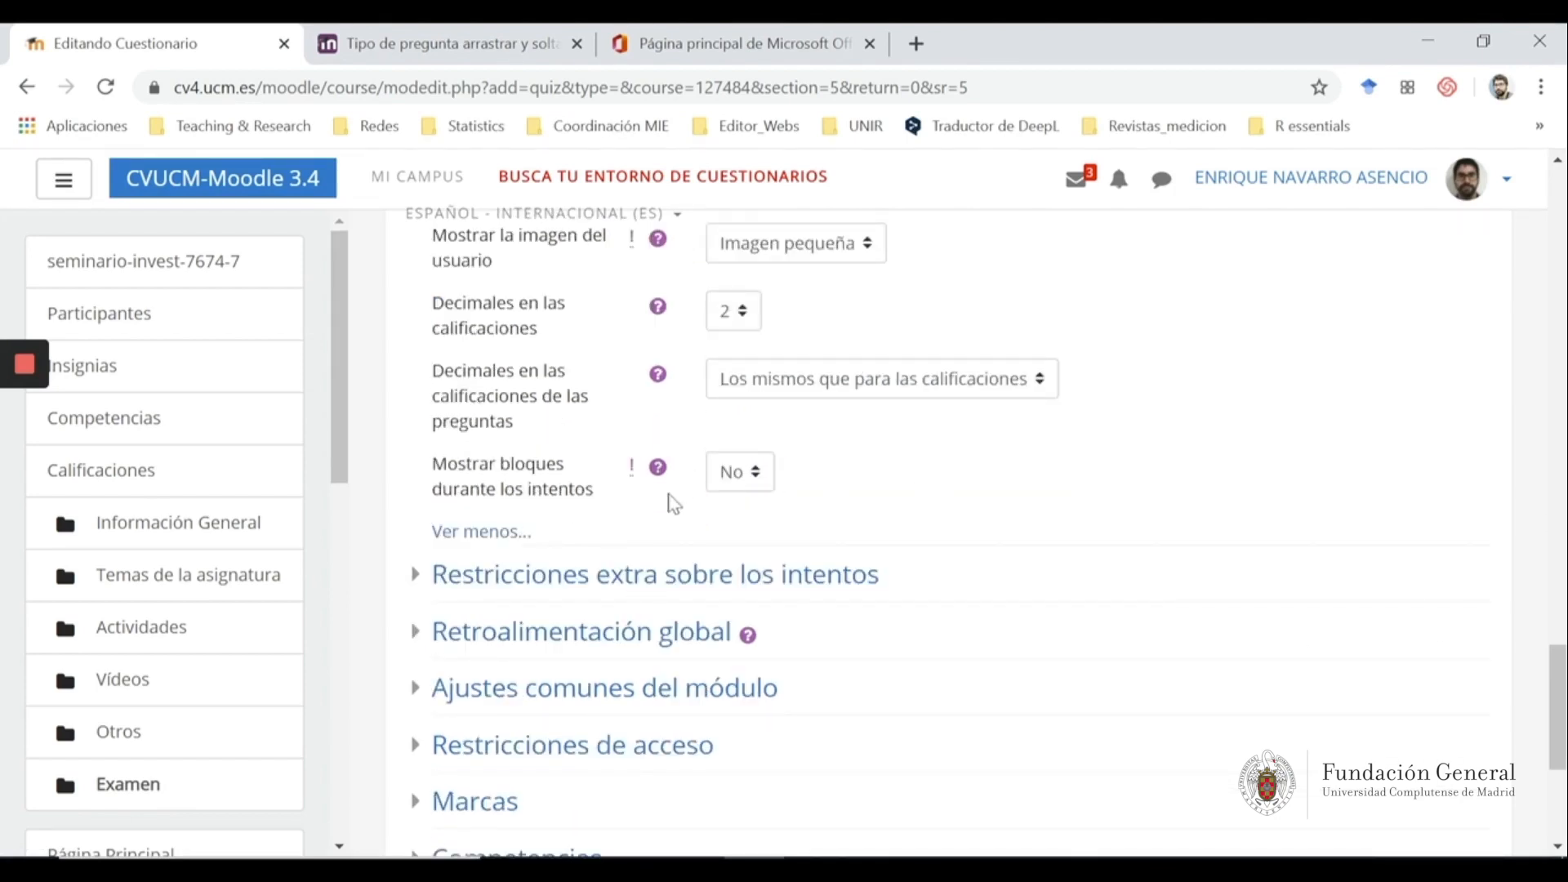
scroll(702, 515, down, 1)
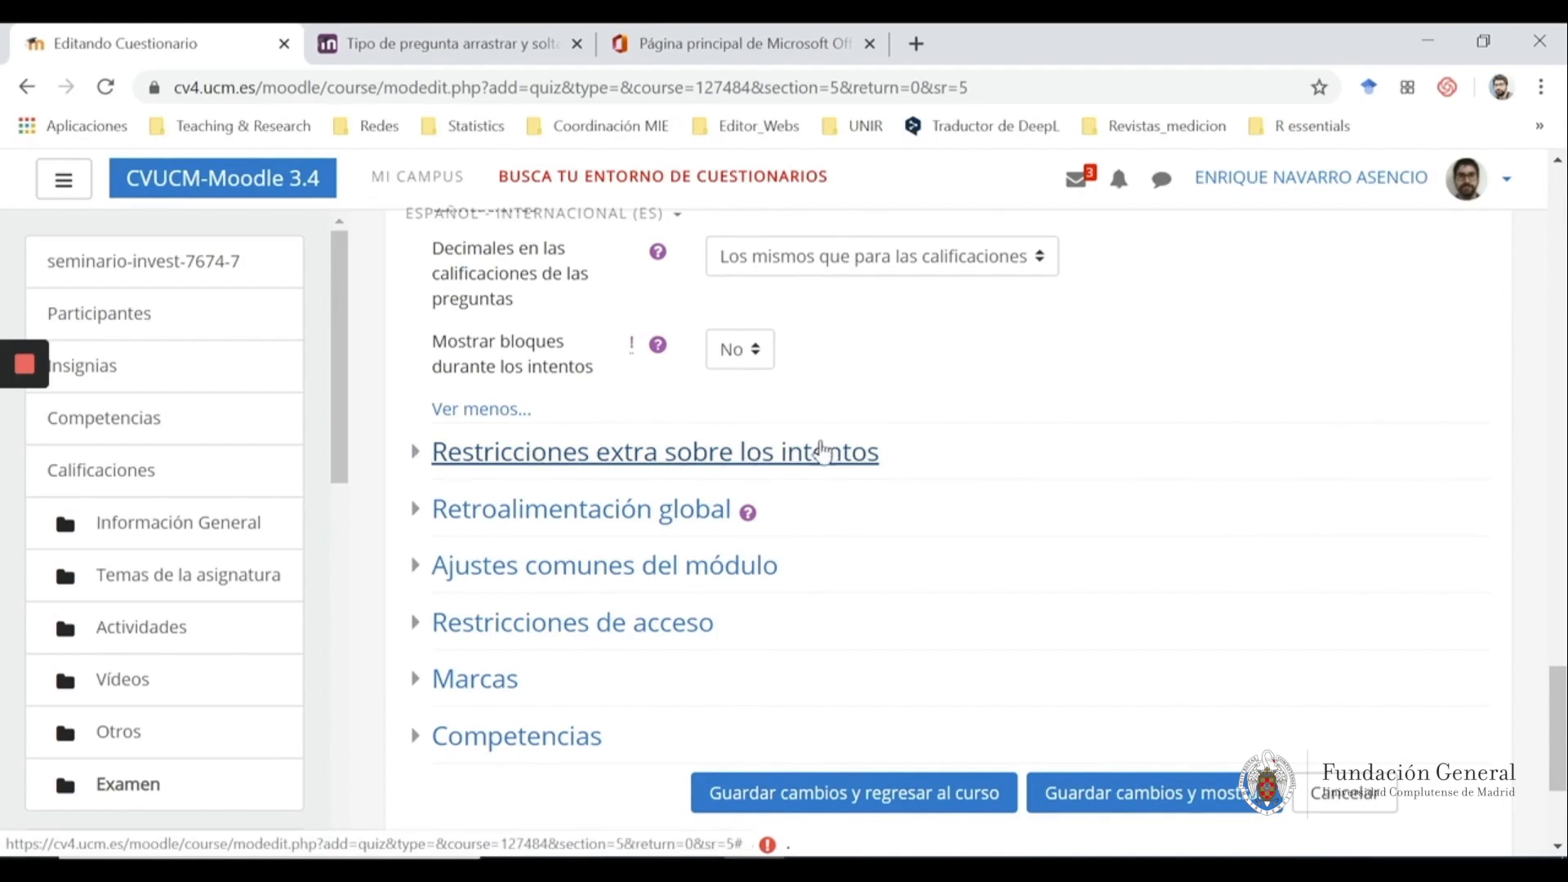
click(416, 511)
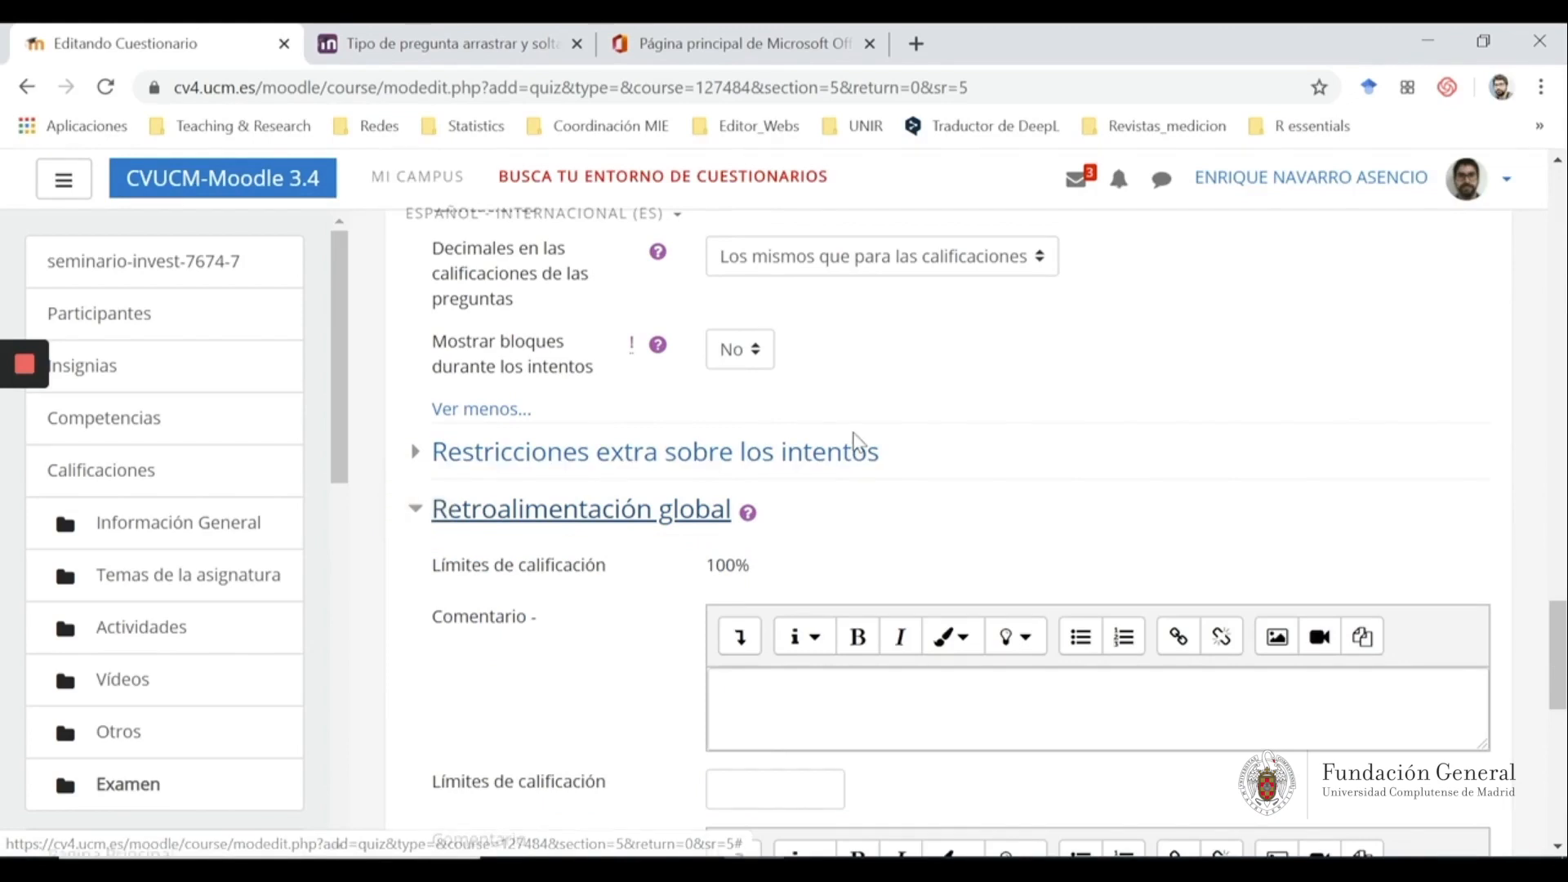
scroll(855, 441, down, 3)
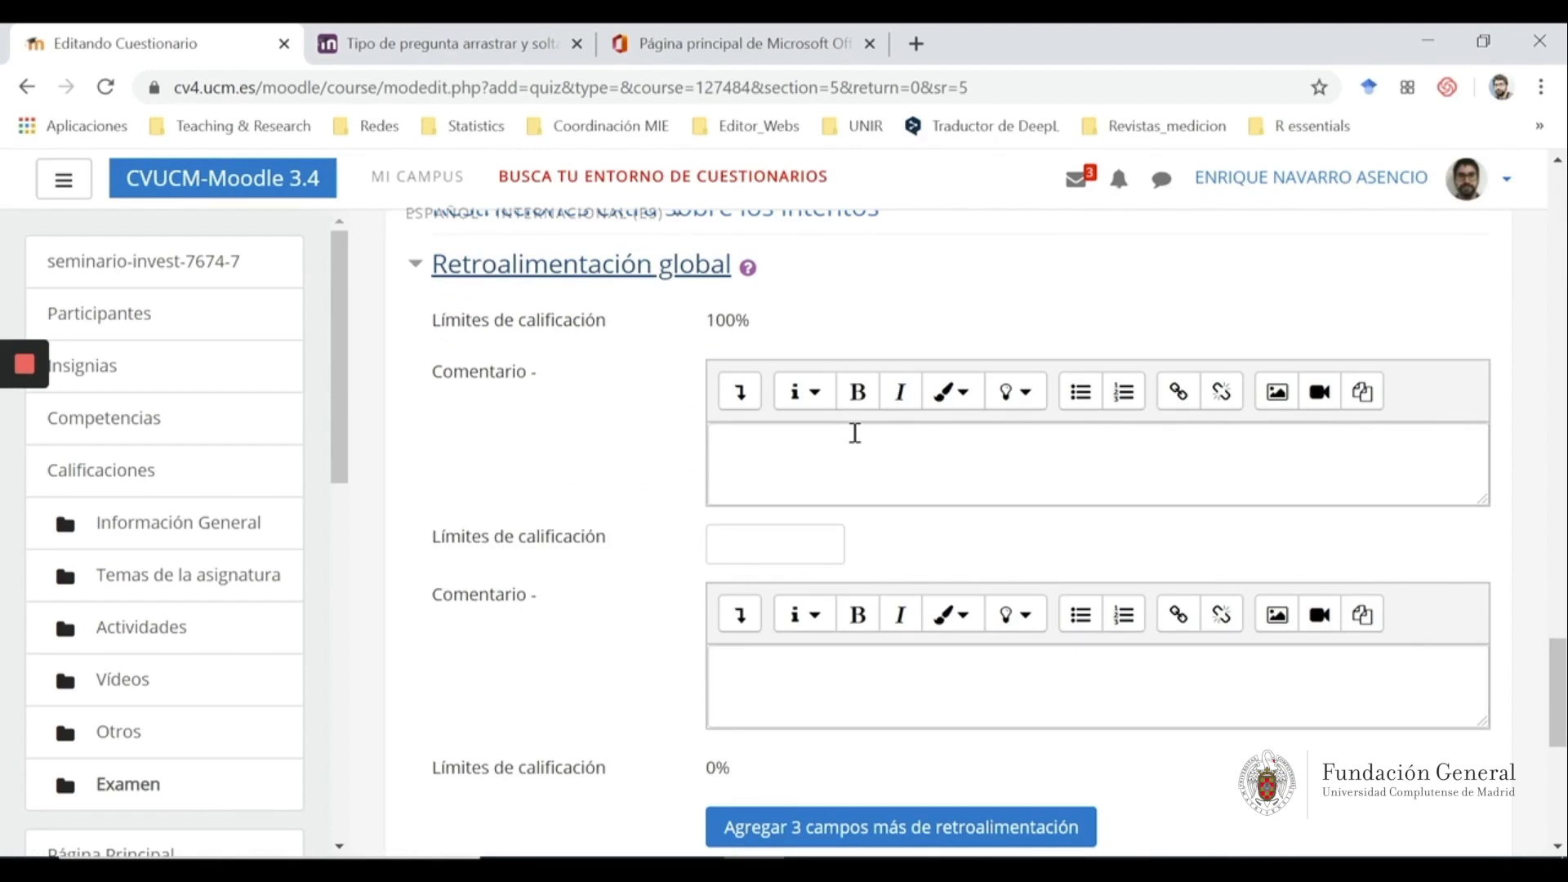
click(717, 548)
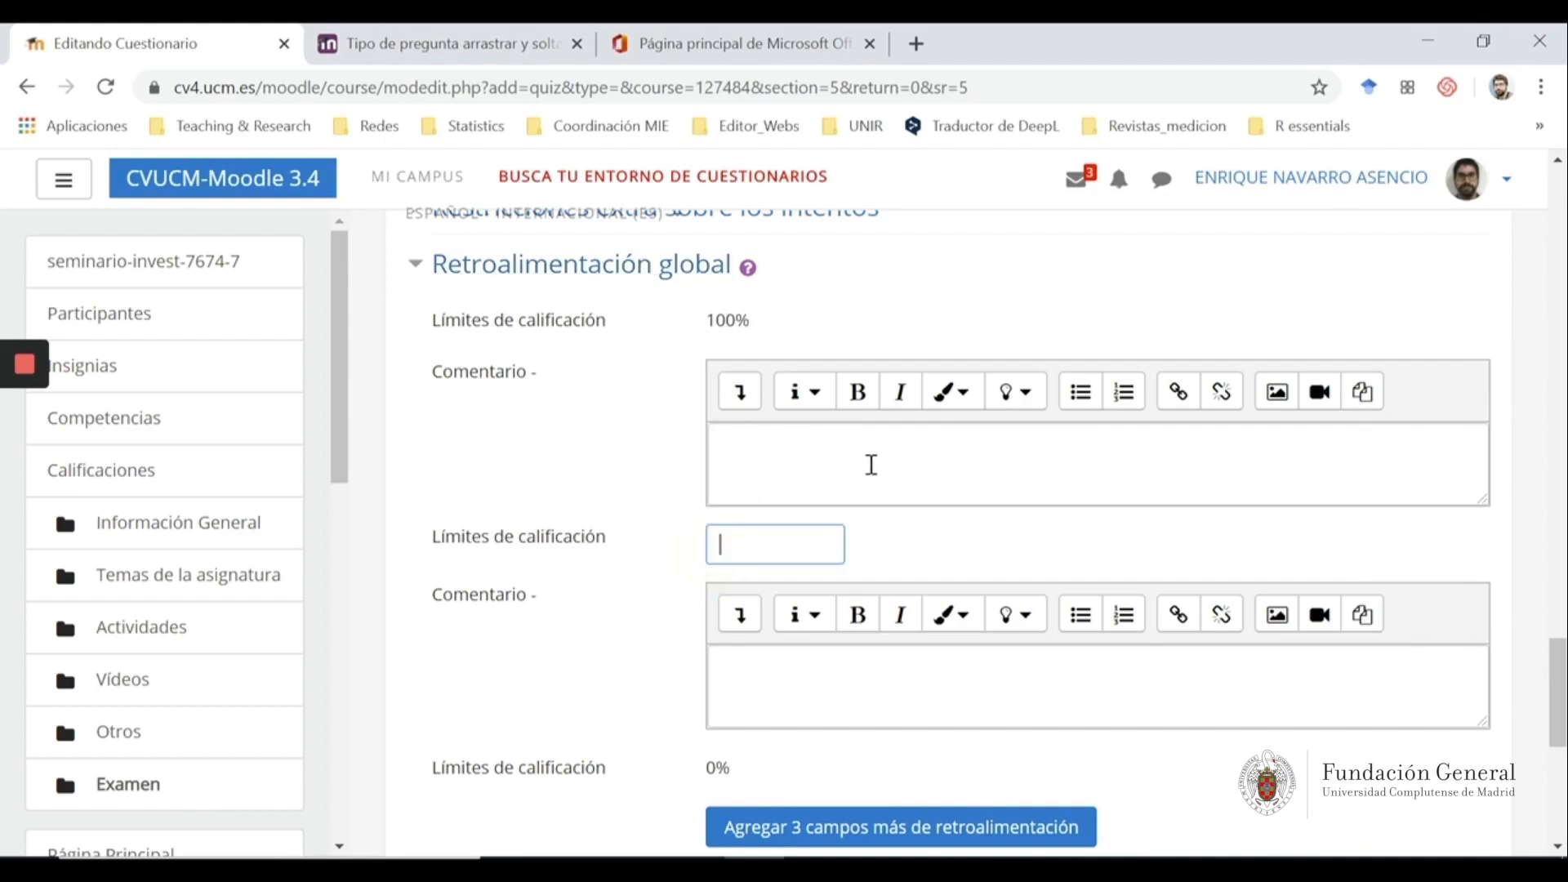
text(75%)
click(876, 460)
text(Buen trabajo)
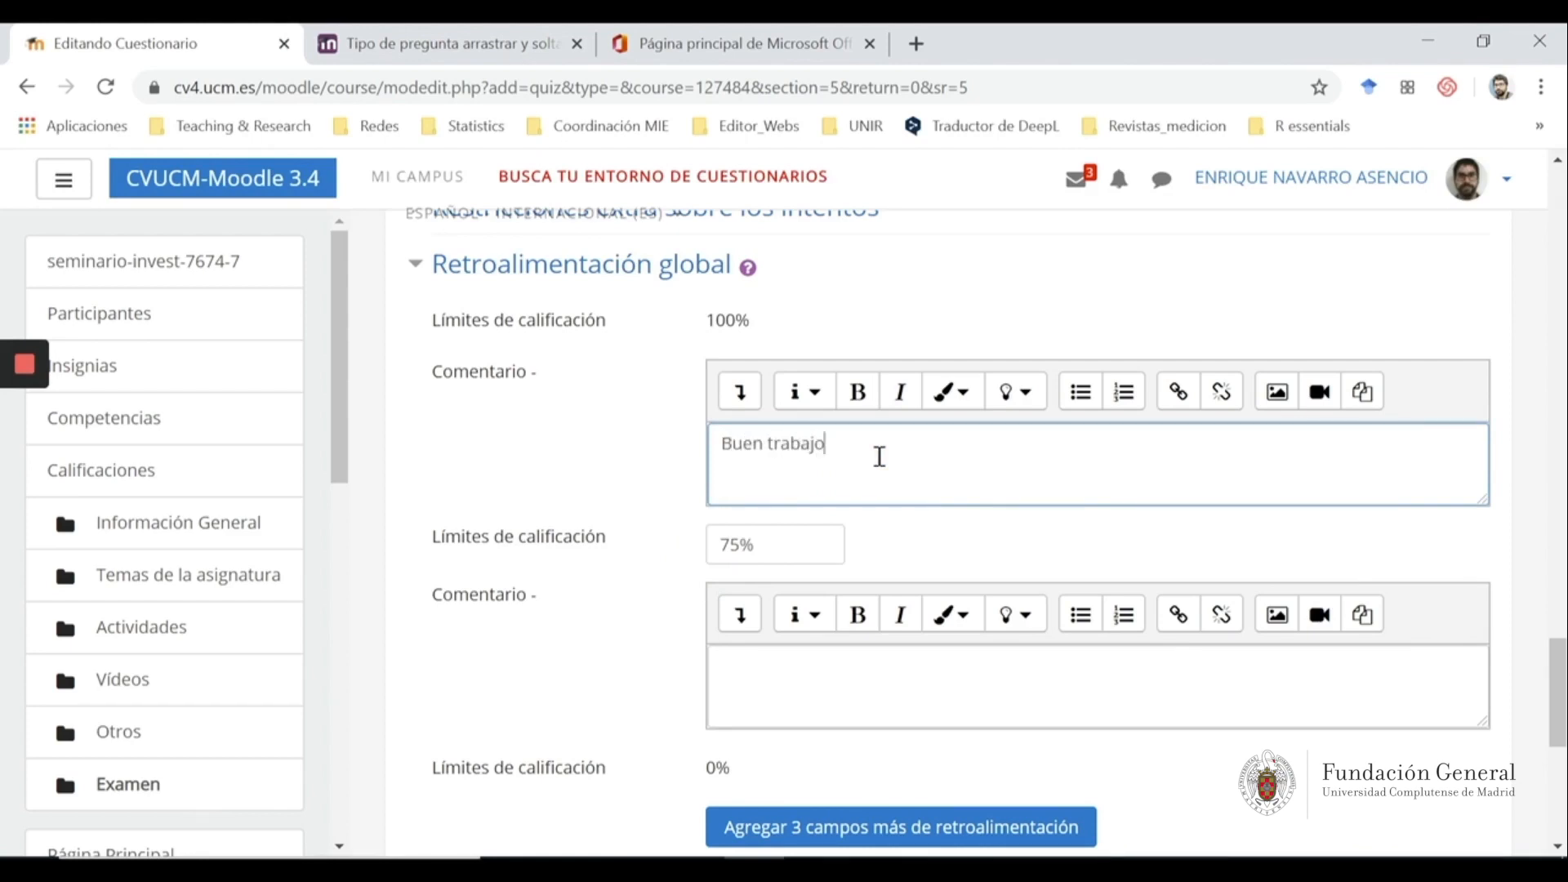
Add 3 more feedback fields, and set the second grade boundary to 50% with the comment "Bien" above it
scroll(880, 456, down, 2)
click(877, 724)
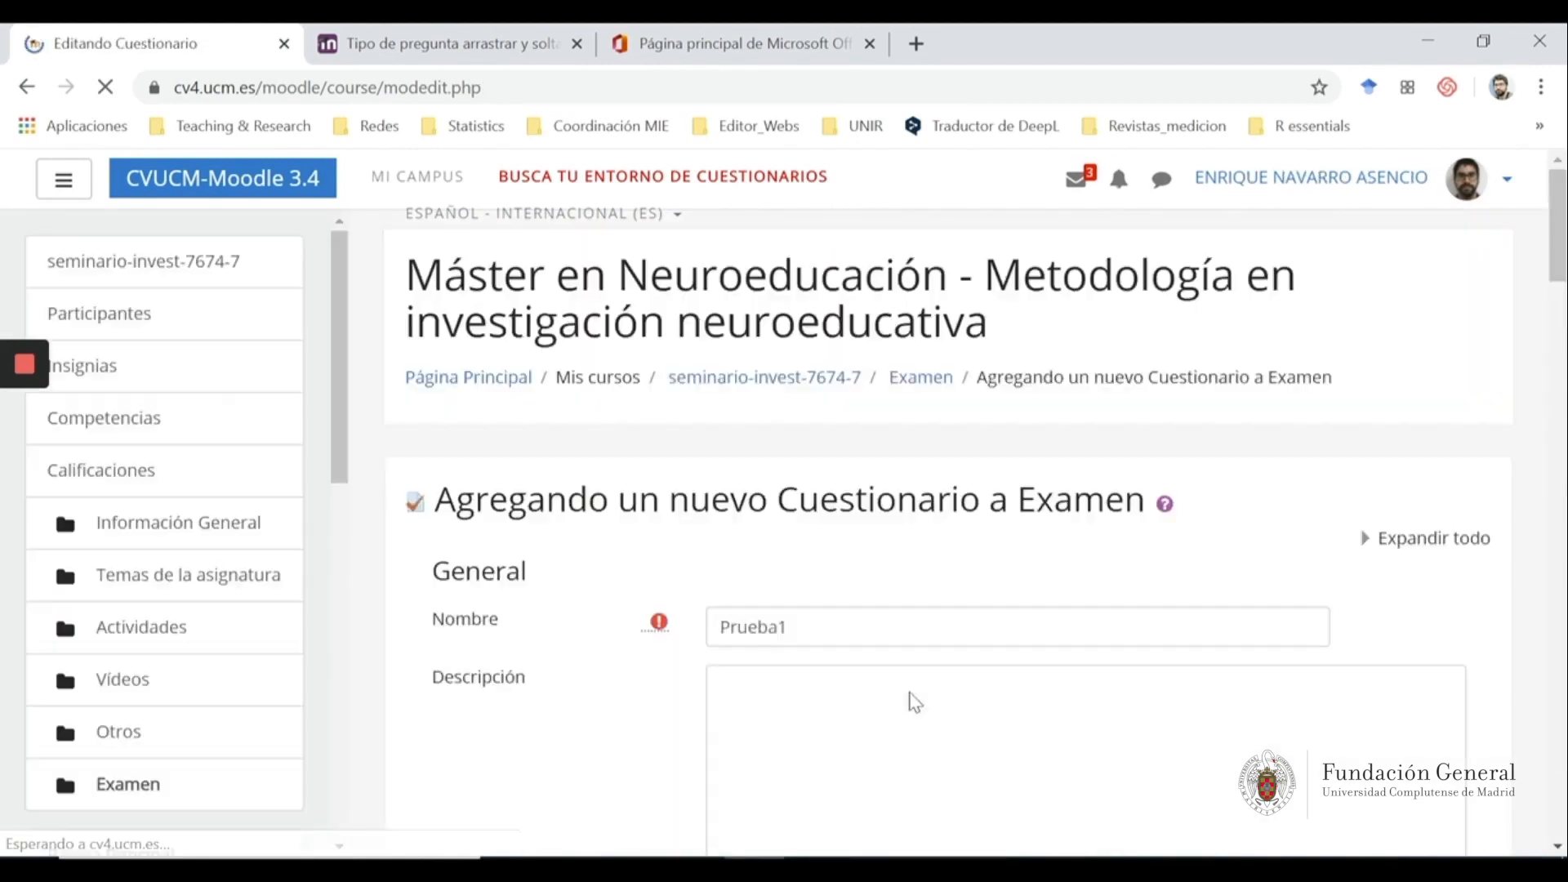
scroll(915, 704, down, 9)
scroll(913, 698, down, 20)
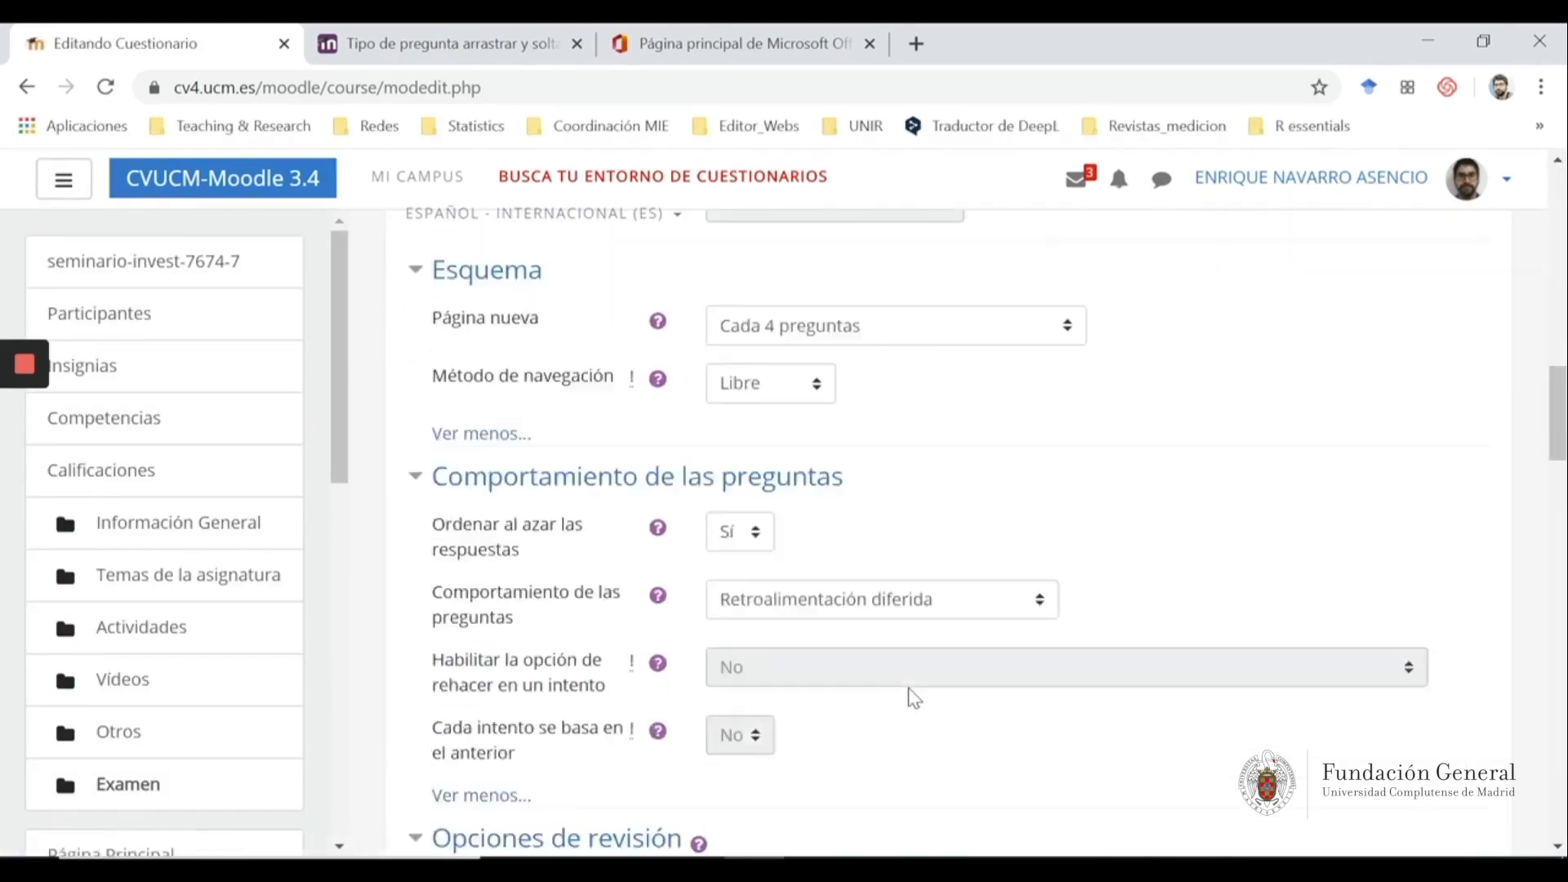
scroll(907, 694, down, 6)
scroll(782, 625, up, 3)
click(771, 660)
text(5)
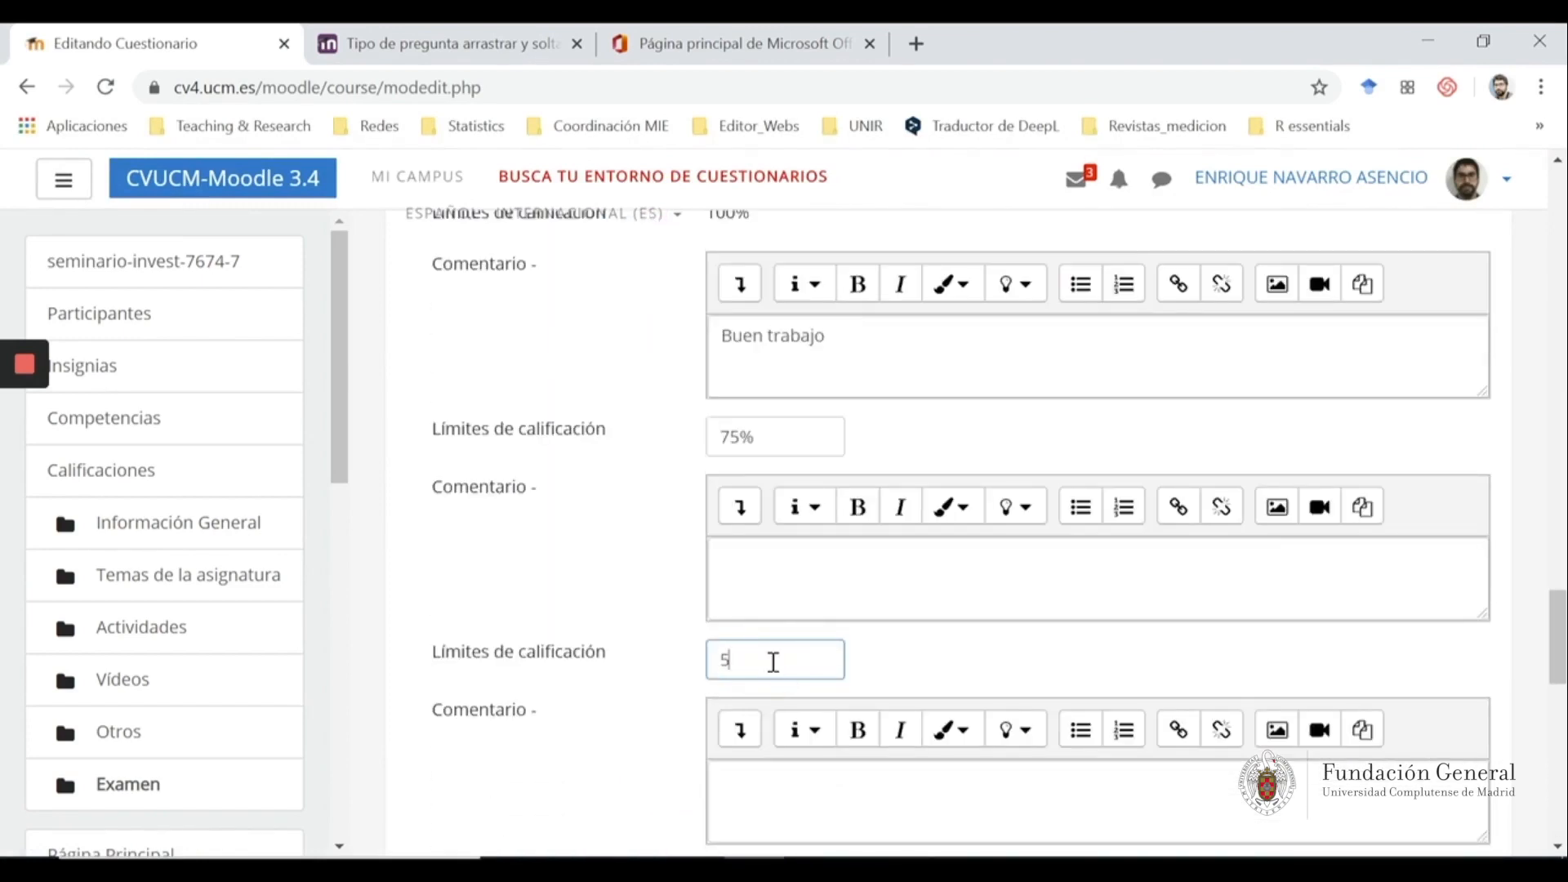
text(0%)
click(817, 549)
text(Bien)
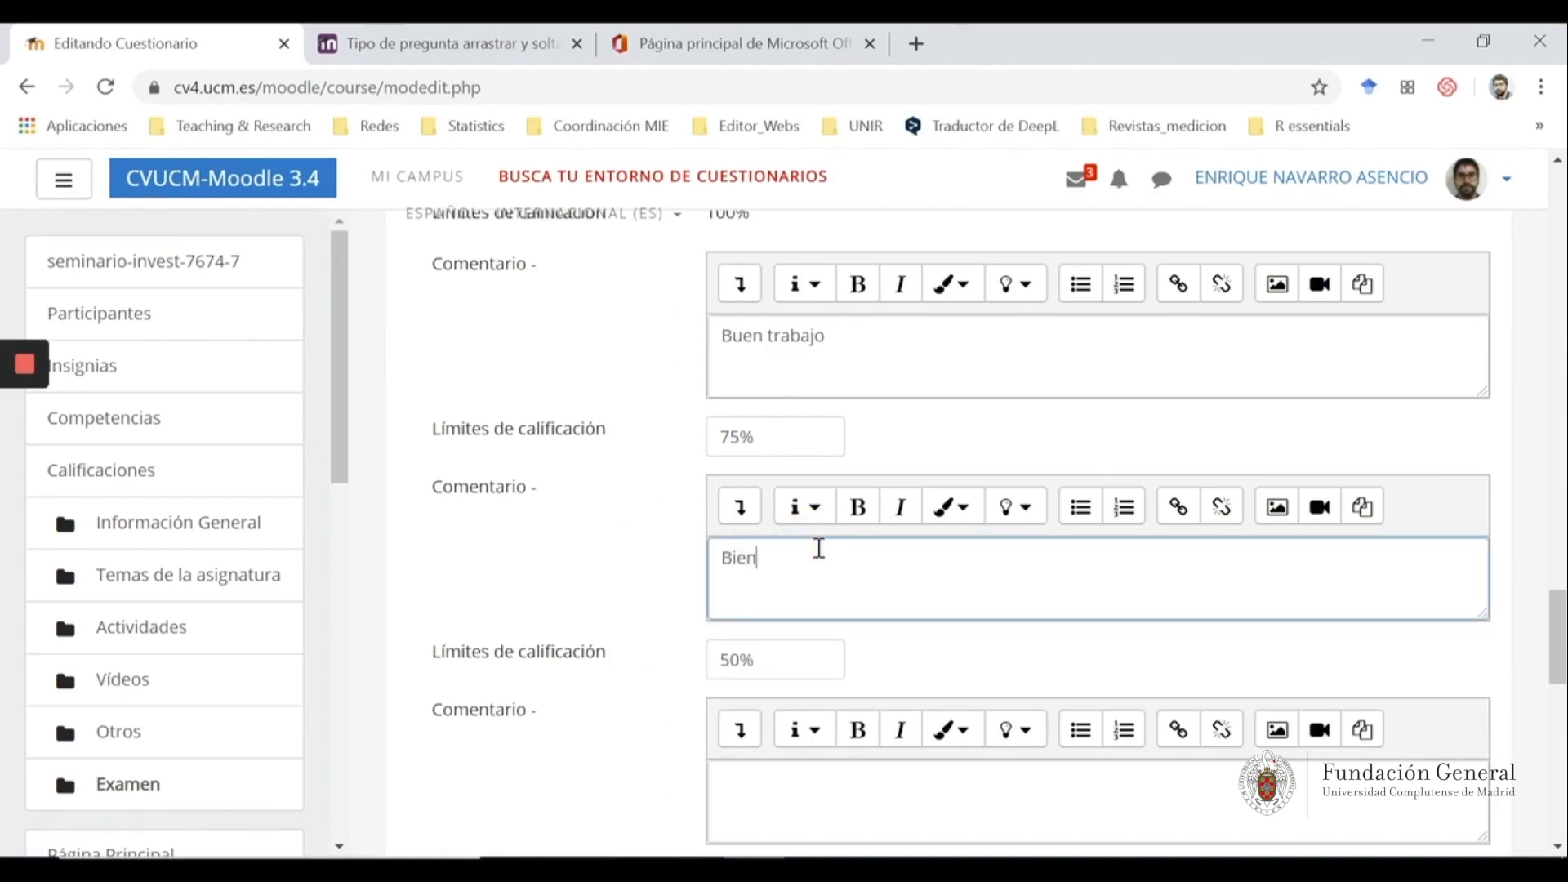
Enter "Mejorar" as the feedback comment for grades below the 50% boundary
scroll(819, 549, down, 5)
scroll(739, 448, down, 3)
click(749, 782)
click(804, 545)
text(Mejorar)
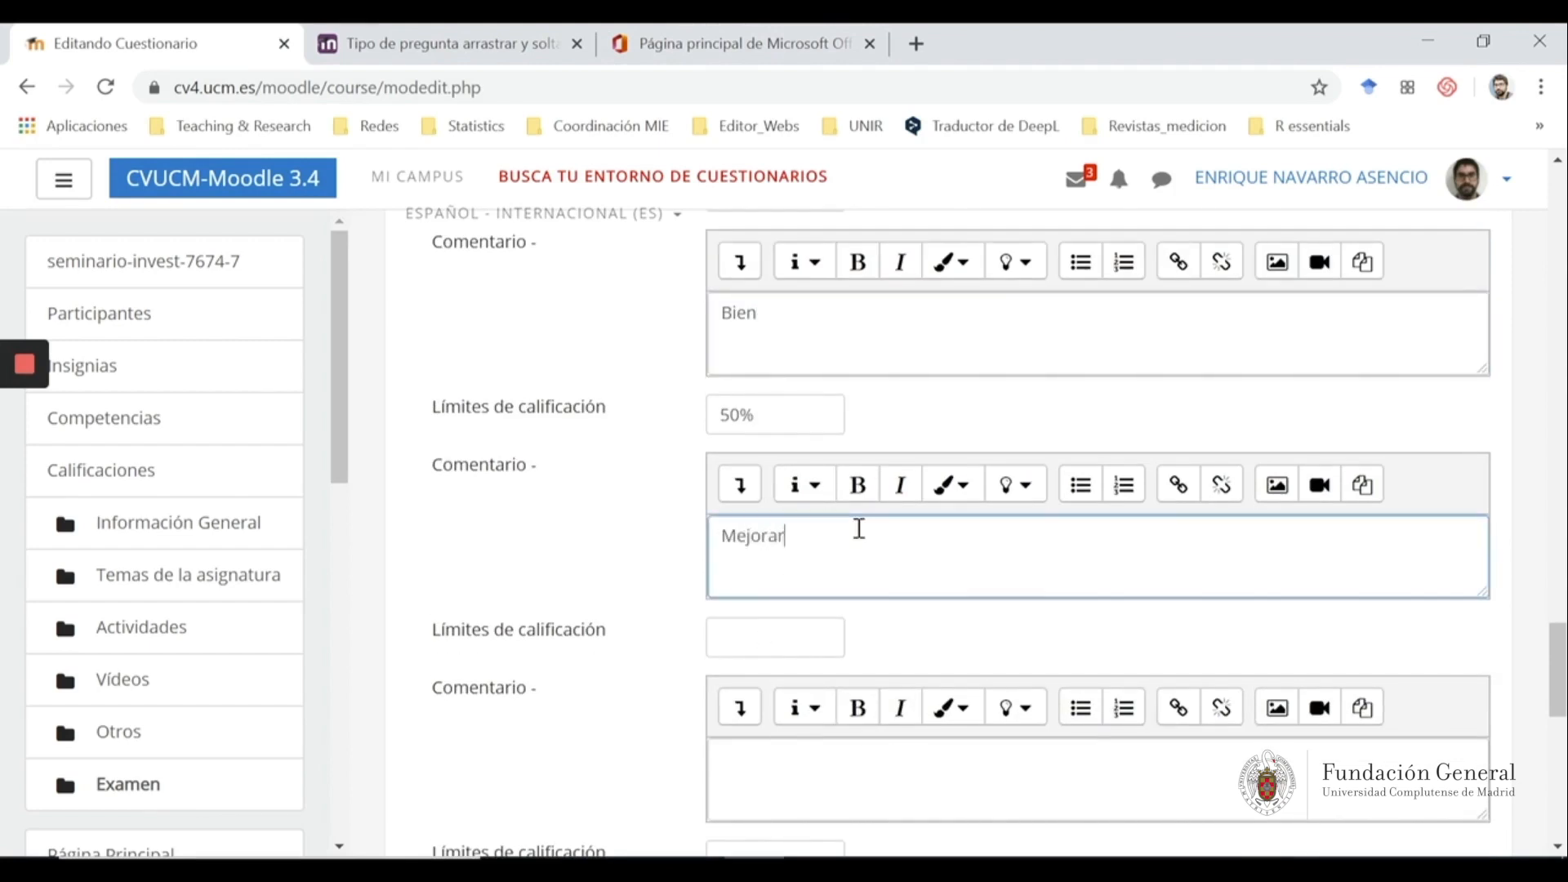
Expand Ajustes comunes del módulo to review its settings, and try to save the quiz and return to the course
scroll(907, 570, down, 6)
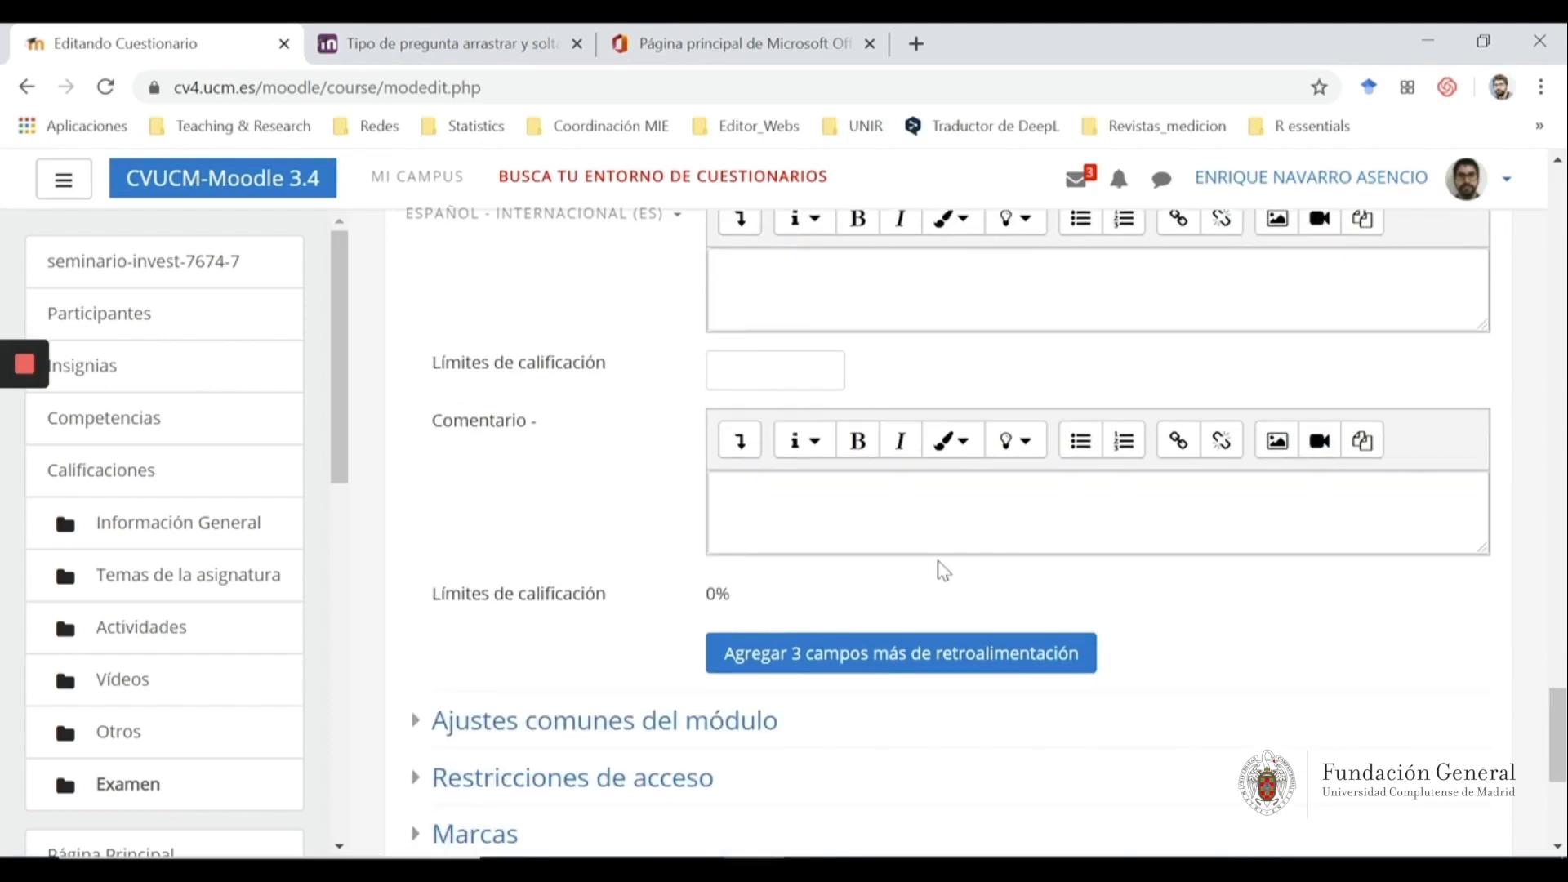
scroll(1017, 557, down, 1)
scroll(1017, 557, down, 3)
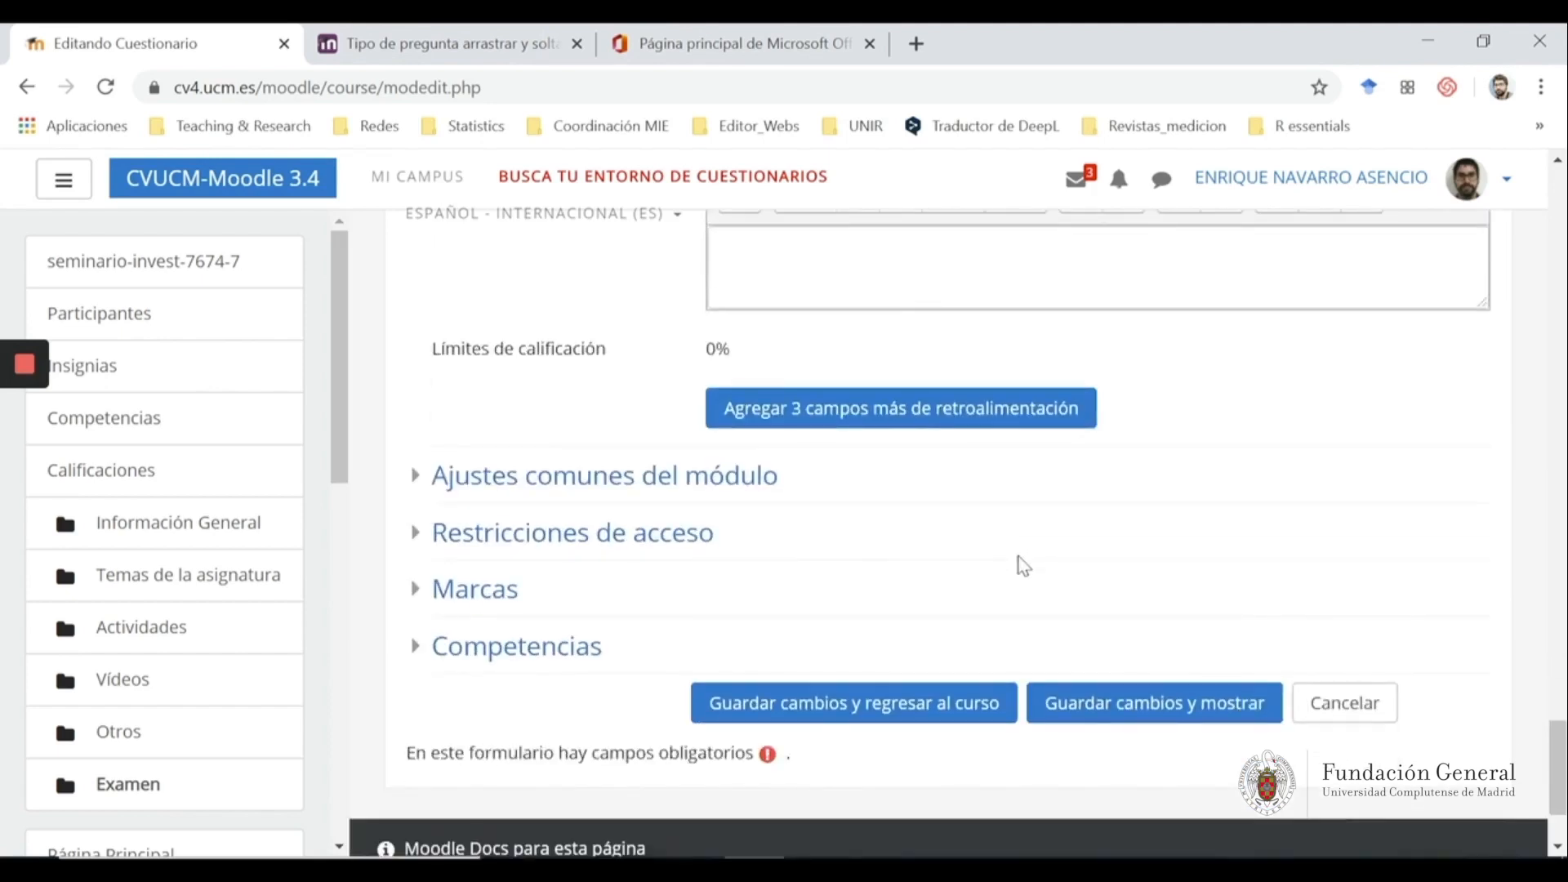
click(413, 482)
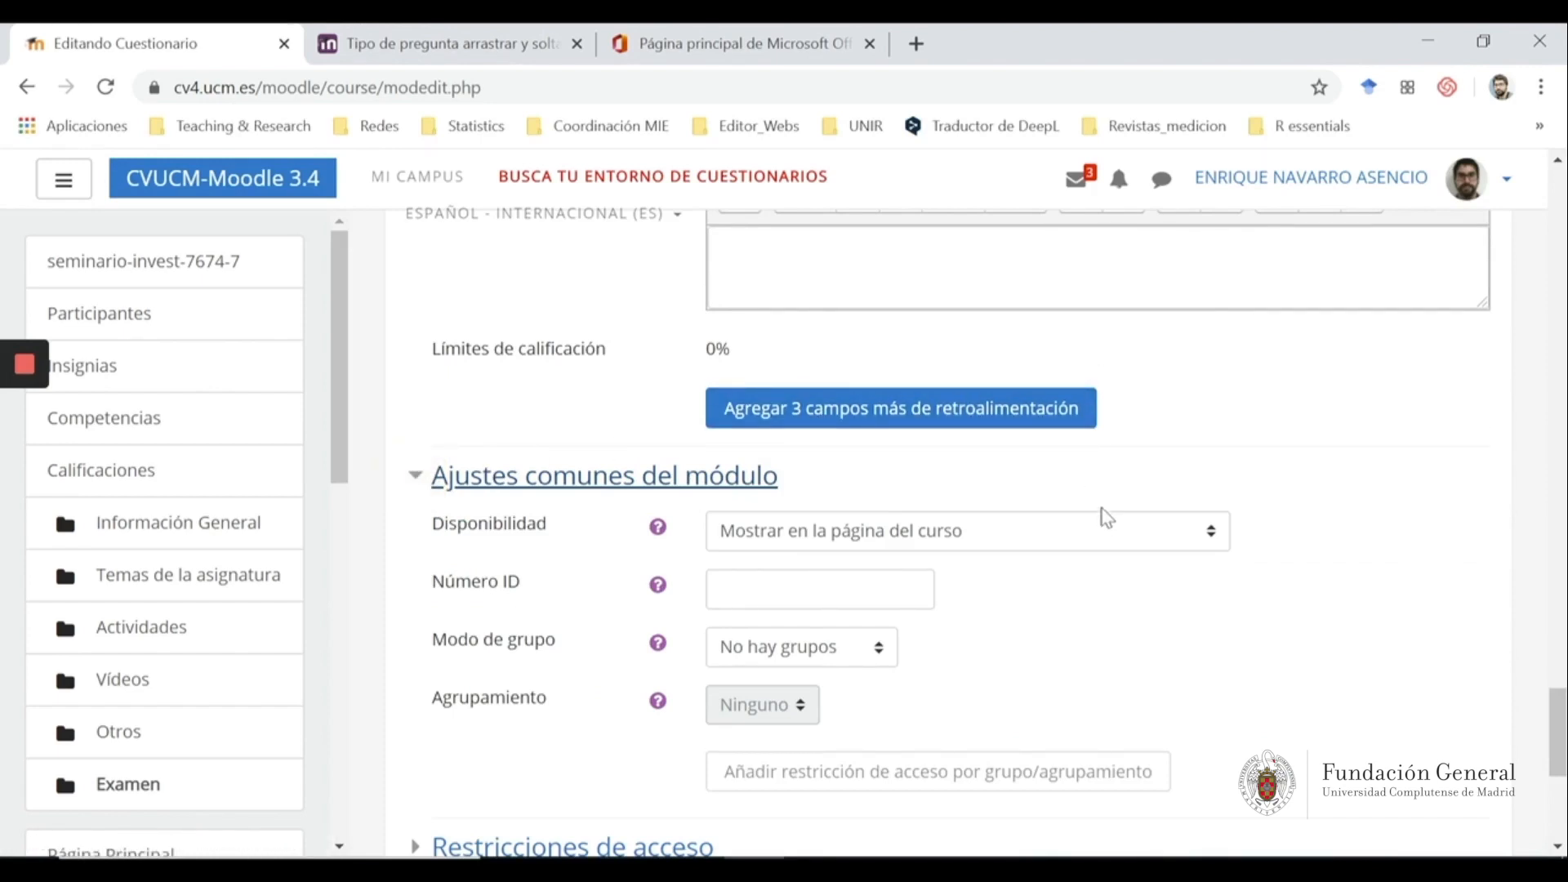
scroll(1106, 519, down, 4)
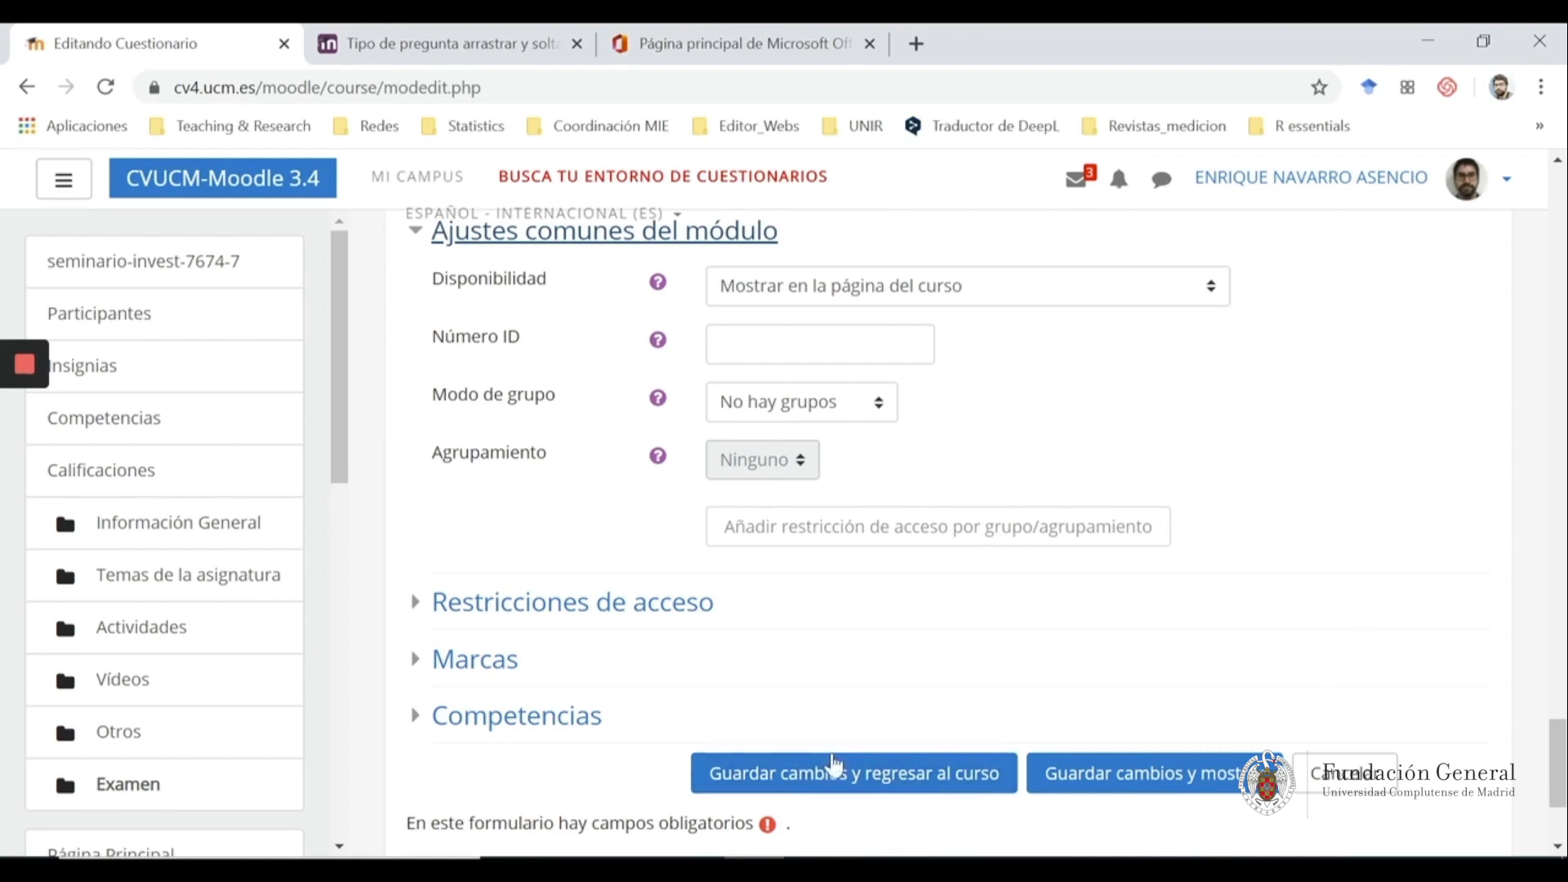
click(932, 779)
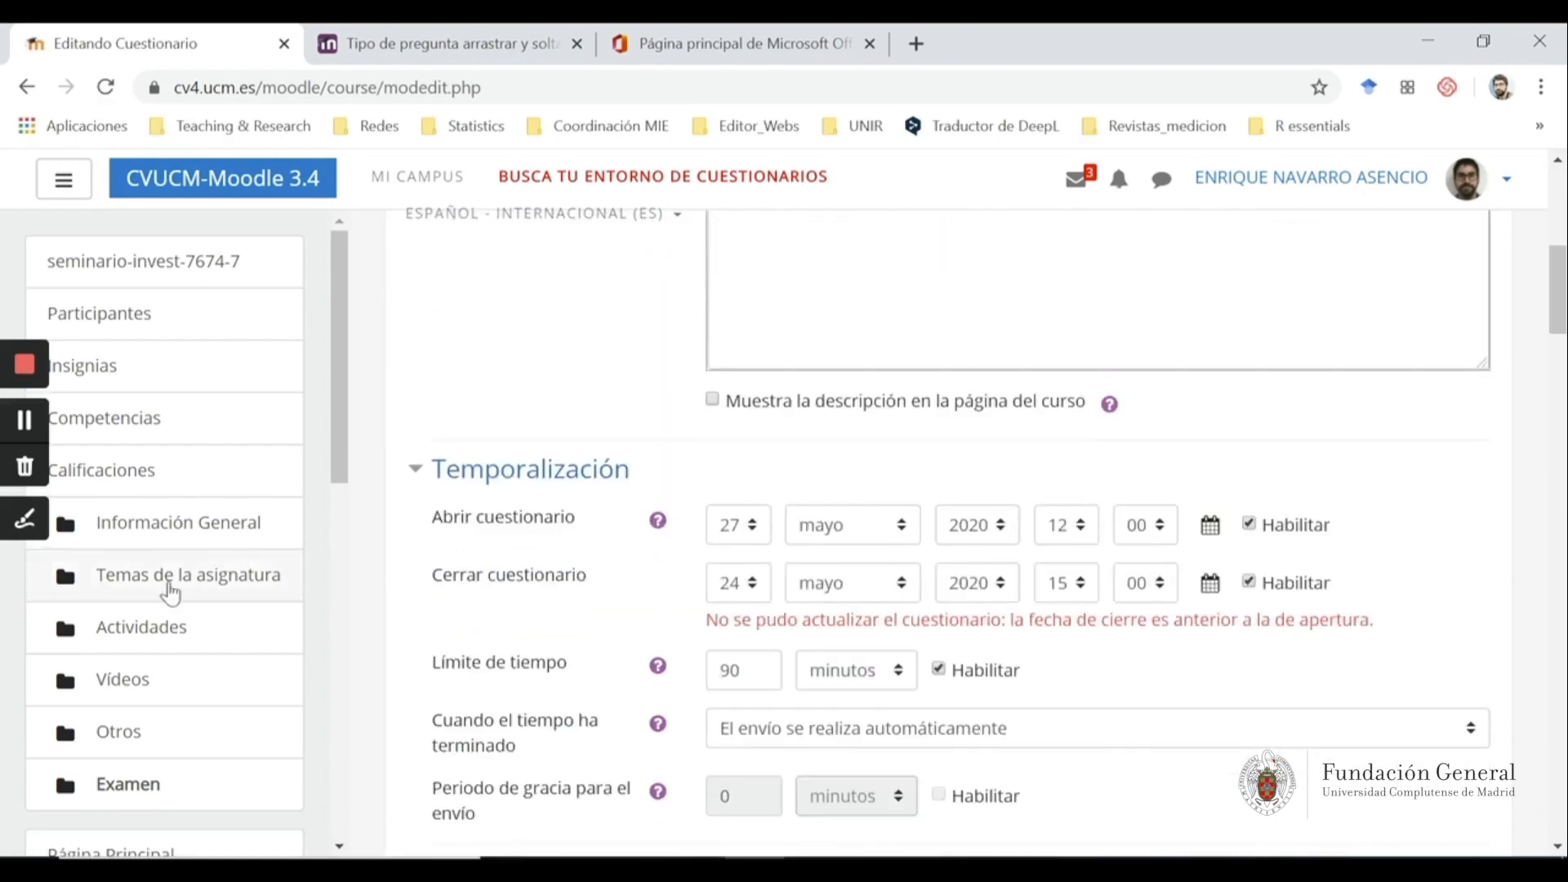
Set the quiz's closing day to 27, save the changes and return to the course
click(752, 584)
scroll(745, 550, down, 2)
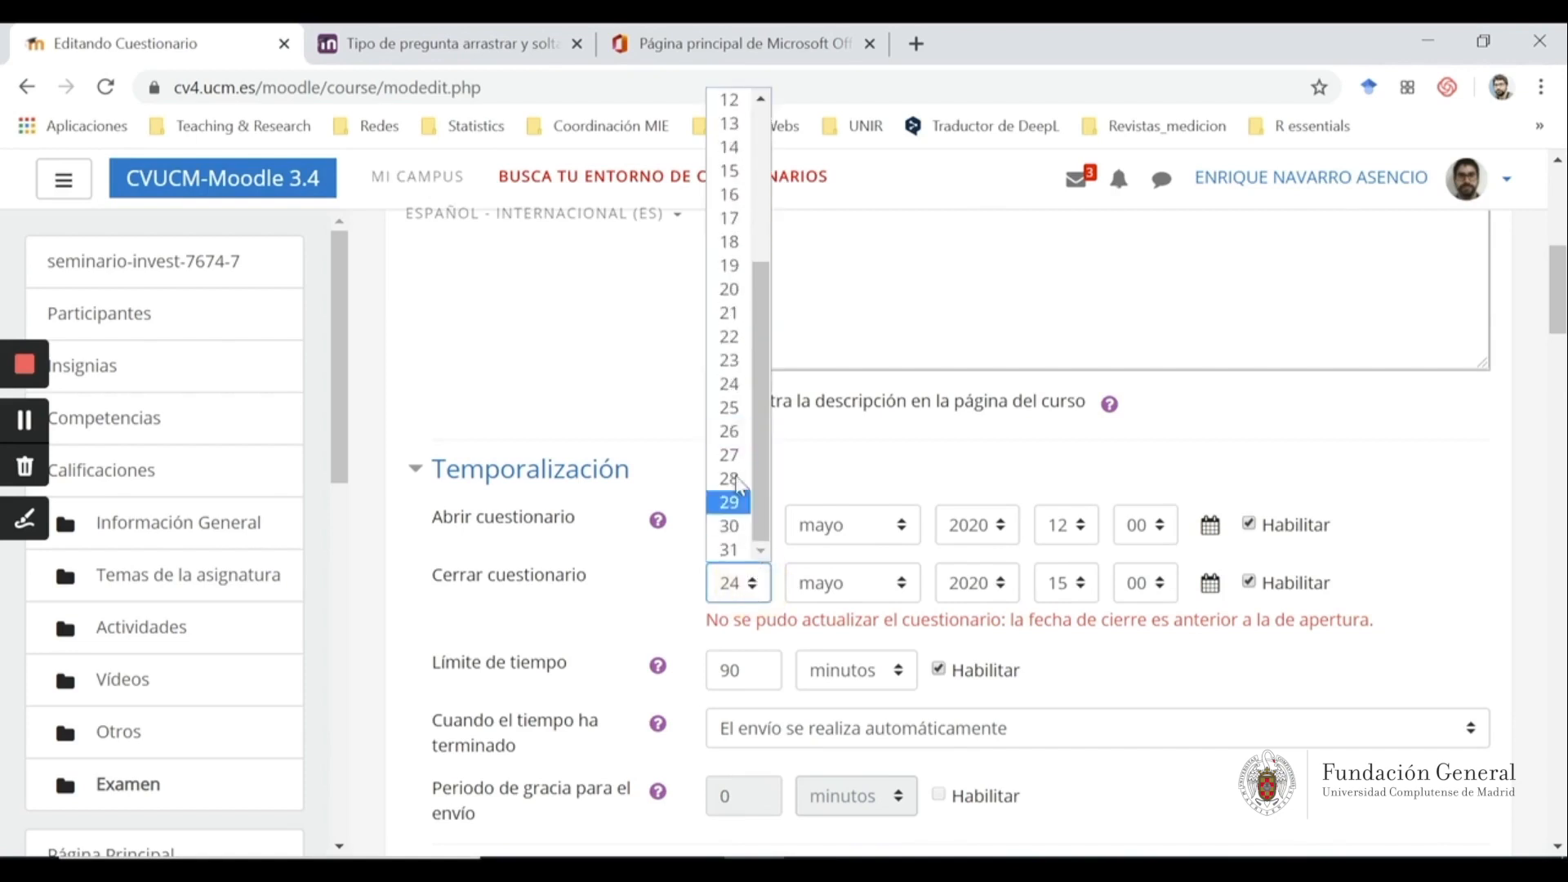
click(716, 456)
scroll(969, 553, down, 15)
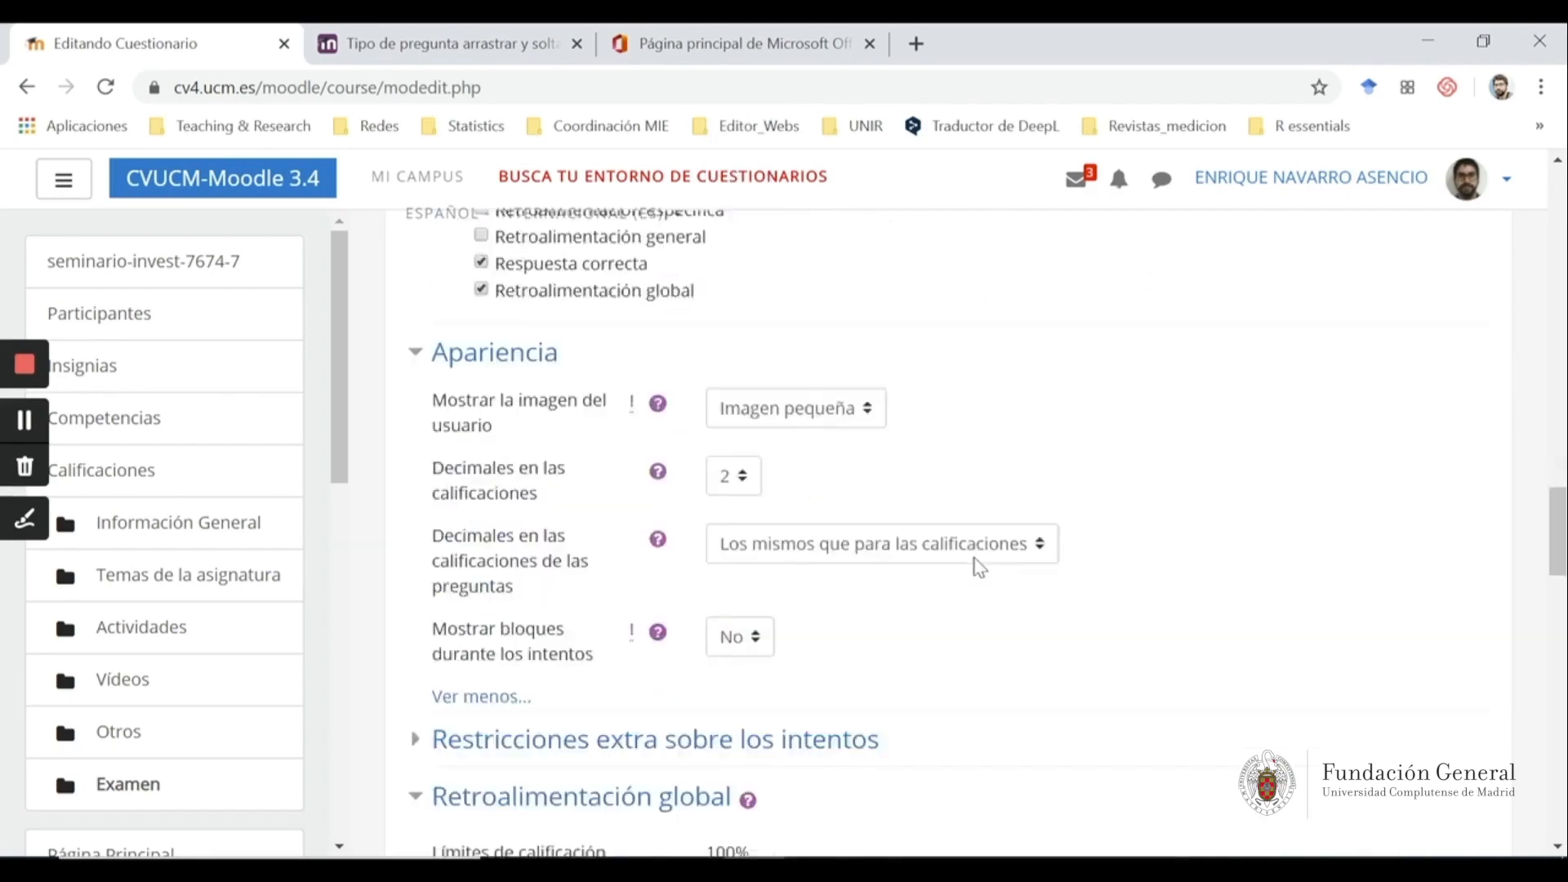
scroll(829, 564, down, 5)
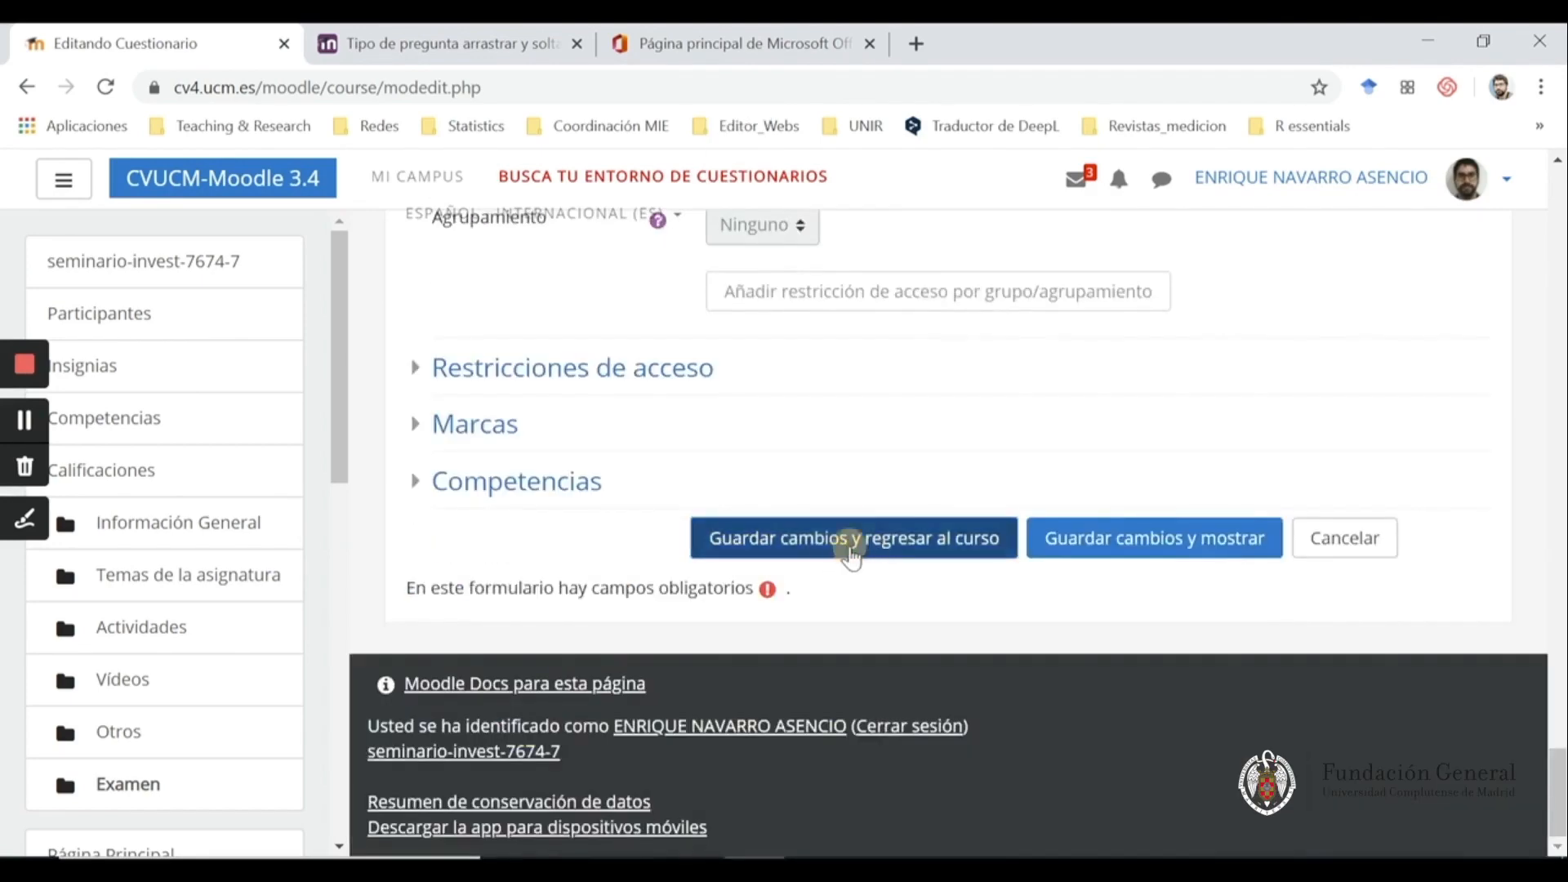
click(851, 549)
scroll(633, 521, down, 2)
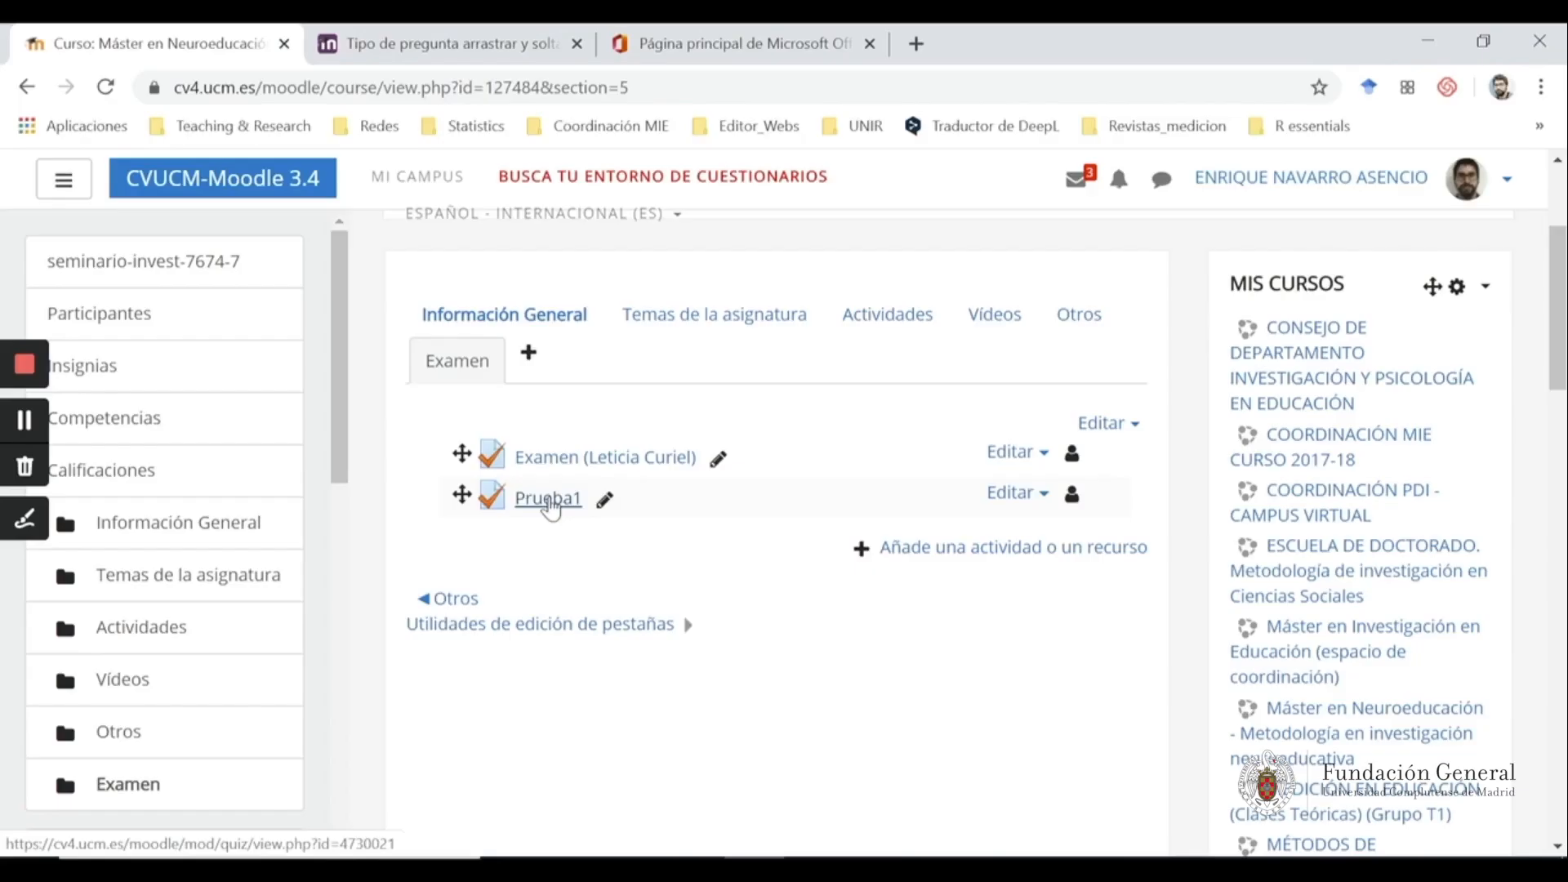
Open Prueba1 for editing its questions and start adding questions from the question bank
click(548, 498)
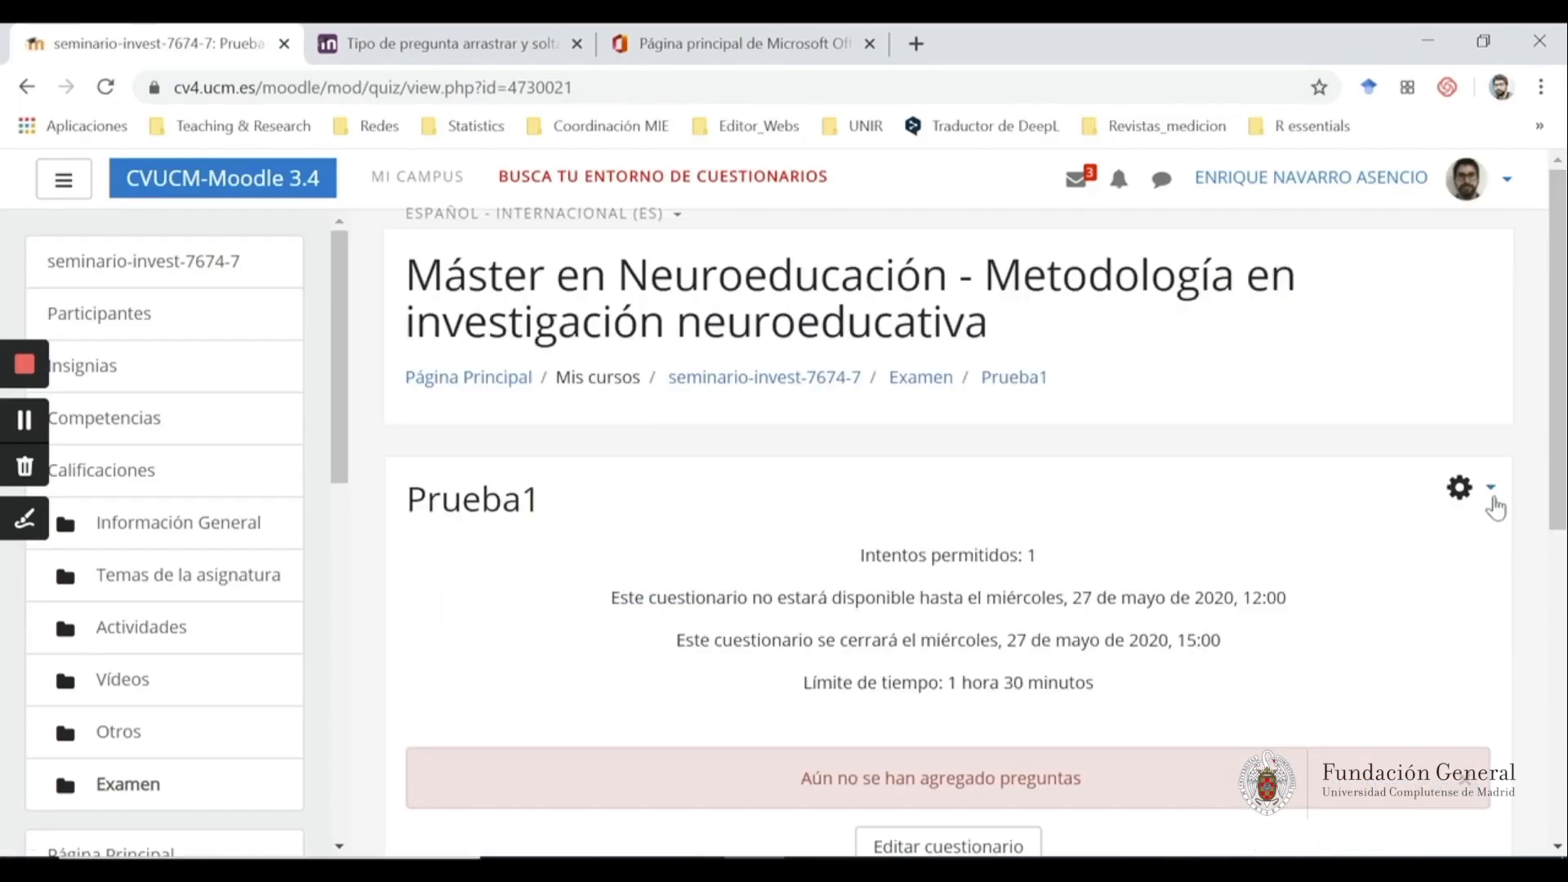
click(1492, 495)
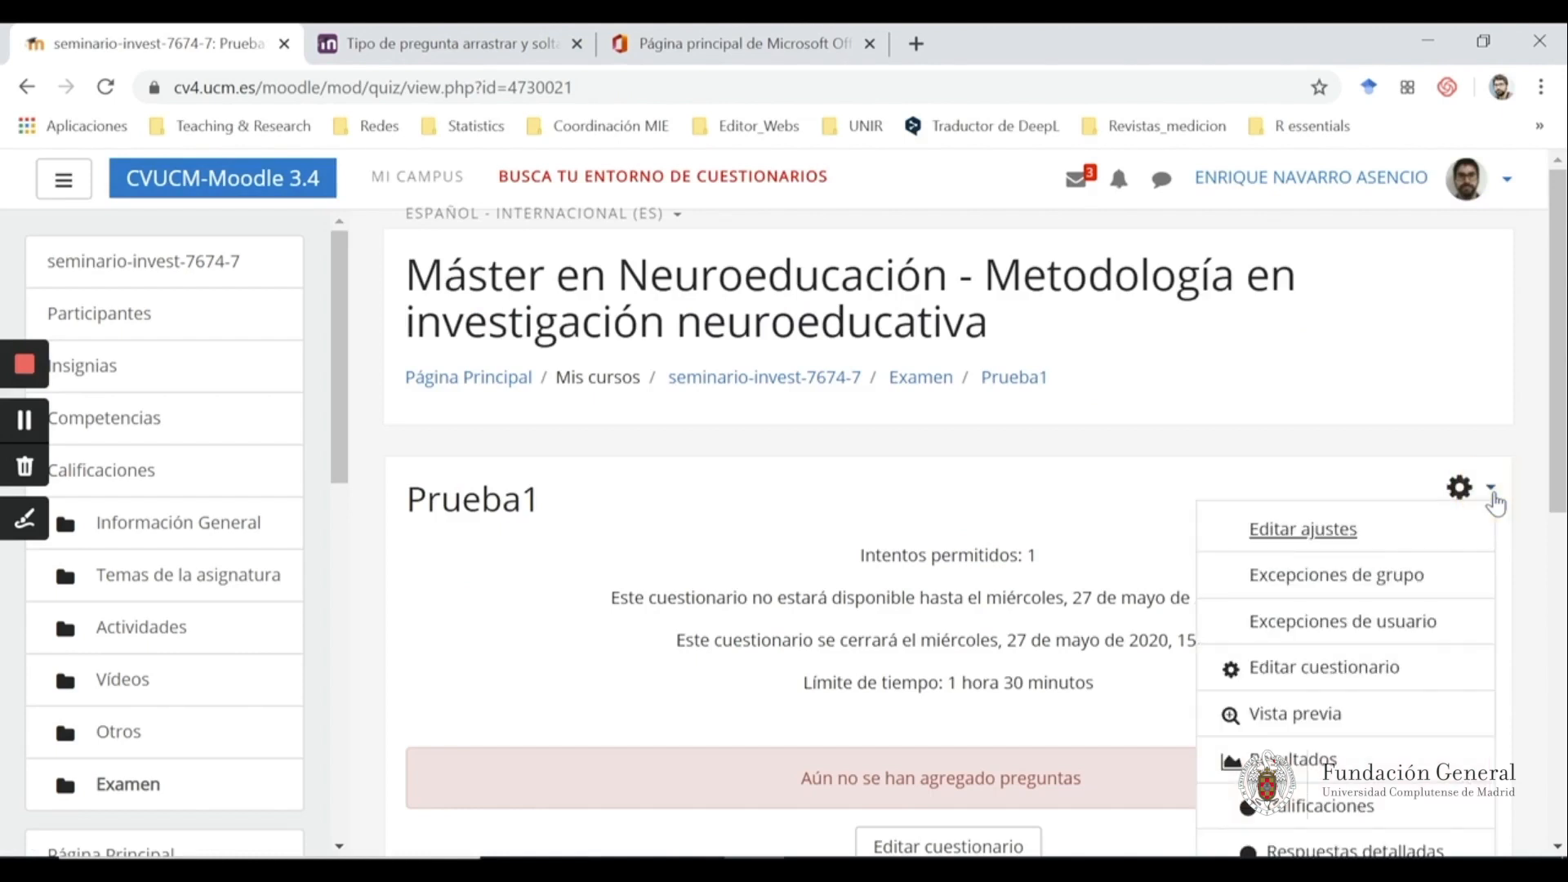
click(1349, 667)
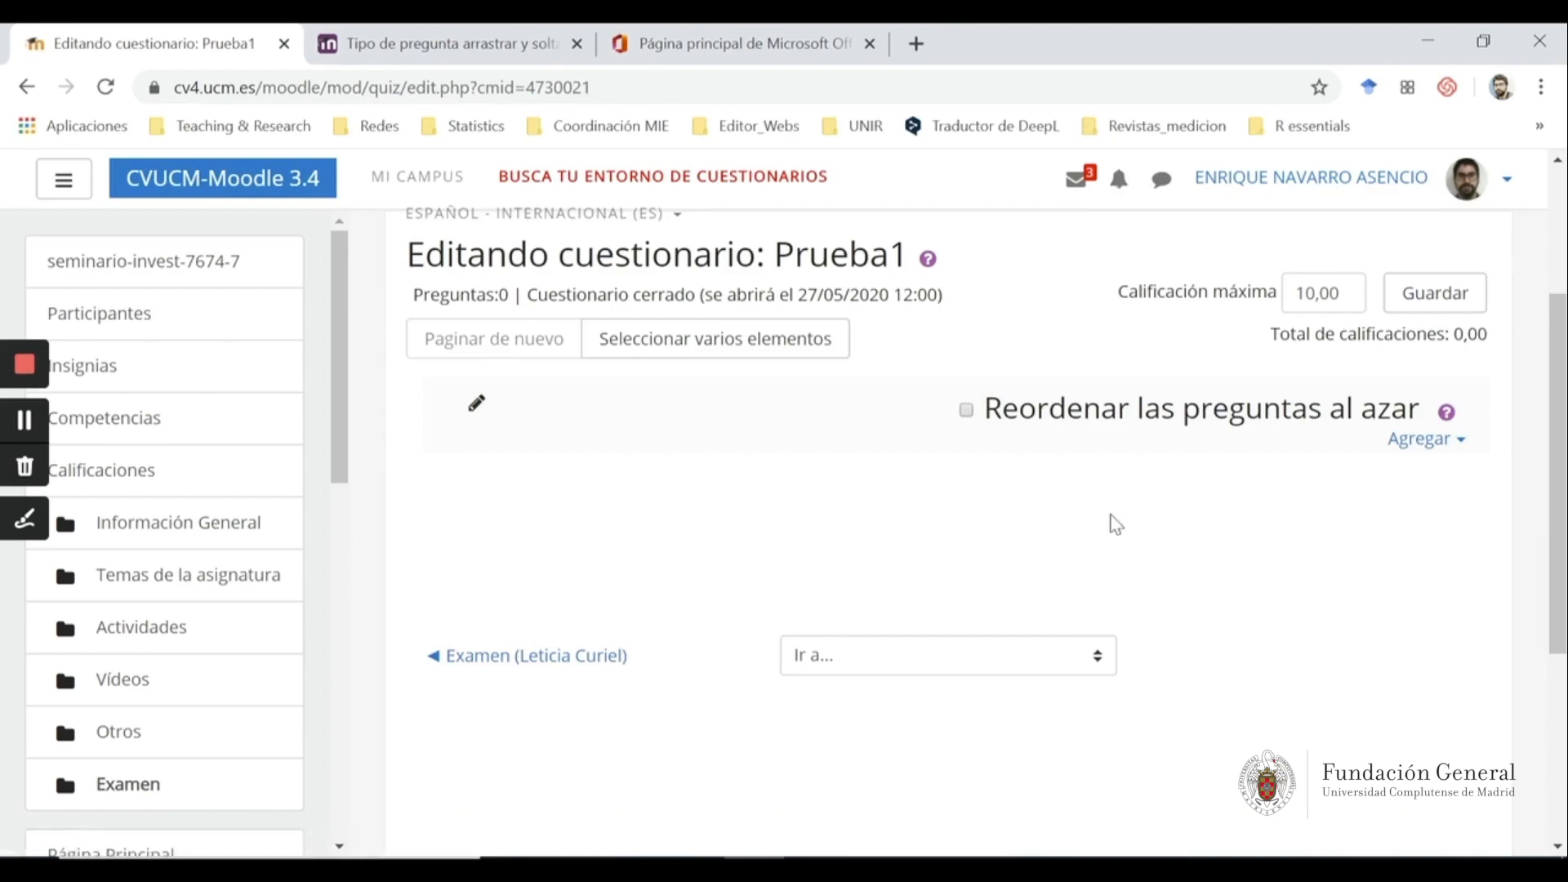
click(1460, 443)
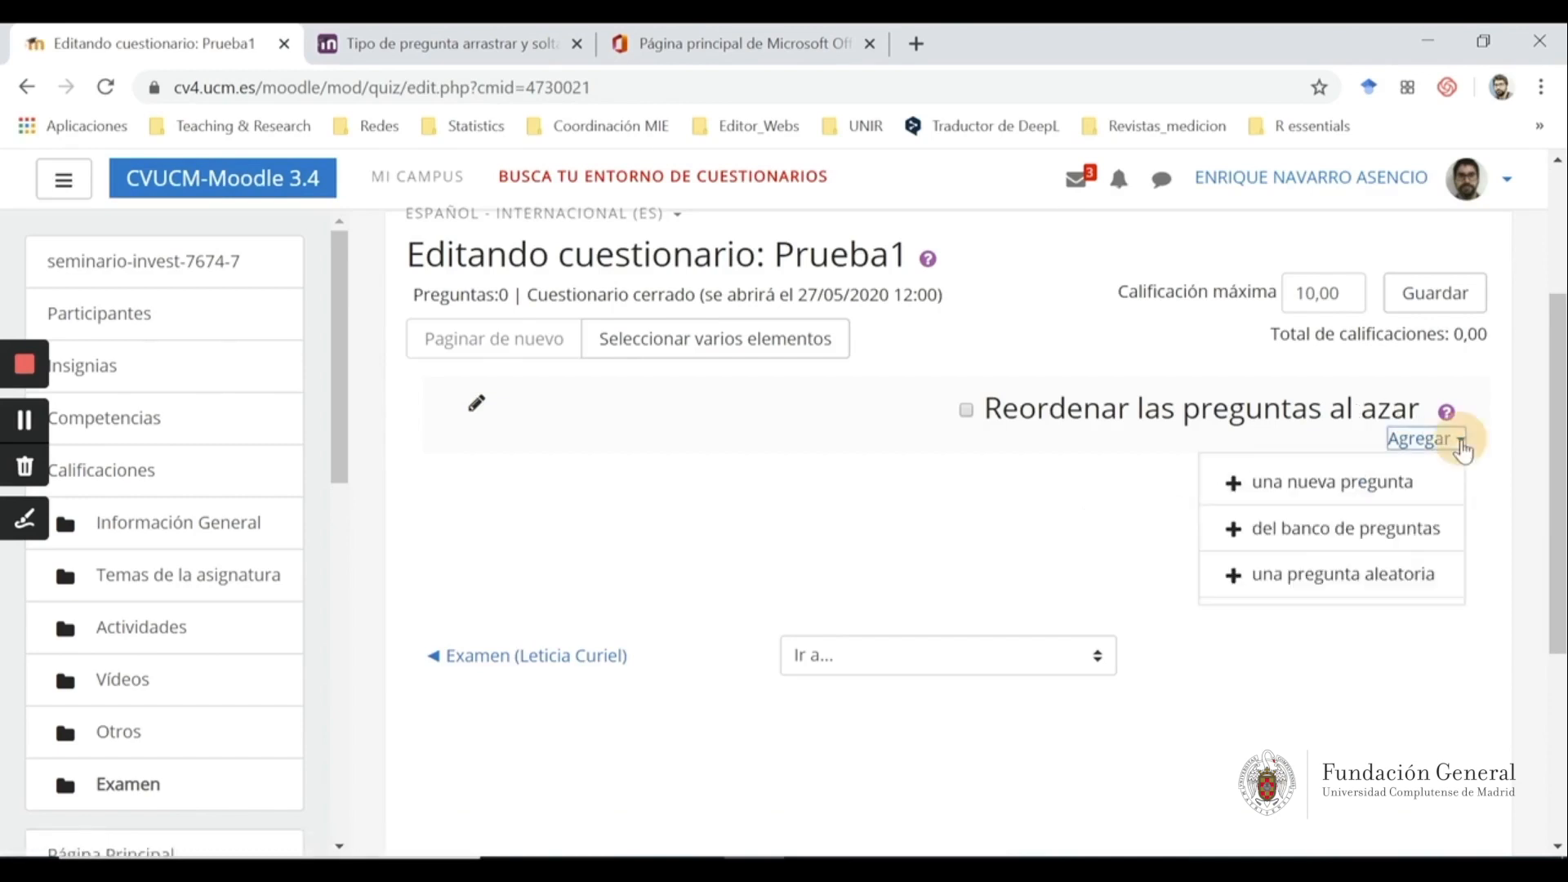
click(1340, 542)
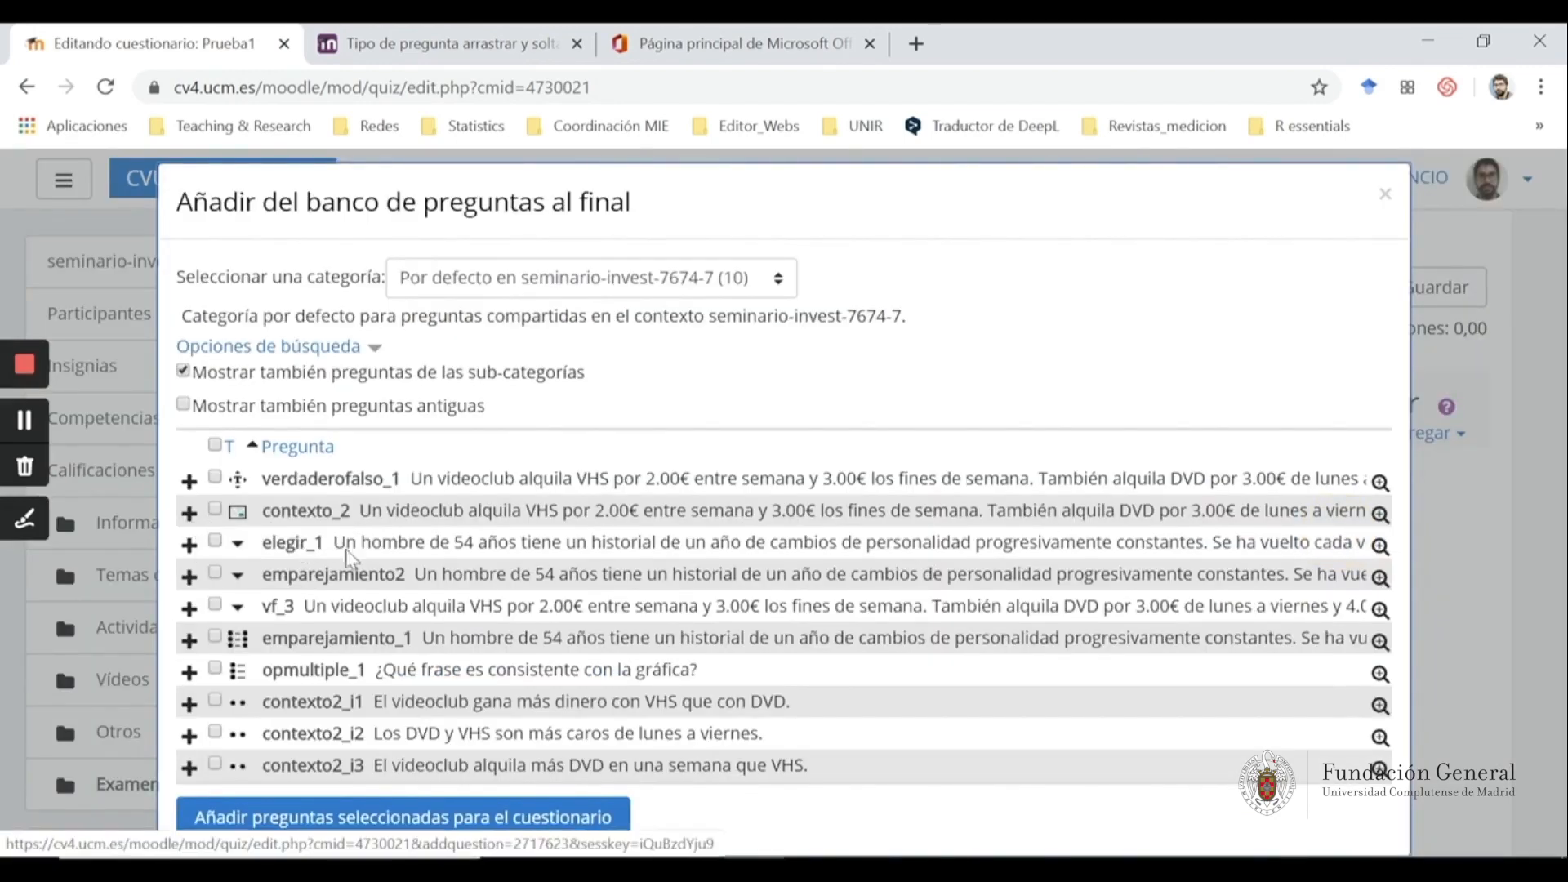
Add all ten question bank items listed in the course's default category, from verdaderofalso_1 to contexto2_i3, to the quiz
click(216, 478)
click(214, 540)
click(215, 604)
click(214, 636)
click(216, 668)
click(216, 700)
click(216, 732)
click(217, 763)
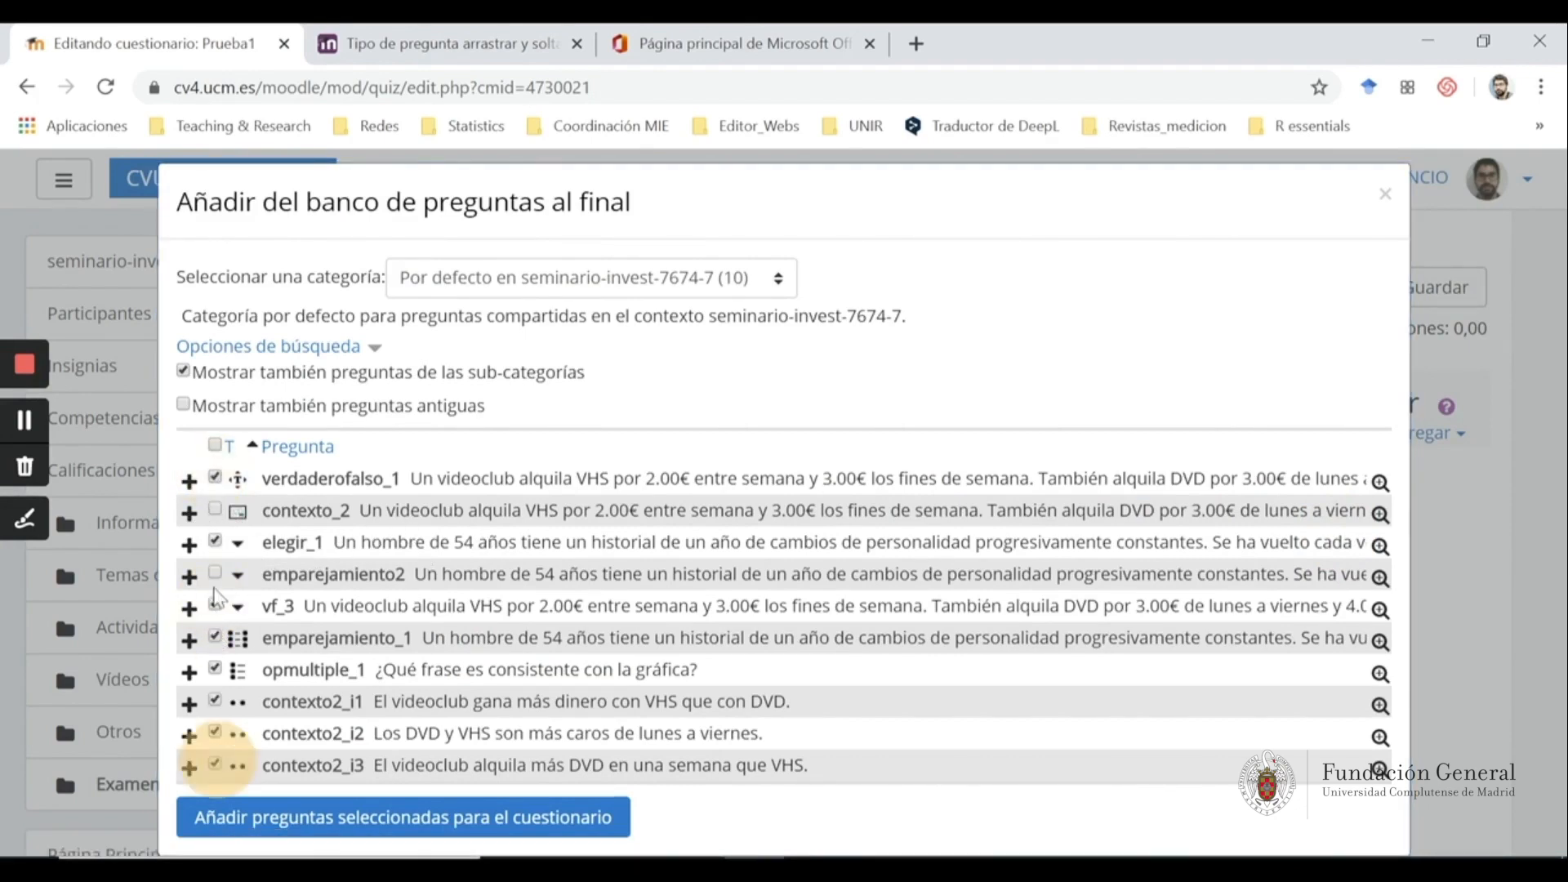
click(215, 509)
click(214, 575)
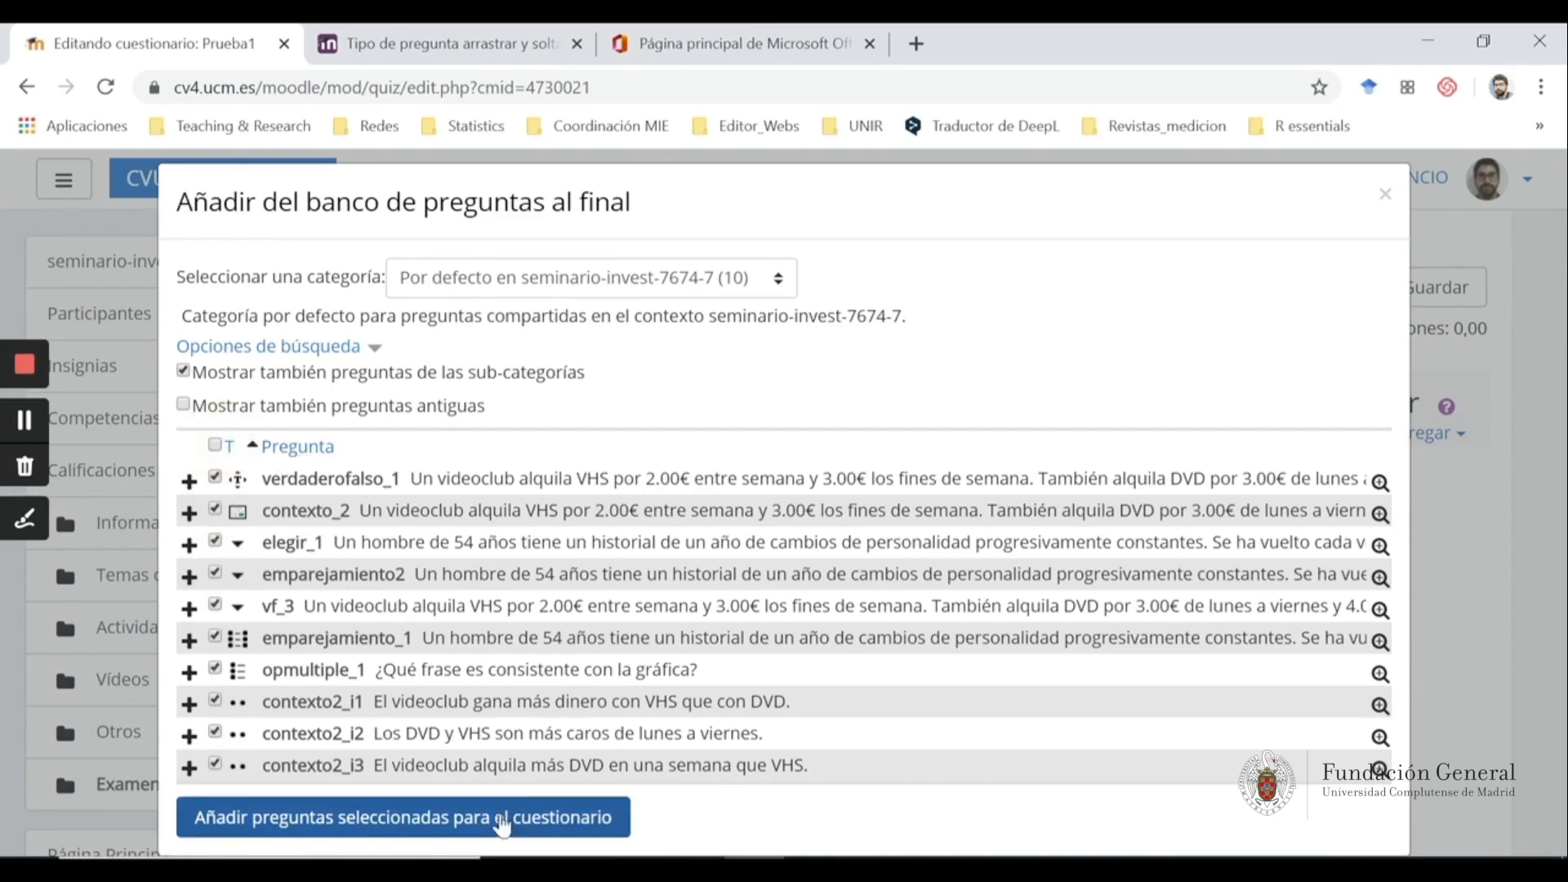
click(511, 815)
Move contexto_2 to the start of page 1 and place contexto2_i1 and contexto2_i2 directly below it
scroll(901, 531, down, 5)
scroll(899, 546, down, 1)
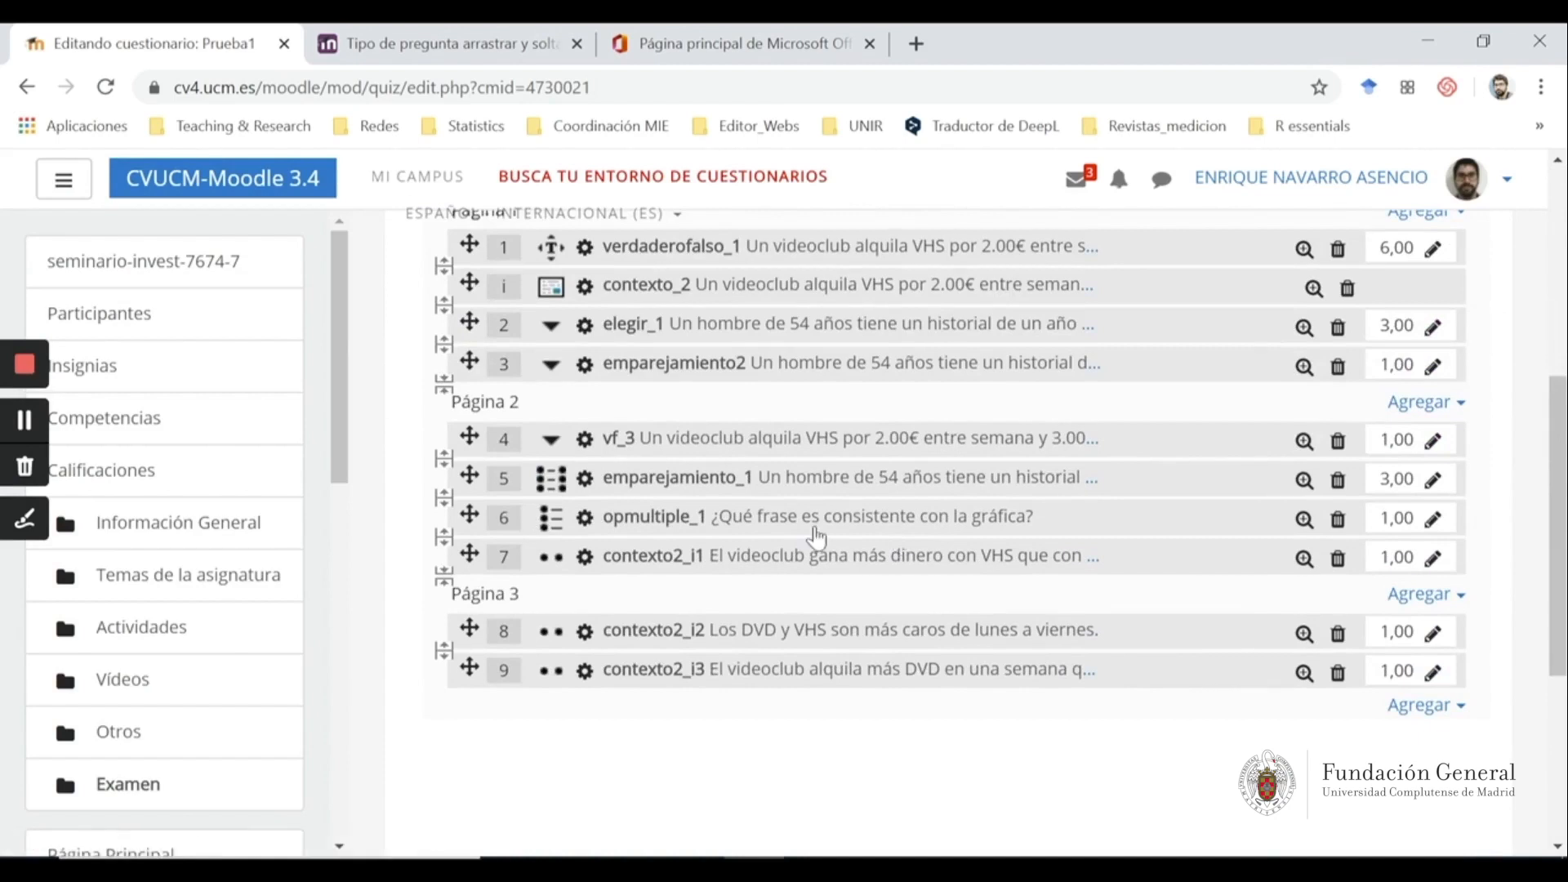
scroll(777, 527, up, 1)
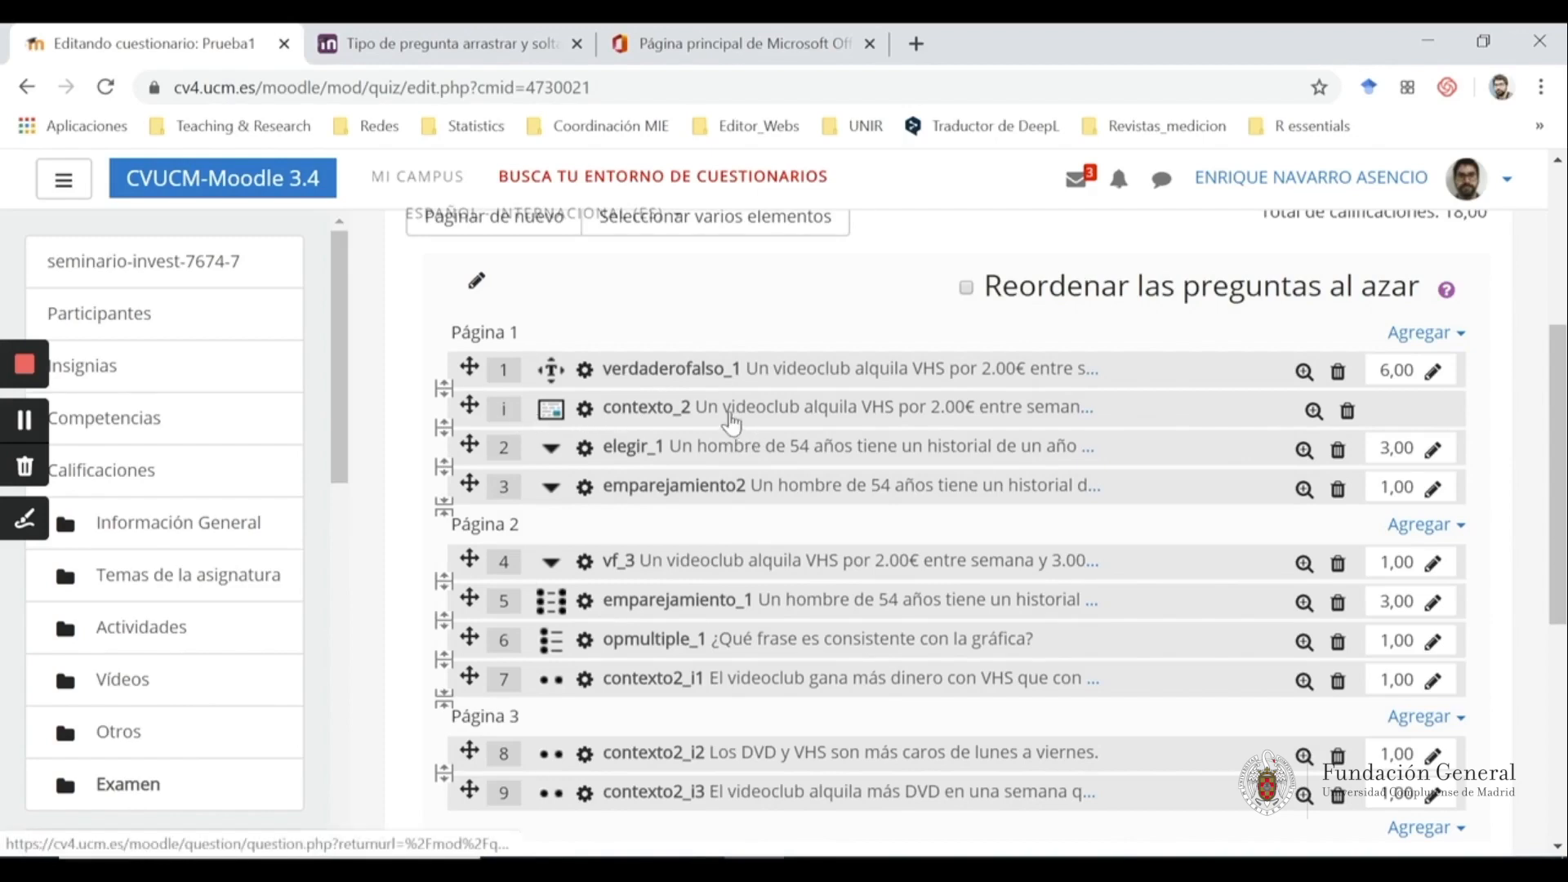
scroll(727, 420, down, 1)
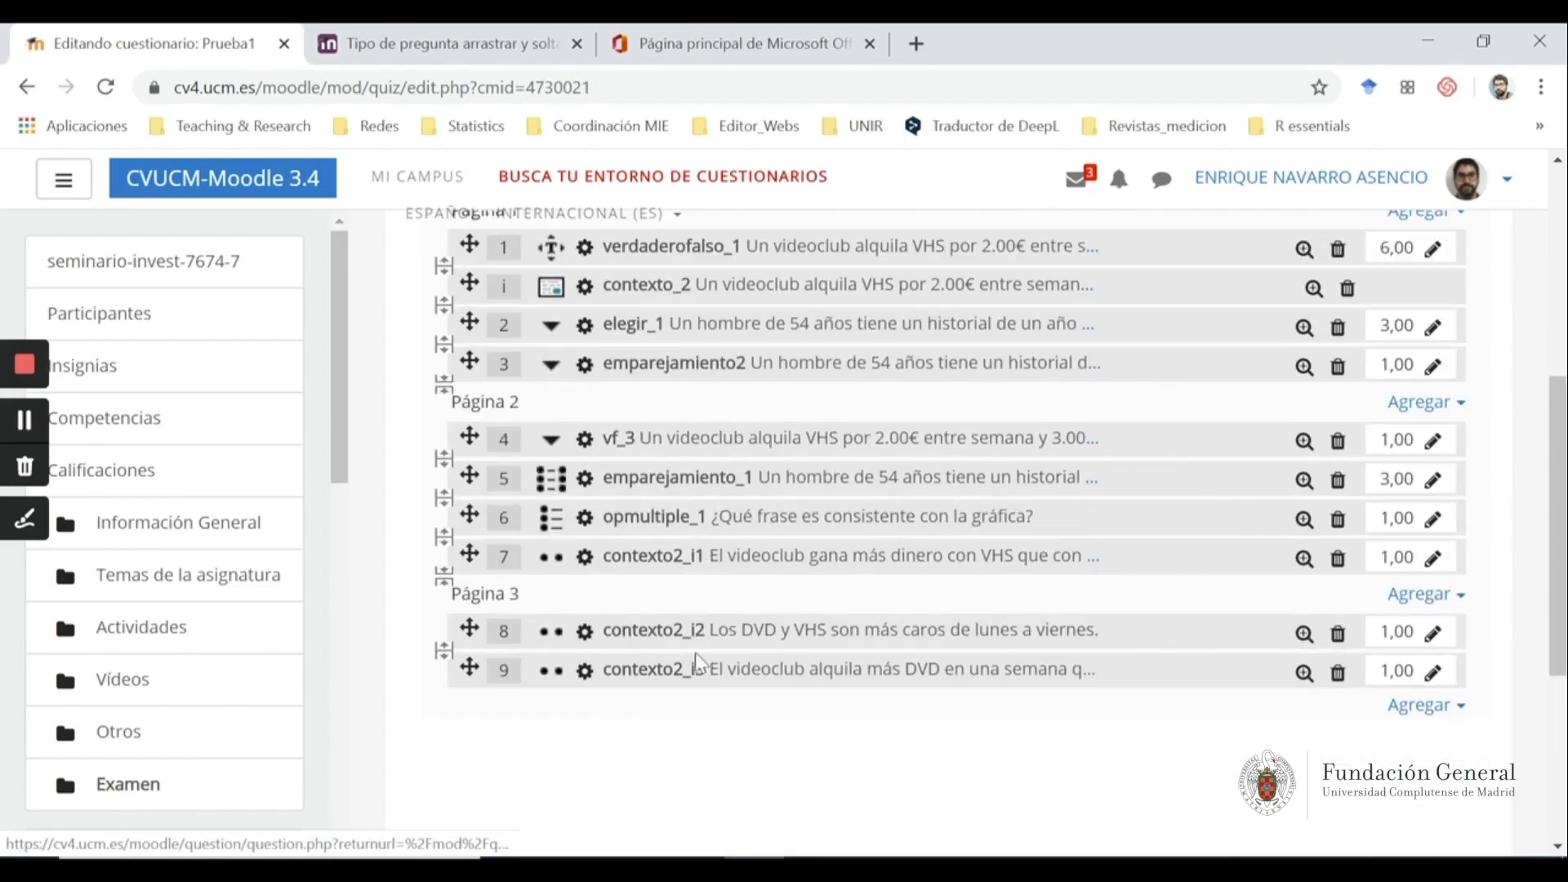
scroll(700, 669, up, 1)
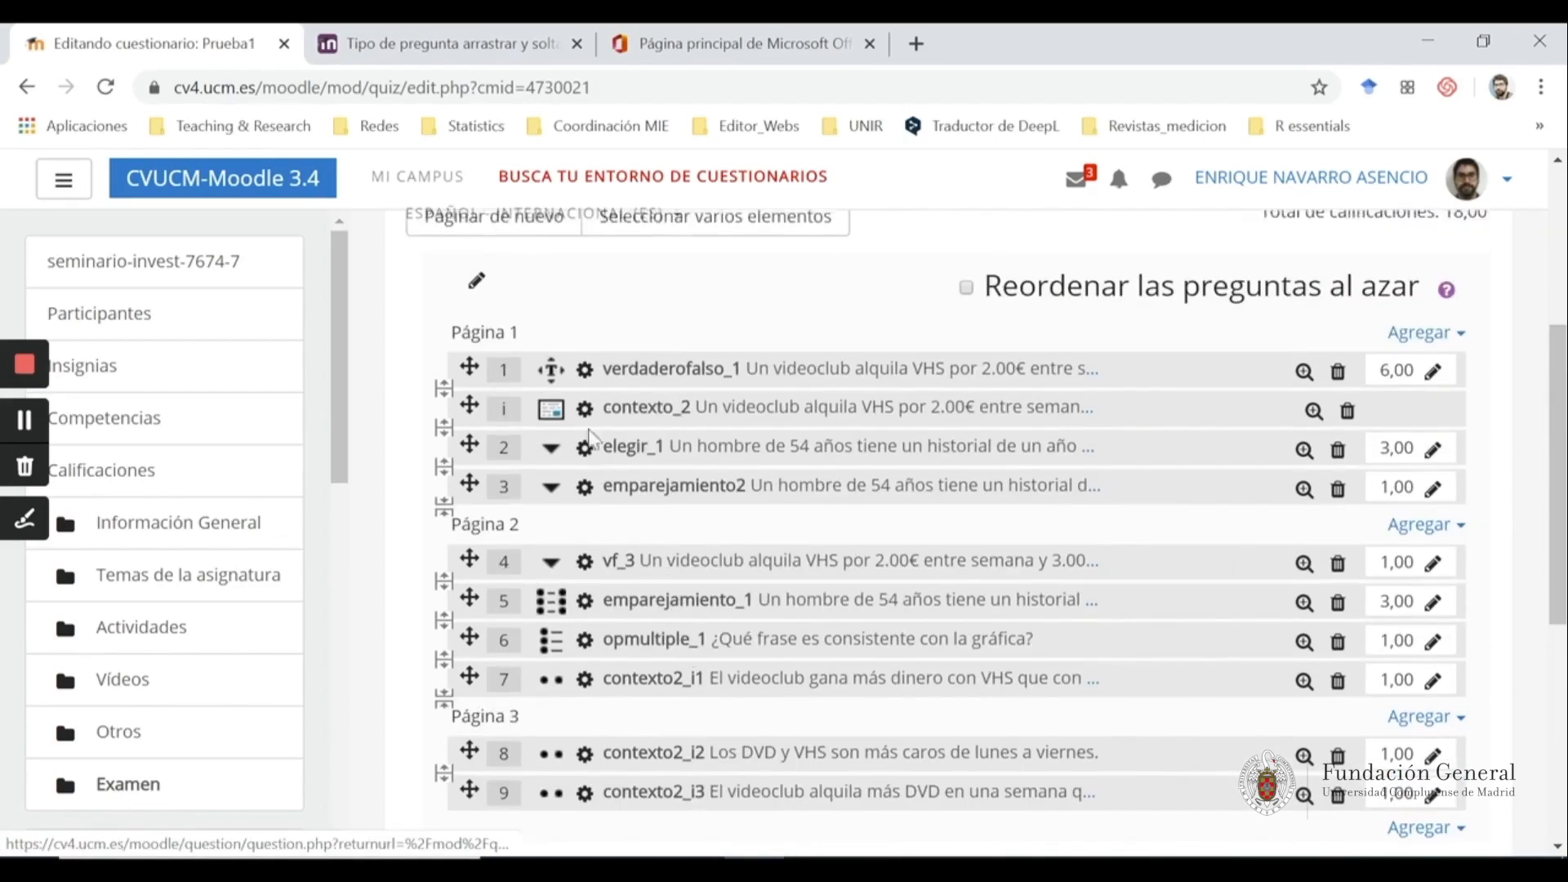
drag(471, 409, 469, 364)
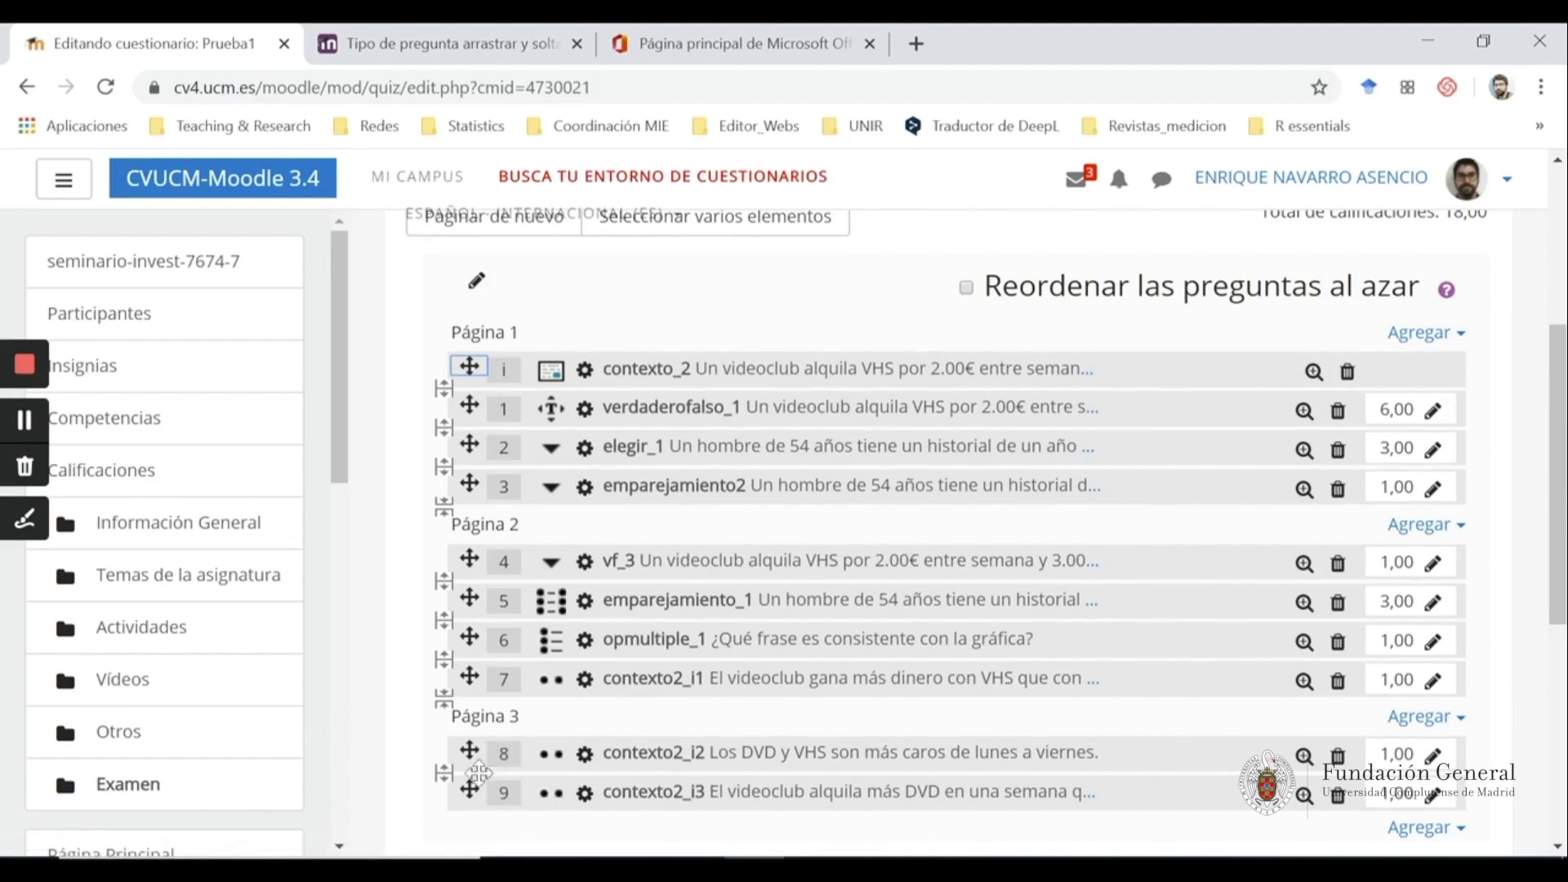
drag(470, 676, 478, 404)
drag(470, 751, 484, 413)
drag(472, 487, 486, 442)
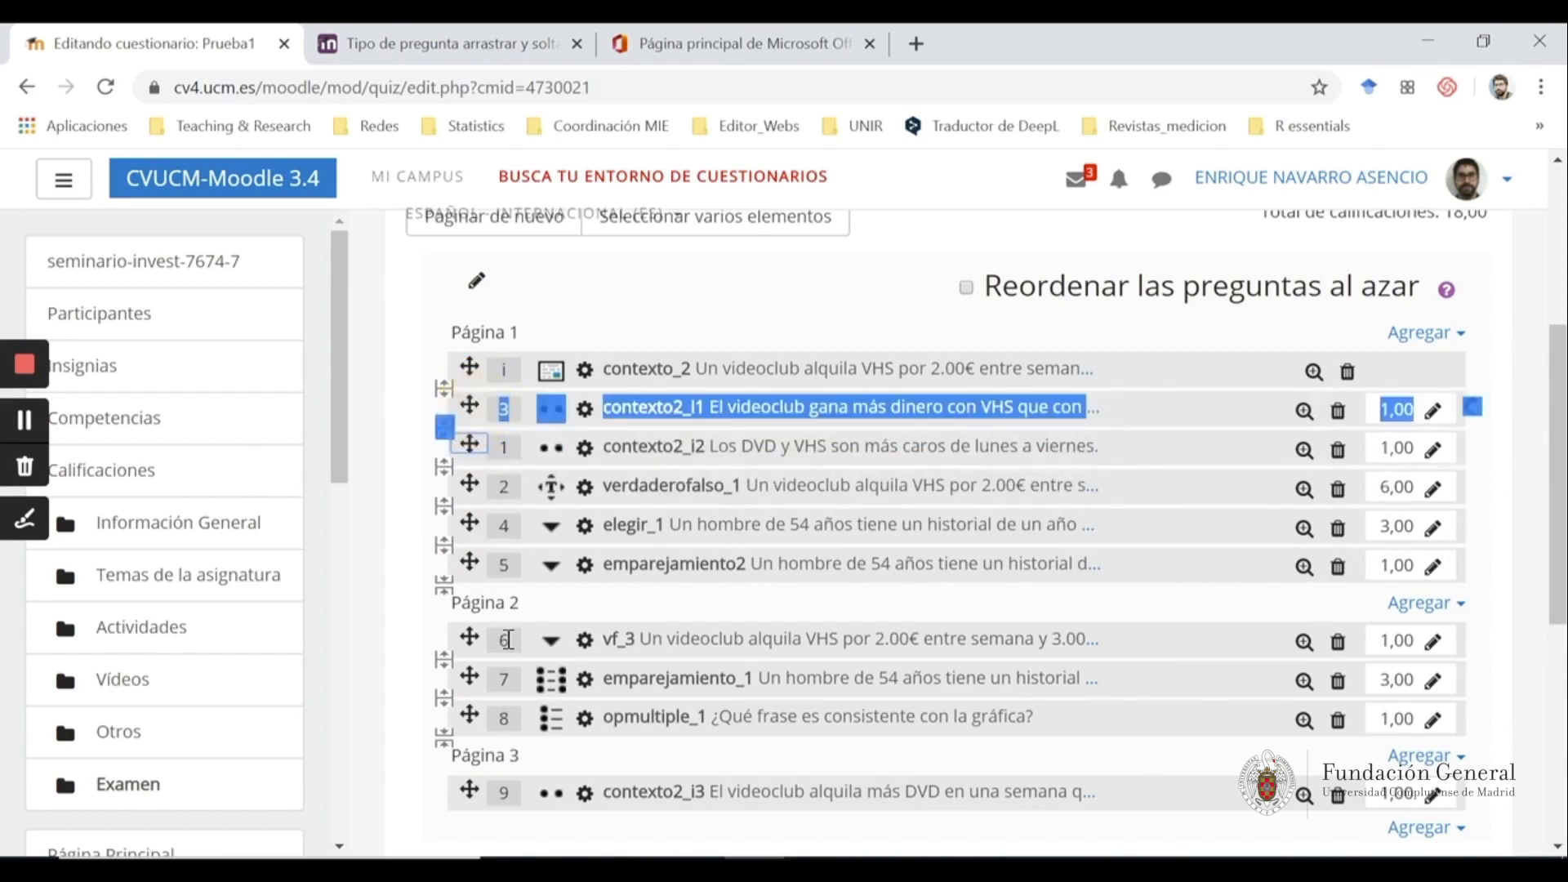
Move contexto2_i3 directly below contexto2_i2 on page 1 and insert a page break after it
drag(465, 787, 488, 673)
drag(469, 788, 483, 497)
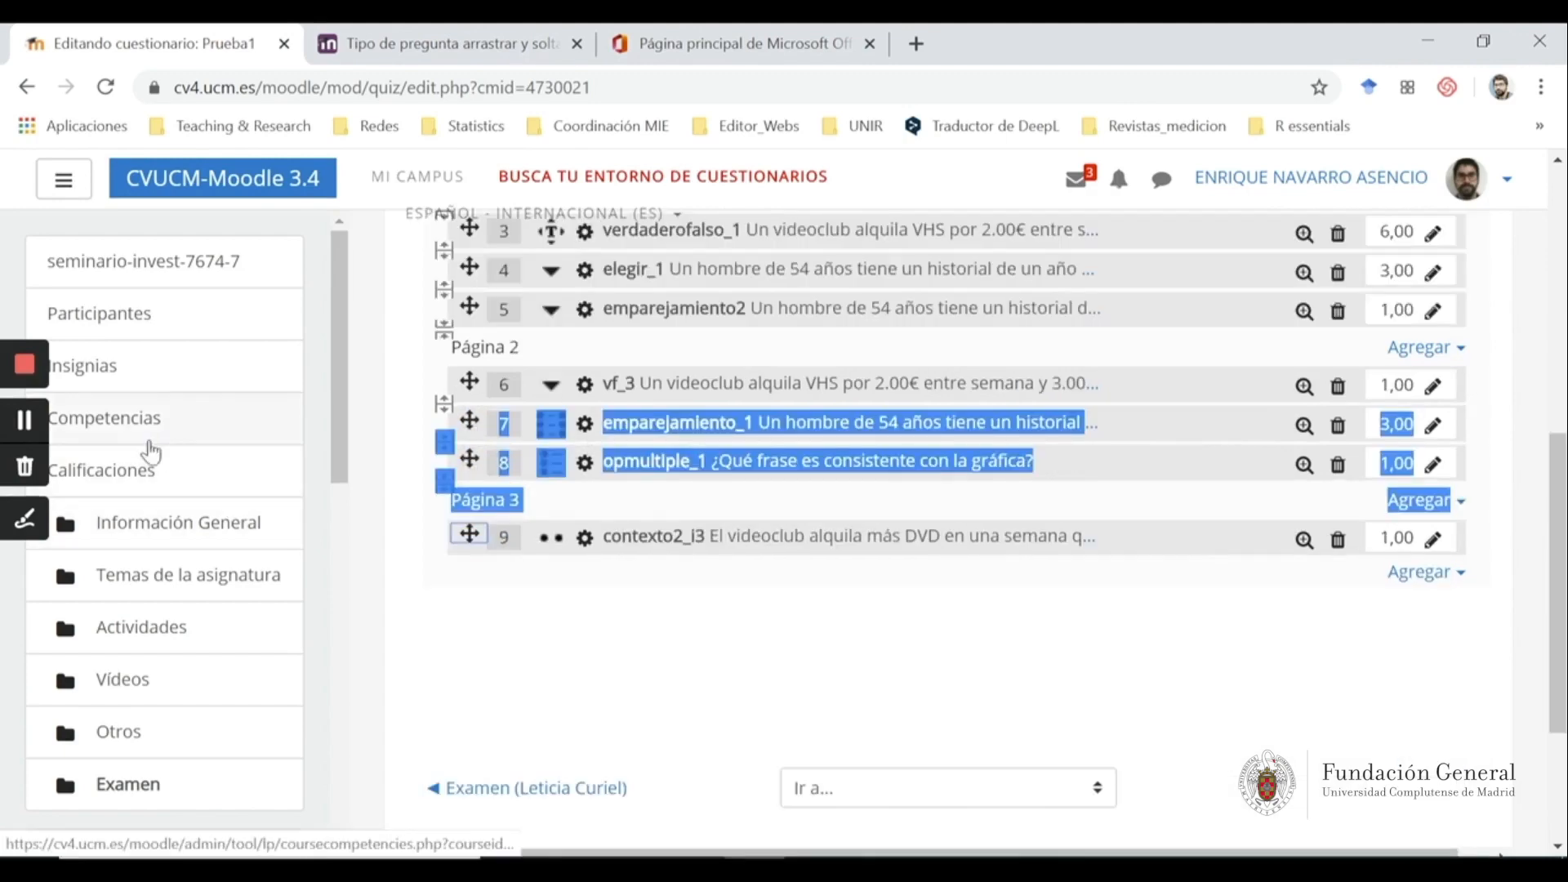
scroll(507, 730, up, 3)
drag(470, 784, 501, 486)
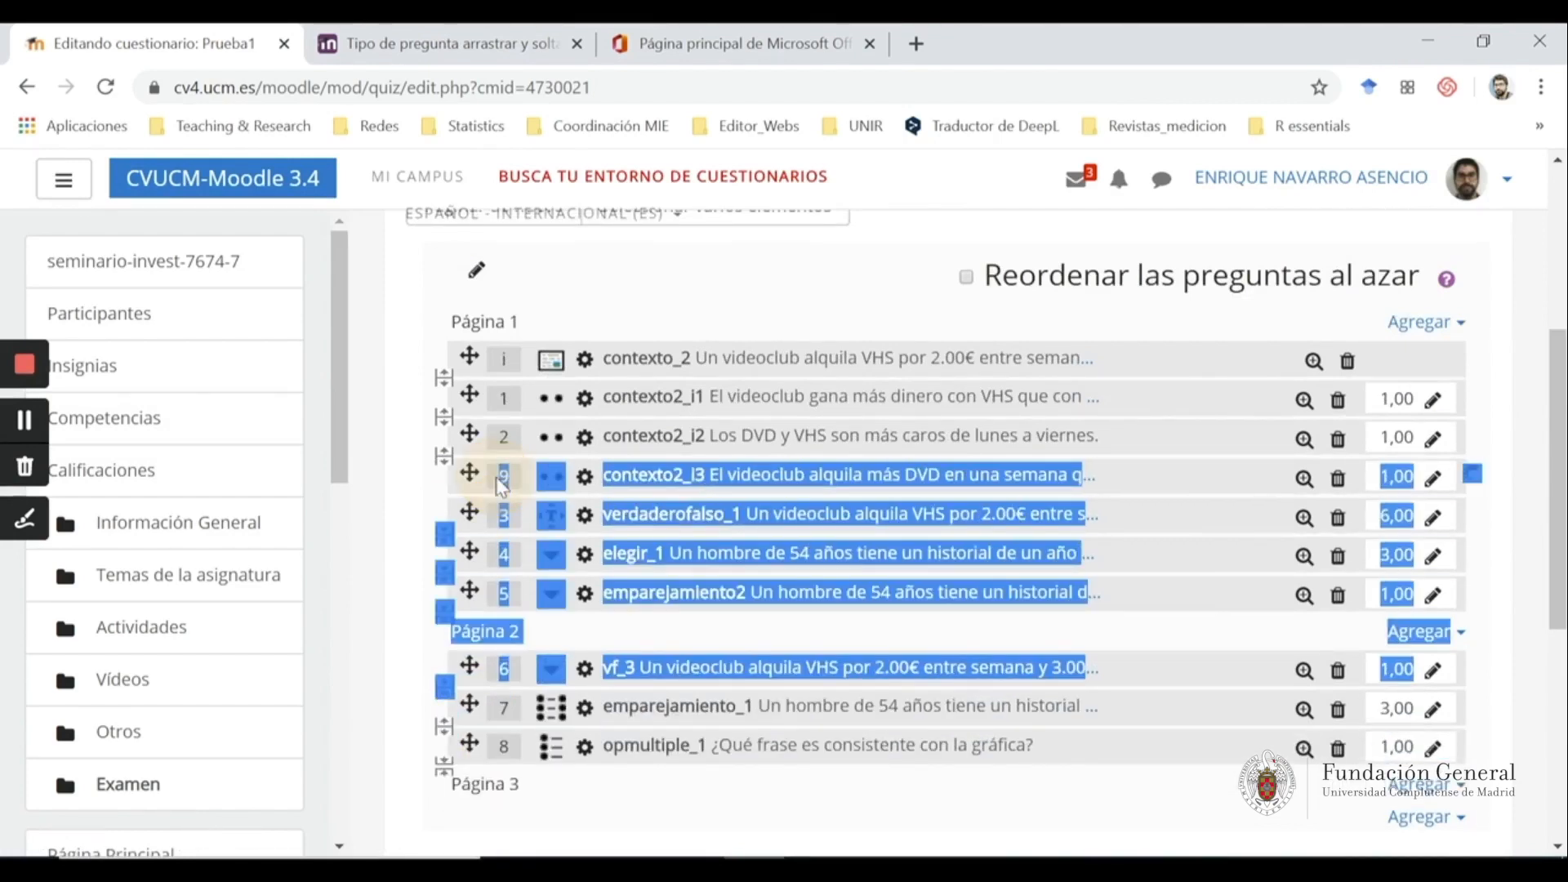
click(908, 643)
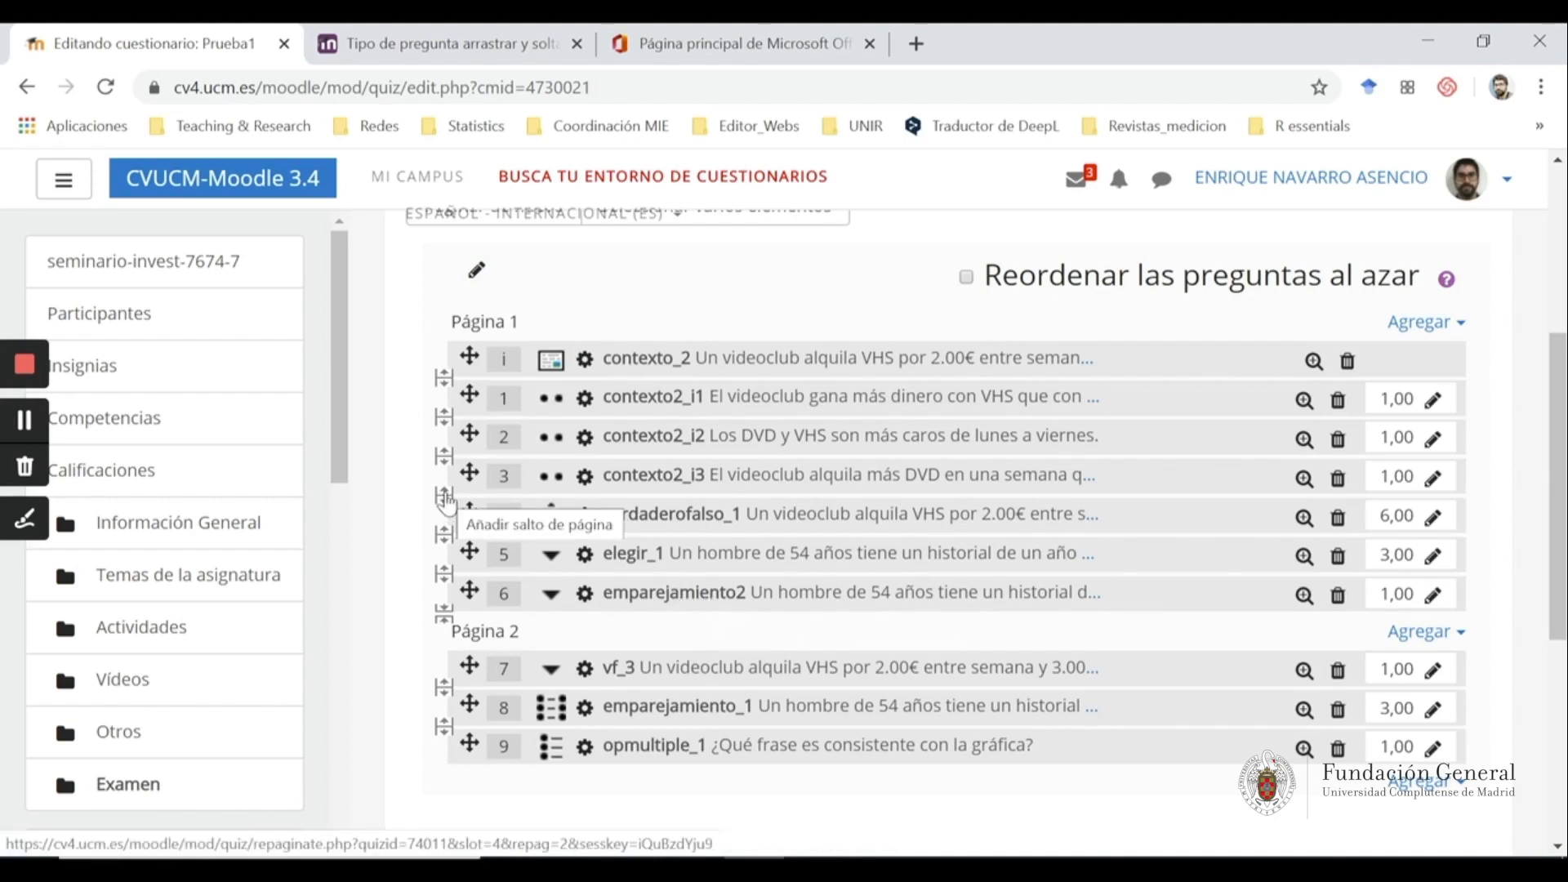
click(445, 496)
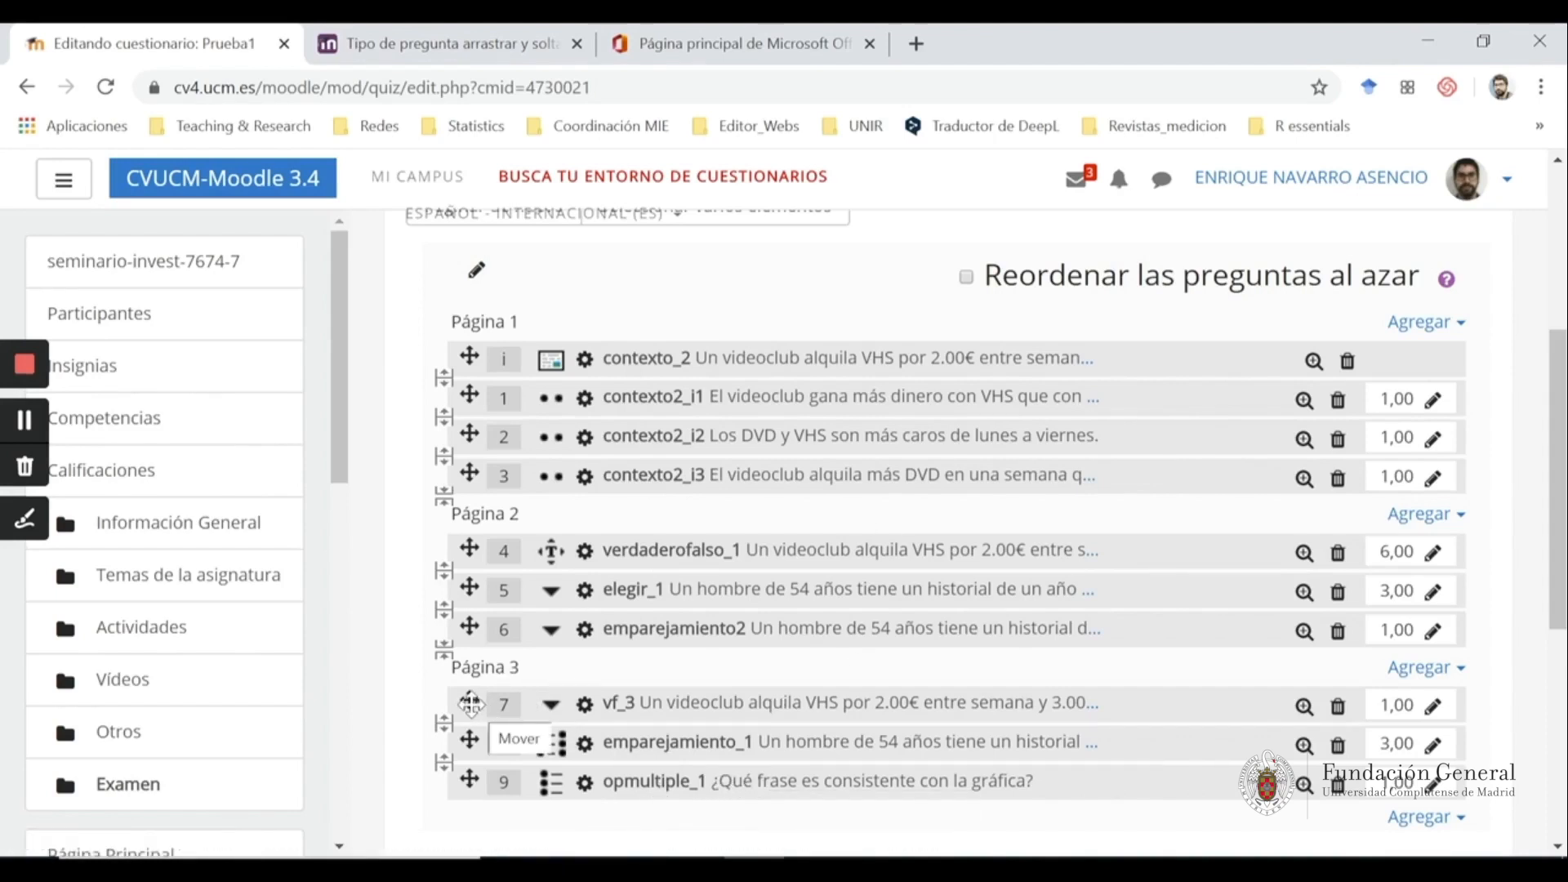
Move vf_3 below verdaderofalso_1 on page 2 and elegir_1 below emparejamiento_1 on page 3, and save the maximum grade setting
drag(471, 704, 478, 595)
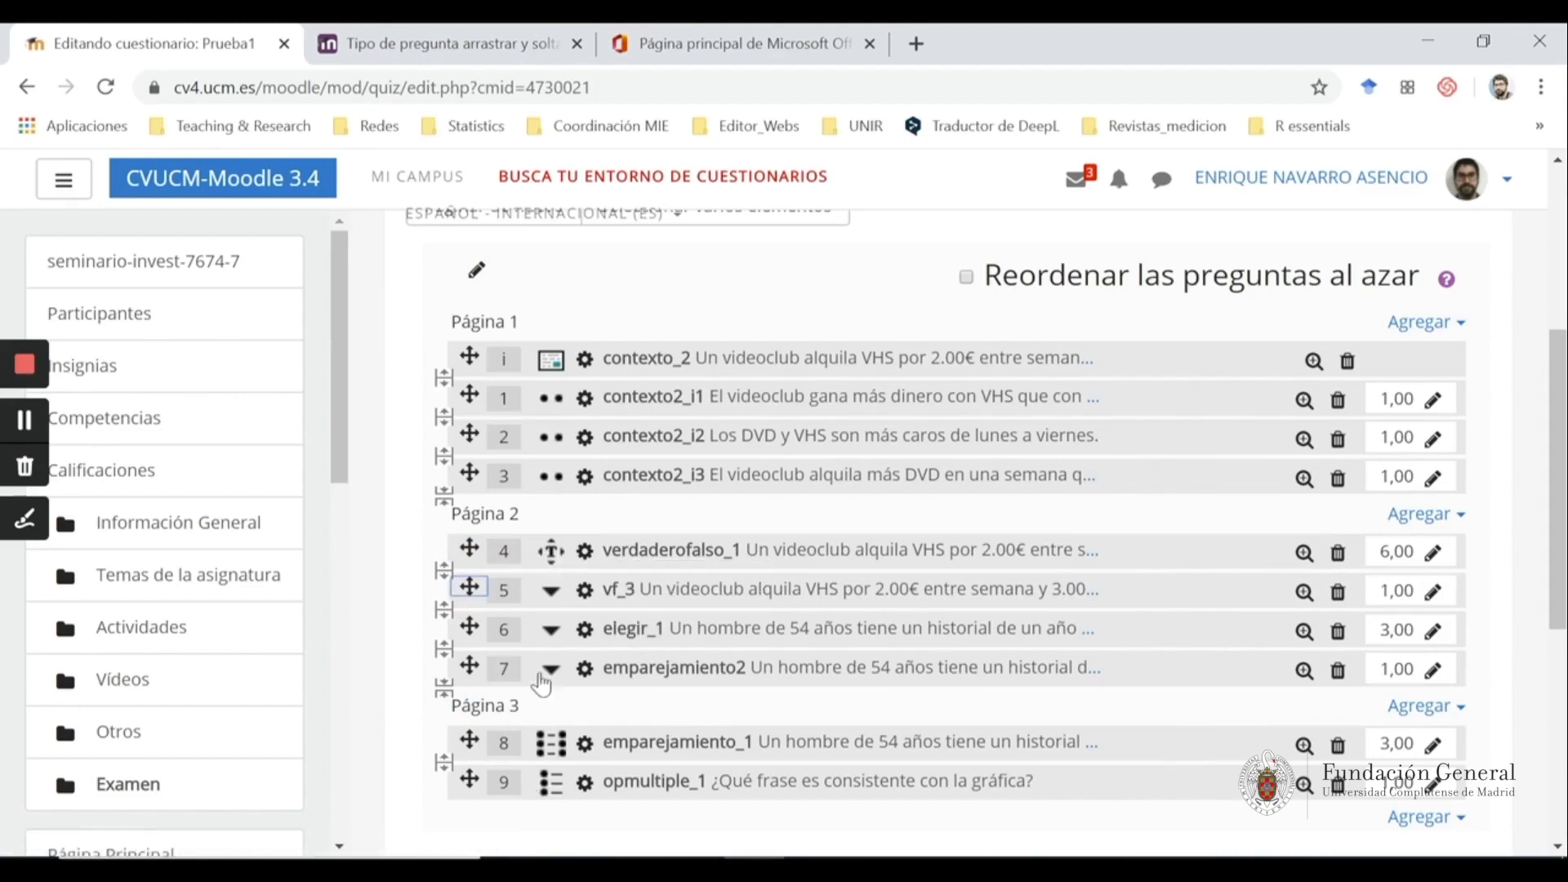
drag(470, 630, 483, 764)
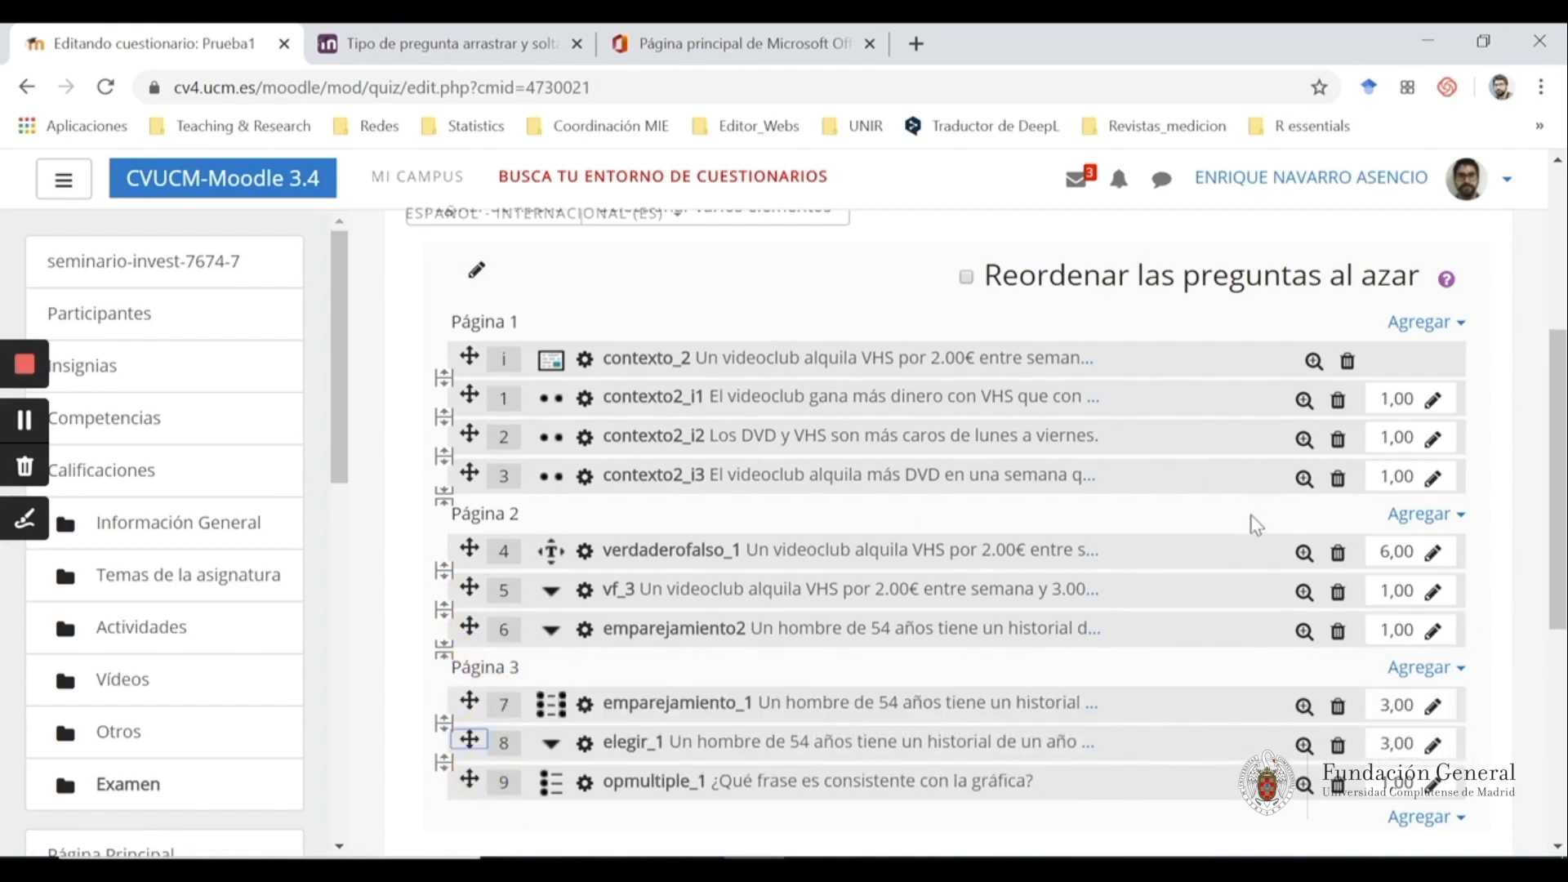
scroll(1256, 524, down, 4)
scroll(1242, 526, up, 9)
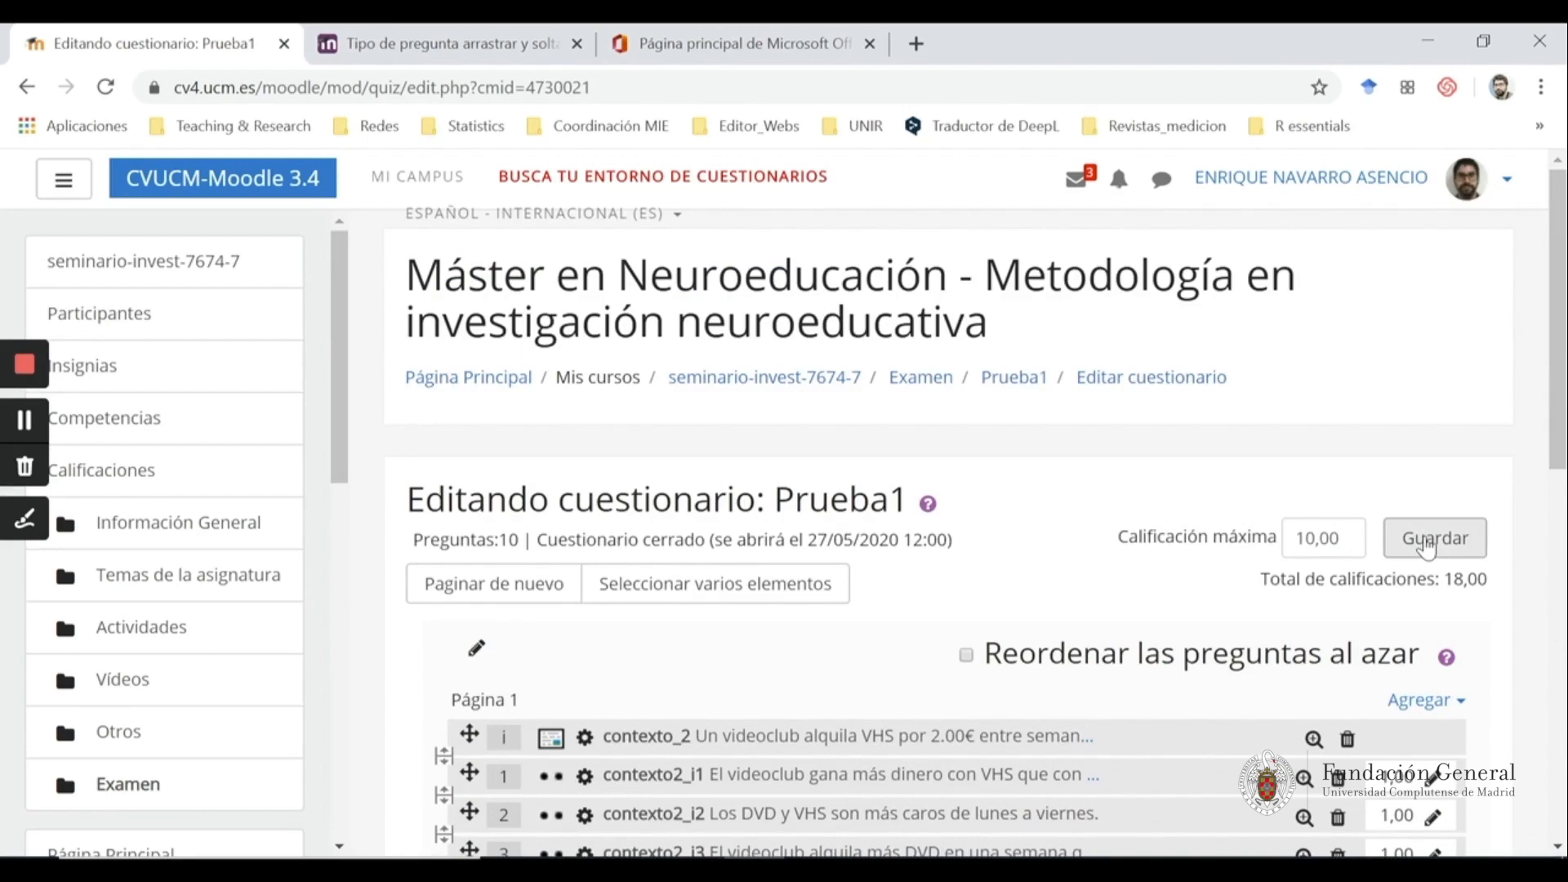
click(1426, 547)
Return to the Prueba1 overview page and start a preview attempt of the quiz
scroll(1388, 542, down, 2)
scroll(1393, 543, down, 4)
scroll(1393, 543, up, 10)
click(1014, 386)
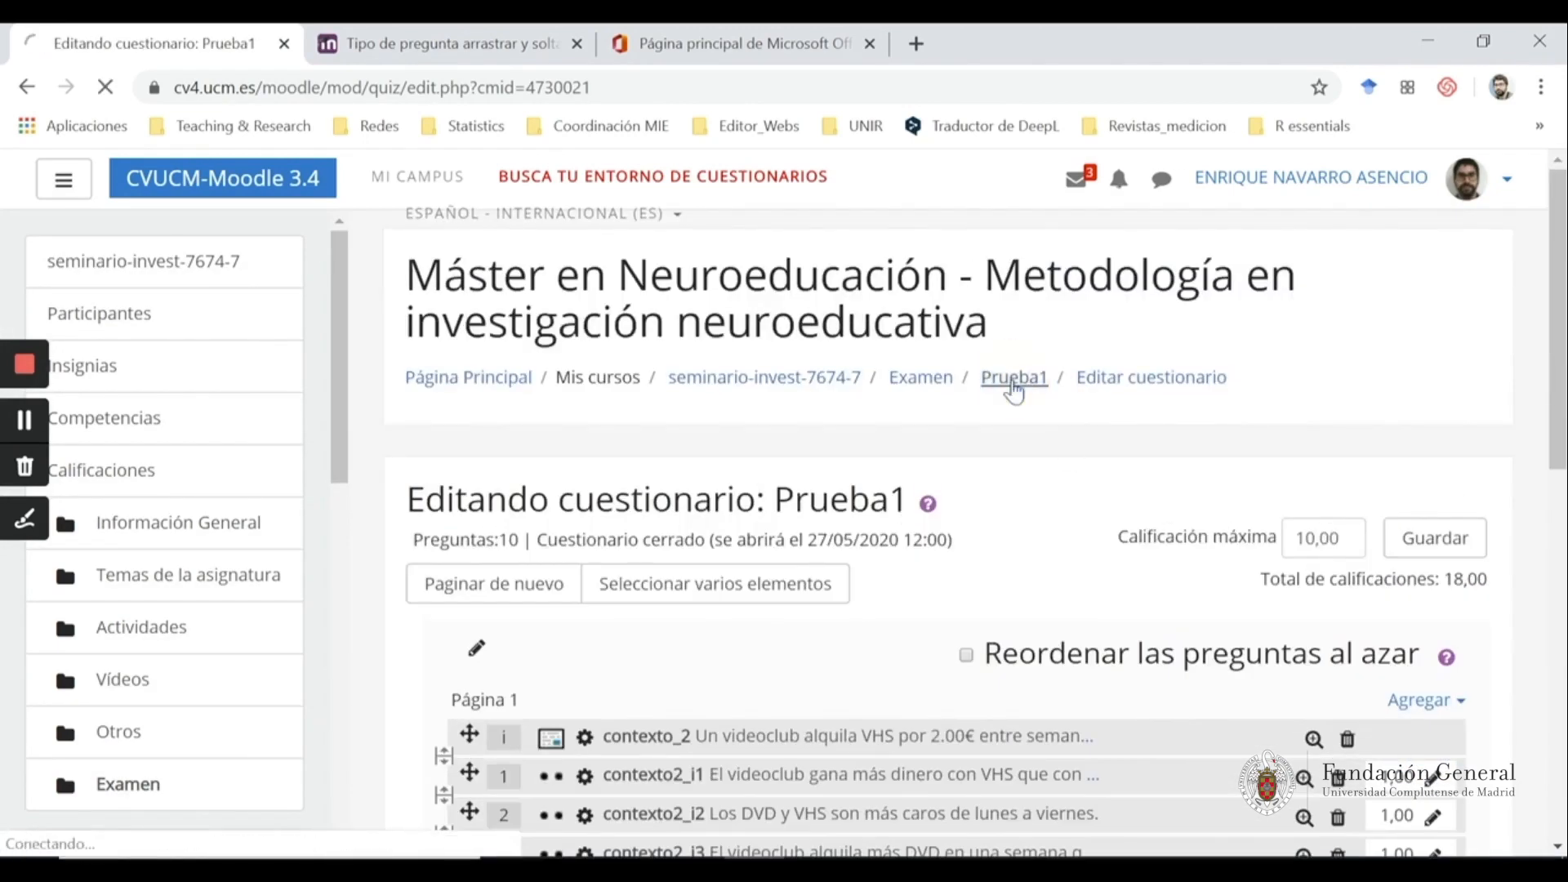
scroll(1038, 460, down, 3)
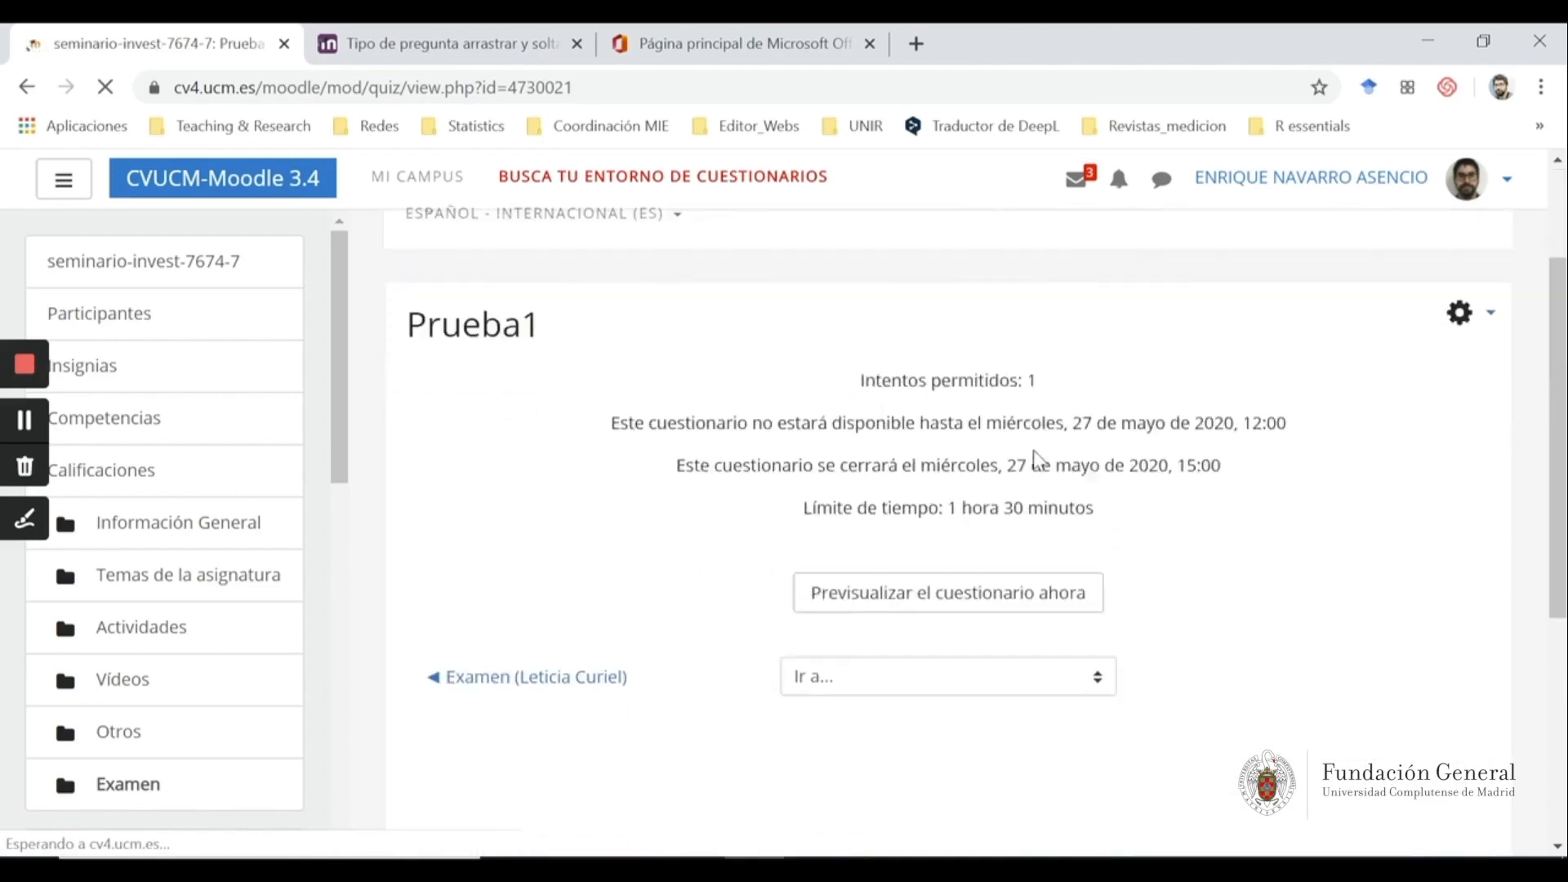
click(1034, 518)
click(713, 631)
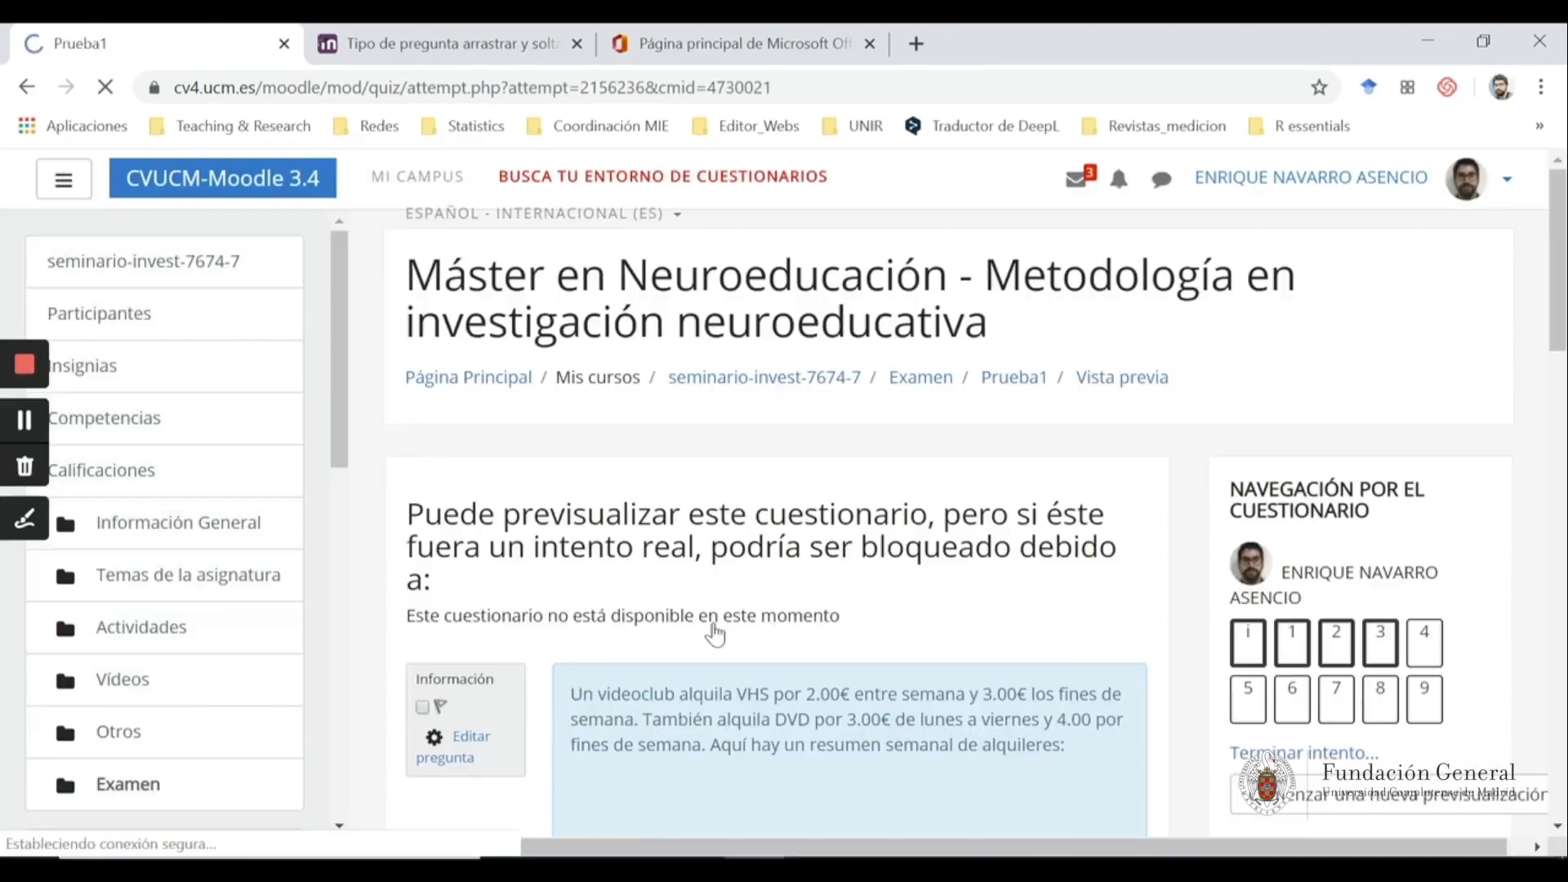
Examine the rental table and true/false questions 1 to 3 in the preview, and go on to the second page
scroll(1099, 527, down, 3)
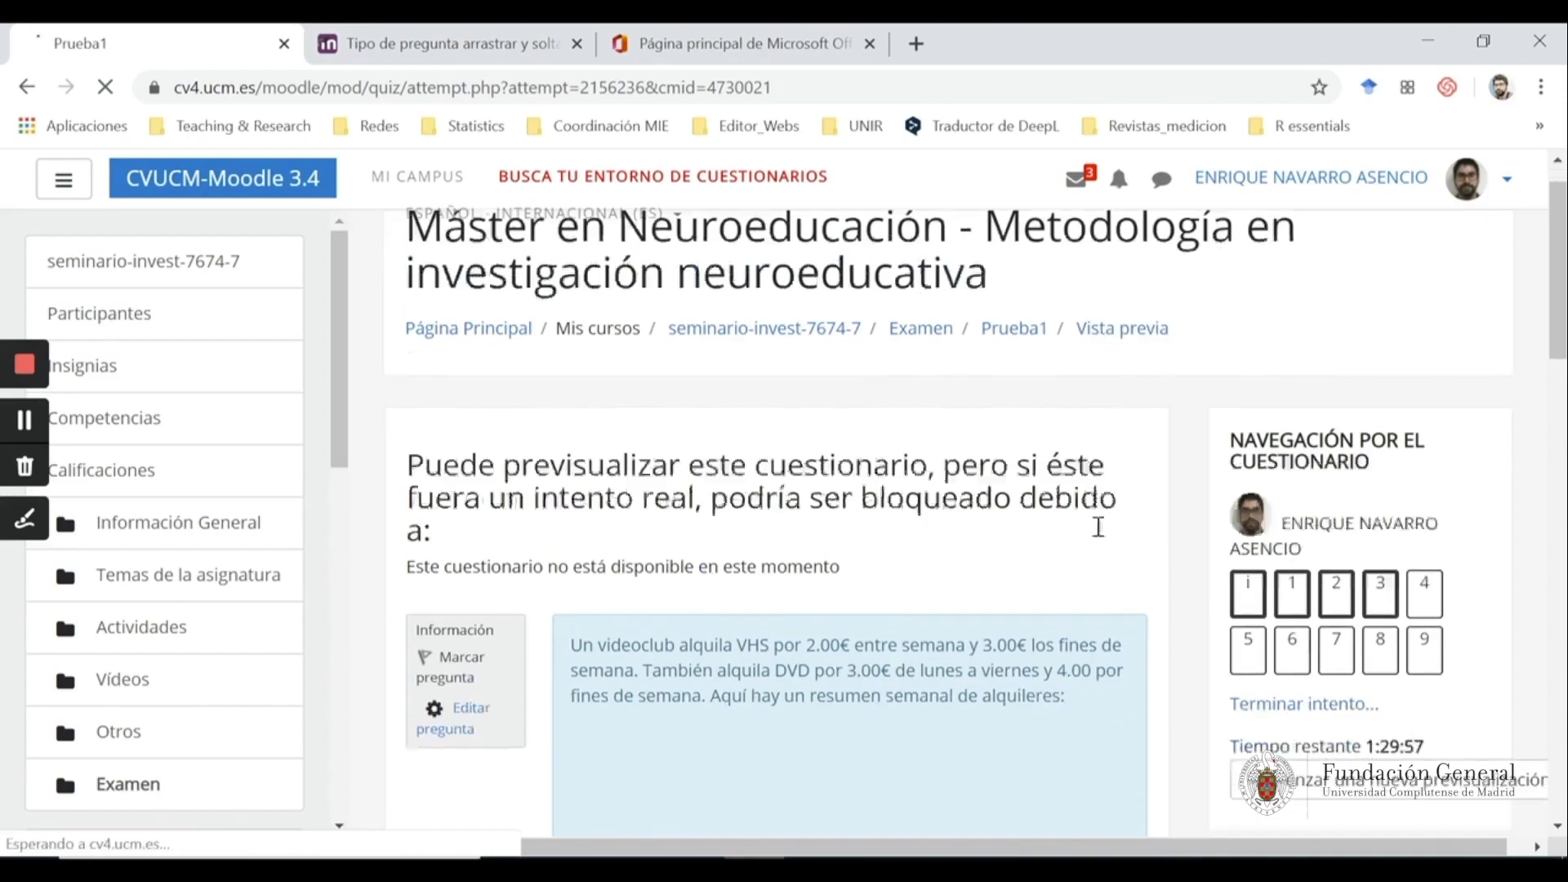
scroll(915, 536, up, 2)
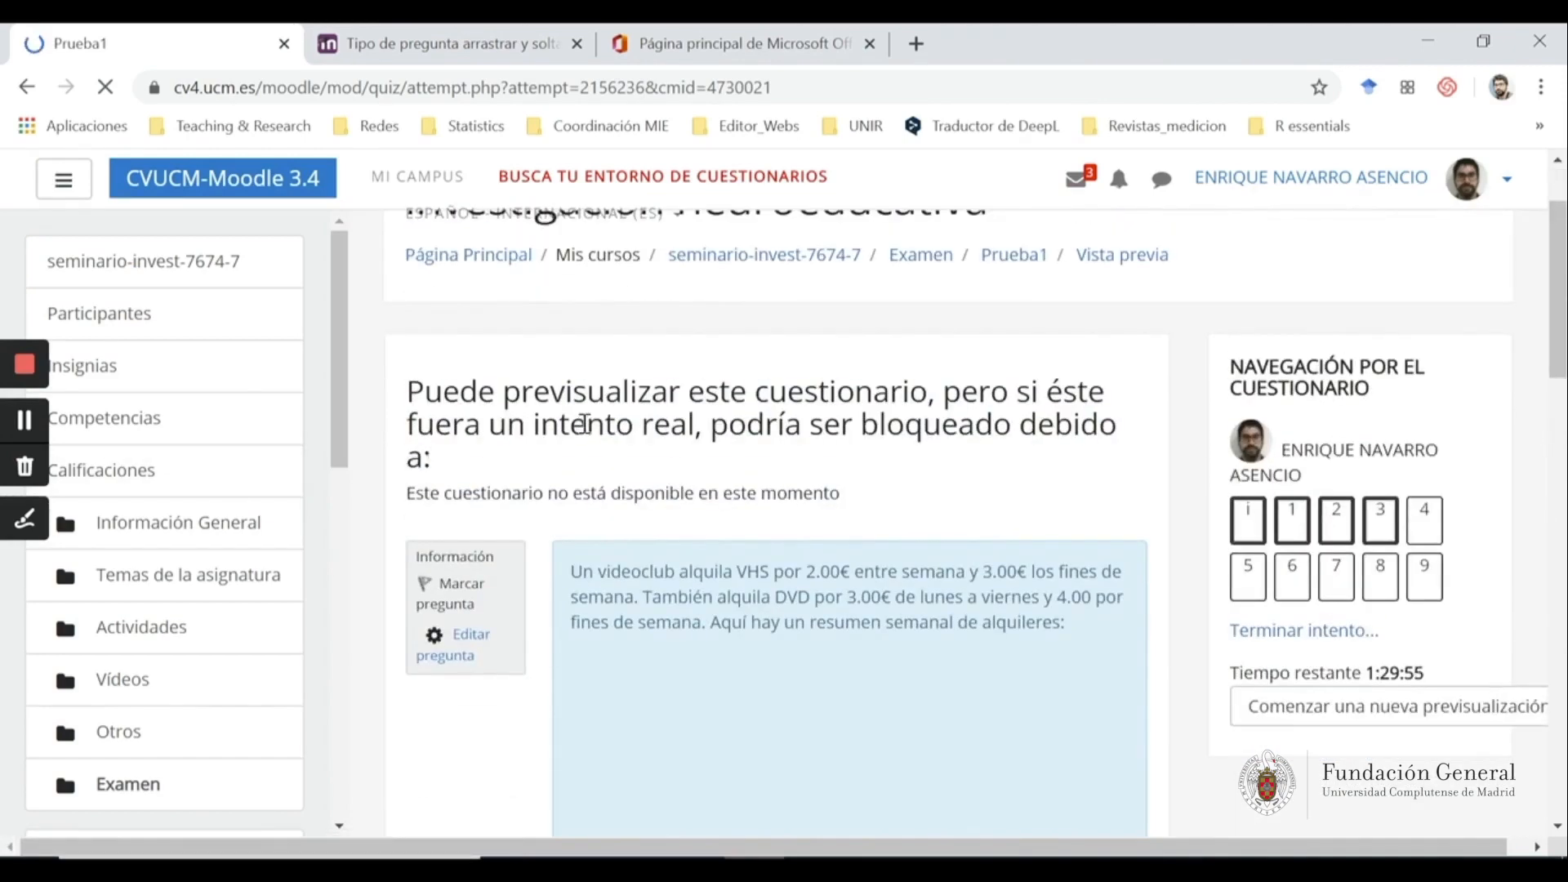
scroll(1053, 566, down, 7)
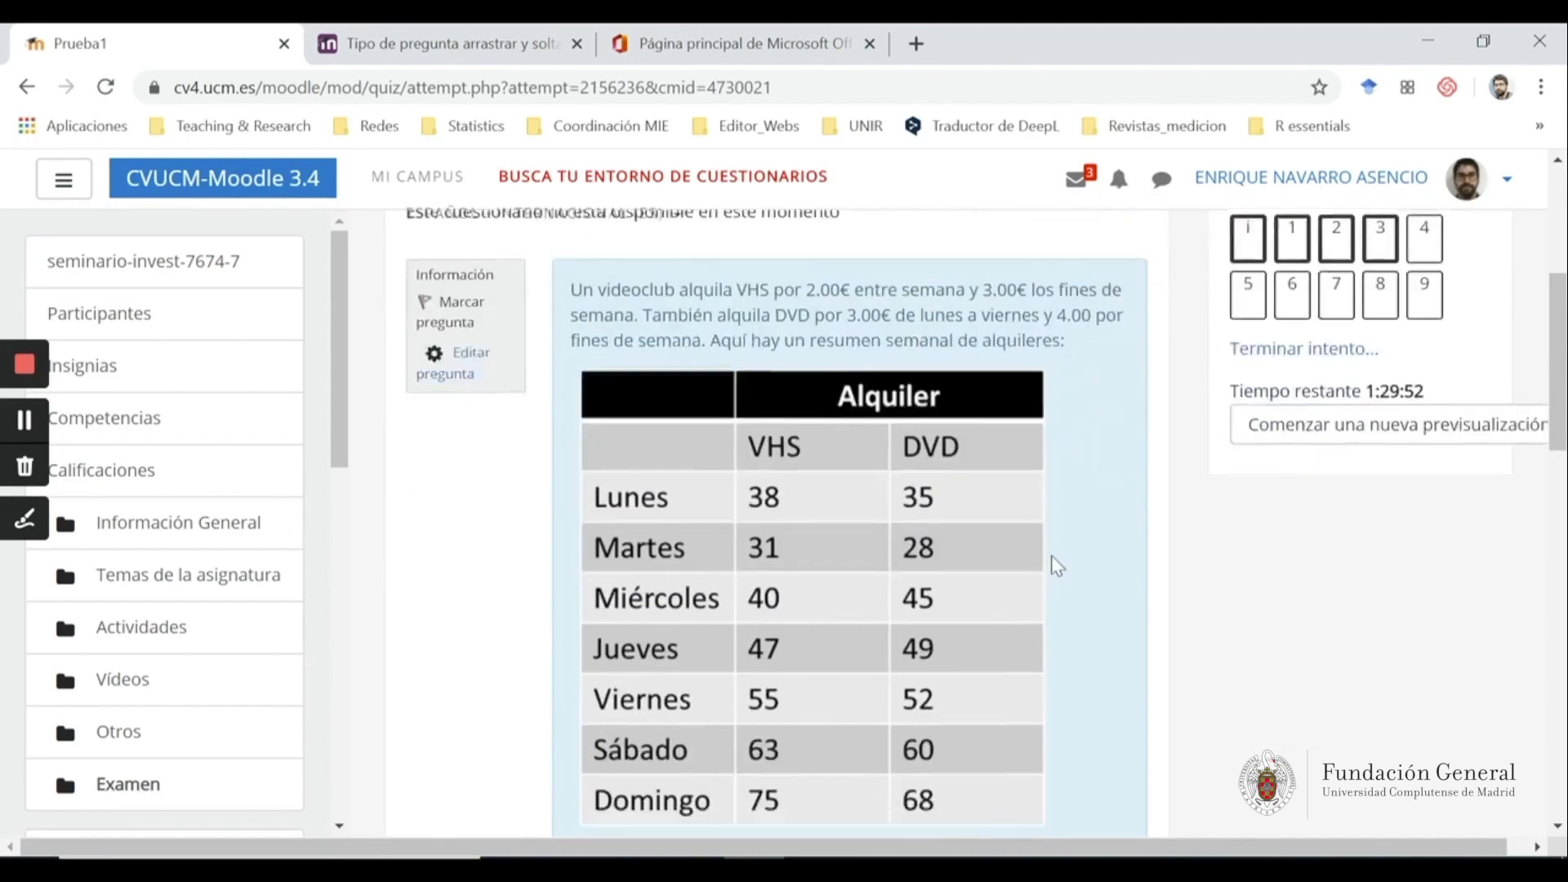
scroll(752, 359, up, 4)
scroll(816, 379, down, 7)
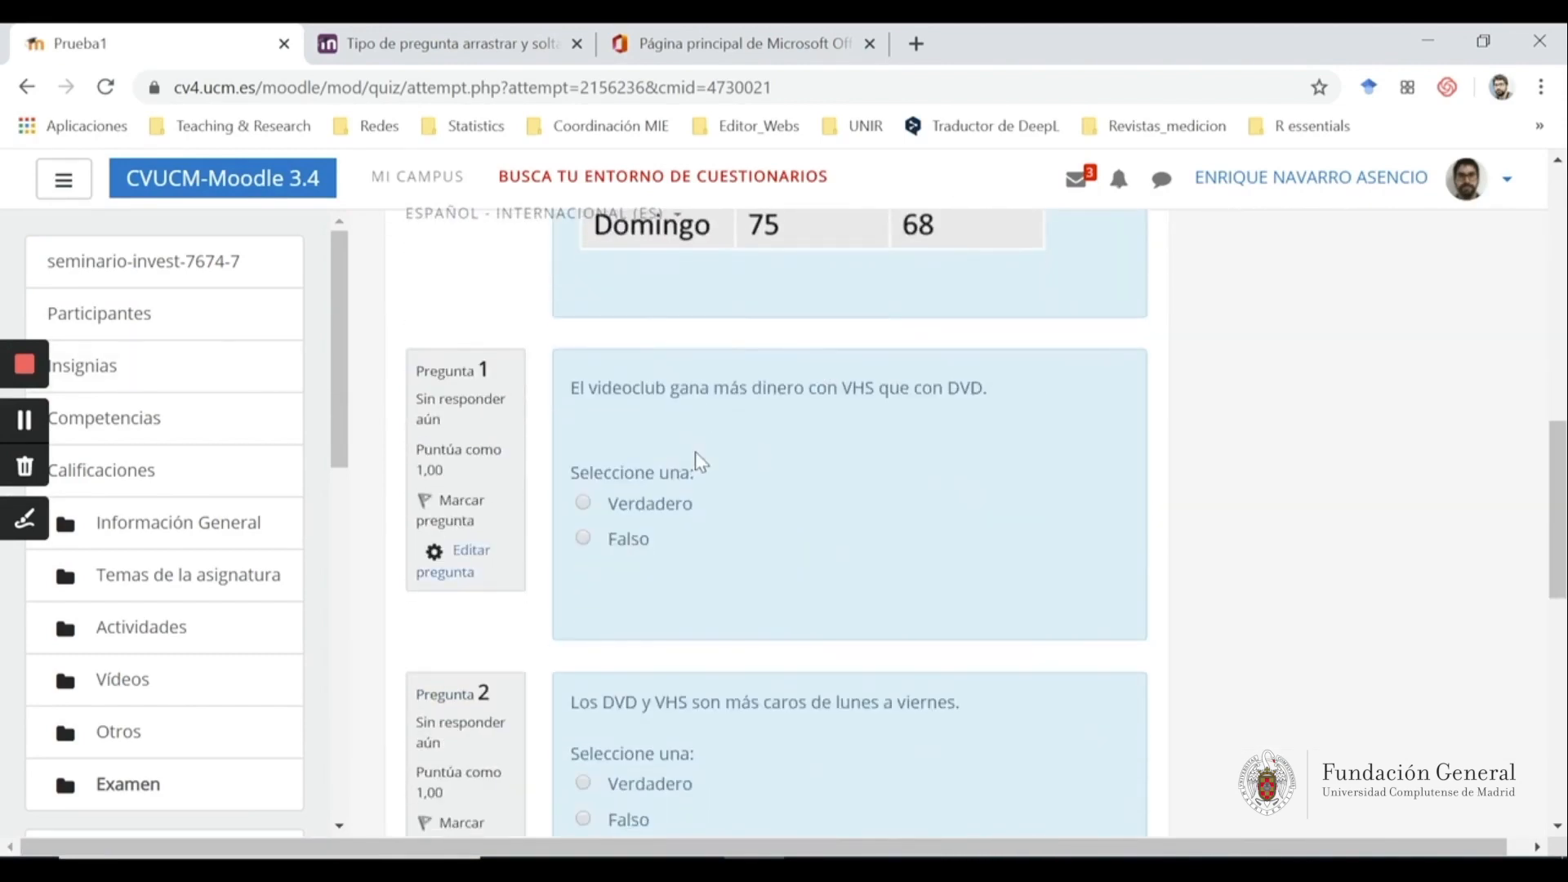
scroll(766, 450, down, 1)
scroll(490, 408, down, 1)
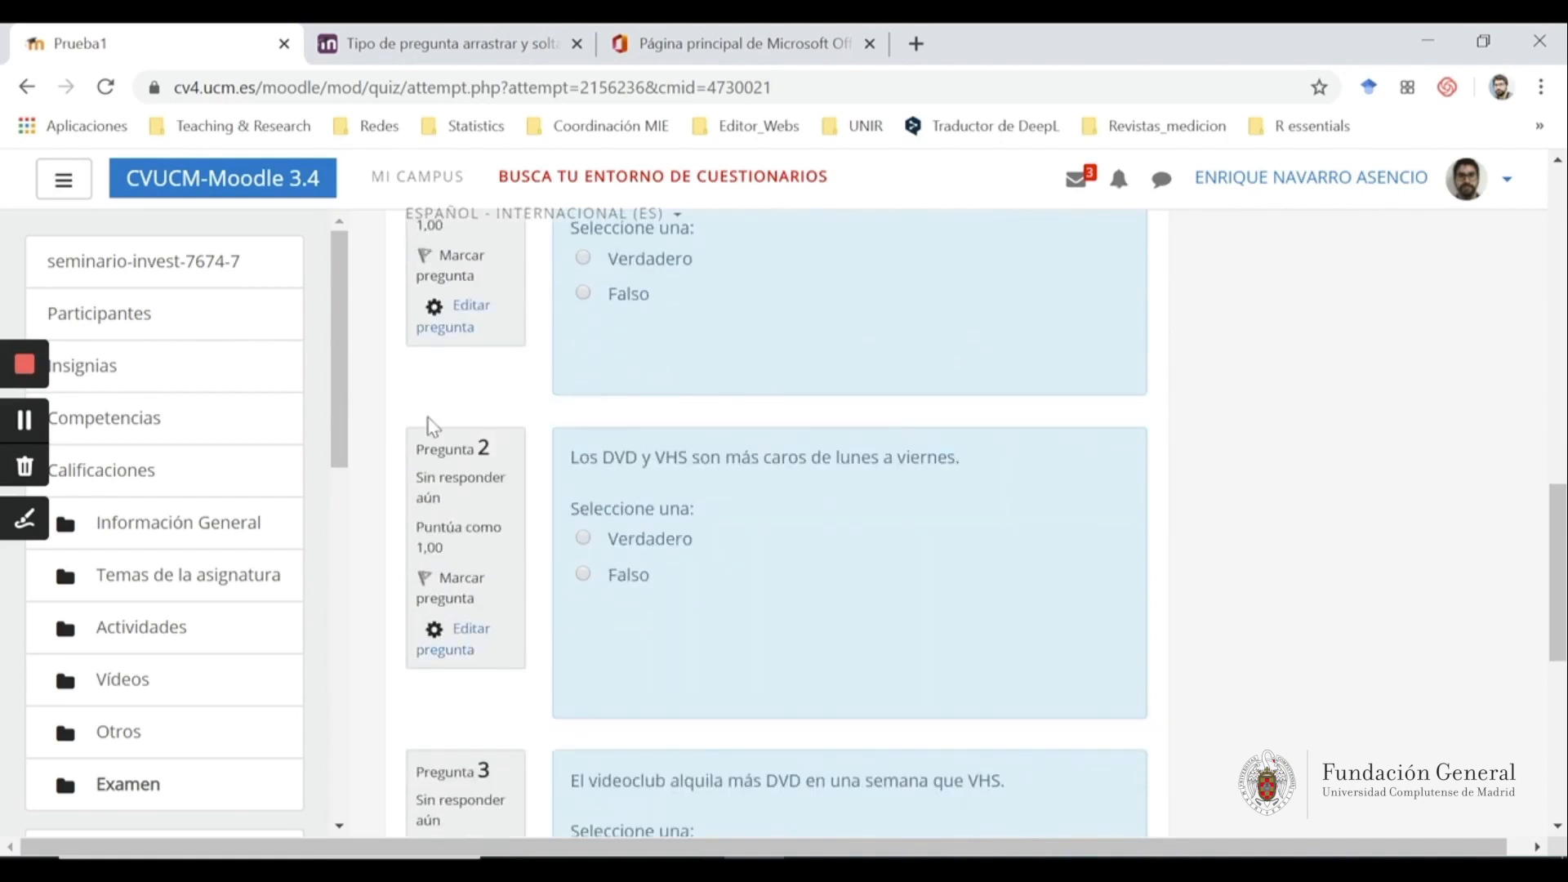
scroll(735, 400, down, 6)
scroll(747, 405, down, 1)
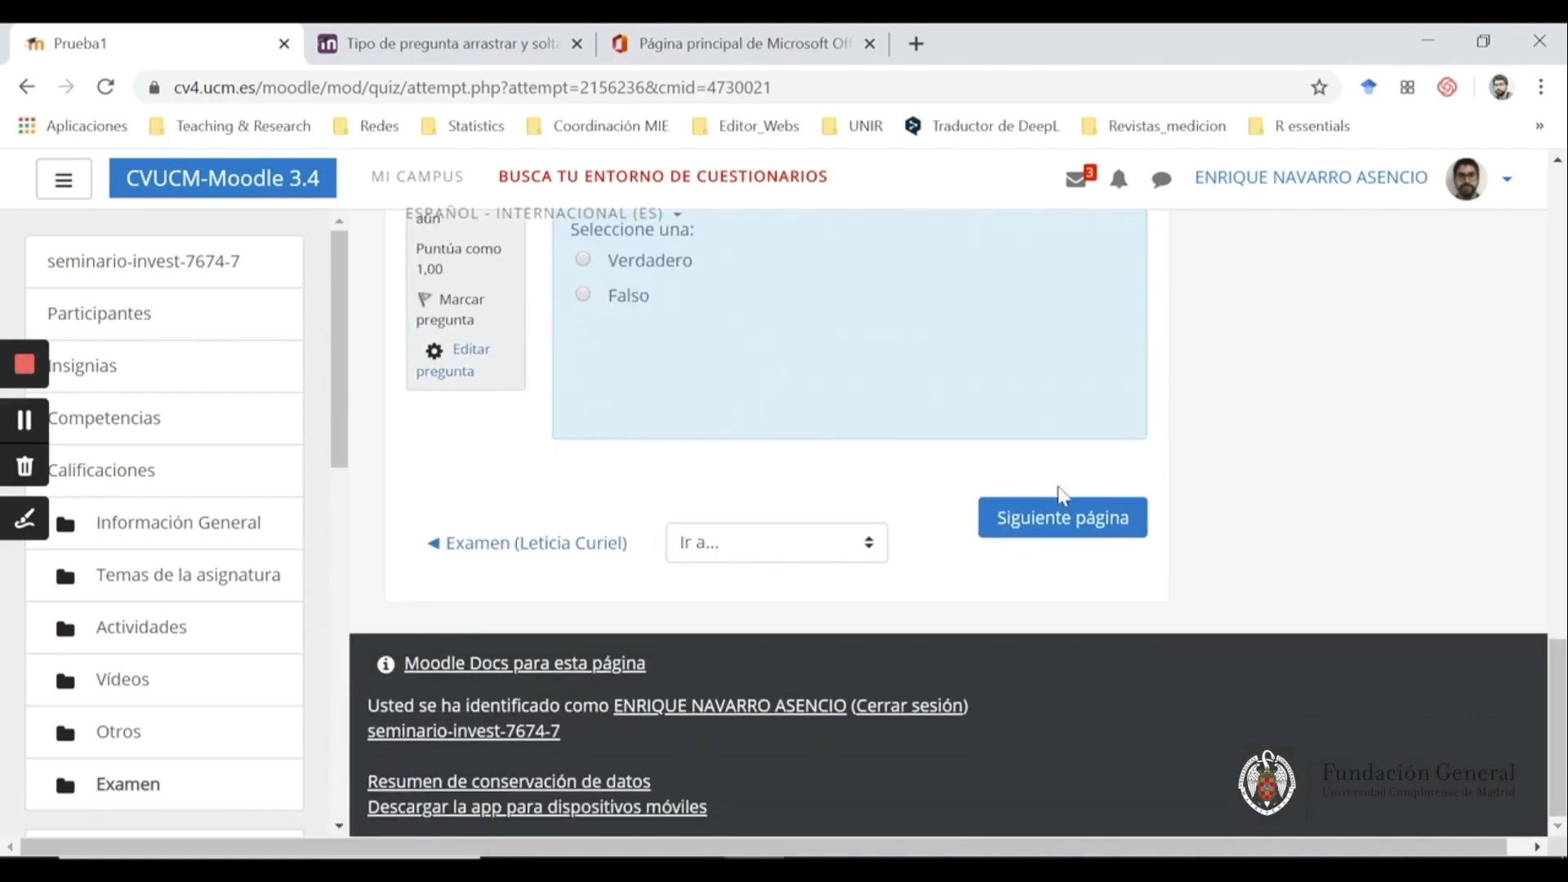
click(1059, 513)
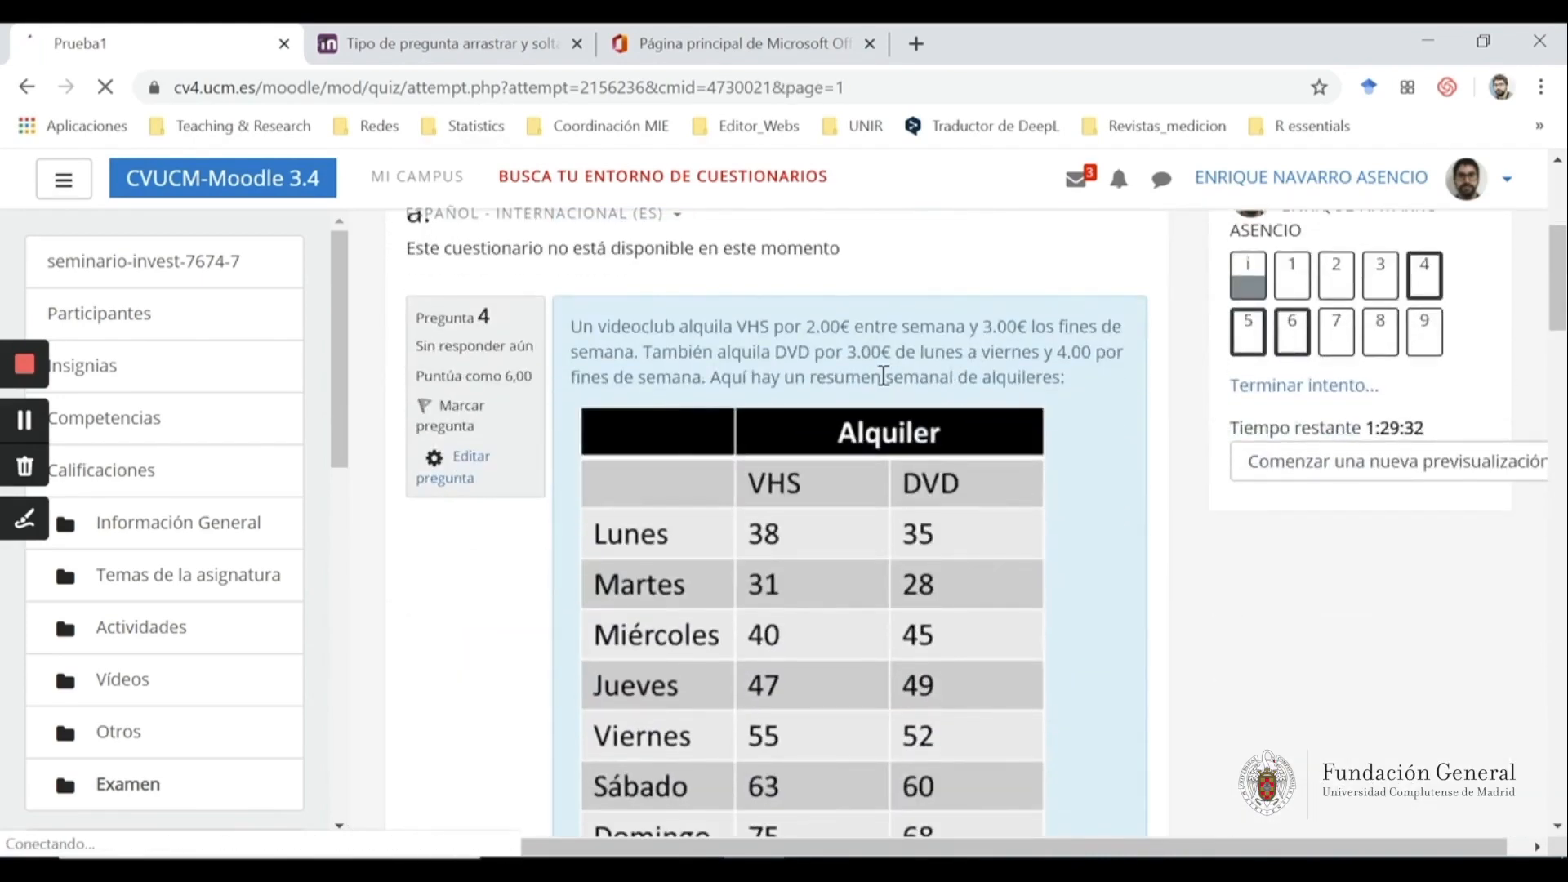
Place the Verdadero answer in the gap of the first statement of question 4
scroll(884, 377, down, 5)
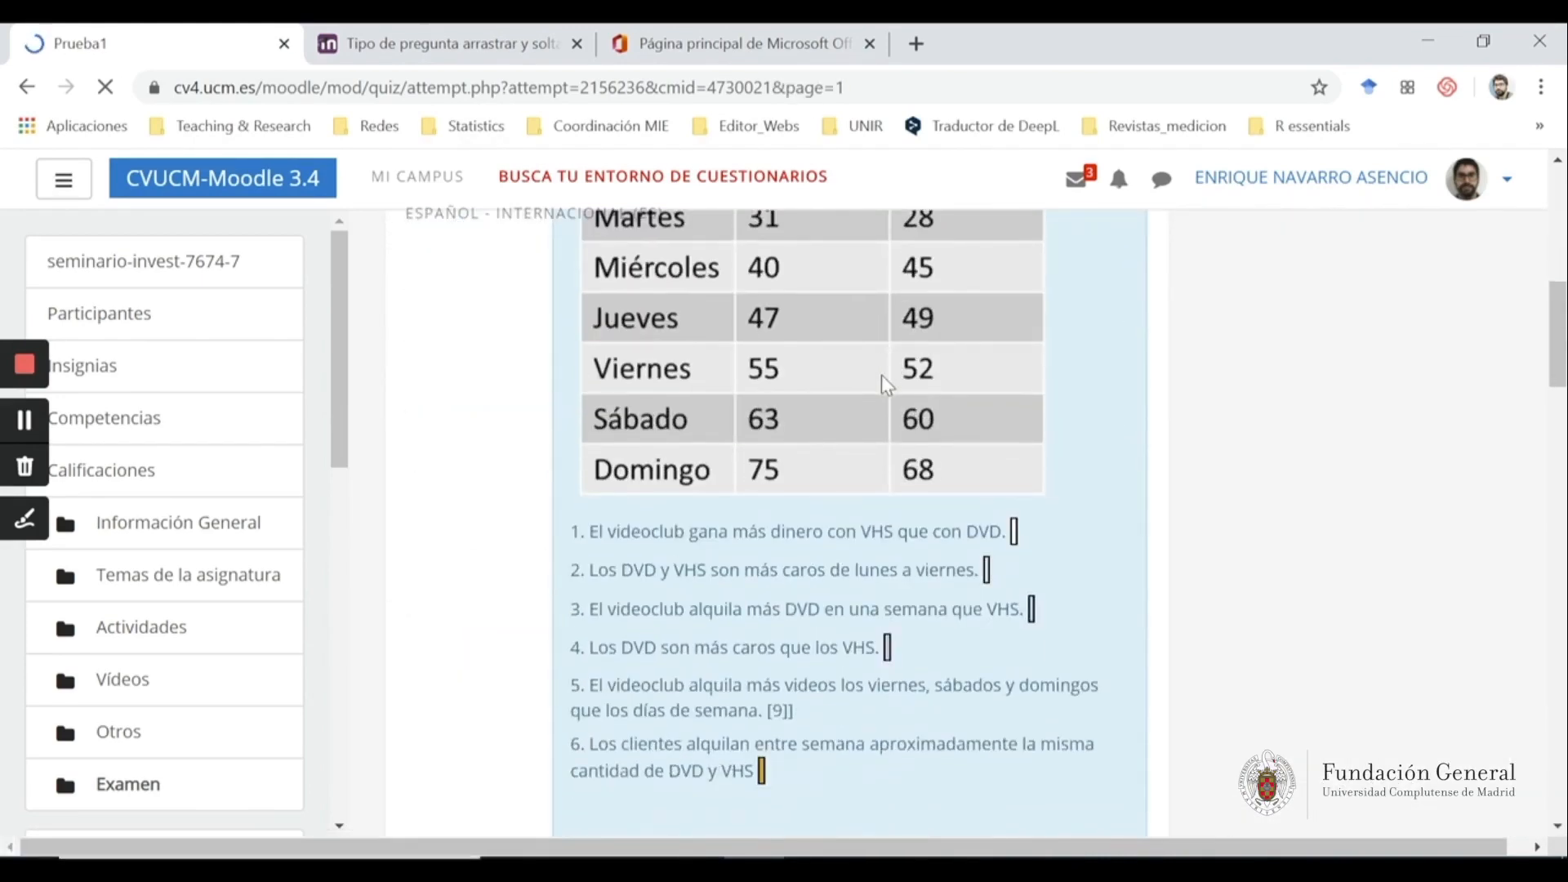
scroll(1092, 417, down, 3)
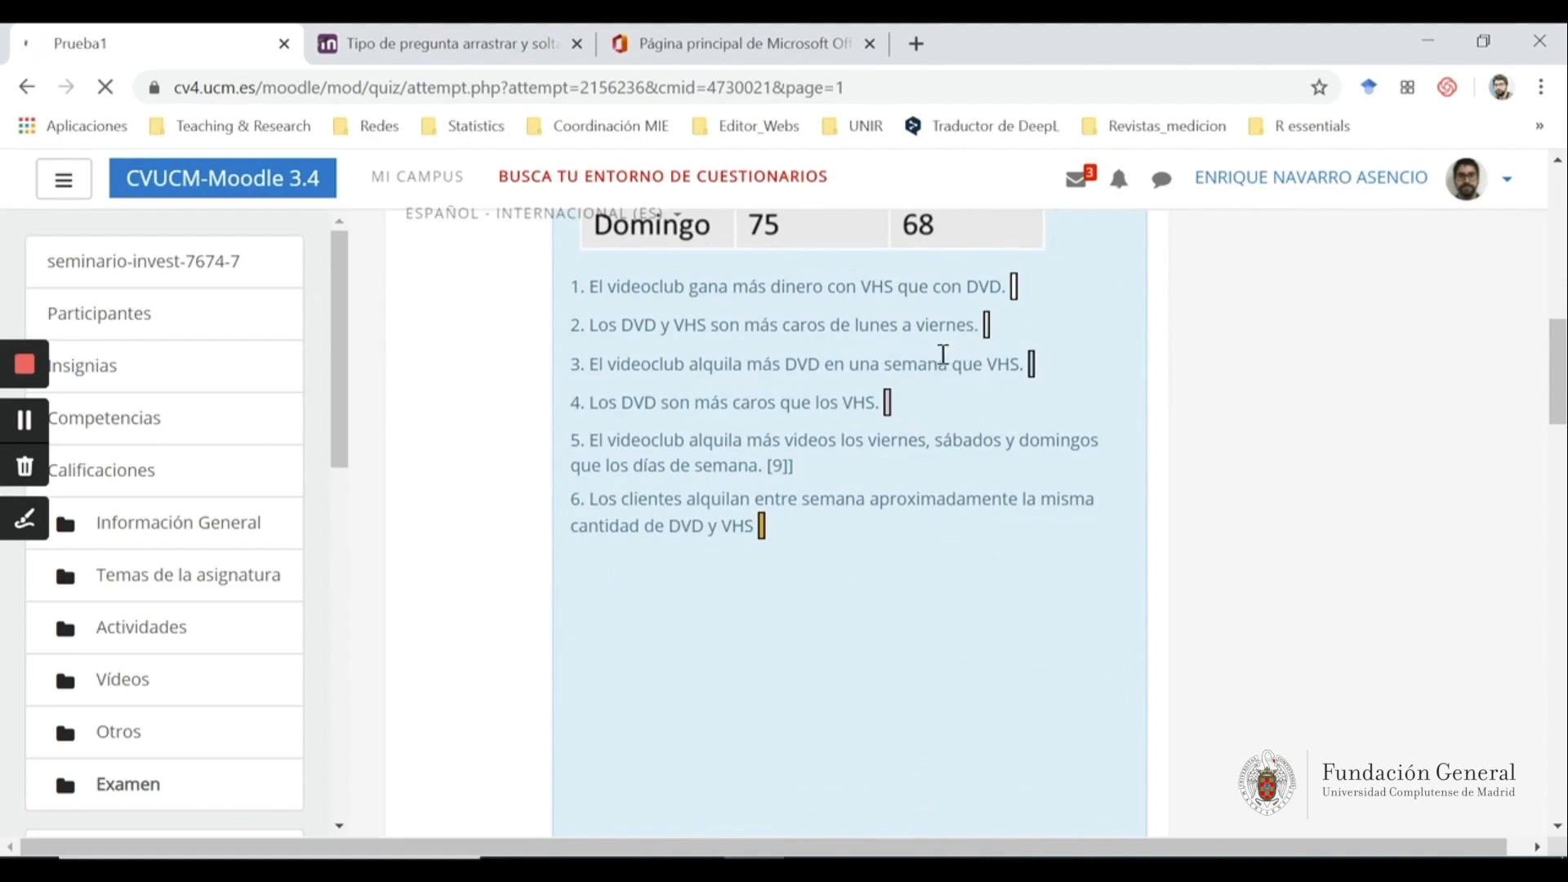
drag(618, 631, 1054, 300)
scroll(1094, 527, down, 2)
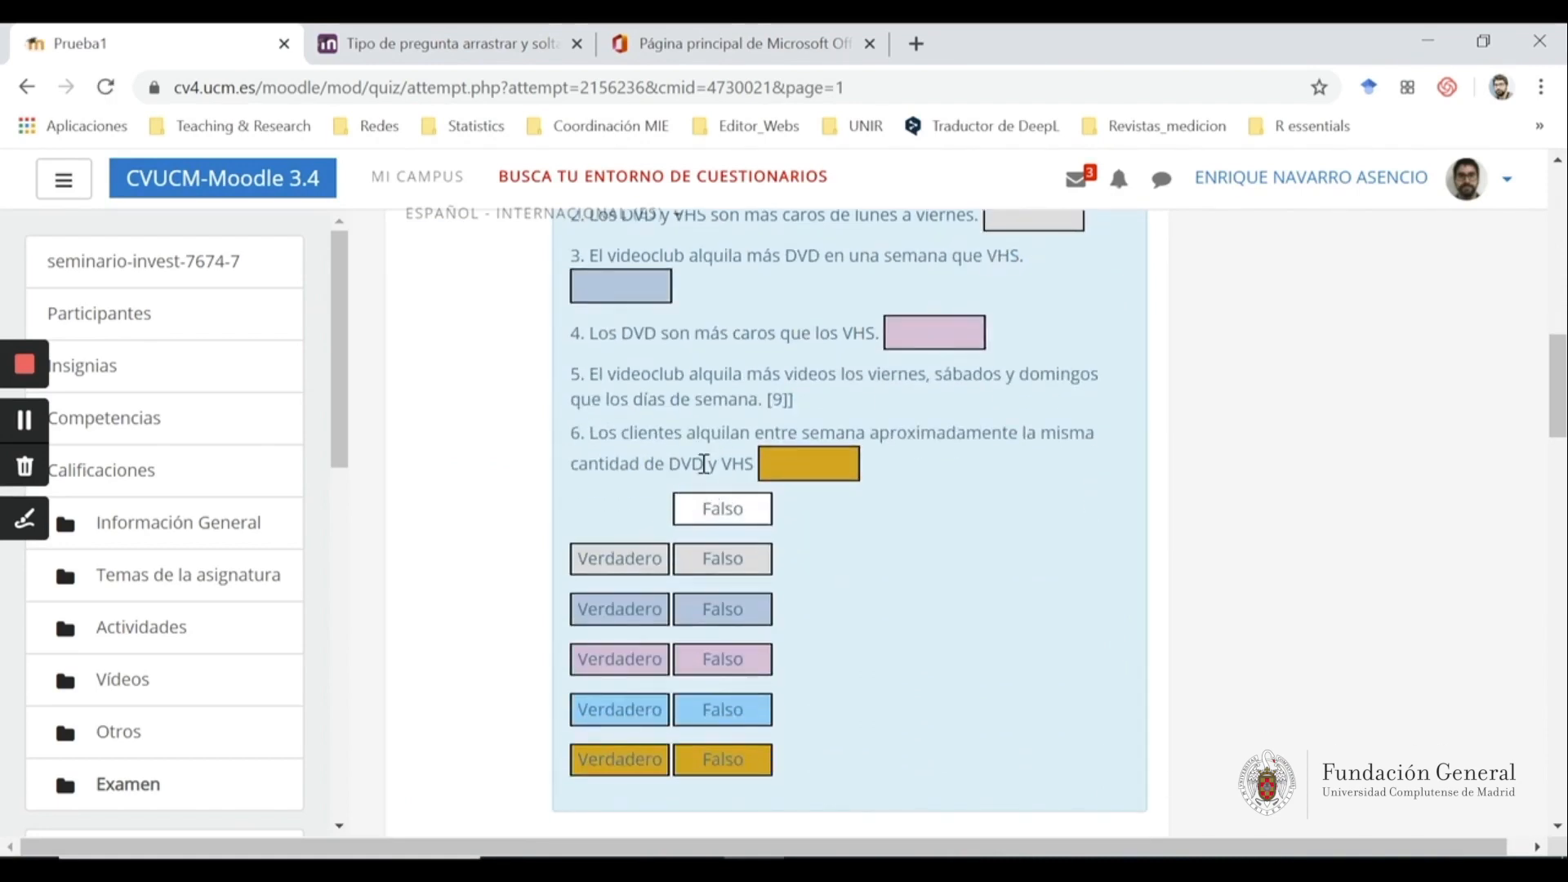
Choose Verdadero for the first statement of question 5 in the quiz preview
scroll(867, 368, down, 8)
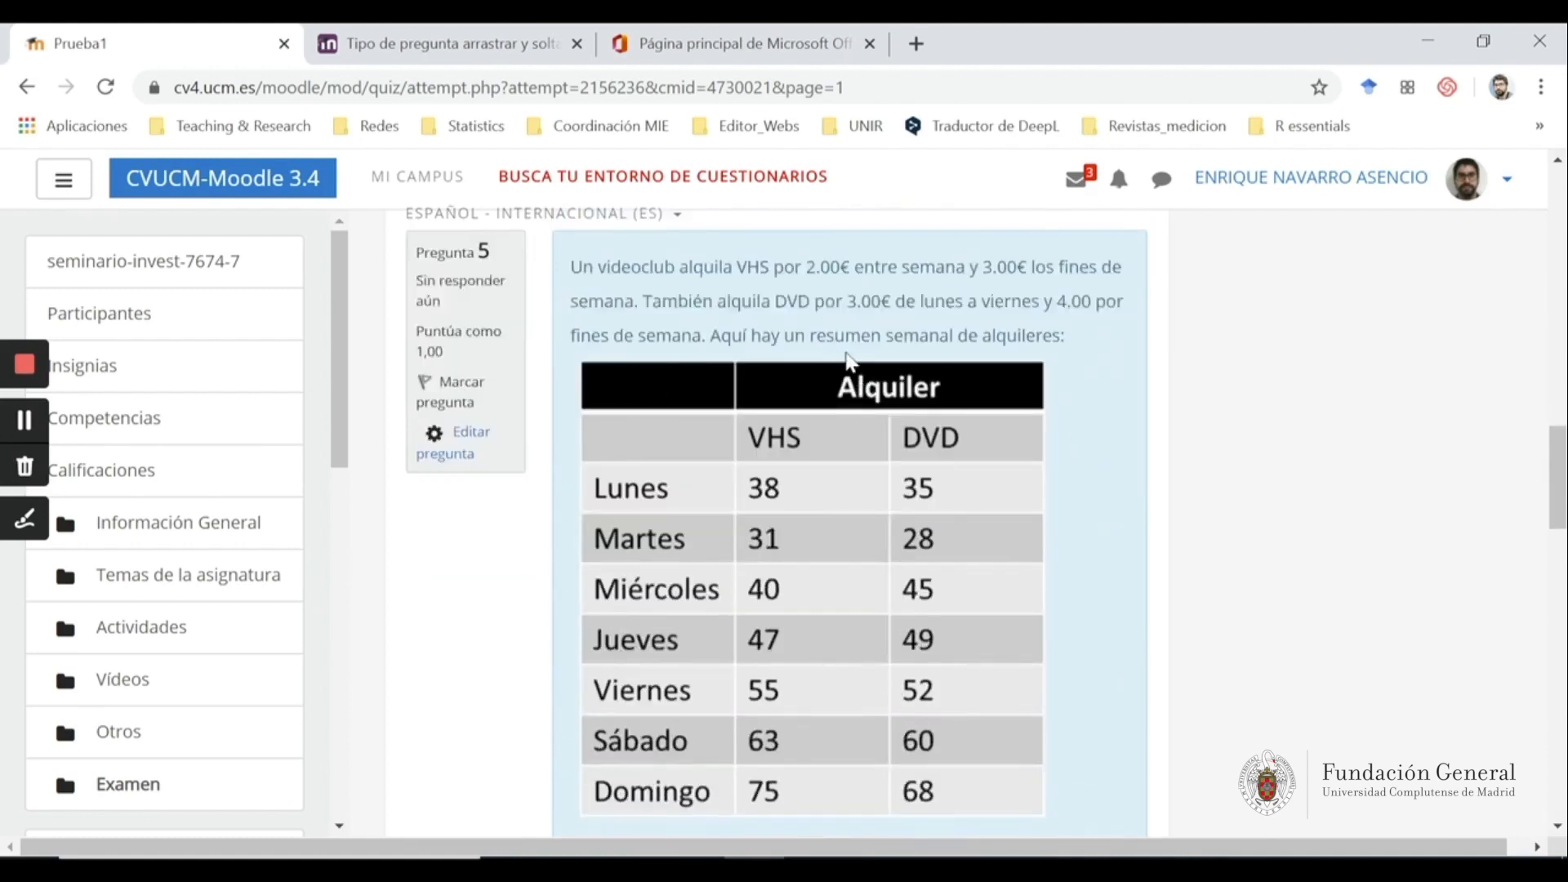
scroll(849, 359, down, 8)
click(696, 359)
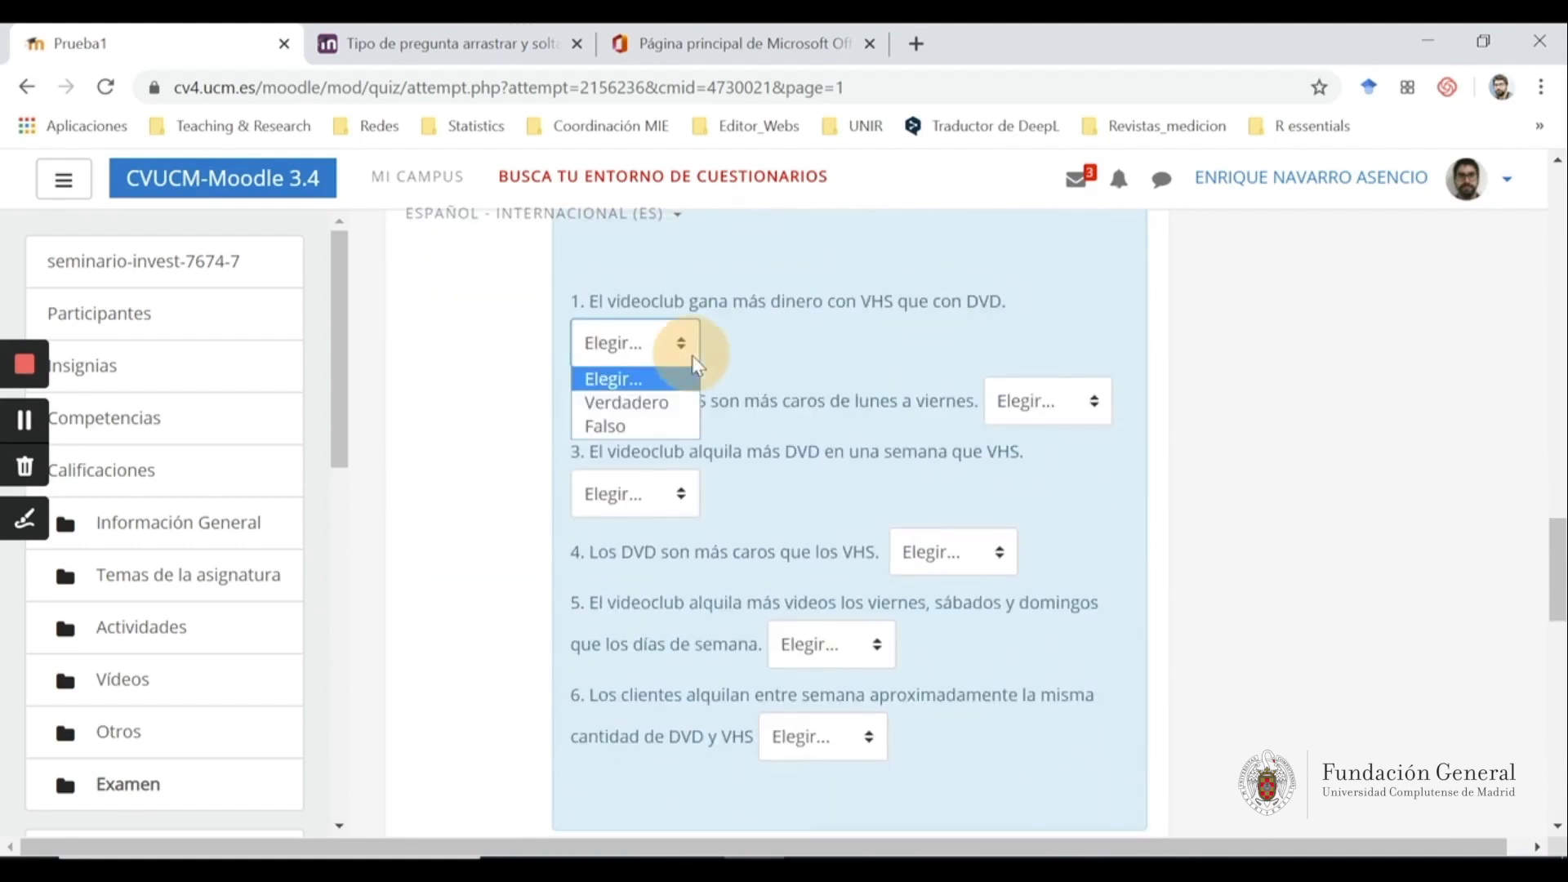
click(647, 404)
Check the answer lists of question 6 in the preview and go on to the third page
scroll(1176, 412, down, 8)
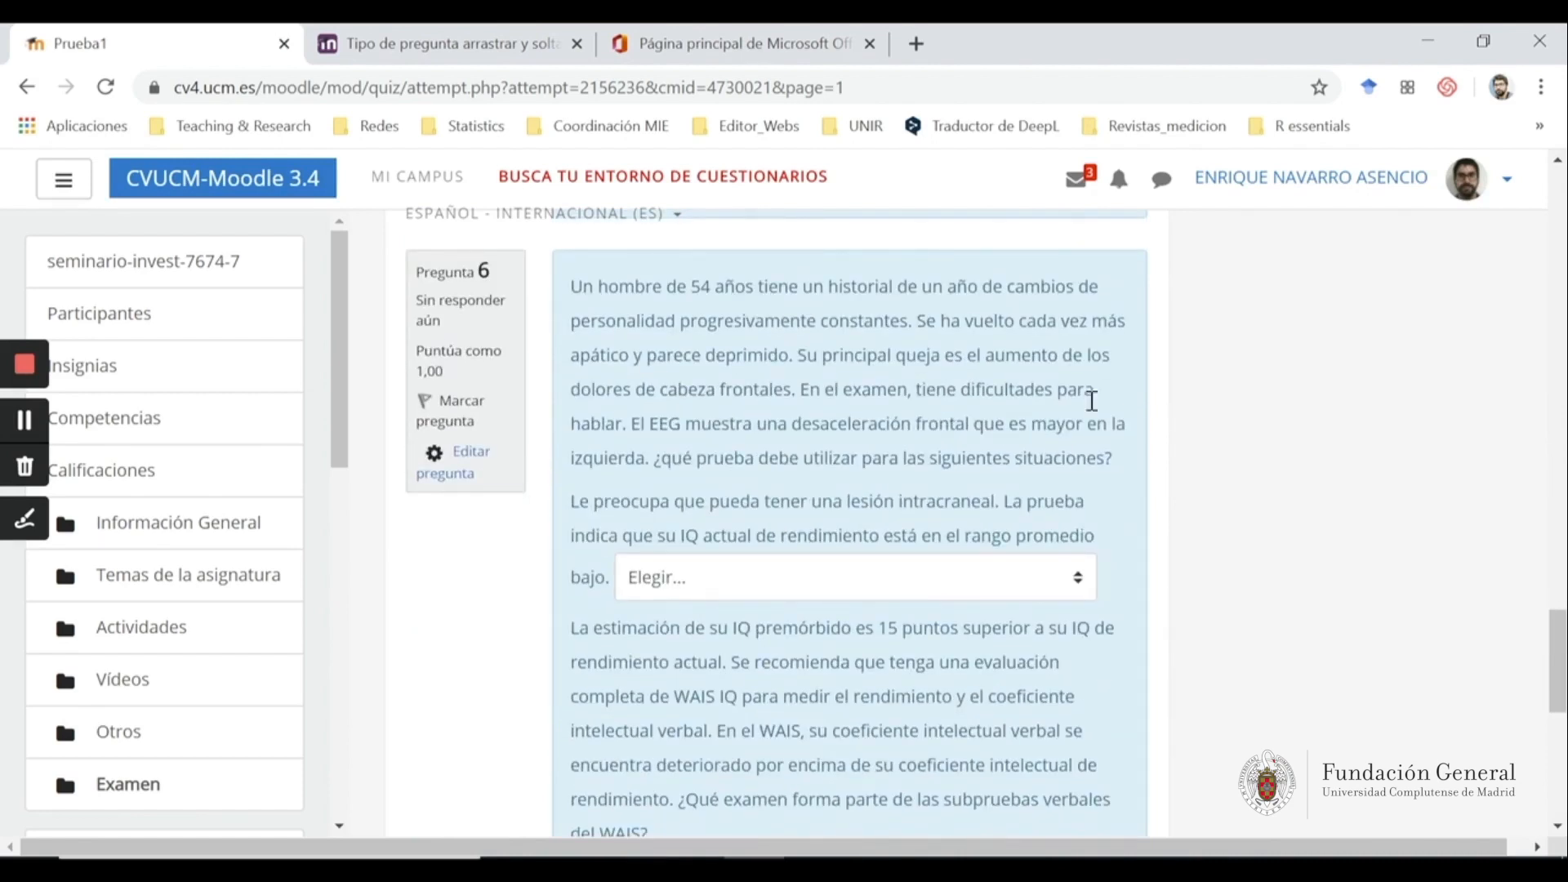
scroll(1064, 361, down, 2)
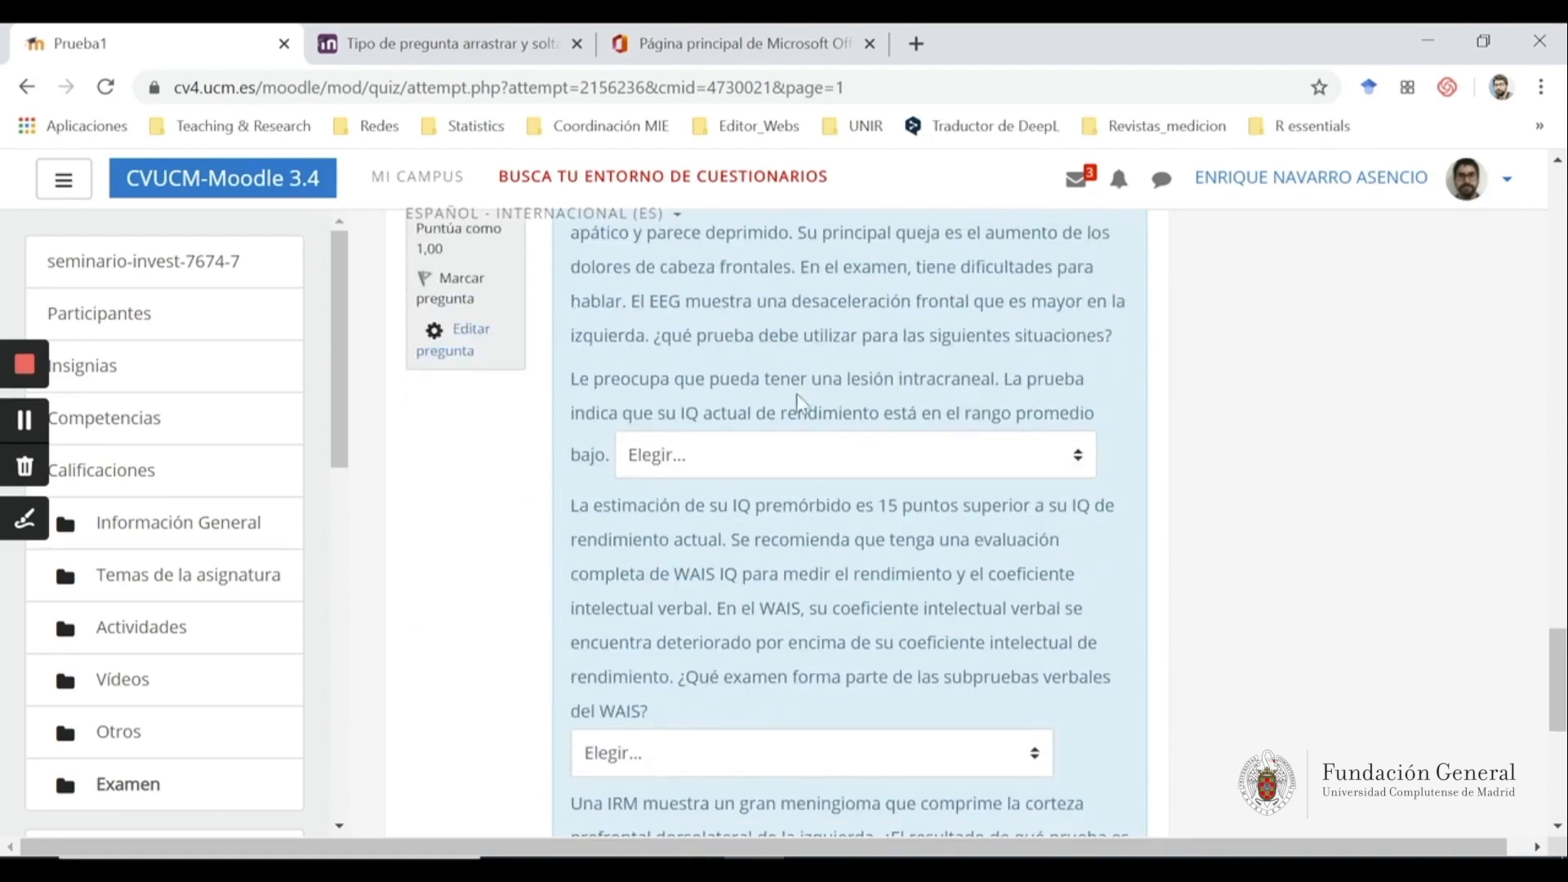
click(1045, 445)
scroll(1237, 482, down, 6)
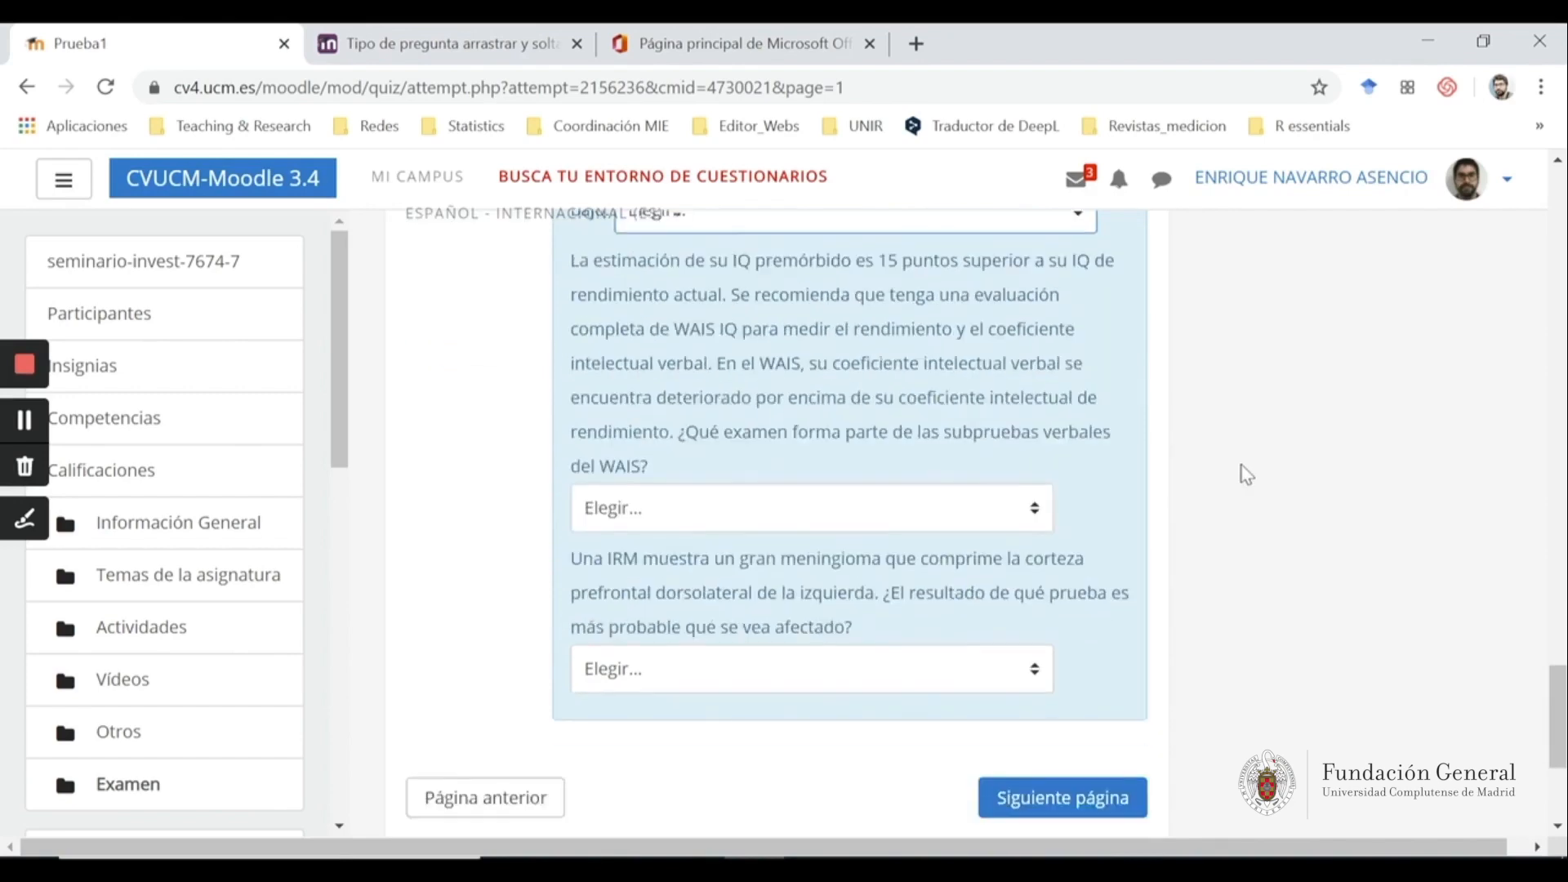
click(1113, 546)
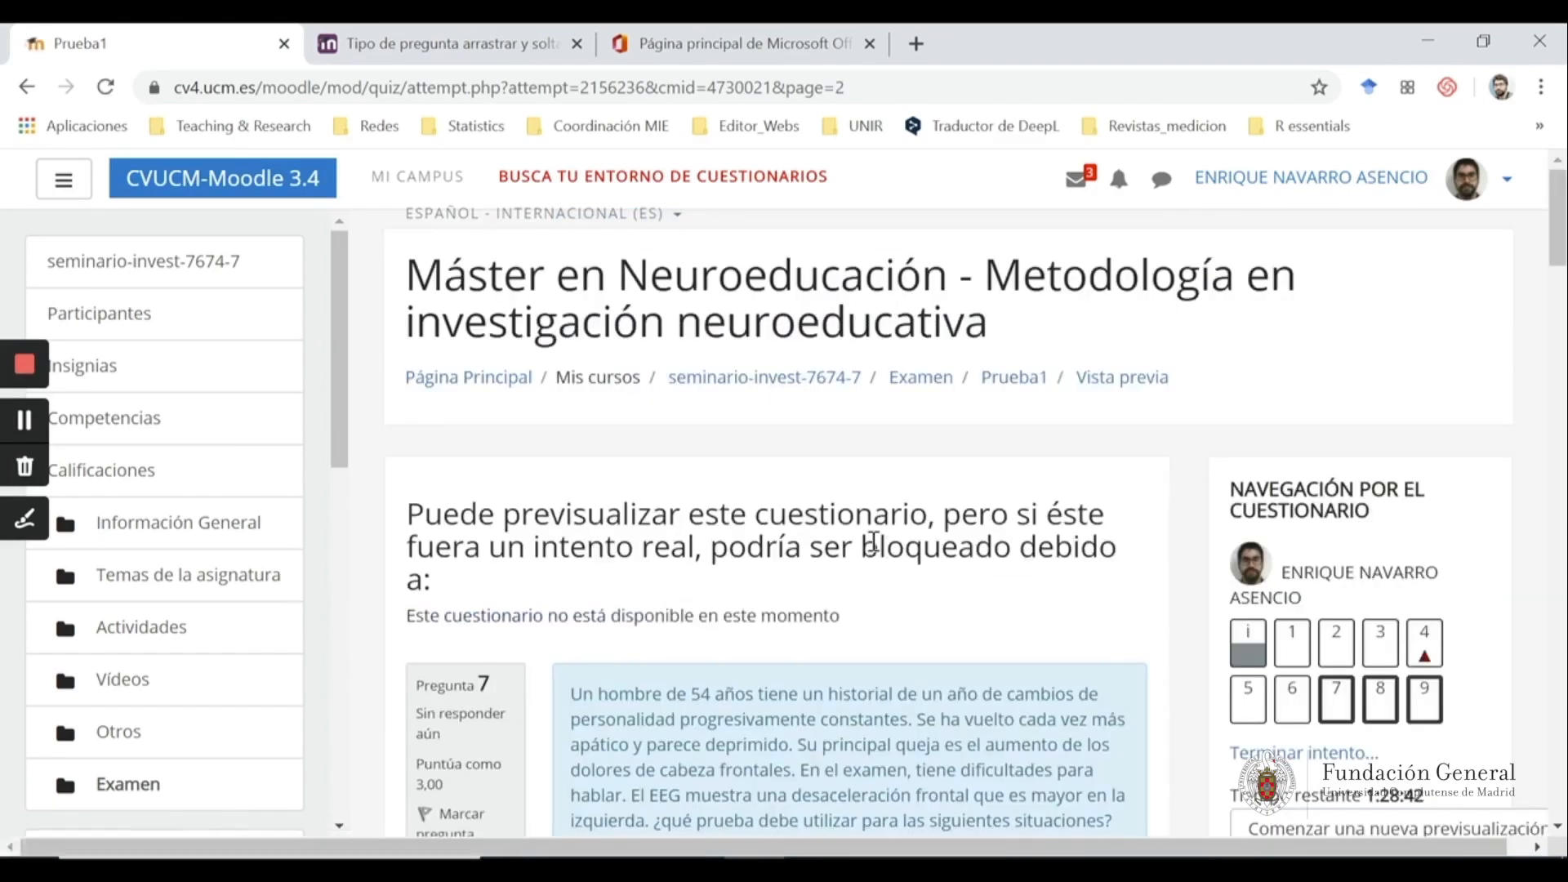
Examine matching question 7 and the rest of the third preview page
drag(1556, 211, 1561, 279)
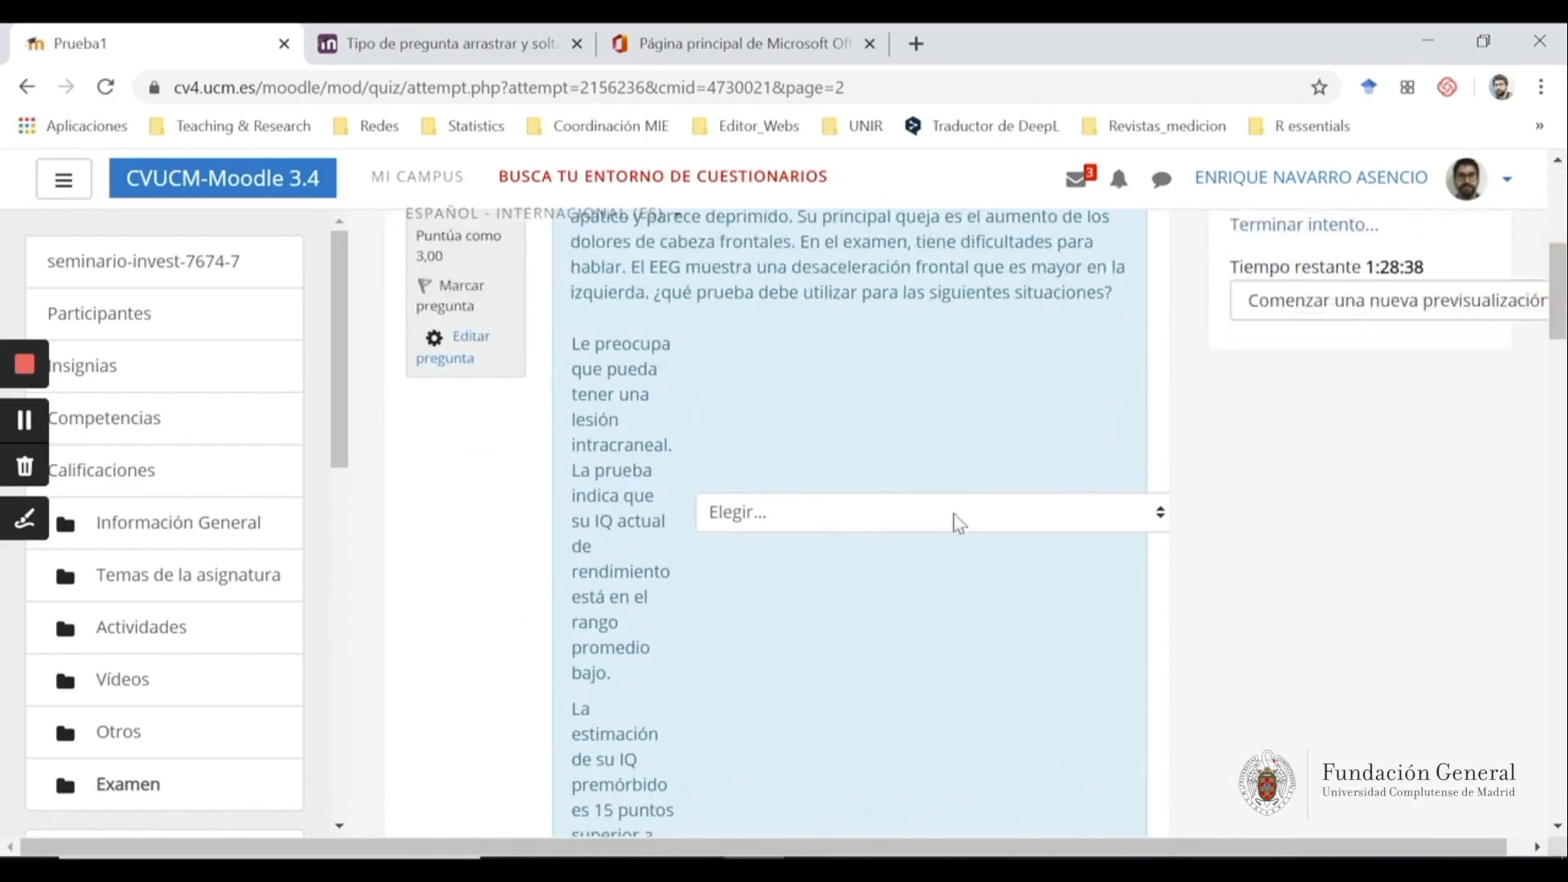
scroll(1217, 347, down, 2)
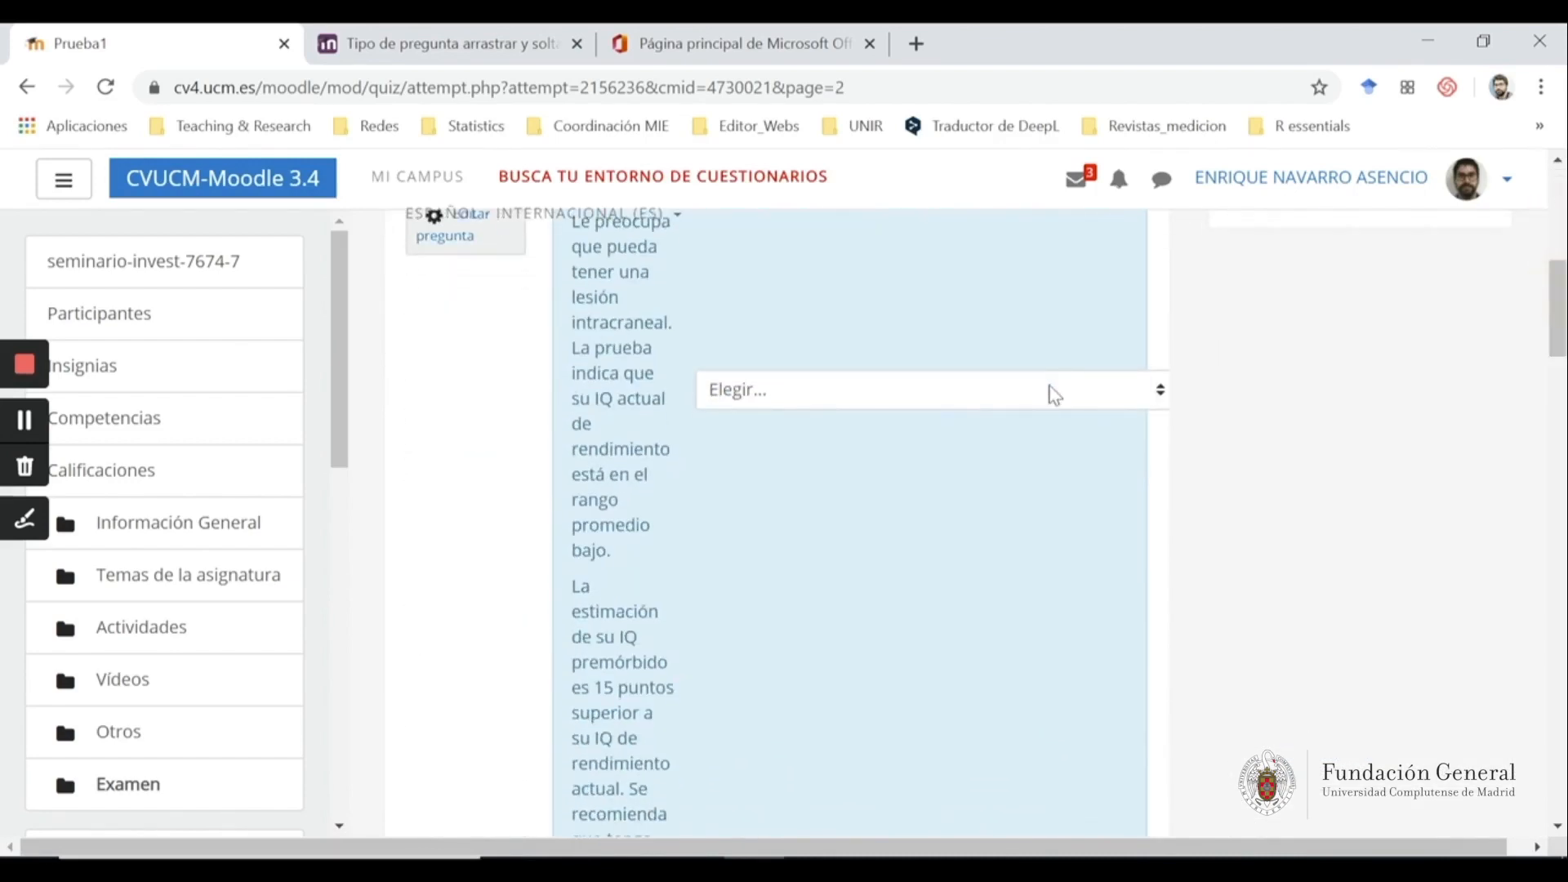
click(1054, 395)
drag(1557, 301, 1550, 688)
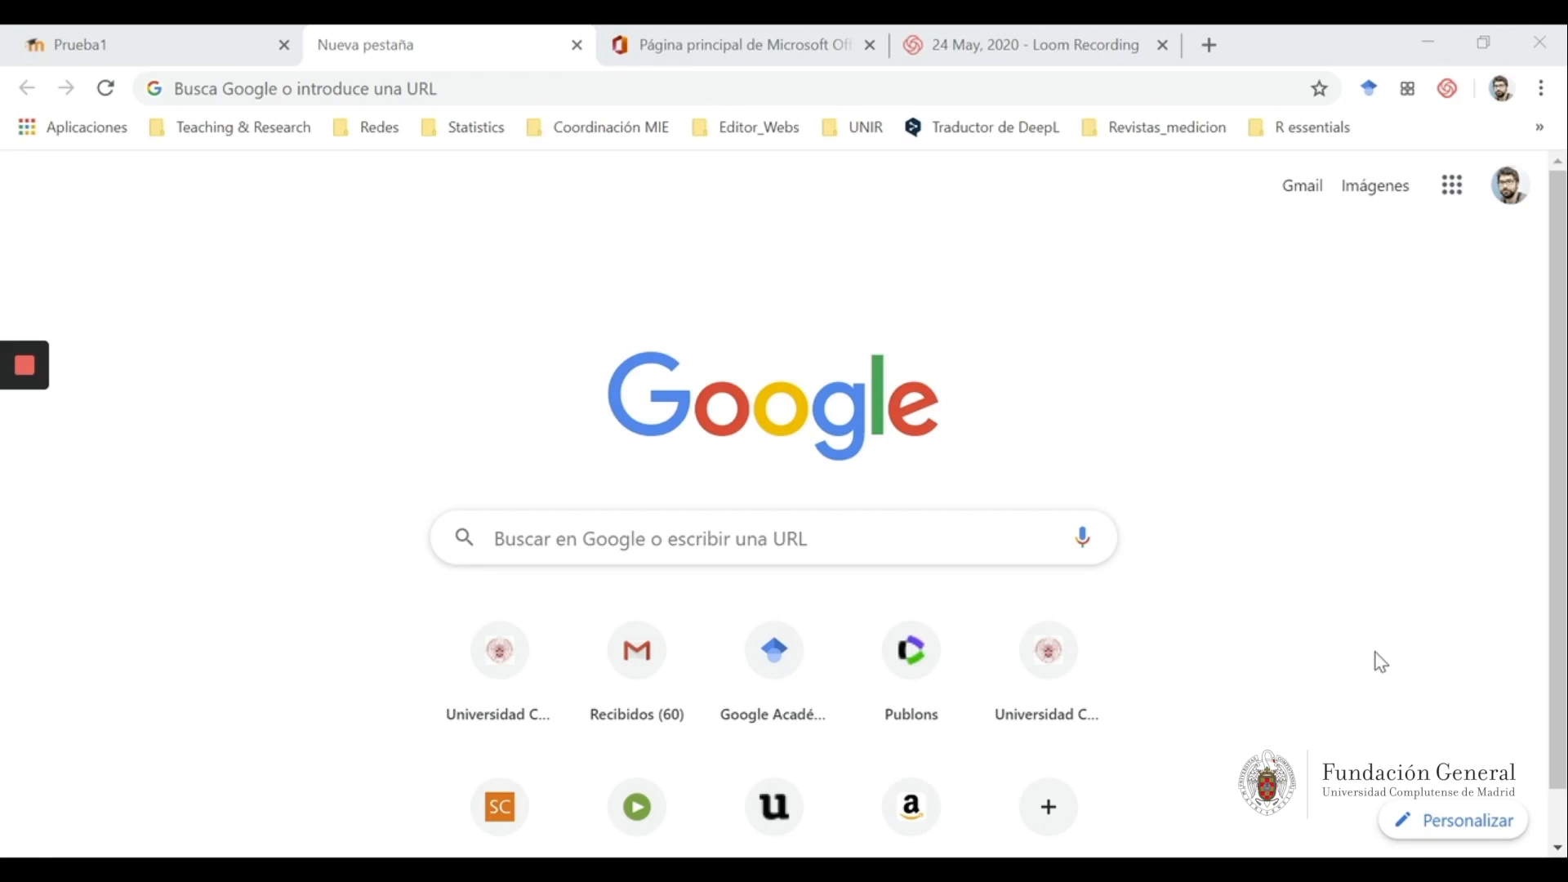
Open Google Forms in the new browser tab and Microsoft Forms from the Office 365 home page
click(1453, 196)
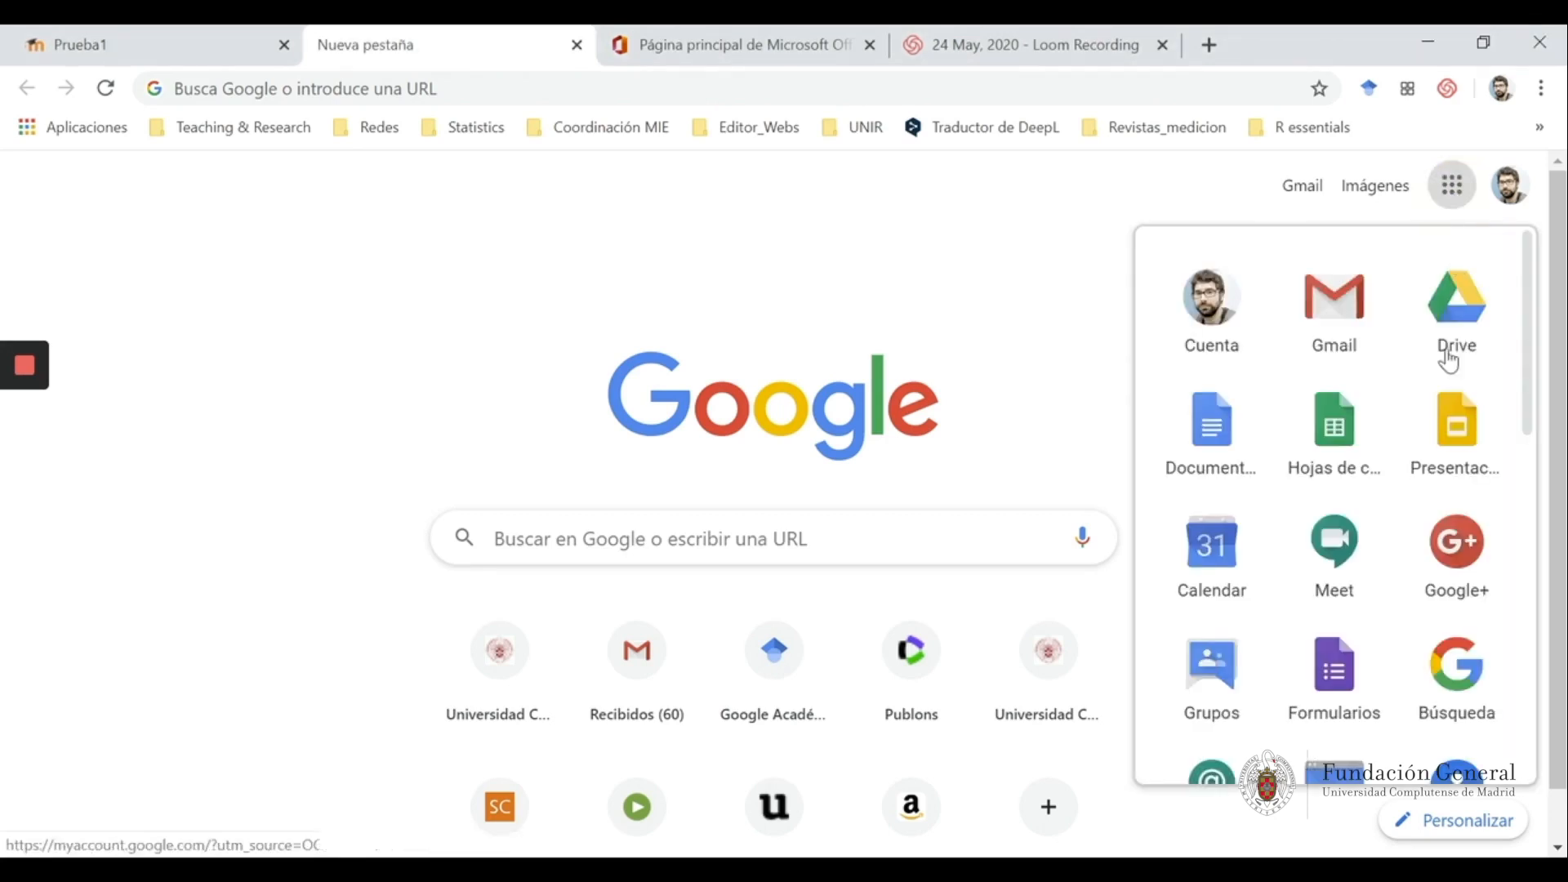
click(1331, 671)
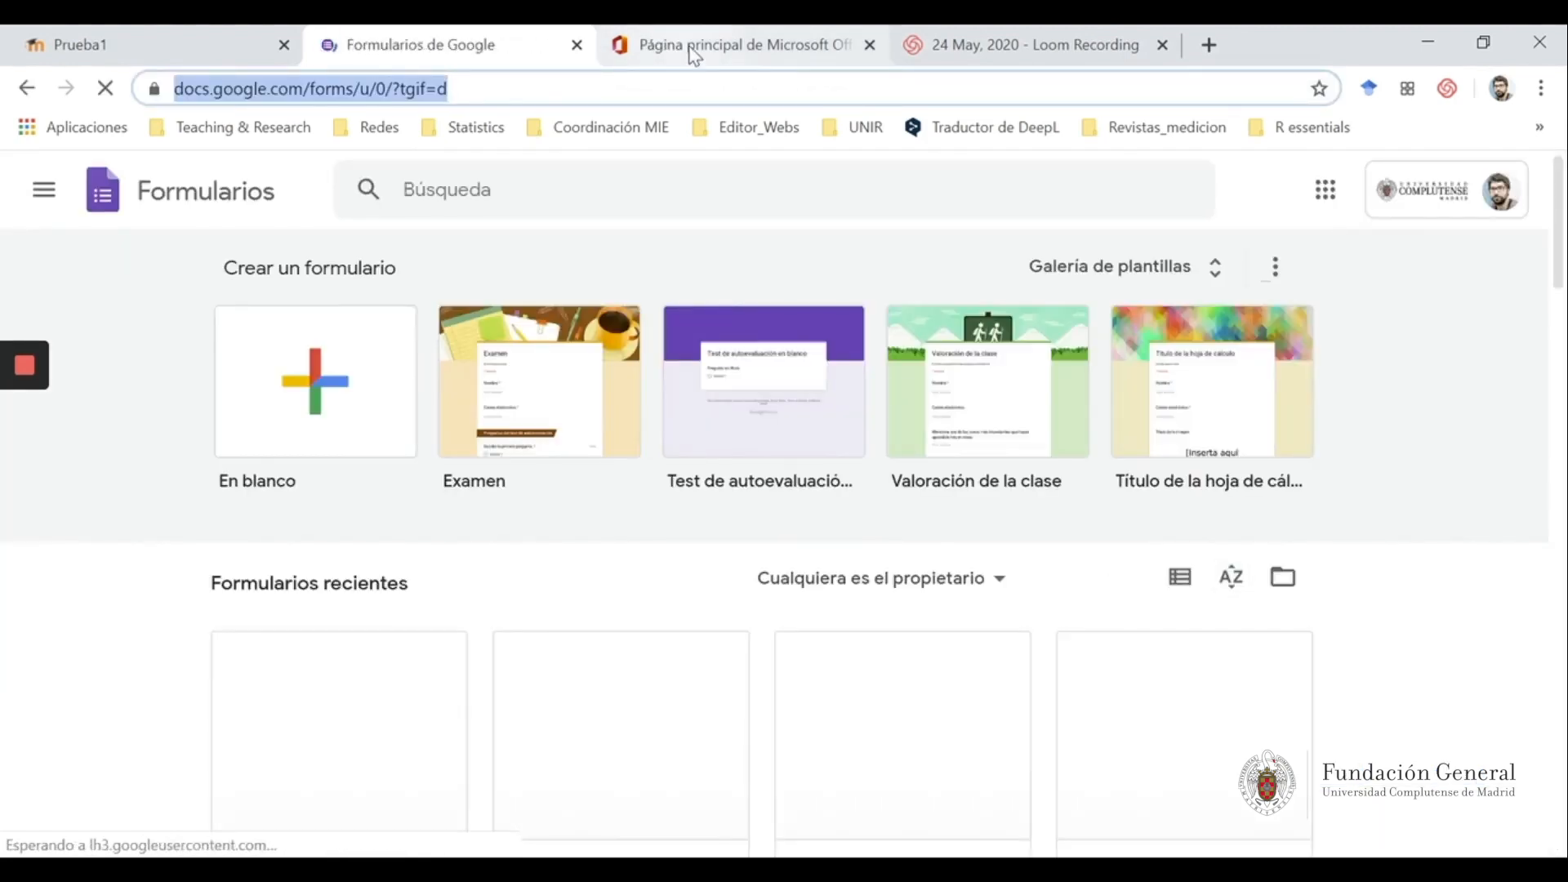
click(689, 49)
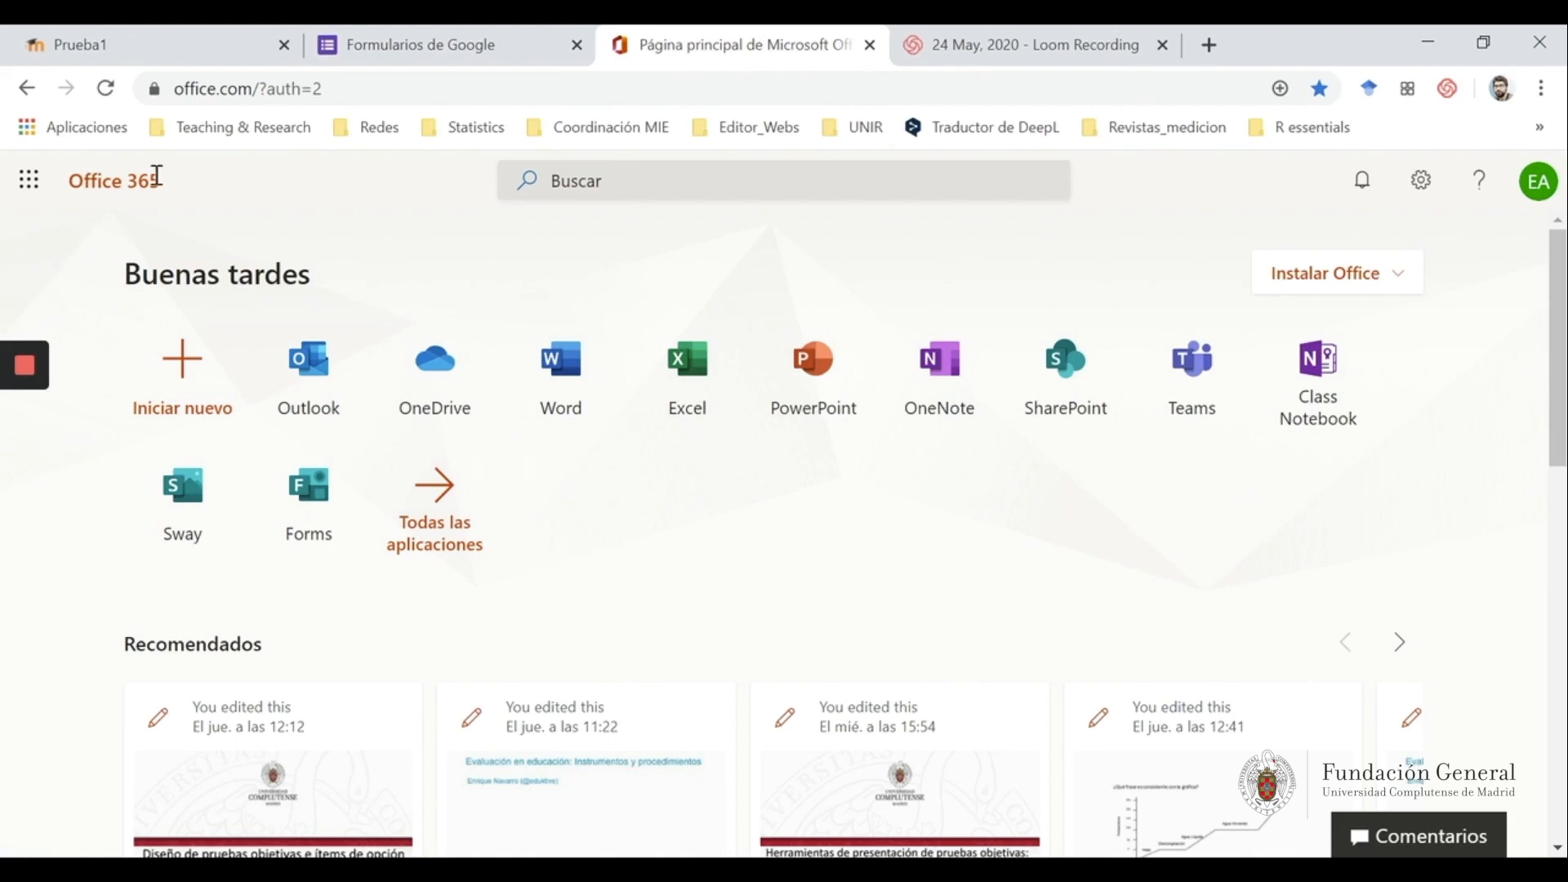
click(323, 493)
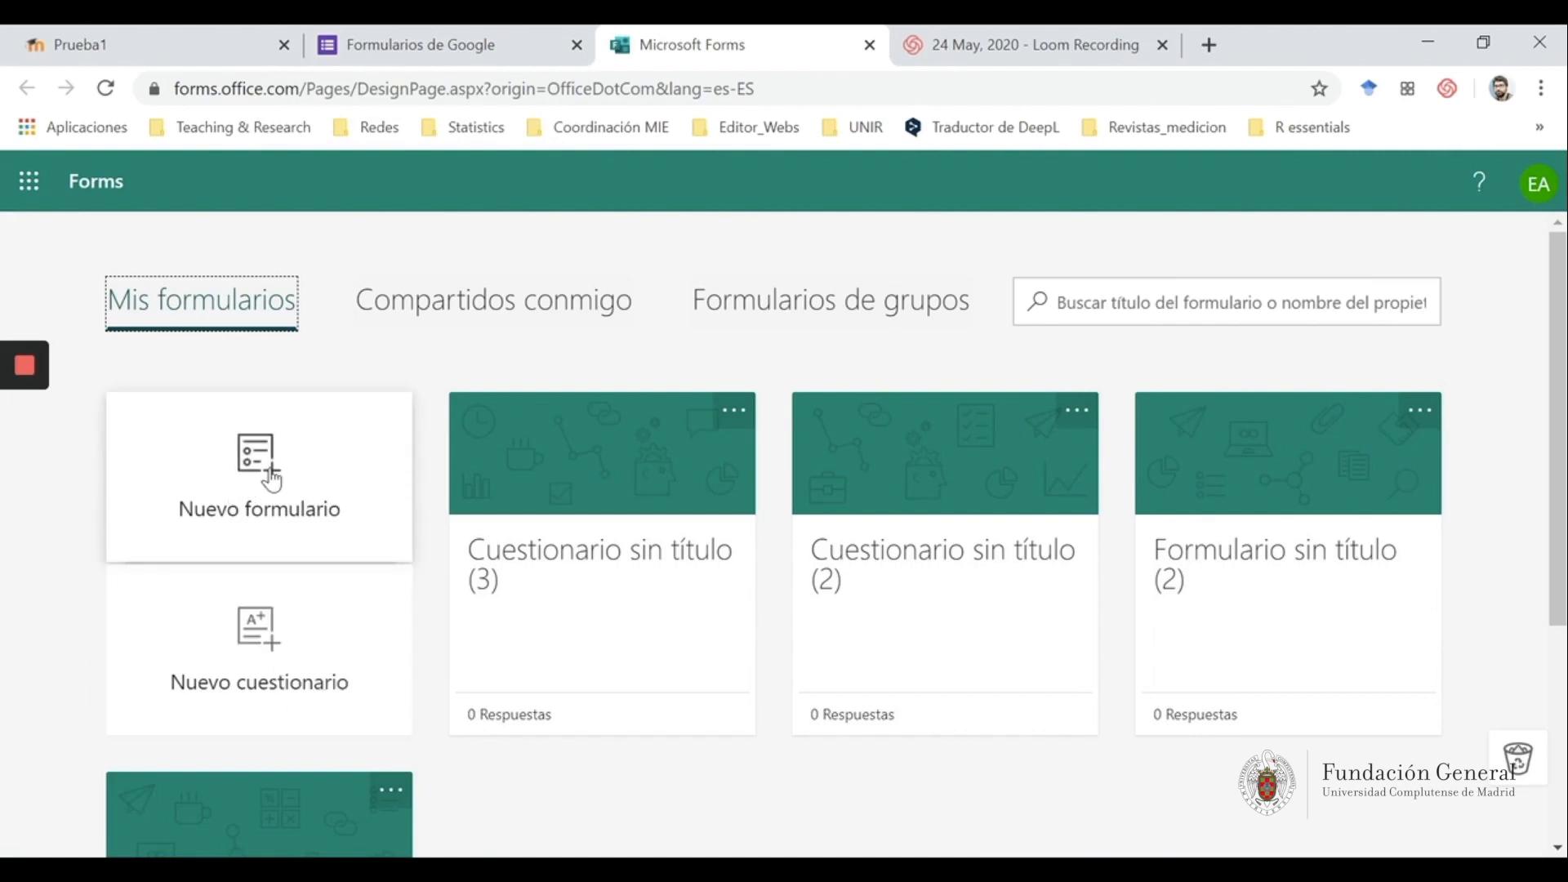
Create a new quiz in Microsoft Forms and add a choice question to it
click(266, 661)
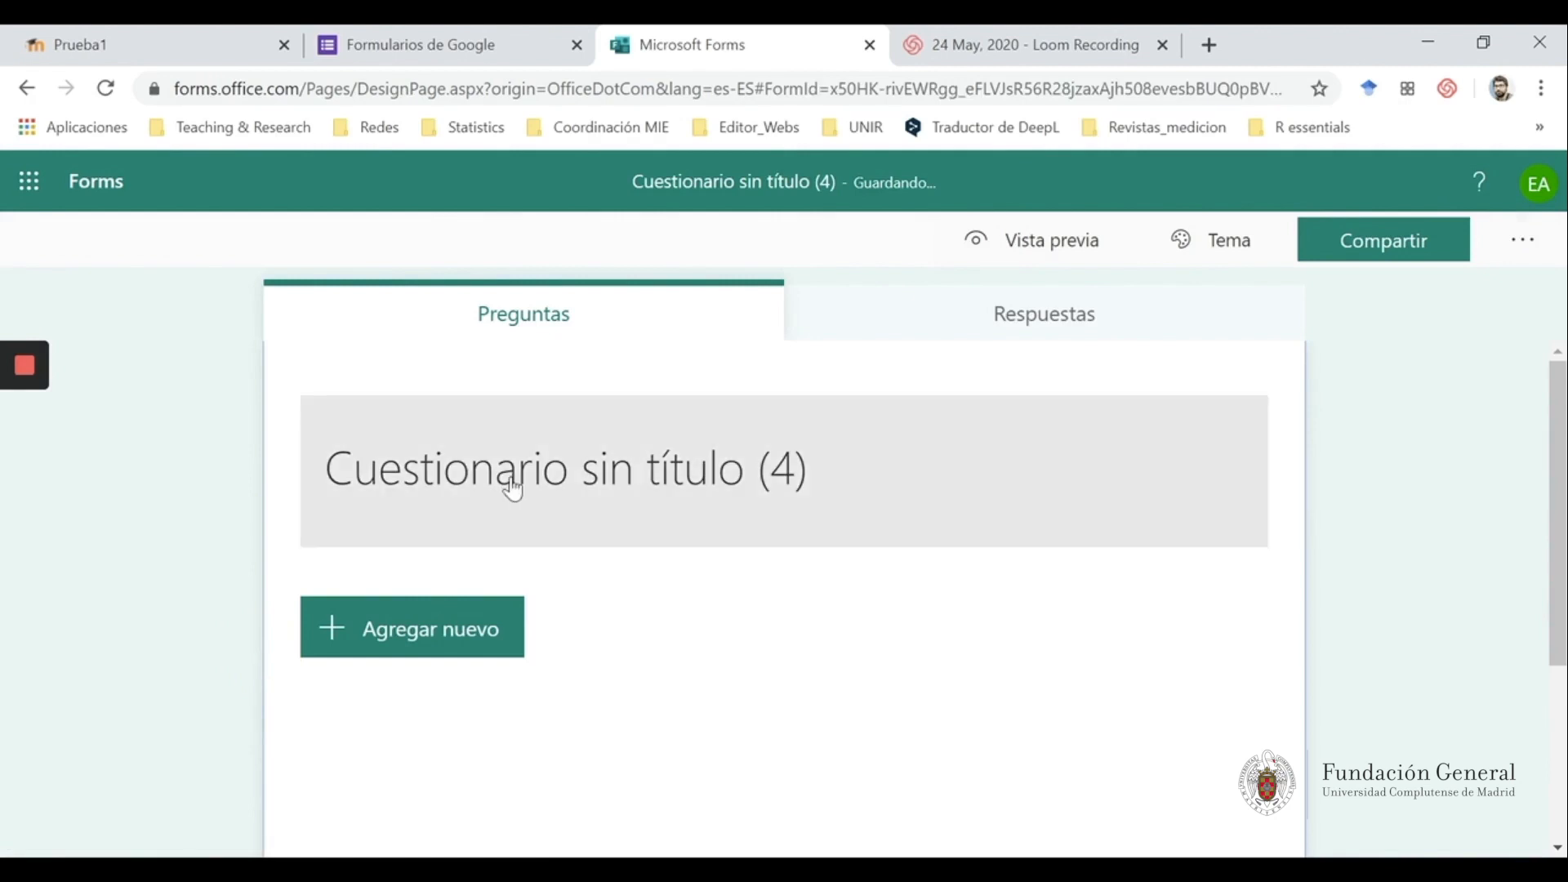
click(529, 462)
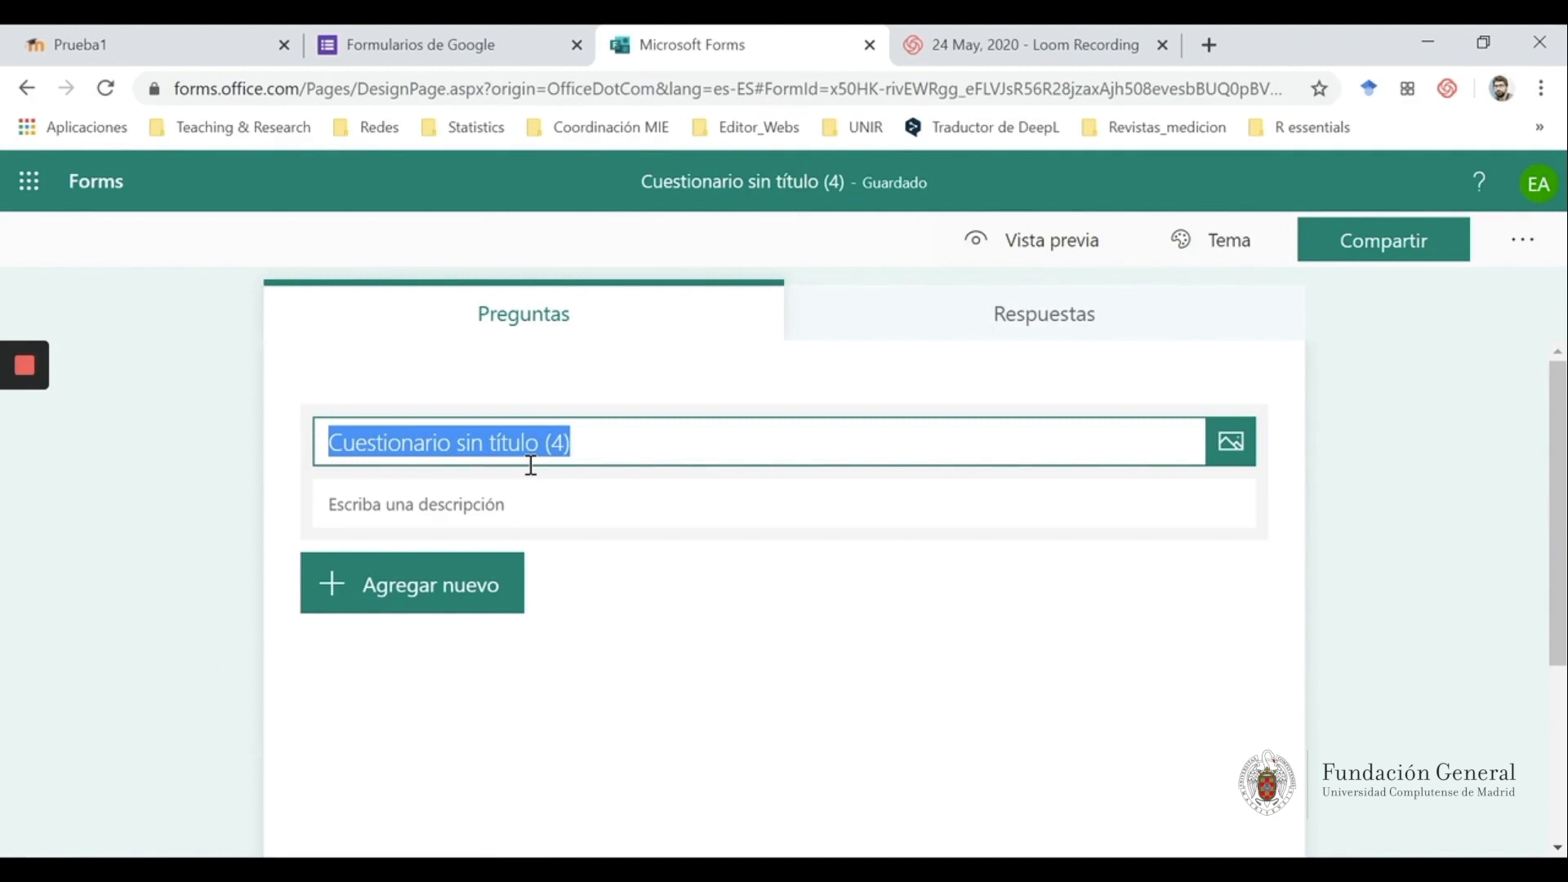
click(469, 585)
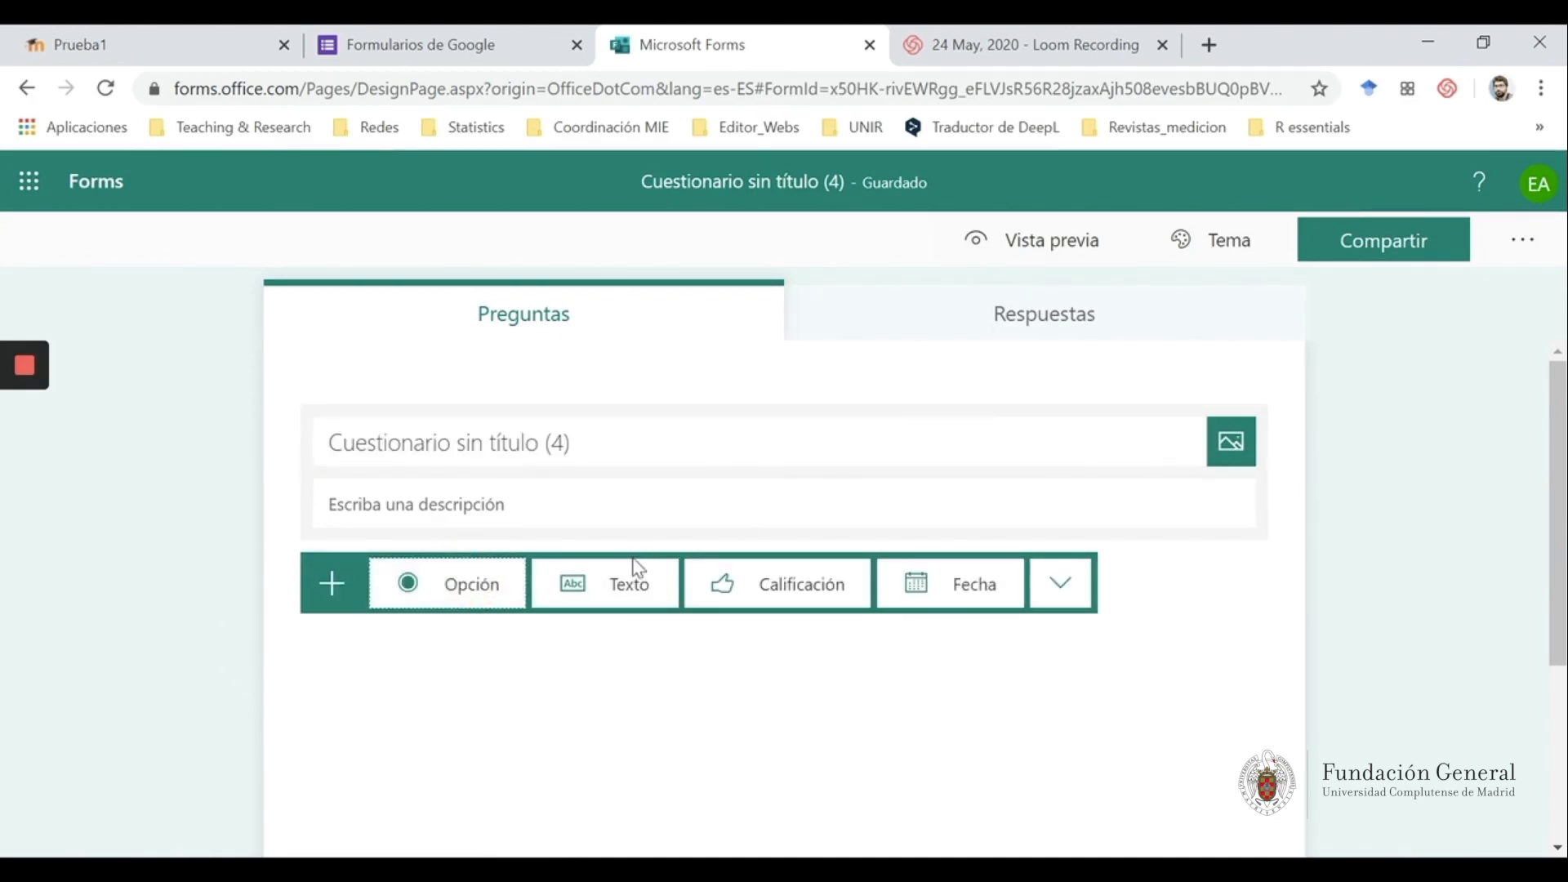
click(463, 588)
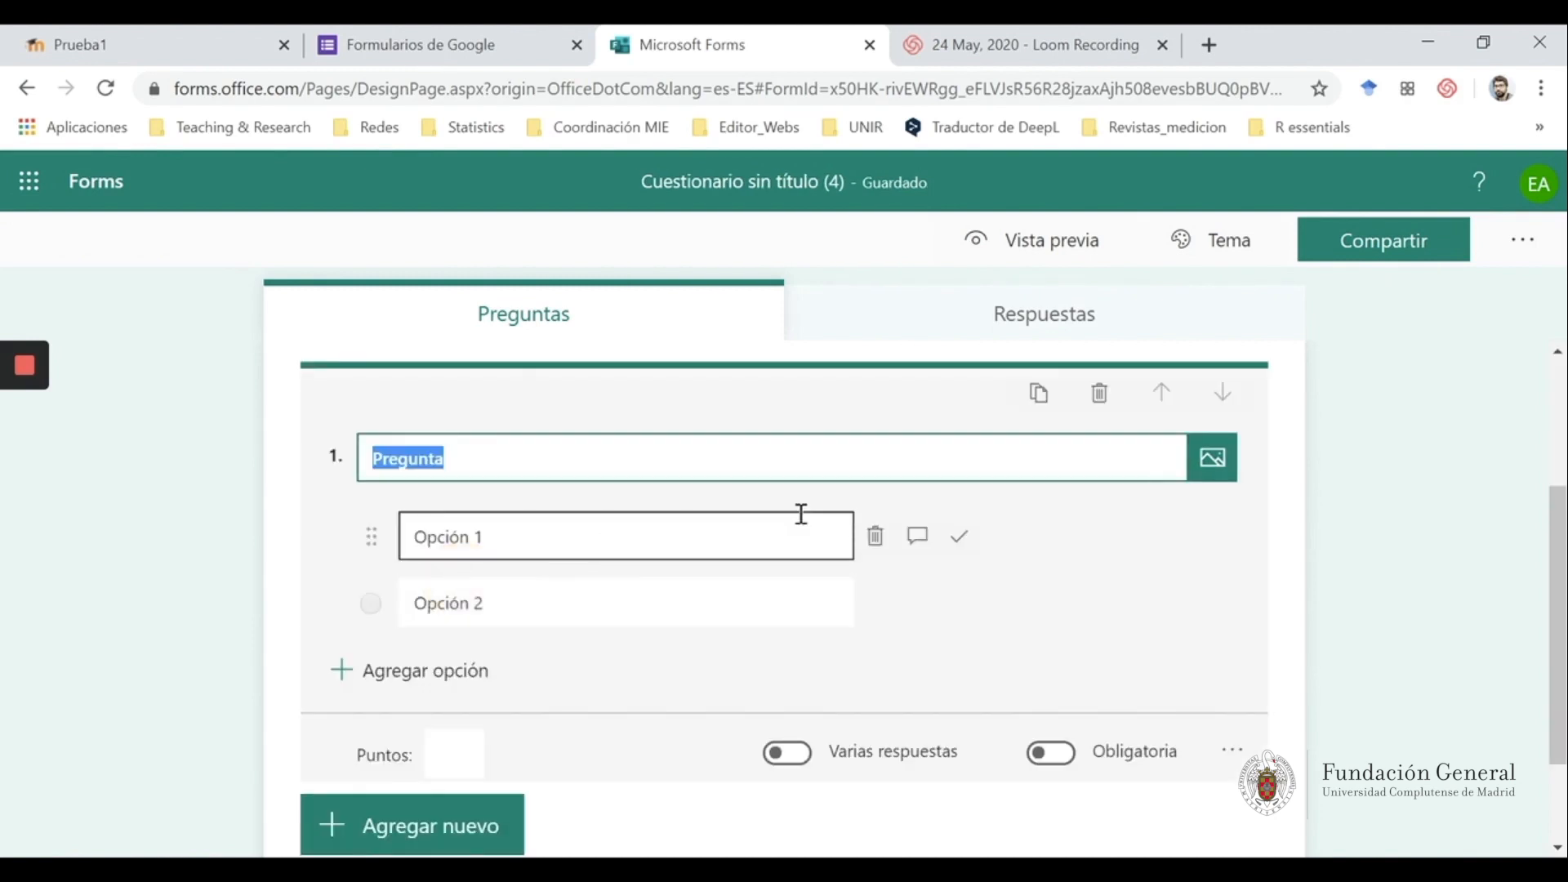
Copy "¿Qué frase es consistente con la gráfica?" from the Word exam document into the title of question 1 in Microsoft Forms
click(817, 776)
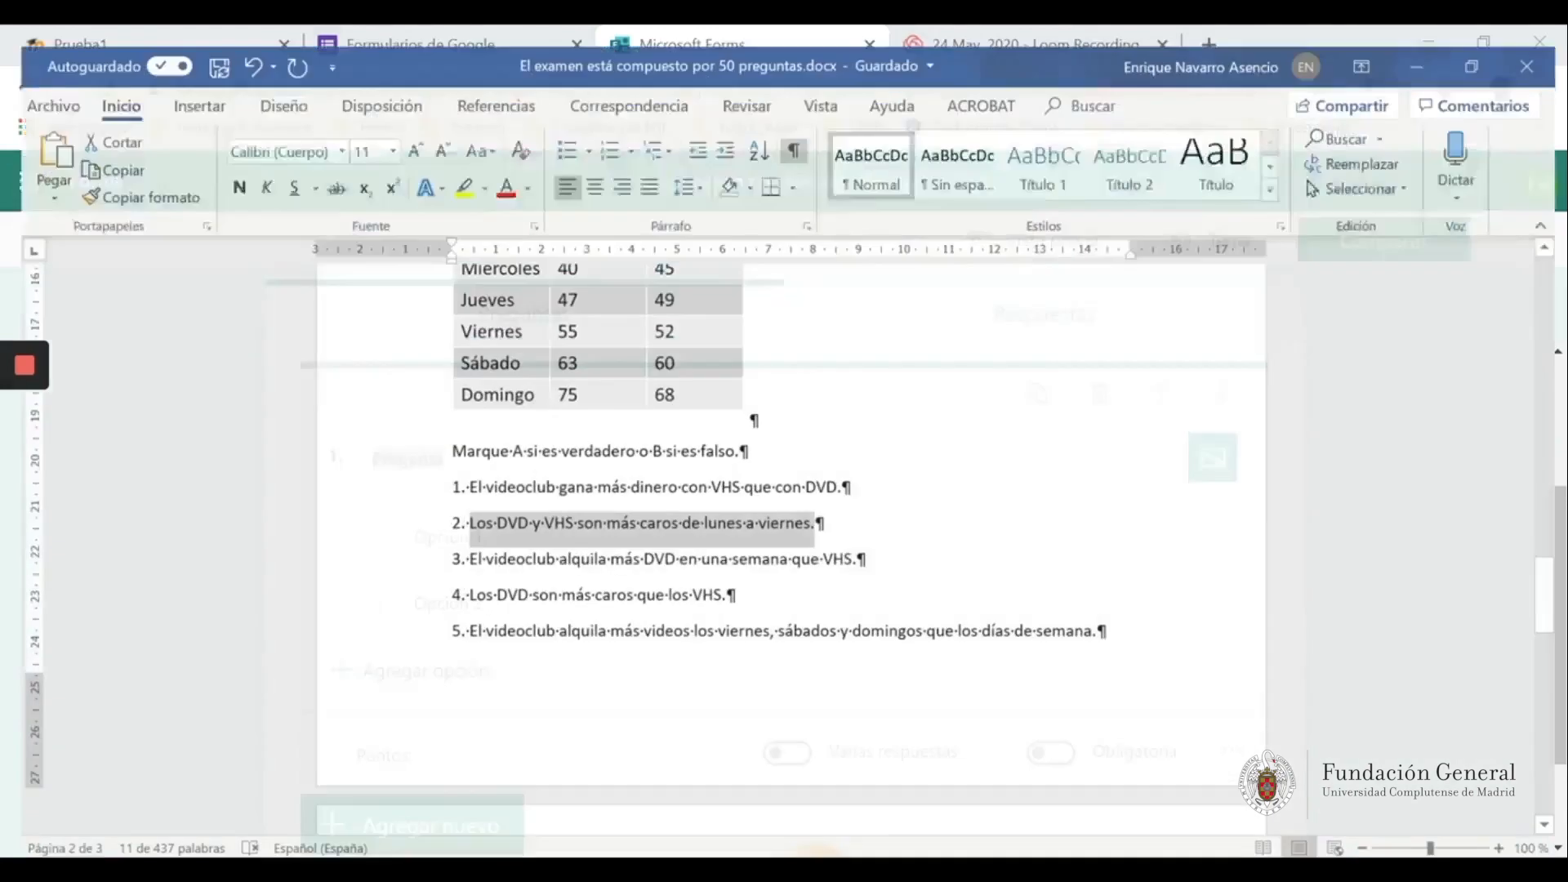
scroll(856, 629, up, 10)
scroll(855, 629, up, 20)
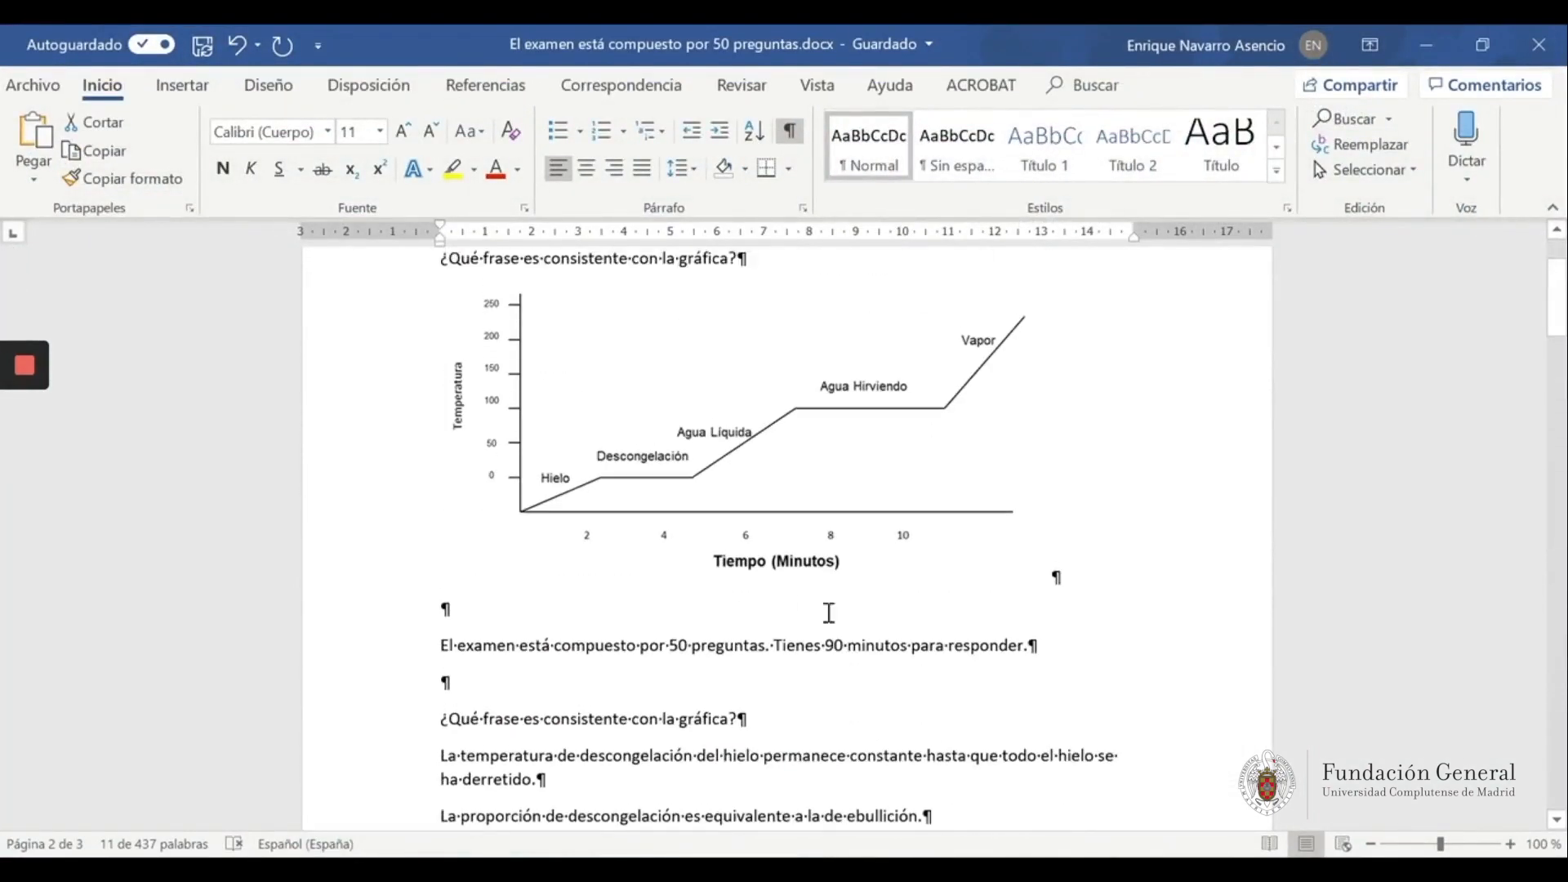
drag(763, 392, 440, 395)
key(ctrl+c)
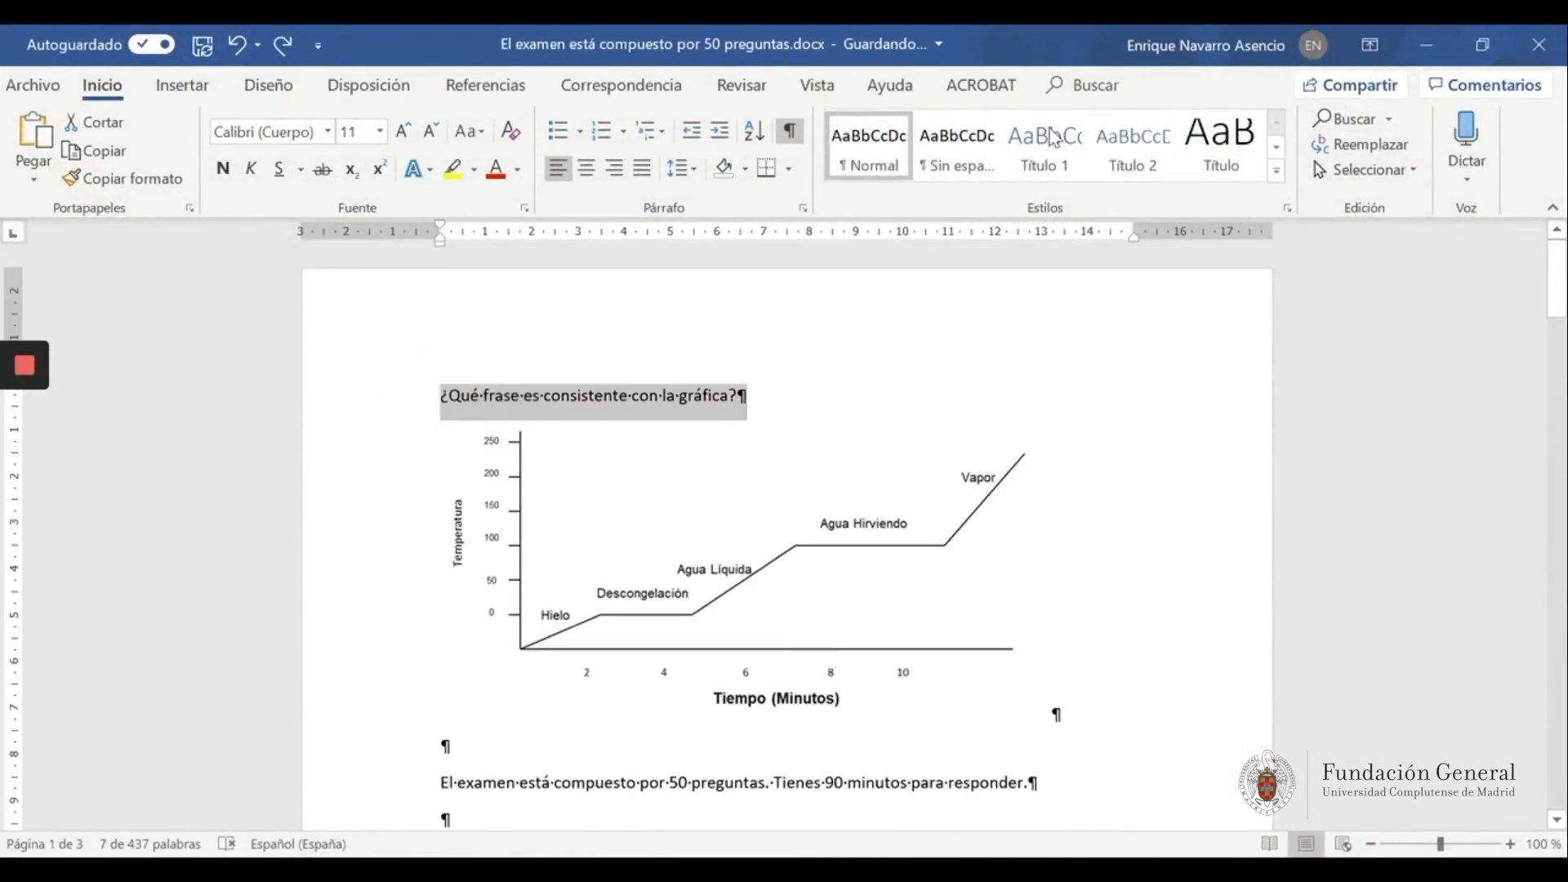
click(1427, 45)
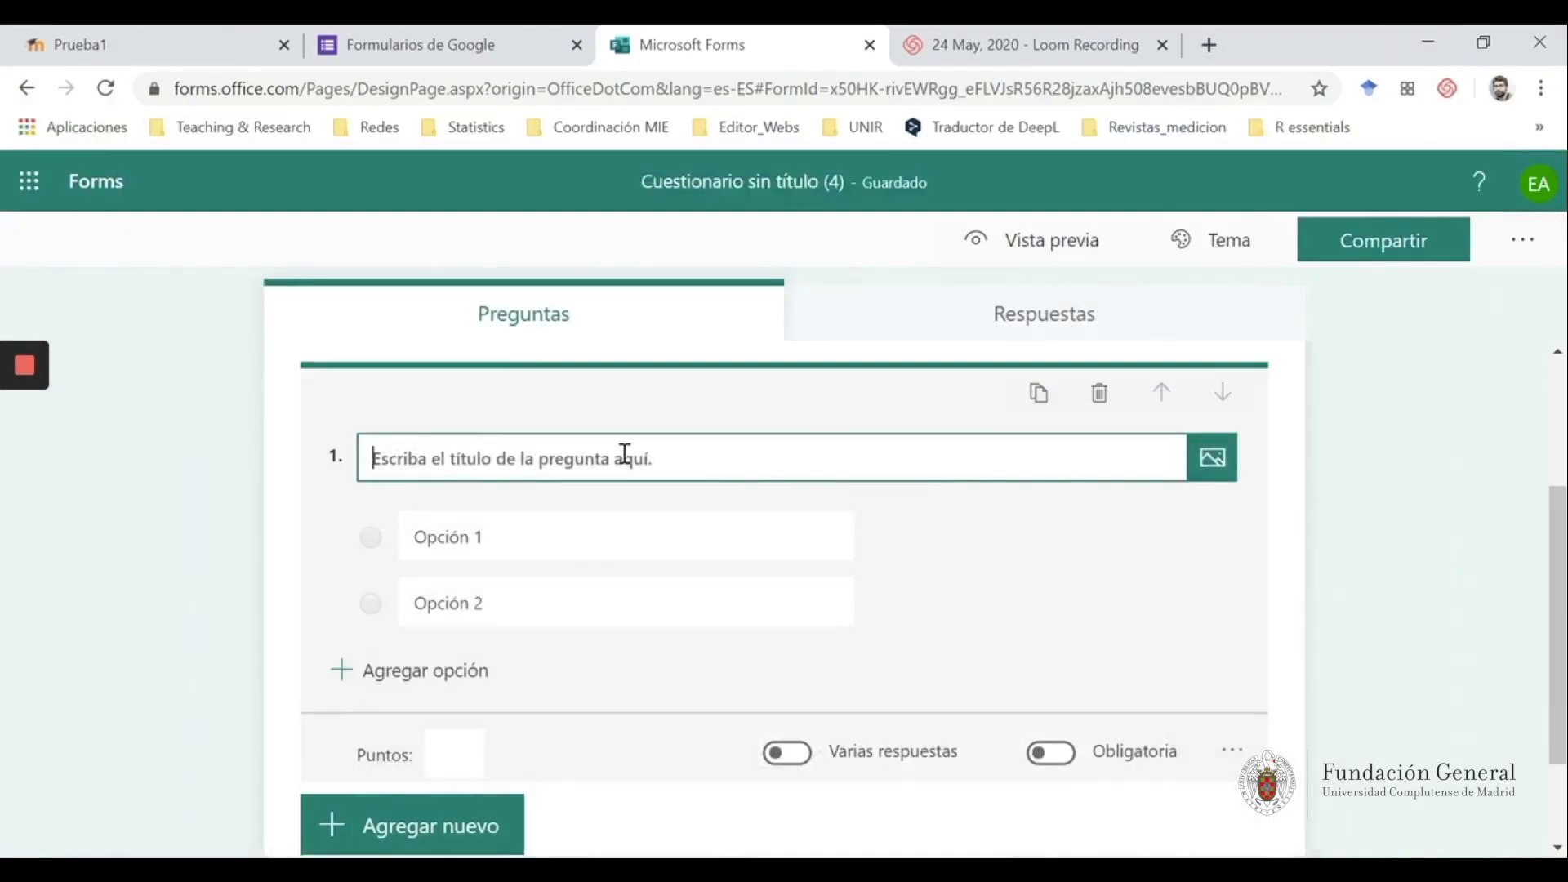
key(ctrl+v)
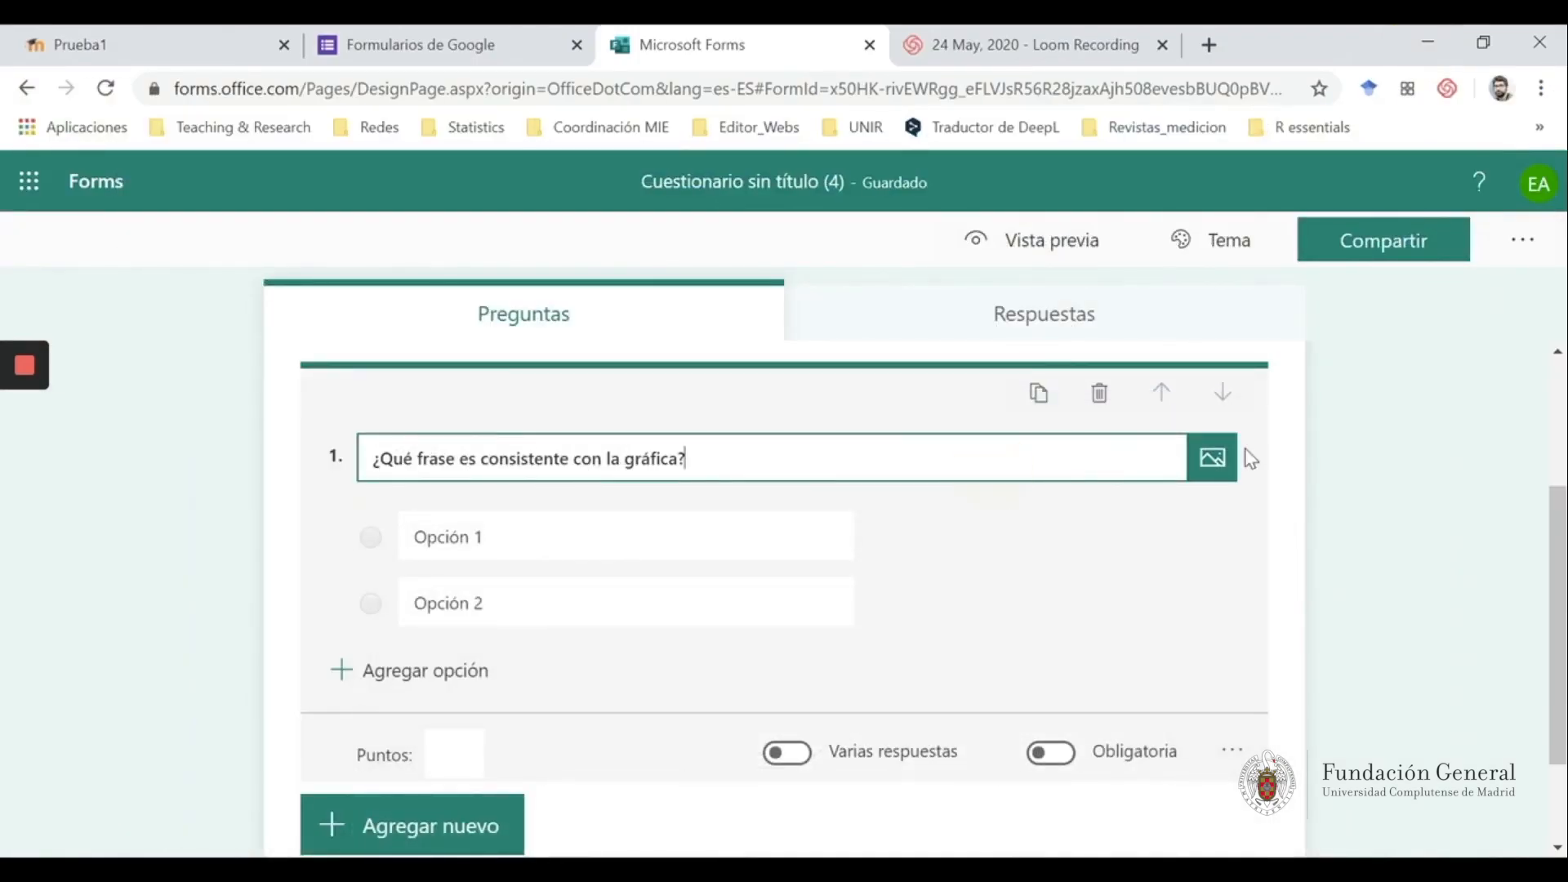
Upload the picture opmultiple1.png from the Evaluacion online folder as the image of question 1
click(1225, 461)
click(1204, 428)
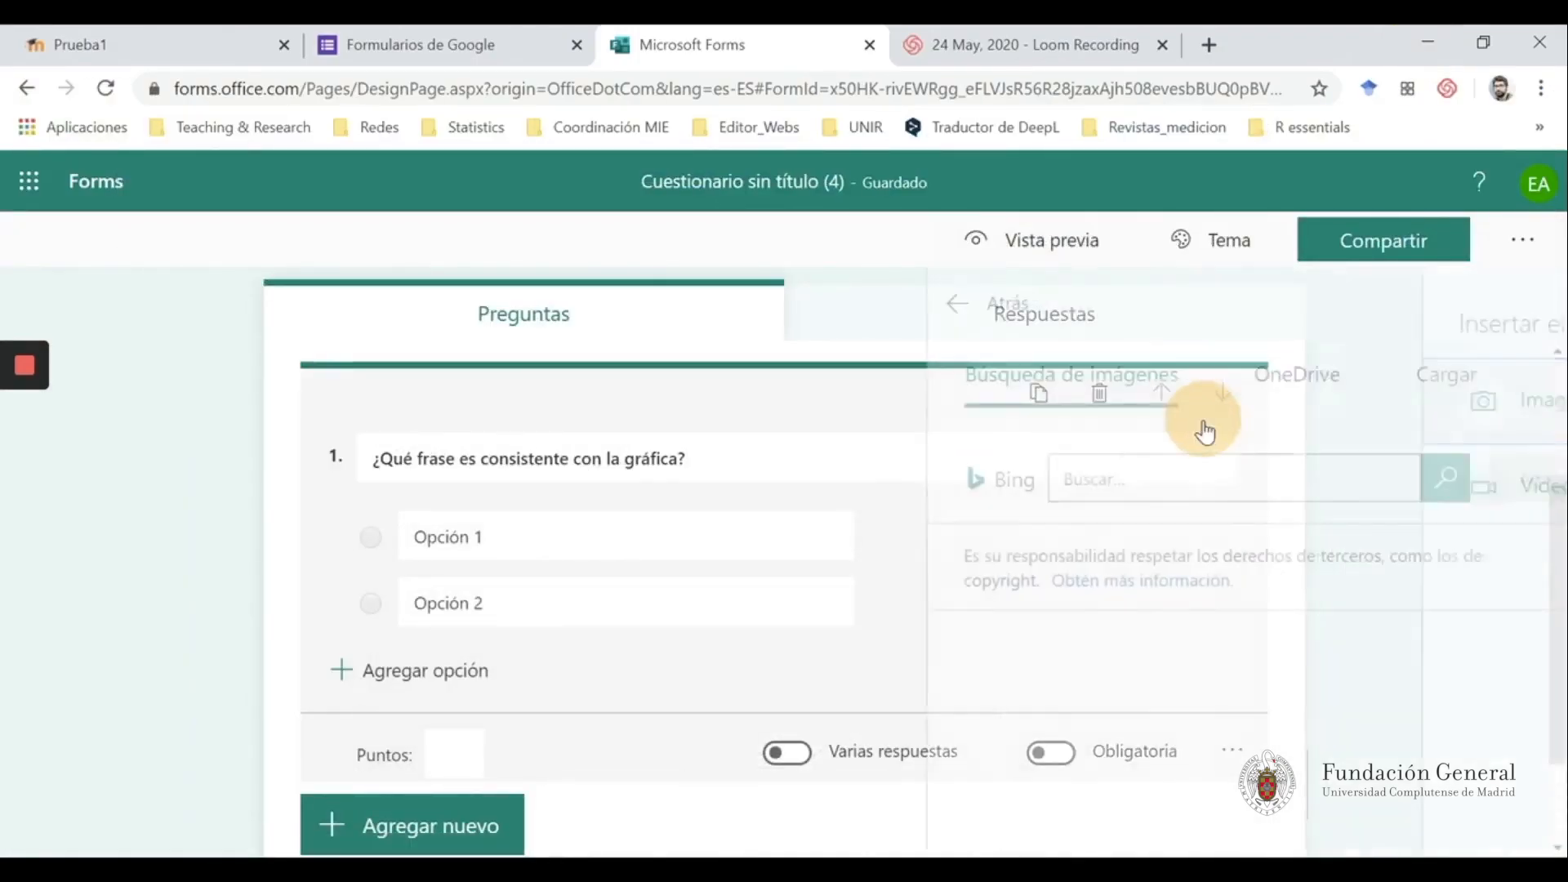
click(1171, 485)
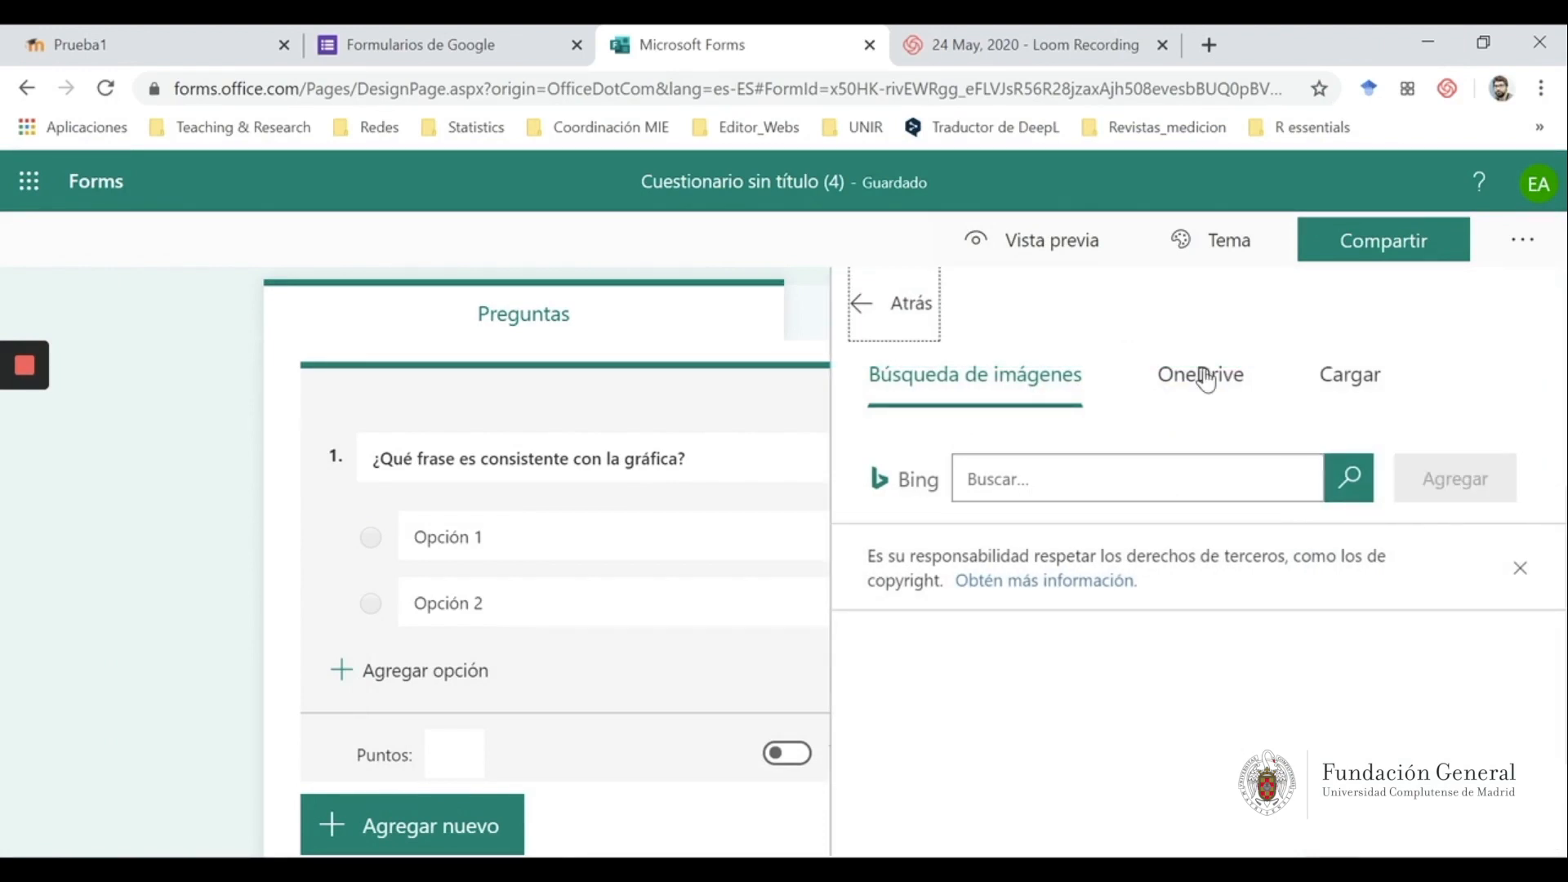
click(1338, 382)
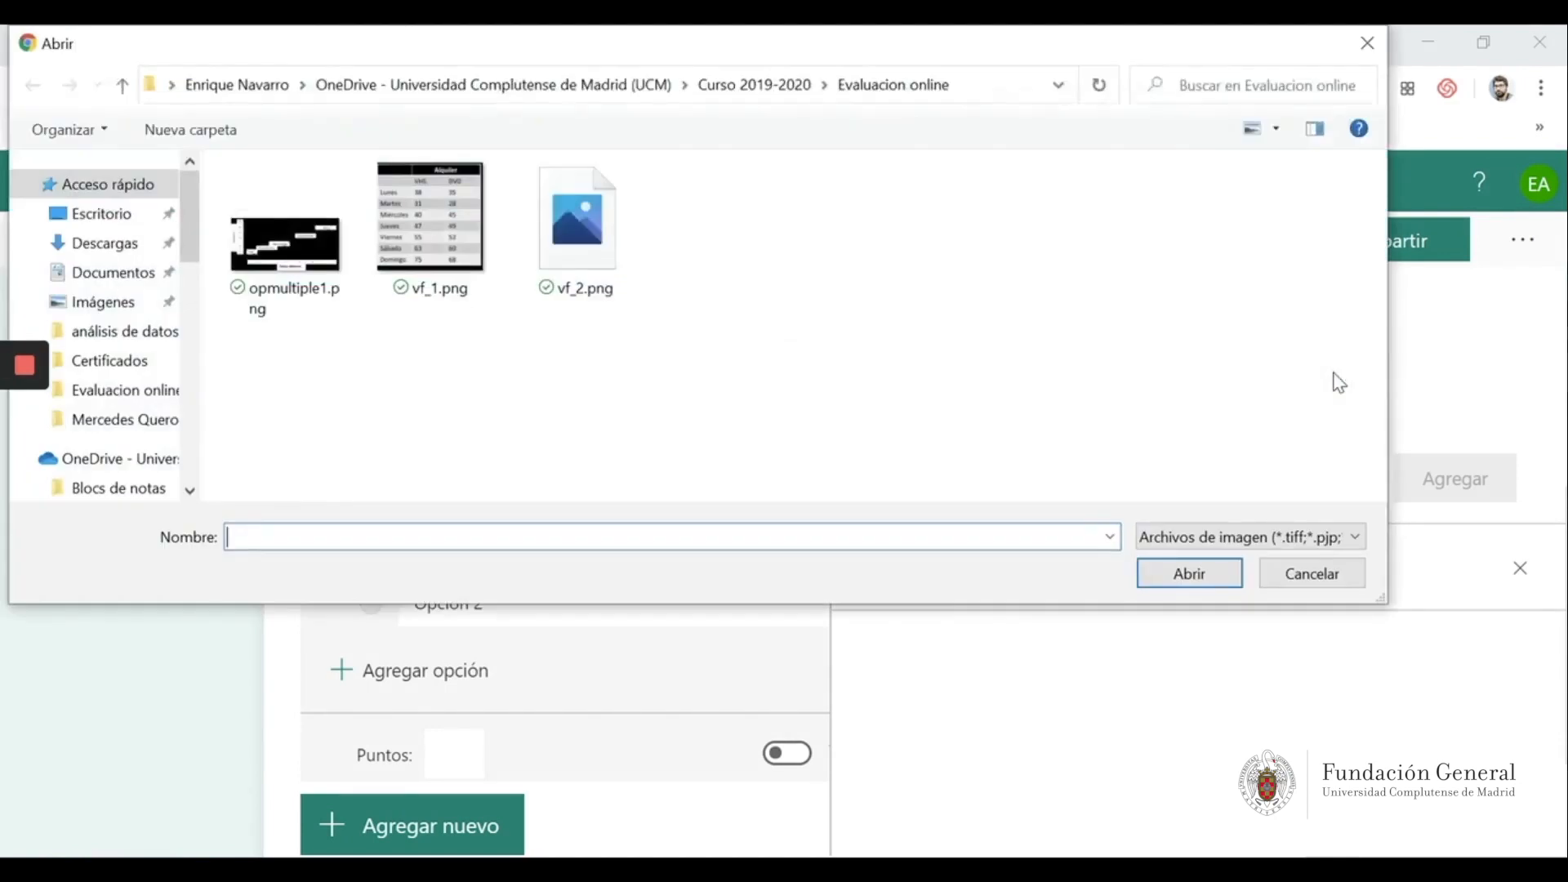
click(287, 256)
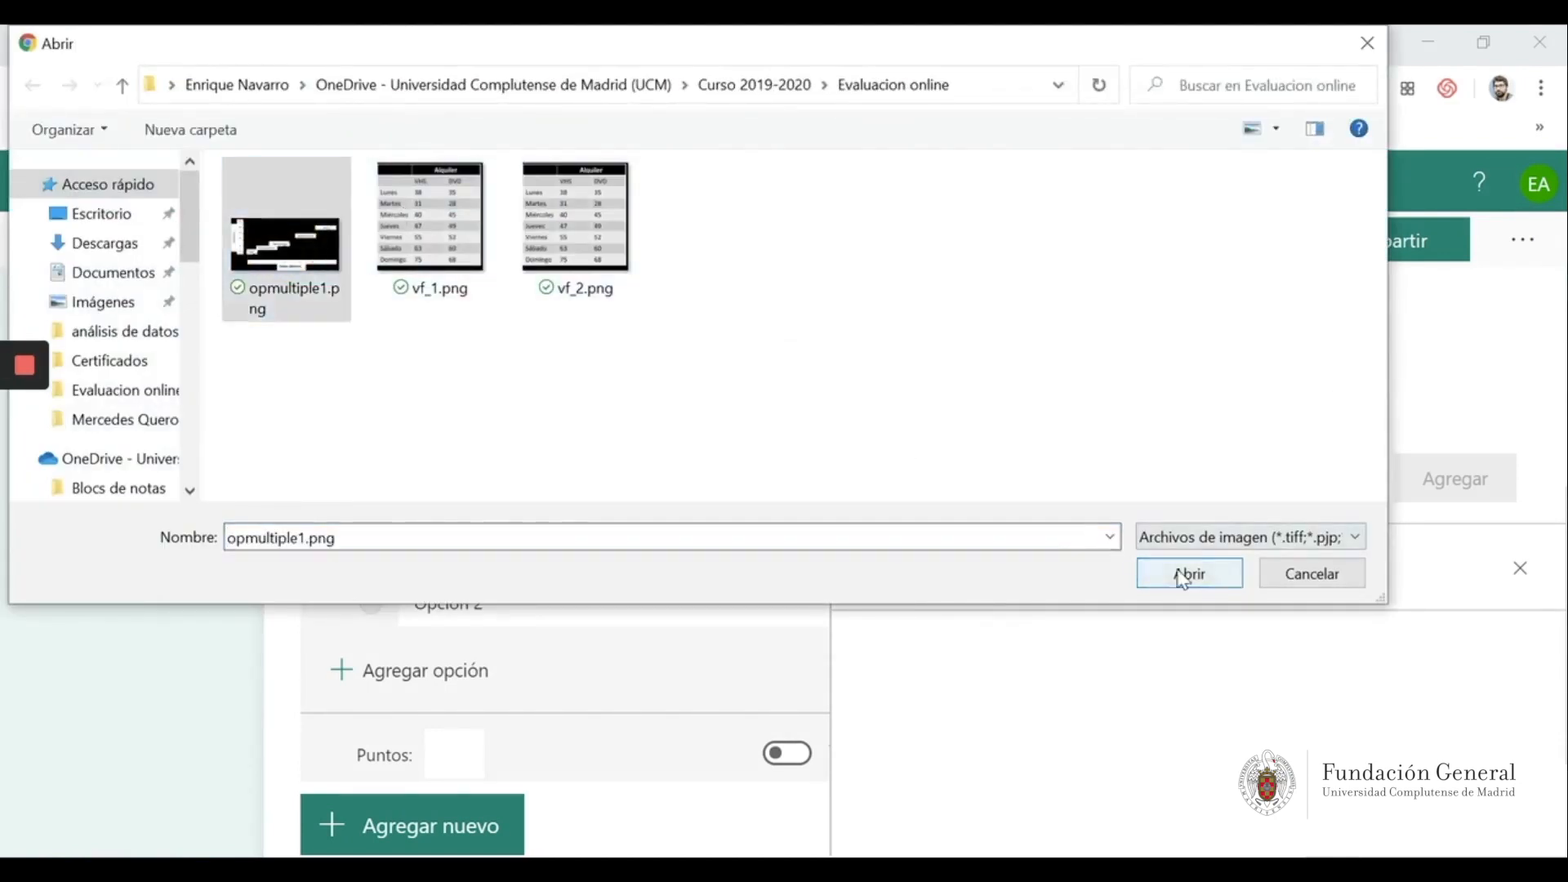
click(1184, 574)
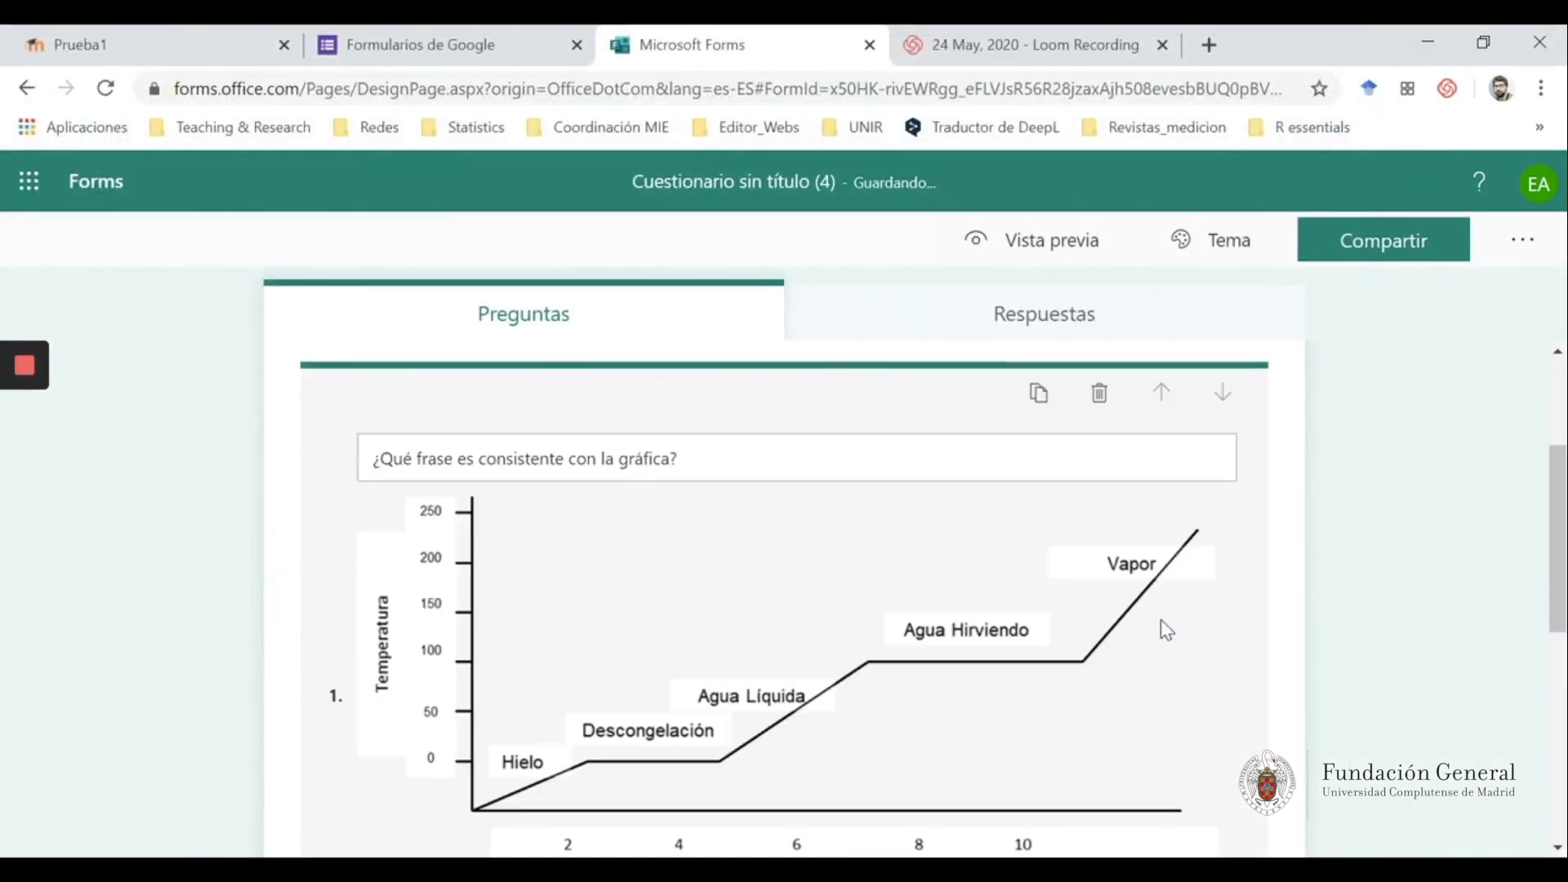
scroll(1107, 608, down, 3)
scroll(1109, 612, down, 2)
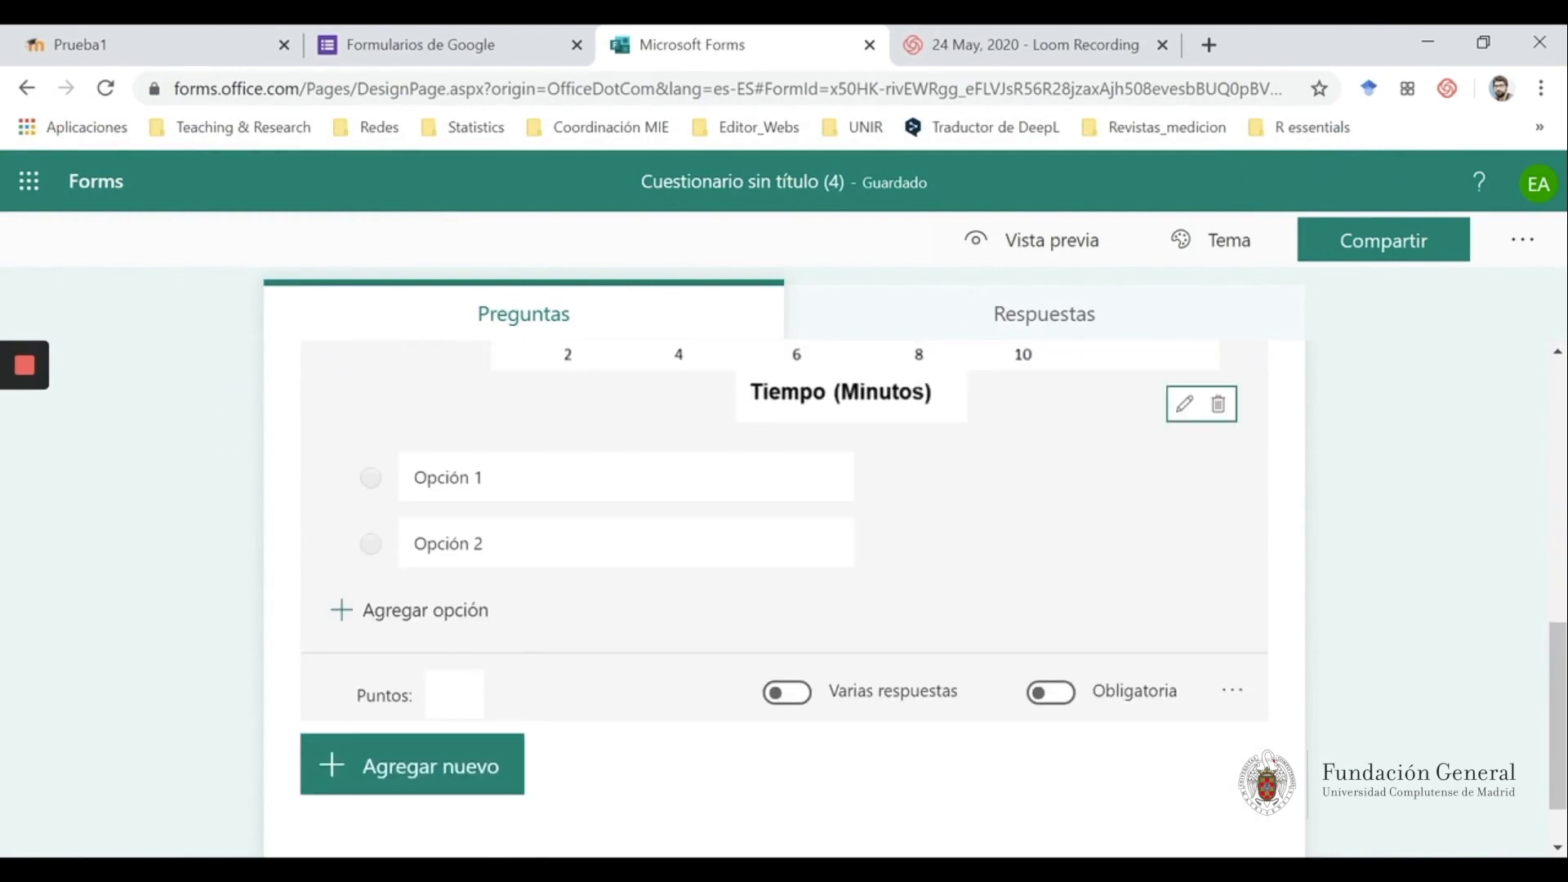
Fill the first three answer options of question 1 with the first three statements under the graph question in the Word document
click(809, 776)
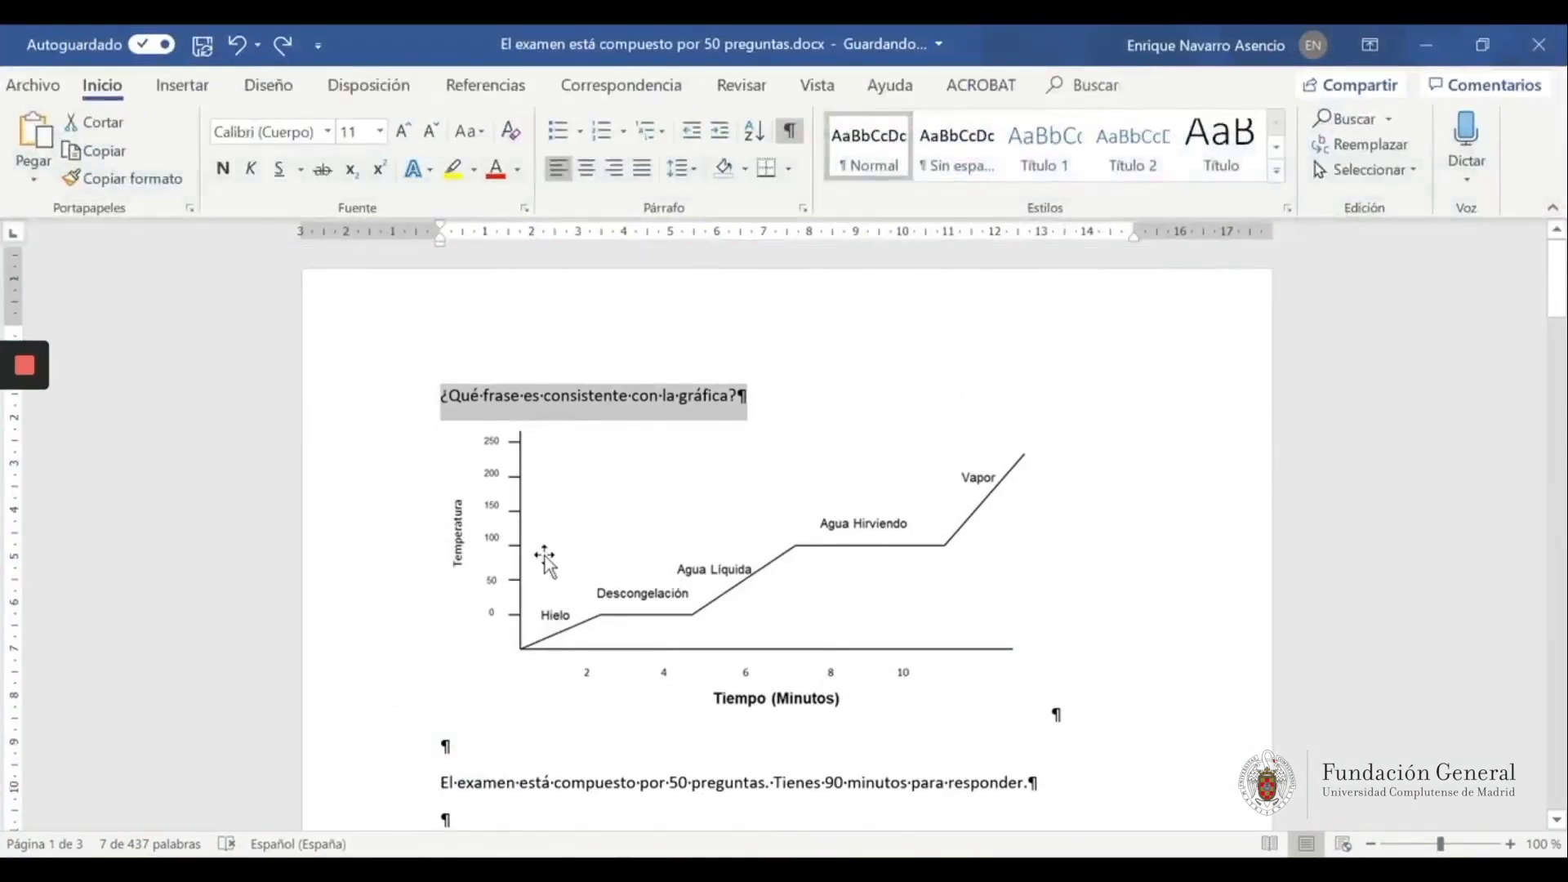
scroll(527, 579, down, 2)
scroll(527, 579, down, 2)
drag(740, 501, 673, 498)
drag(537, 564, 433, 540)
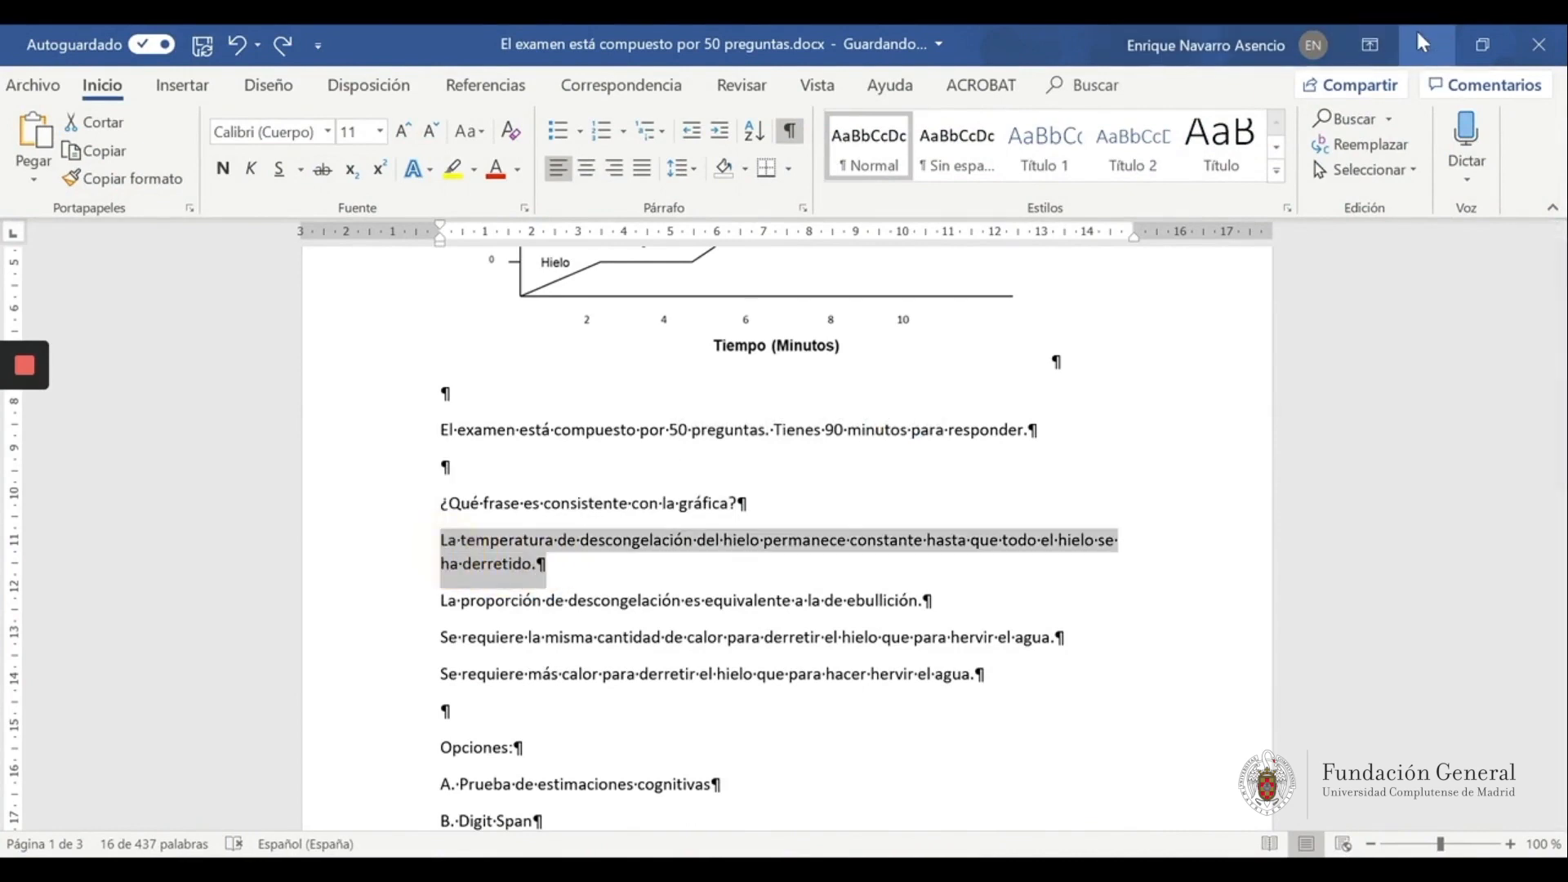
click(1426, 44)
click(683, 487)
key(ctrl+v)
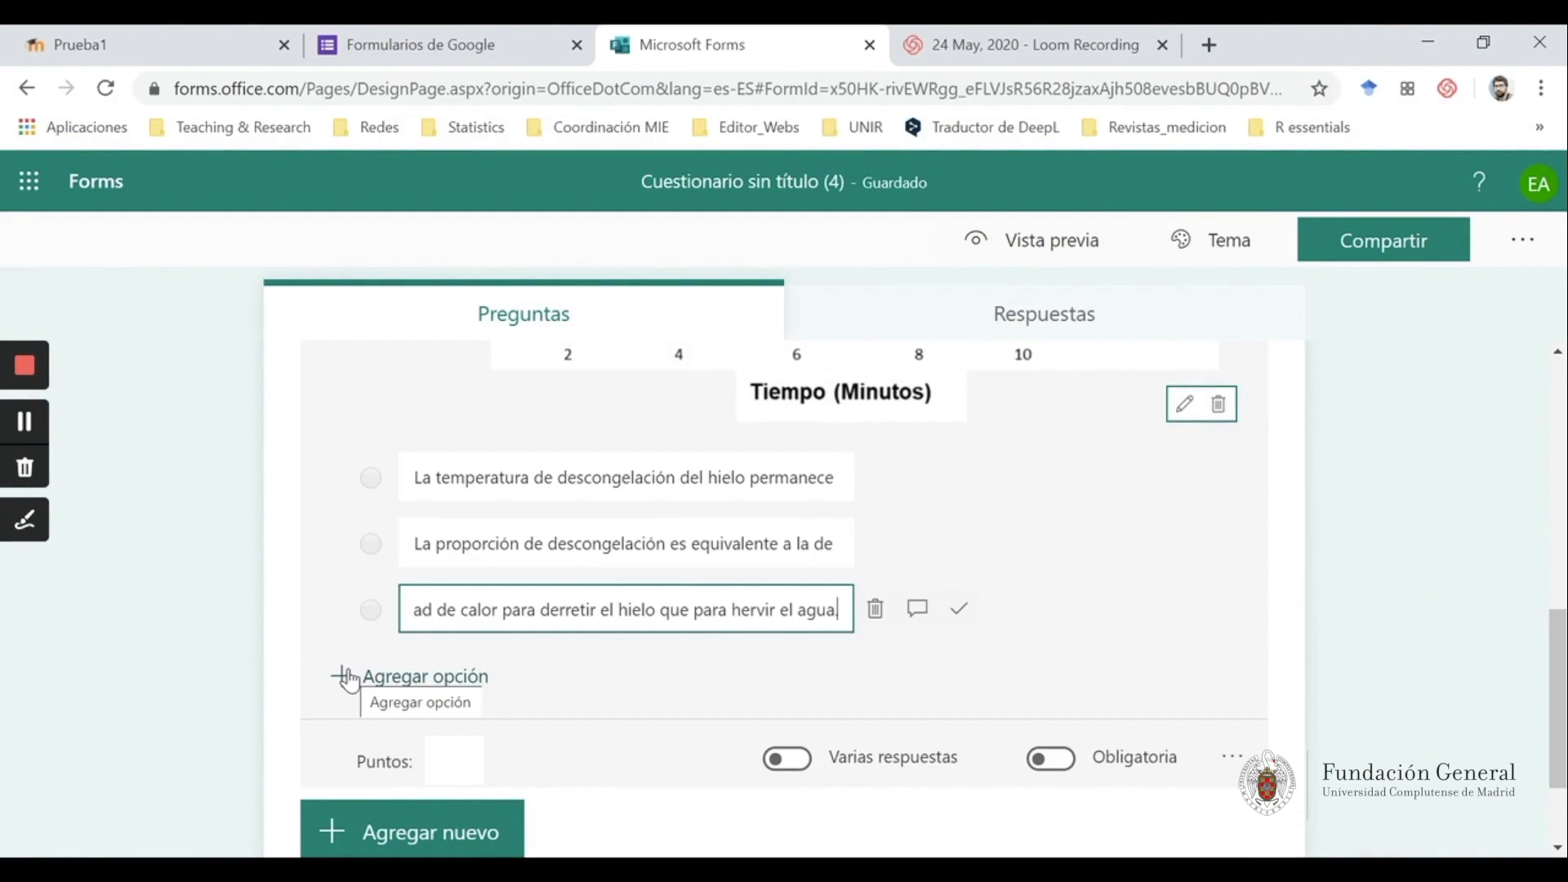
Add the Word statement "Se requiere más calor para derretir el hielo que para hacer hervir el agua." as option 4 and mark it correct
click(350, 680)
key(alt+Tab)
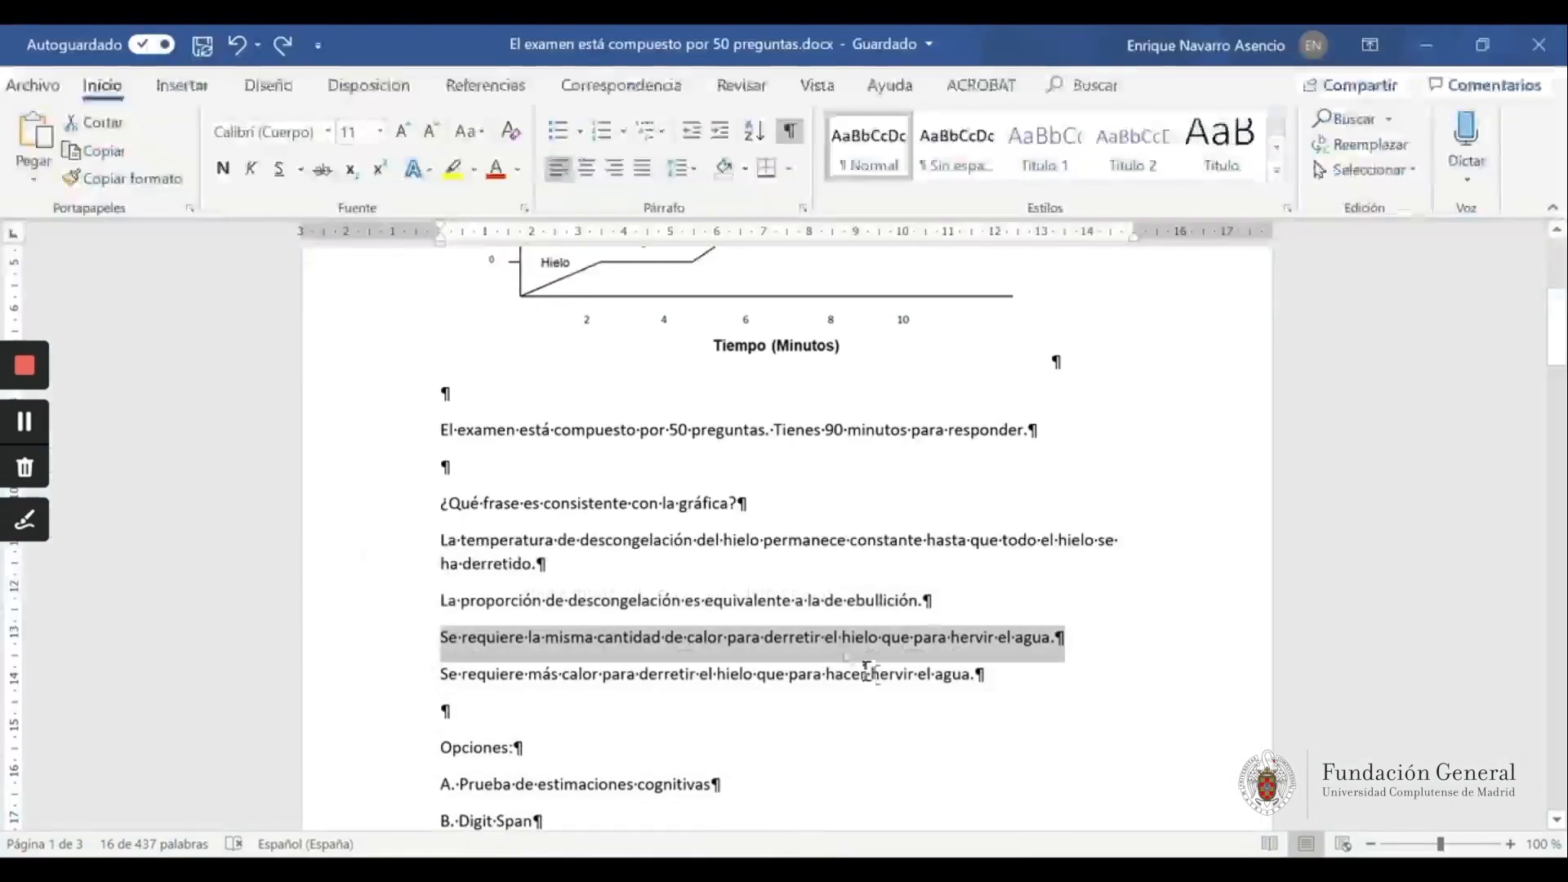
drag(998, 675, 442, 698)
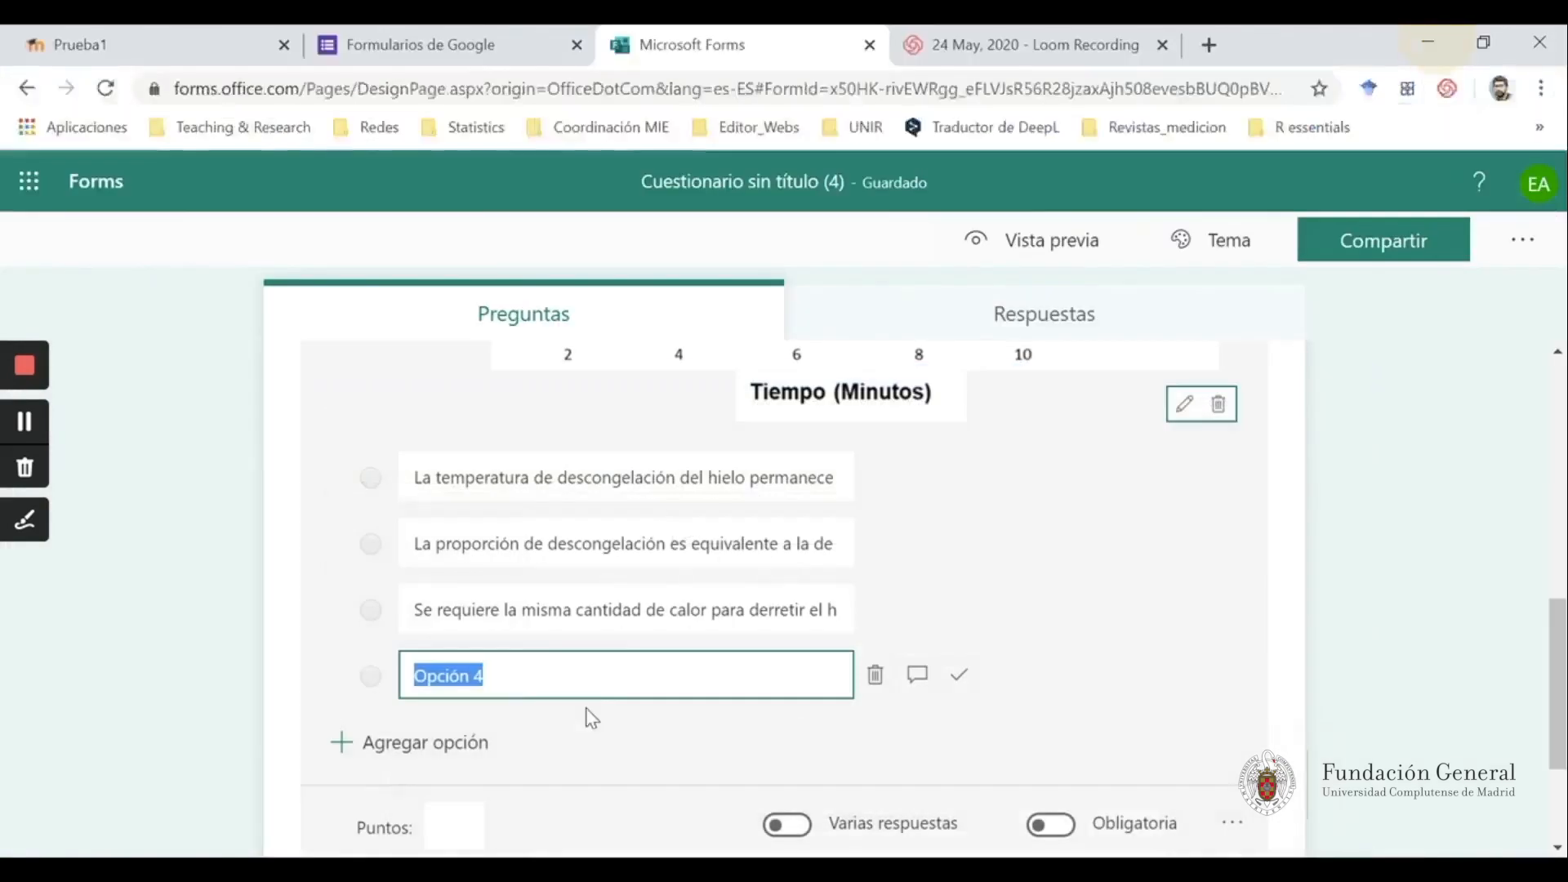
click(1426, 45)
key(ctrl+v)
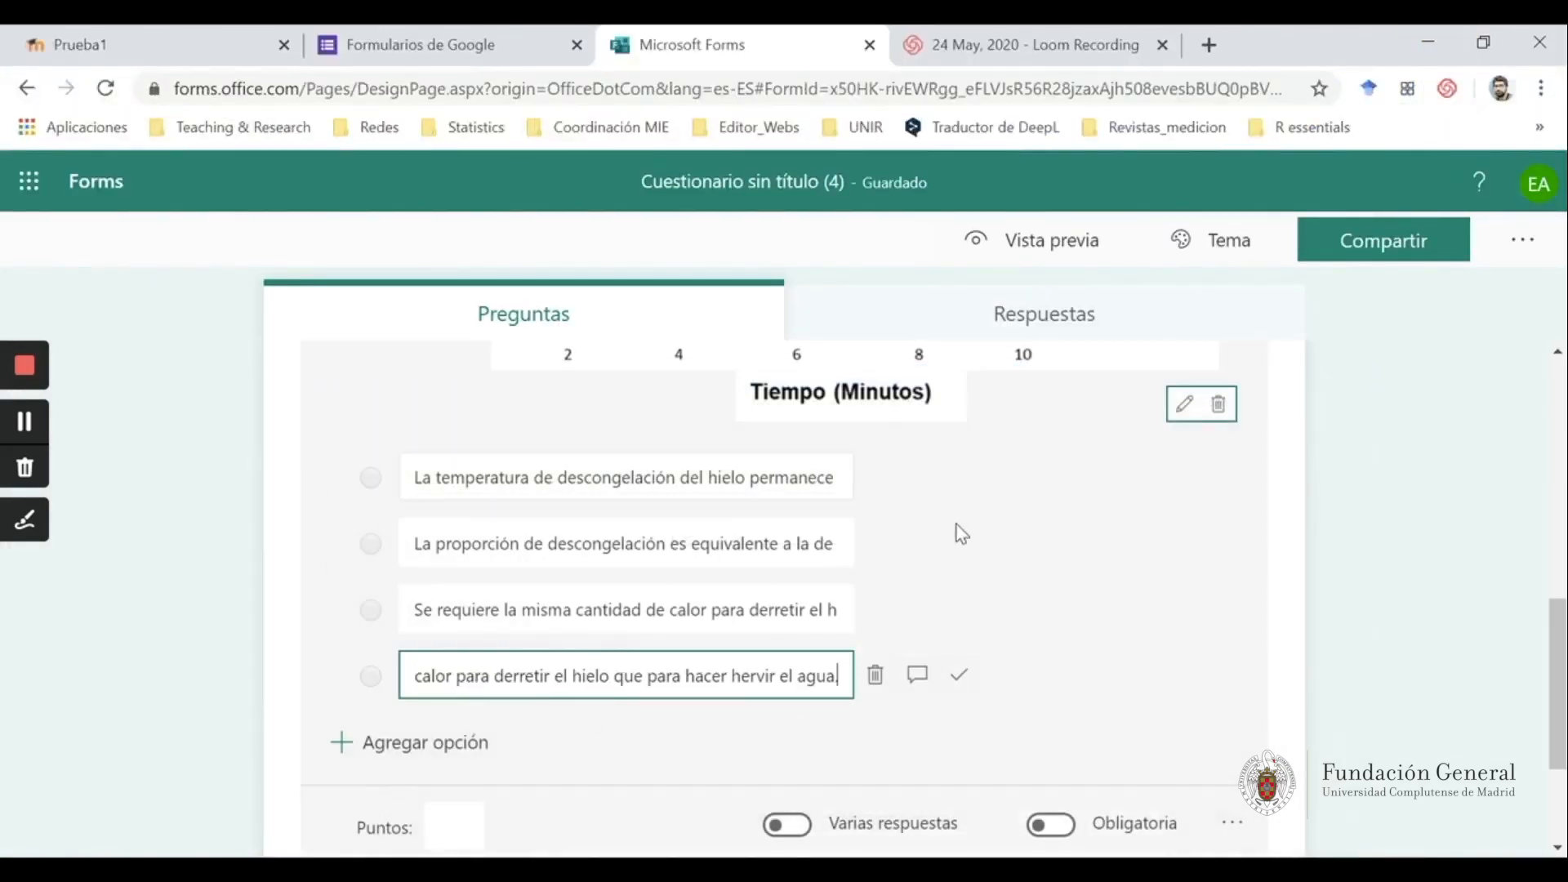
click(964, 684)
scroll(952, 686, down, 3)
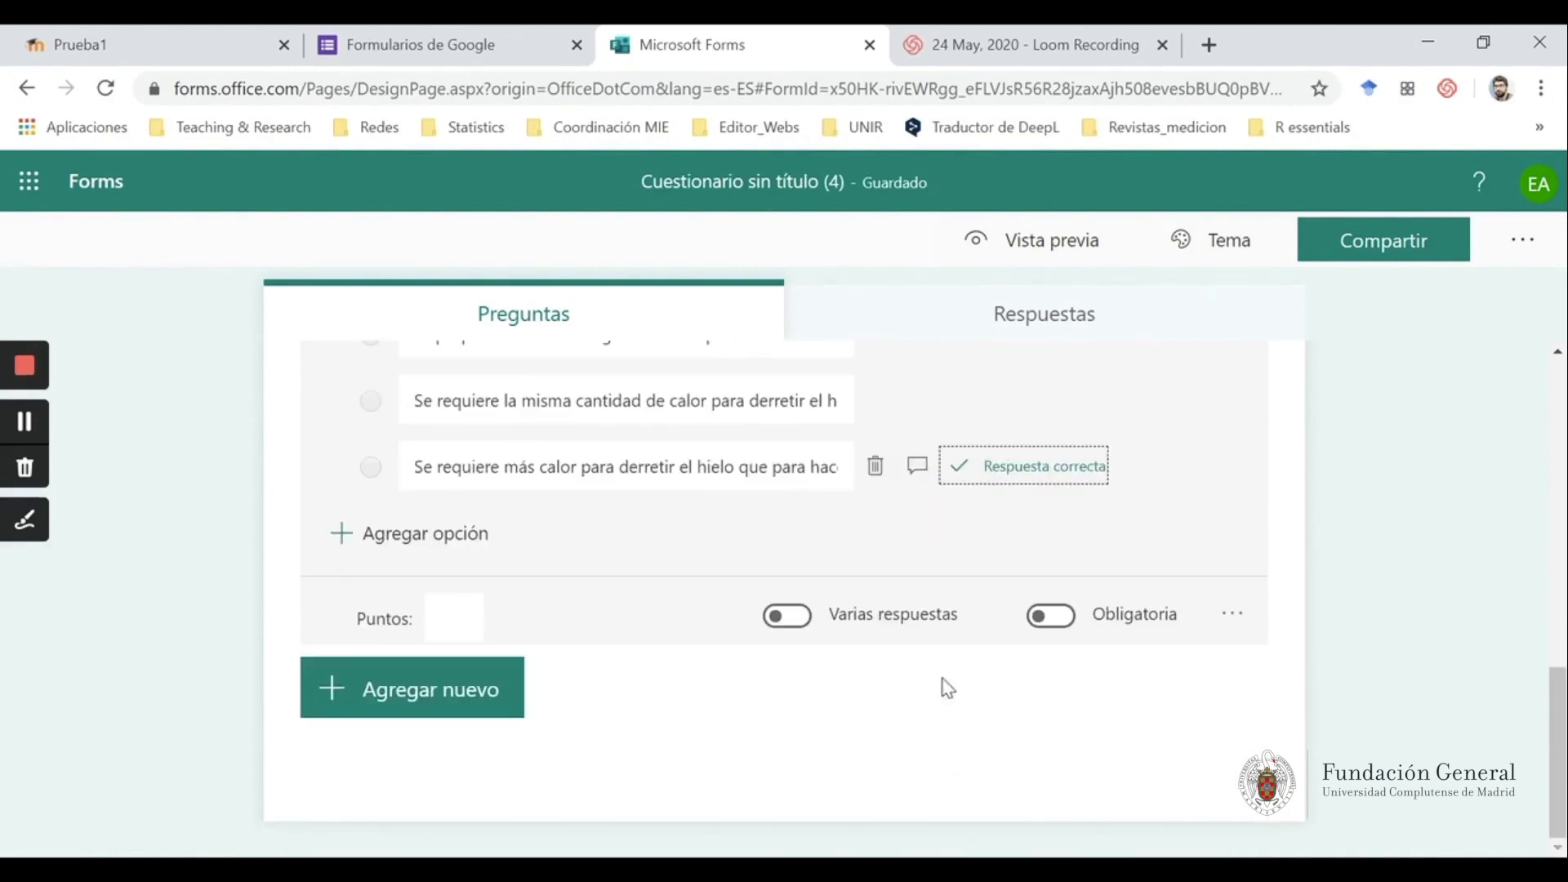
Make question 1 worth 1 point and preview the quiz in its PC and mobile layouts
click(455, 617)
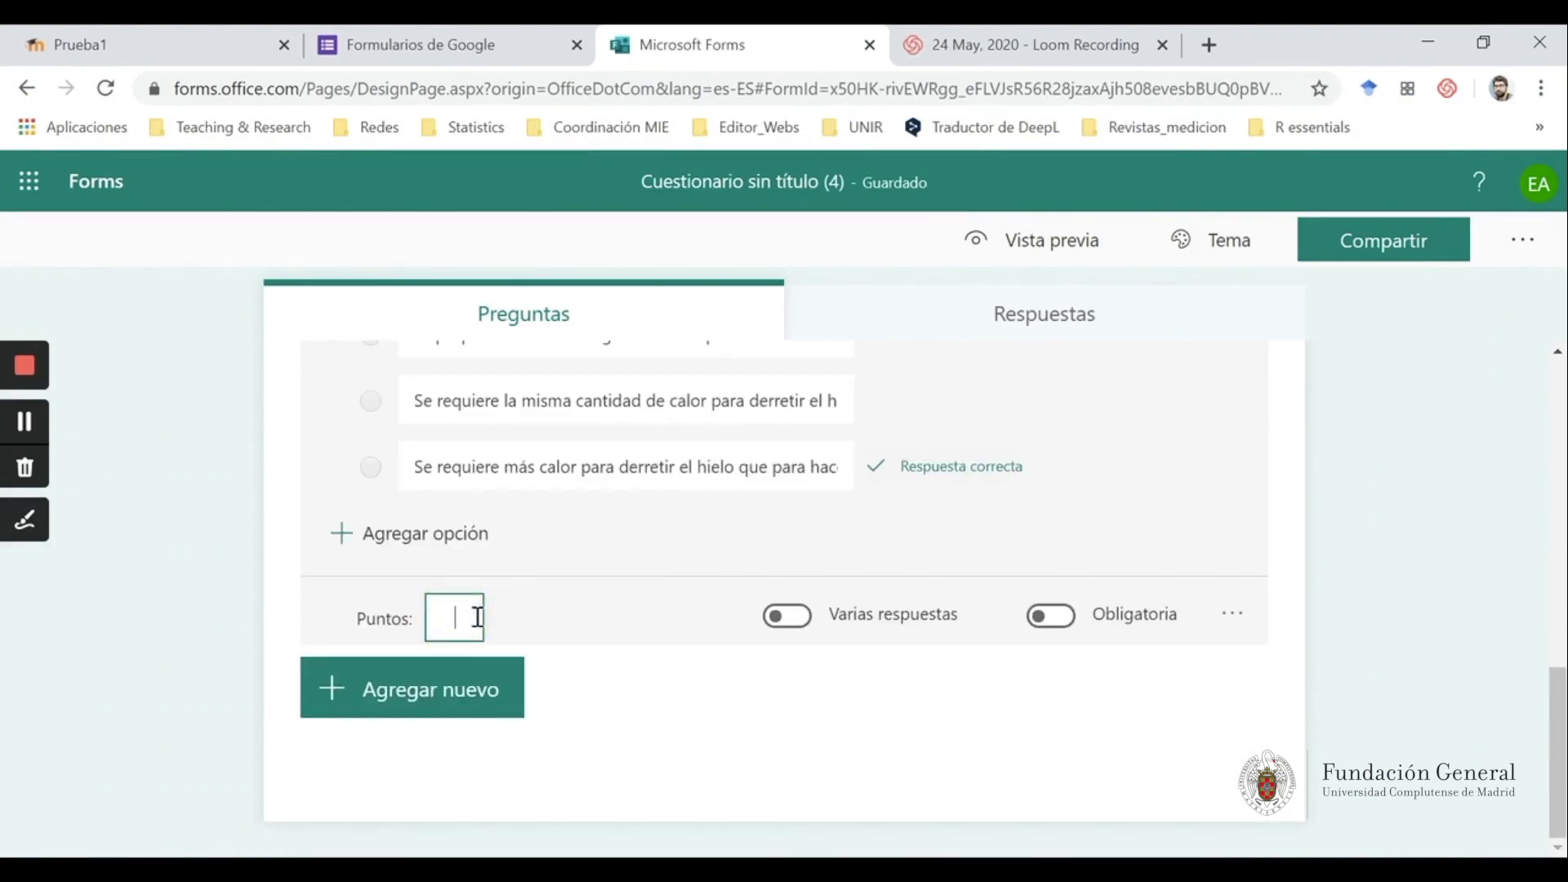
text(1)
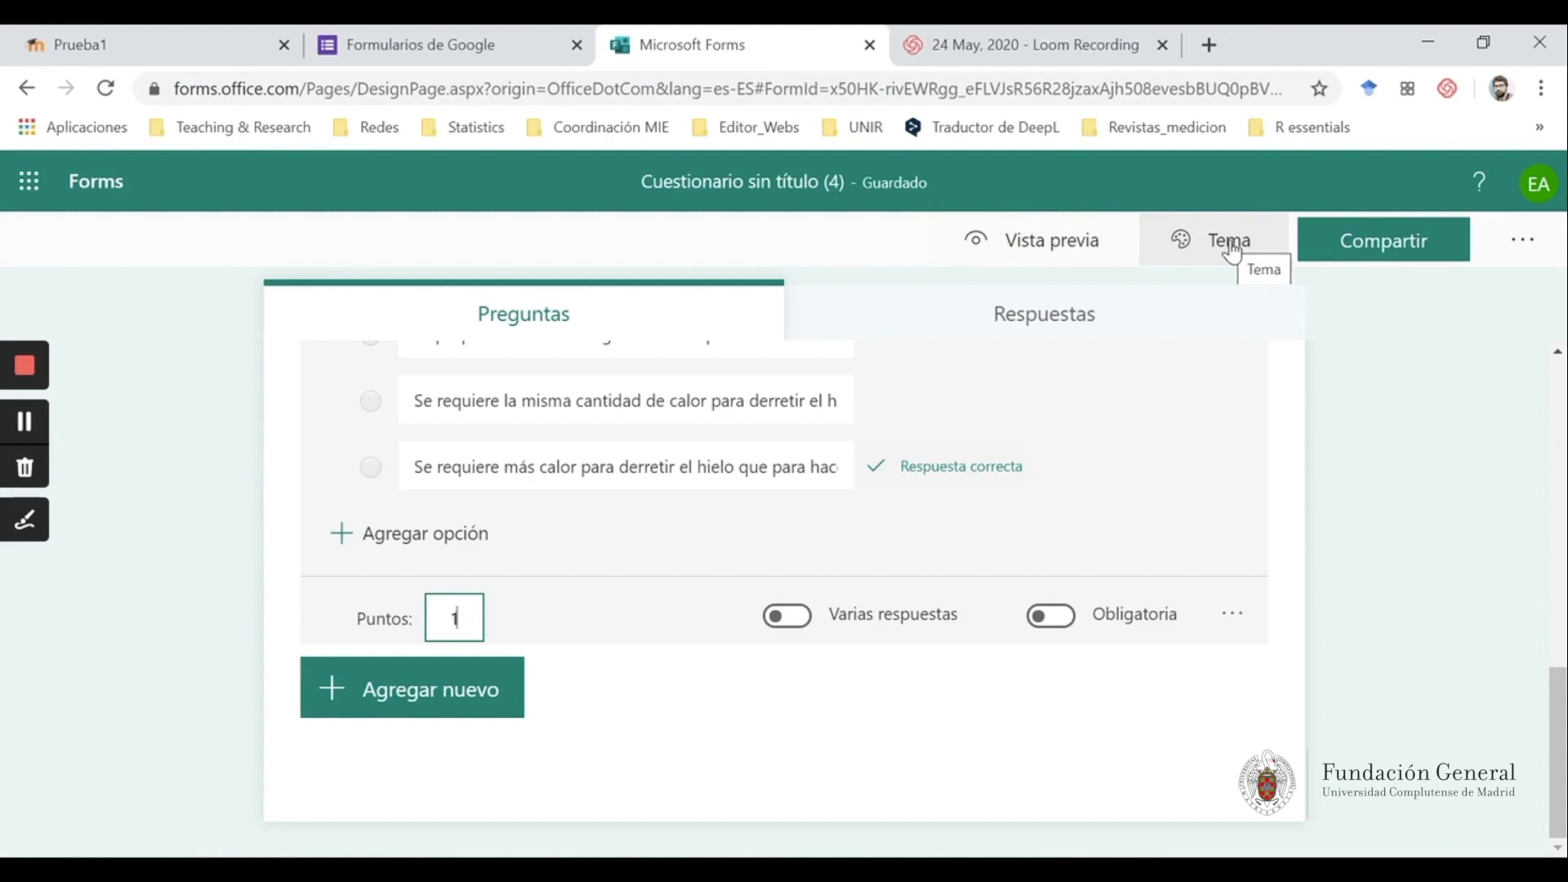
click(1095, 245)
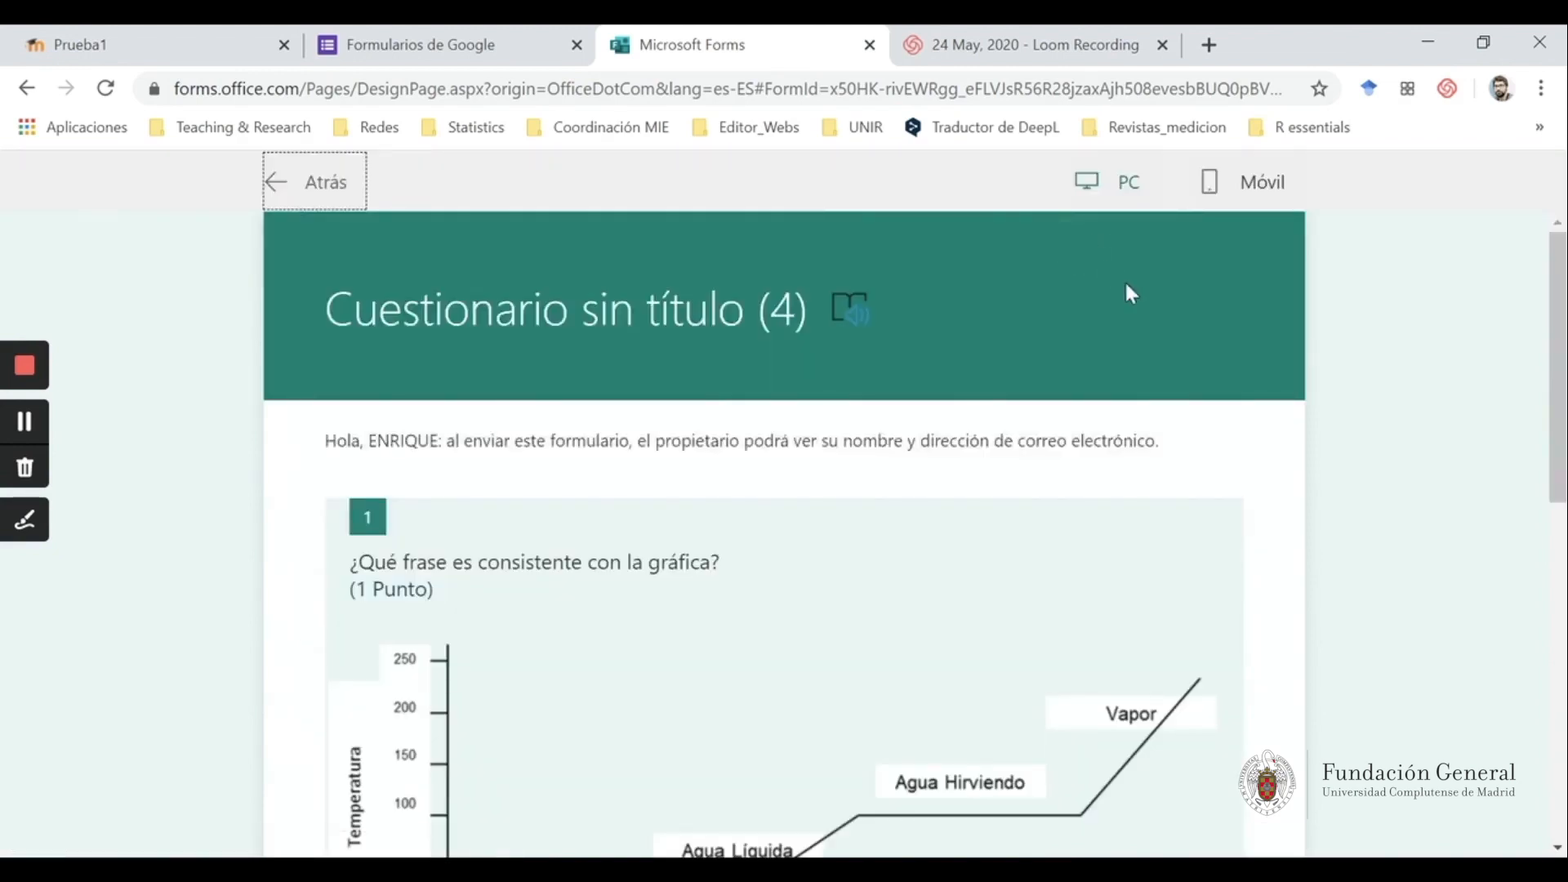
scroll(1279, 374, down, 5)
scroll(1279, 374, down, 3)
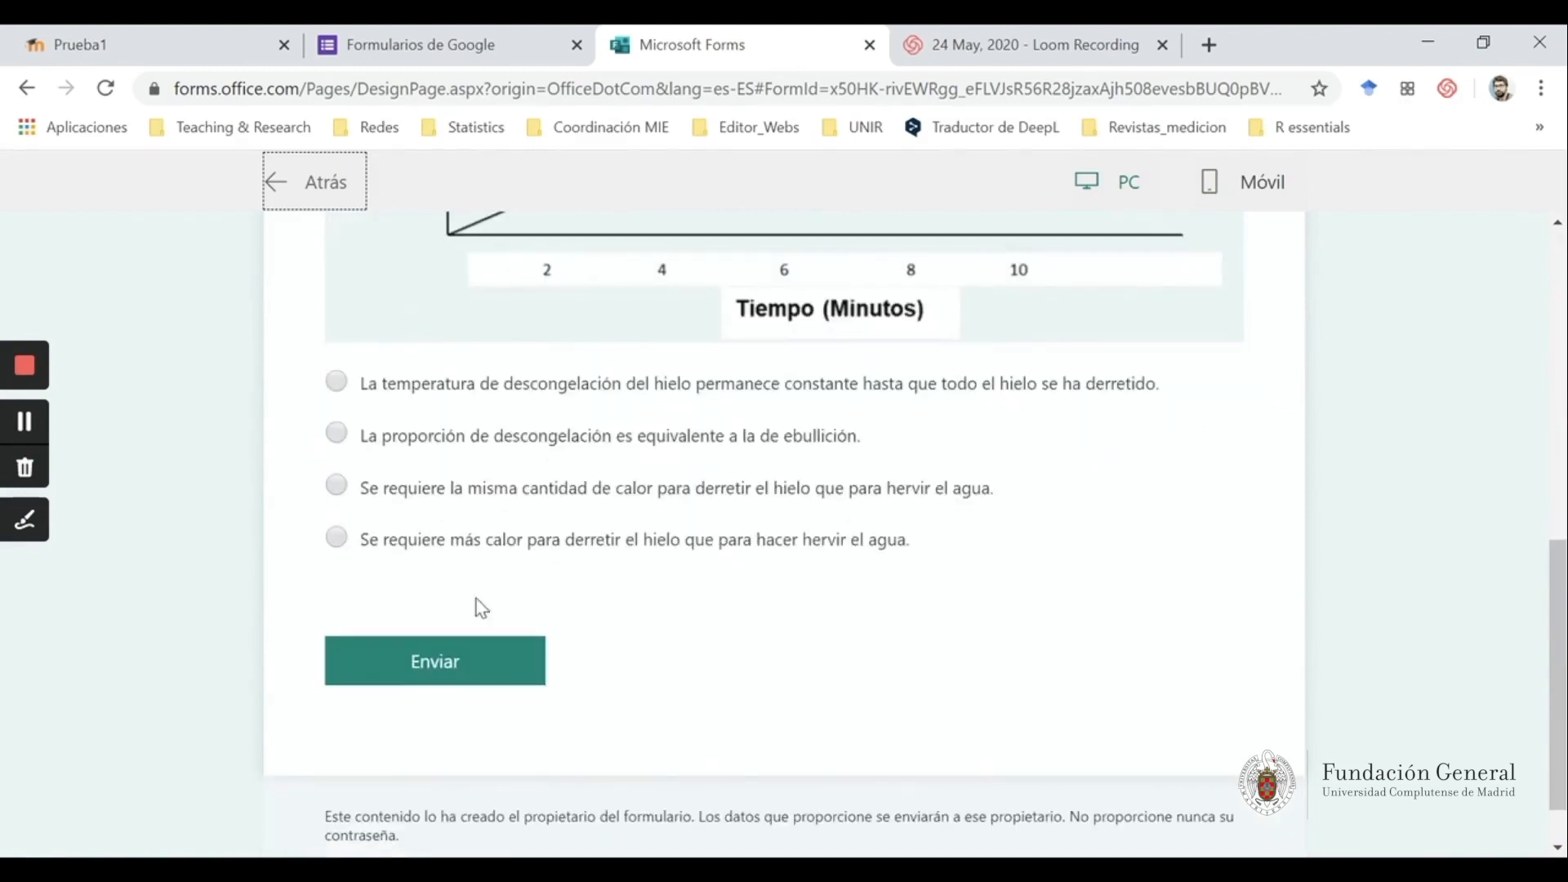
click(1257, 190)
scroll(1351, 371, down, 3)
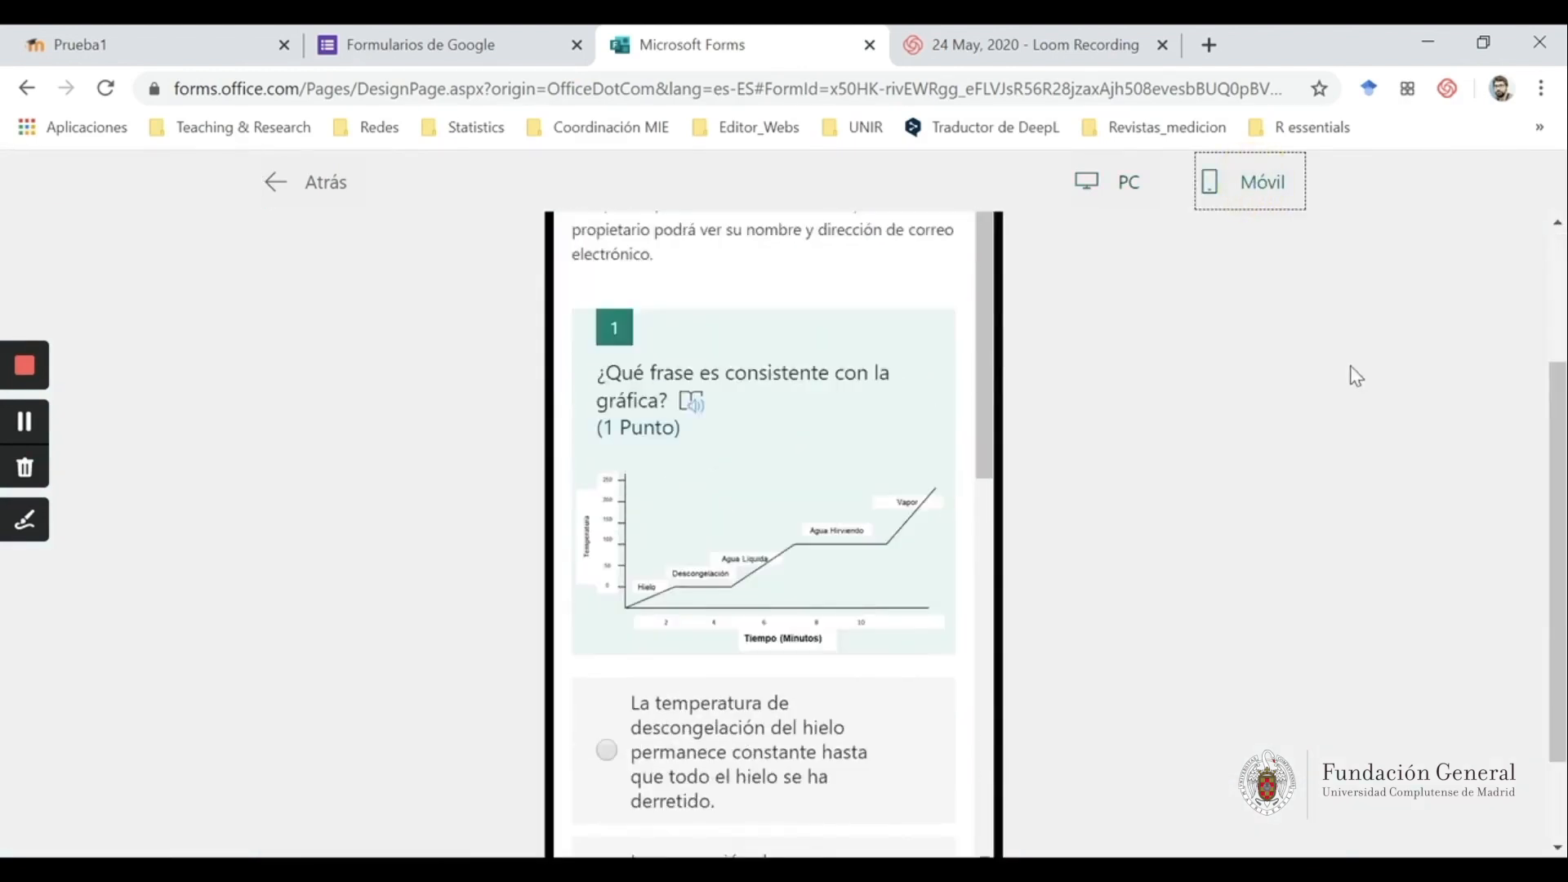
scroll(1351, 370, up, 3)
click(1099, 187)
click(280, 178)
Turn off automatic display of results in the quiz settings and review the respondent, response and notification options
click(1523, 240)
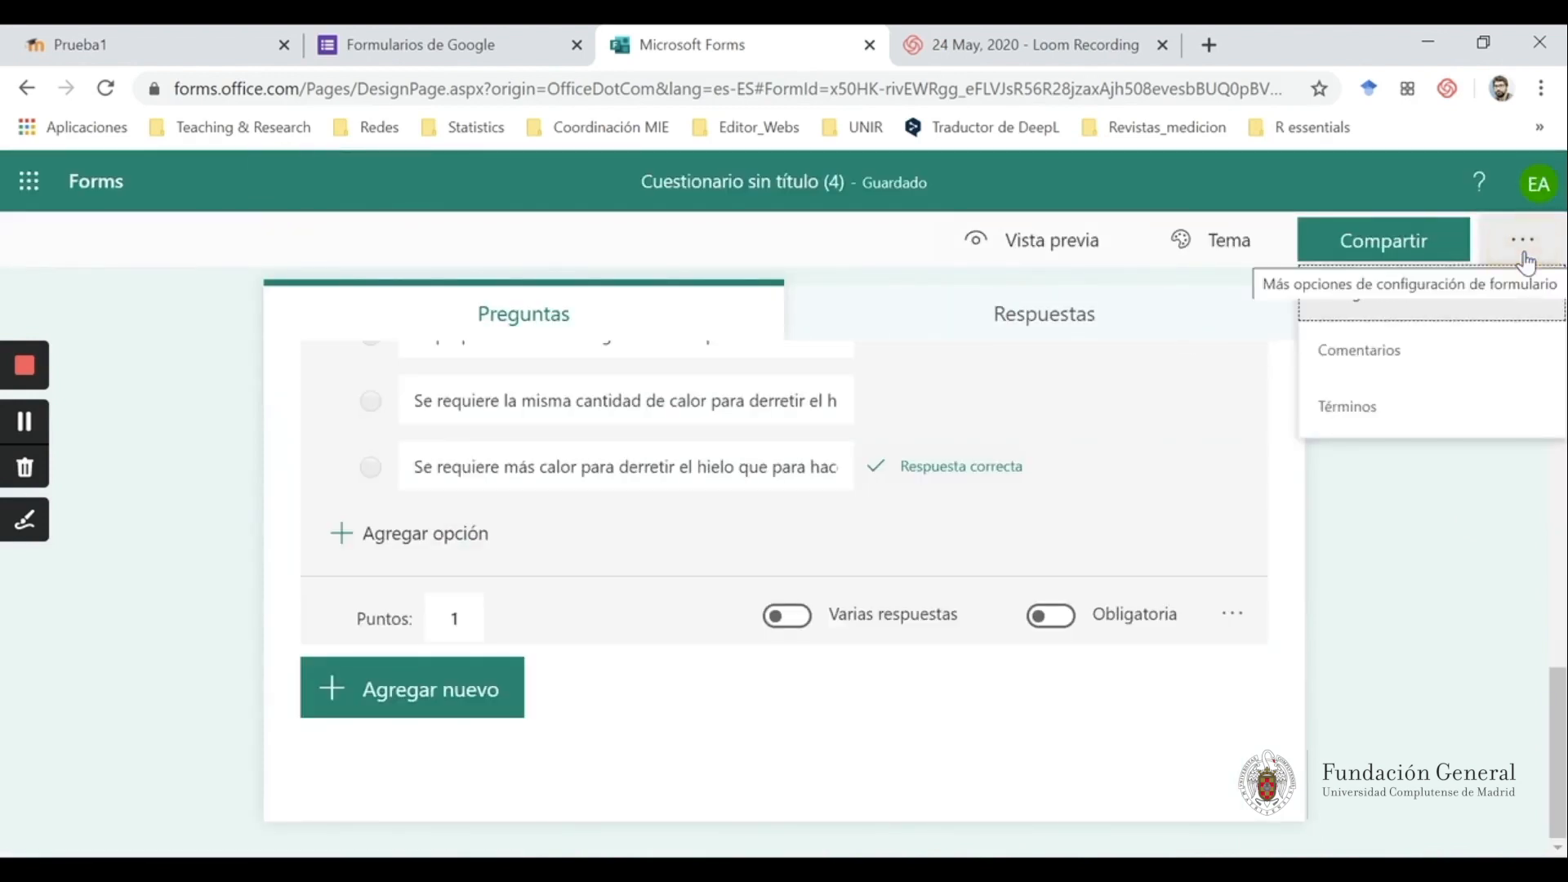
click(1377, 295)
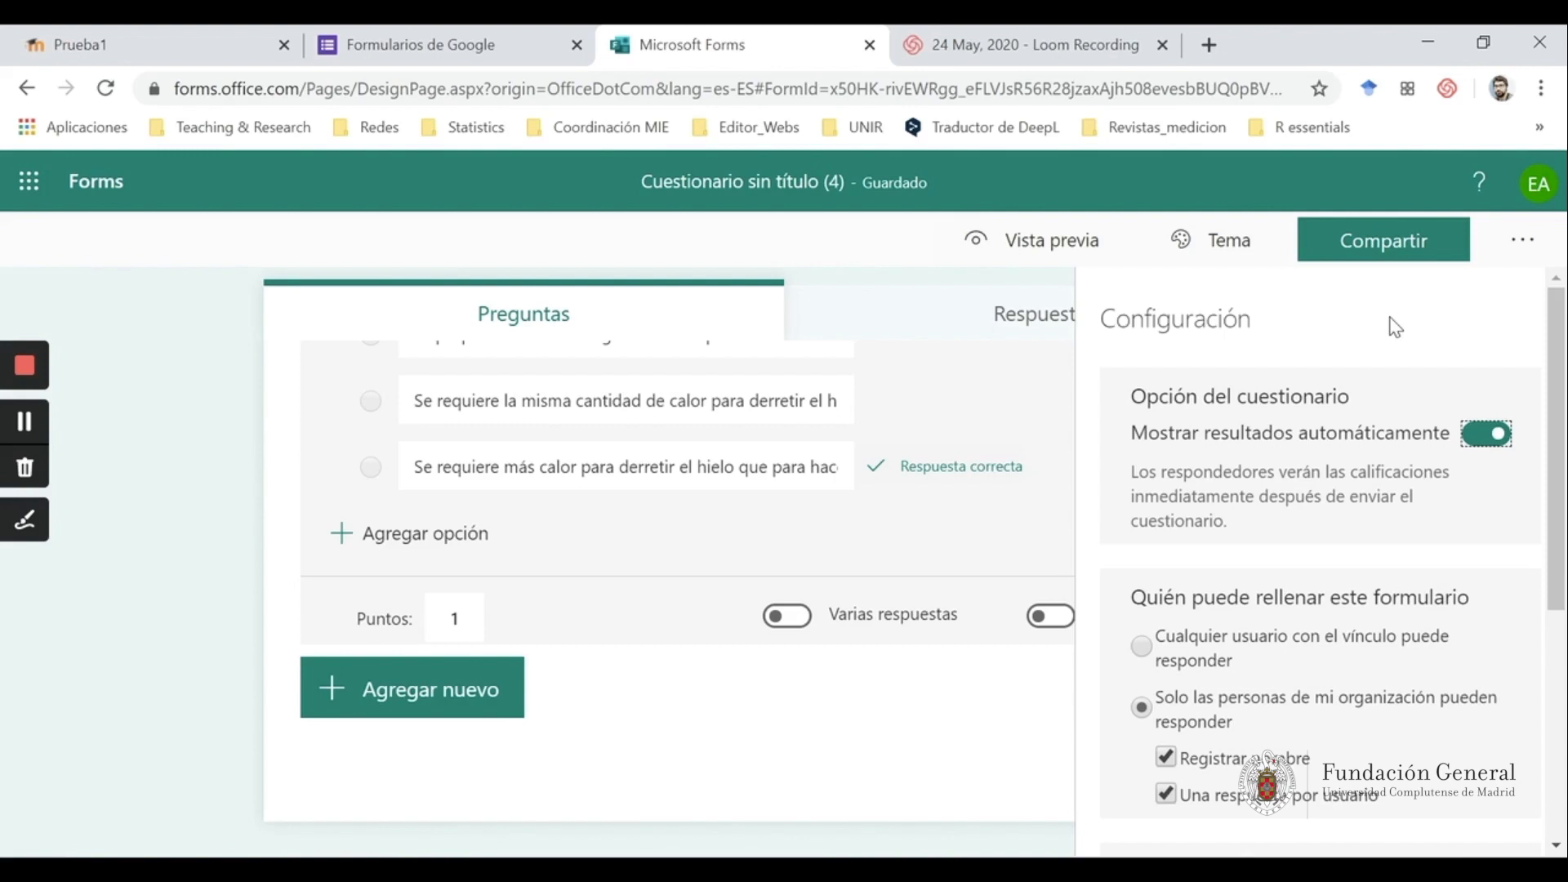
scroll(1394, 400, down, 3)
scroll(1393, 401, up, 3)
click(1486, 439)
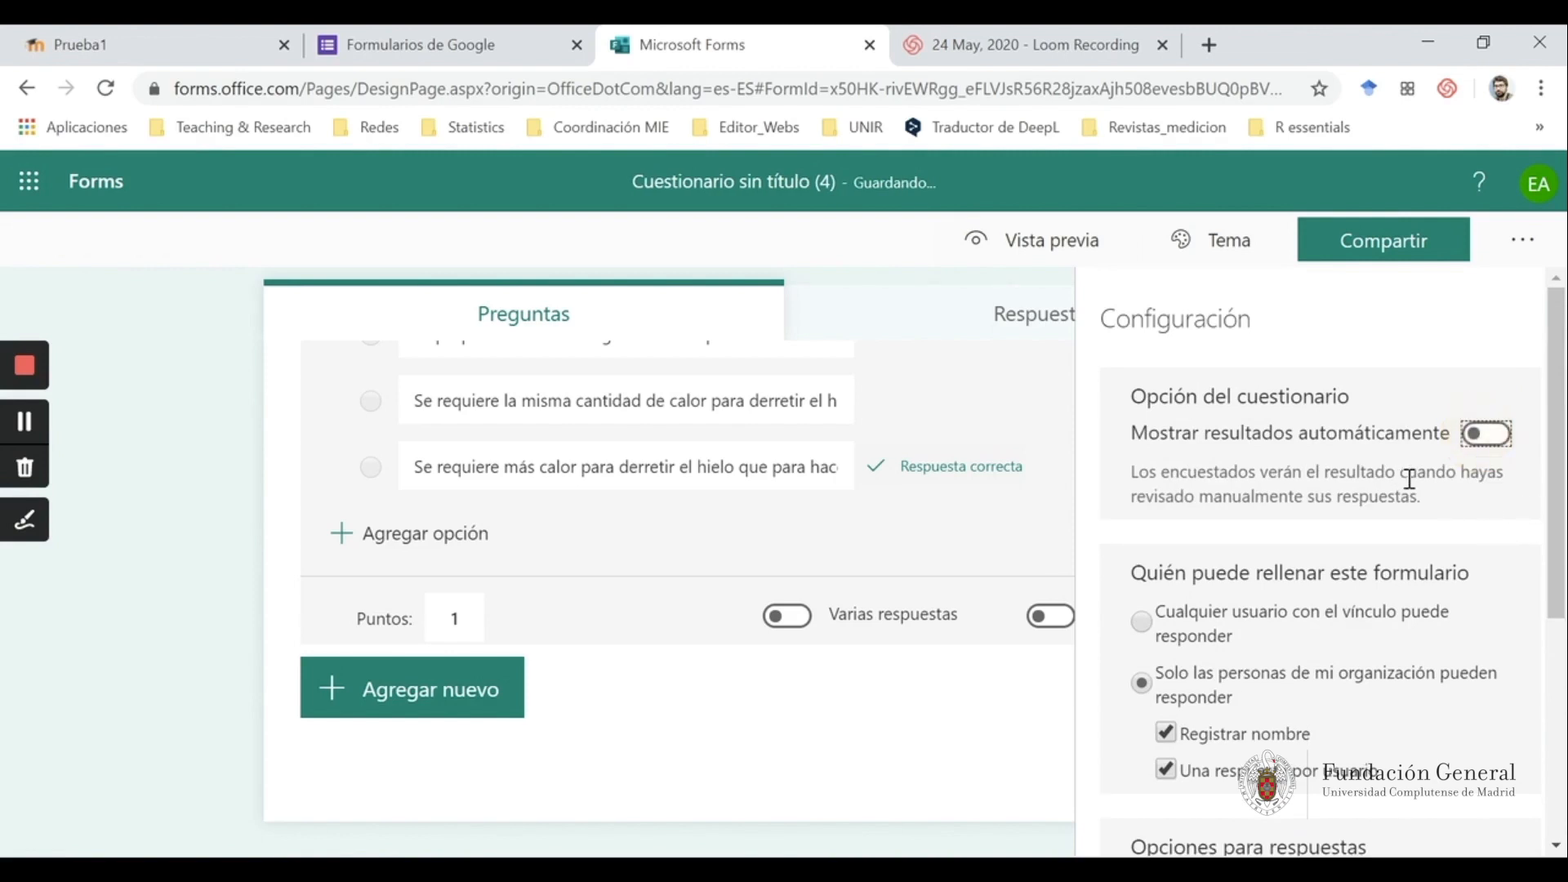
scroll(1414, 469, down, 3)
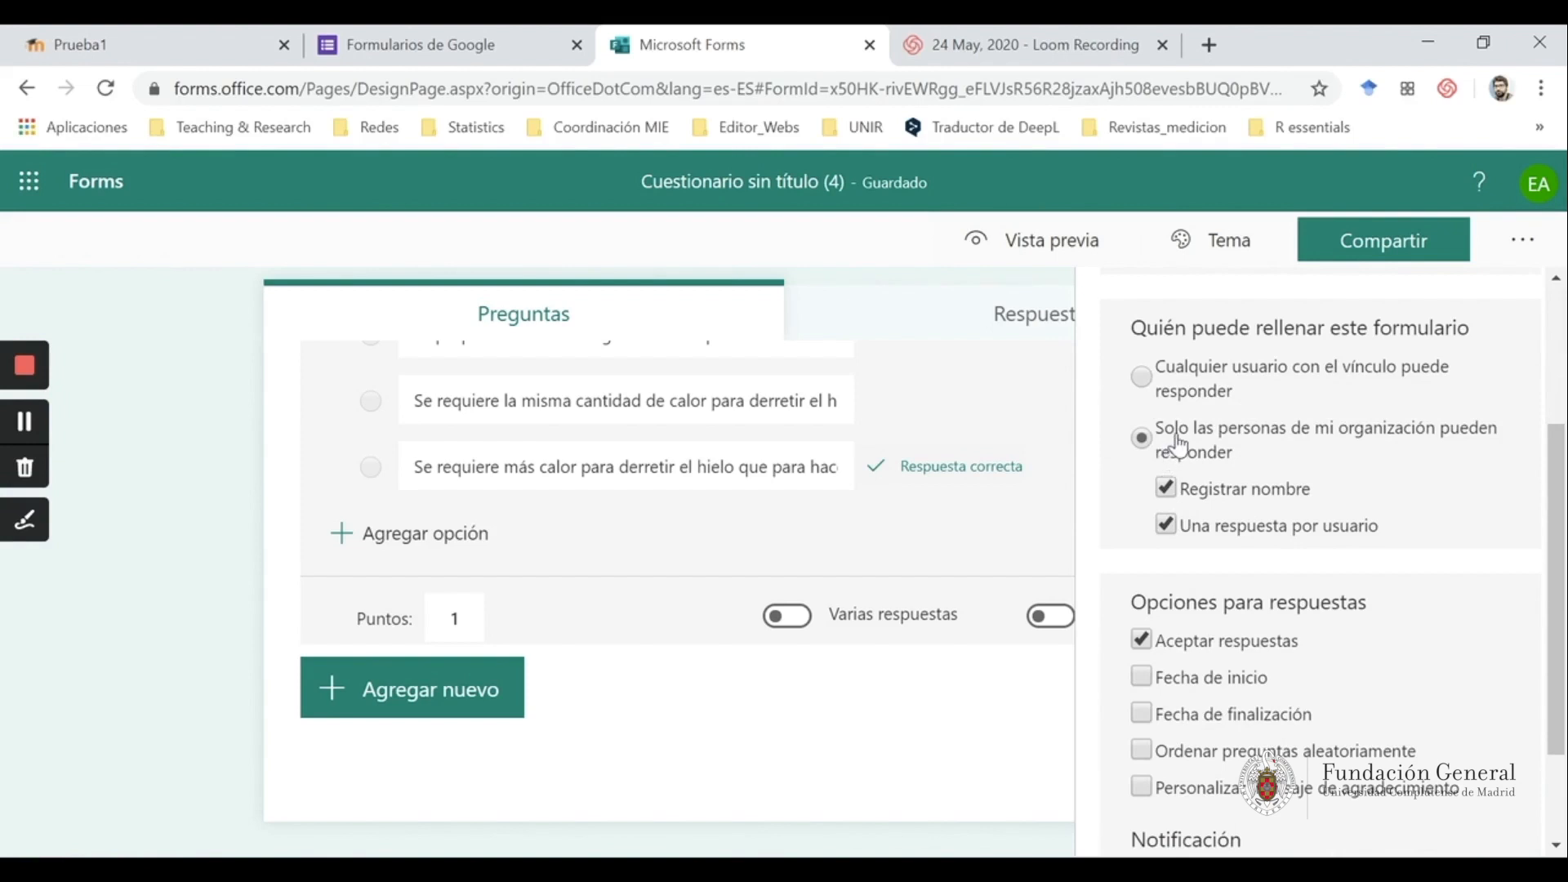
scroll(1241, 455, down, 2)
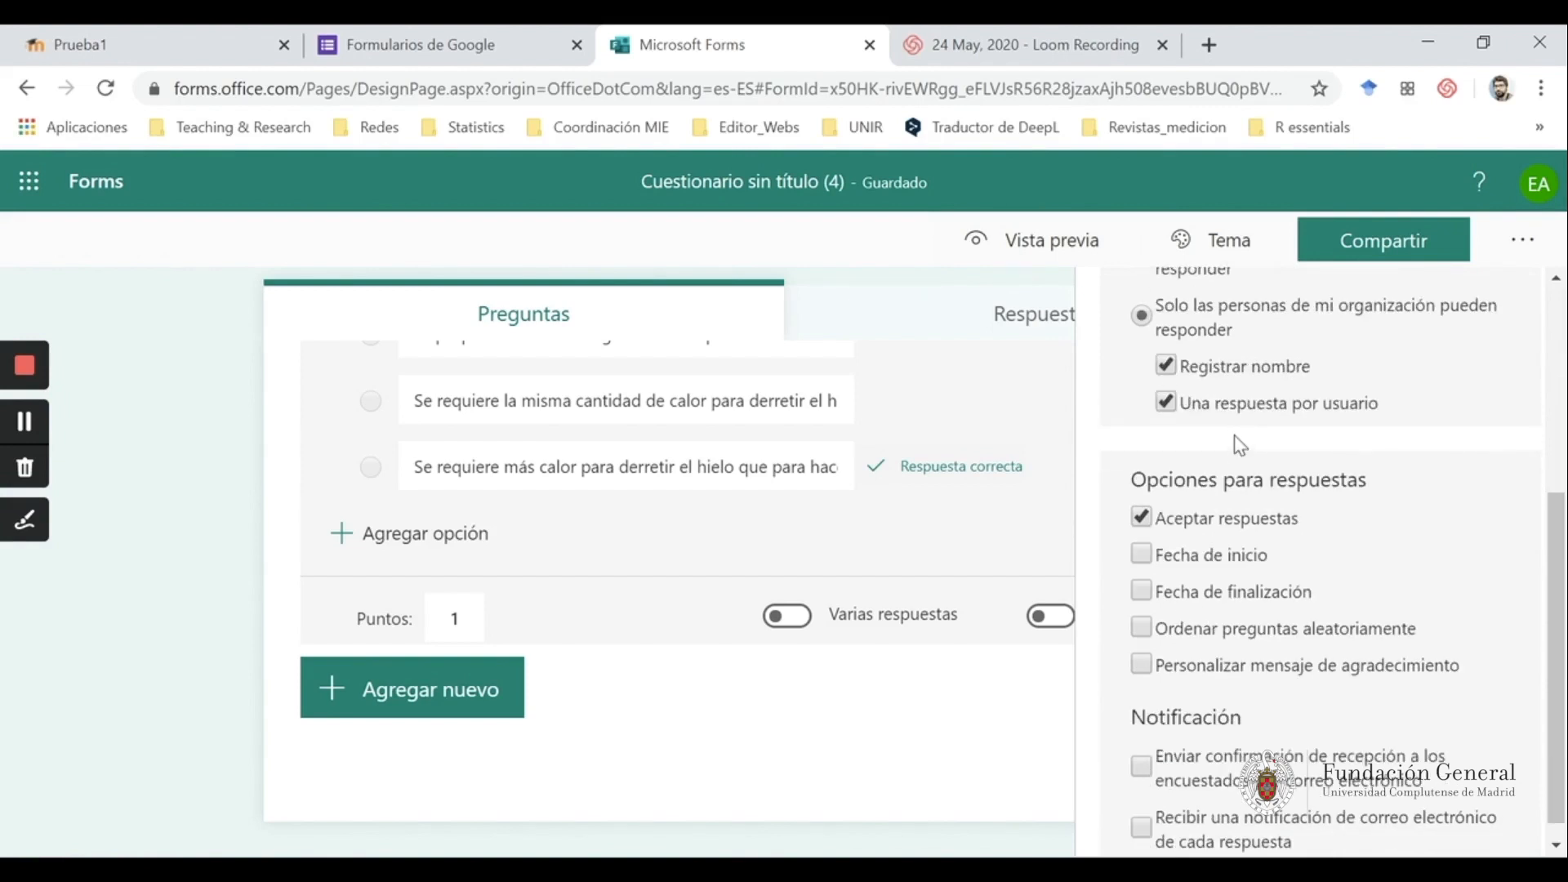
scroll(1230, 446, down, 1)
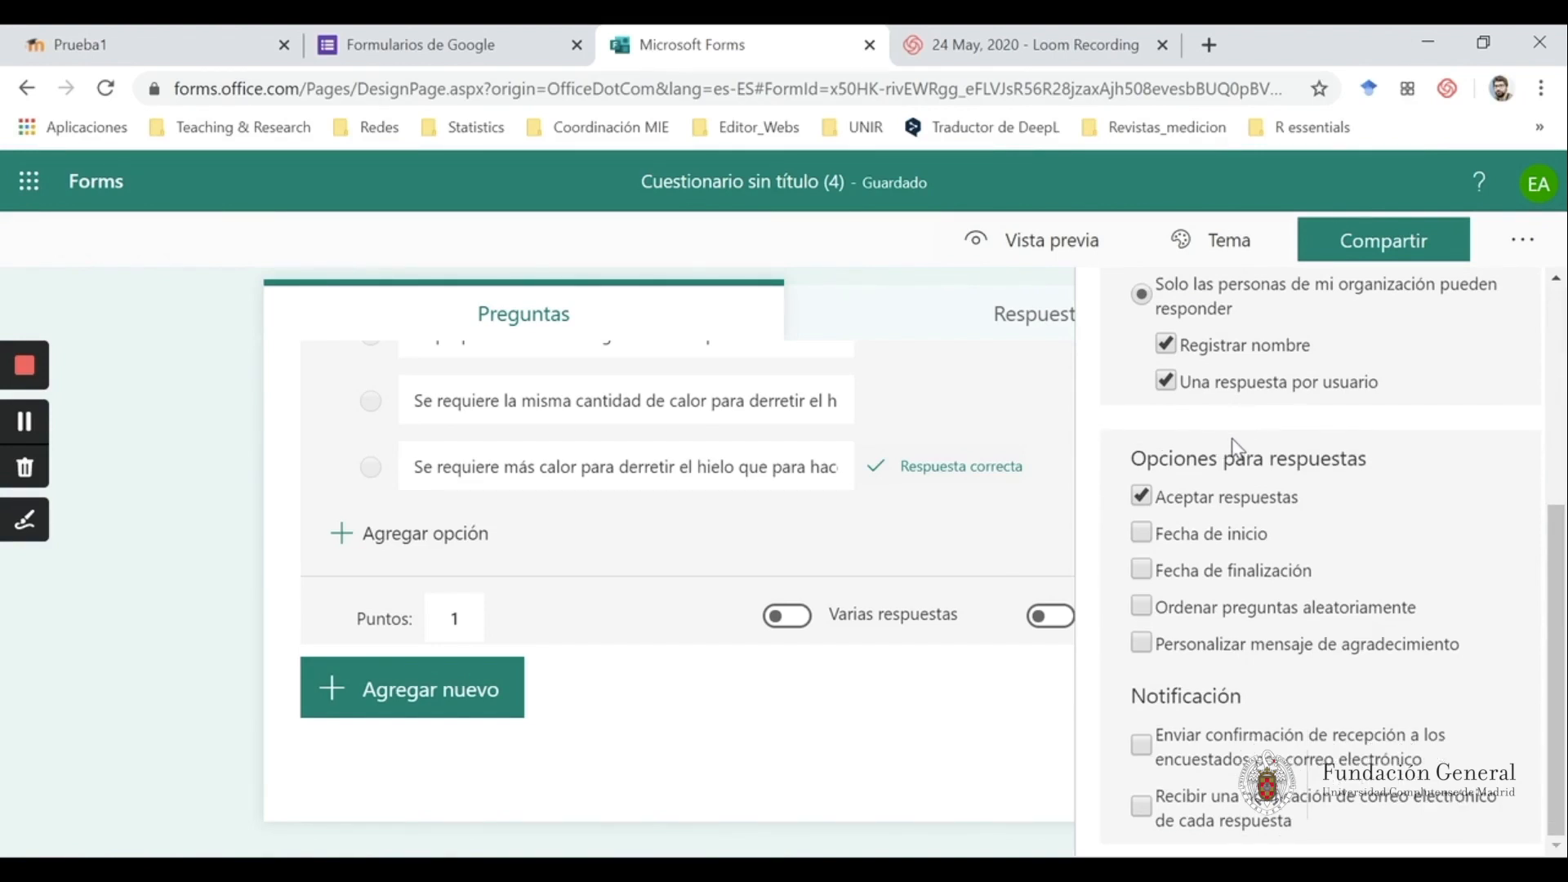
scroll(1238, 448, up, 5)
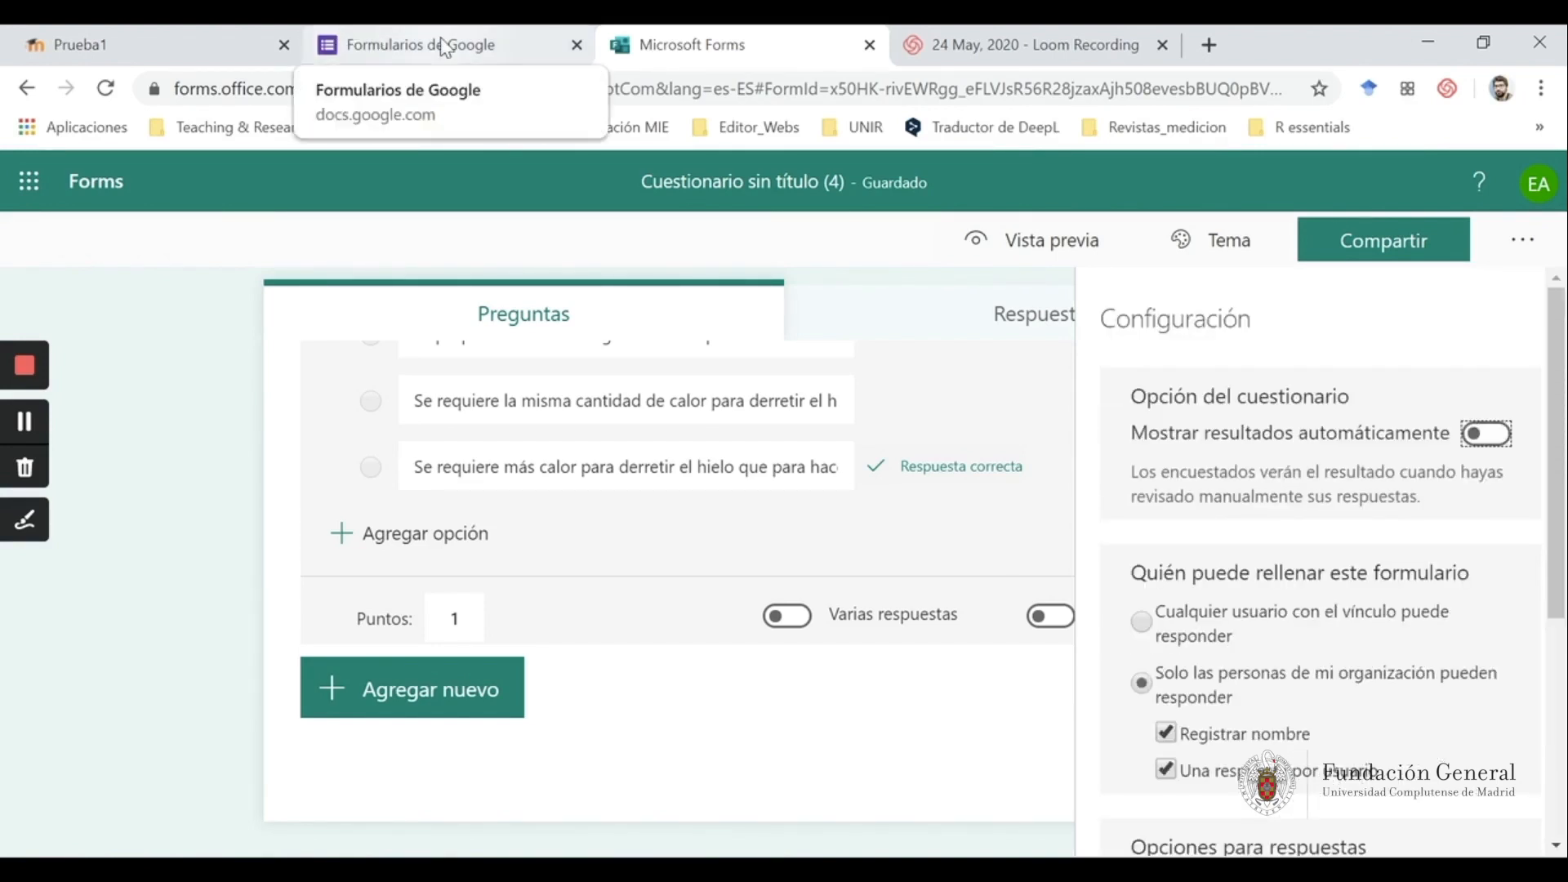
Switch to Google Forms and create a new blank form
click(444, 48)
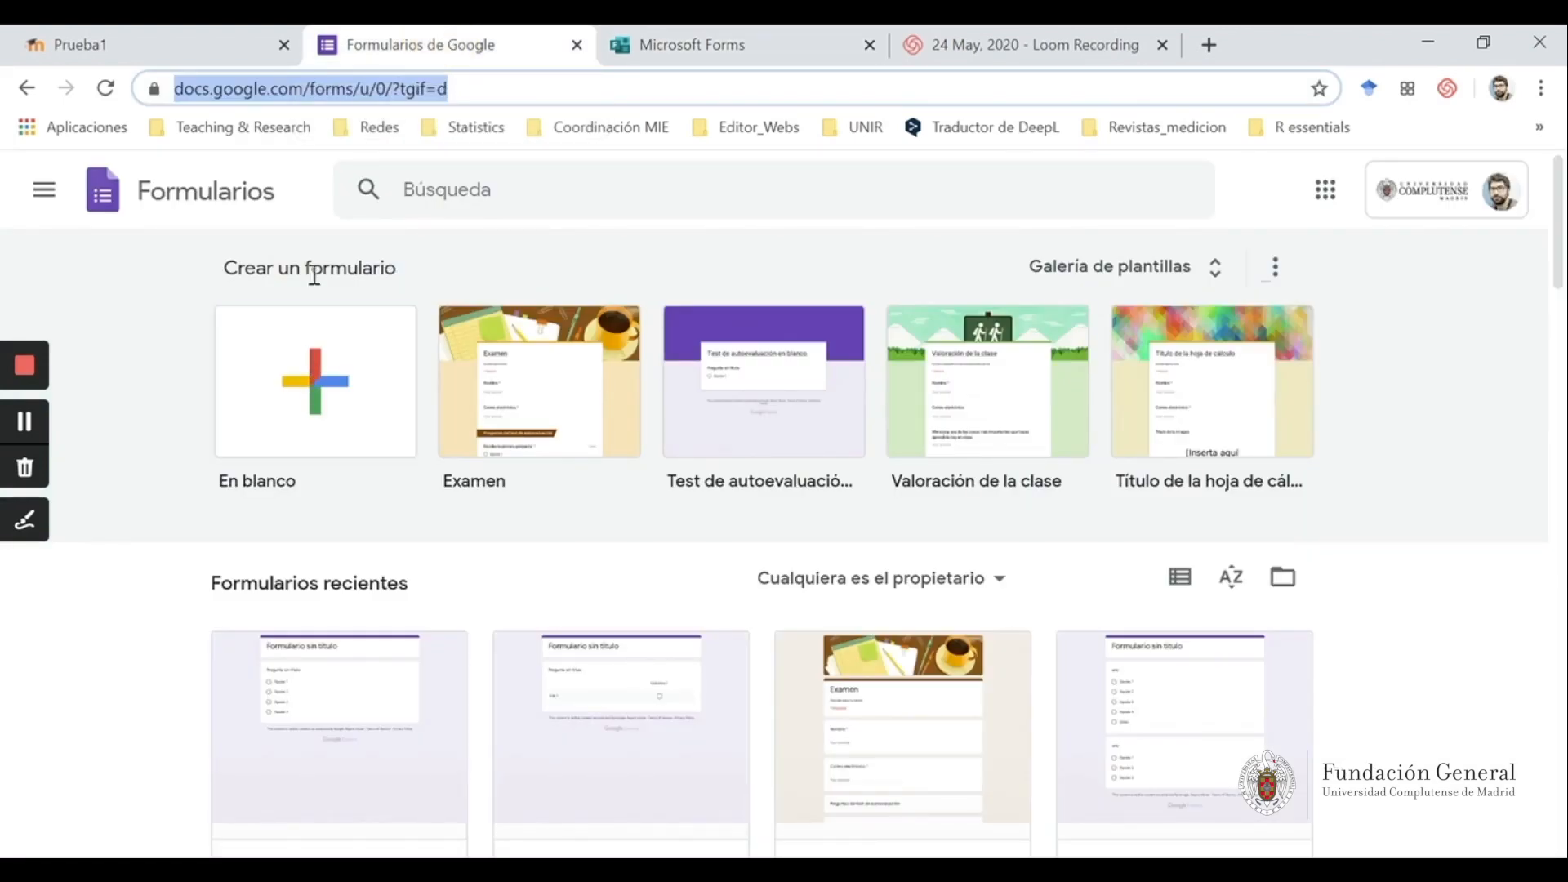
click(300, 402)
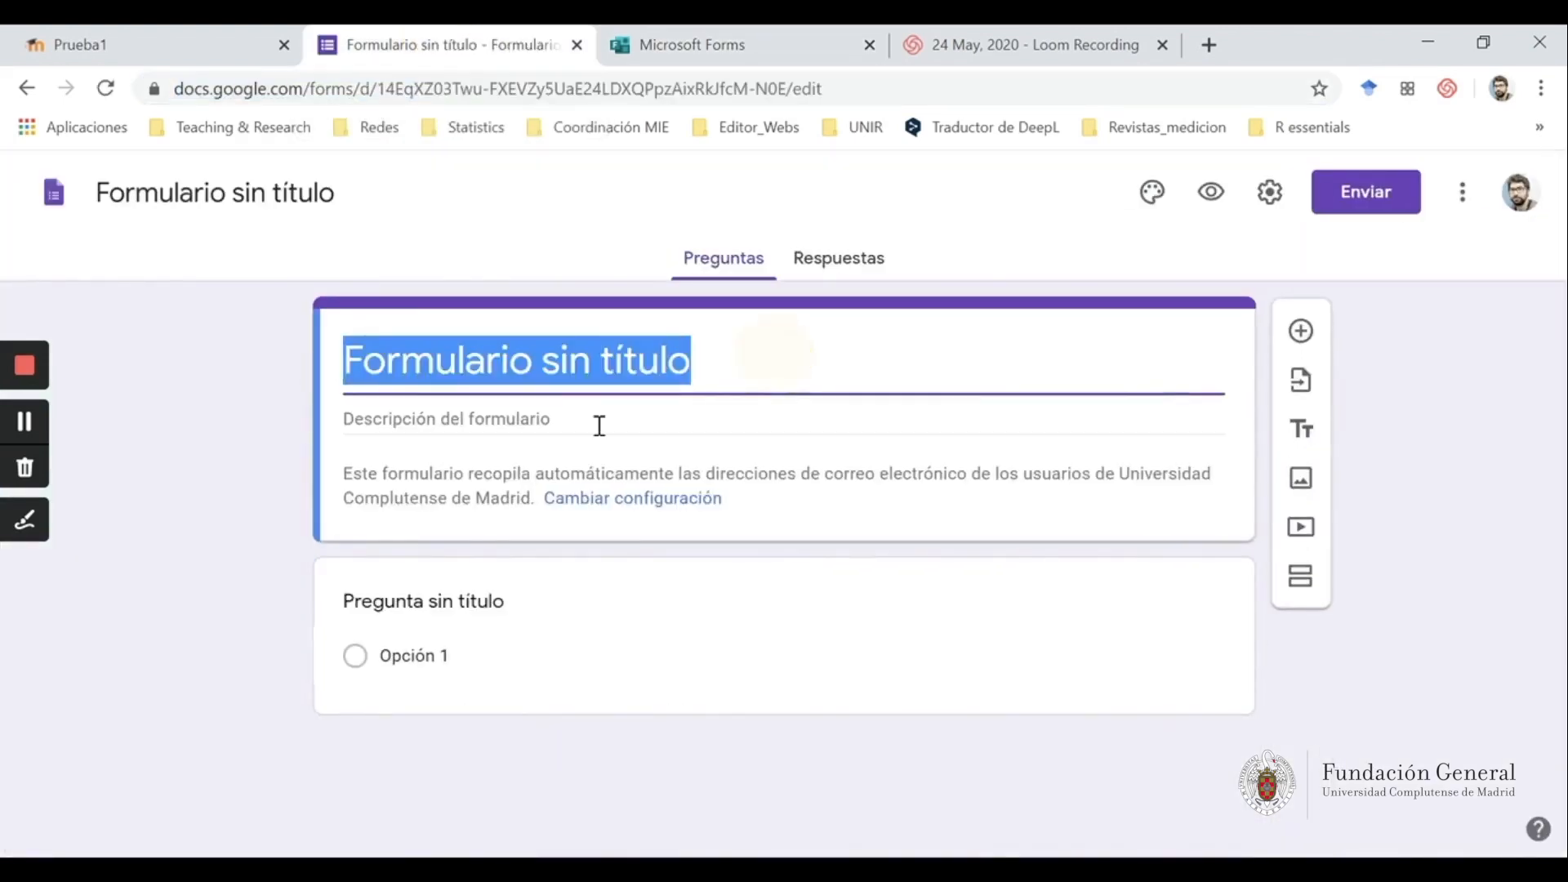
click(588, 417)
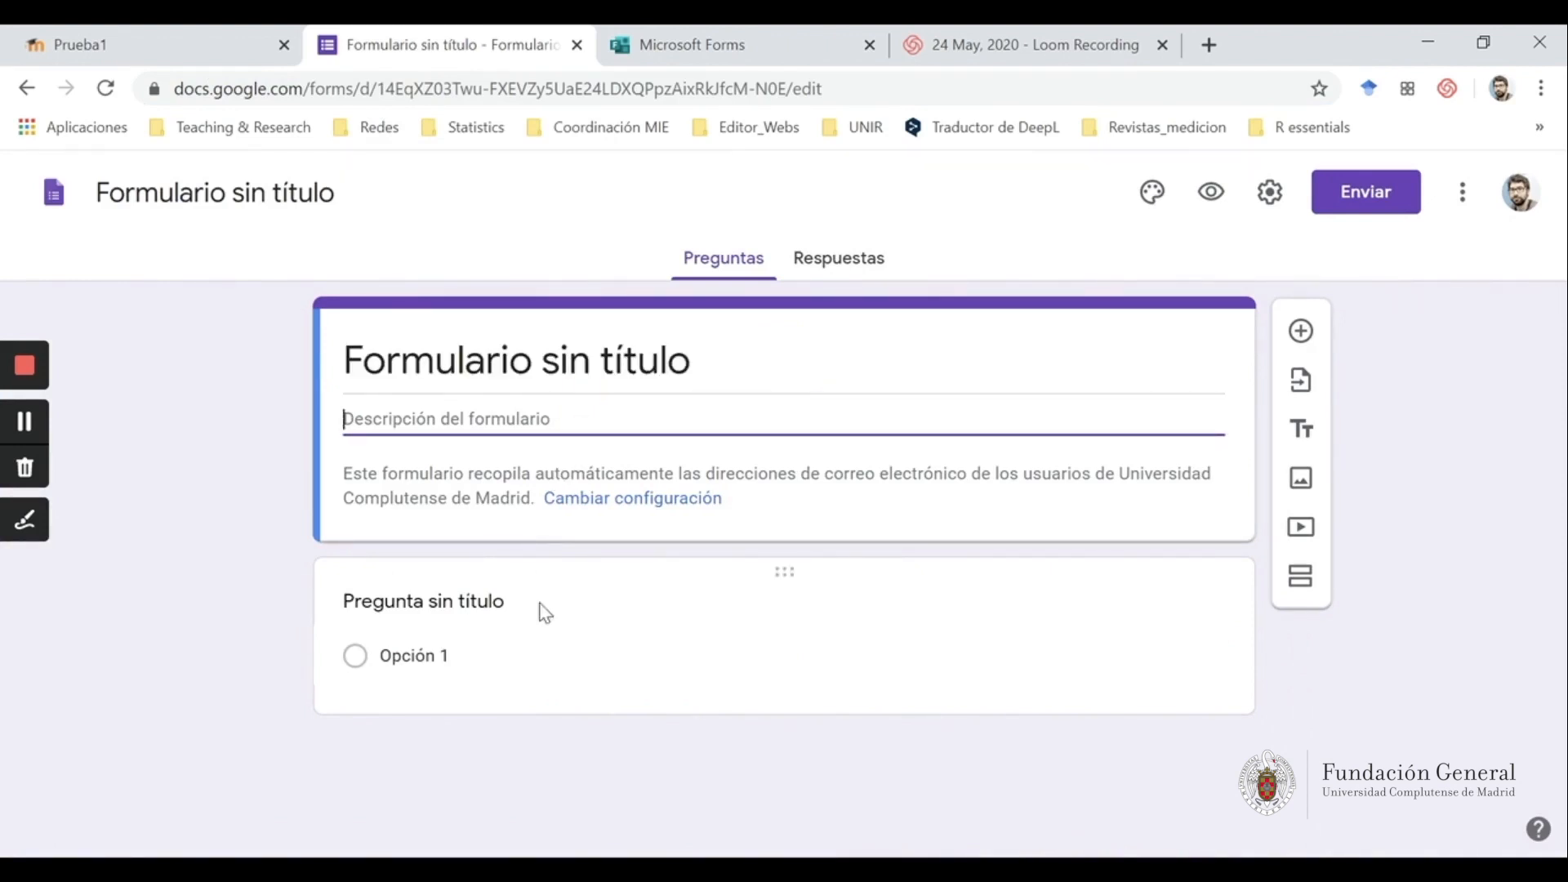
Copy "¿Qué frase es consistente con la gráfica?" from the Word exam document into the title of the Google form's first question
click(493, 605)
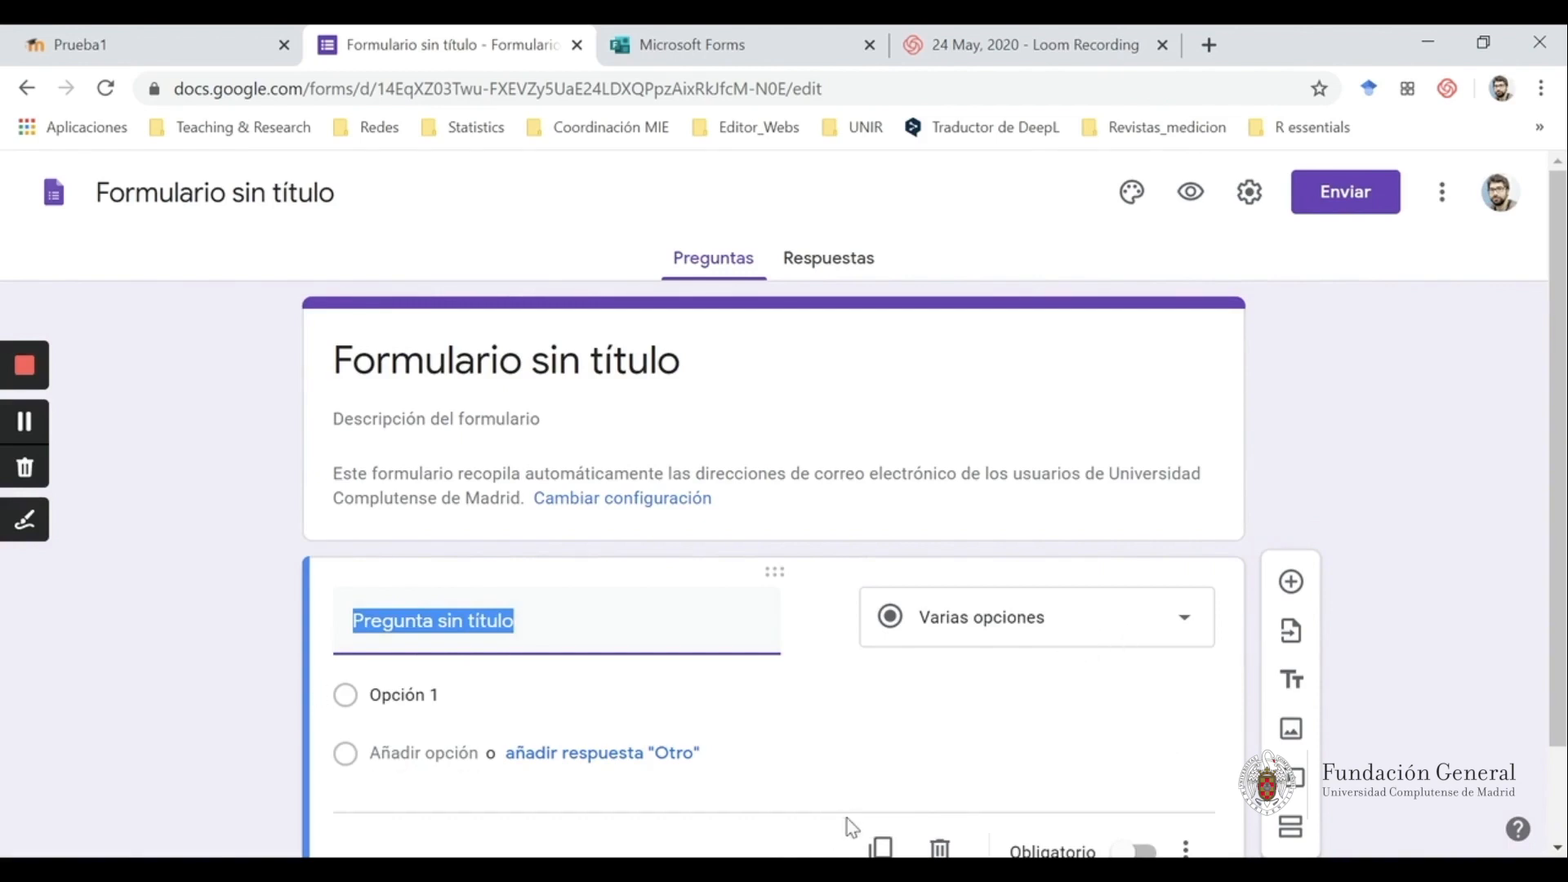
key(alt+Tab)
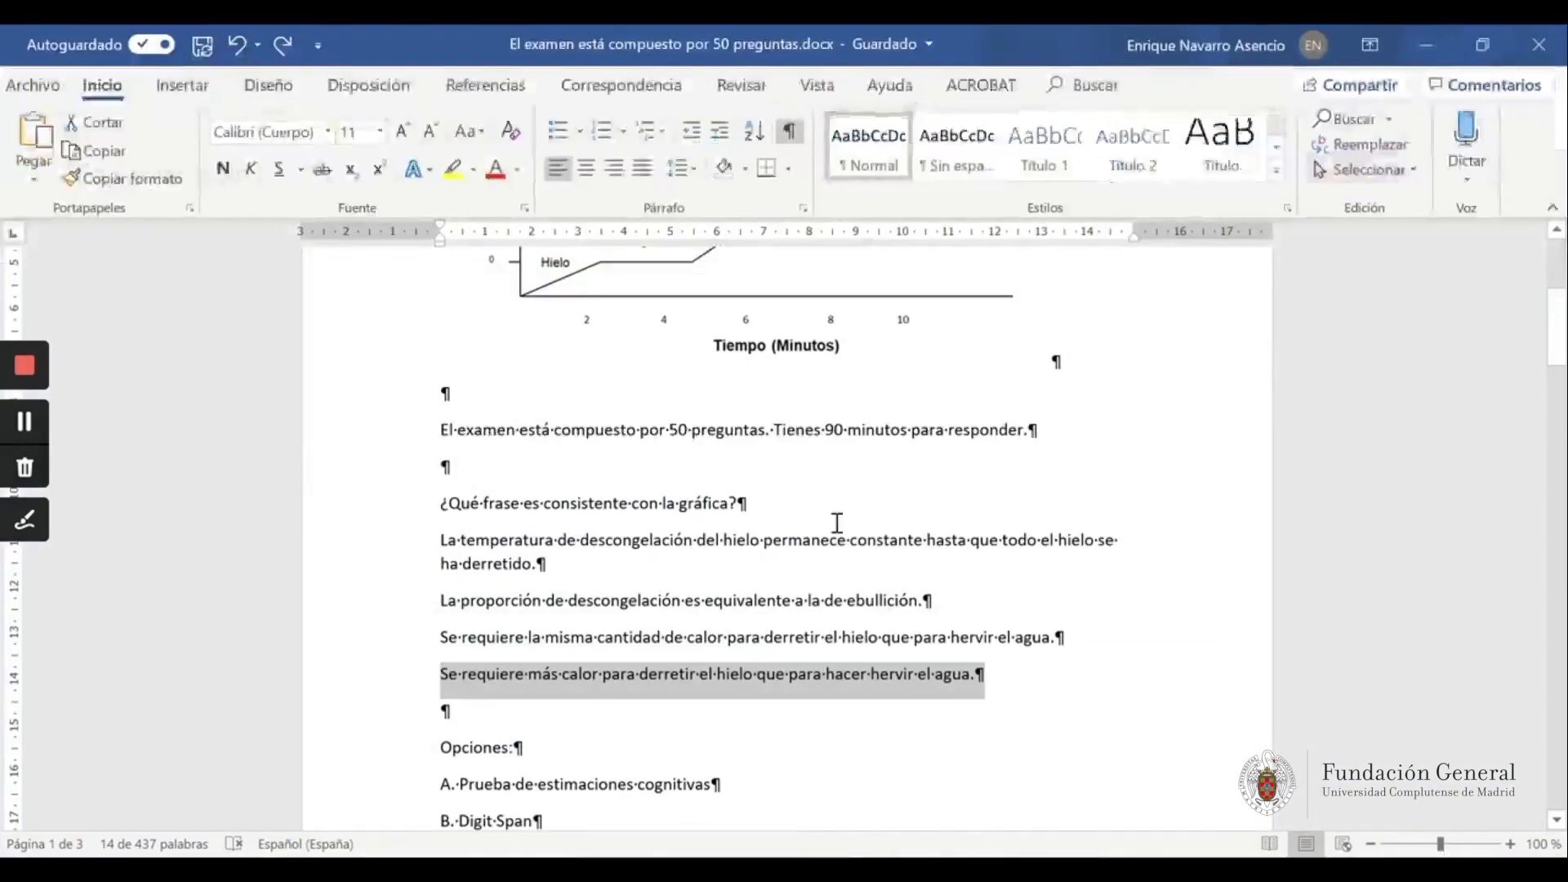
scroll(831, 491, up, 5)
drag(770, 398, 430, 395)
key(ctrl+c)
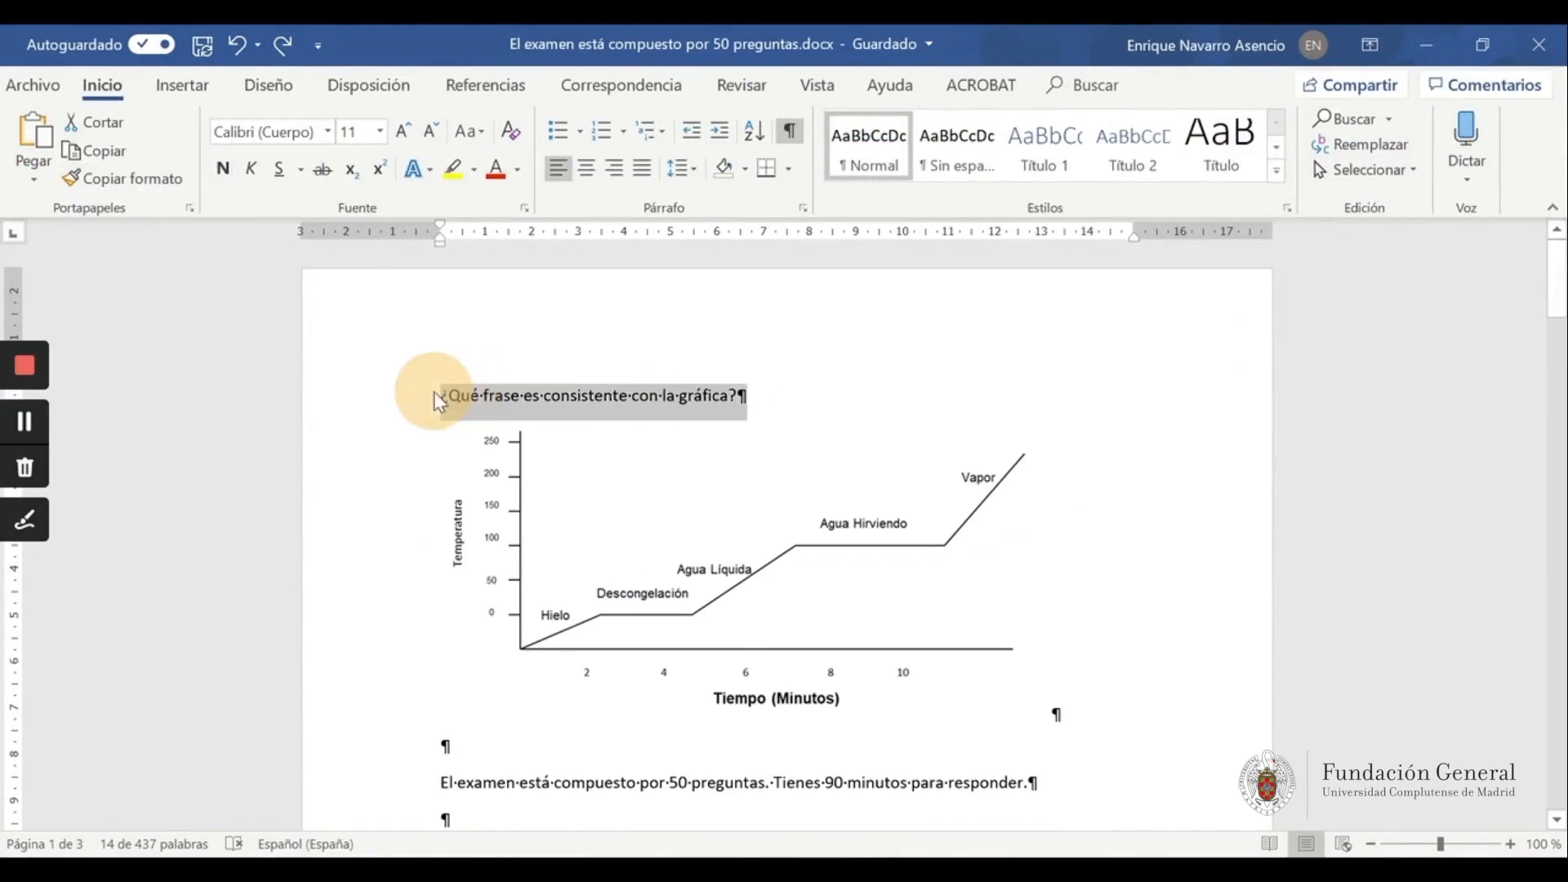
click(1445, 37)
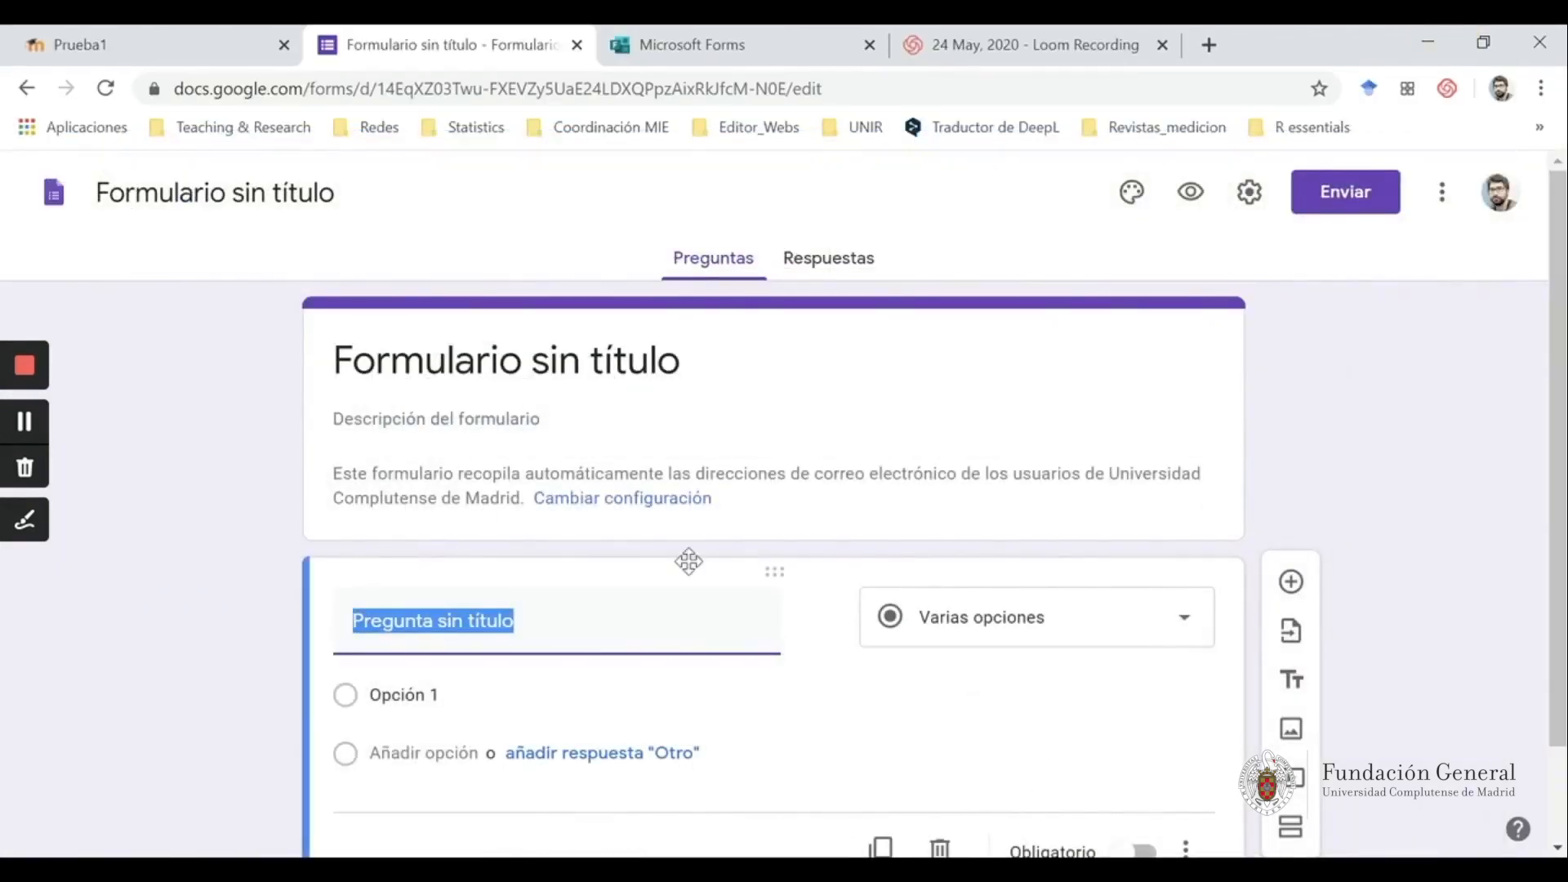
key(ctrl+v)
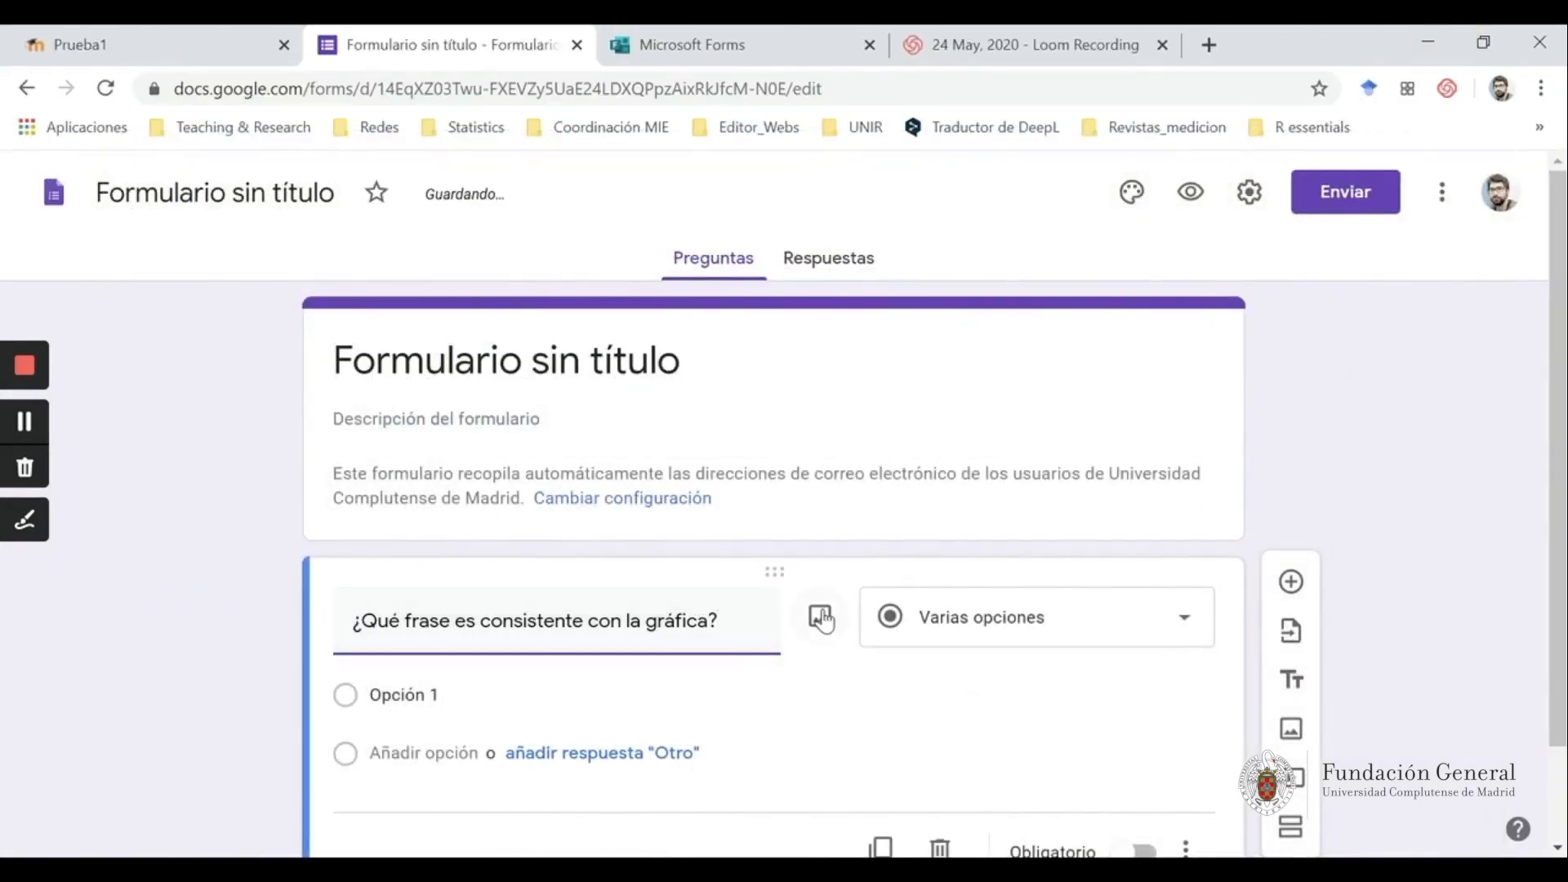
Upload opmultiple1.png from the Evaluacion online folder as the image of the Google Forms question
click(817, 618)
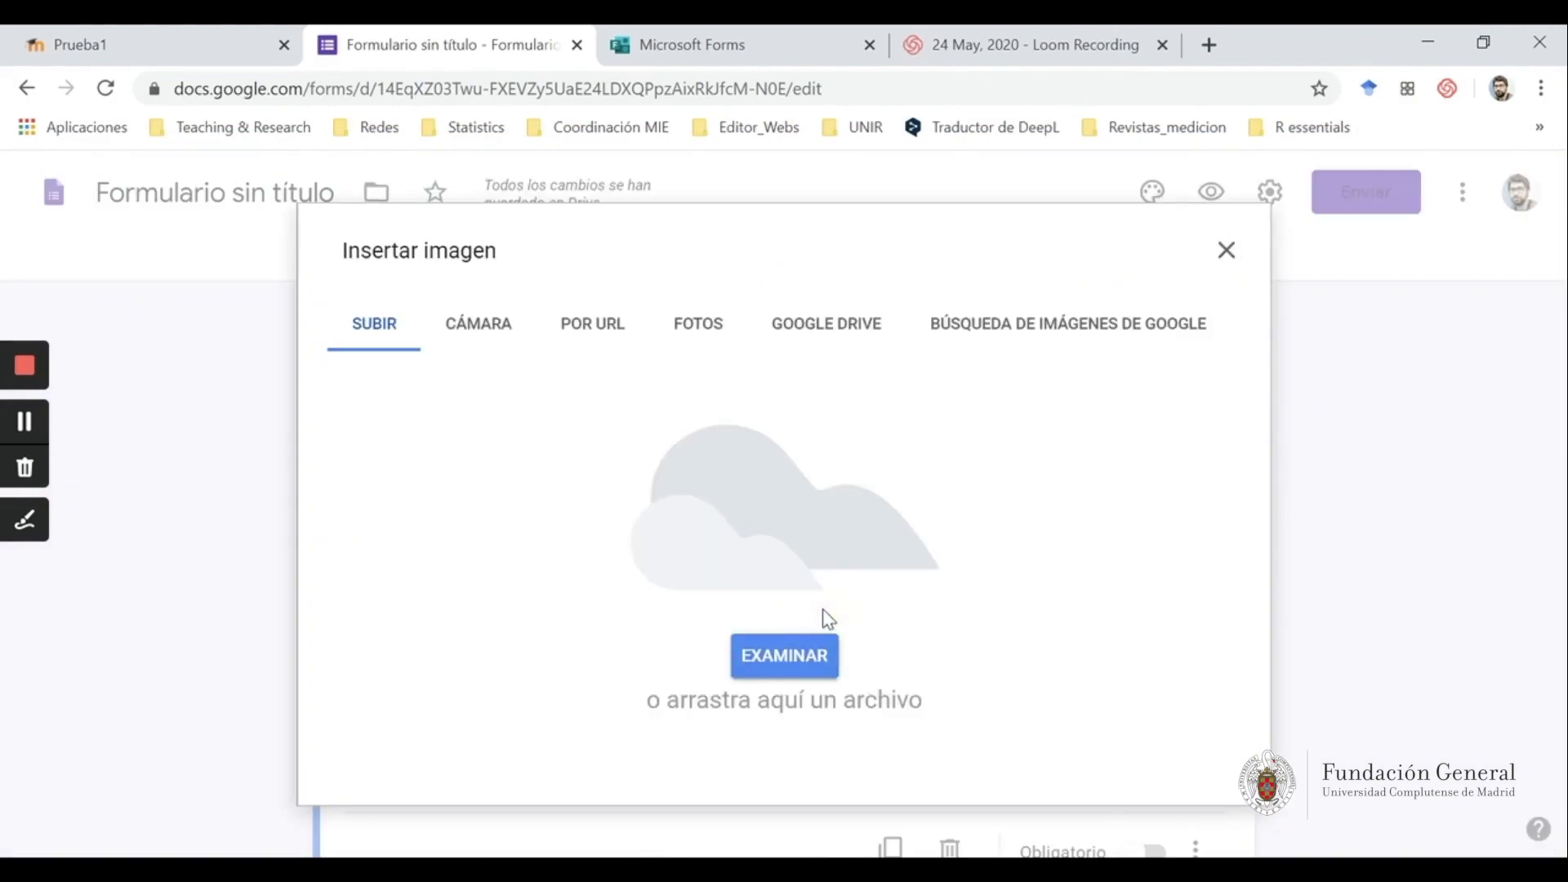
click(777, 656)
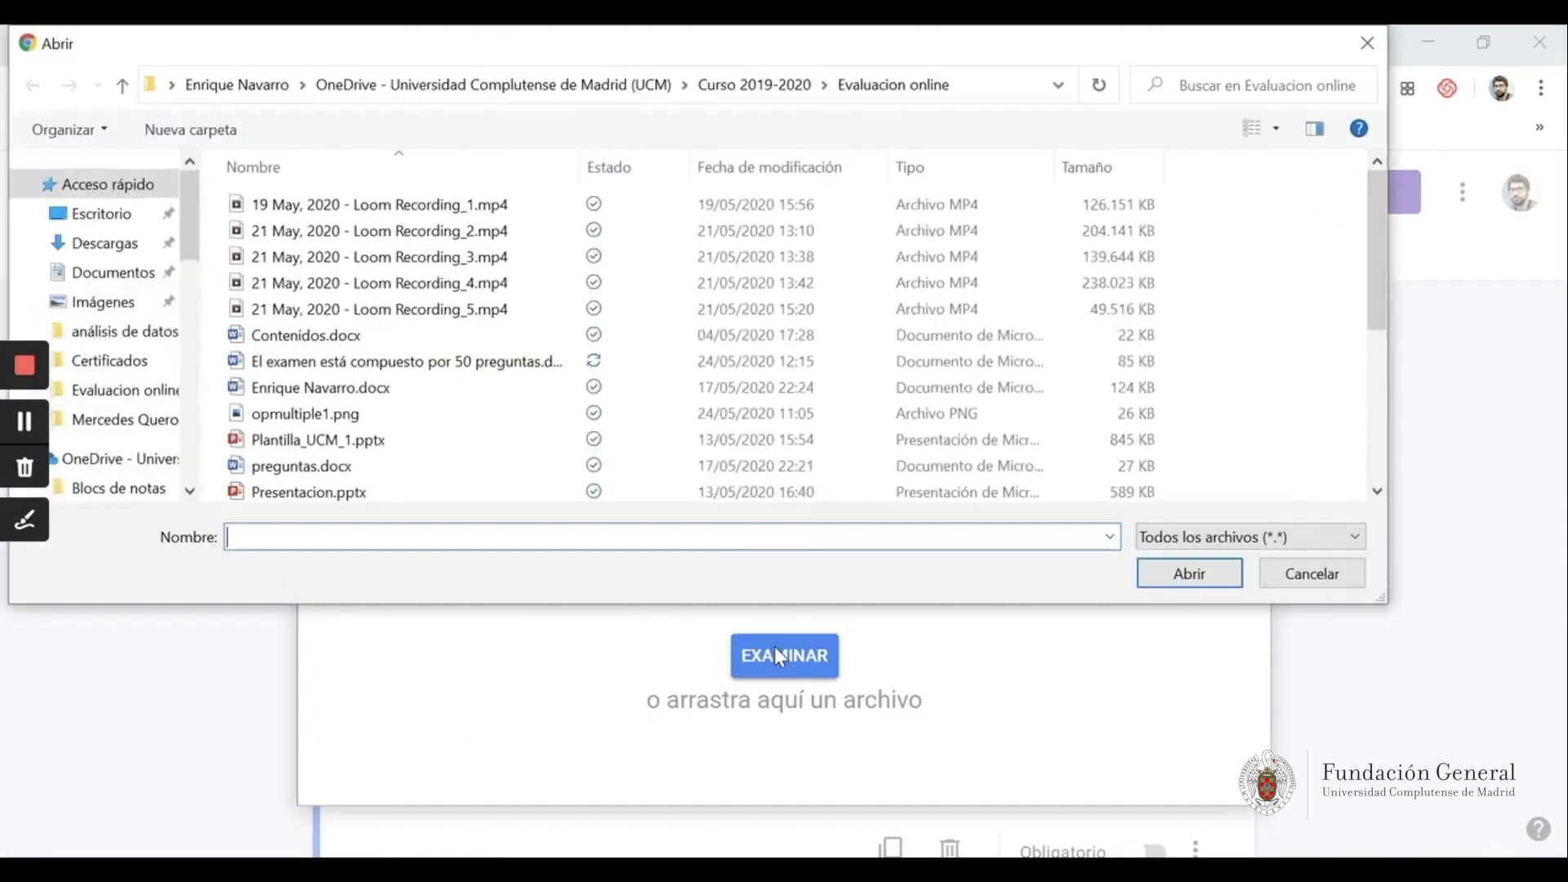
scroll(441, 406, down, 3)
scroll(425, 408, up, 3)
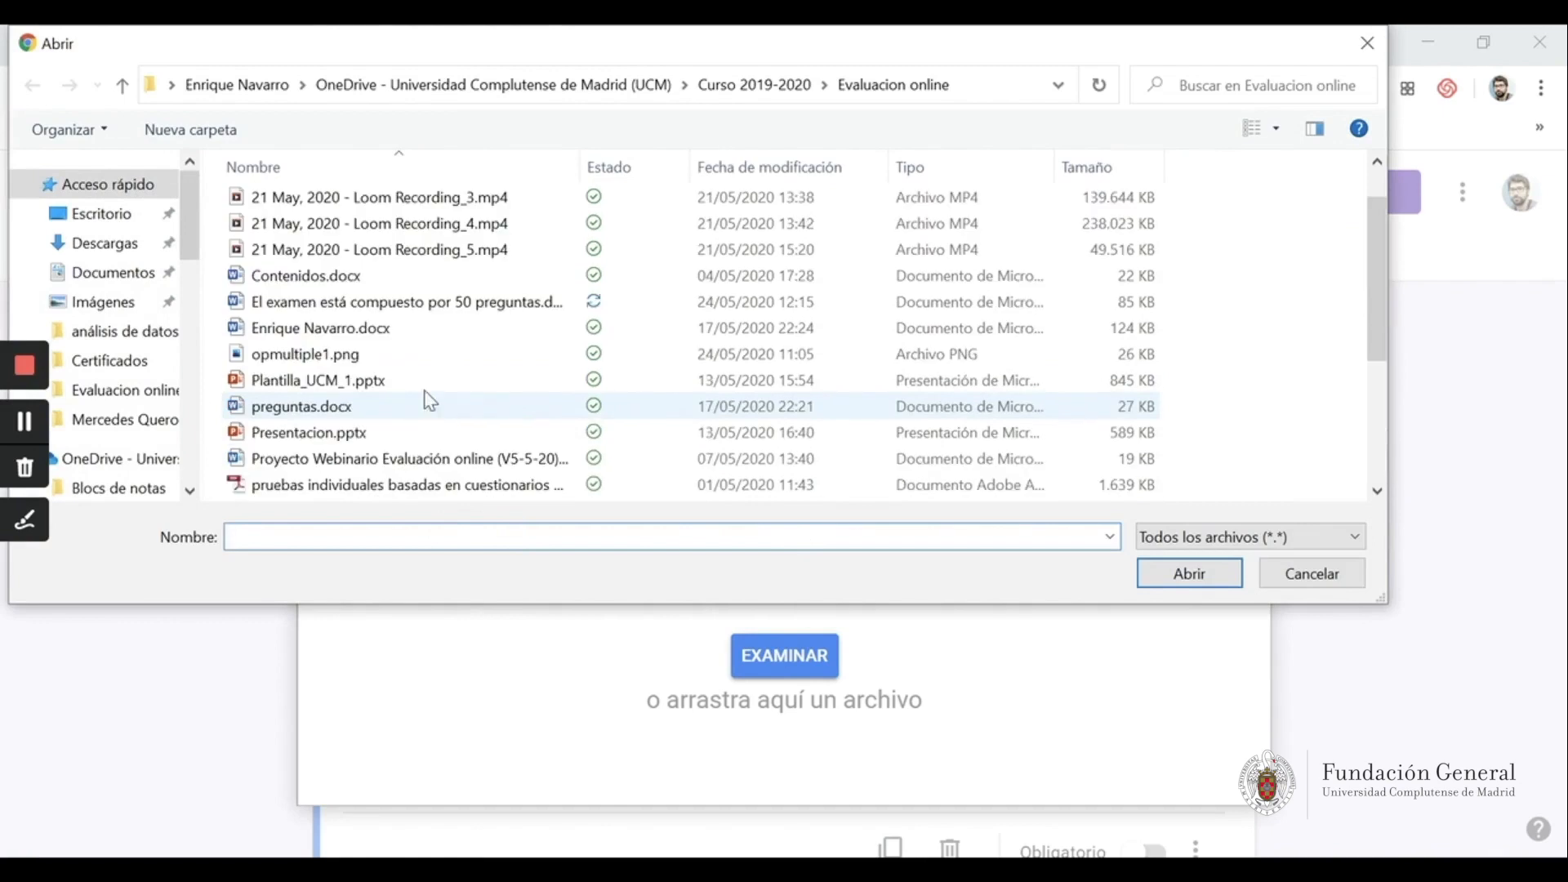
click(389, 360)
double_click(389, 360)
click(904, 555)
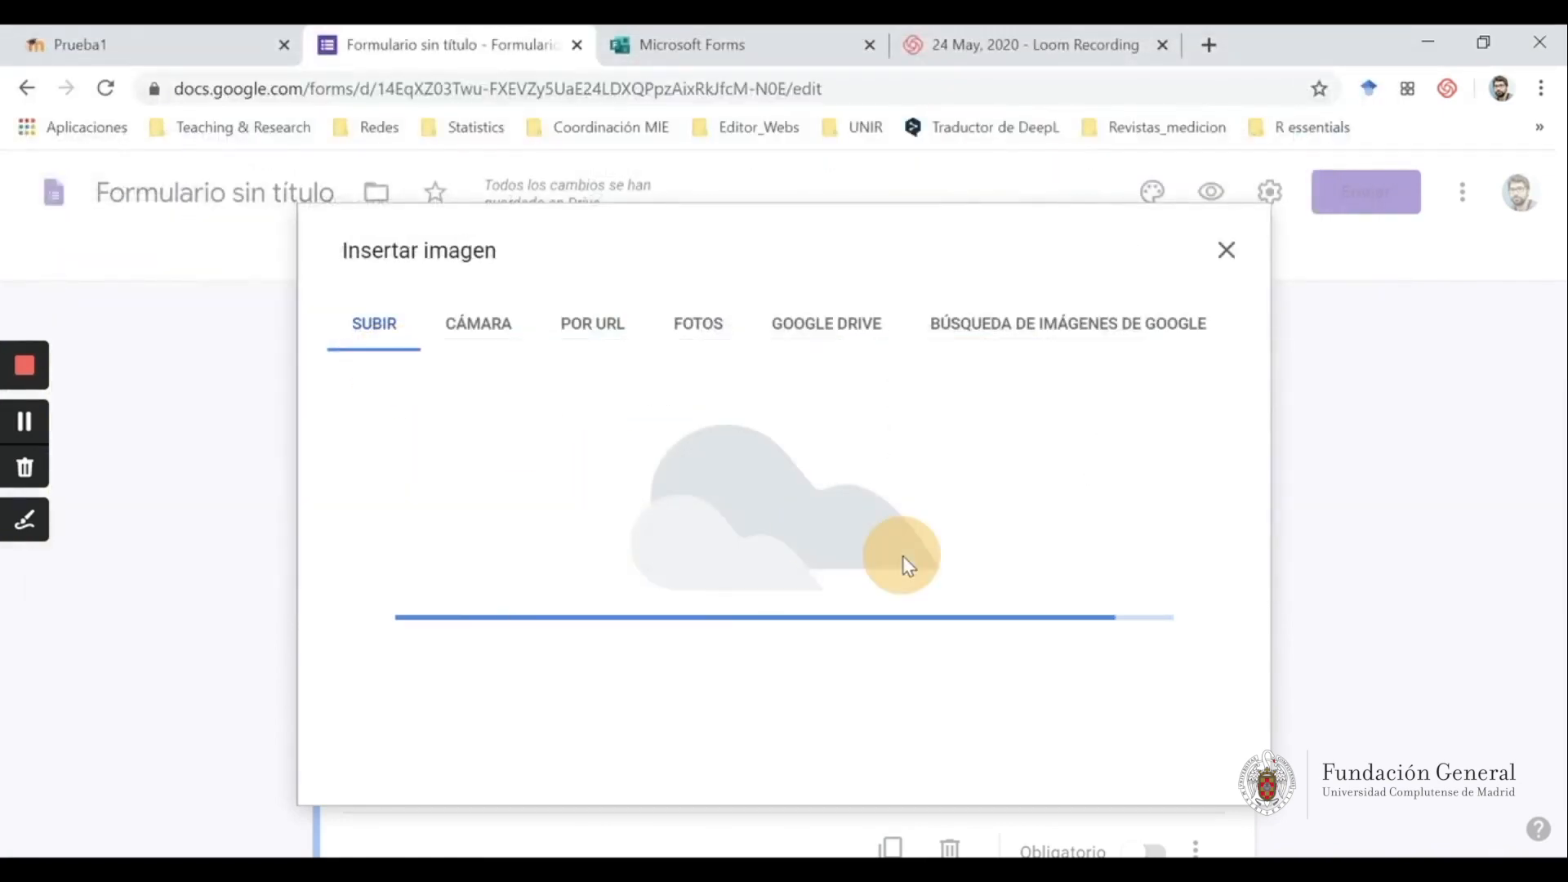
Fill the first three answer options of the Google Forms question with the first three statements under the graph question in Word
scroll(830, 571, down, 5)
click(438, 580)
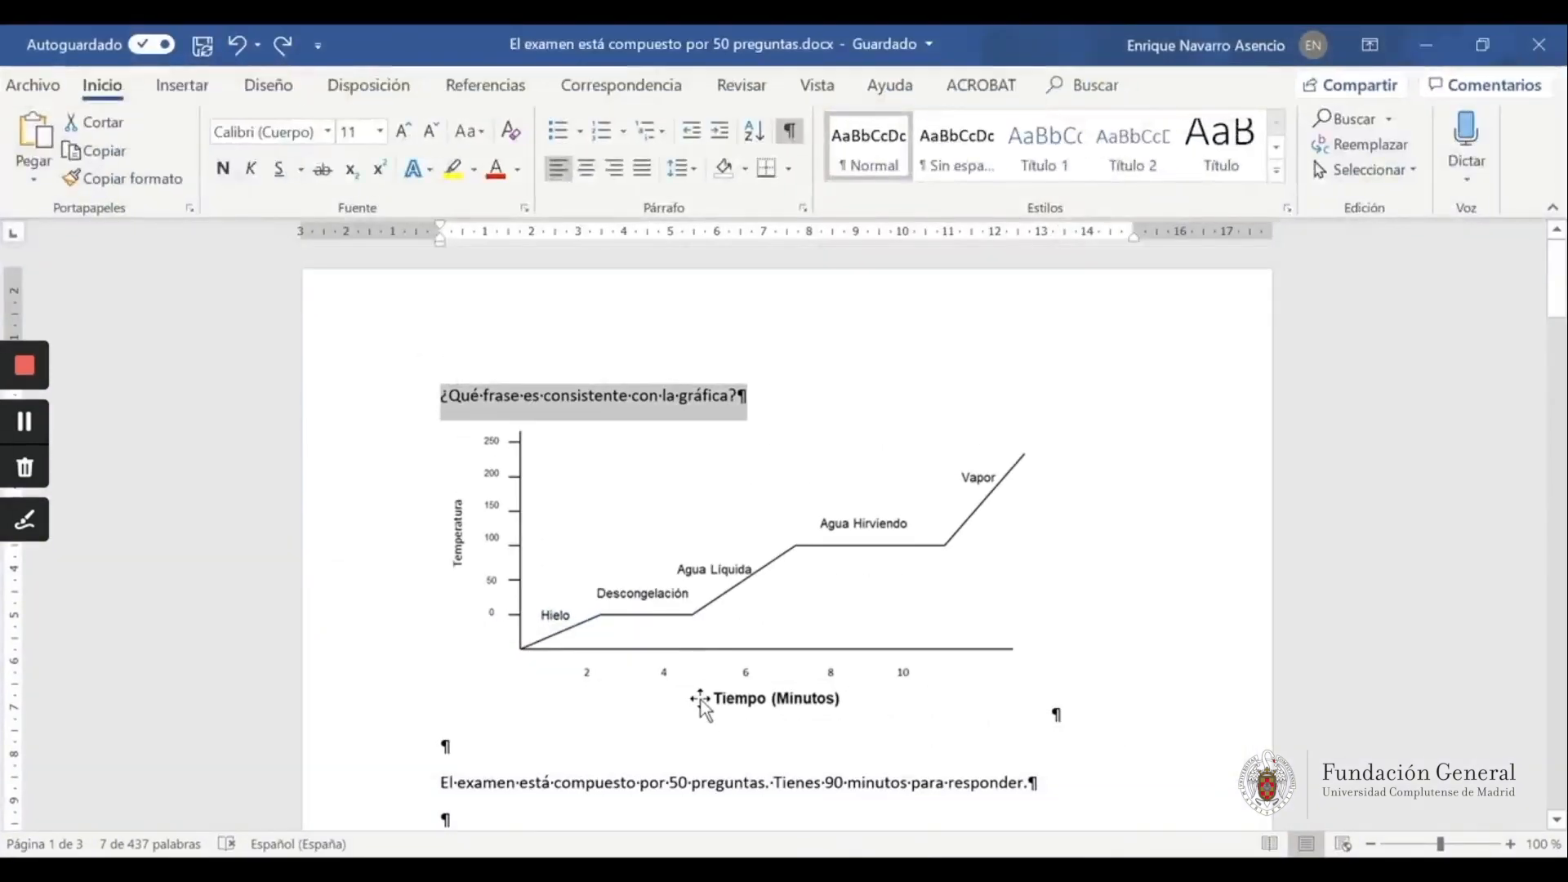
scroll(722, 639, down, 3)
drag(569, 687, 441, 659)
key(ctrl+c)
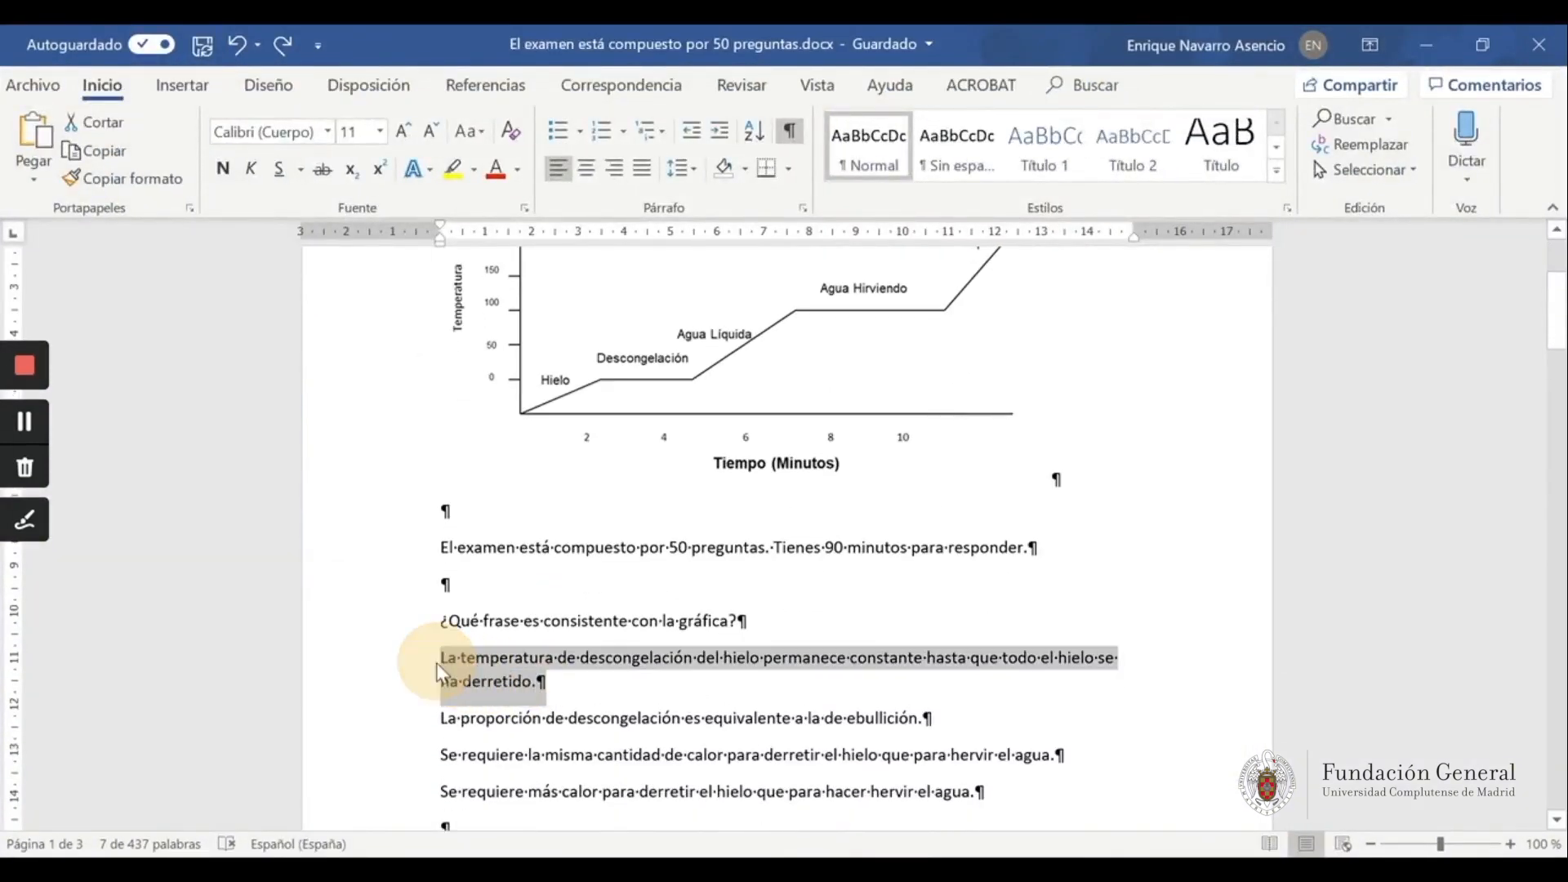
click(1426, 46)
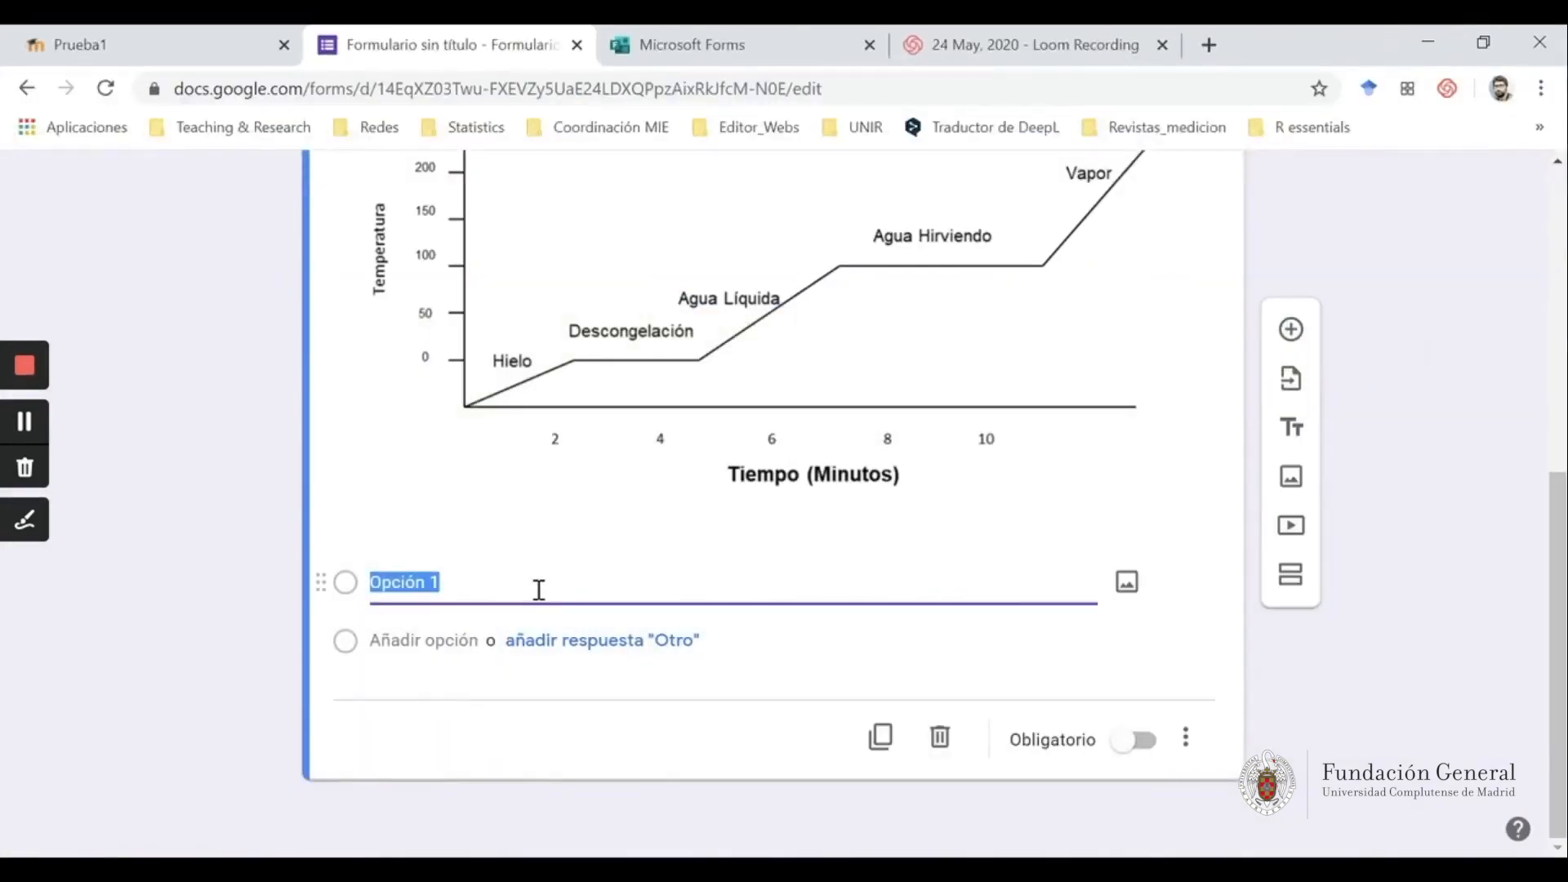
key(ctrl+v)
key(Return)
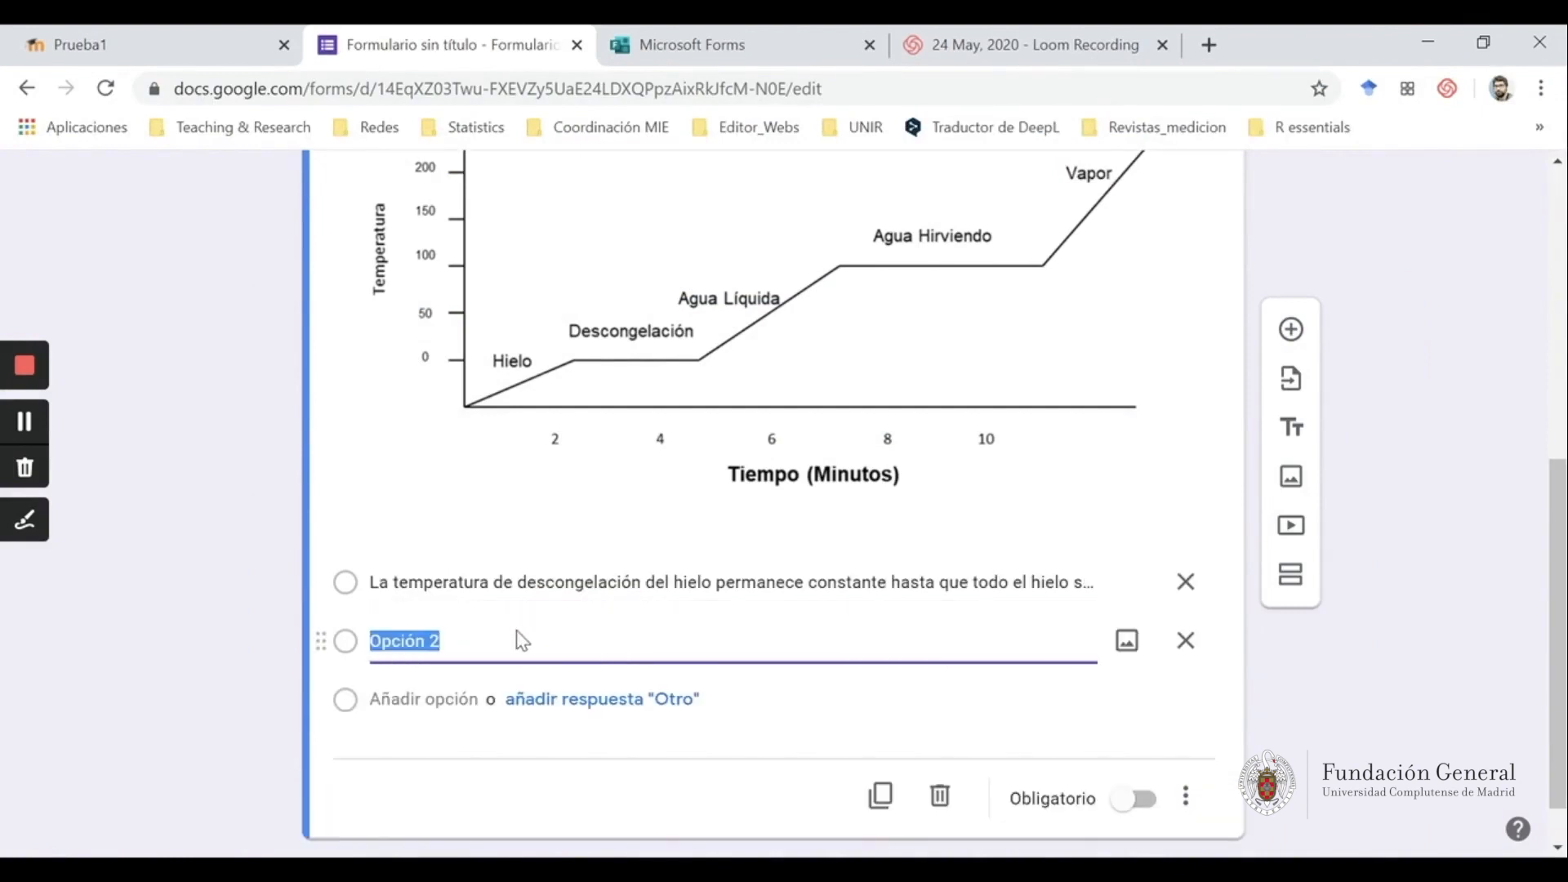
text(La proporción de descongelación es equivalente a la de ebullición. Se requiere la misma cantidad de calor para derretir el hielo que para hervir el agua.)
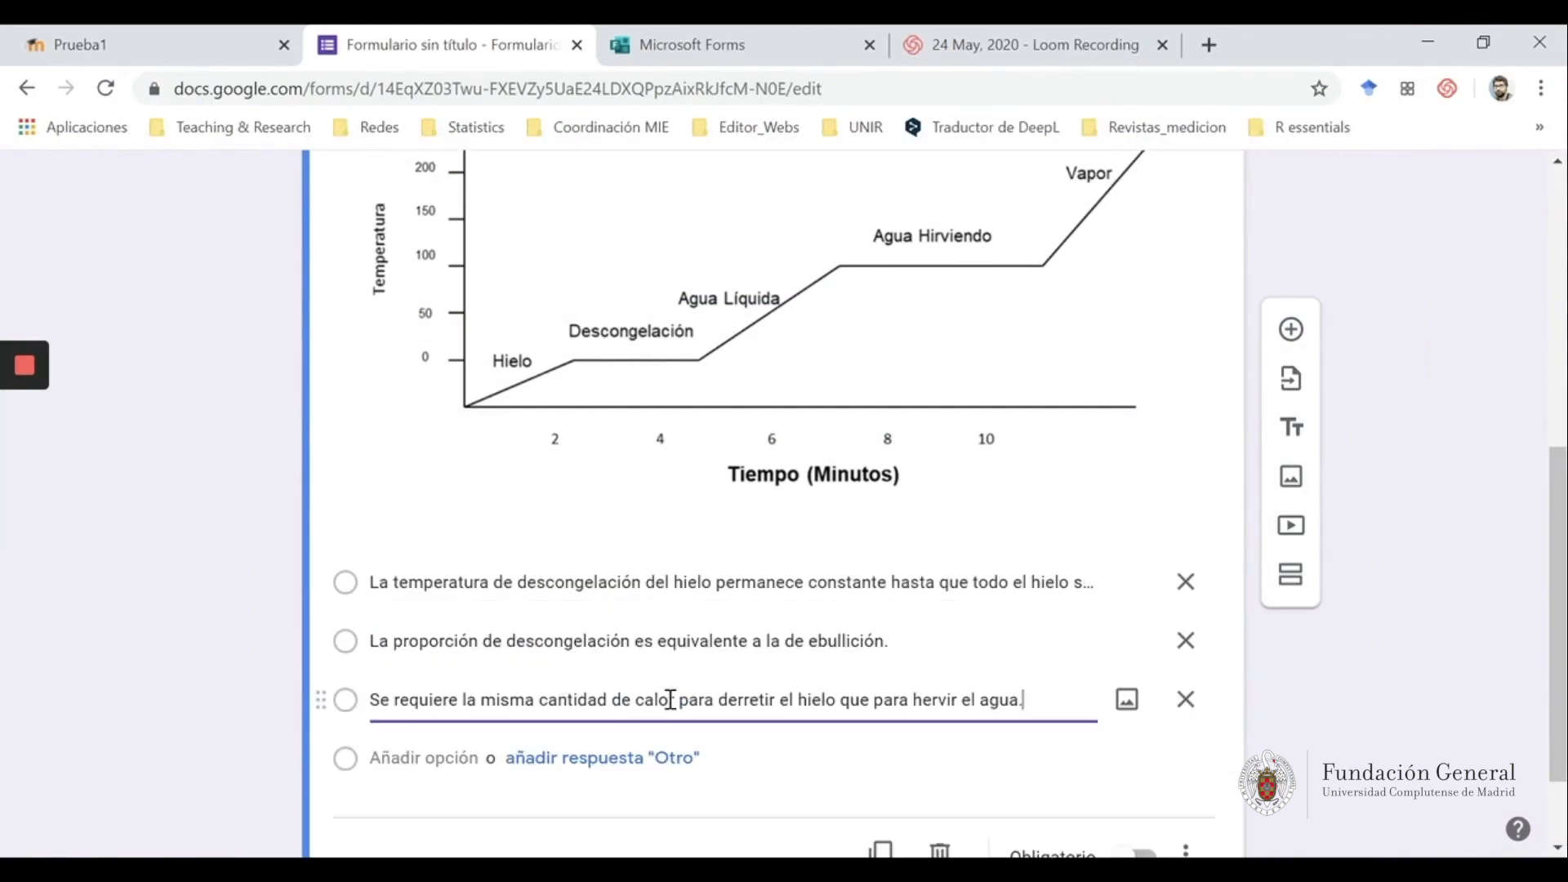
key(Return)
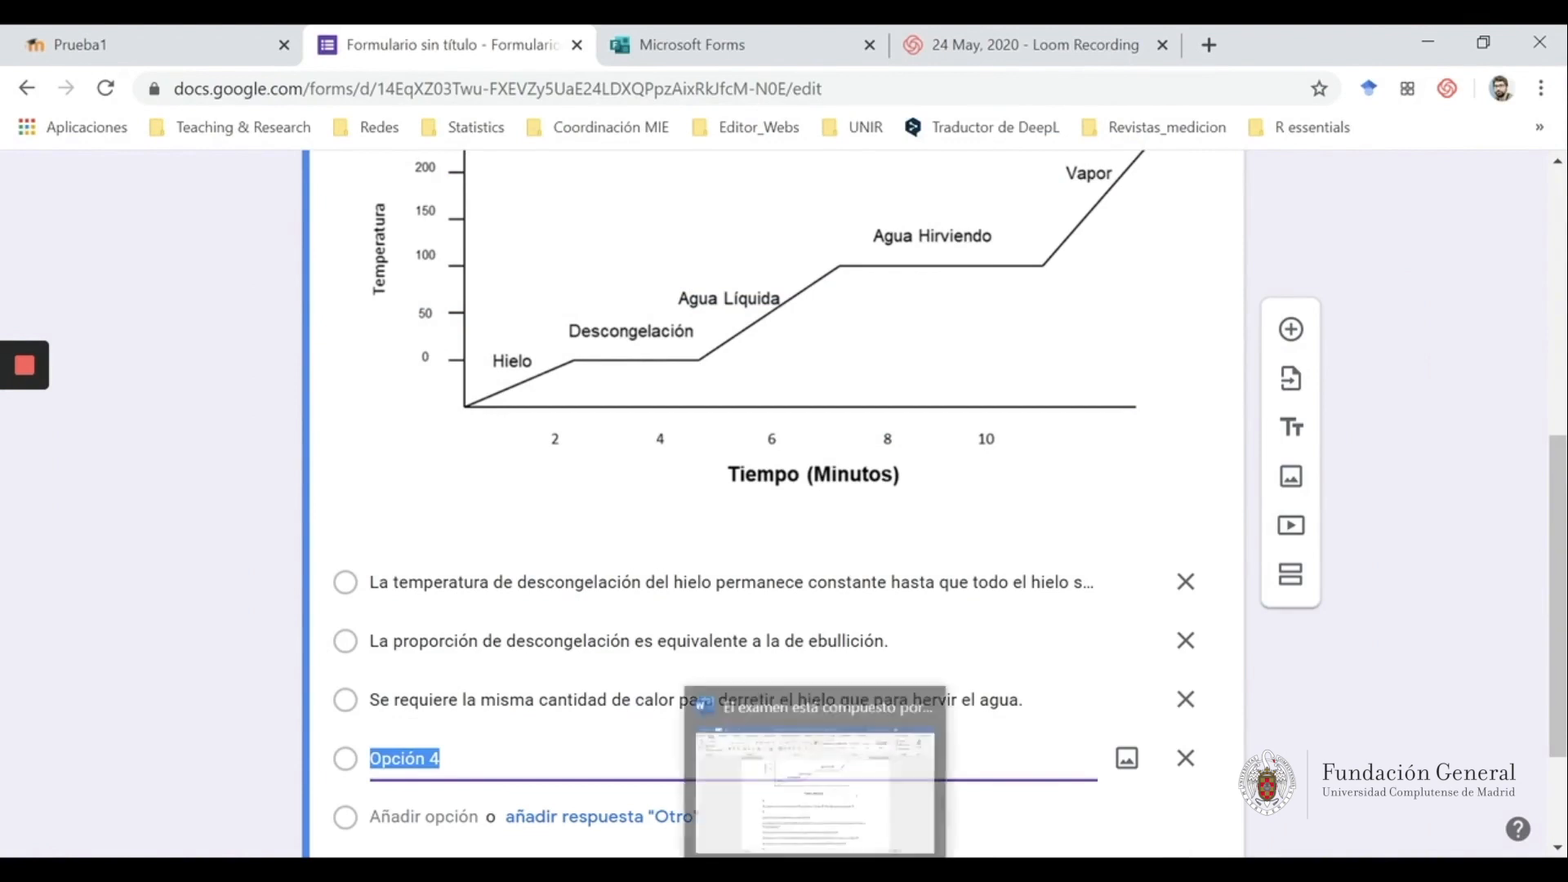
Copy the Word statement "Se requiere más calor para derretir el hielo que para hacer hervir el agua." into option 4 of the question
click(823, 846)
drag(978, 792, 441, 791)
key(ctrl+c)
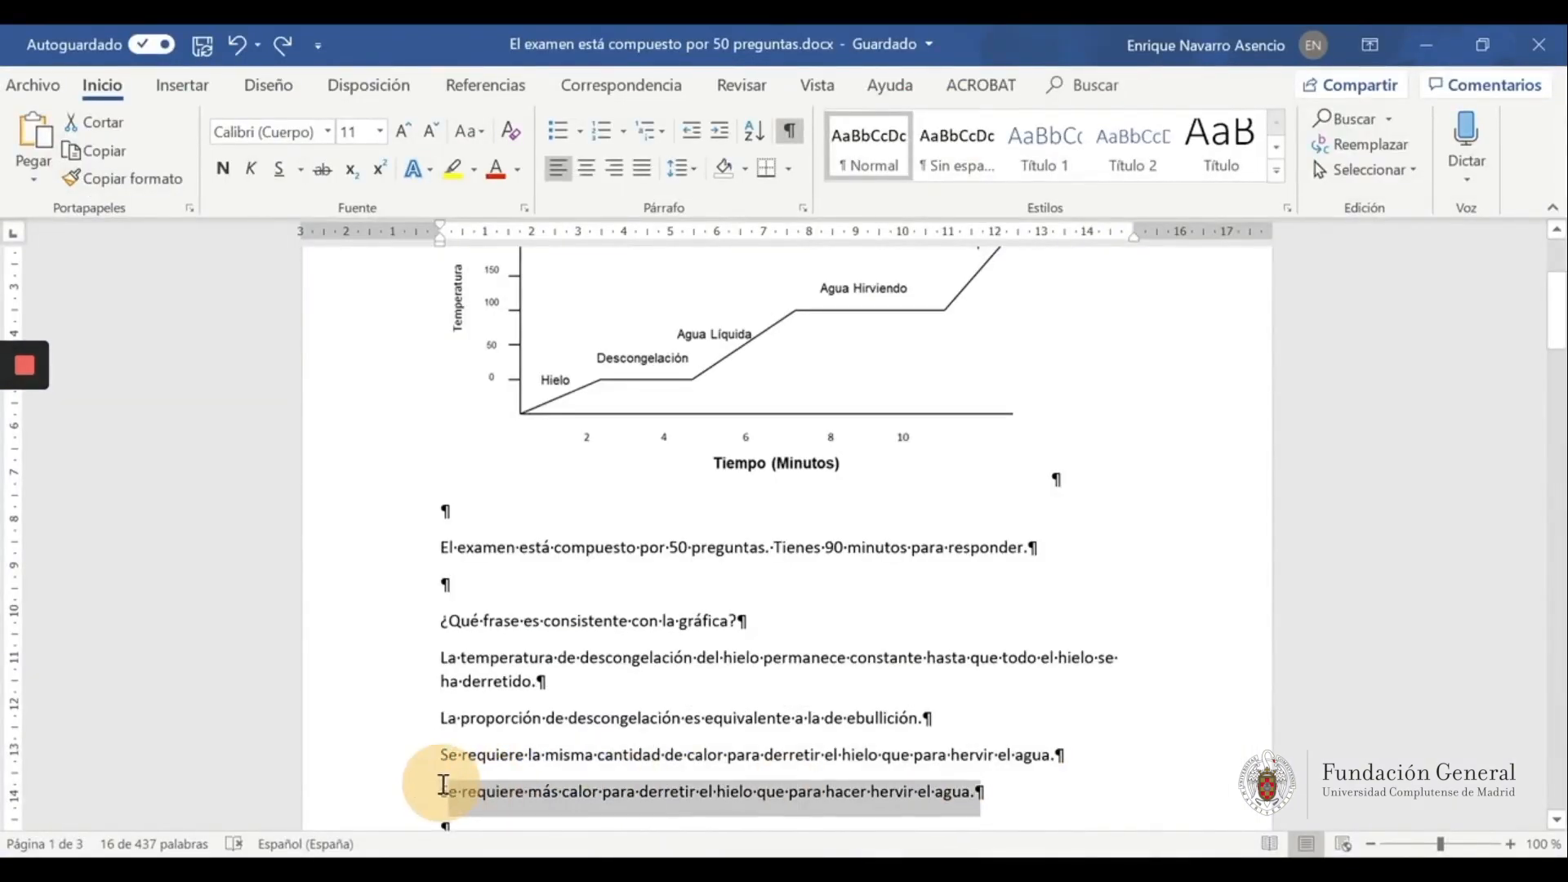
click(1419, 44)
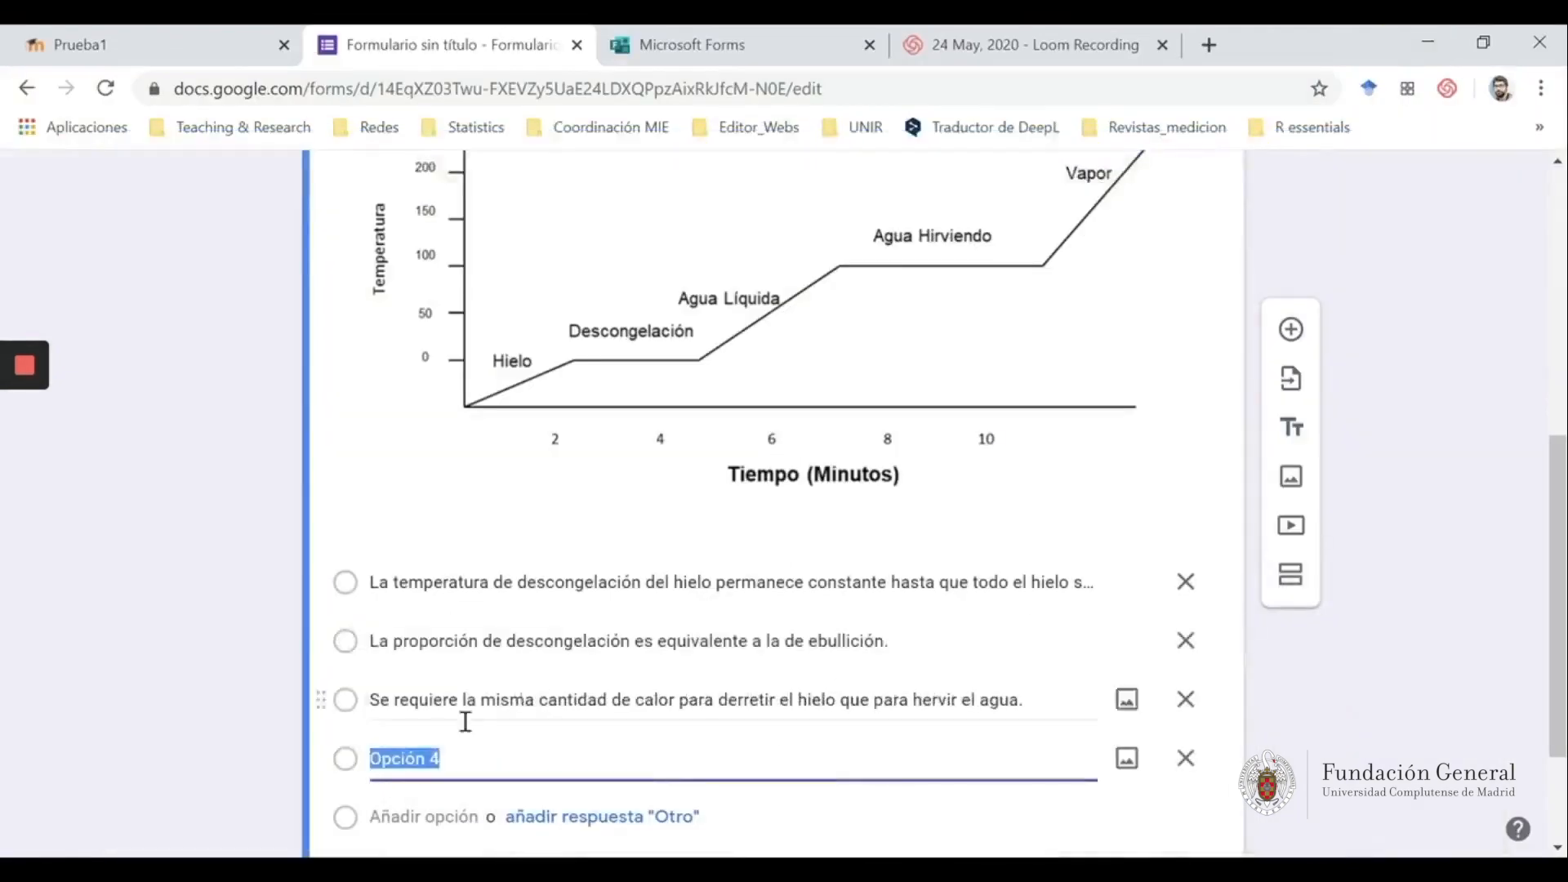
key(ctrl+v)
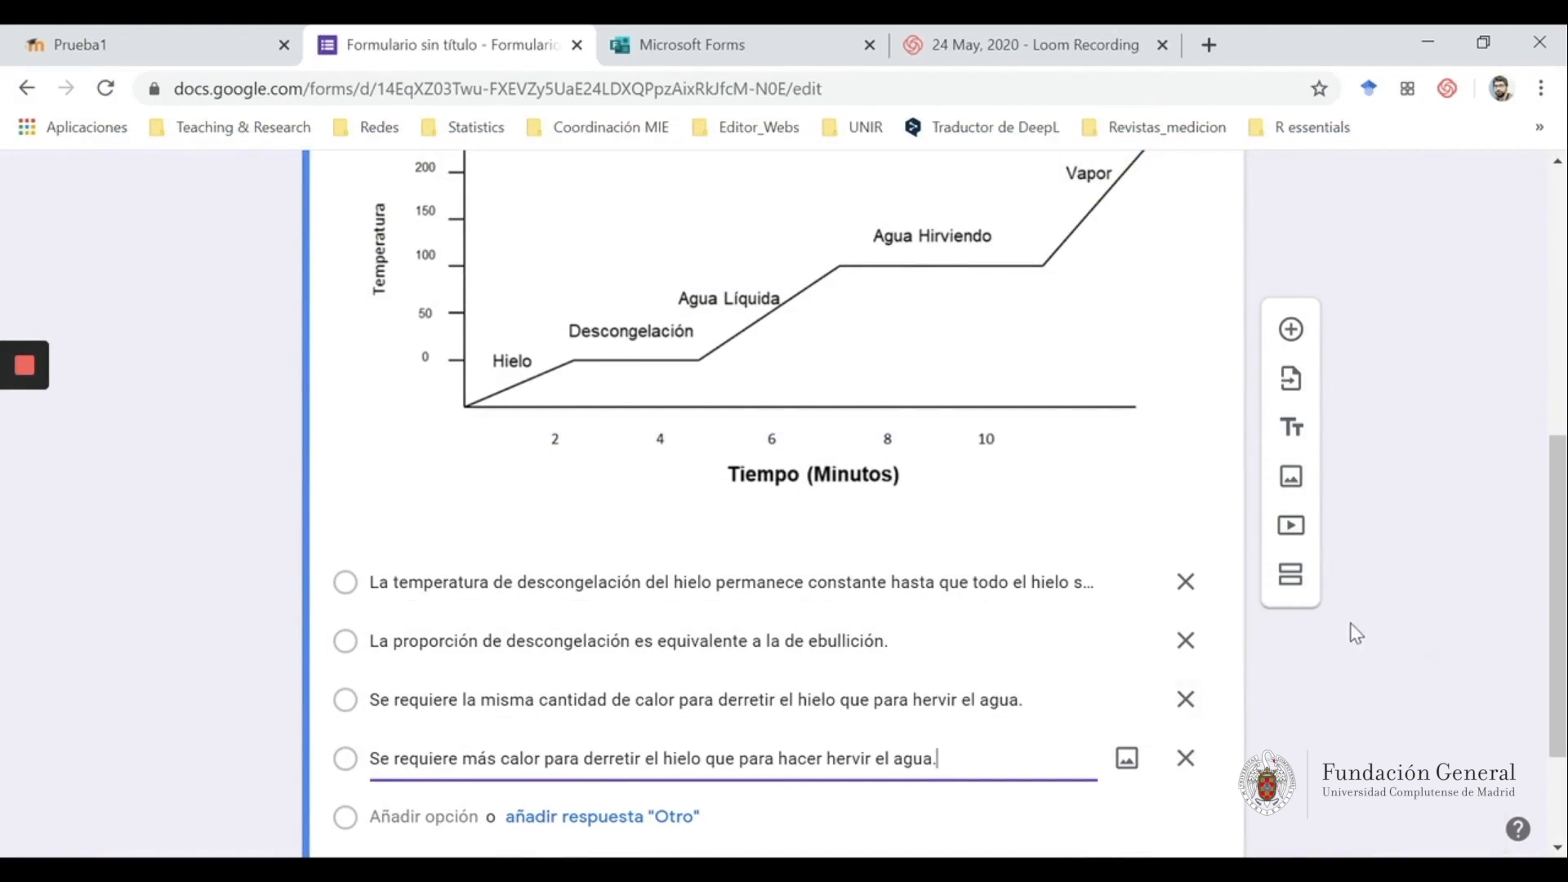
scroll(1411, 700, up, 7)
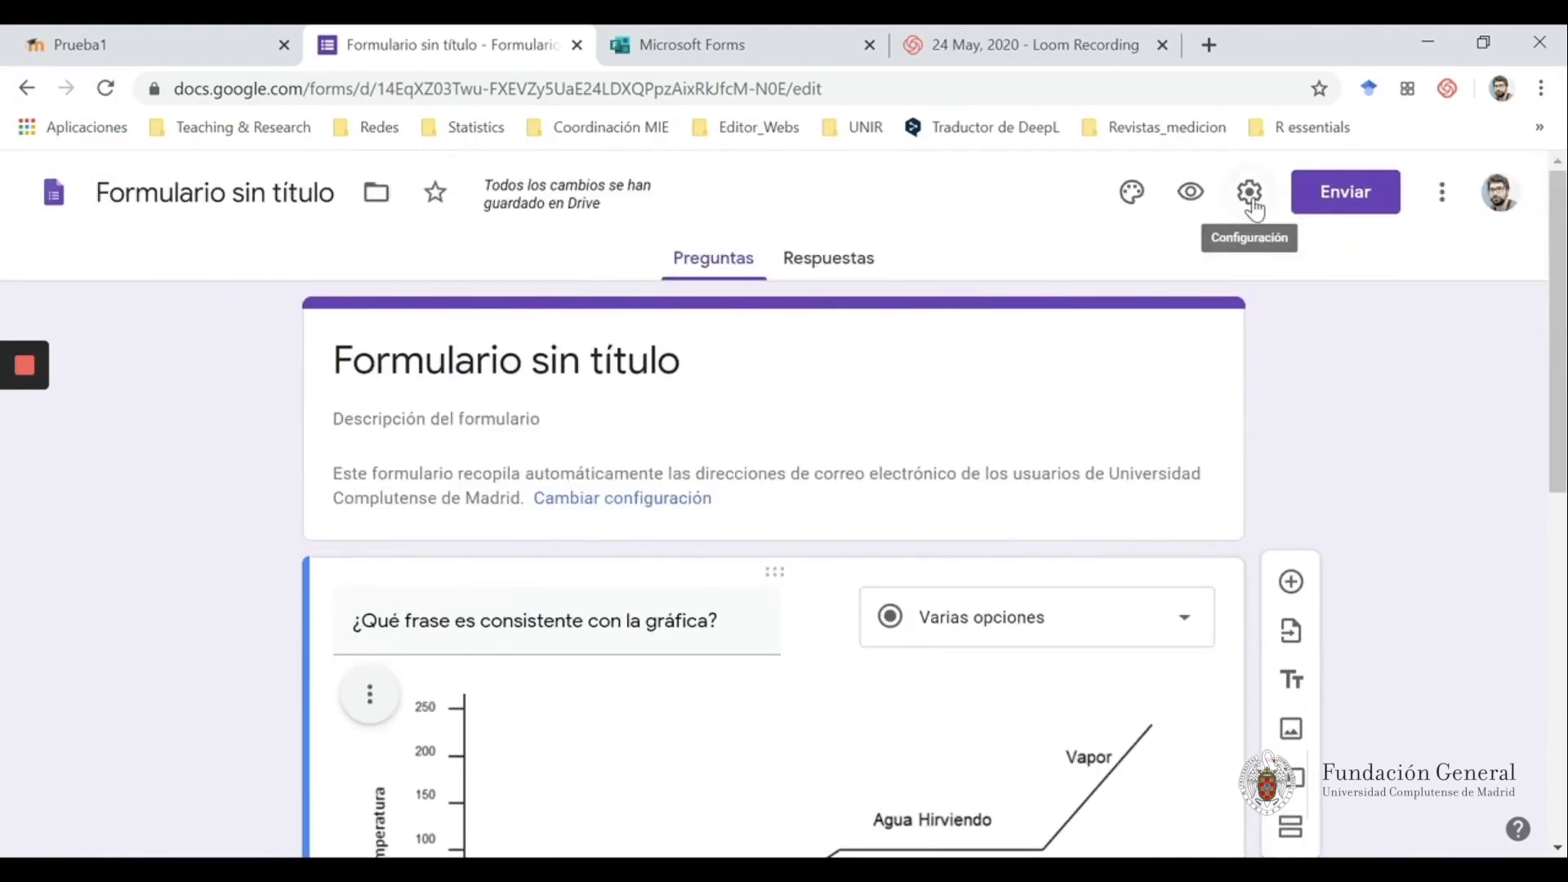
scroll(1315, 224, down, 5)
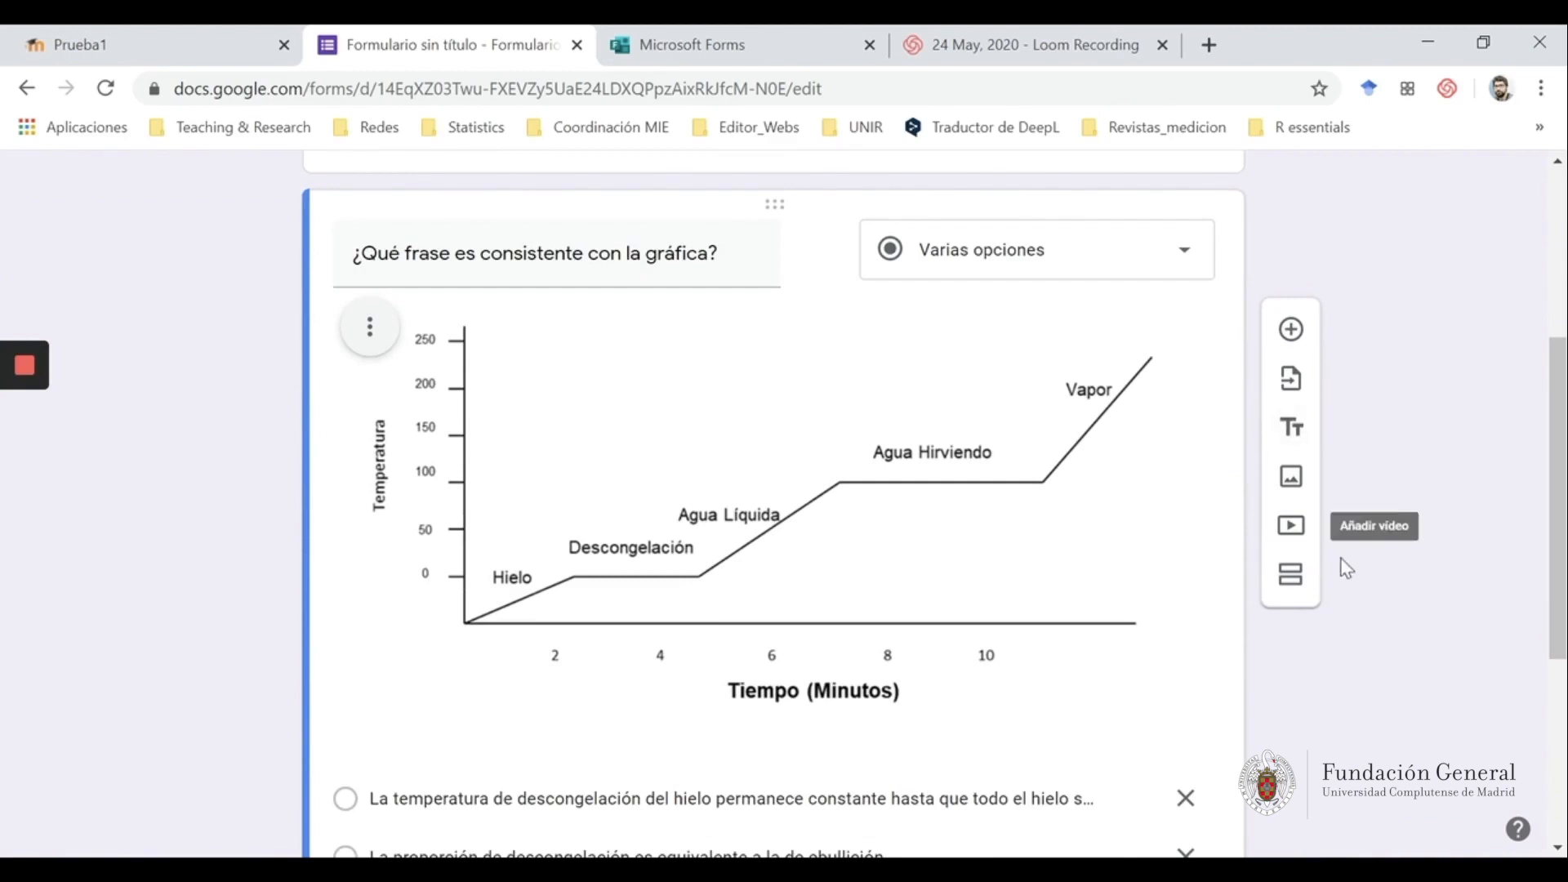
Convert the Google form into a quiz and set grades to be published "Más tarde, después de la revisión manual"
scroll(1482, 544, up, 5)
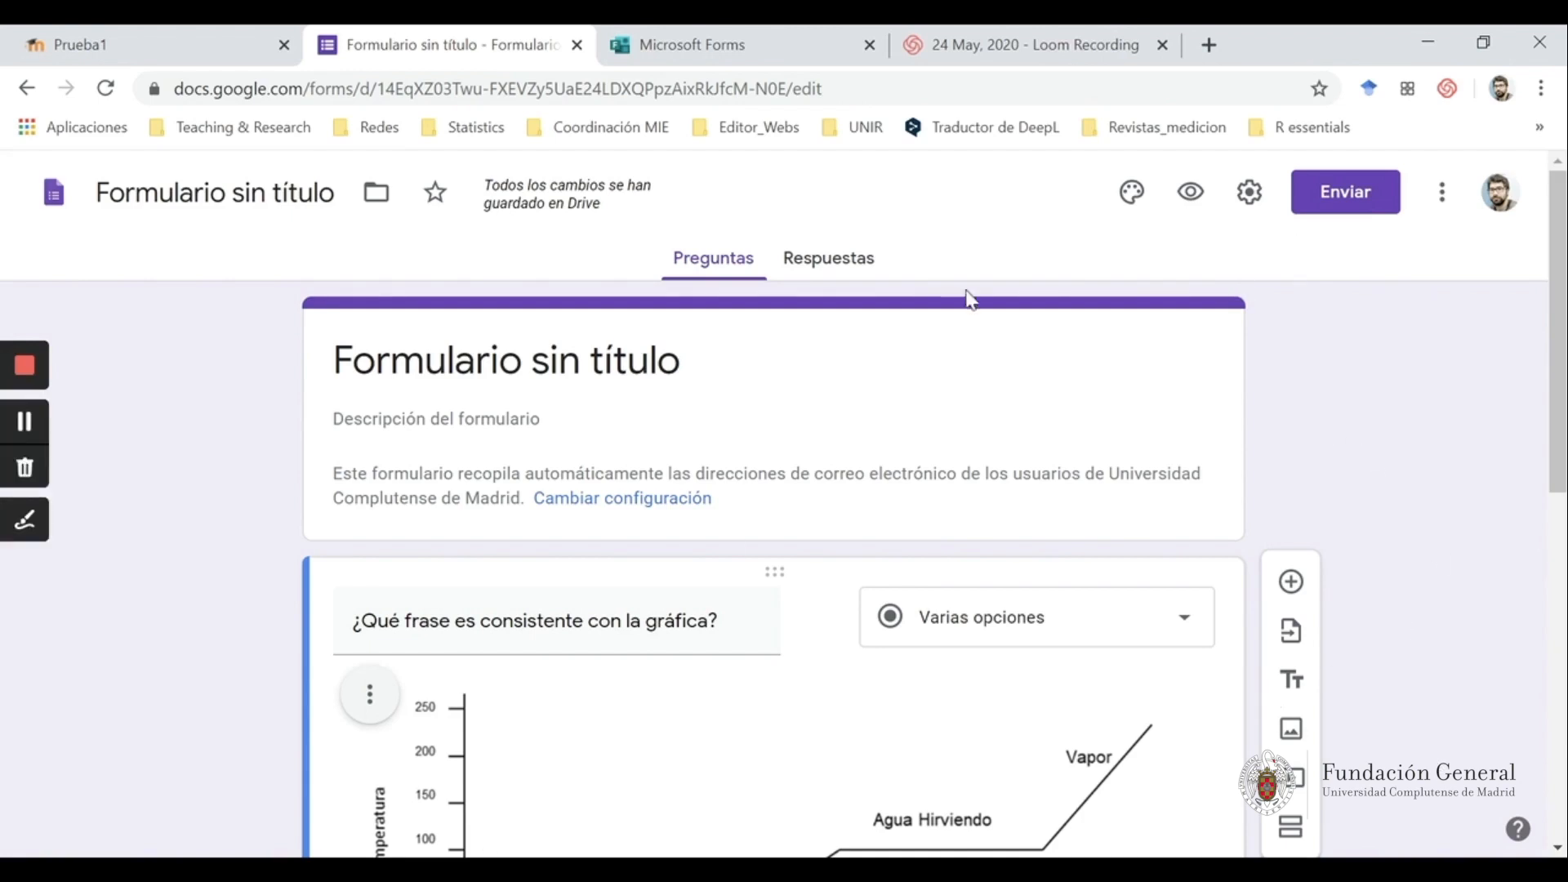
click(1258, 199)
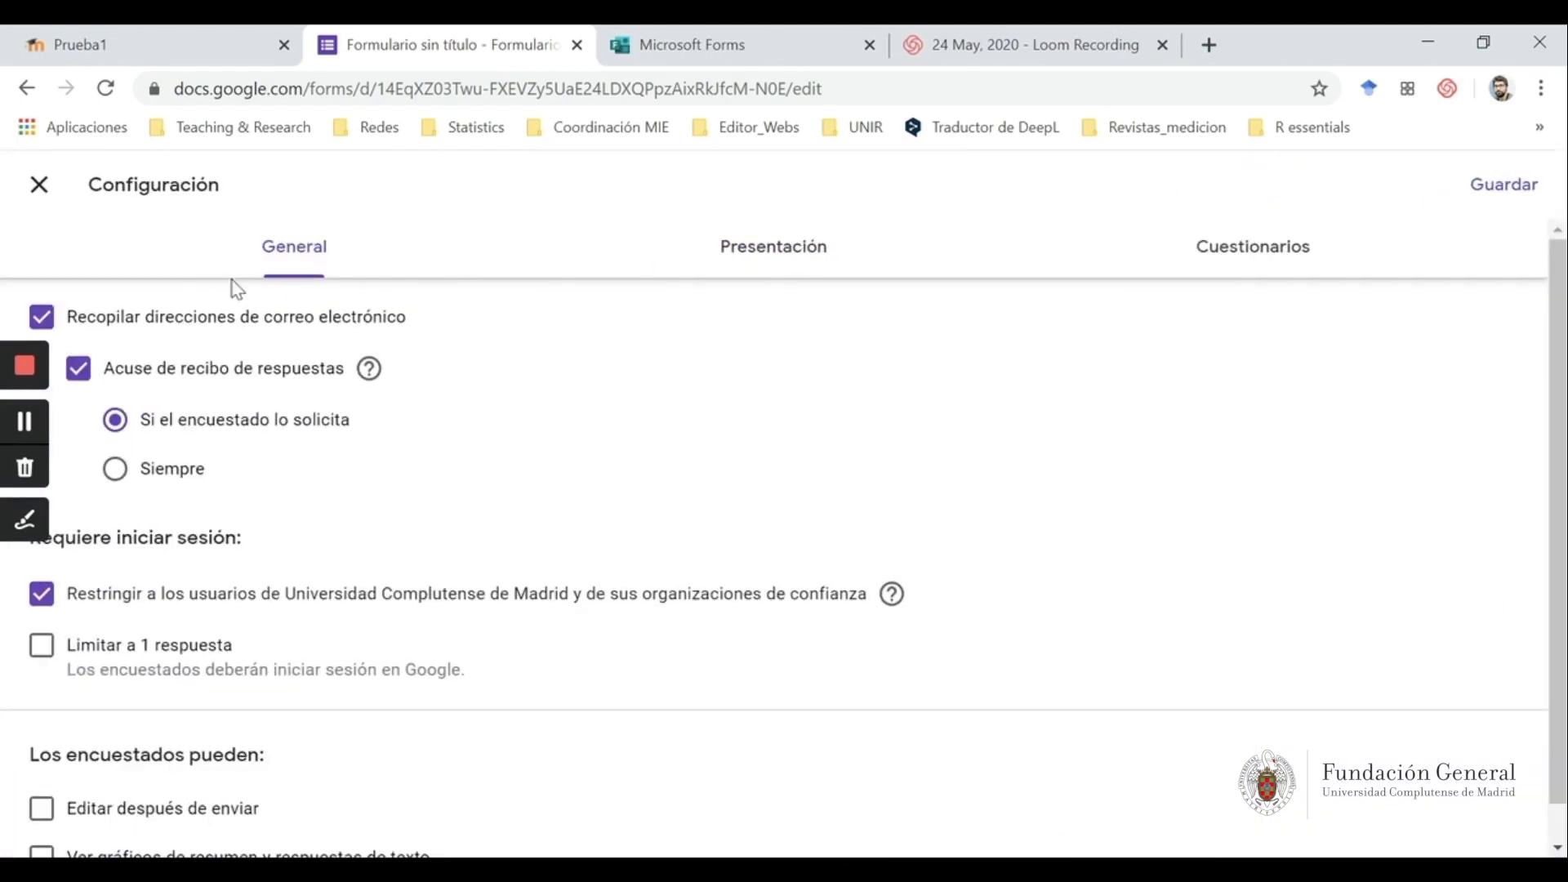
click(1263, 260)
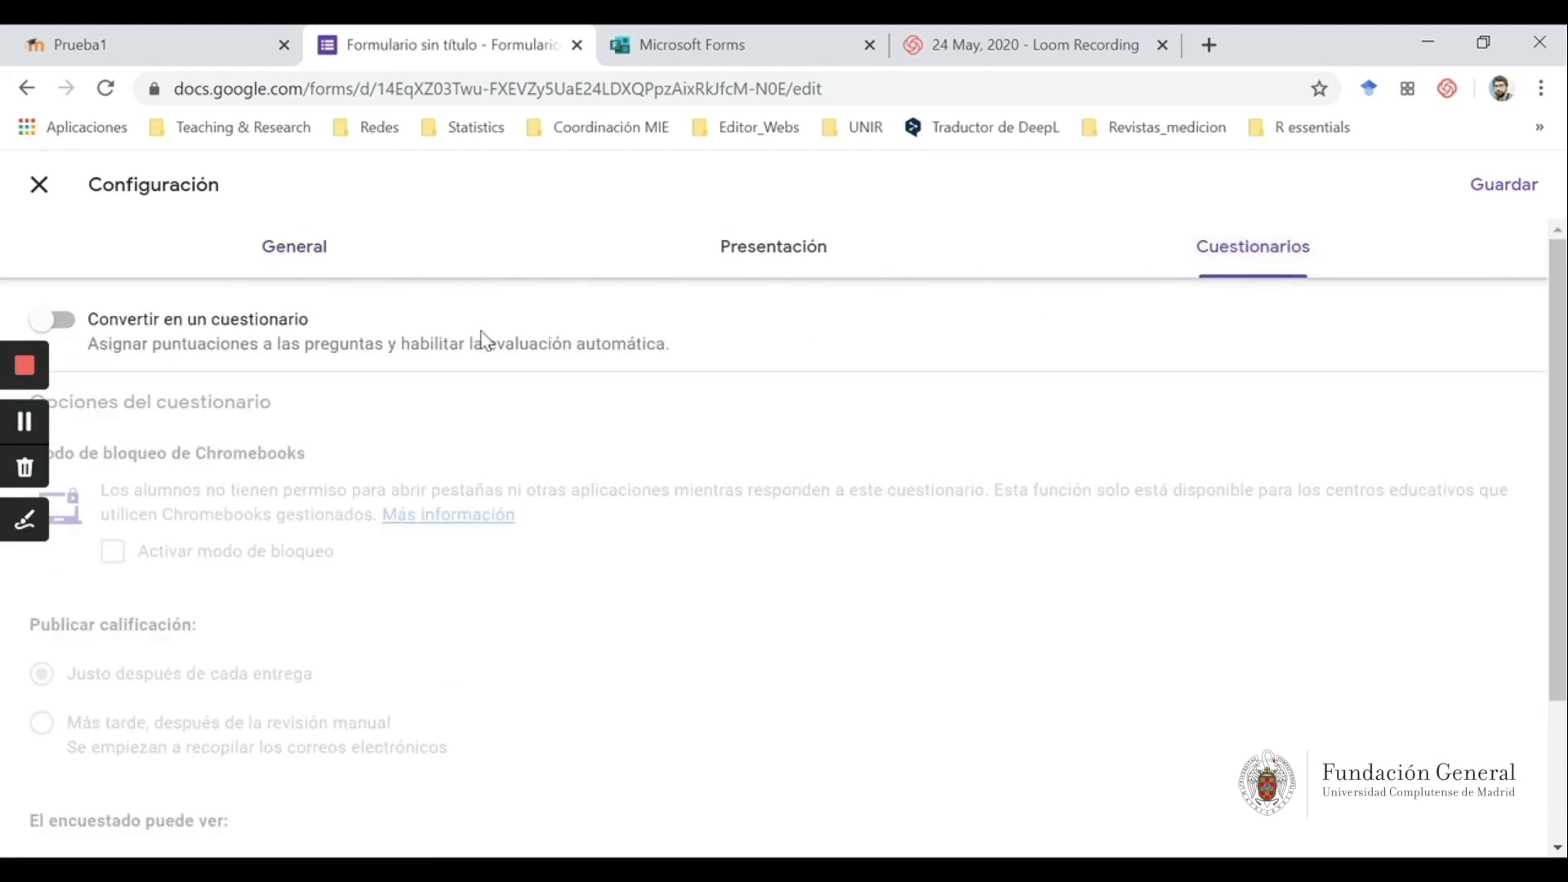
click(73, 332)
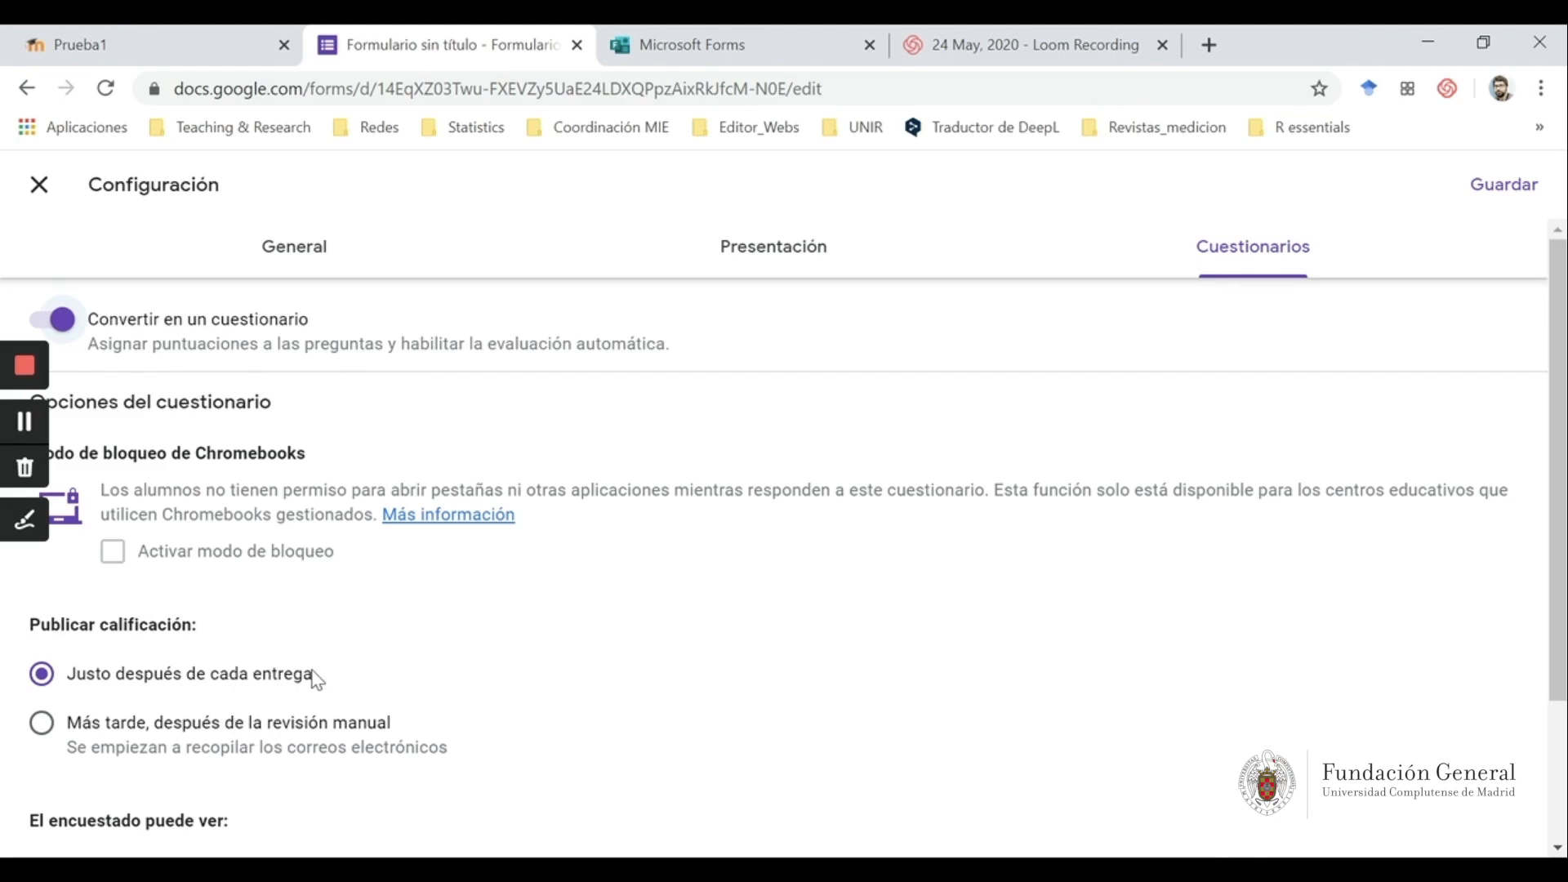
click(36, 729)
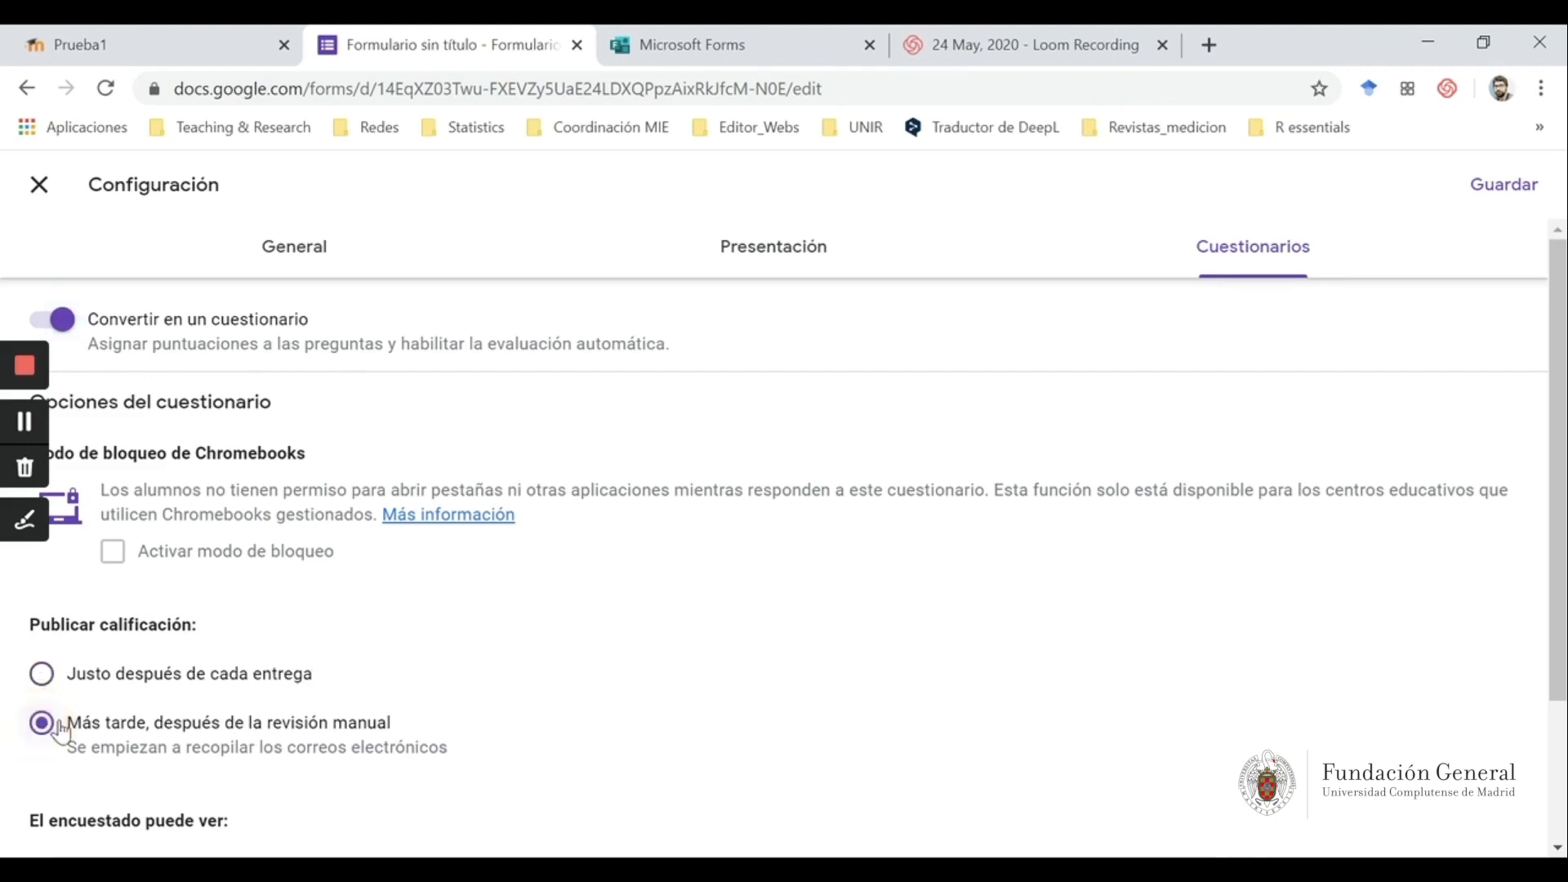
Stop respondents from seeing incorrectly answered questions, correct answers and scores in the quiz options
scroll(546, 607, down, 3)
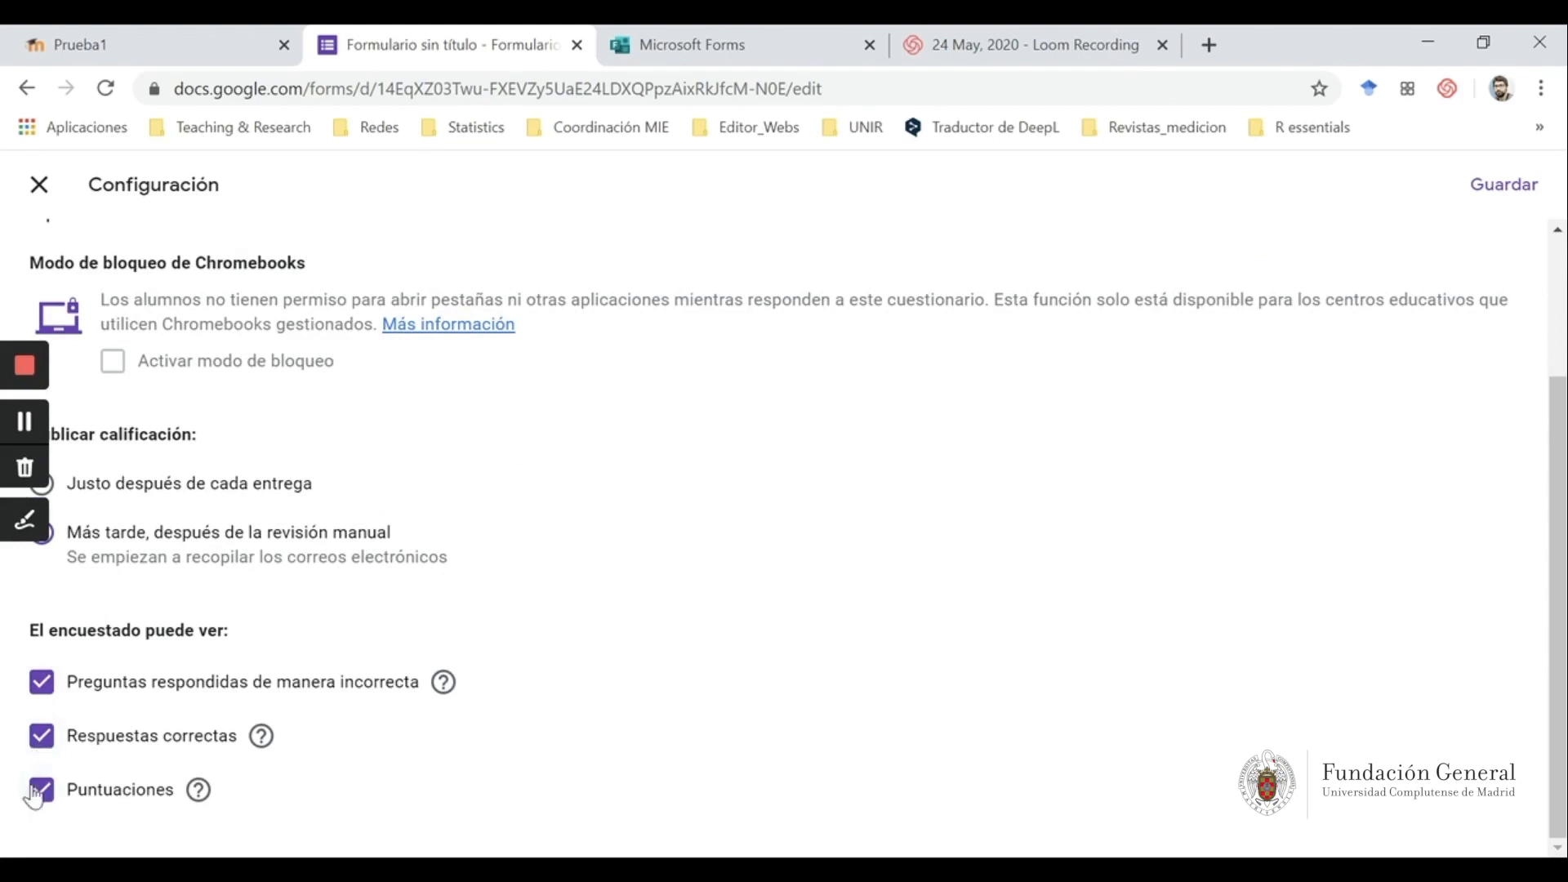
click(36, 739)
click(41, 682)
click(41, 789)
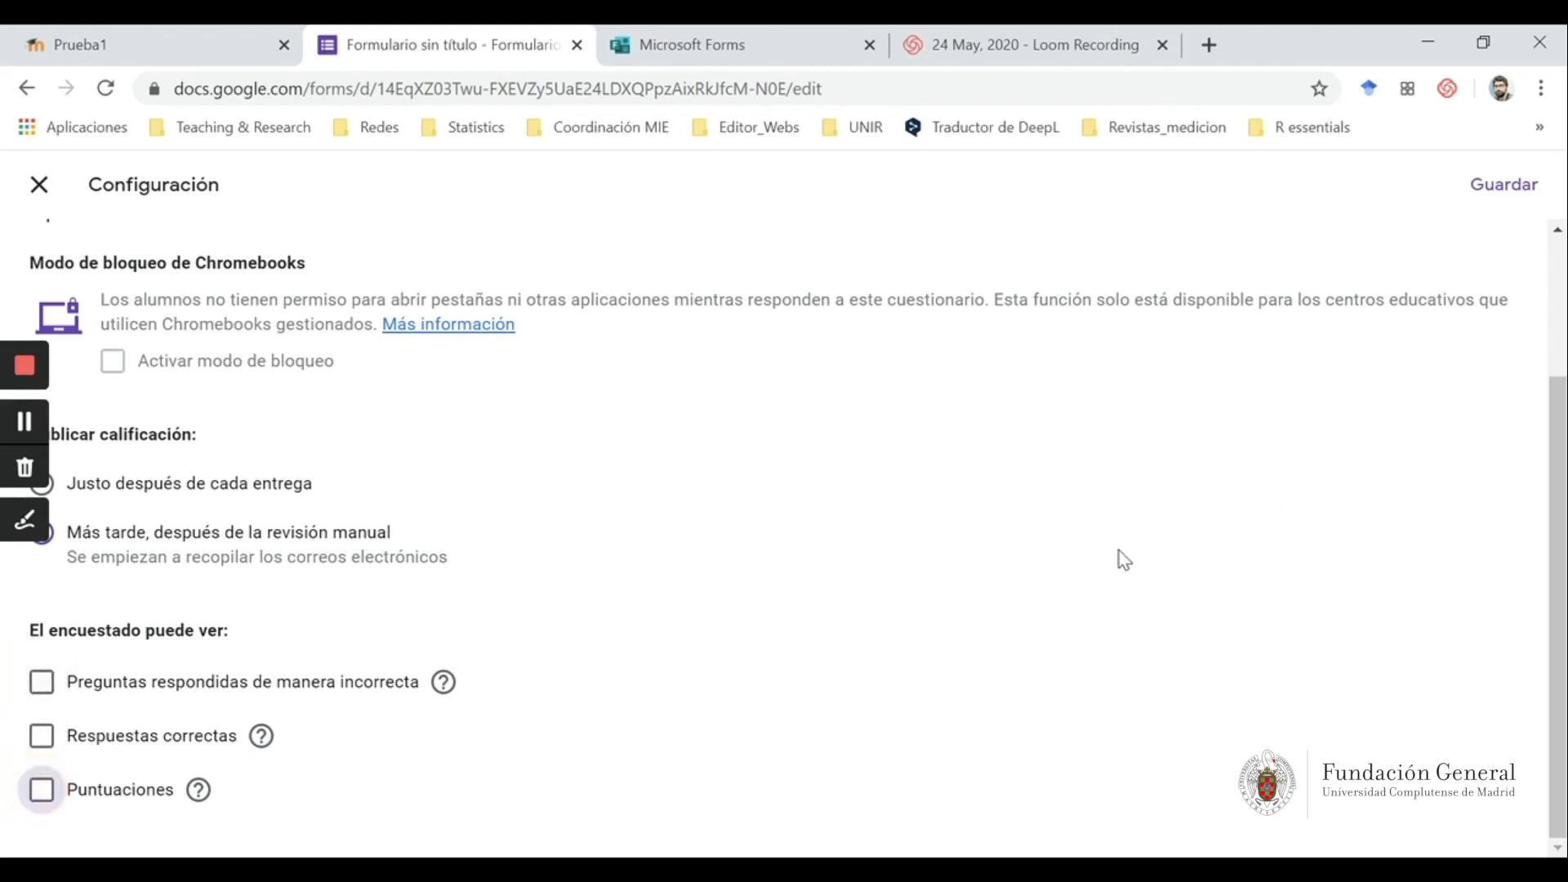
Save the form's configuration after reviewing the presentation options, and open a preview of the form
scroll(1119, 556, up, 2)
click(774, 246)
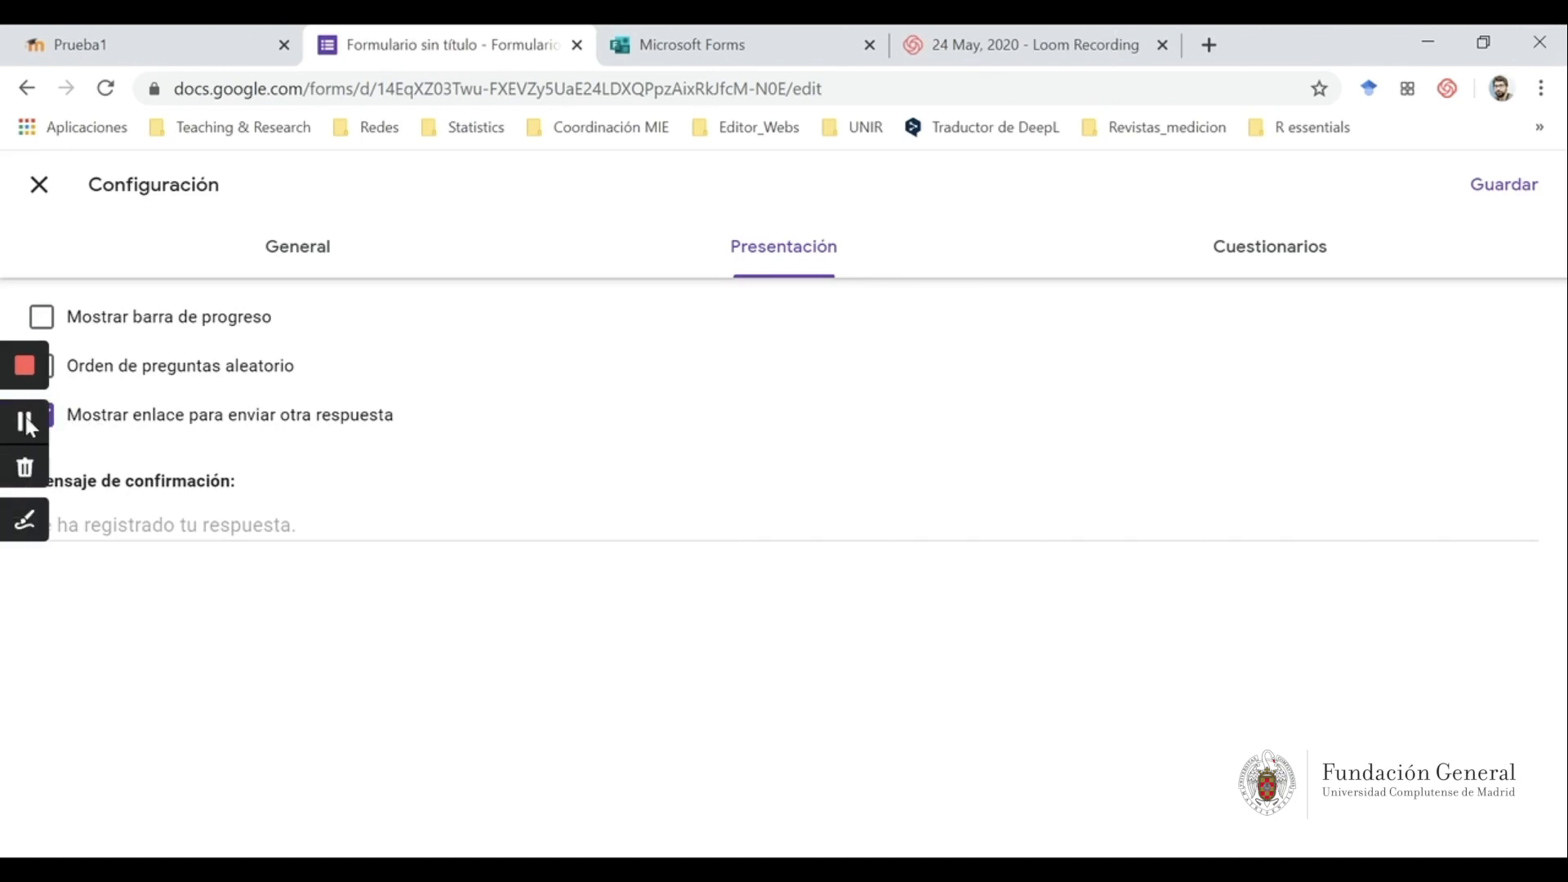
click(1504, 186)
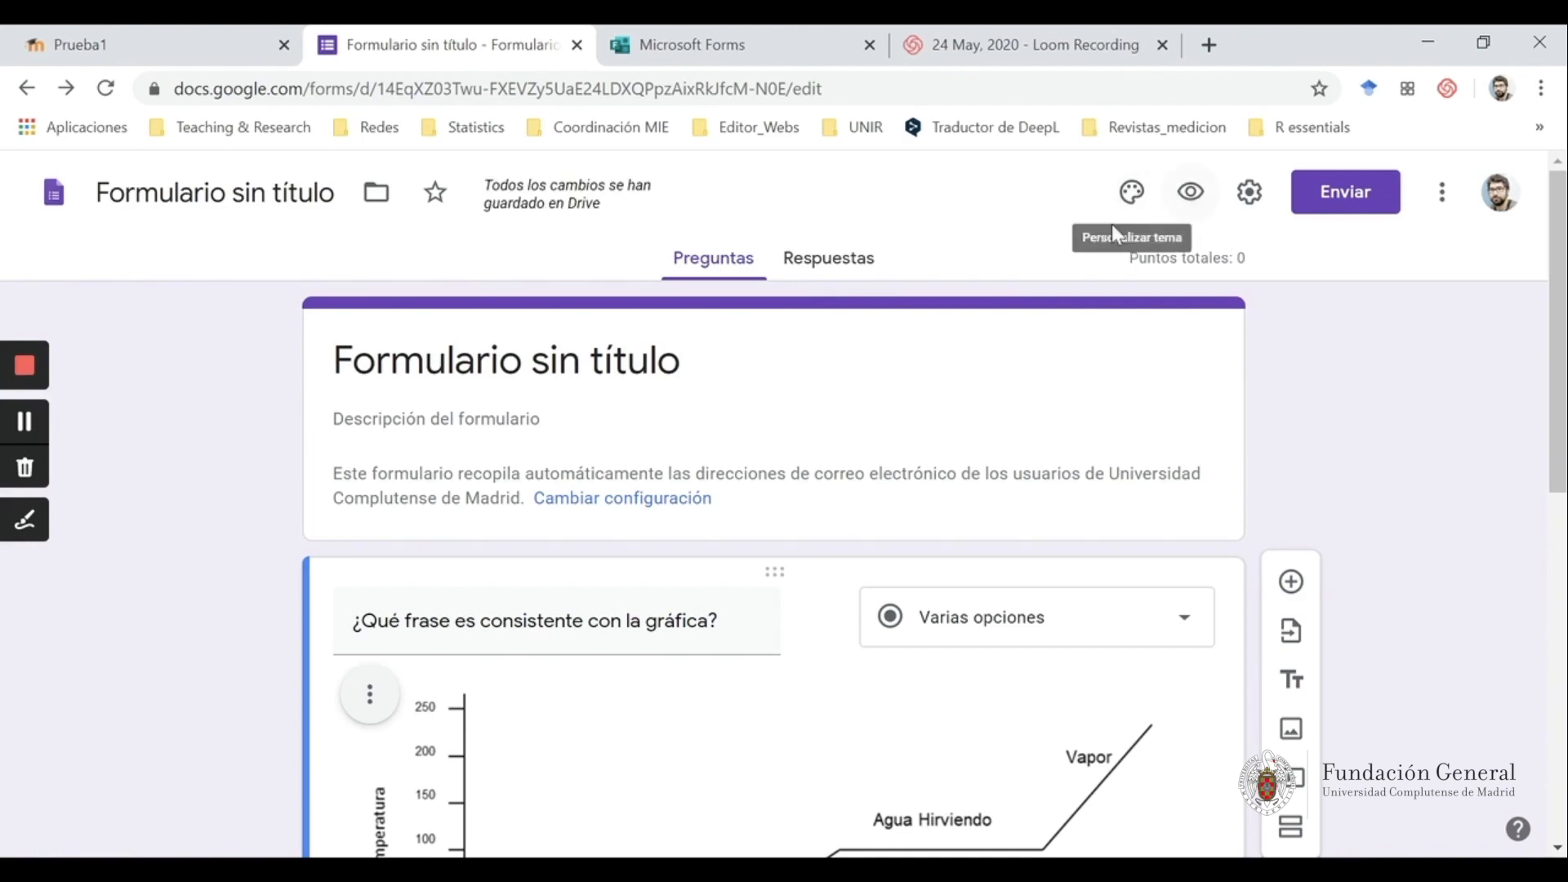
click(1193, 200)
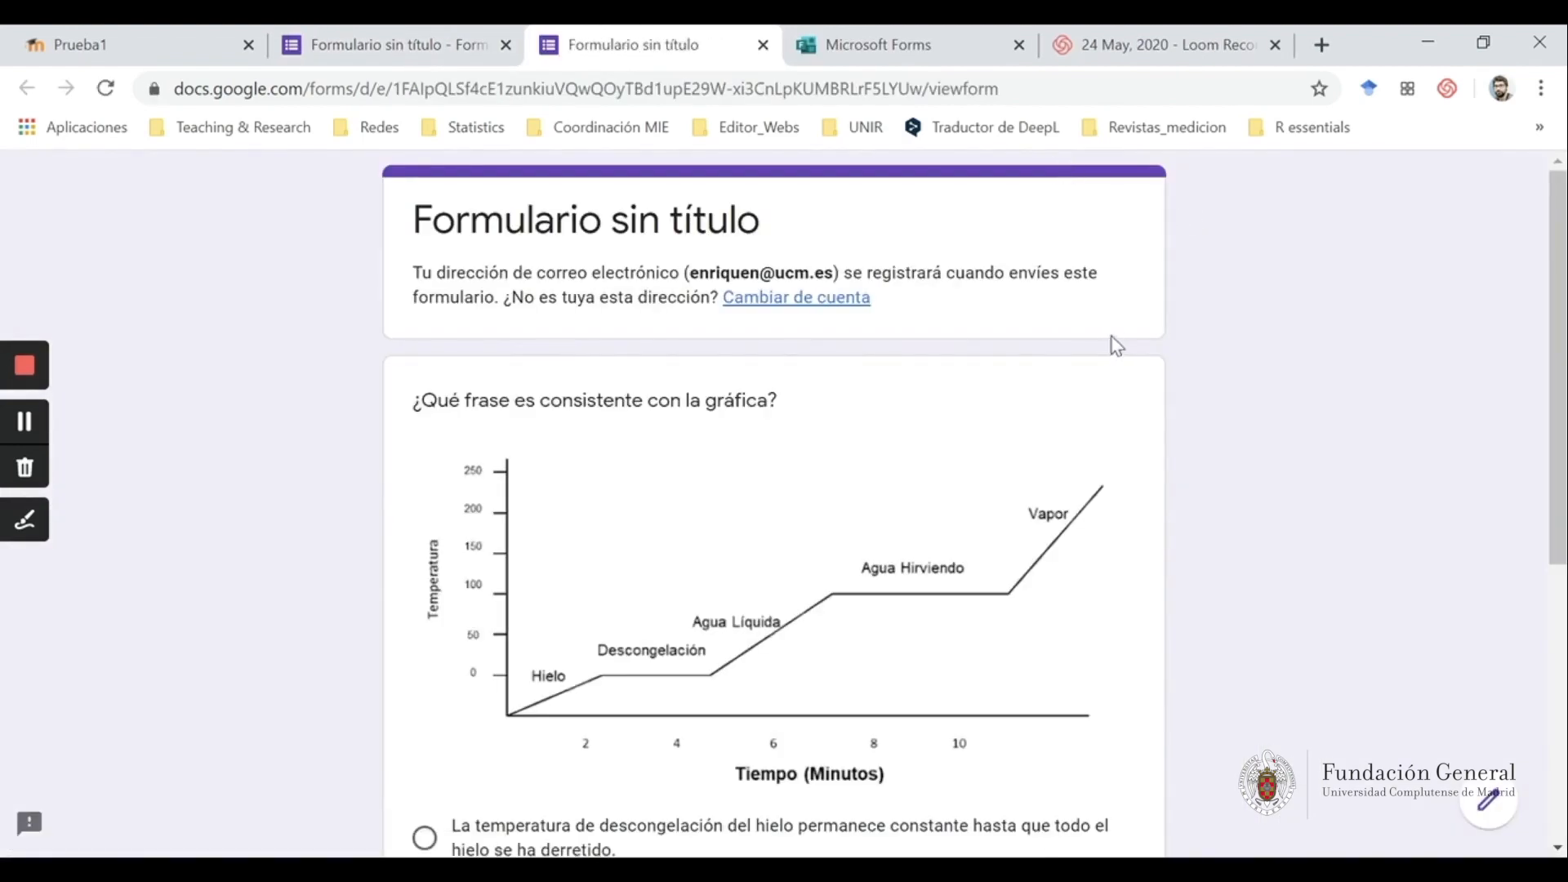